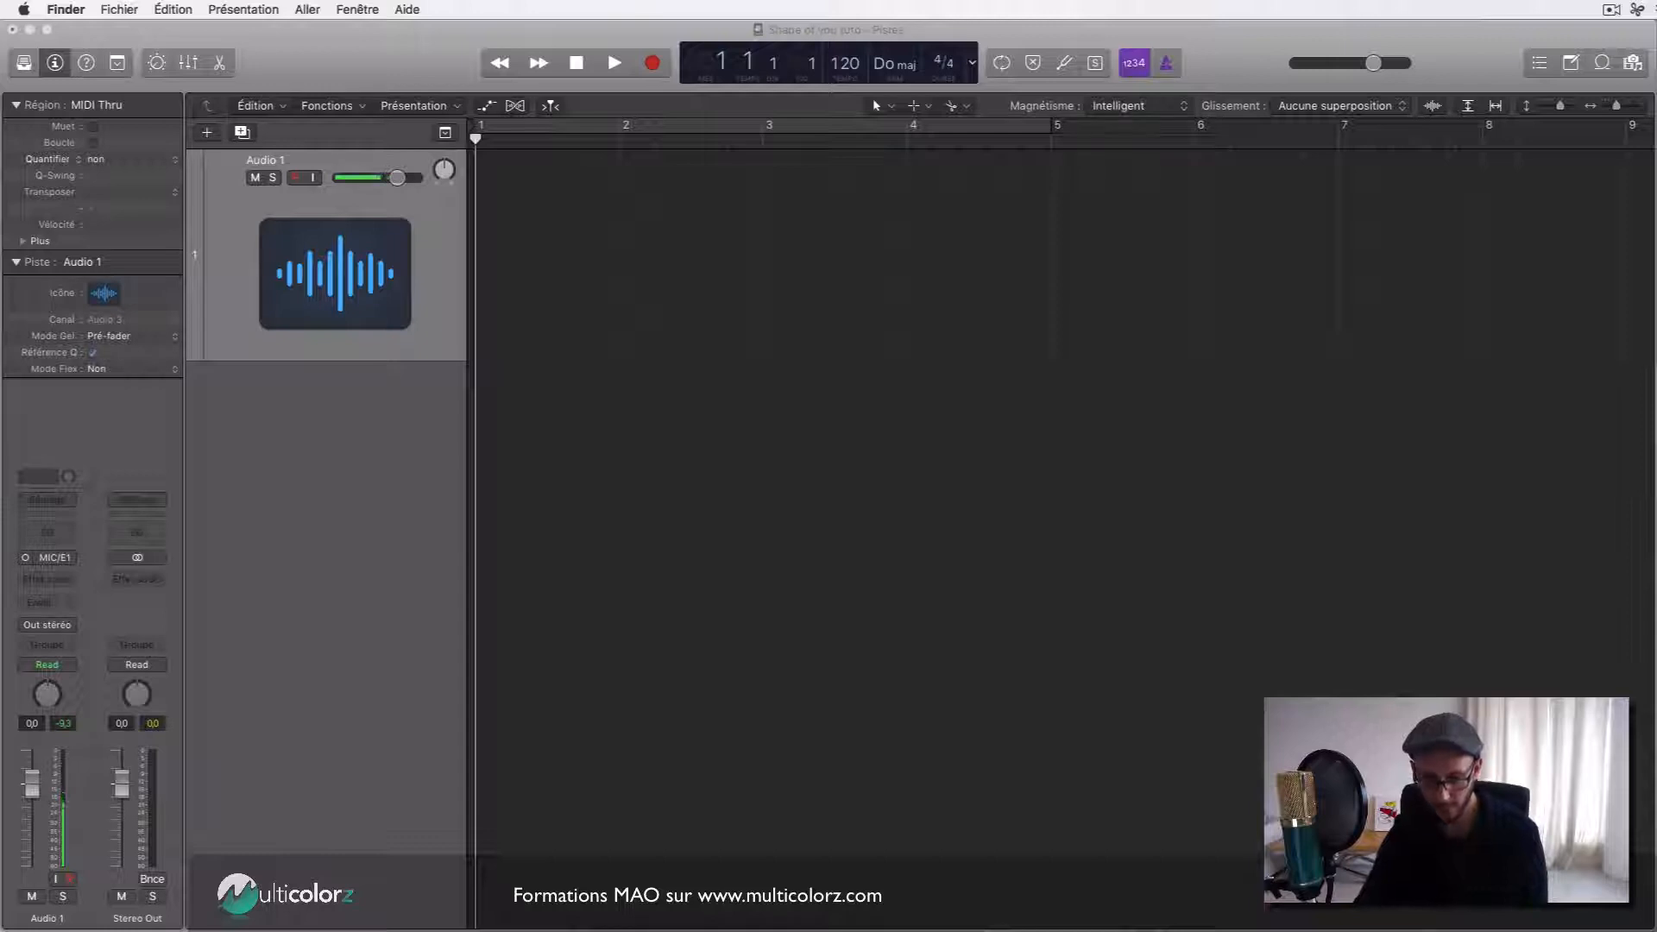
Import the Shape Of You (Instrumental) audio file from Finder onto the Audio 1 track at bar 1.
drag(1105, 928, 494, 251)
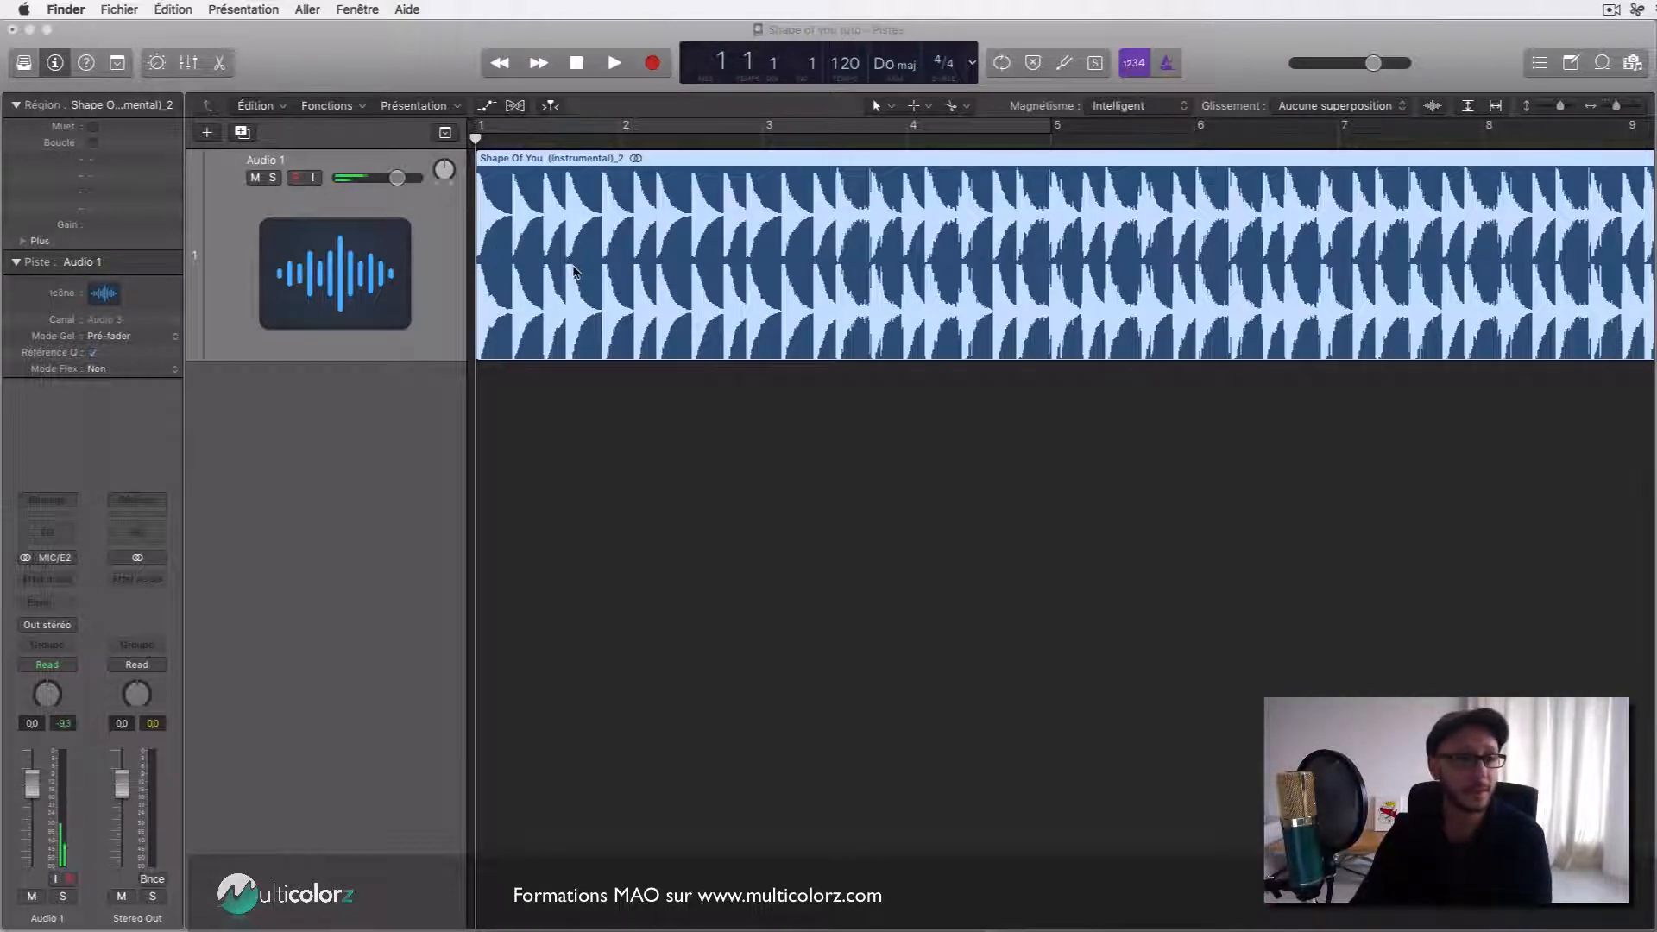
scroll(574, 272, down, 10)
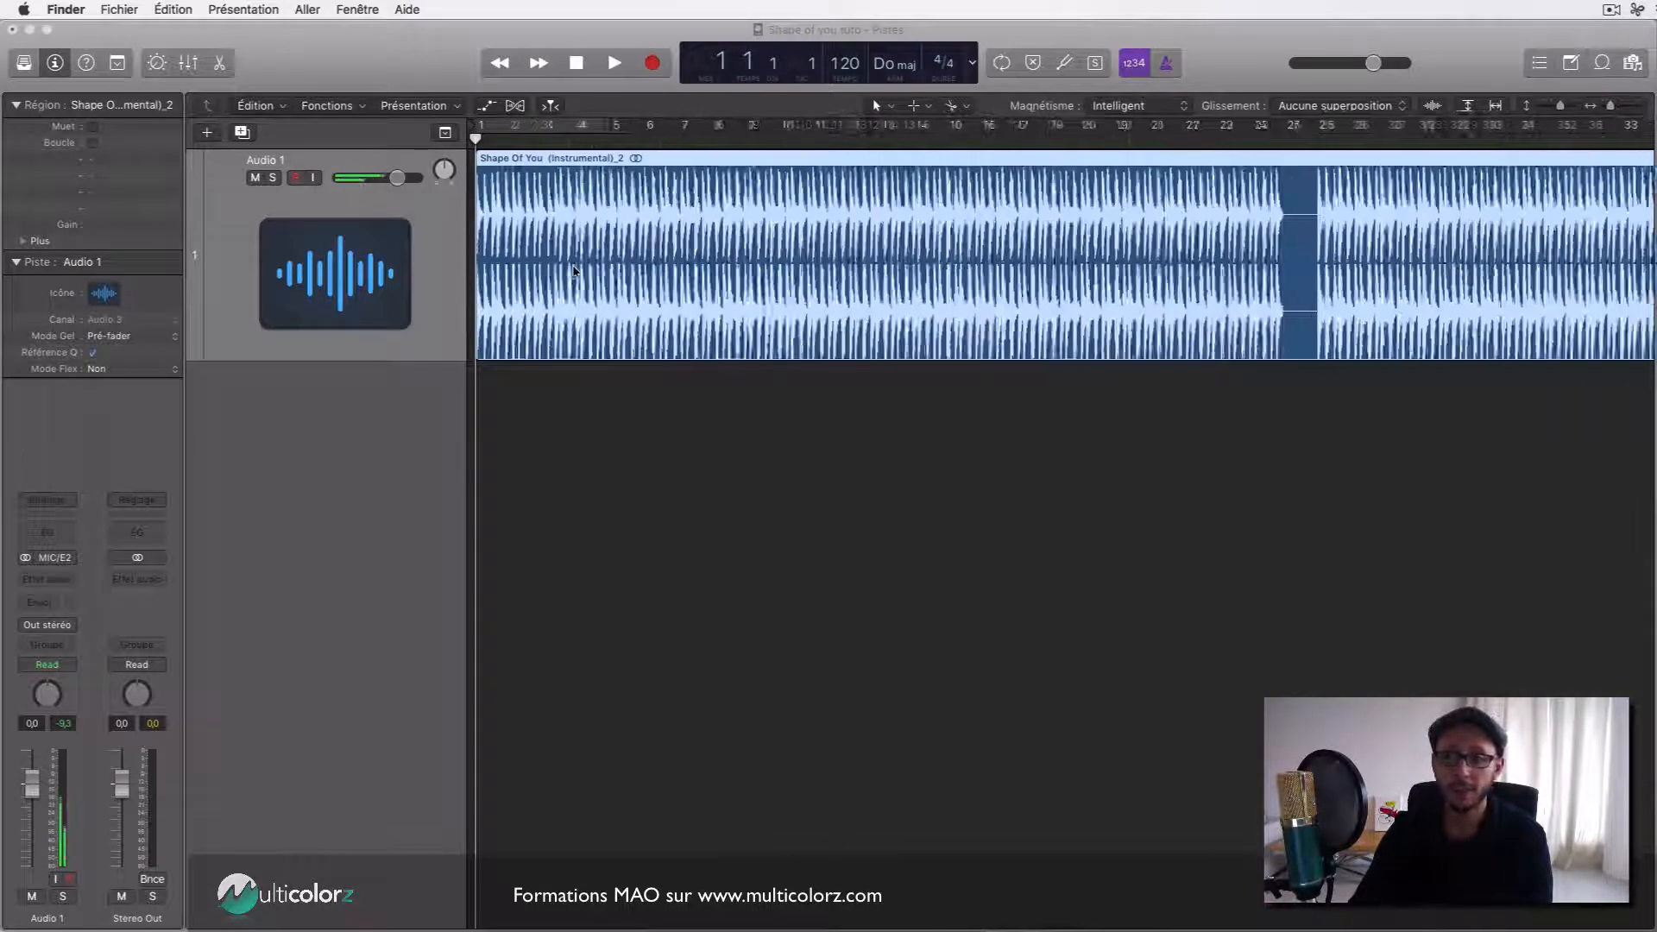
scroll(574, 272, down, 2)
scroll(574, 271, up, 8)
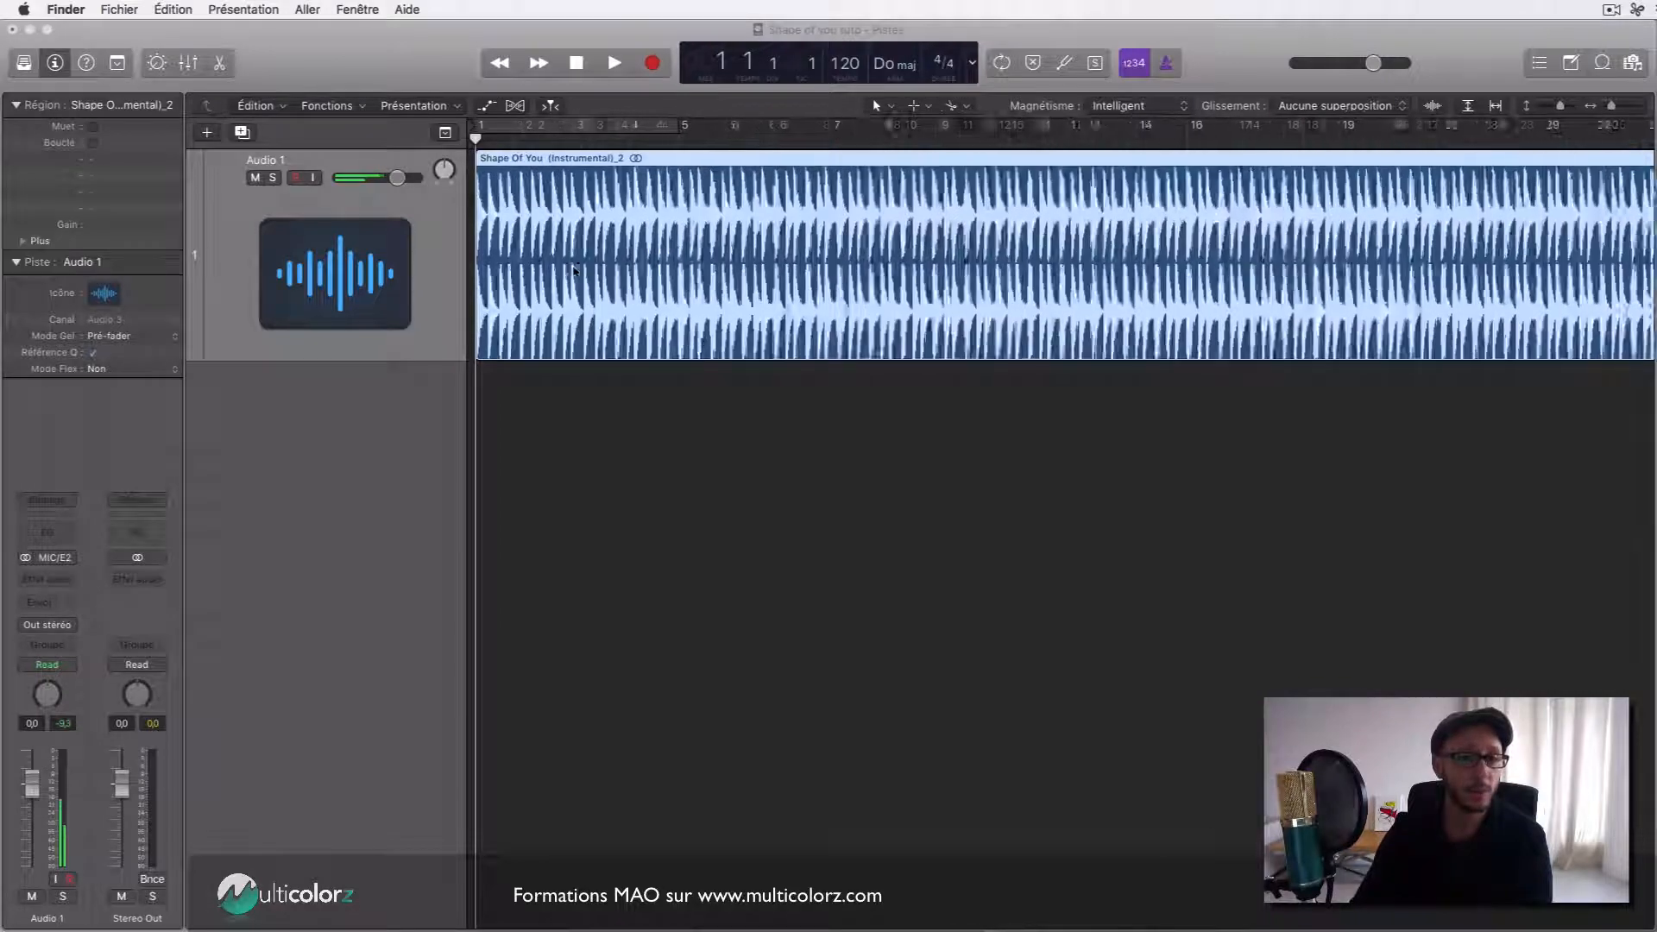
scroll(574, 272, up, 5)
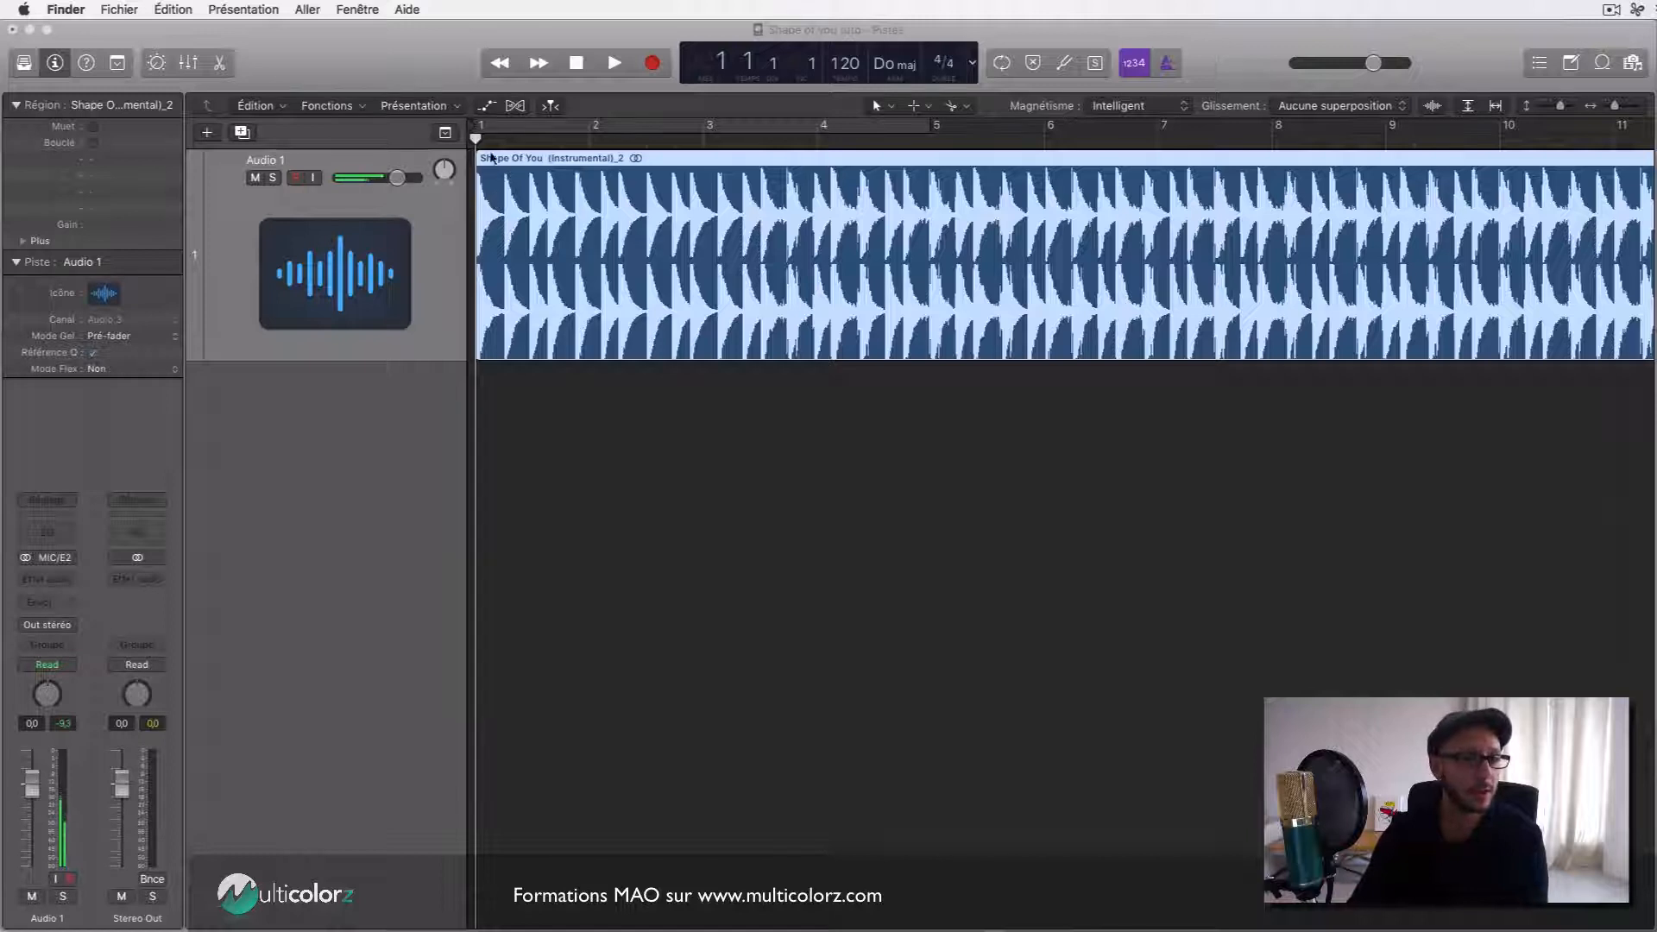
Insert the stereo BPM Counter metering plug-in on Audio 1 and move its window below the instrumental region.
click(68, 581)
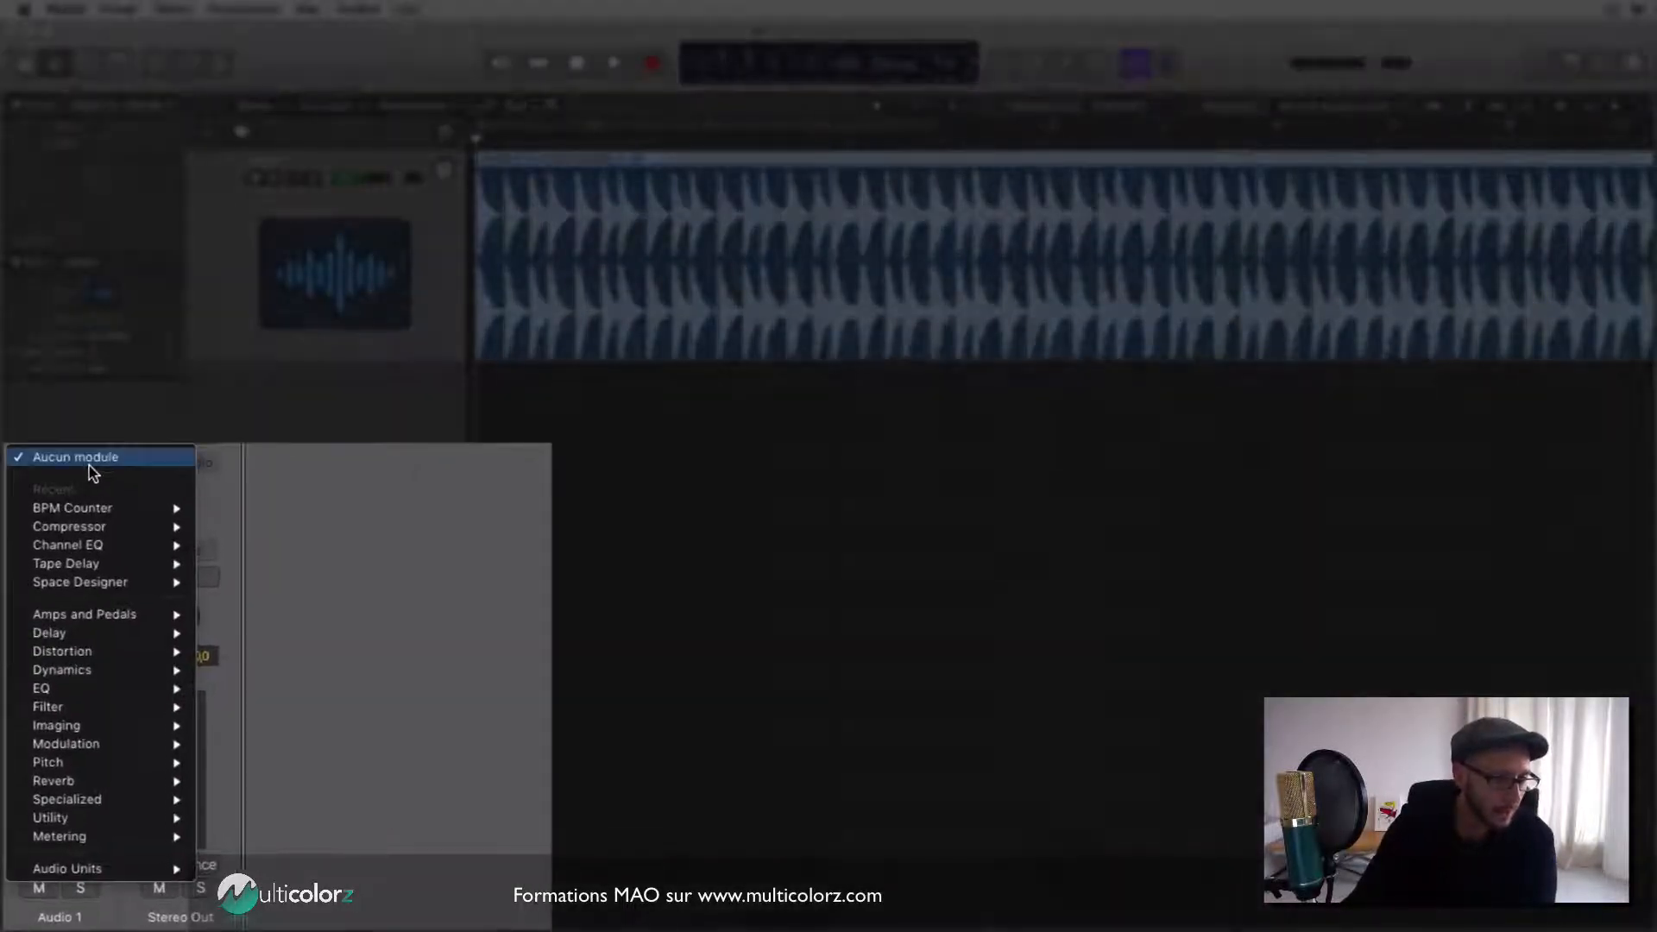
mouse_move(97, 511)
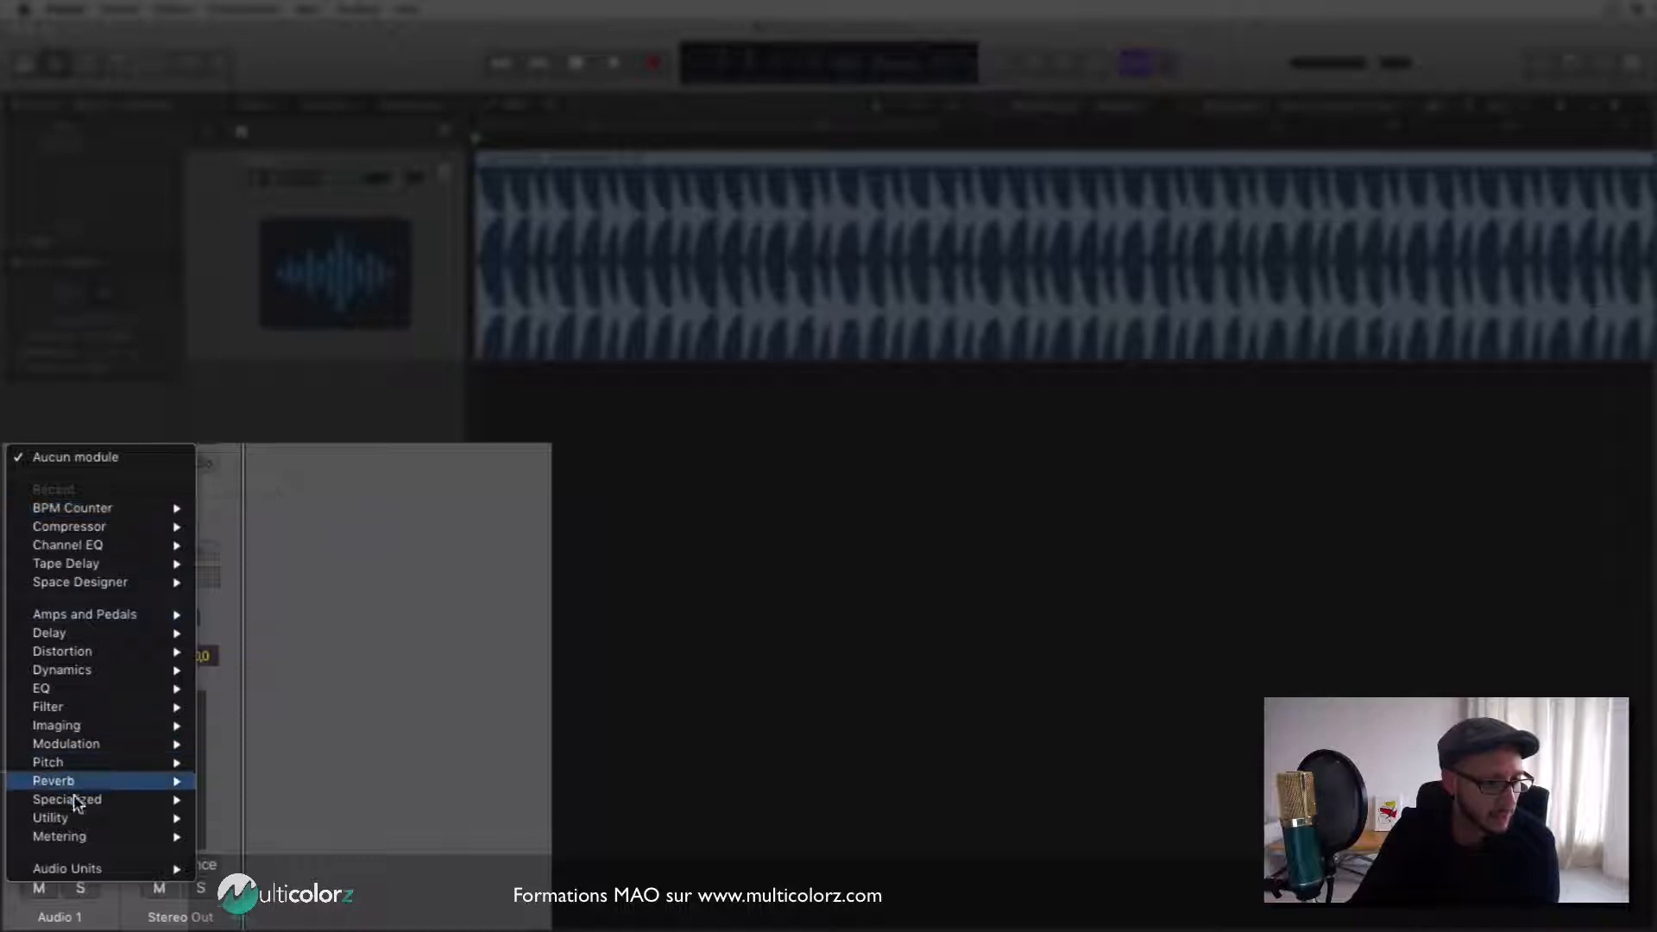
mouse_move(63, 841)
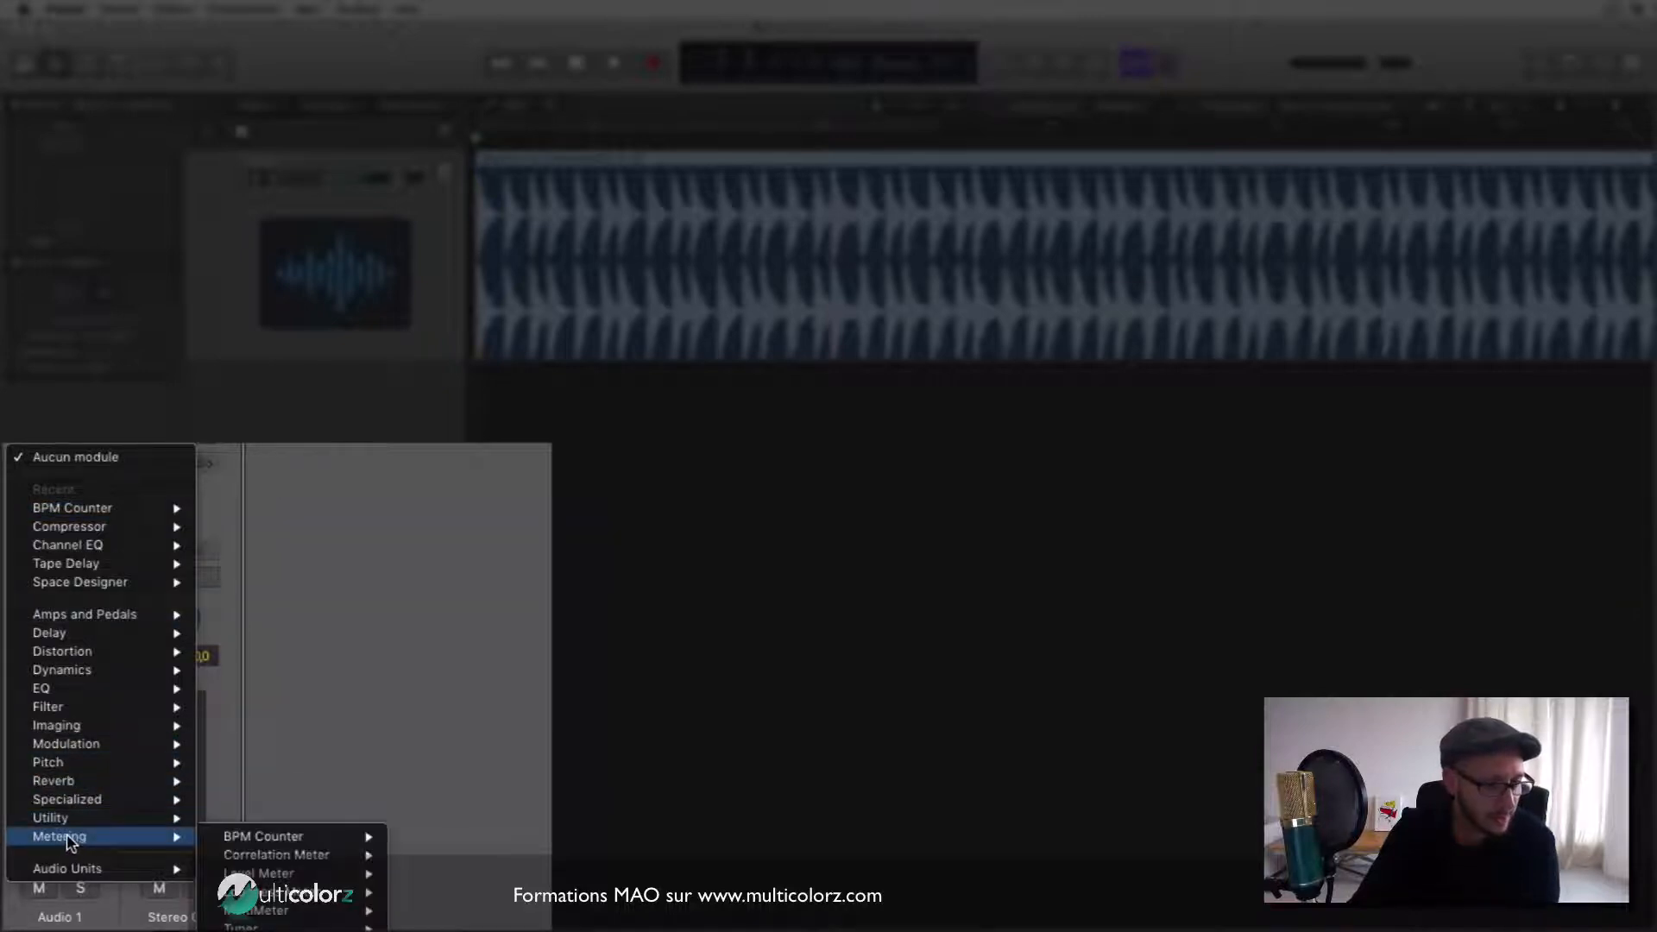
mouse_move(291, 843)
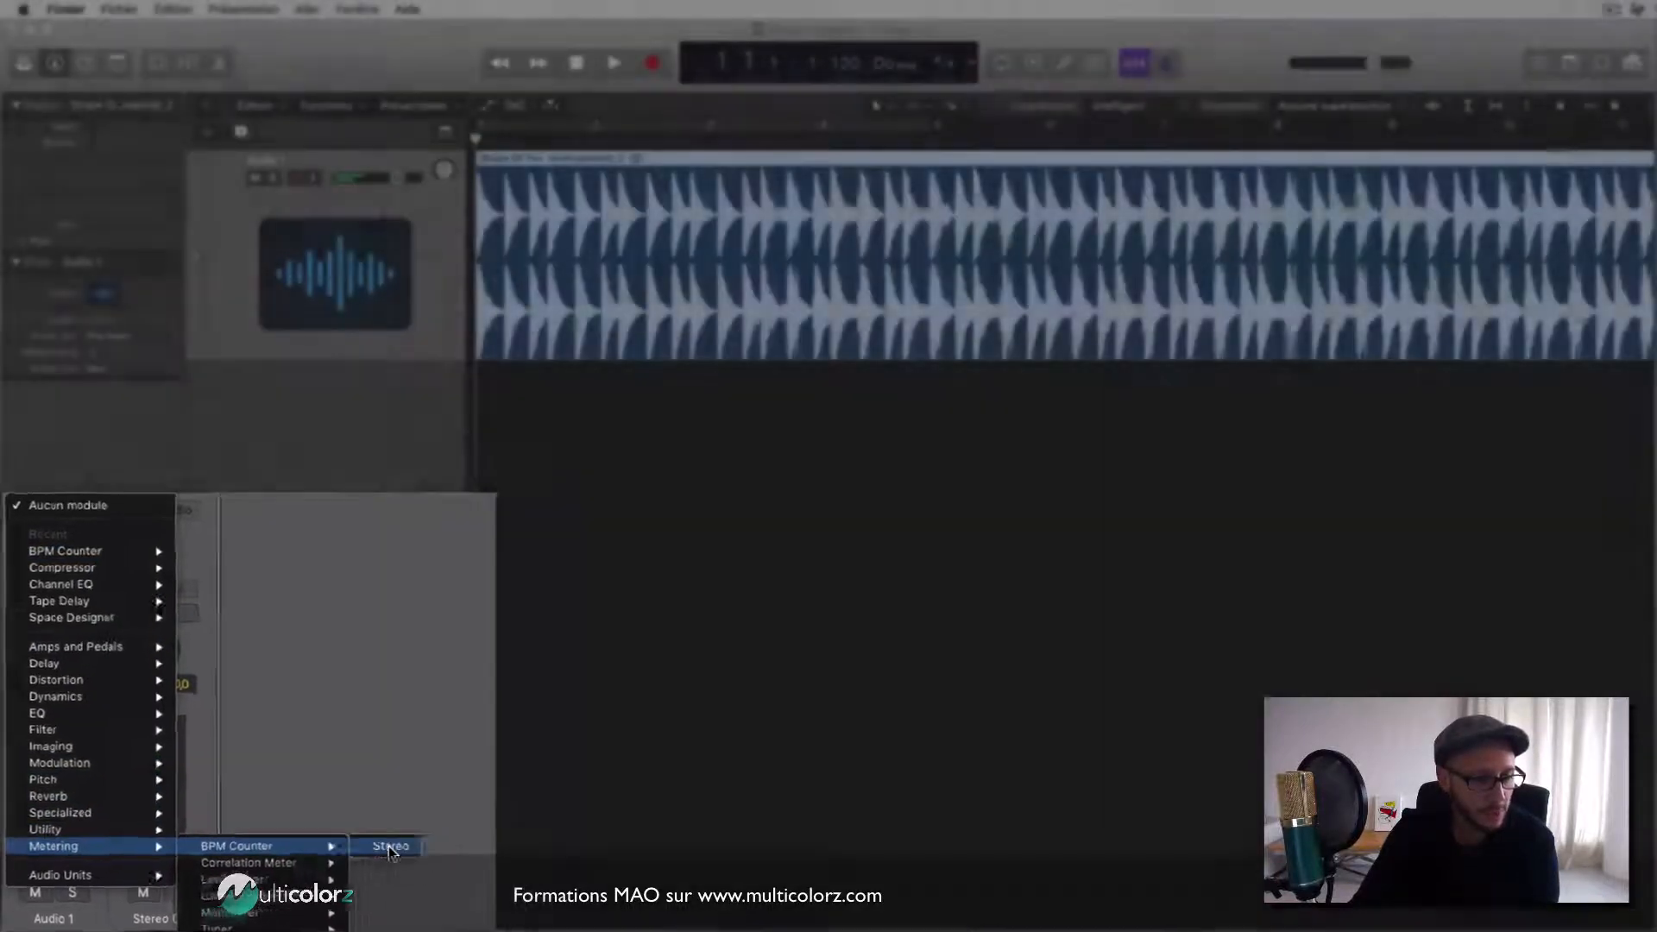
click(435, 836)
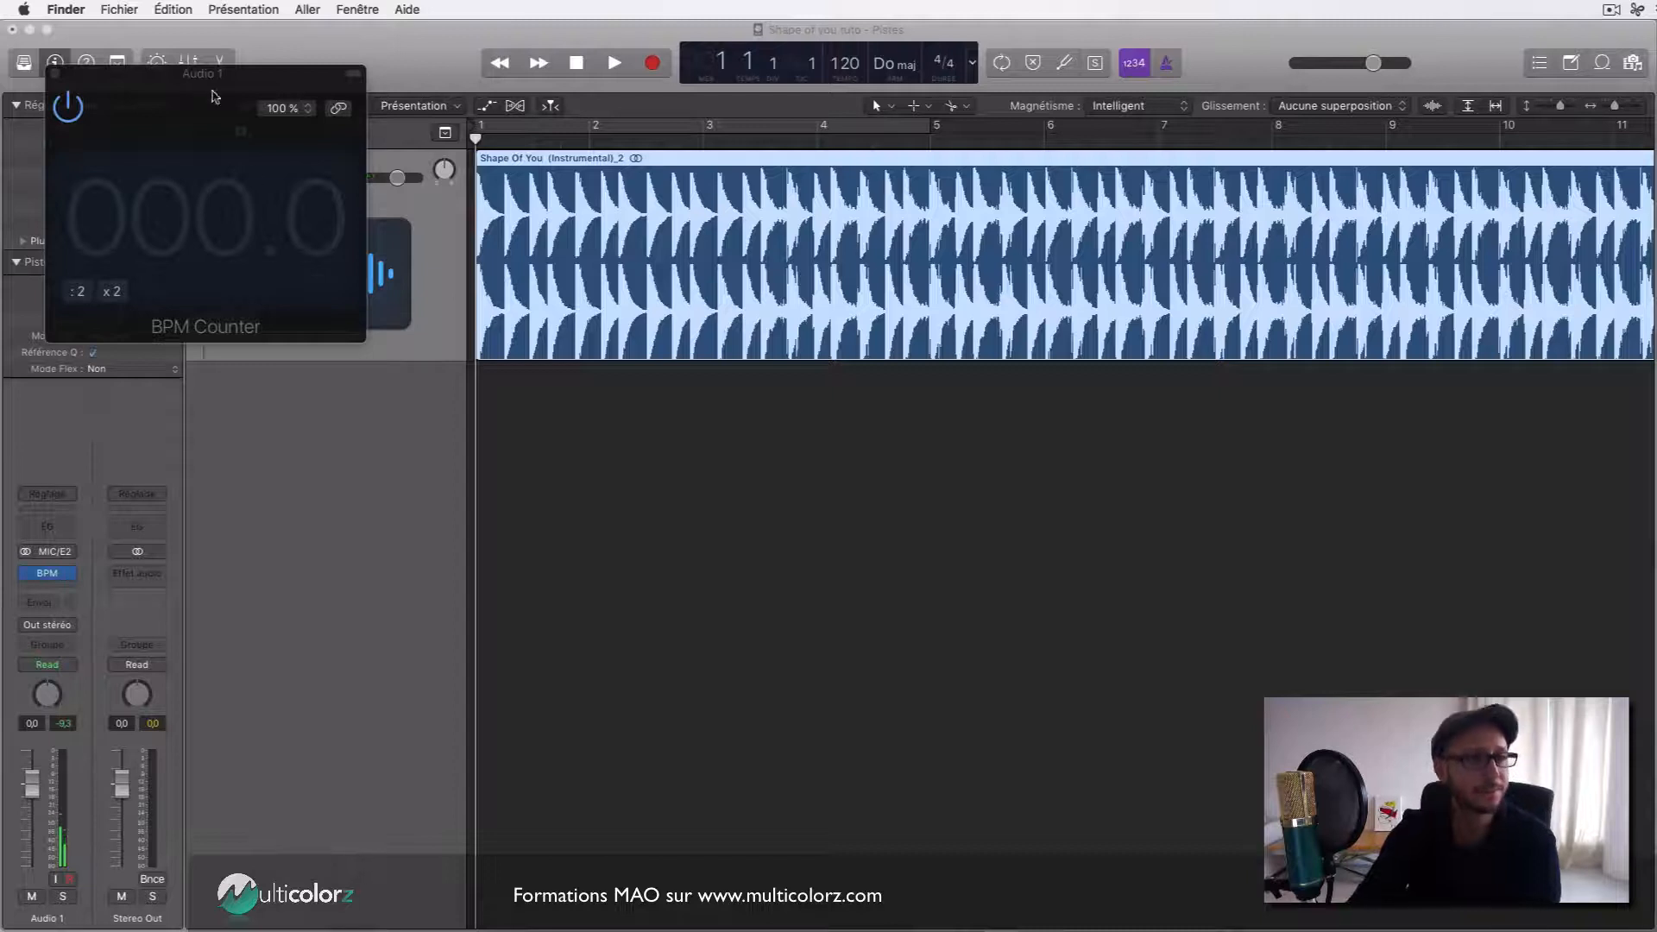
drag(215, 96, 822, 420)
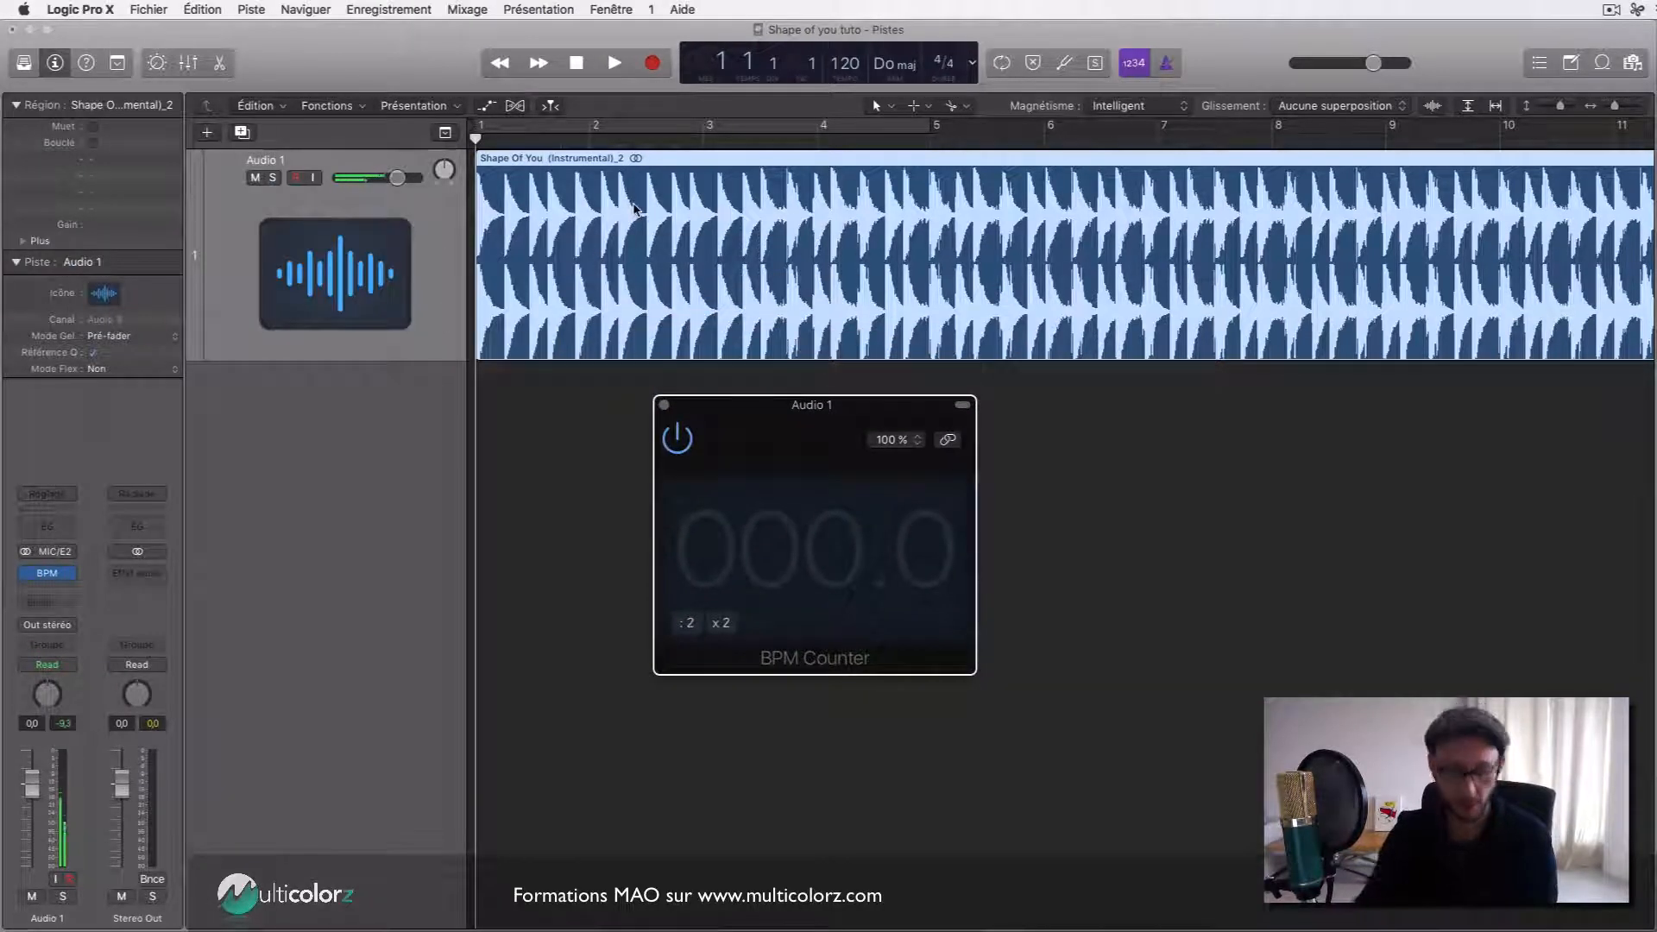
Play the instrumental briefly to detect its tempo with the BPM Counter, and set the project tempo to 96.
key(space)
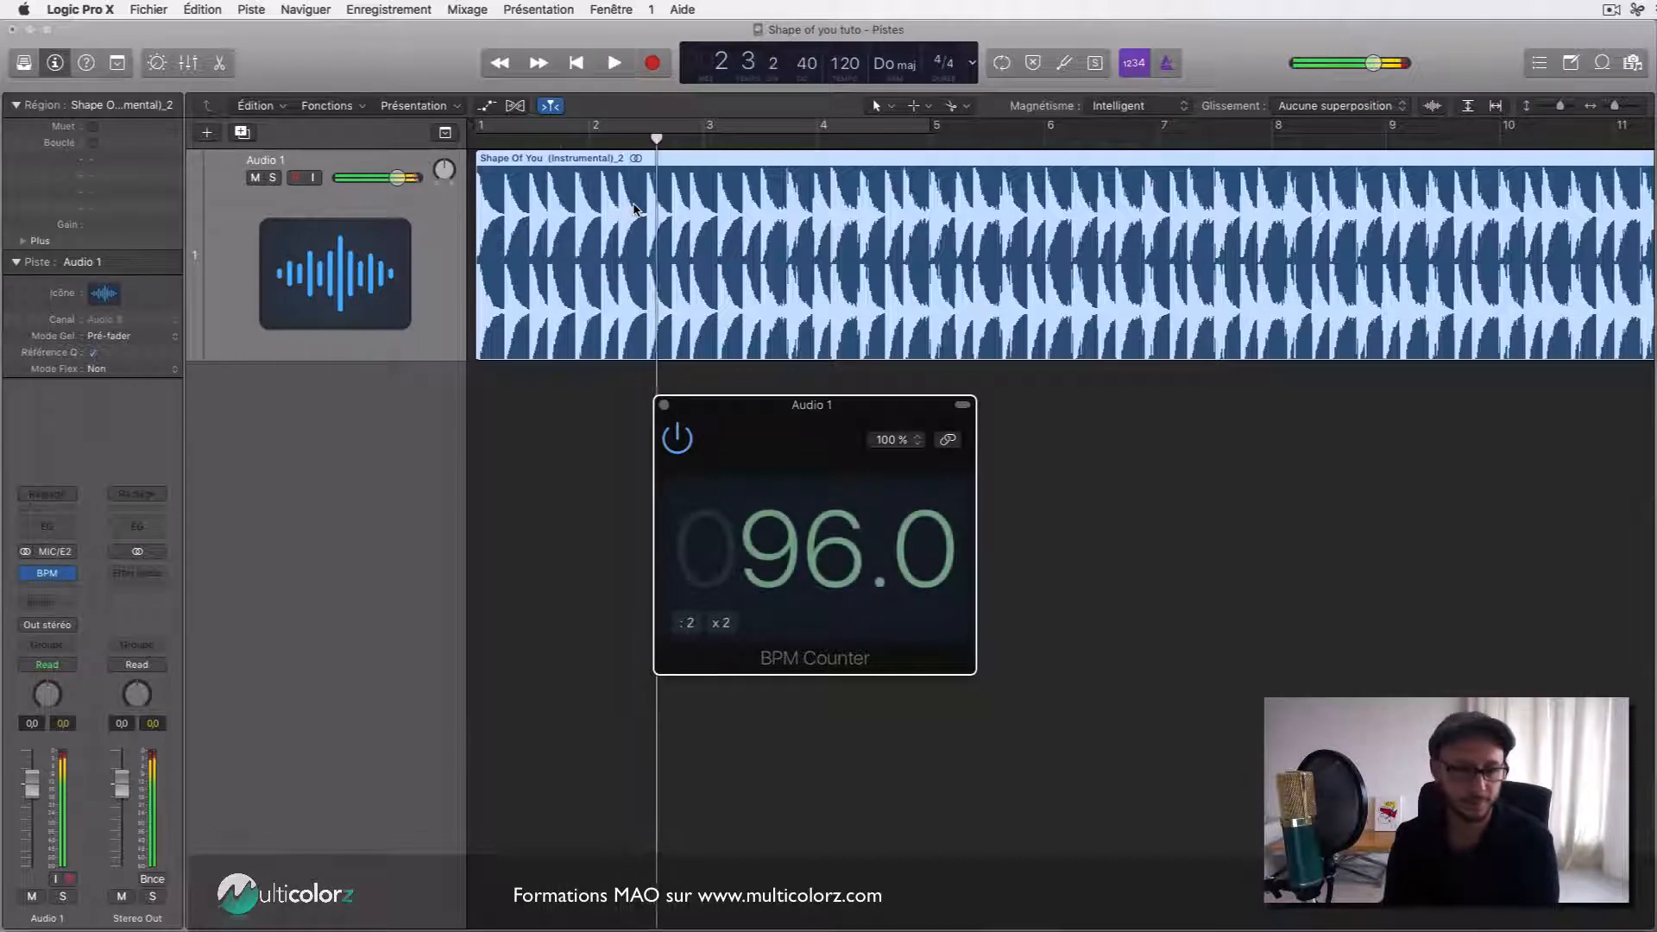
key(space)
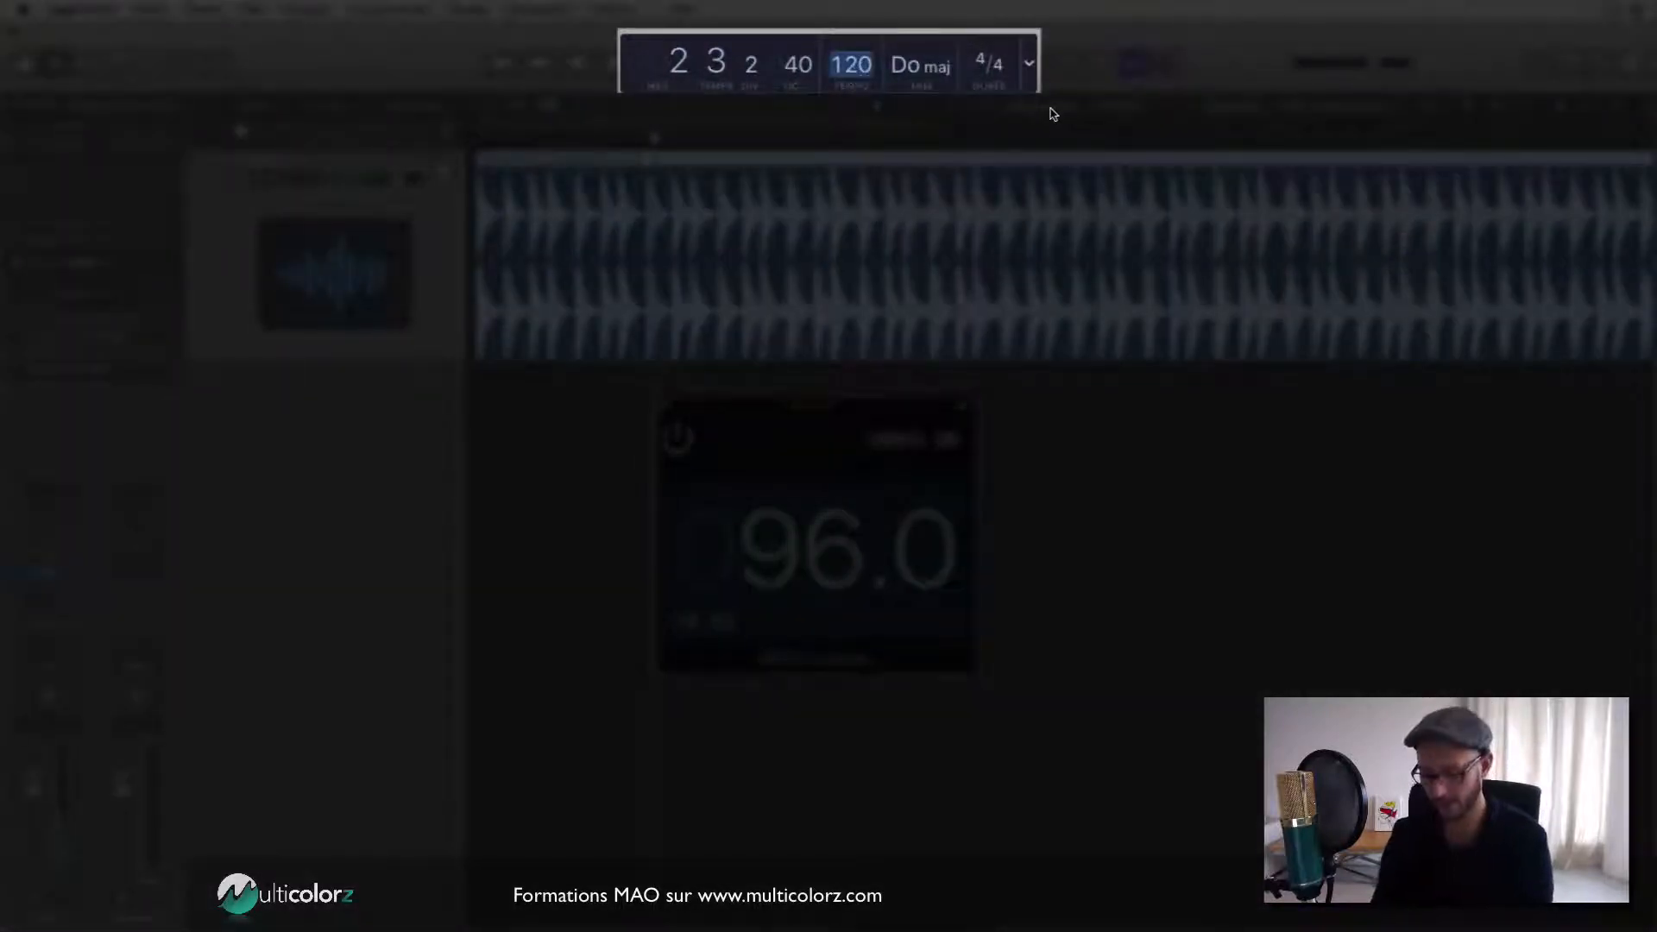
text(96)
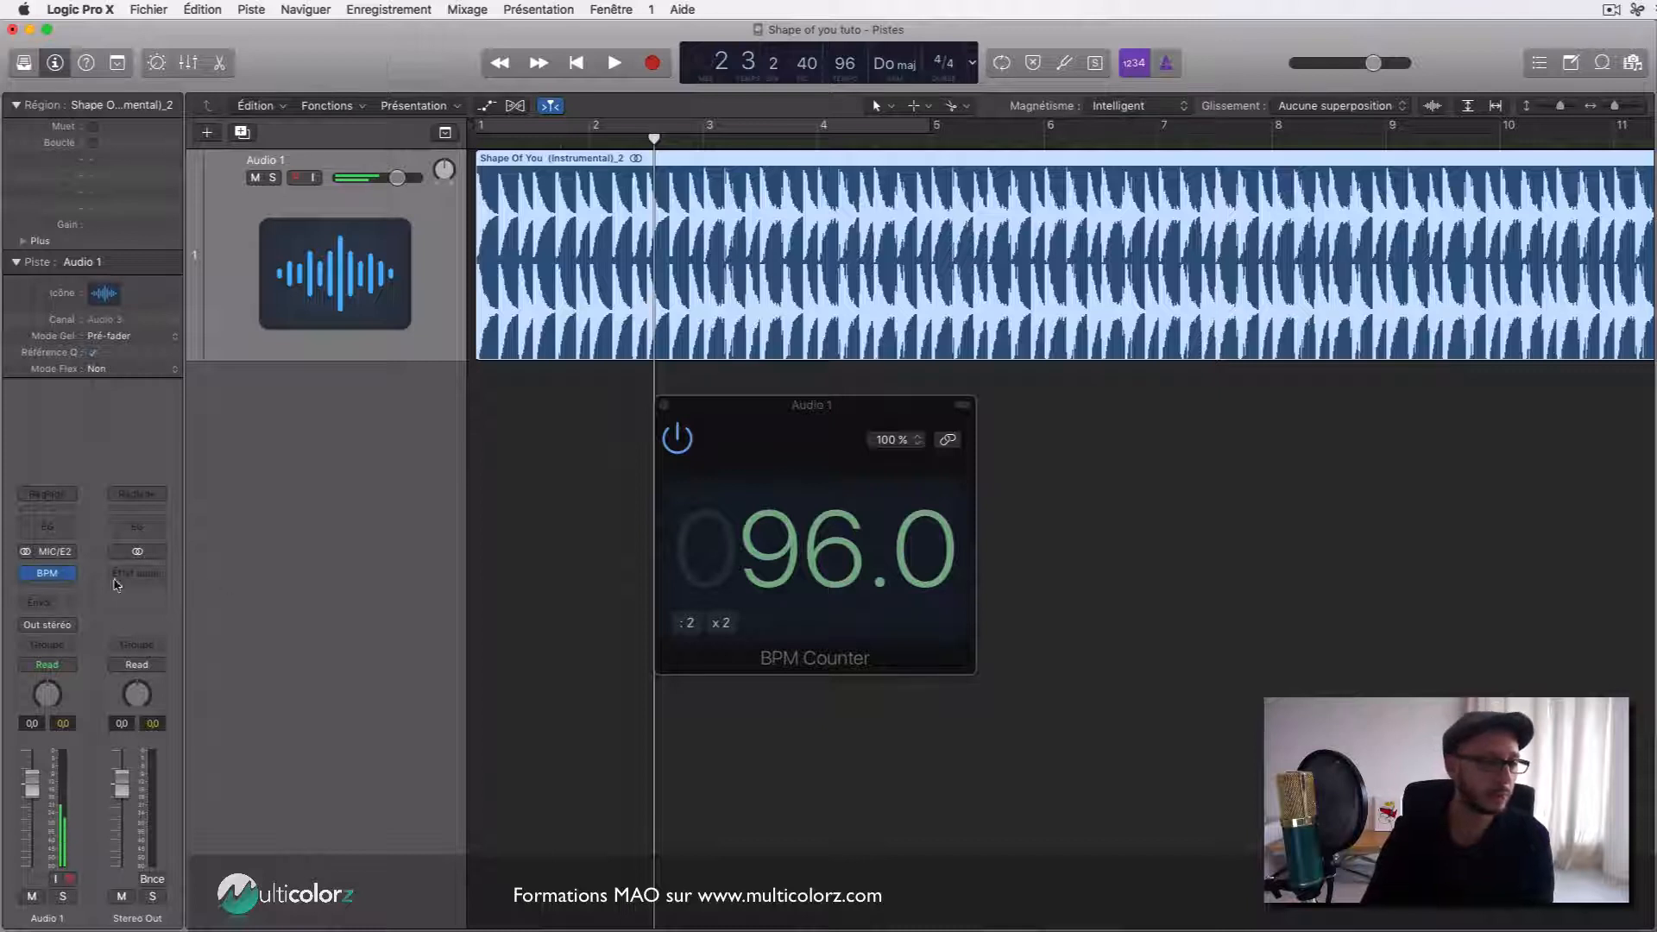
Remove the BPM Counter from Audio 1 and return the playhead to the start of the project.
click(71, 574)
click(83, 603)
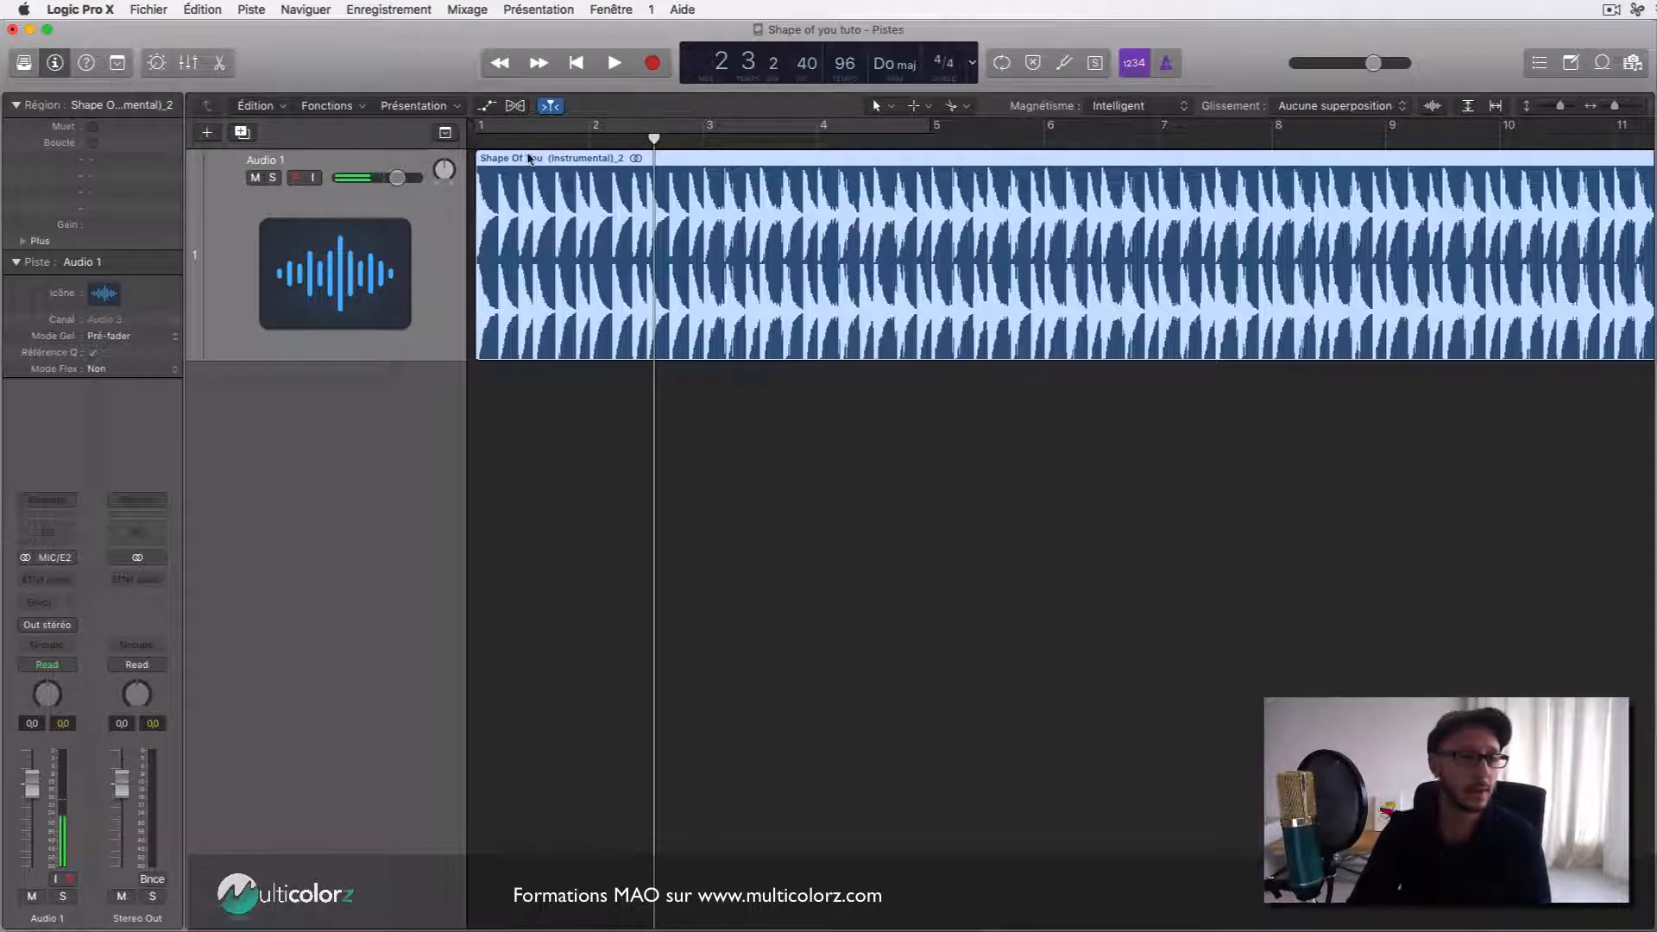
key(Return)
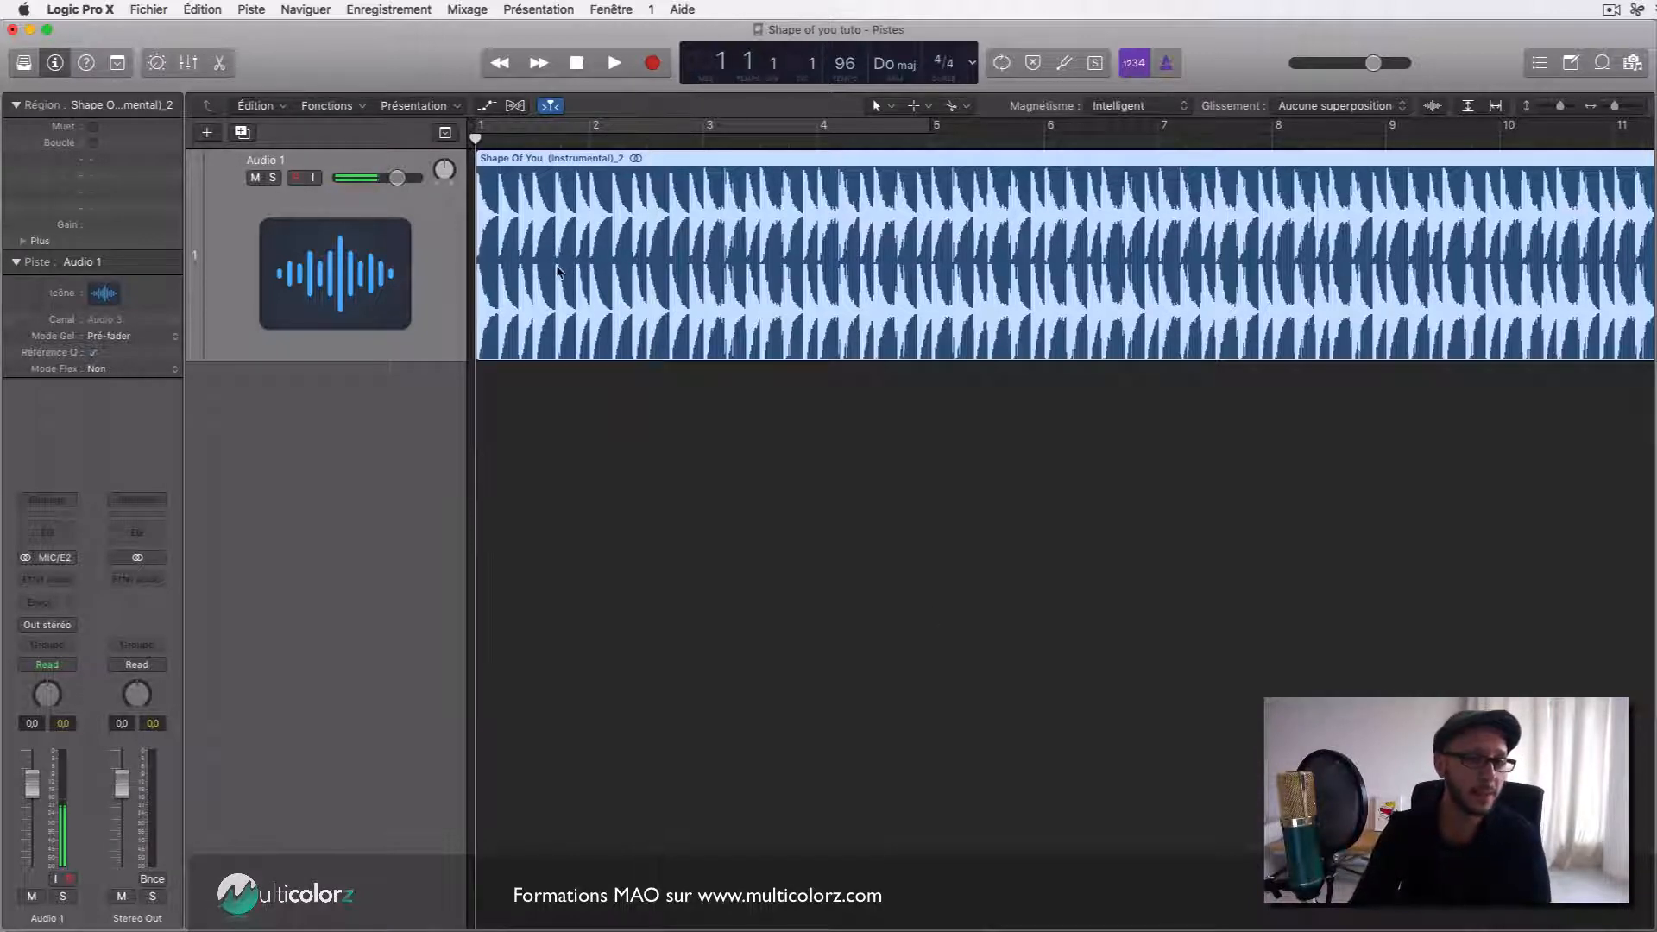
Split the instrumental region exactly at its first transient and delete the silent part before it.
key(super+Right)
key(super+Right)
key(super+Right)
key(super+Right)
key(super+Right)
key(super+Right)
key(super+Right)
key(super+Right)
key(super+Right)
key(super+Right)
key(super+Right)
key(super+Right)
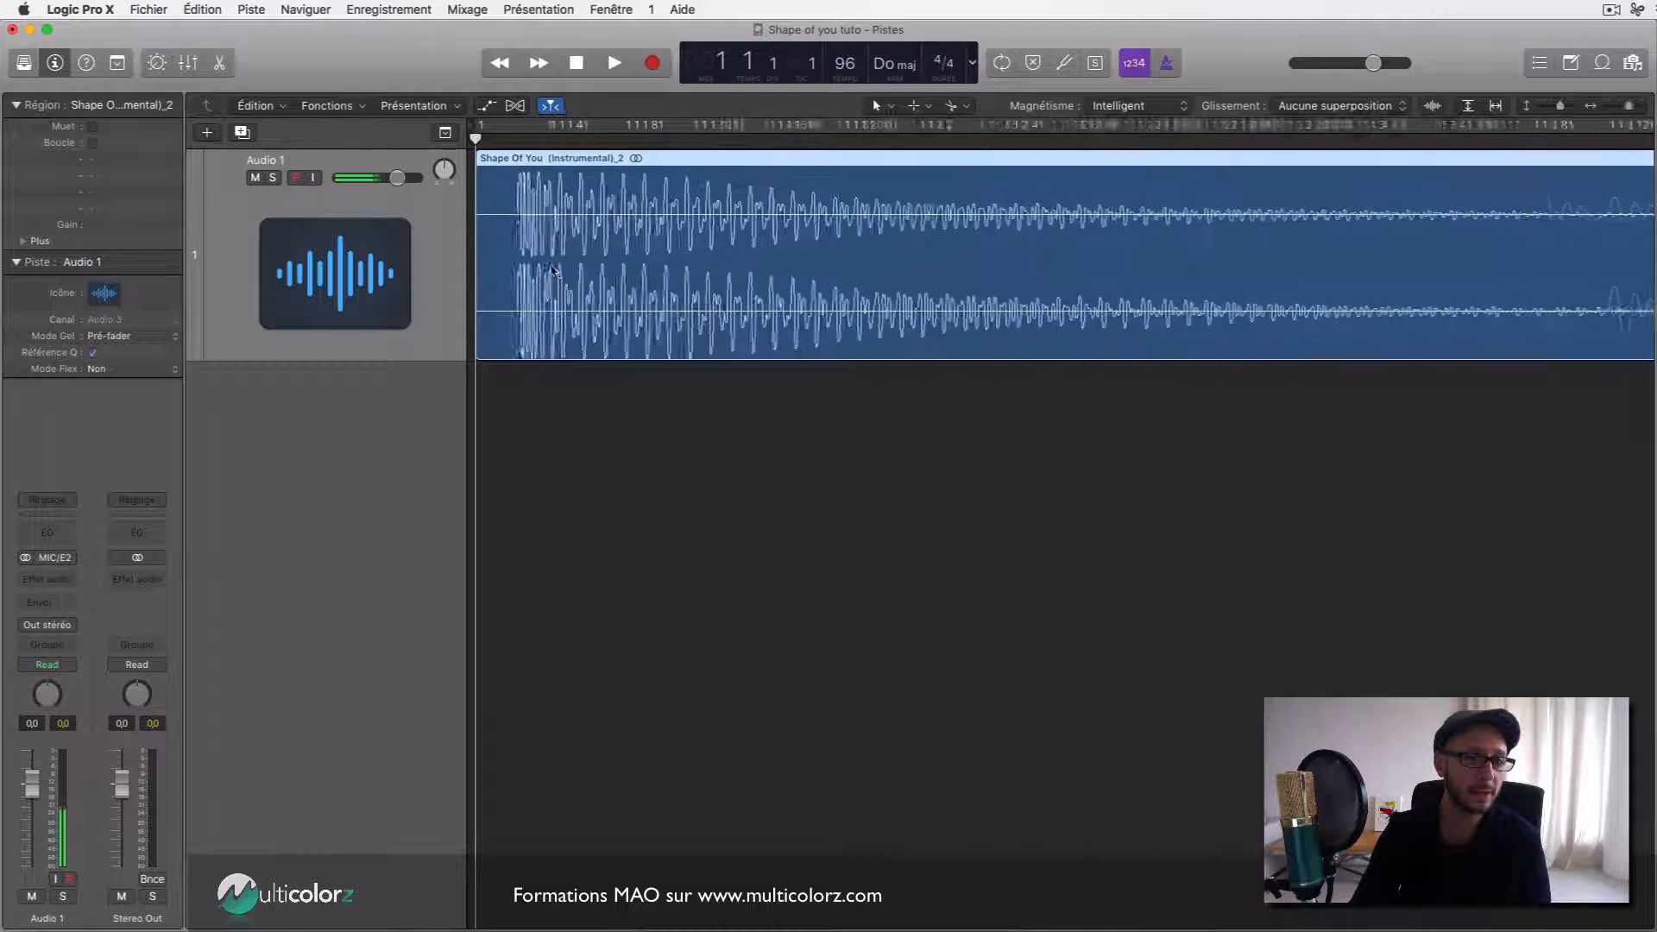
key(super+Right)
key(super+Right)
key(super+Right)
key(super+Right)
key(super+Right)
key(super+Right)
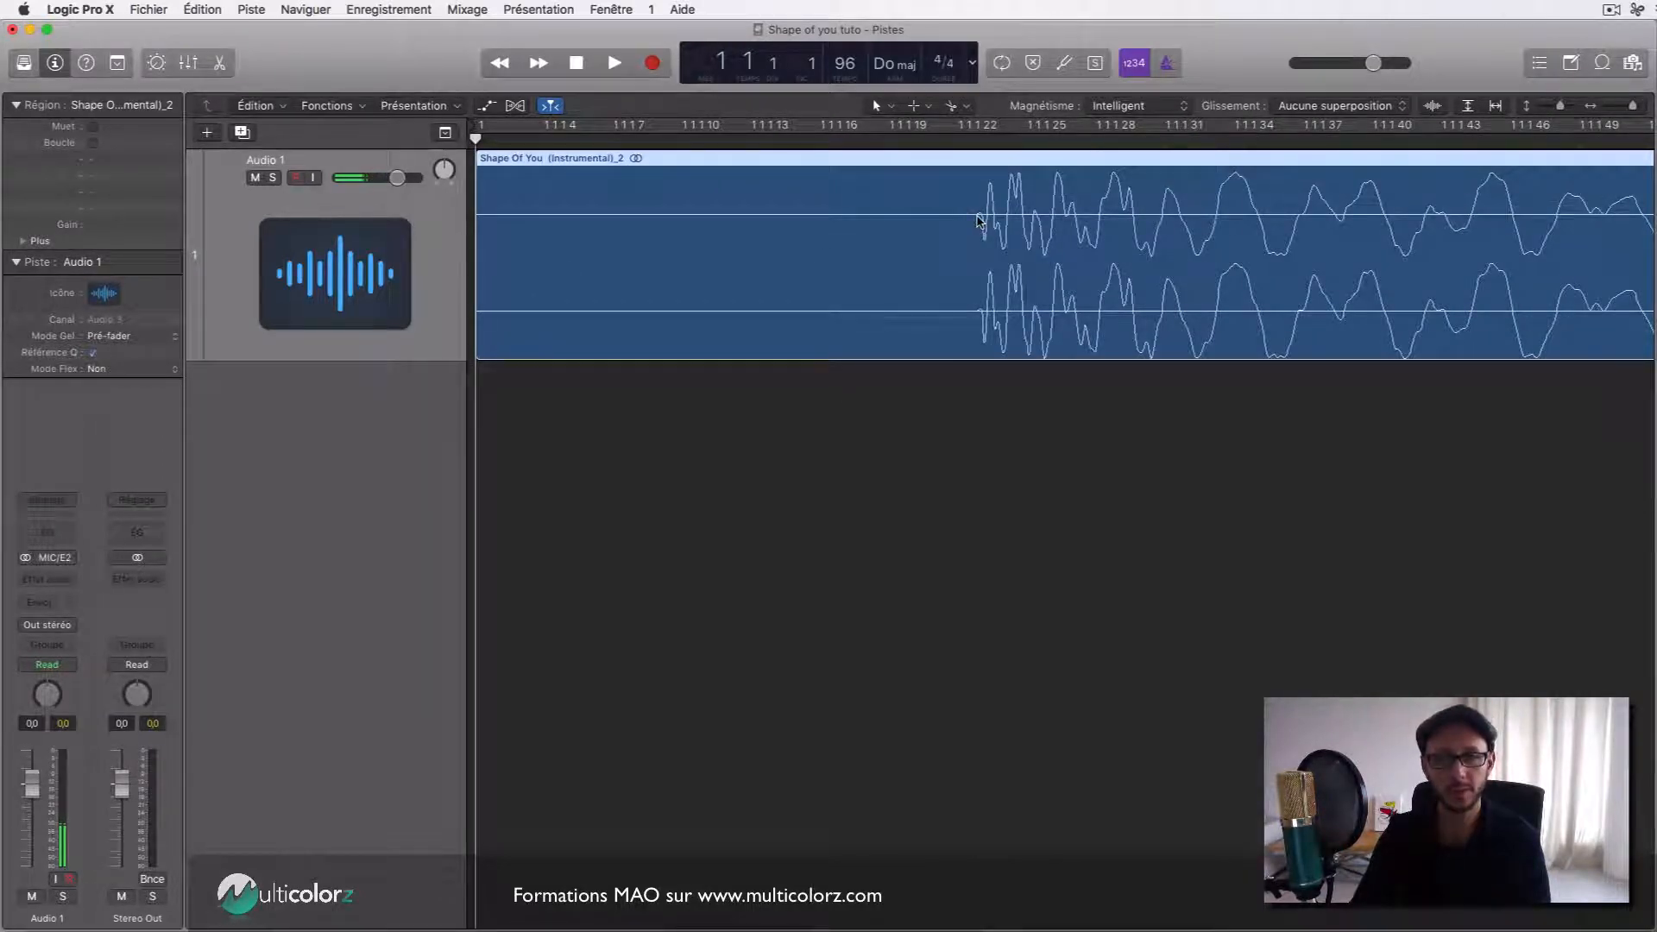
right_click(977, 222)
click(943, 300)
key(Delete)
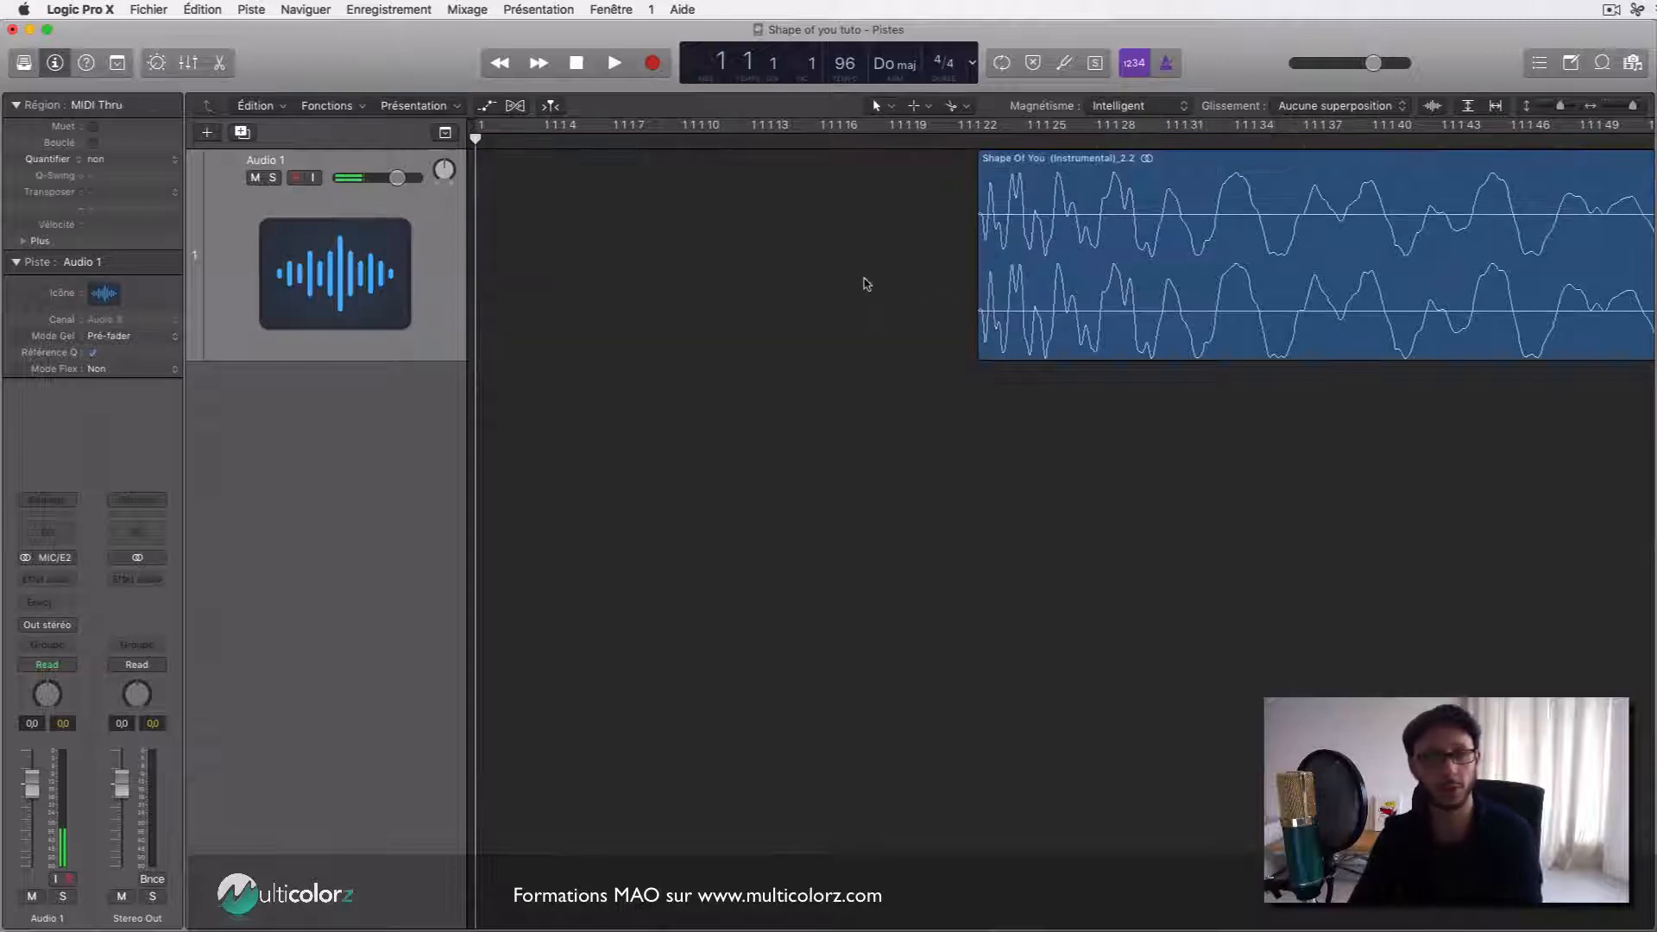
Move the trimmed instrumental region to start at bar 2.
key(super+Left)
key(super+Left)
key(super+Left)
key(super+Left)
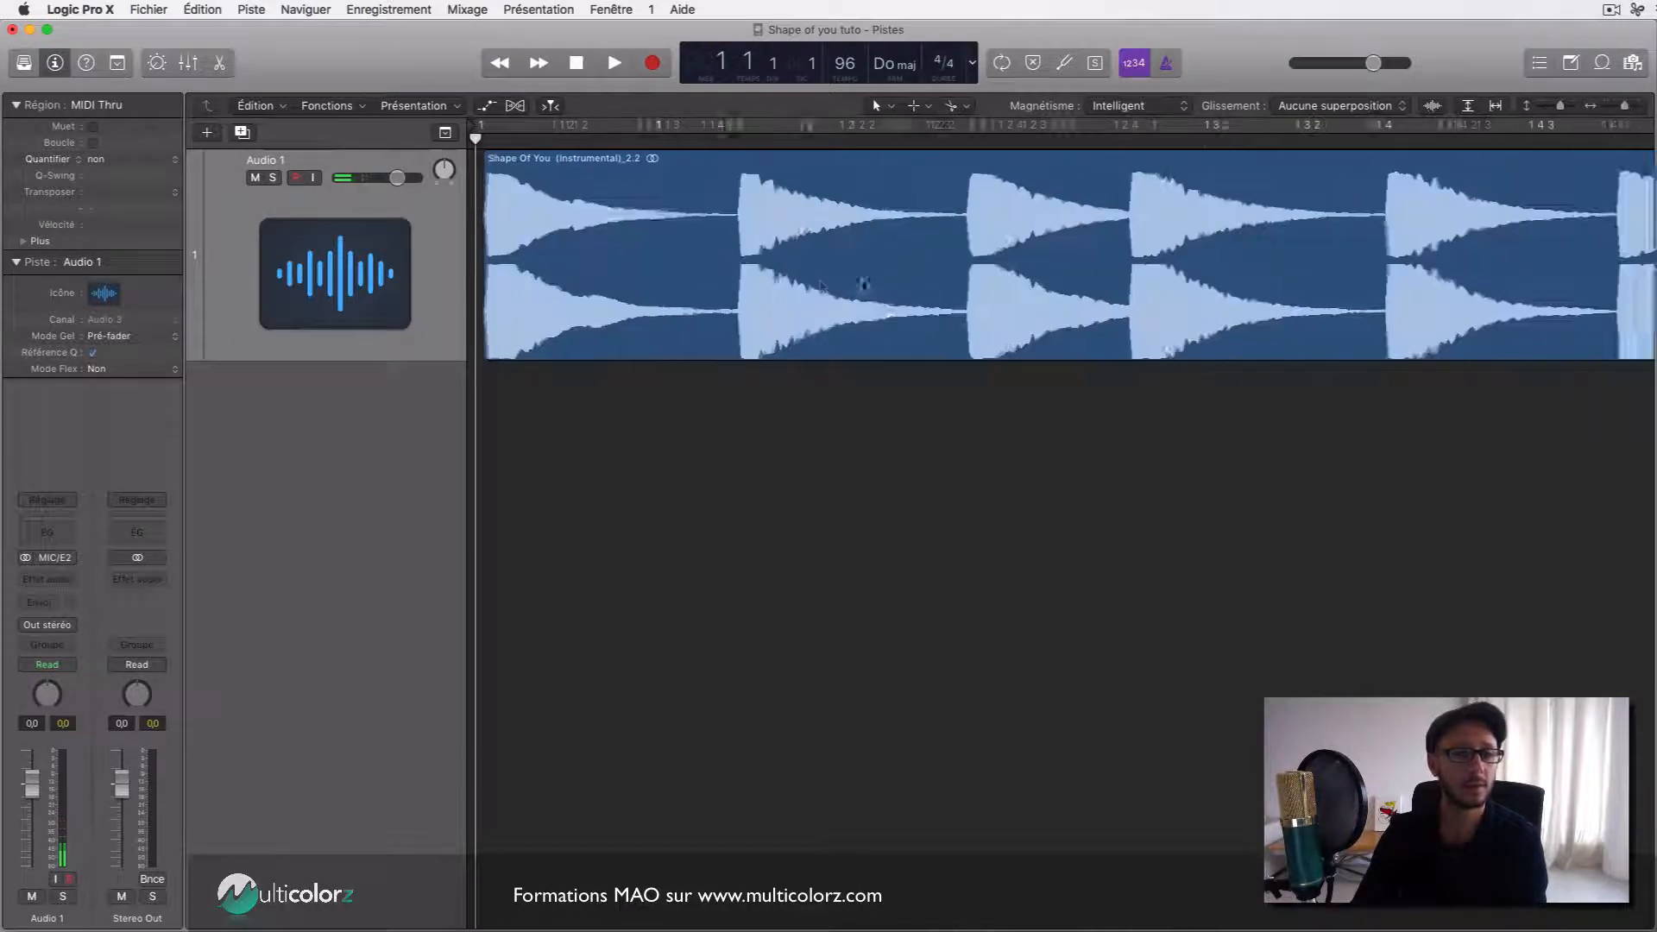
key(super+Left)
key(super+Left)
key(super+Left)
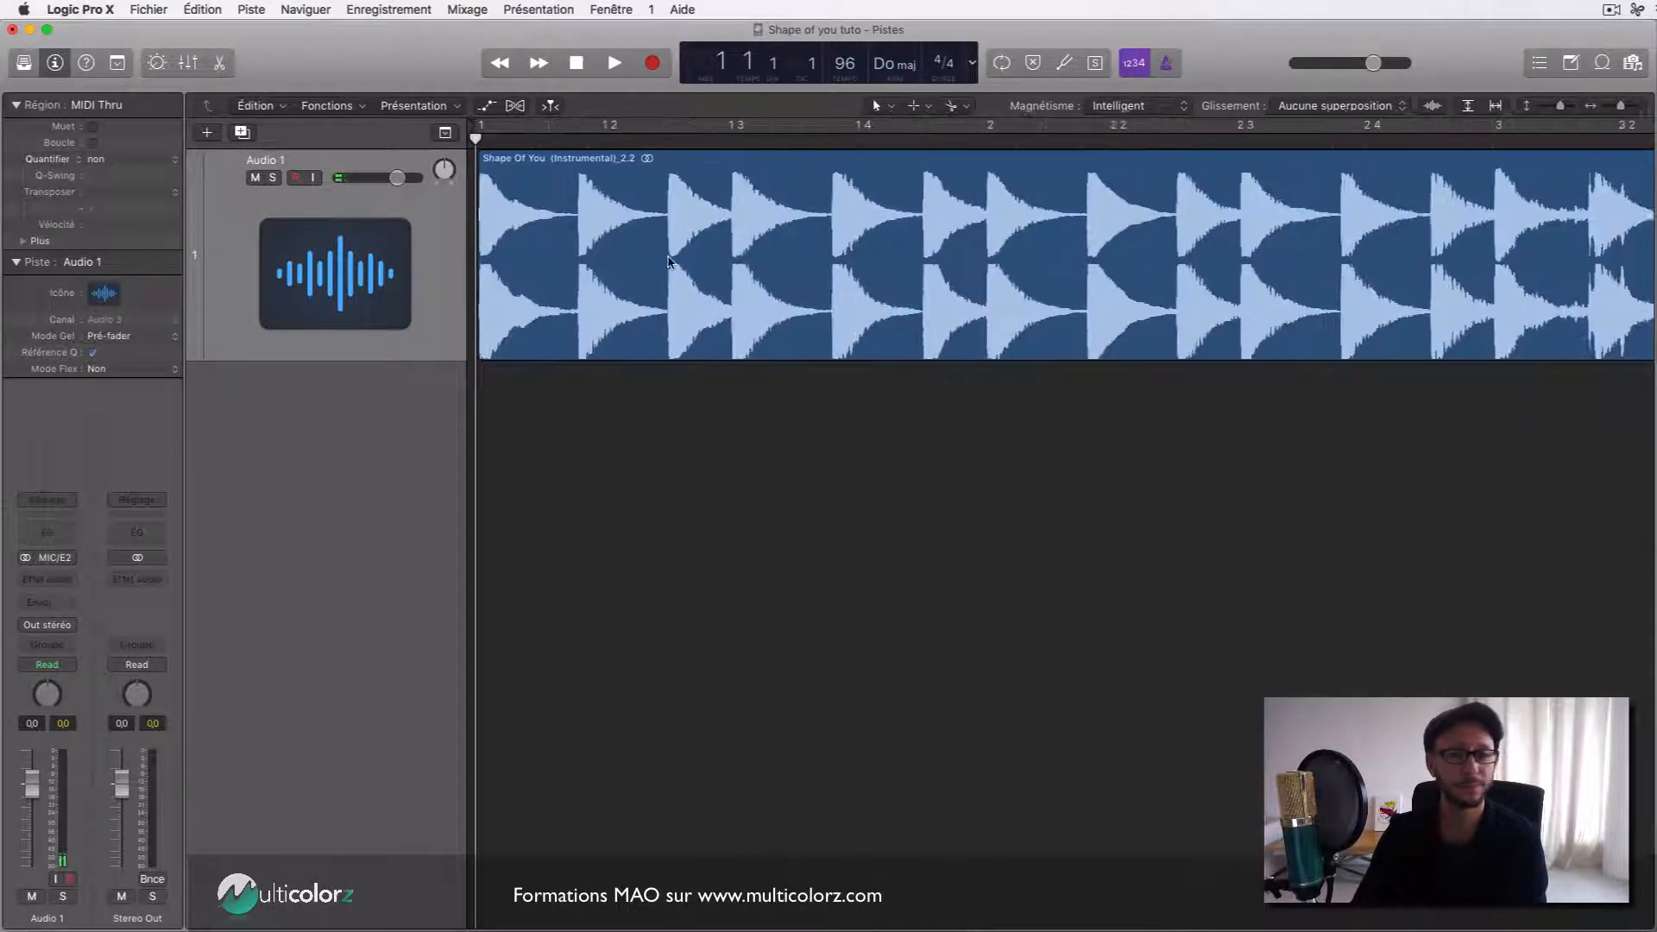
key(super+Left)
drag(605, 275, 898, 244)
click(821, 141)
key(super+Right)
key(super+Right)
key(super+Right)
key(super+Right)
key(super+Right)
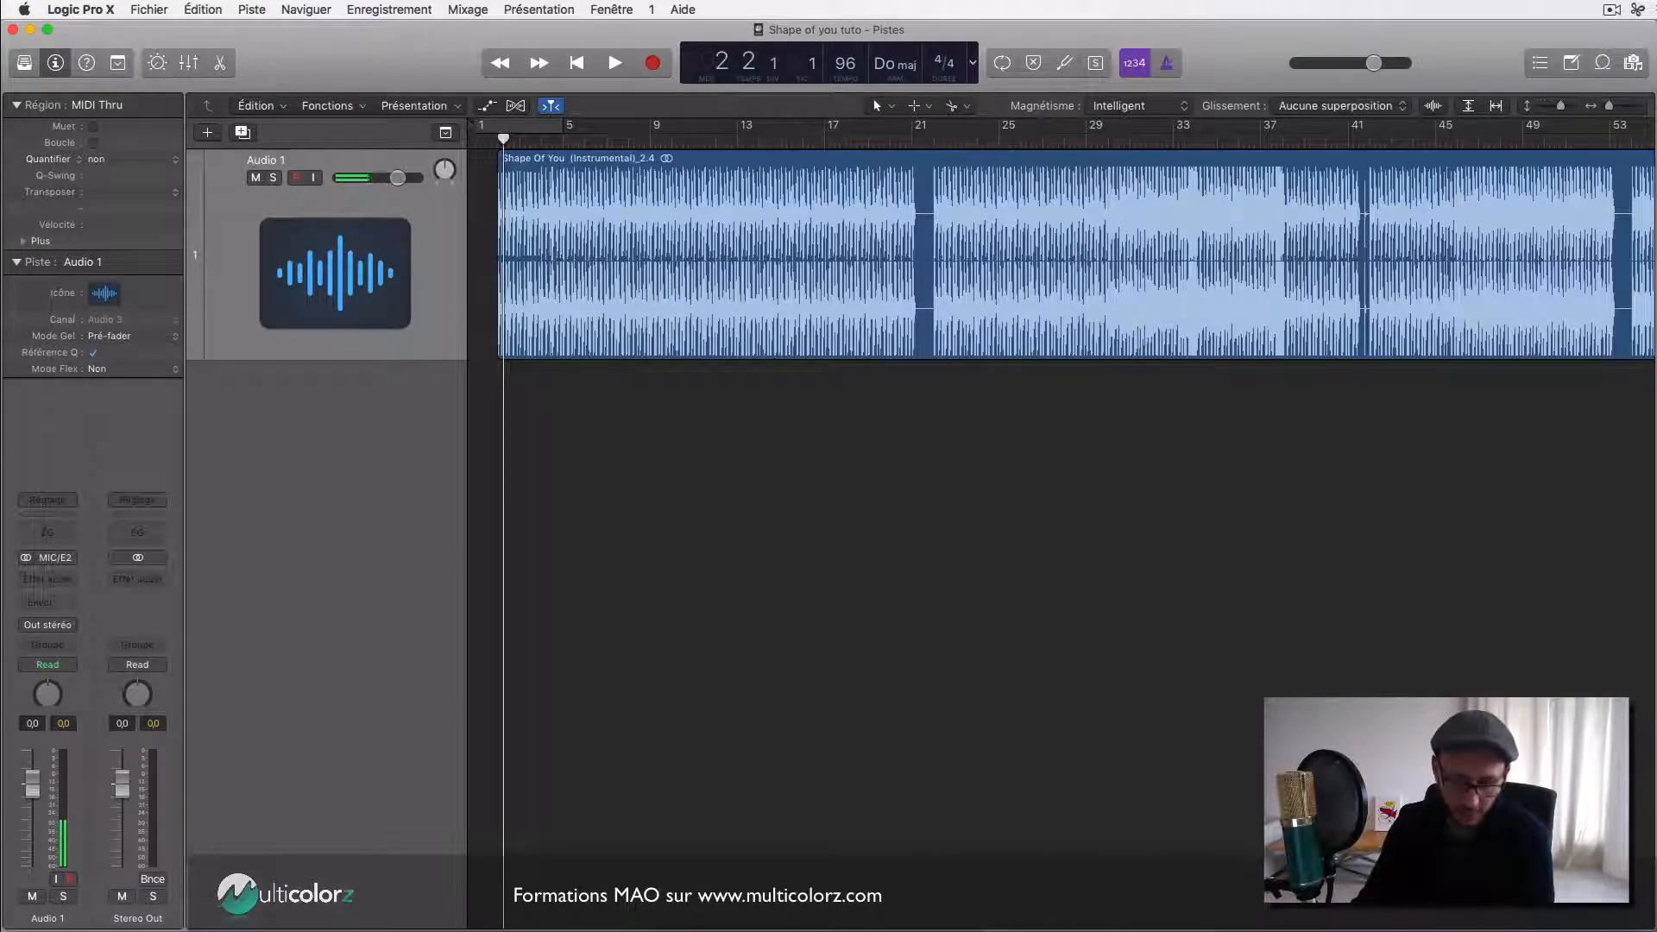
Switch to Finder, import the Ed Sheeran - Shape Of You file onto a new track below Audio 1 at bar 3, and set the playhead to bar 2.
key(super+Tab)
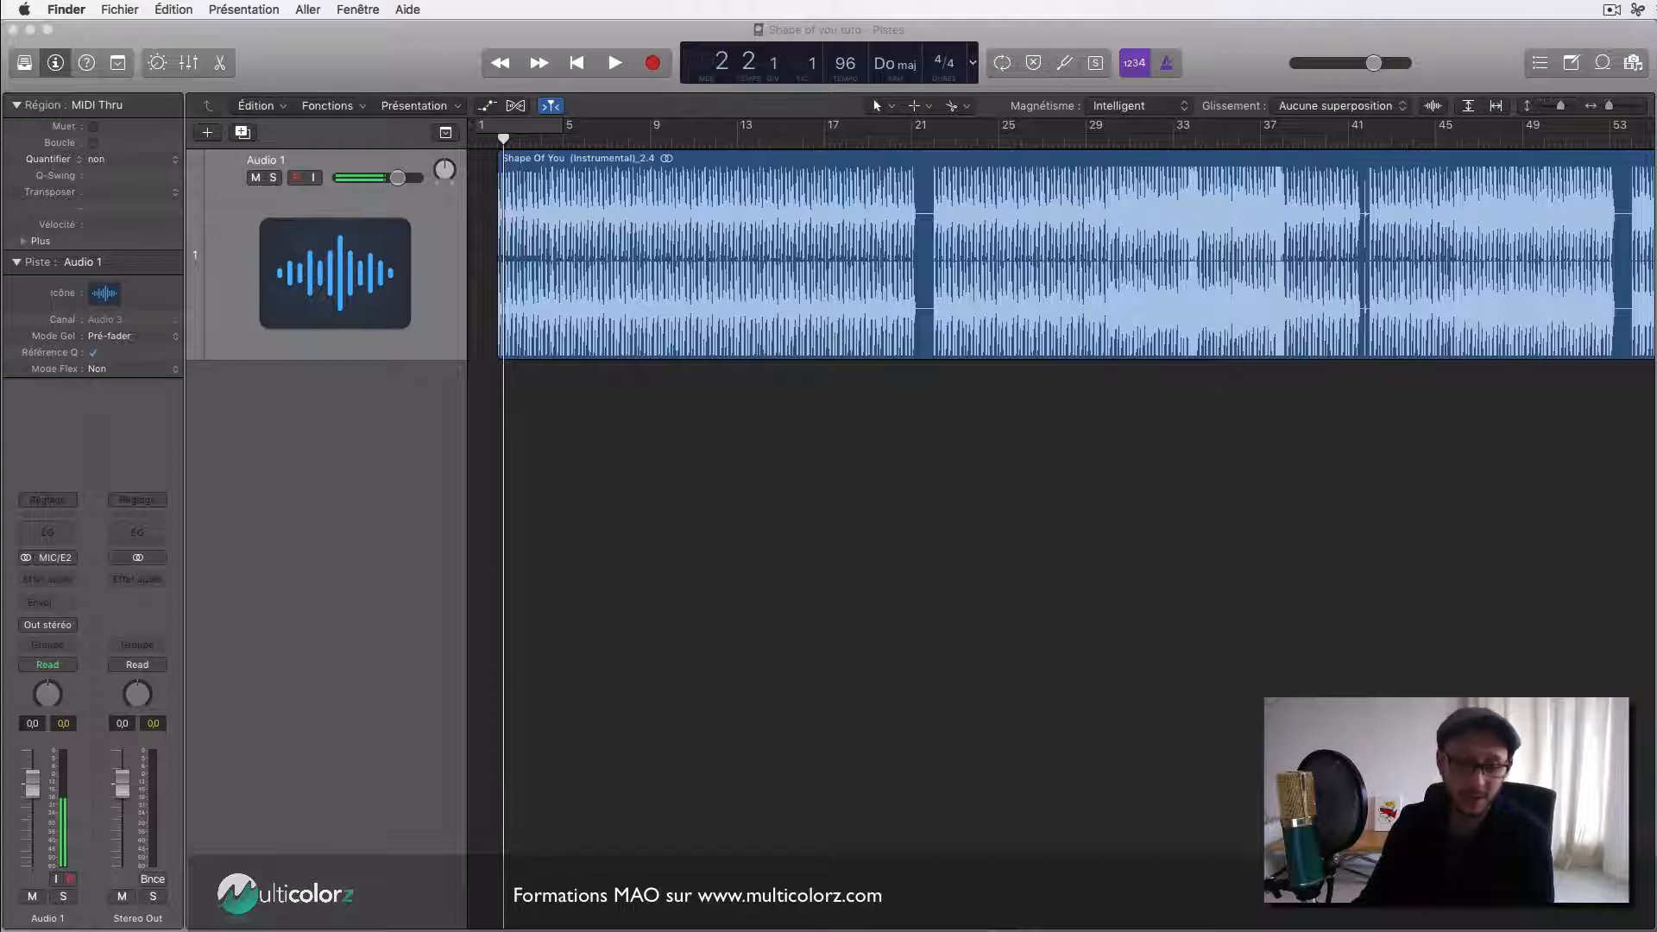
drag(1109, 867, 513, 450)
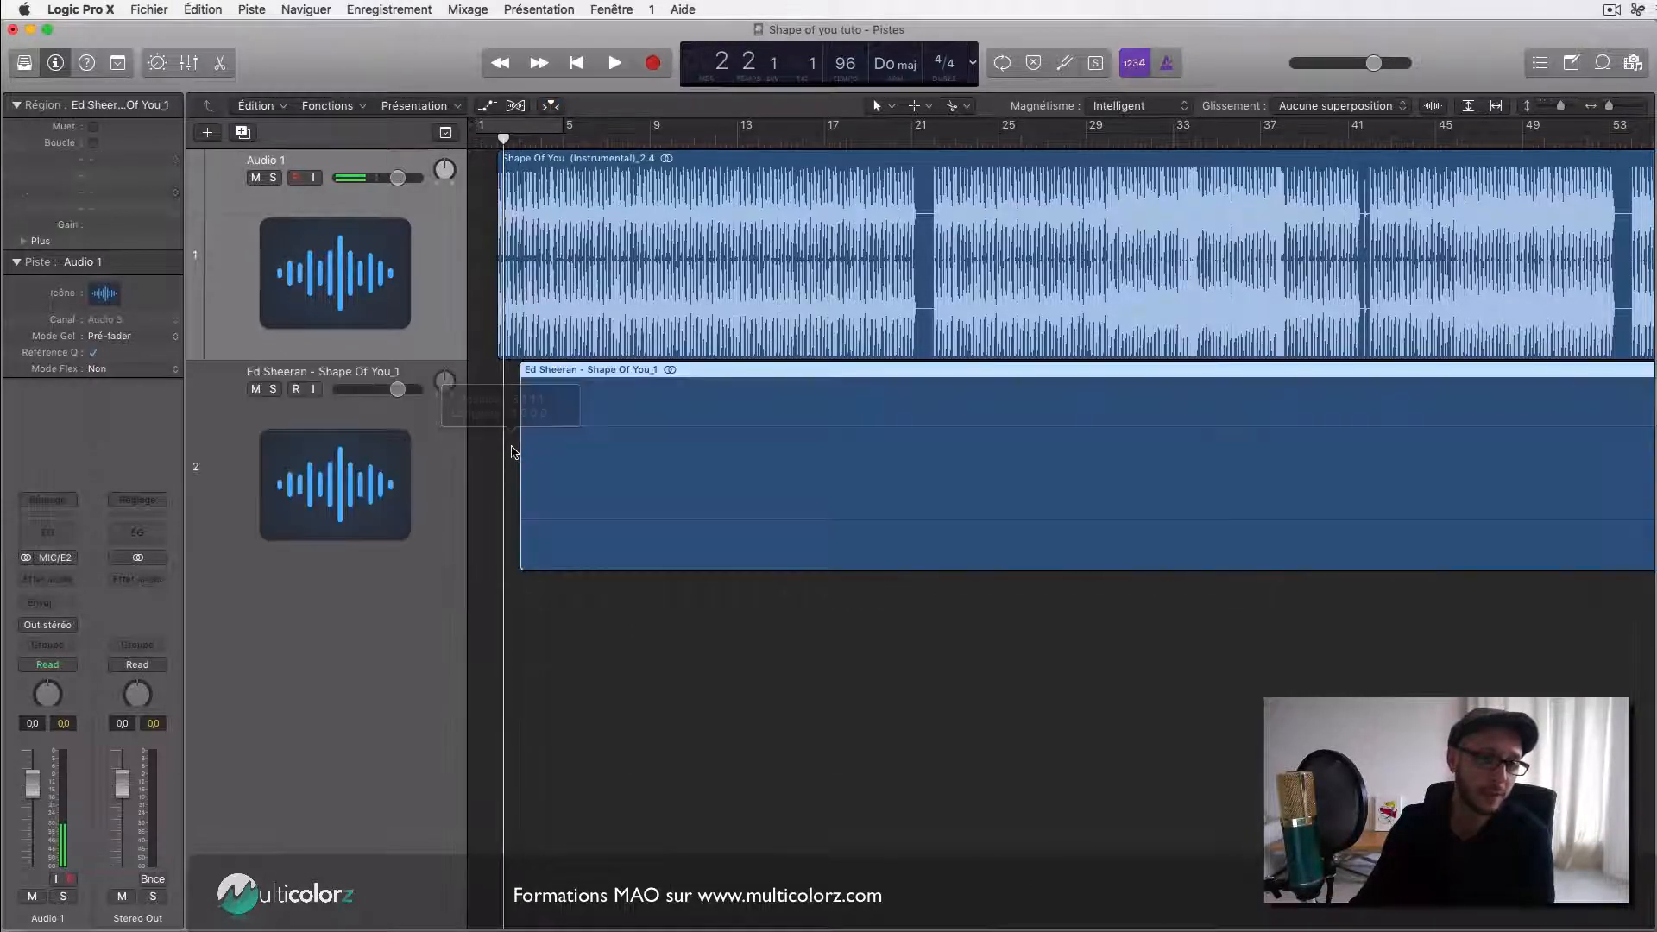
drag(499, 145, 497, 145)
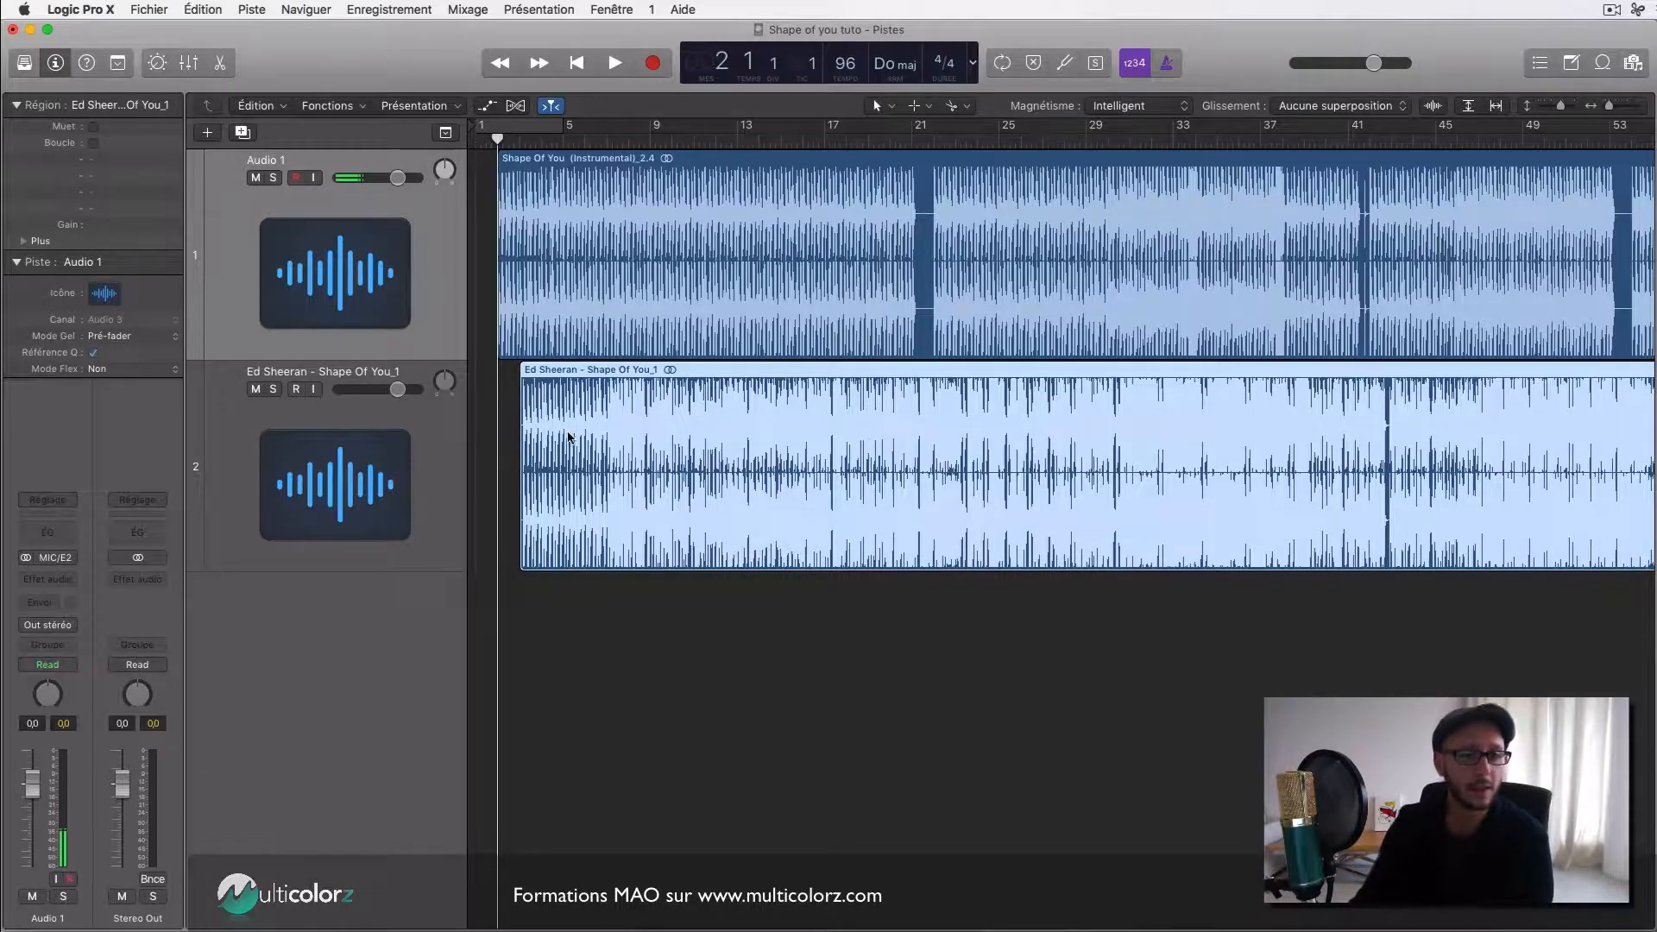
Move the Ed Sheeran - Shape Of You region earlier so that it starts just before bar 2.
key(super+Right)
key(super+Right)
key(super+Right)
key(super+Right)
key(super+Right)
key(super+Right)
scroll(561, 438, left, 5)
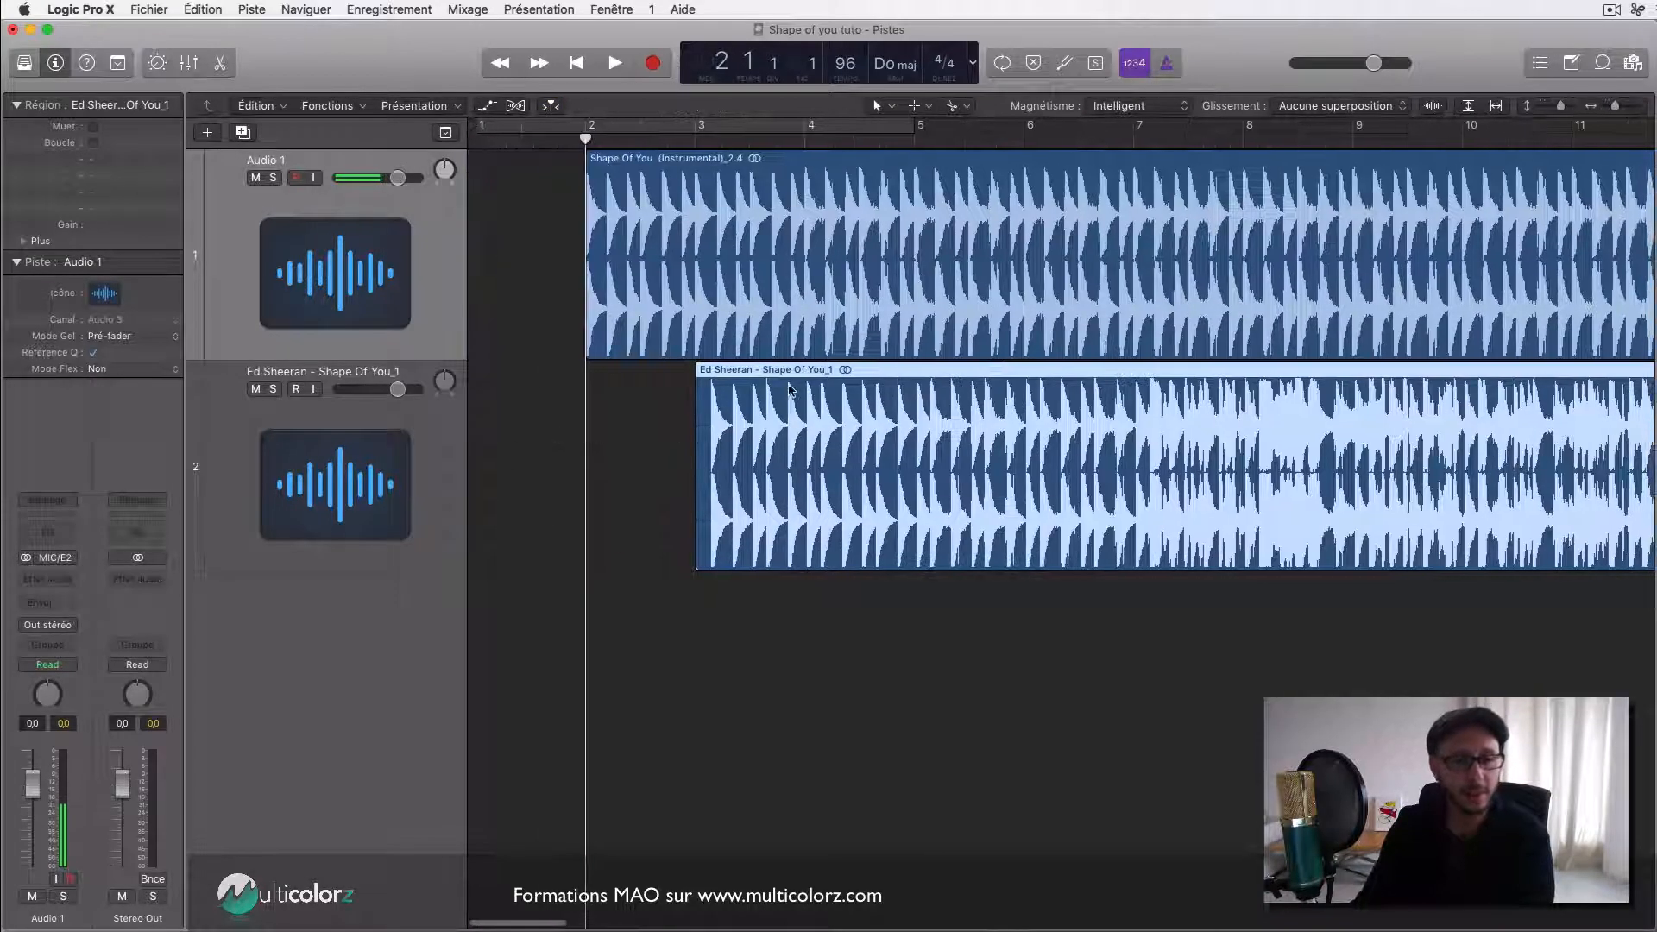
drag(787, 371, 676, 369)
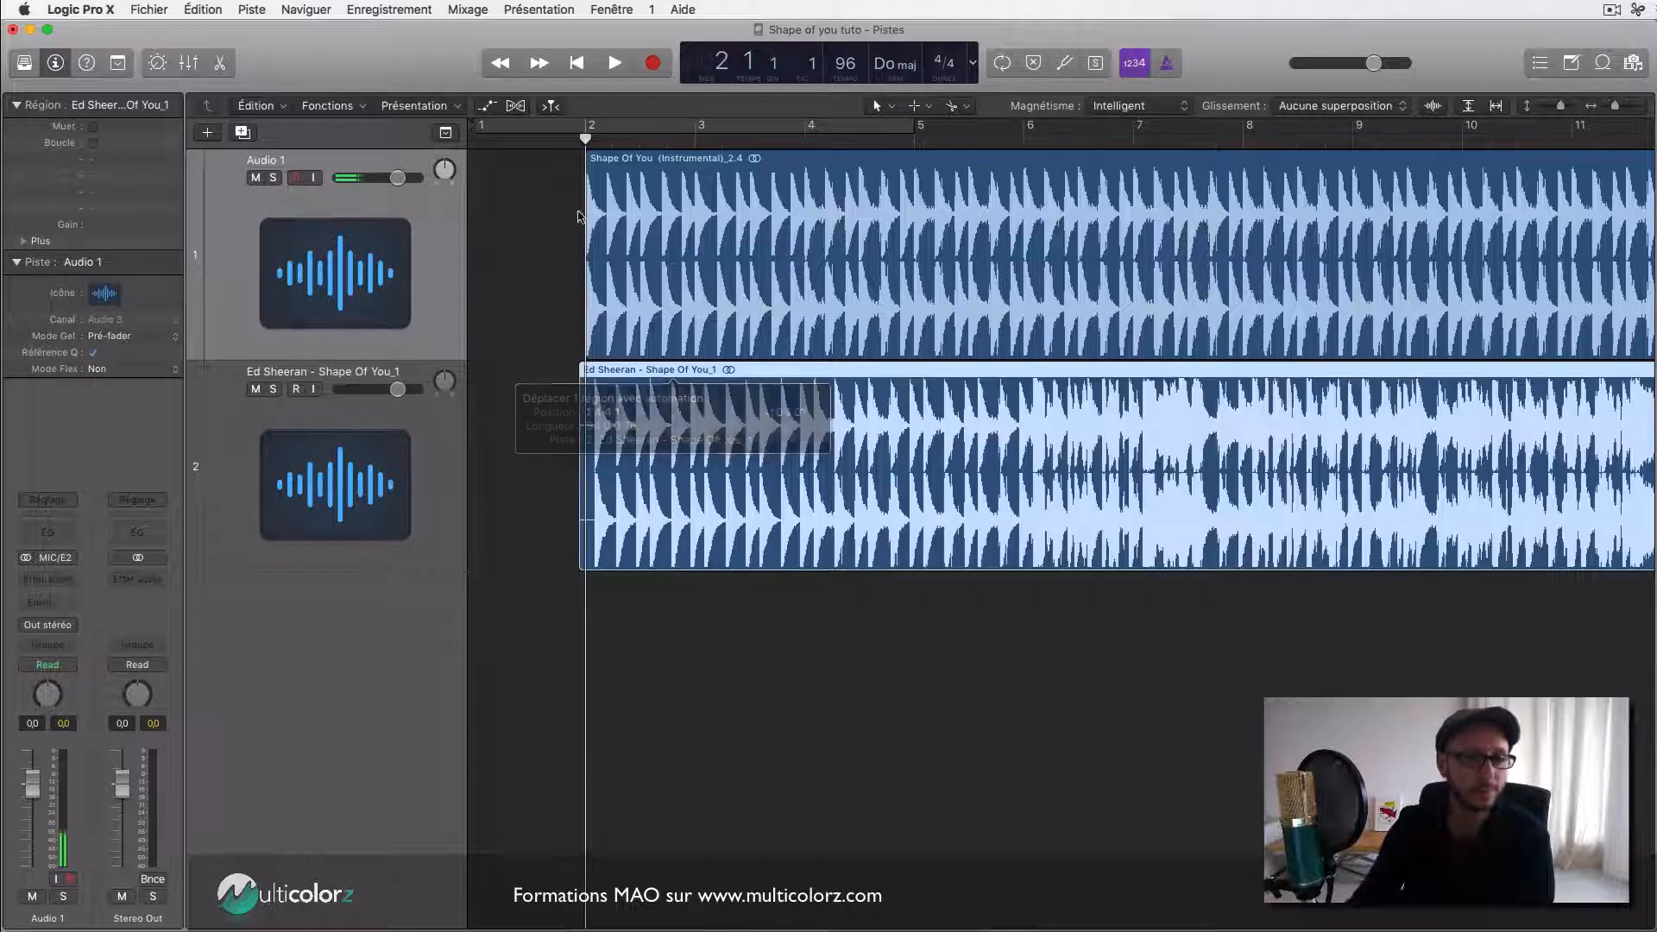
Split the Ed Sheeran region shortly before its first transient and delete the silent lead-in.
click(551, 105)
key(super+Right)
key(super+Right)
key(super+Right)
key(super+Right)
key(super+Right)
key(super+Right)
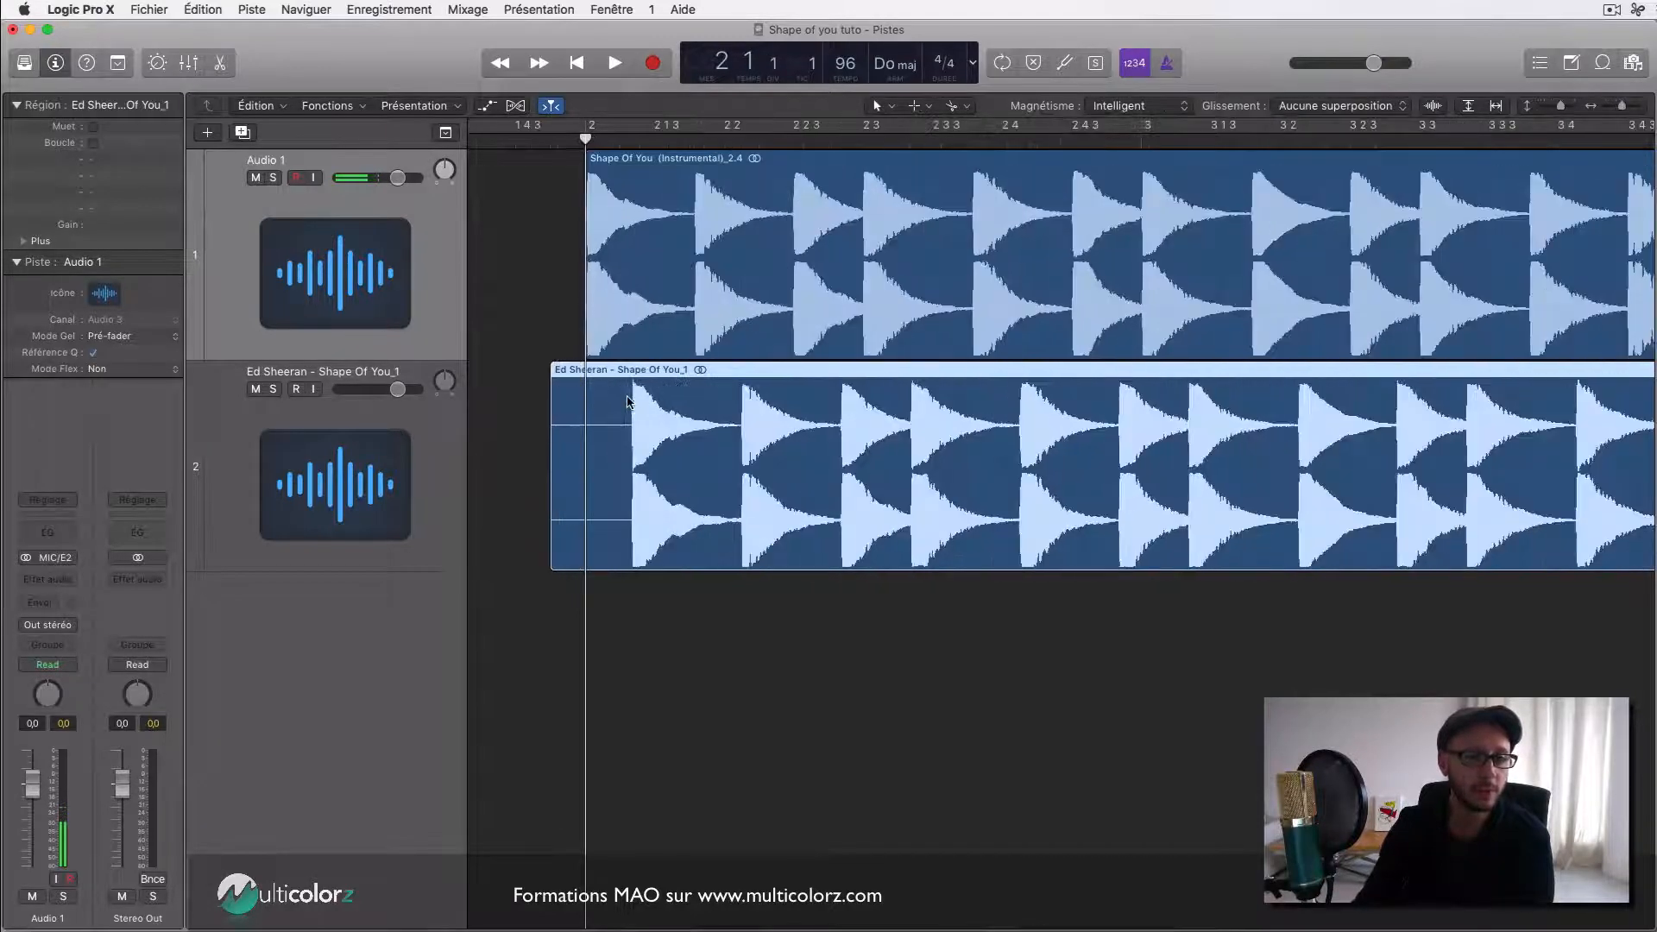
drag(1352, 459, 653, 452)
right_click(677, 425)
click(648, 455)
key(Delete)
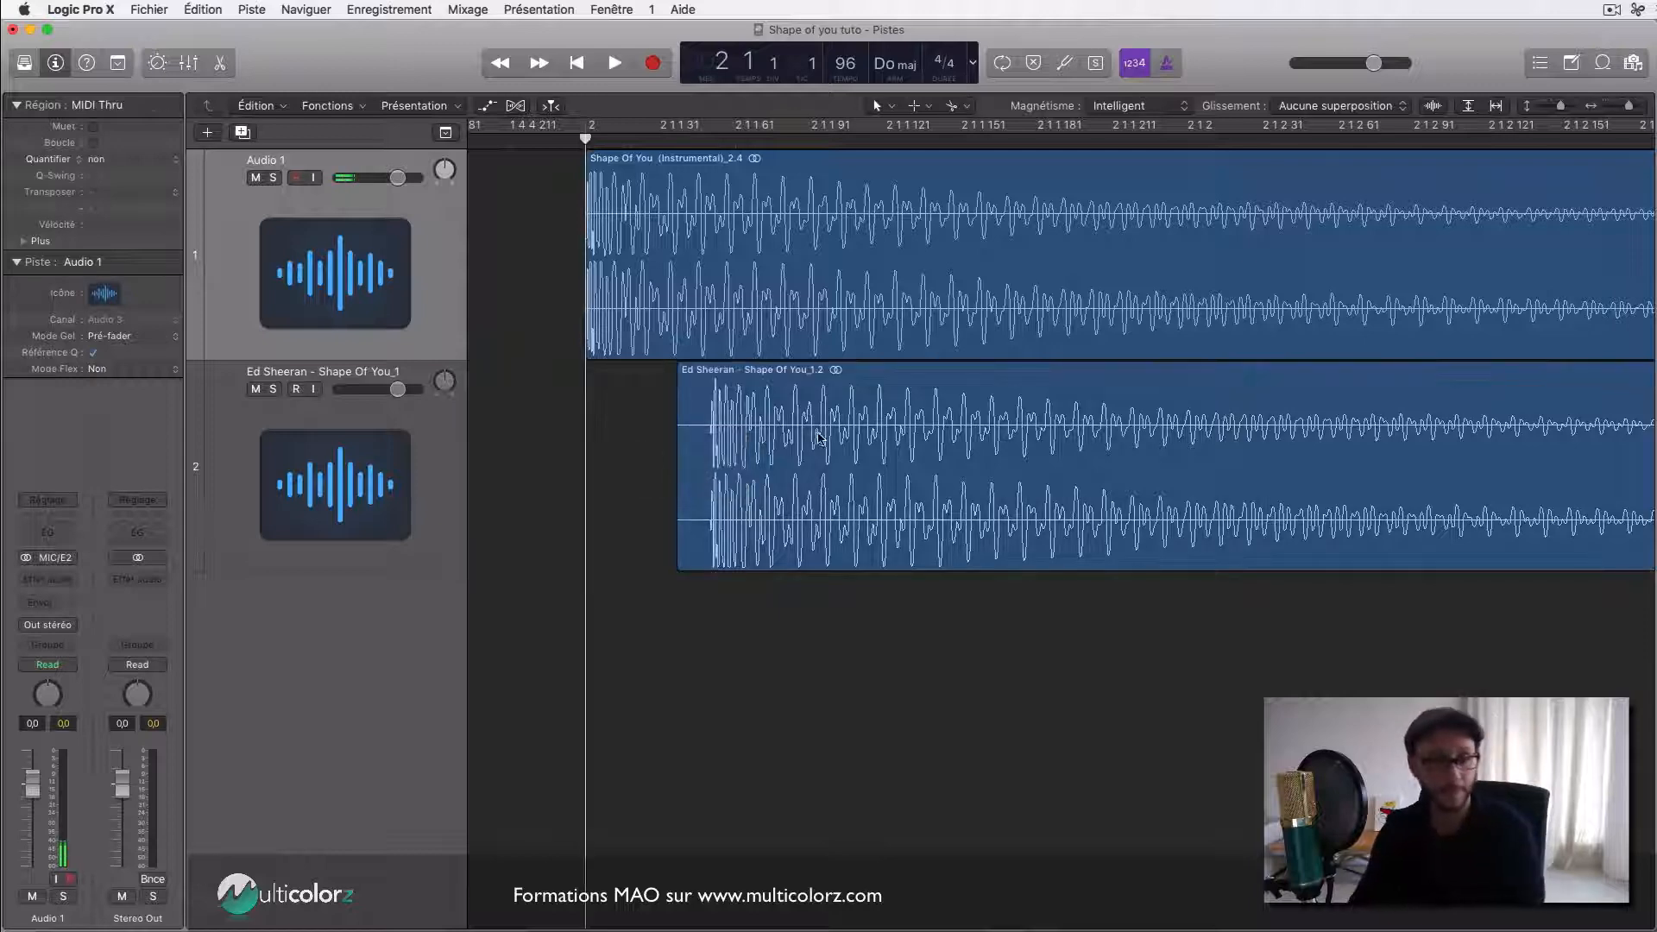
Align the first transient of the Ed Sheeran region with the instrumental's waveform at bar 2, fine-tuning the position at high zoom.
drag(817, 442, 692, 434)
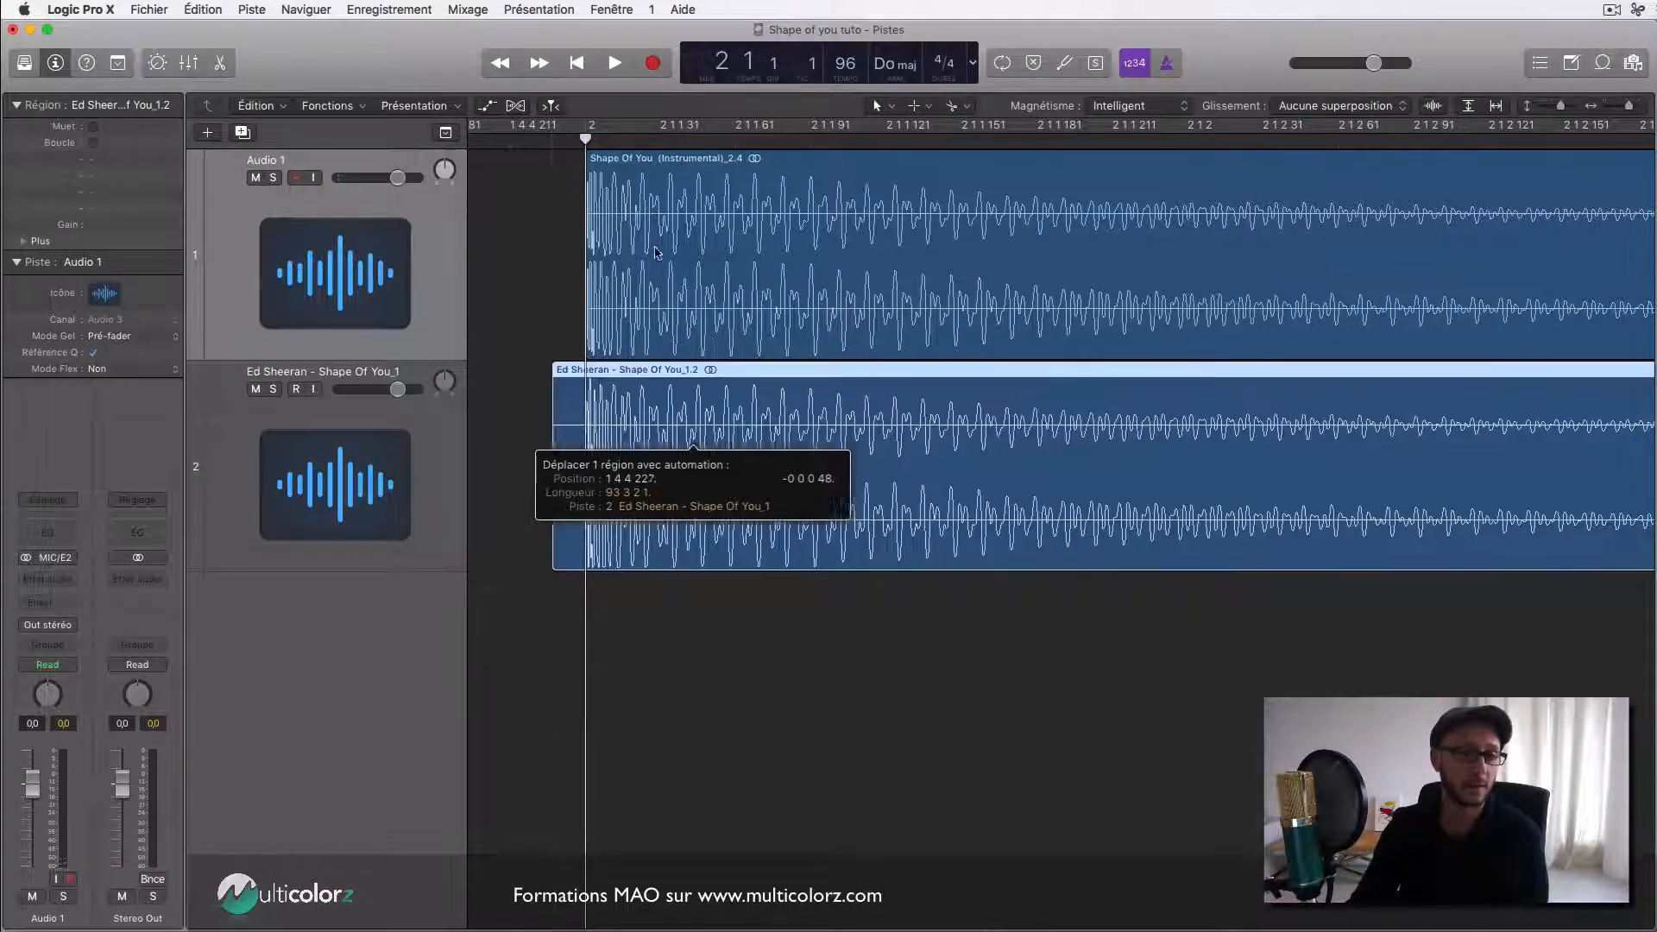
click(587, 140)
key(super+Right)
key(super+Right)
key(super+Right)
key(super+Right)
key(super+Right)
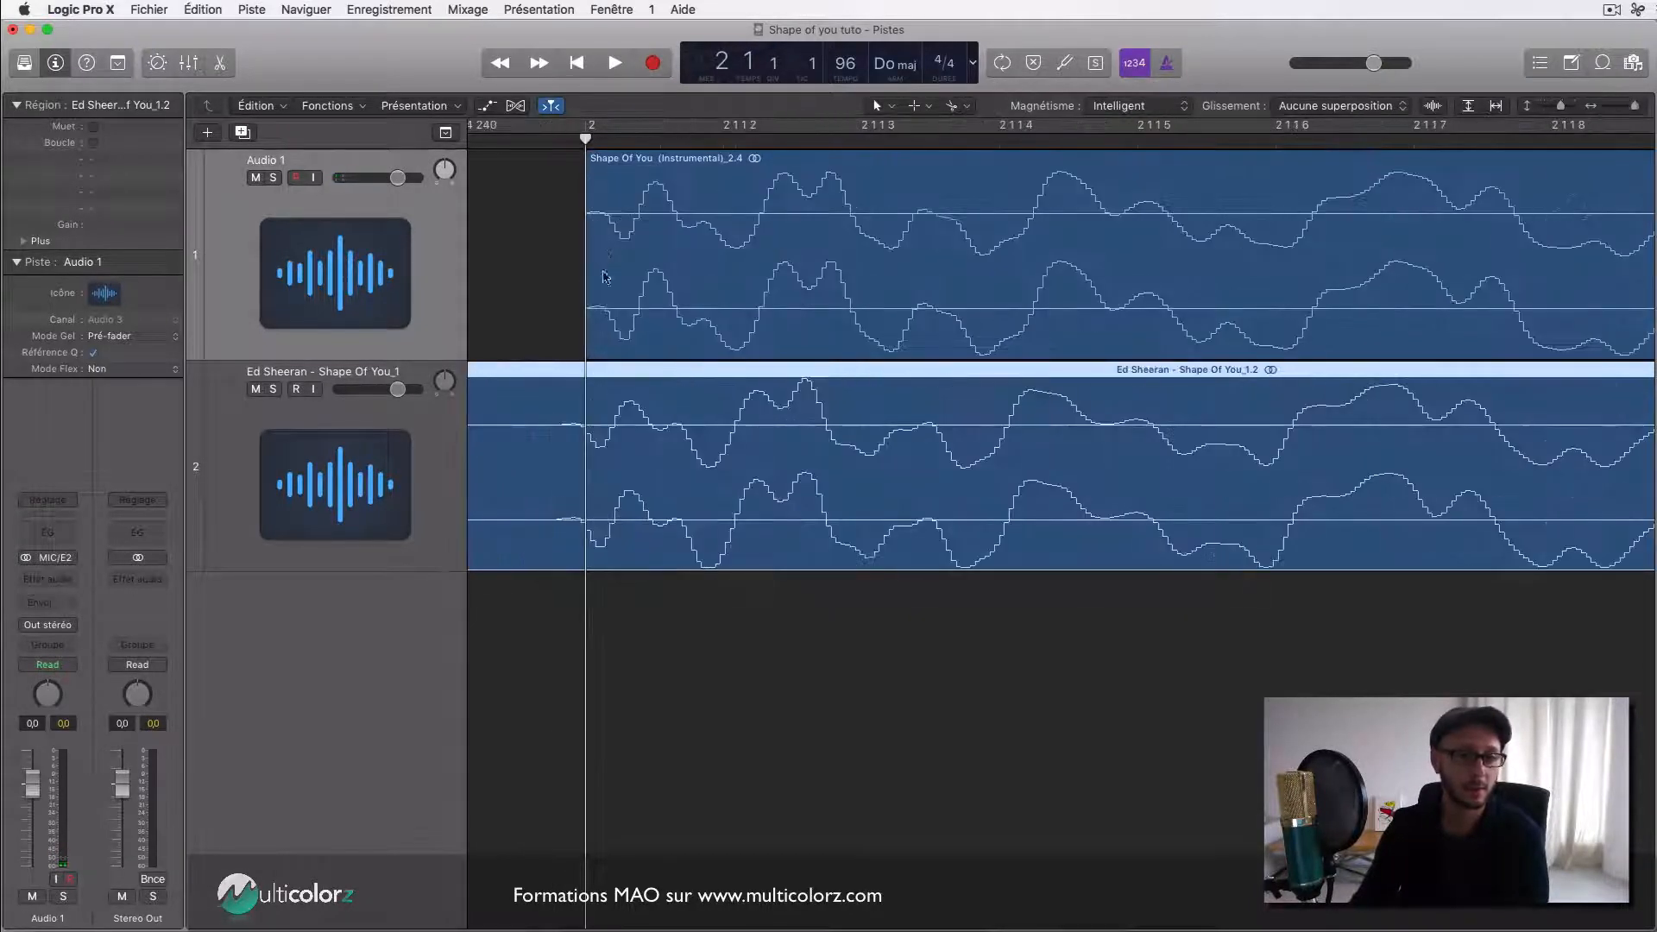
drag(652, 462, 652, 463)
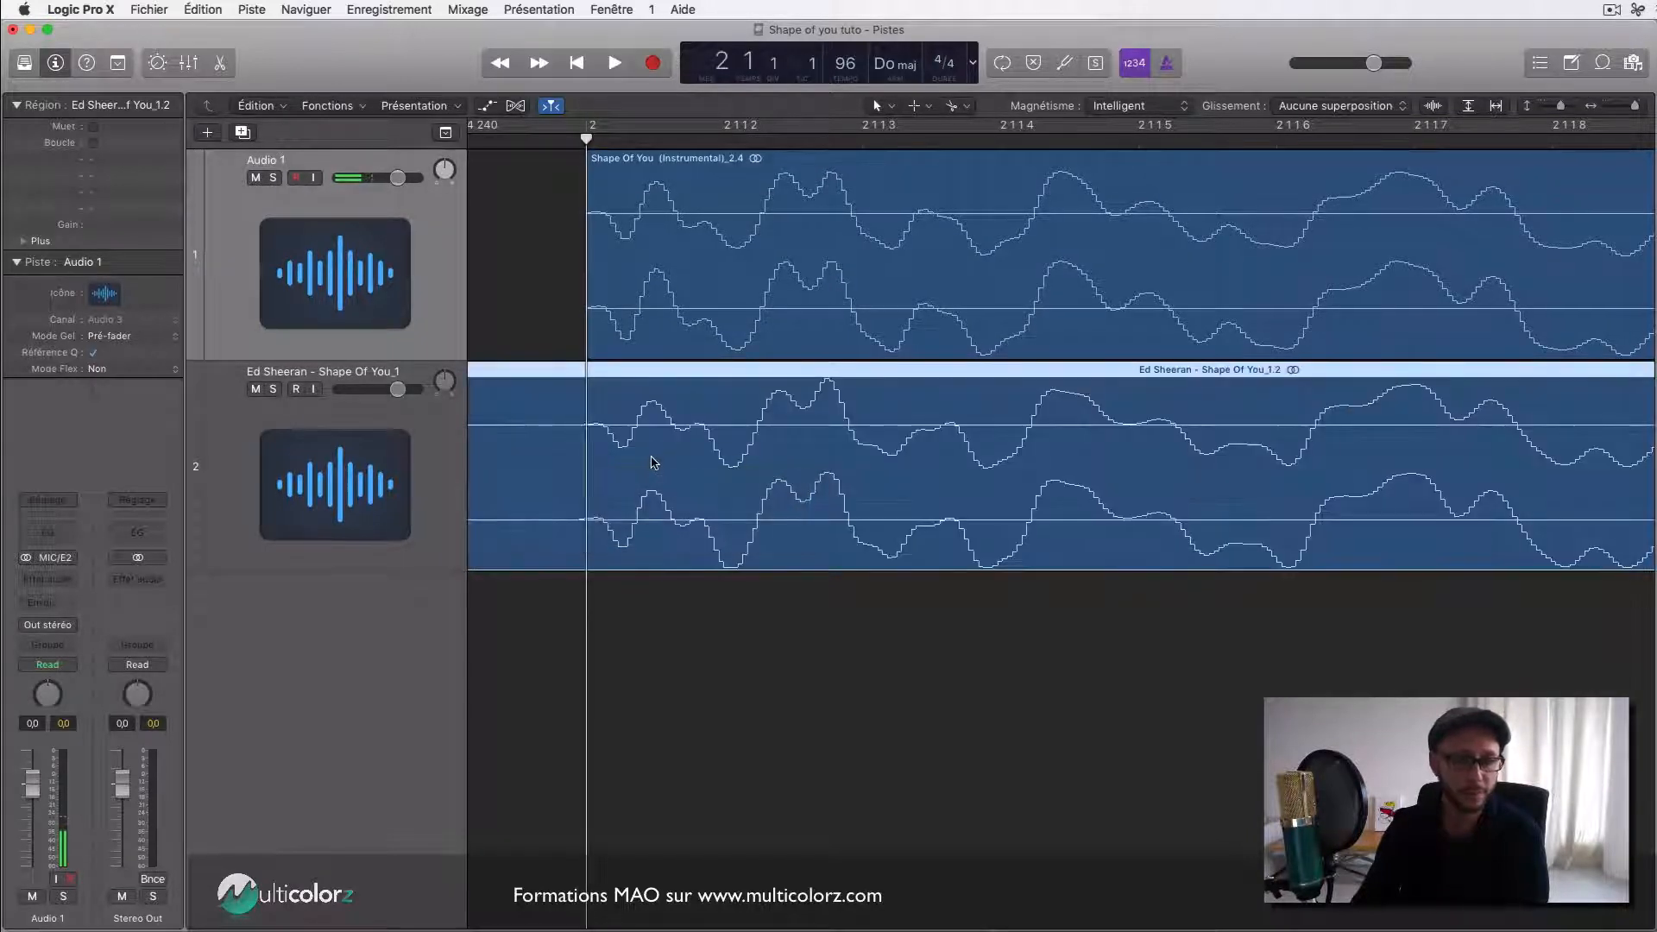
Split the Ed Sheeran region at bar 2 and delete the remaining part before it.
right_click(586, 455)
click(548, 468)
key(Delete)
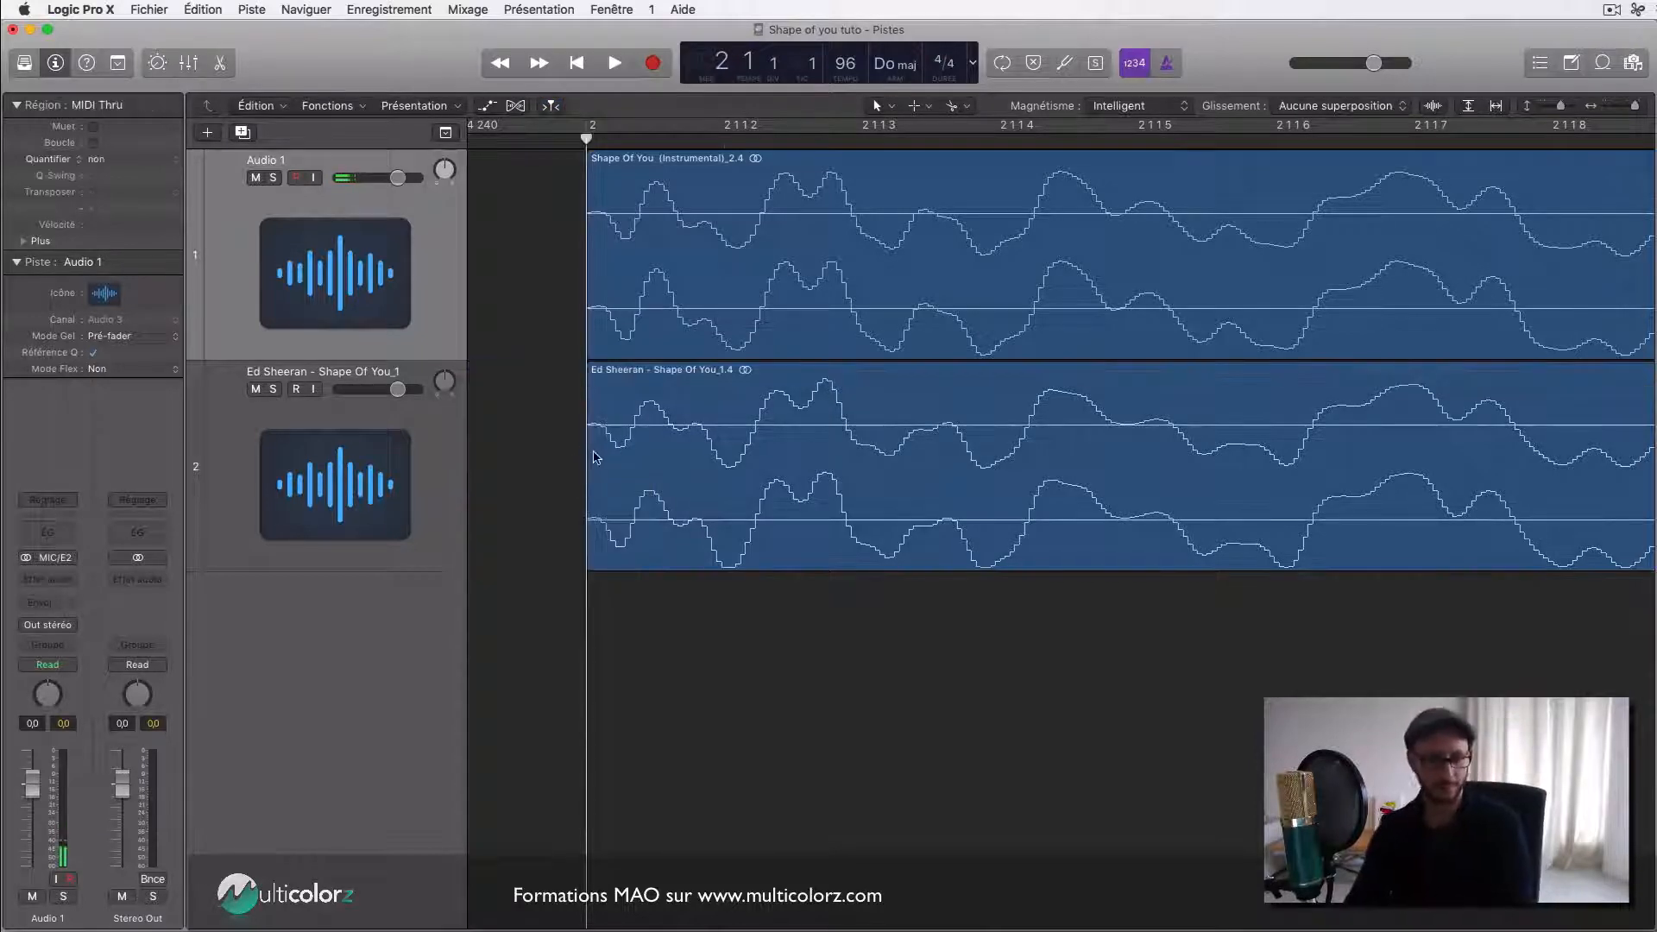
Compare the aligned waveforms of the instrumental and the original song at progressively wider time scales.
key(super+Left)
key(super+Left)
key(super+Left)
key(super+Left)
key(super+Left)
key(super+Left)
key(super+Left)
key(super+Left)
key(super+Left)
key(super+Left)
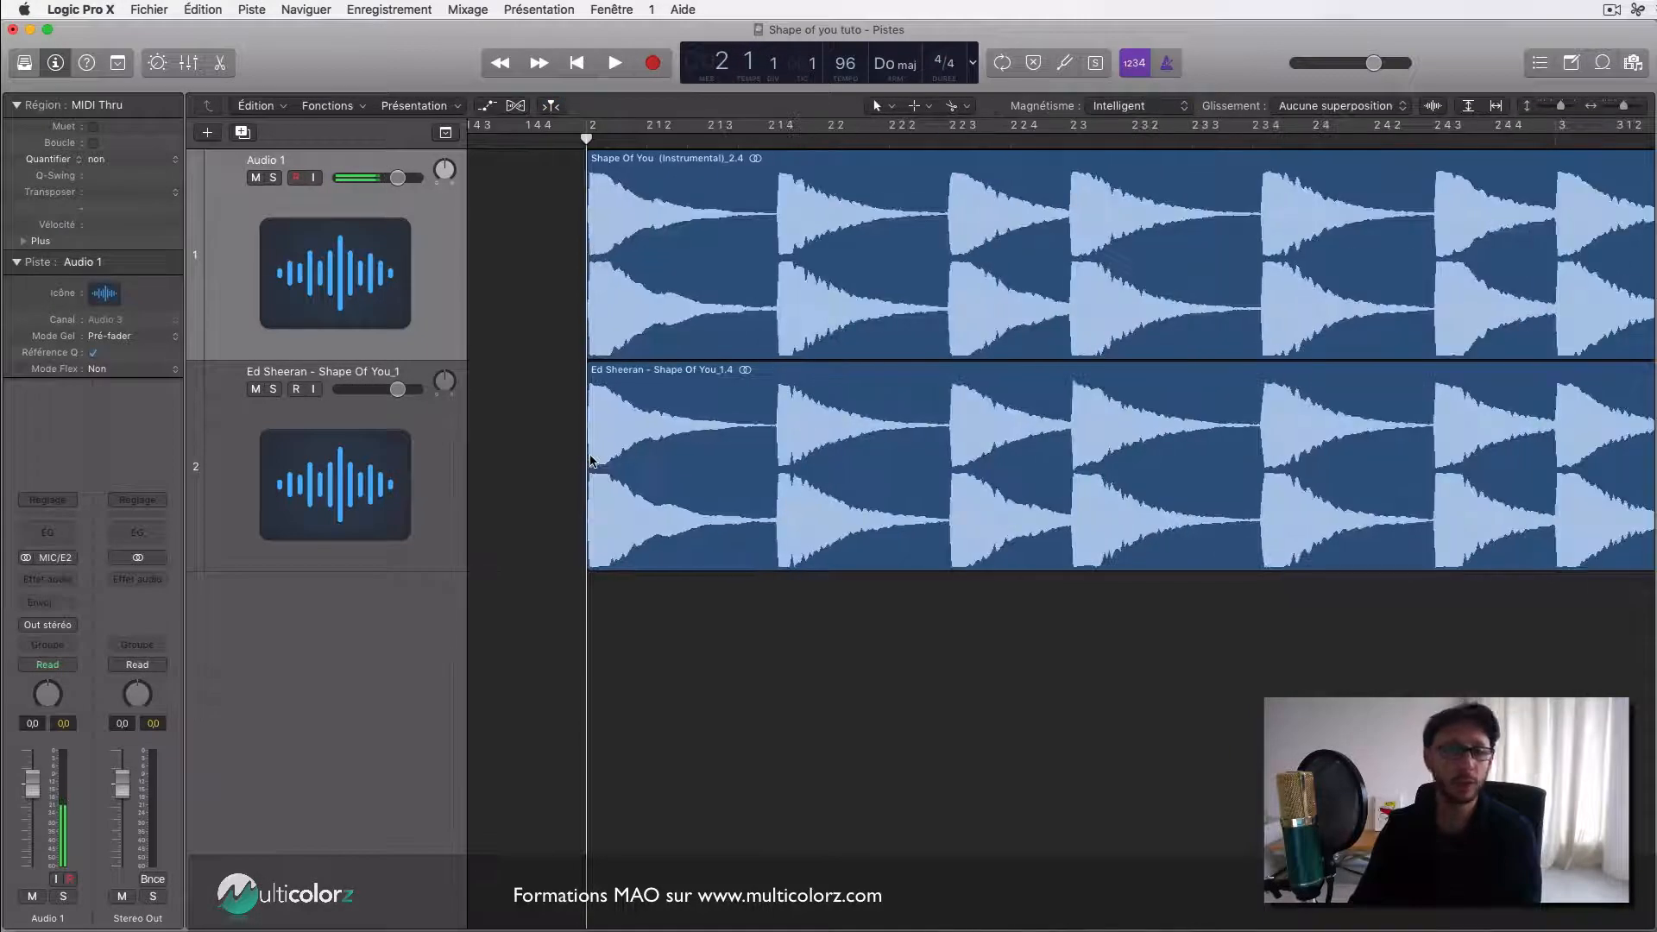
key(super+Left)
key(super+Left)
key(super+Left)
key(super+Left)
key(super+Left)
key(super+Left)
key(super+Left)
key(super+Left)
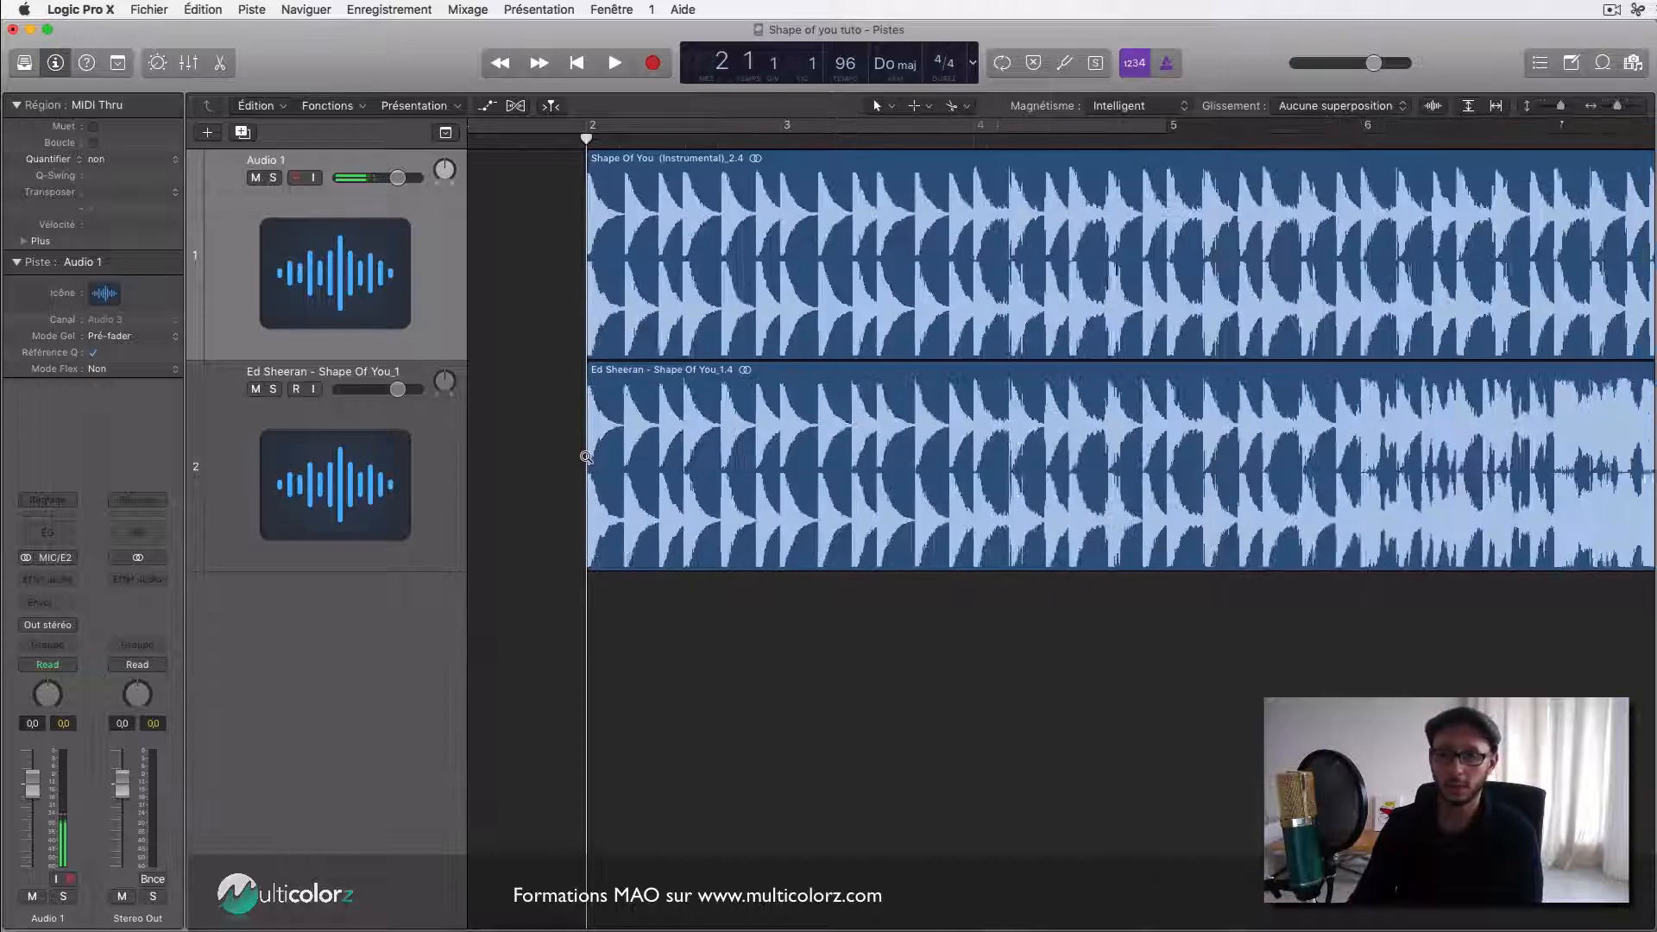
key(super+Left)
key(super+Left)
key(super+Left)
key(super+Left)
key(super+Left)
key(super+Left)
key(super+Left)
key(super+Left)
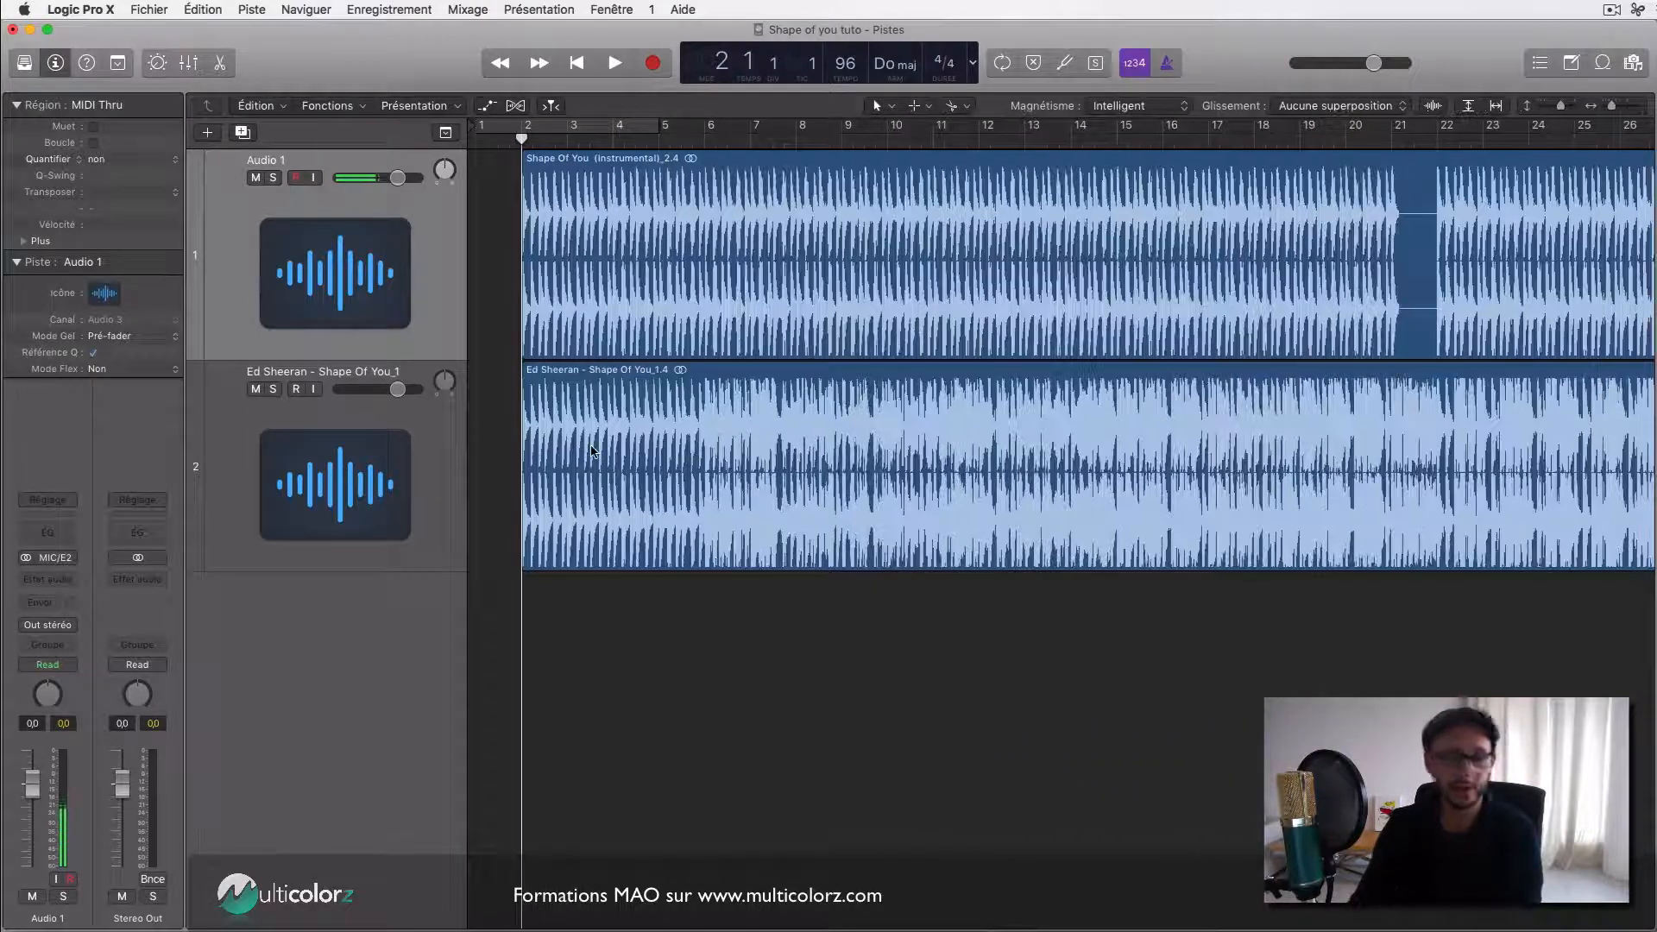
Play the instrumental and the original song together from bar 2 to check their alignment by ear.
key(space)
key(space)
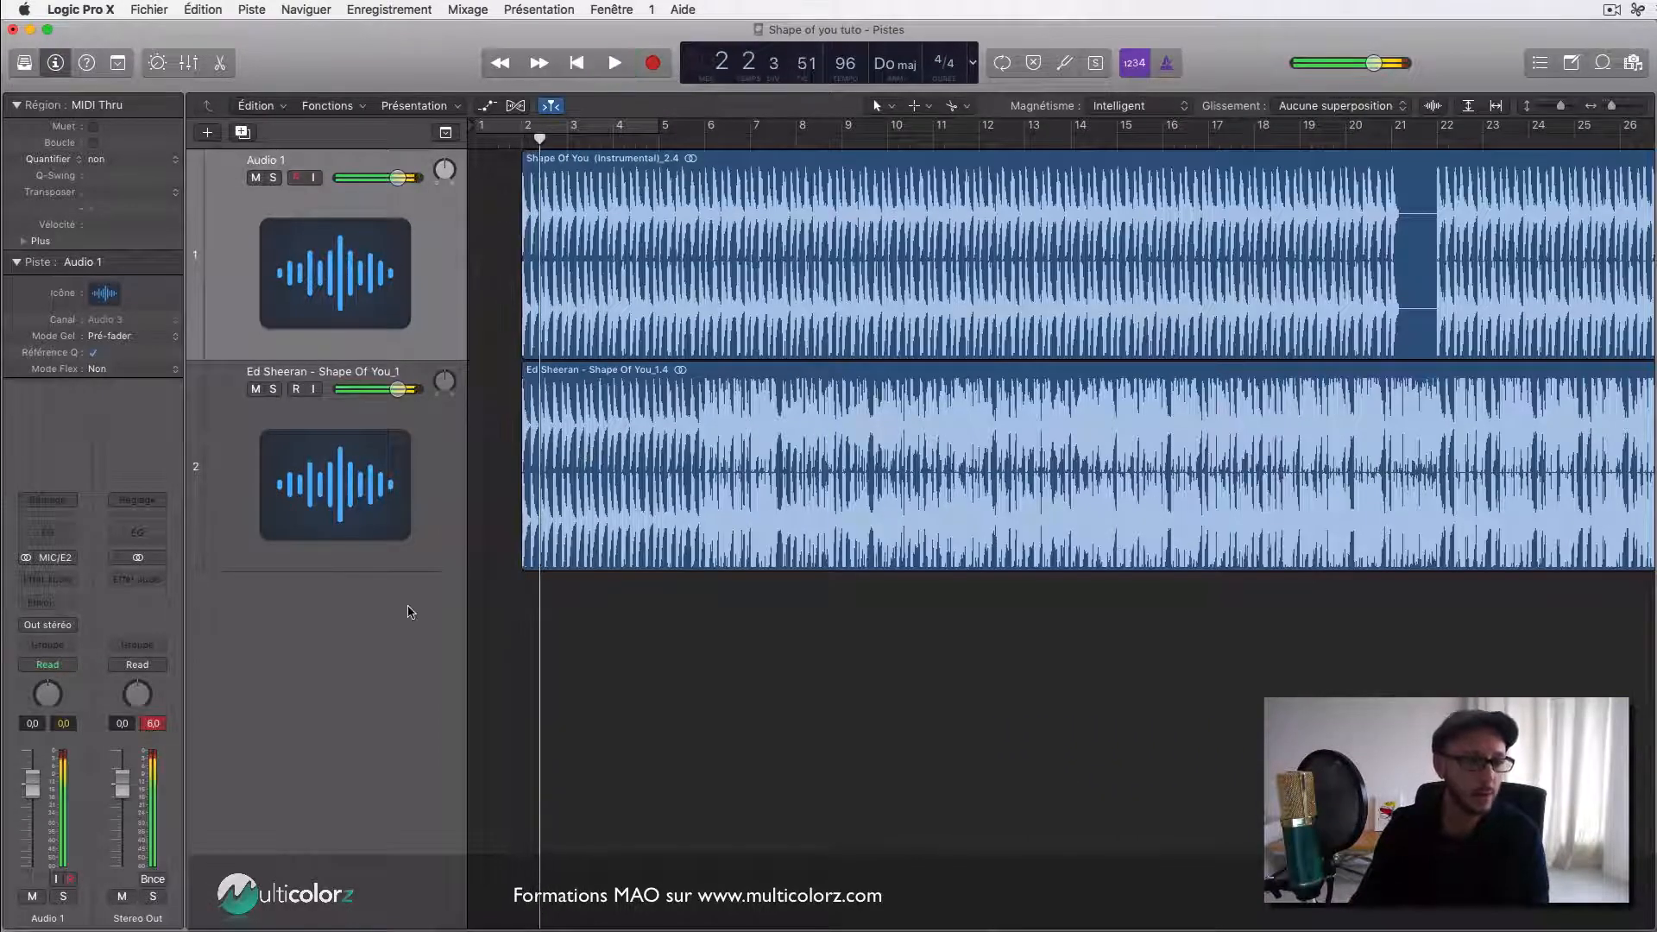
click(441, 481)
click(449, 335)
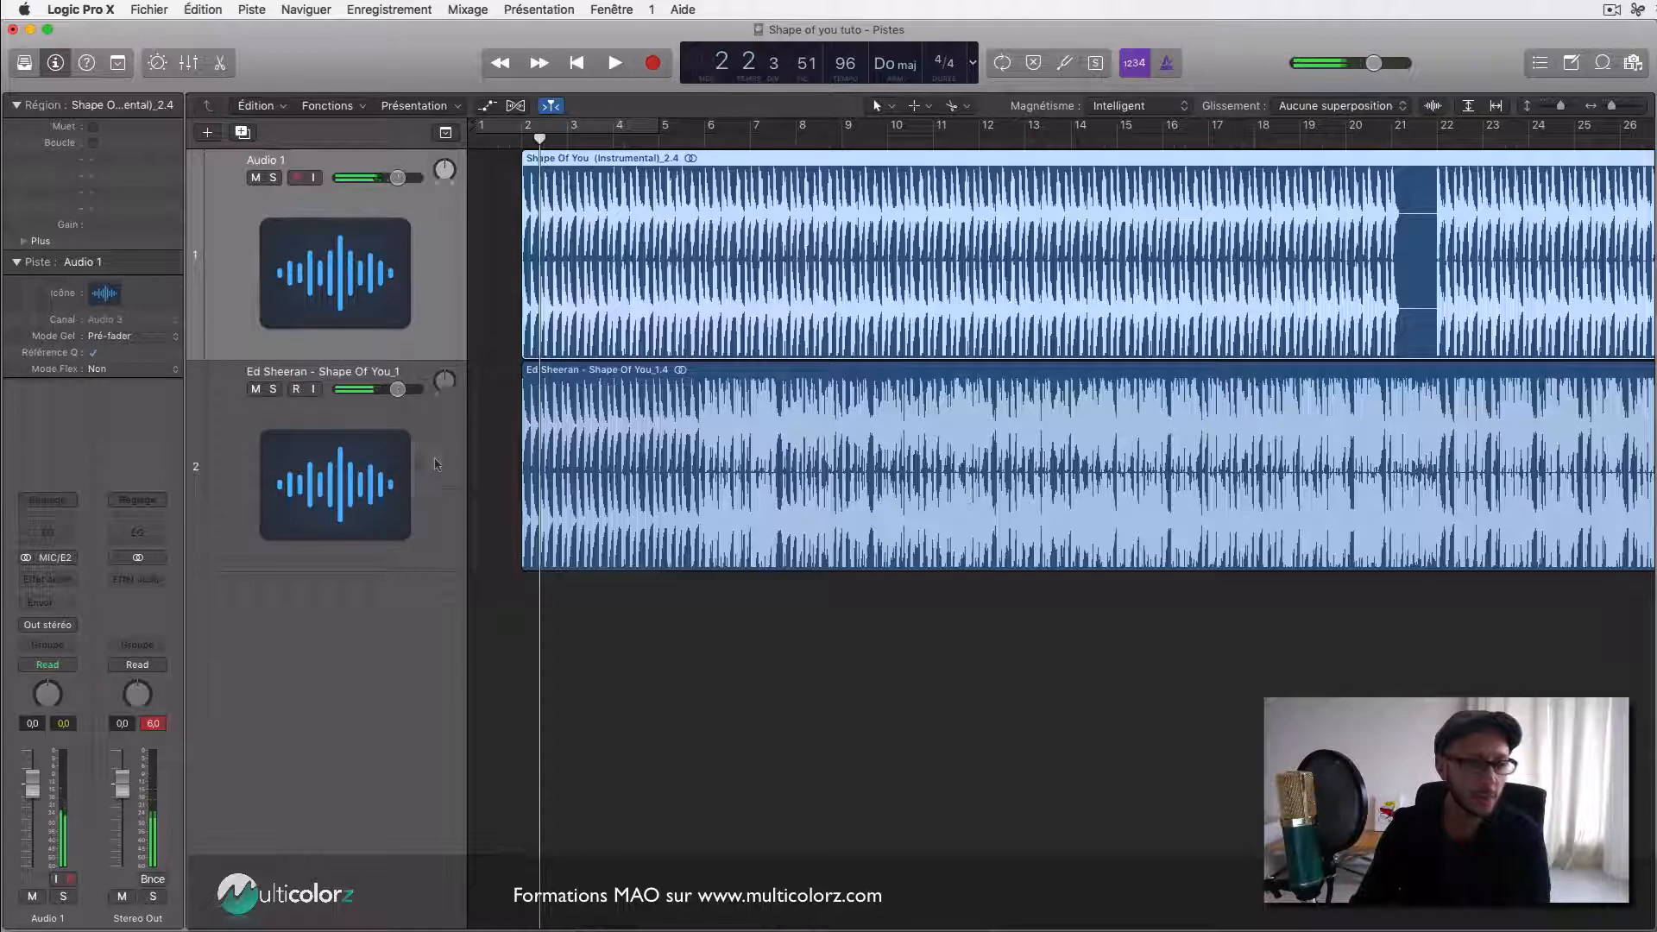
Insert a stereo Gain effect on the Ed Sheeran track.
click(438, 464)
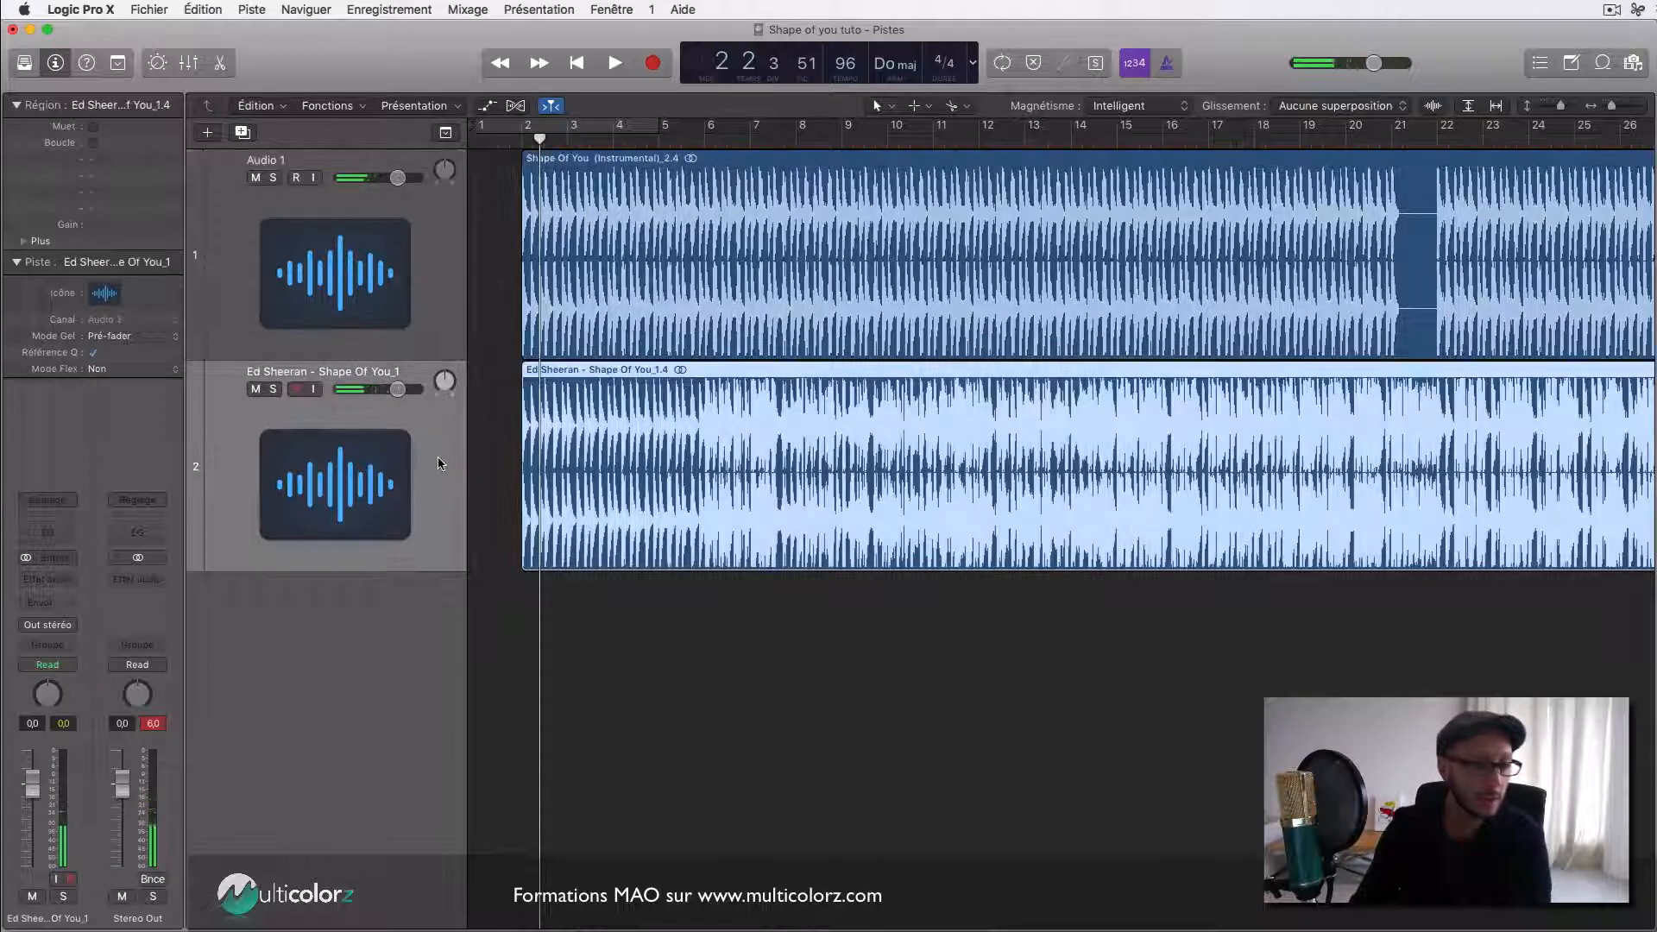
click(63, 586)
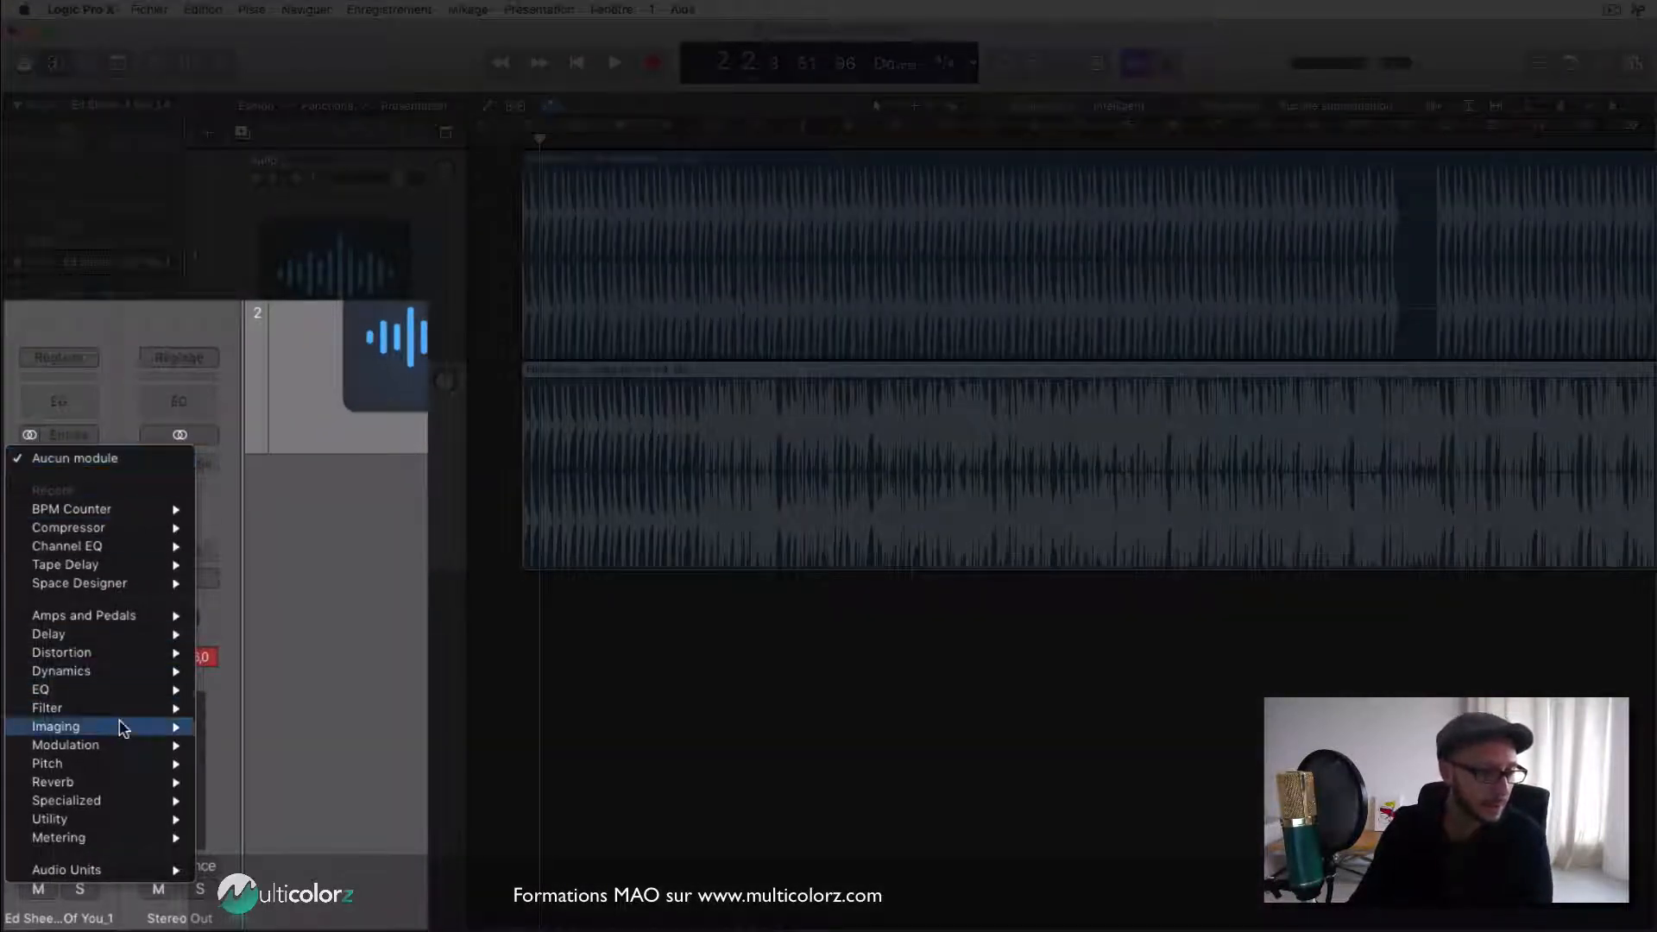
mouse_move(118, 838)
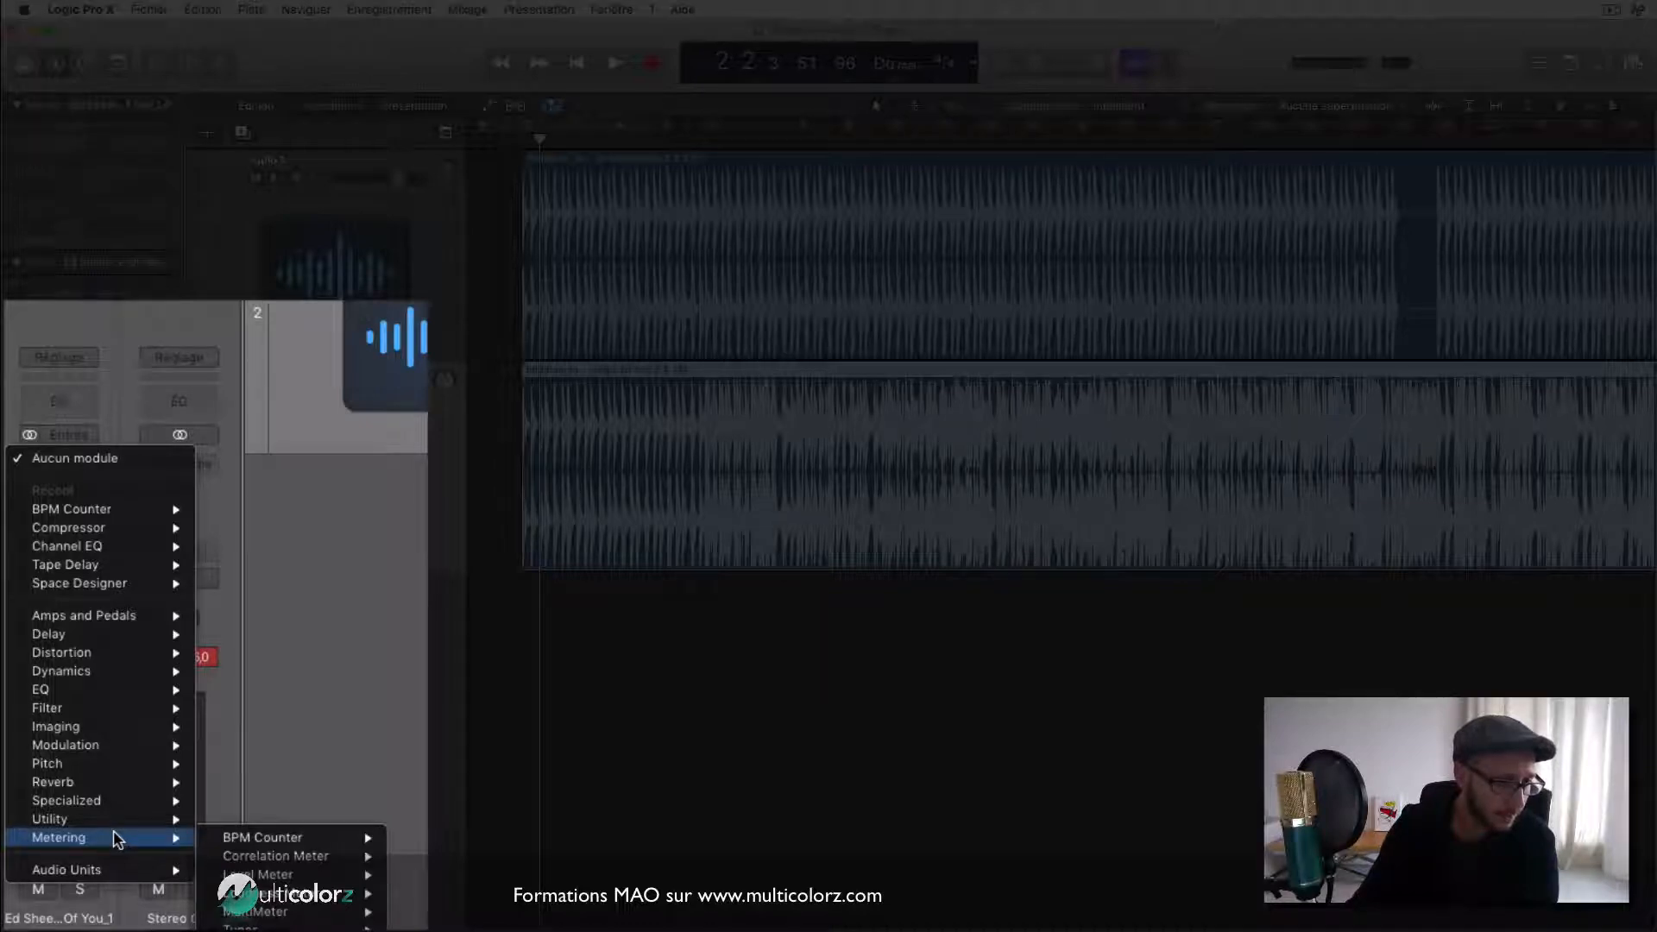
mouse_move(237, 820)
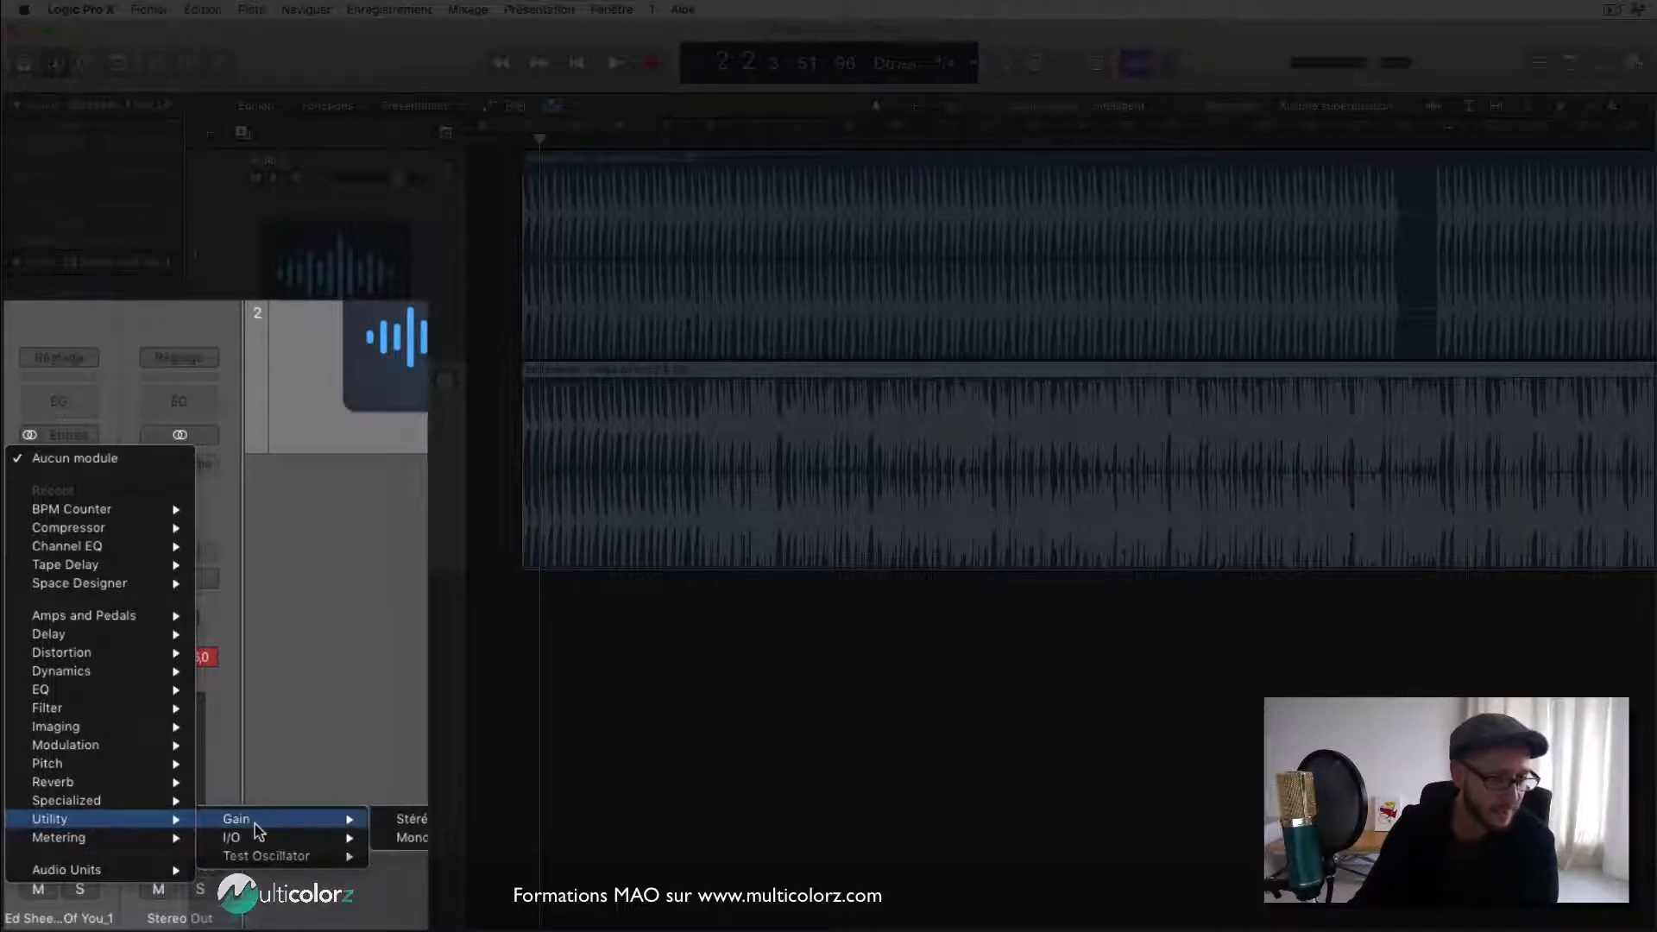
click(399, 820)
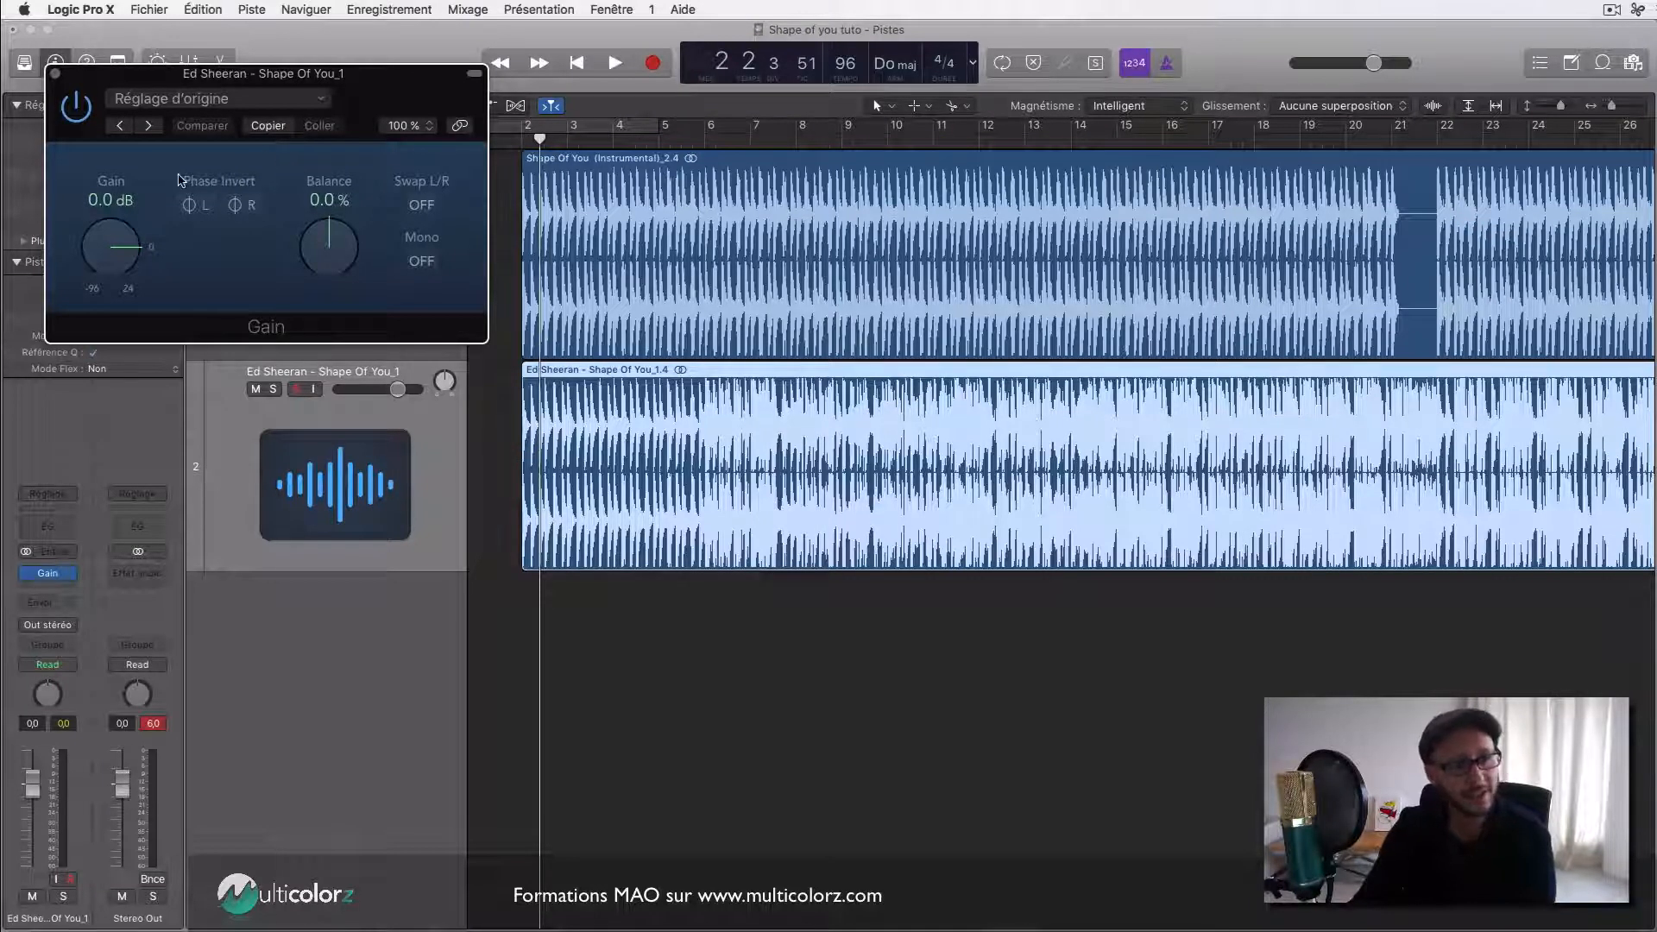
Invert the phase of both the left and right channels in the Gain effect, moving its window clear of the tracks.
click(197, 211)
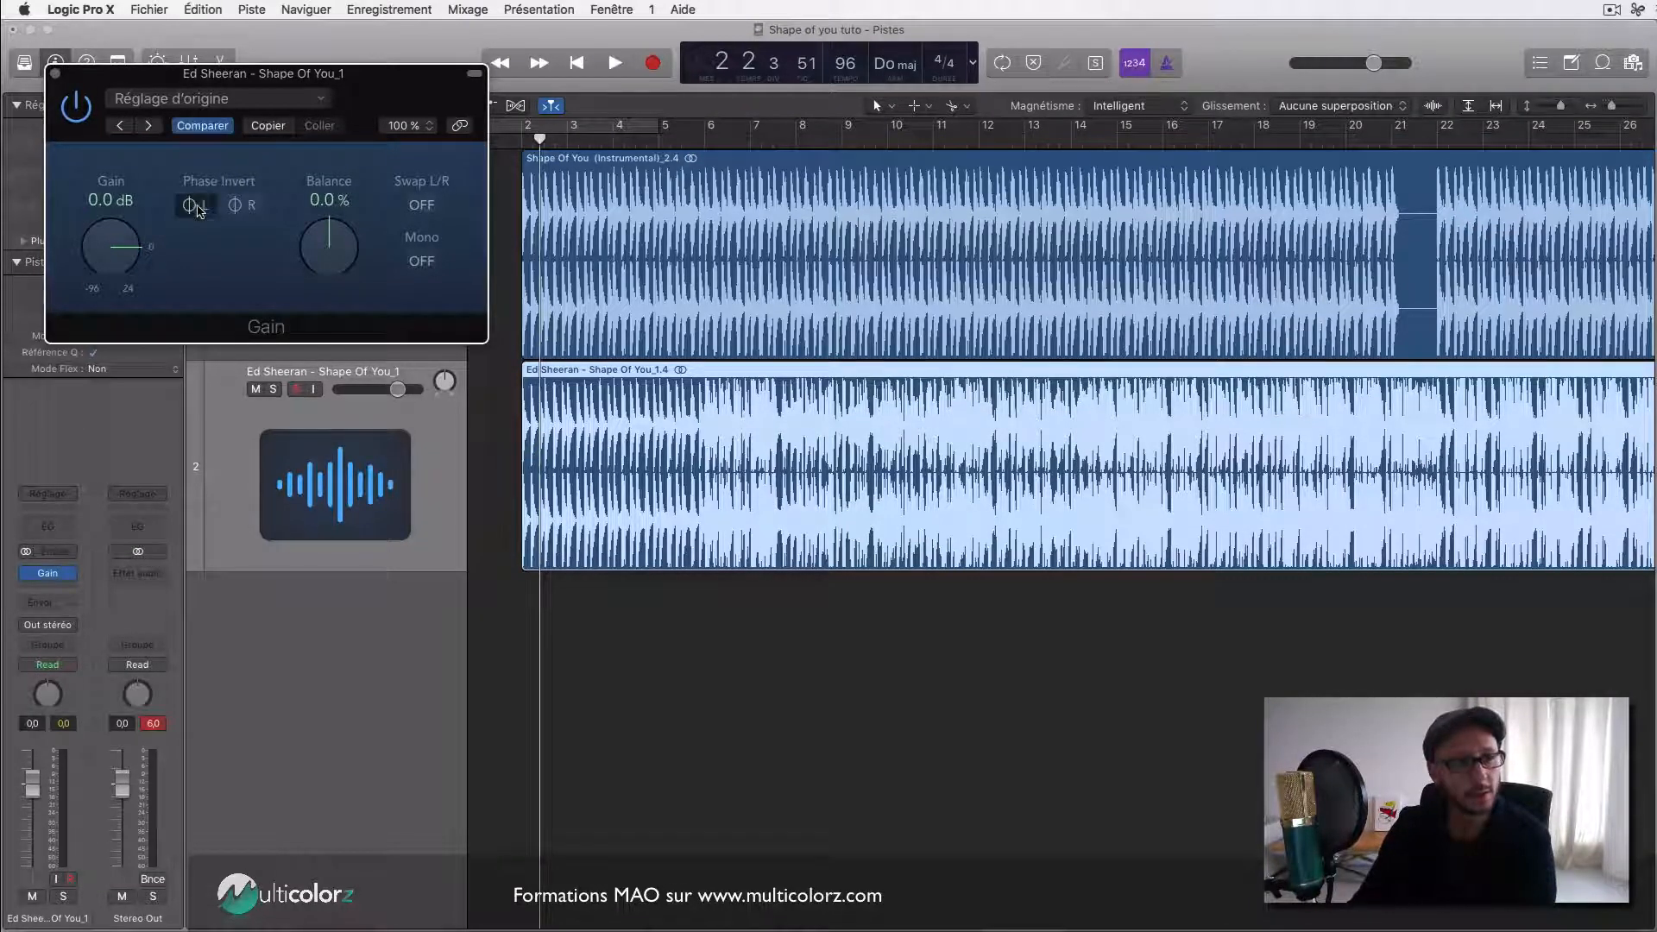
click(233, 207)
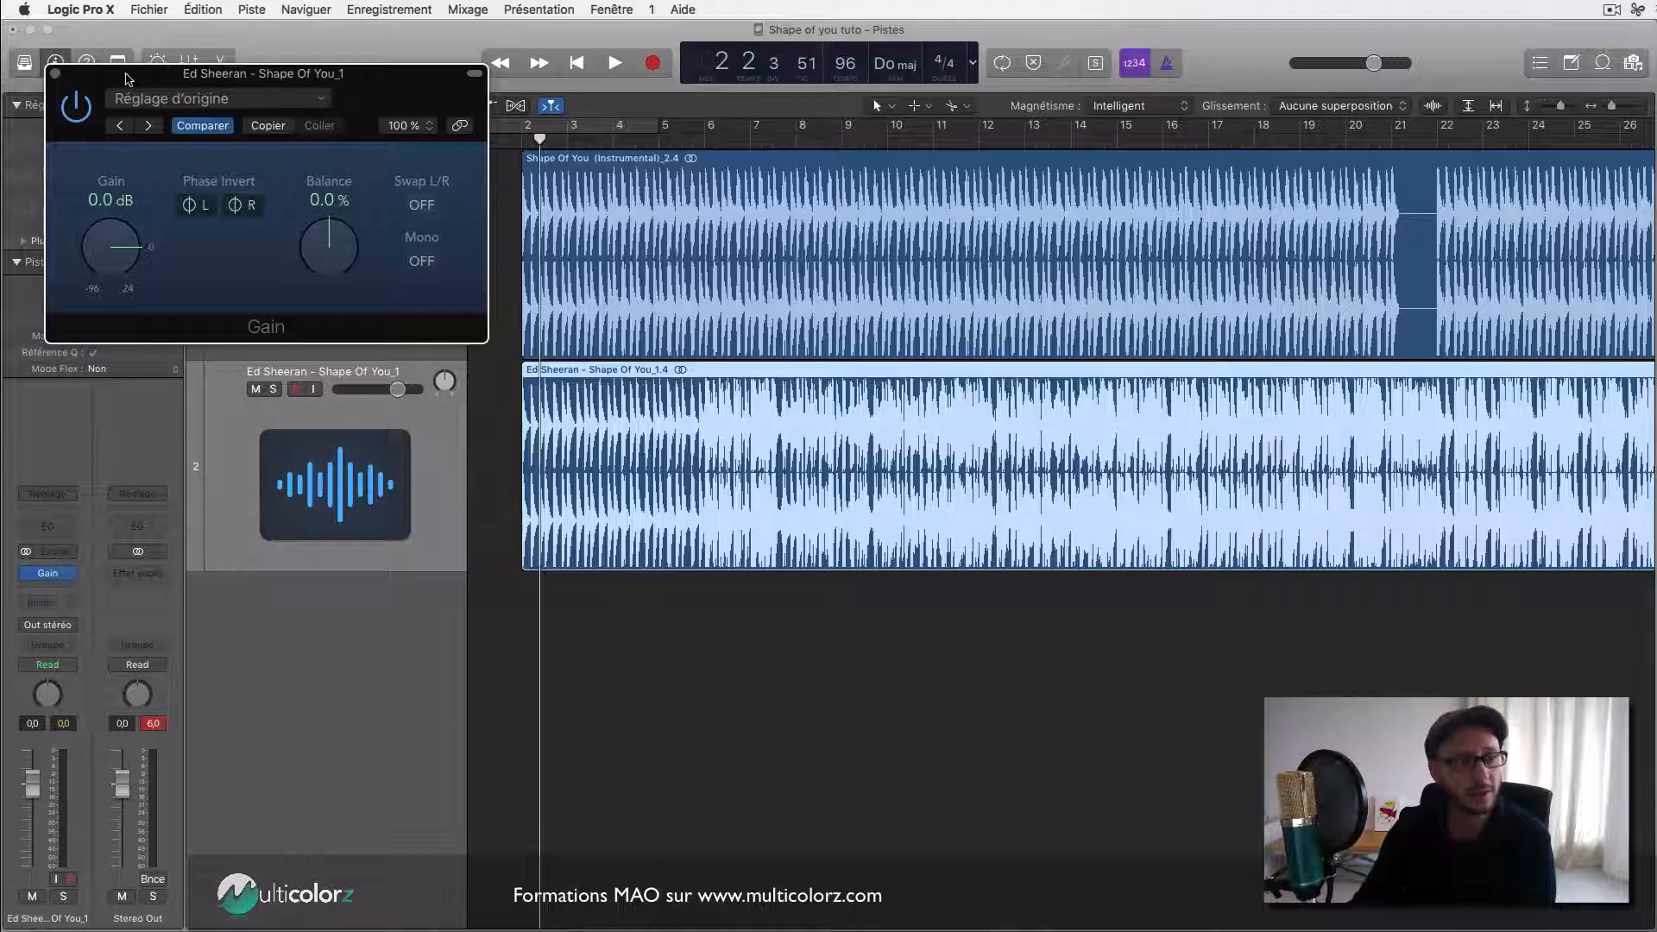
drag(126, 78, 673, 701)
Play both tracks from bar 2 to listen to the phase cancellation in the intro.
click(522, 141)
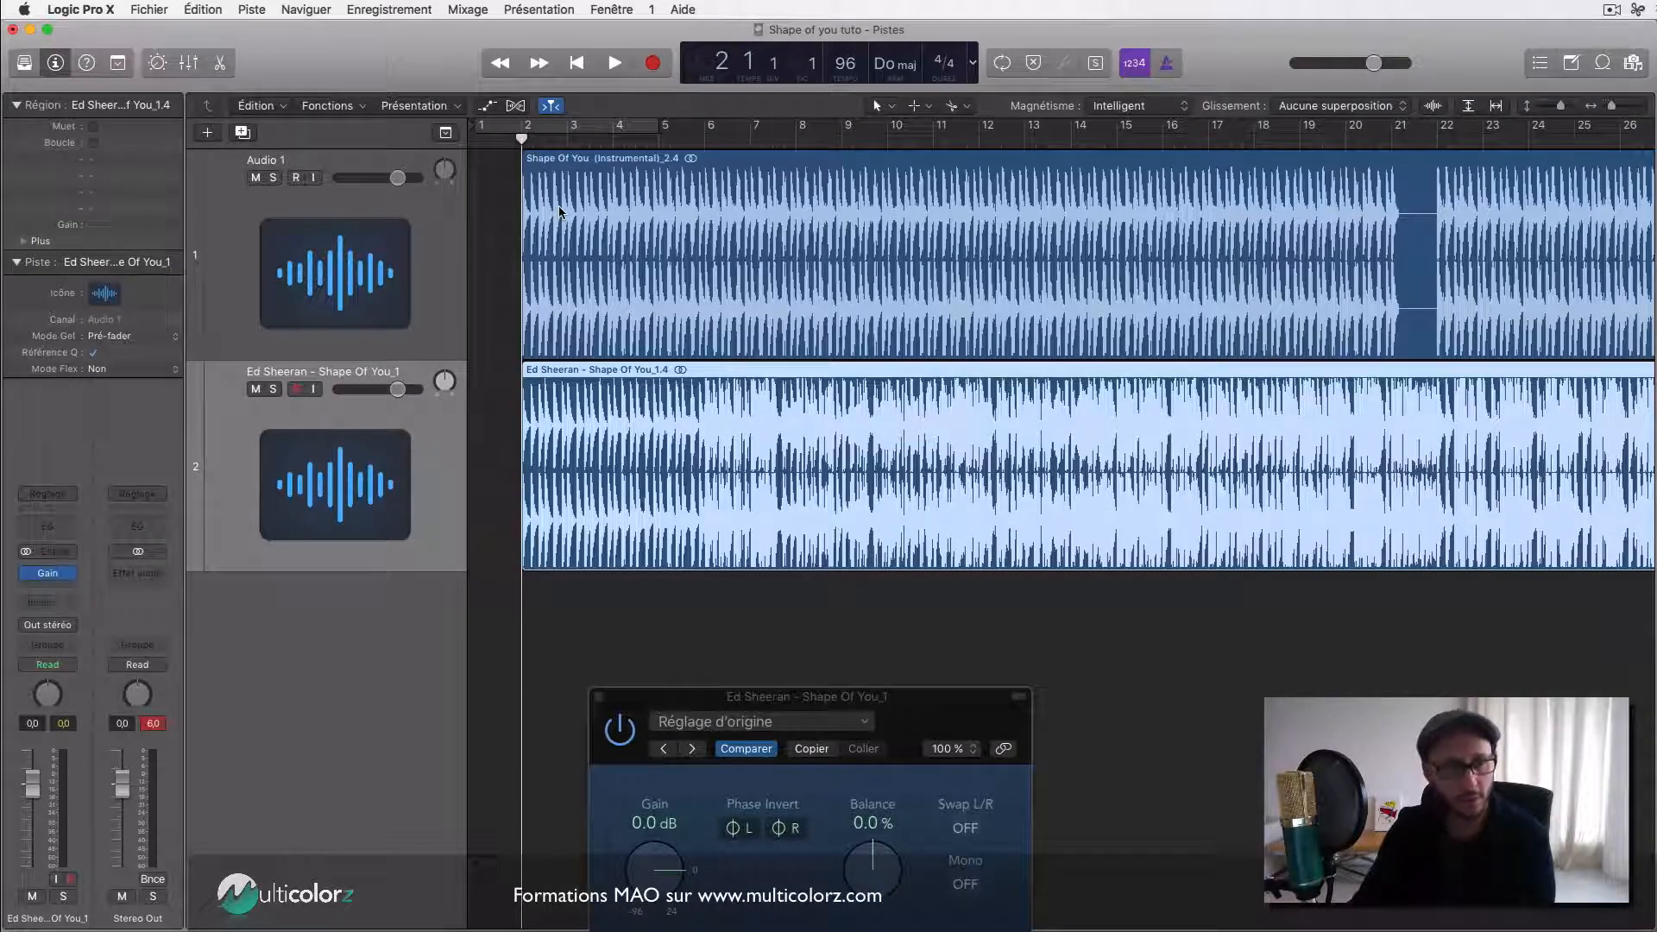
key(space)
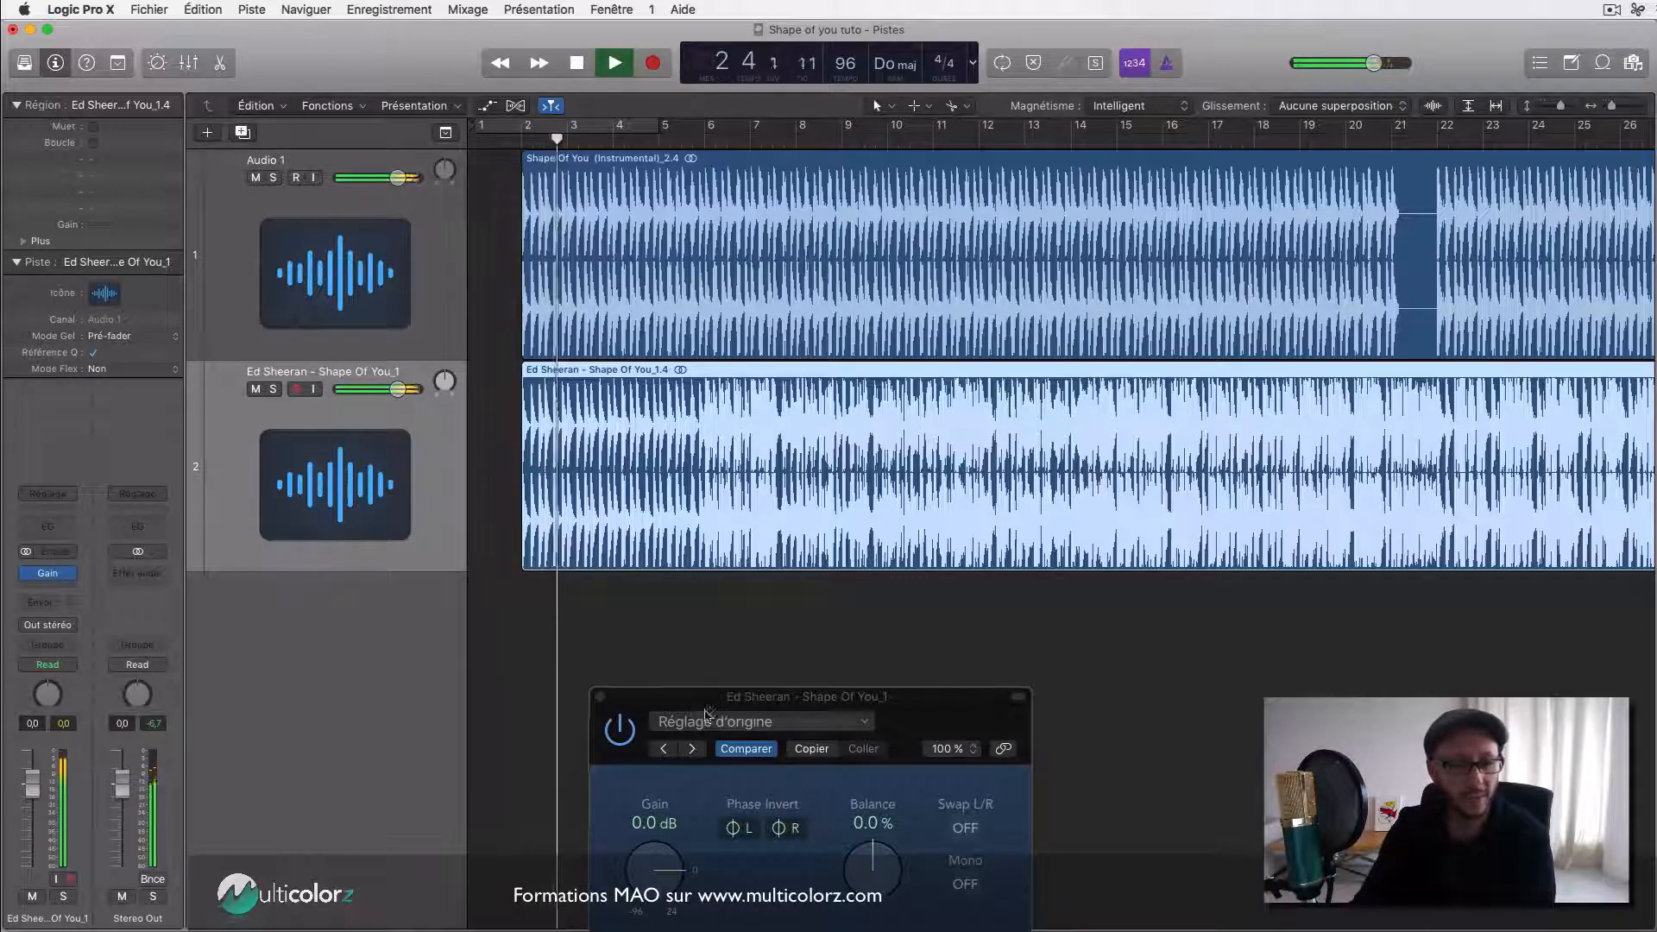
drag(706, 700, 626, 680)
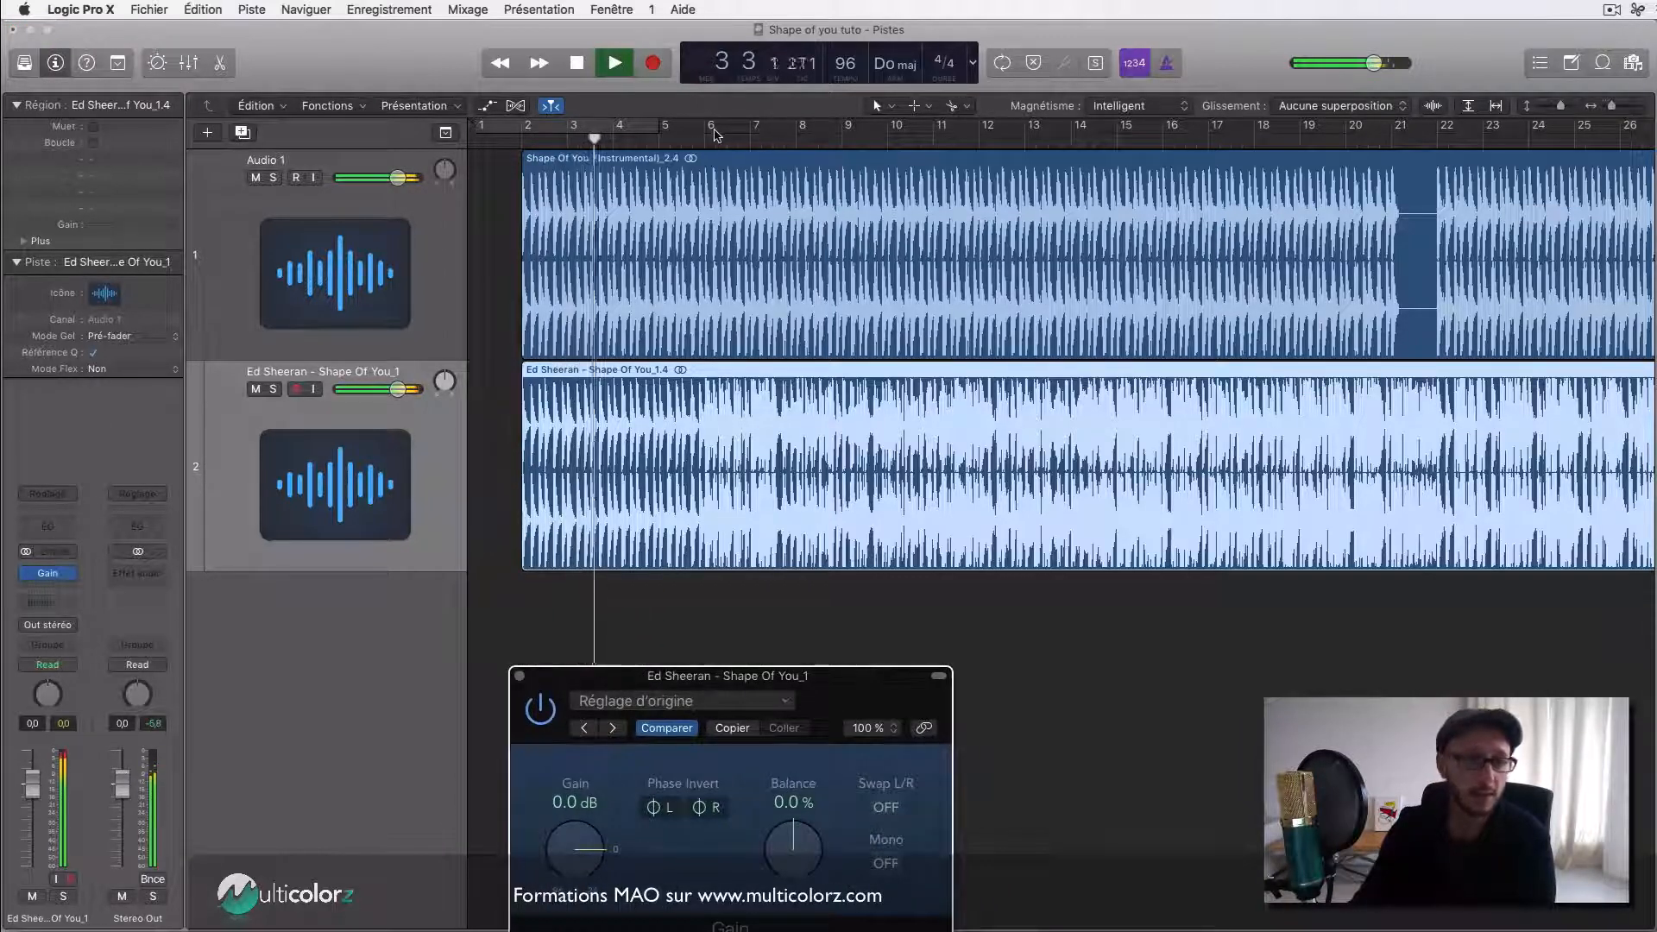
key(space)
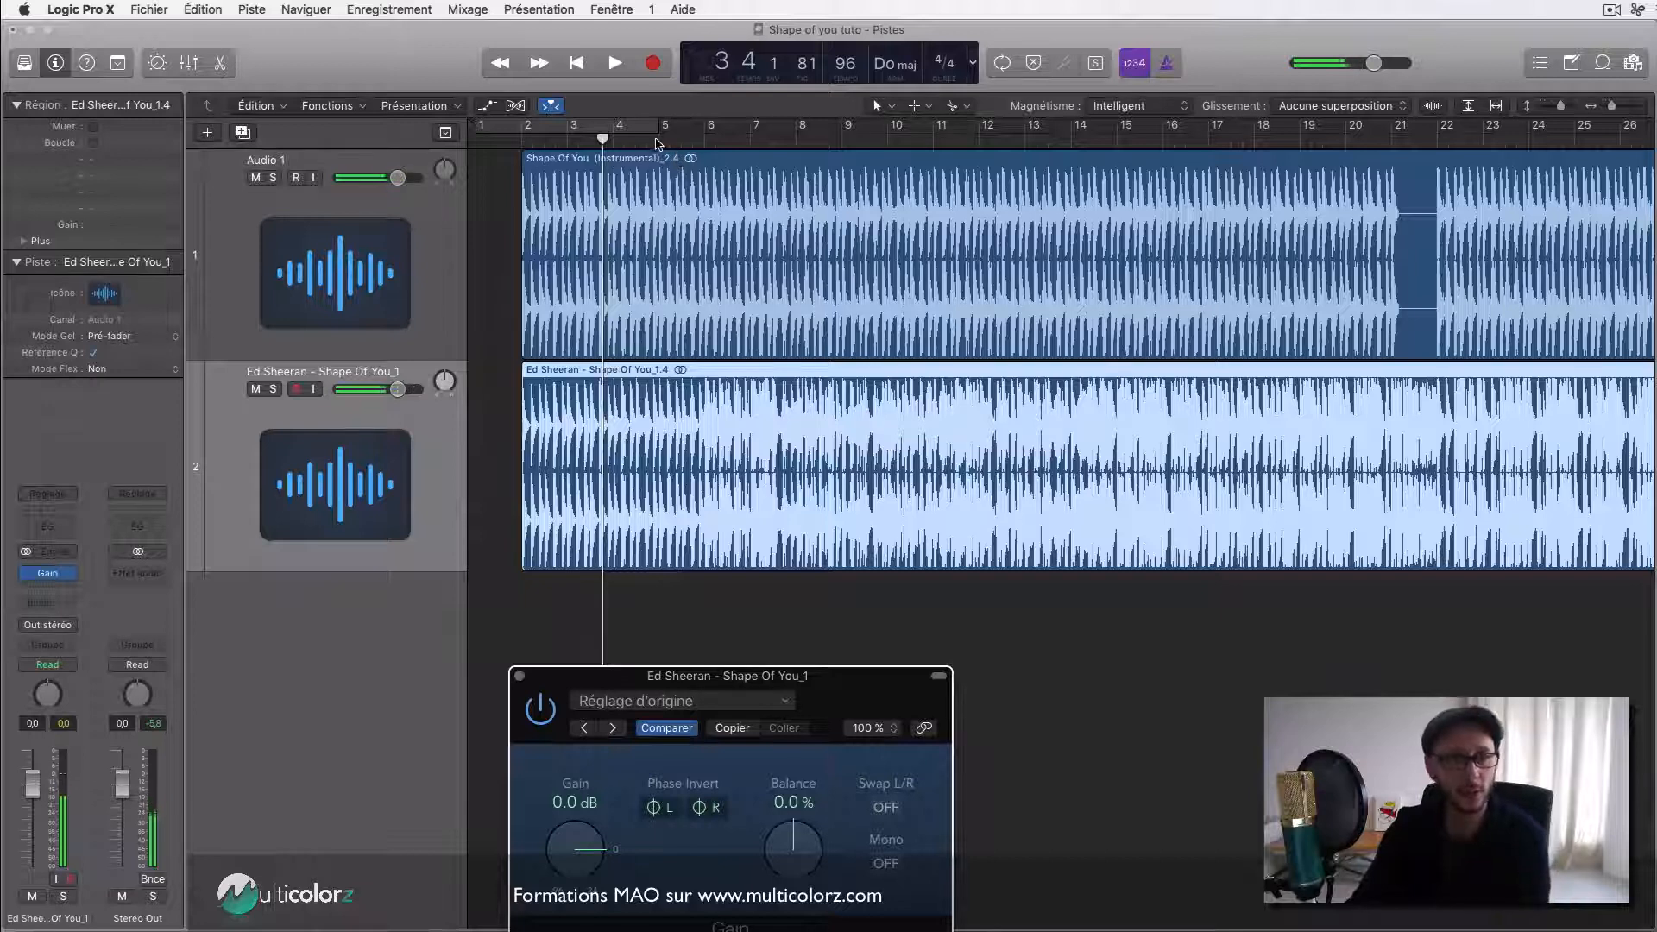
Play both tracks from bar 4 past the vocal entry to hear what remains after phase cancellation.
click(658, 140)
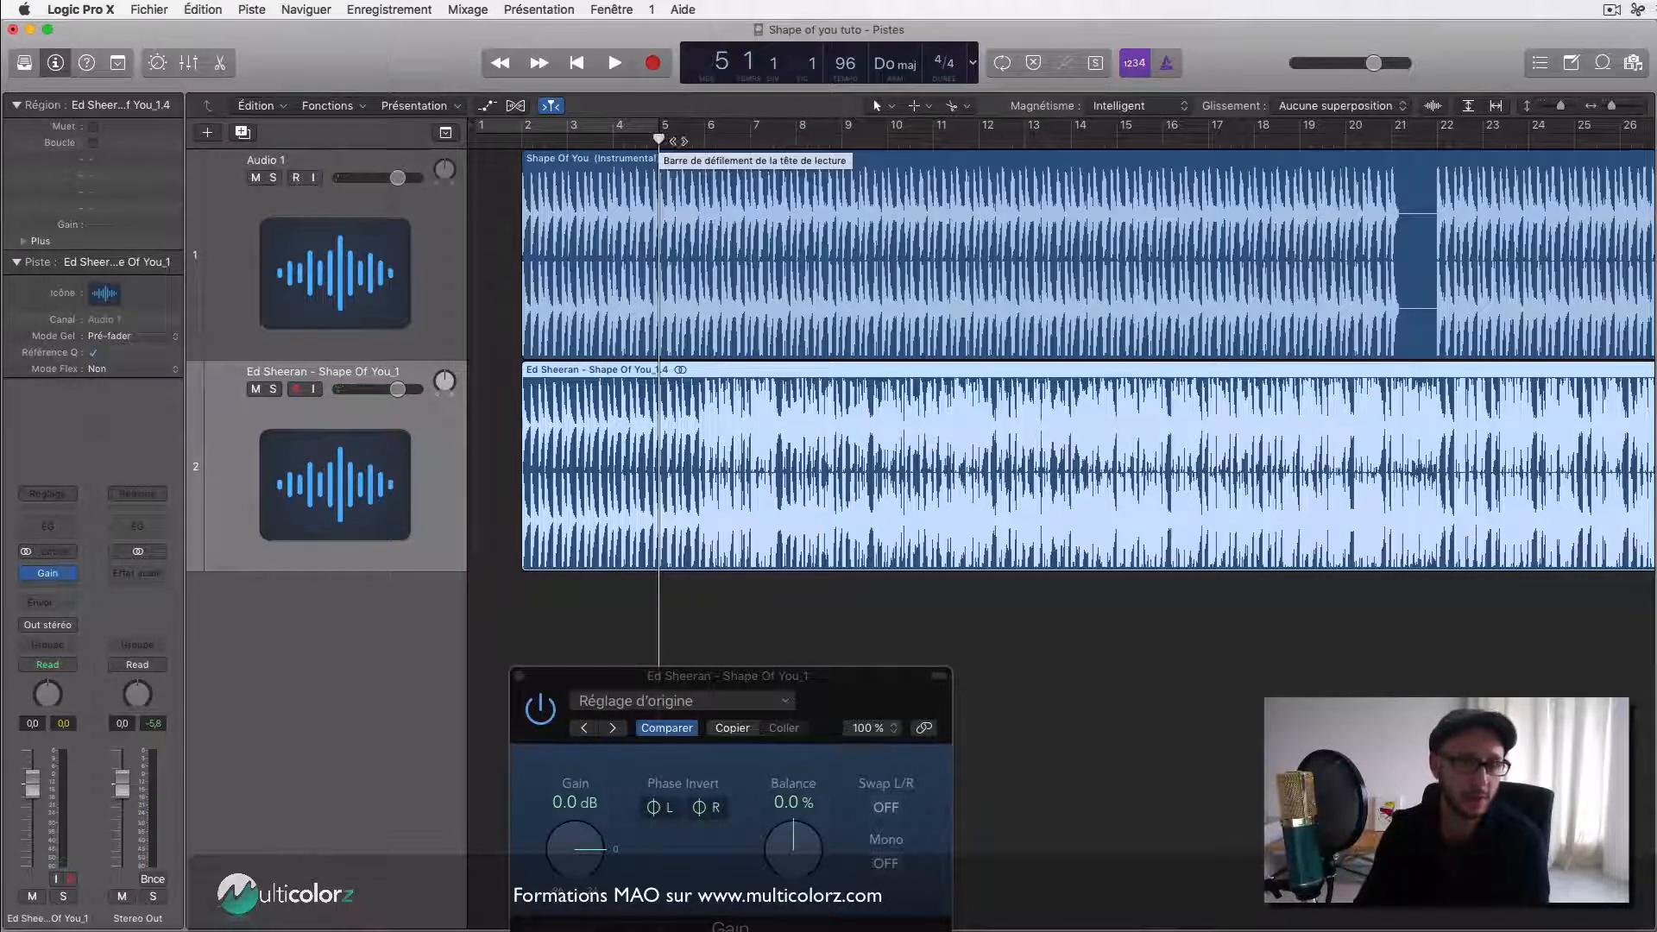
click(627, 141)
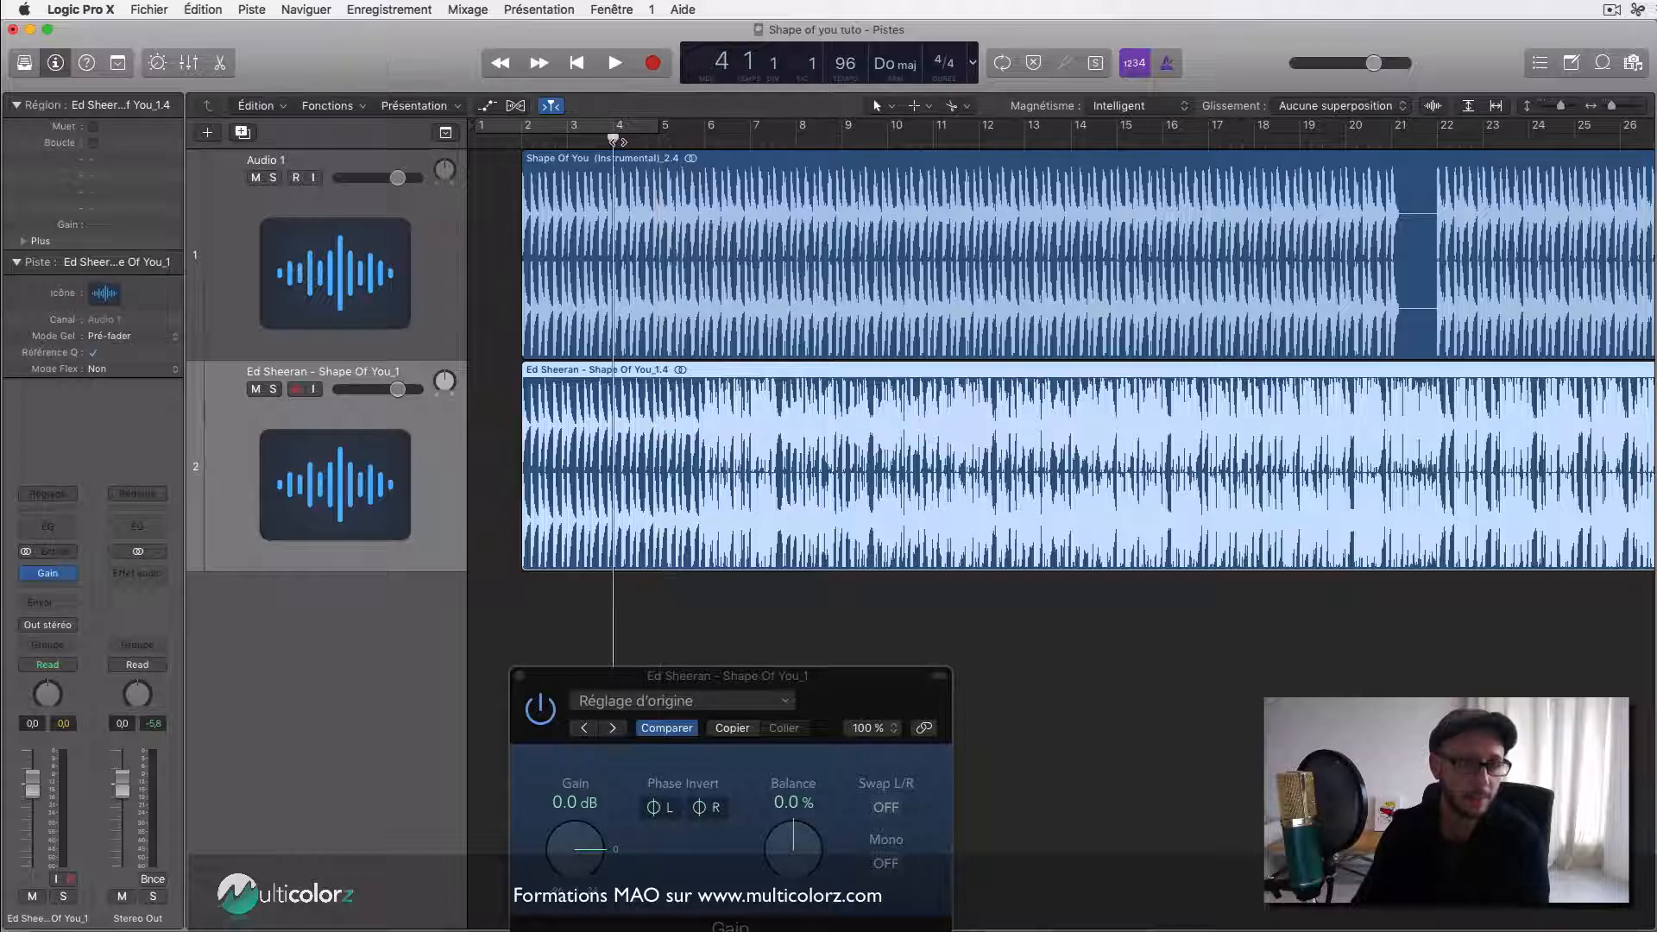
key(space)
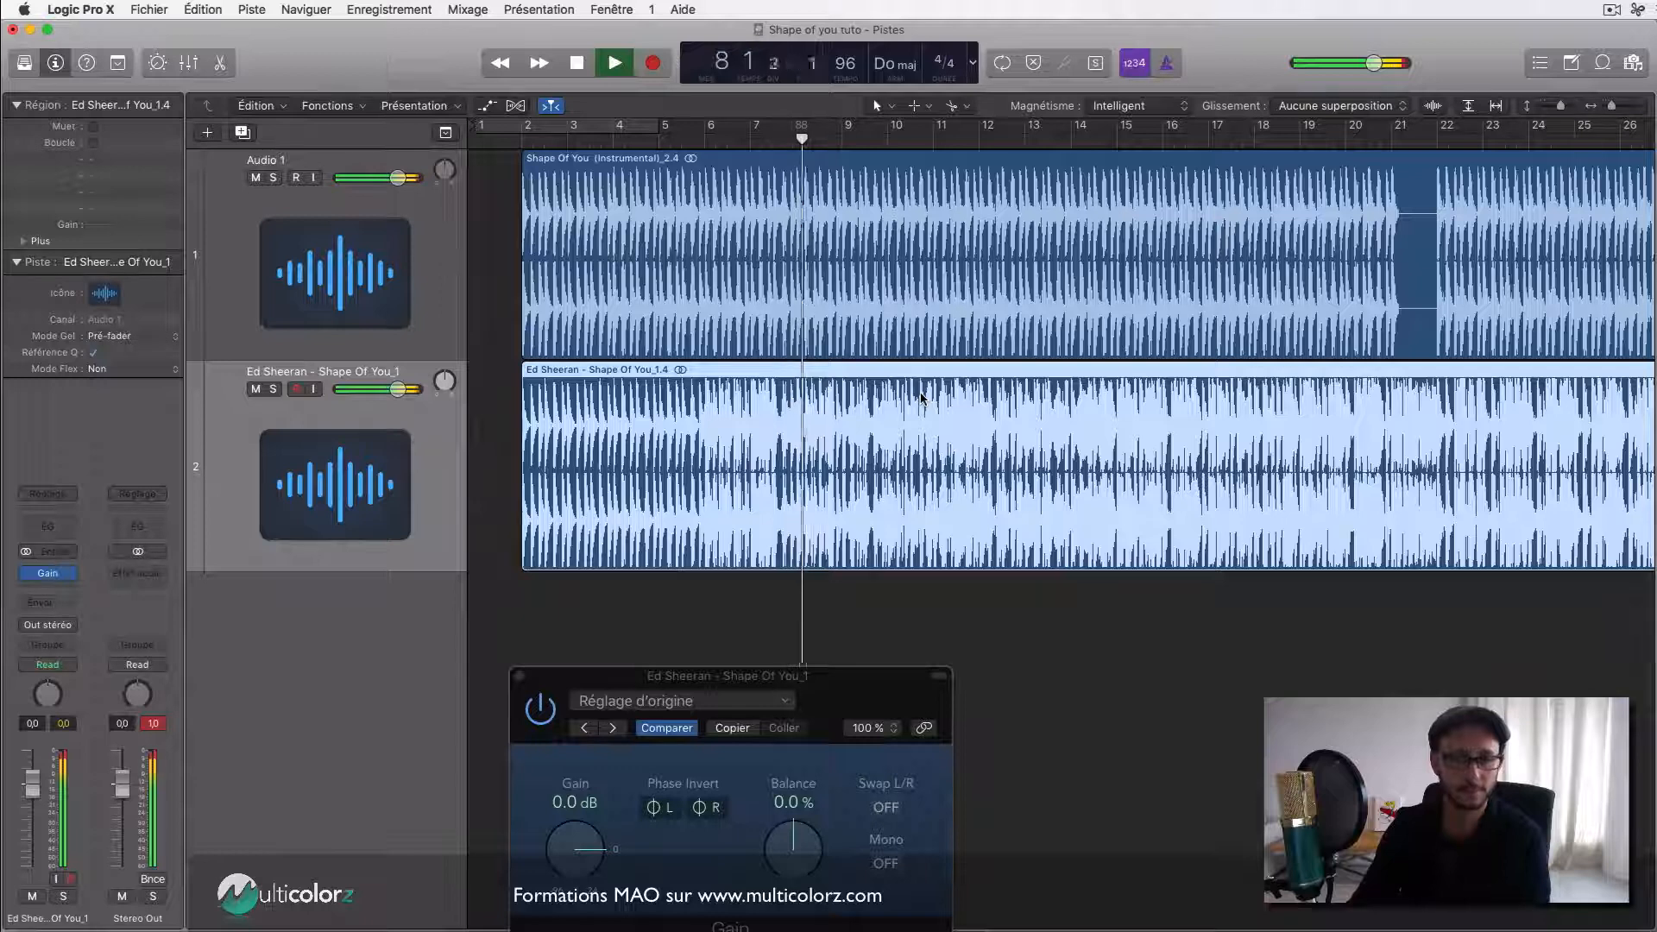
key(space)
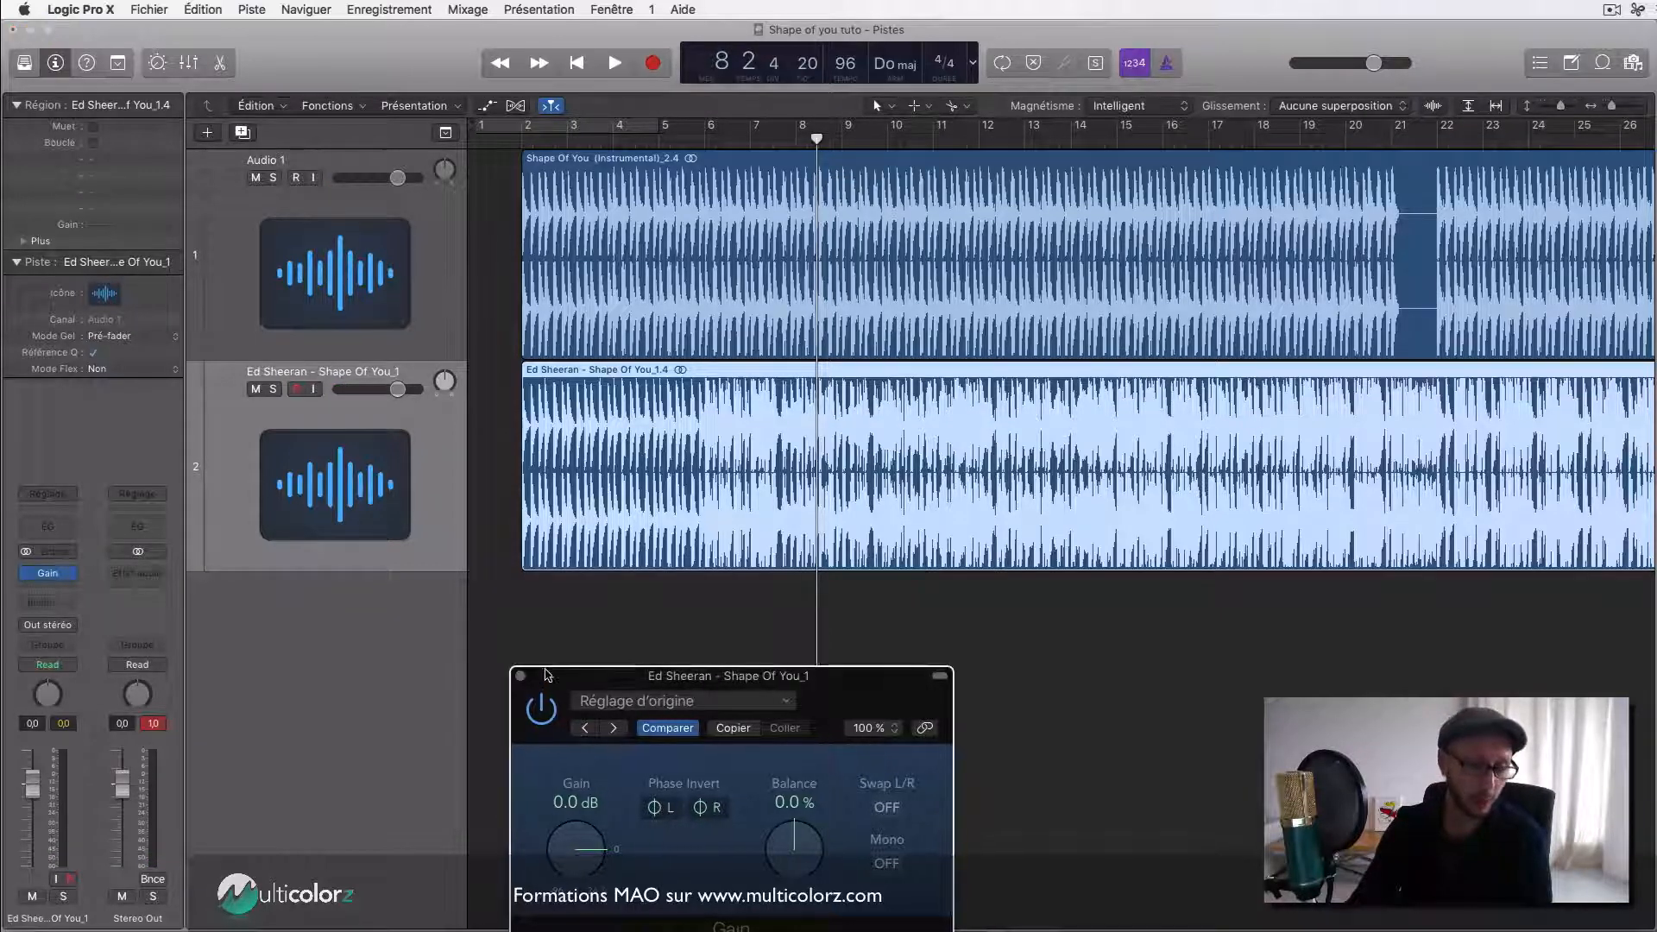
Reposition the Gain effect's window and close it.
drag(545, 682, 564, 643)
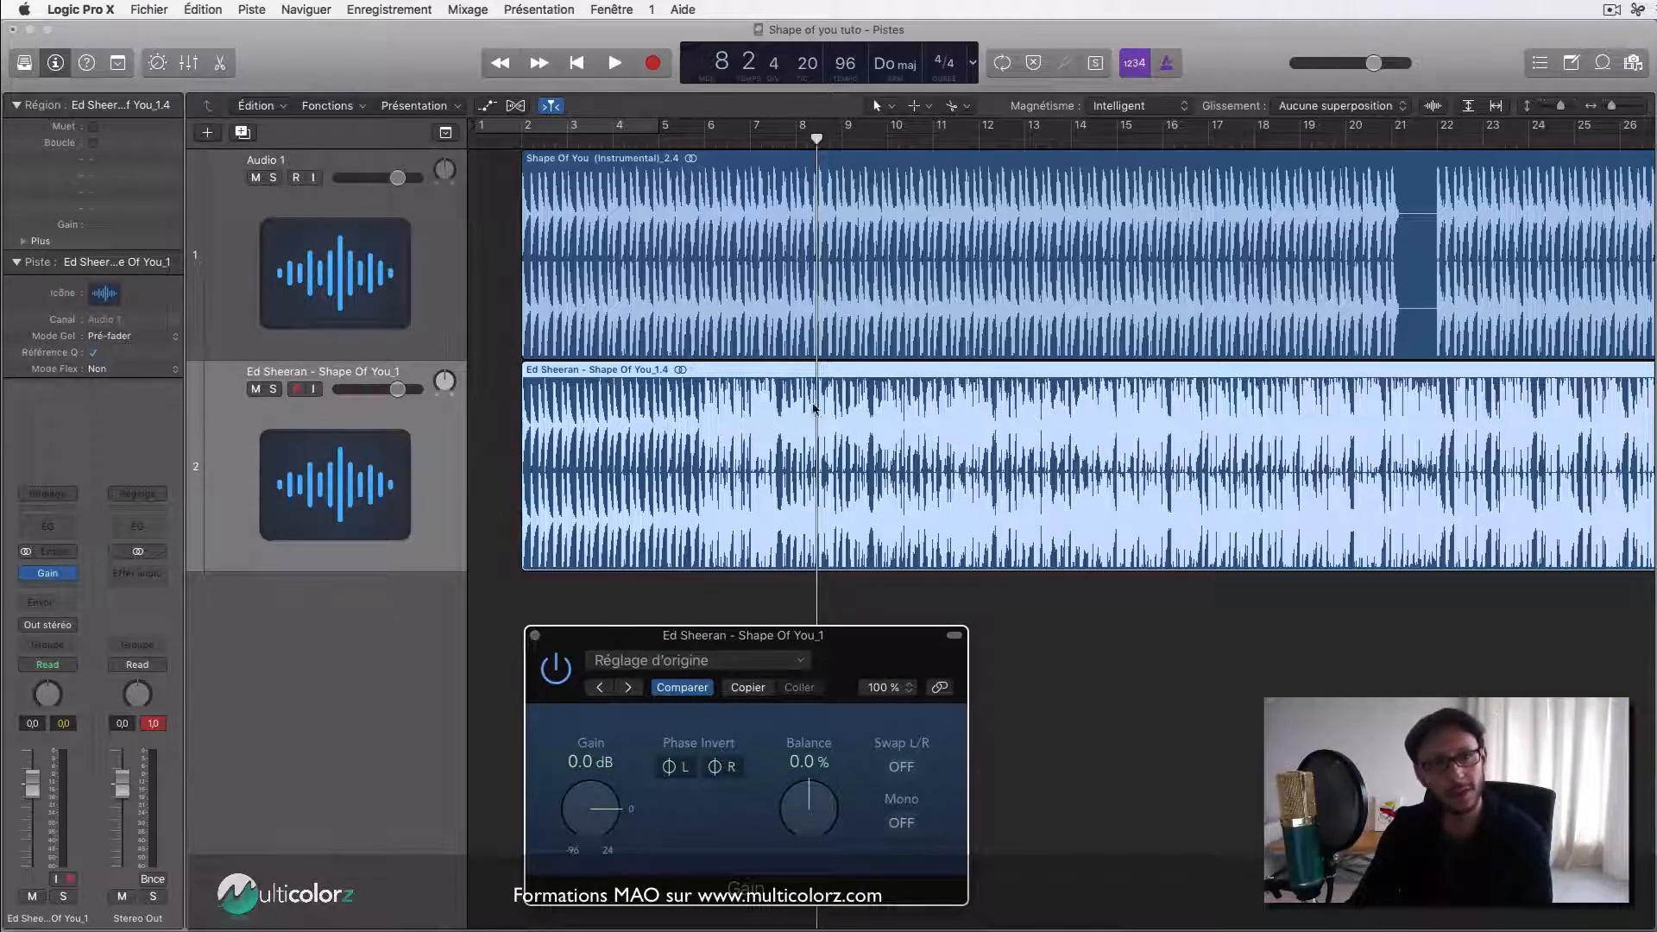
drag(669, 636, 708, 618)
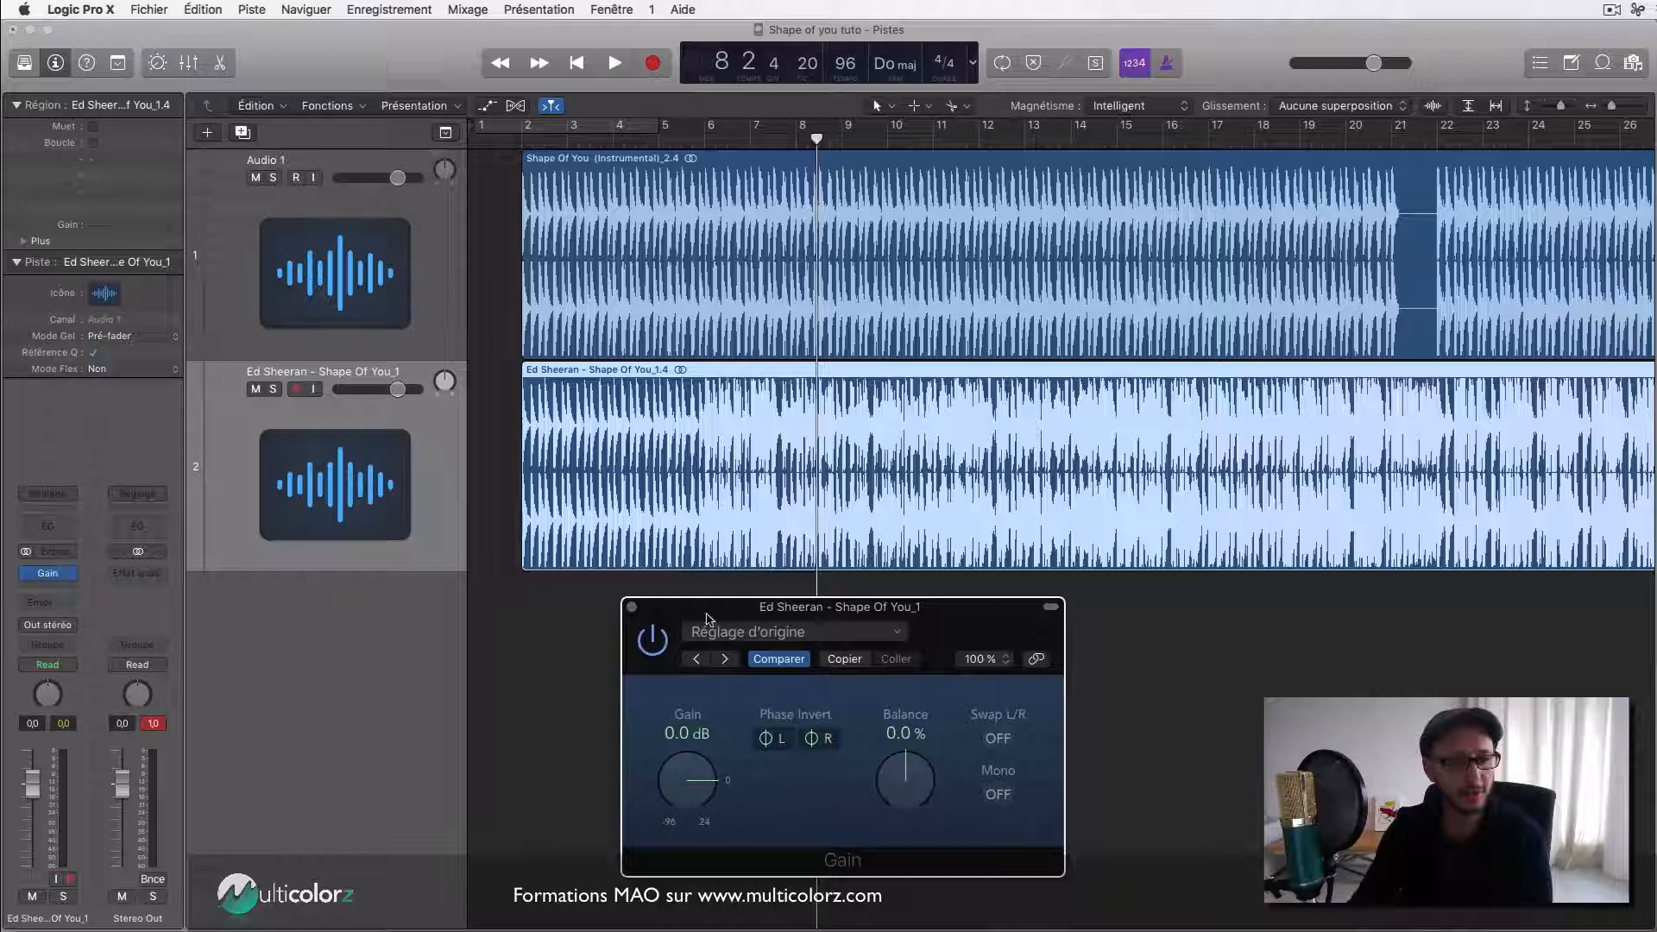
click(632, 608)
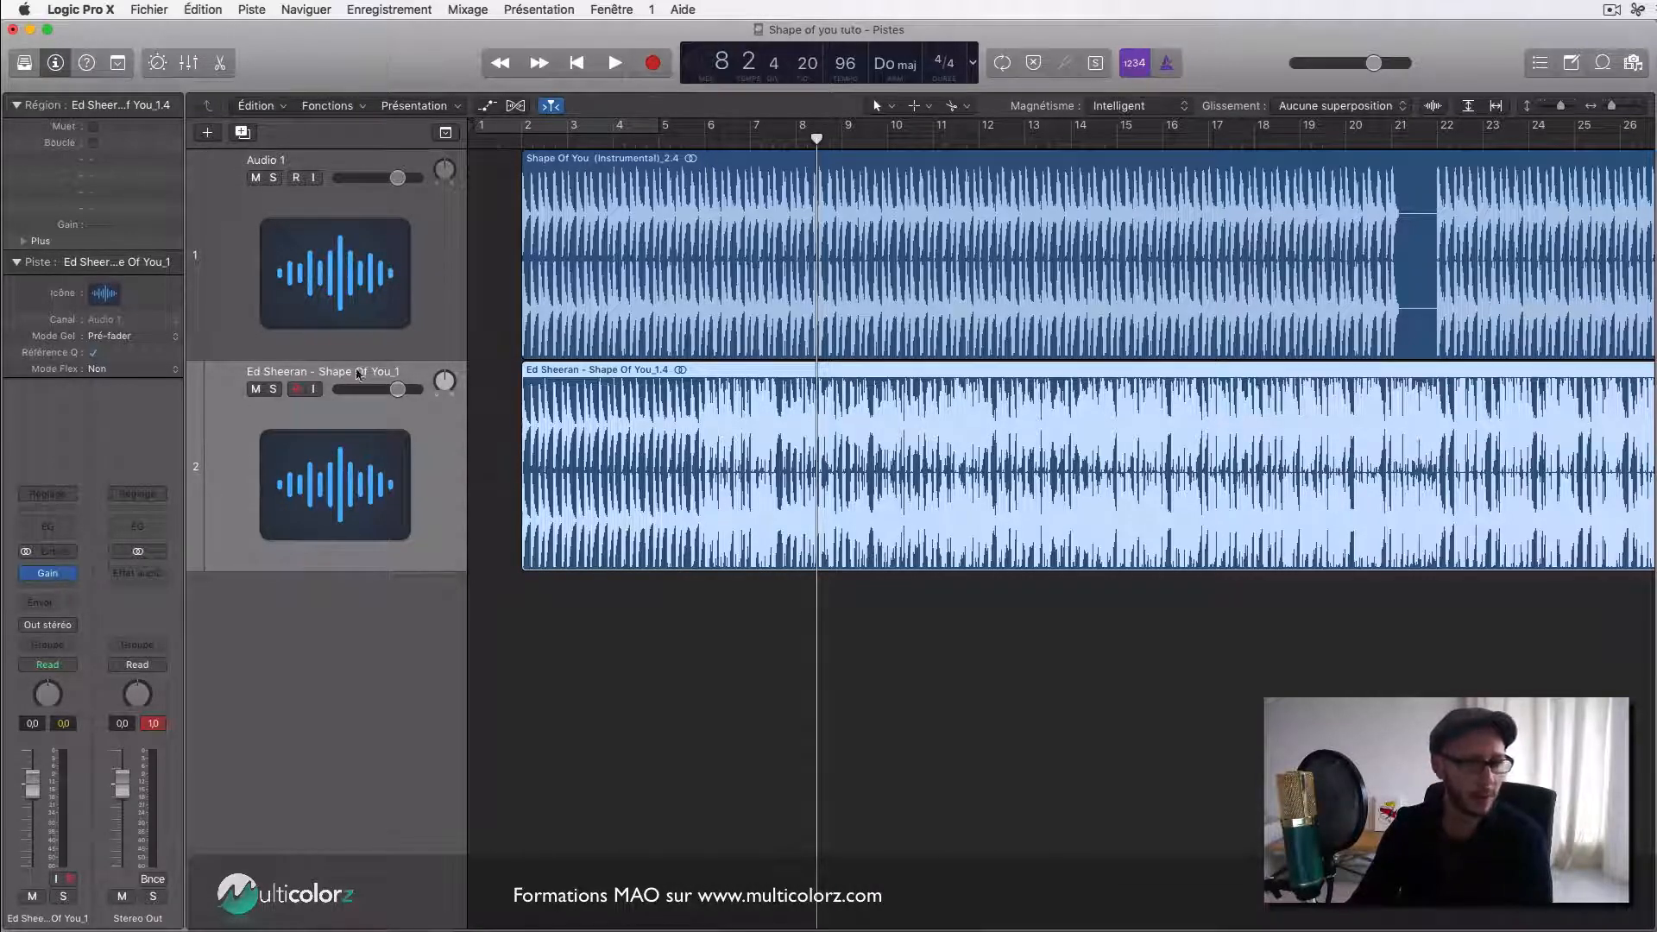
Play the soloed originale track from shortly before bar 6 to hear its vocal entry.
scroll(770, 696, down, 4)
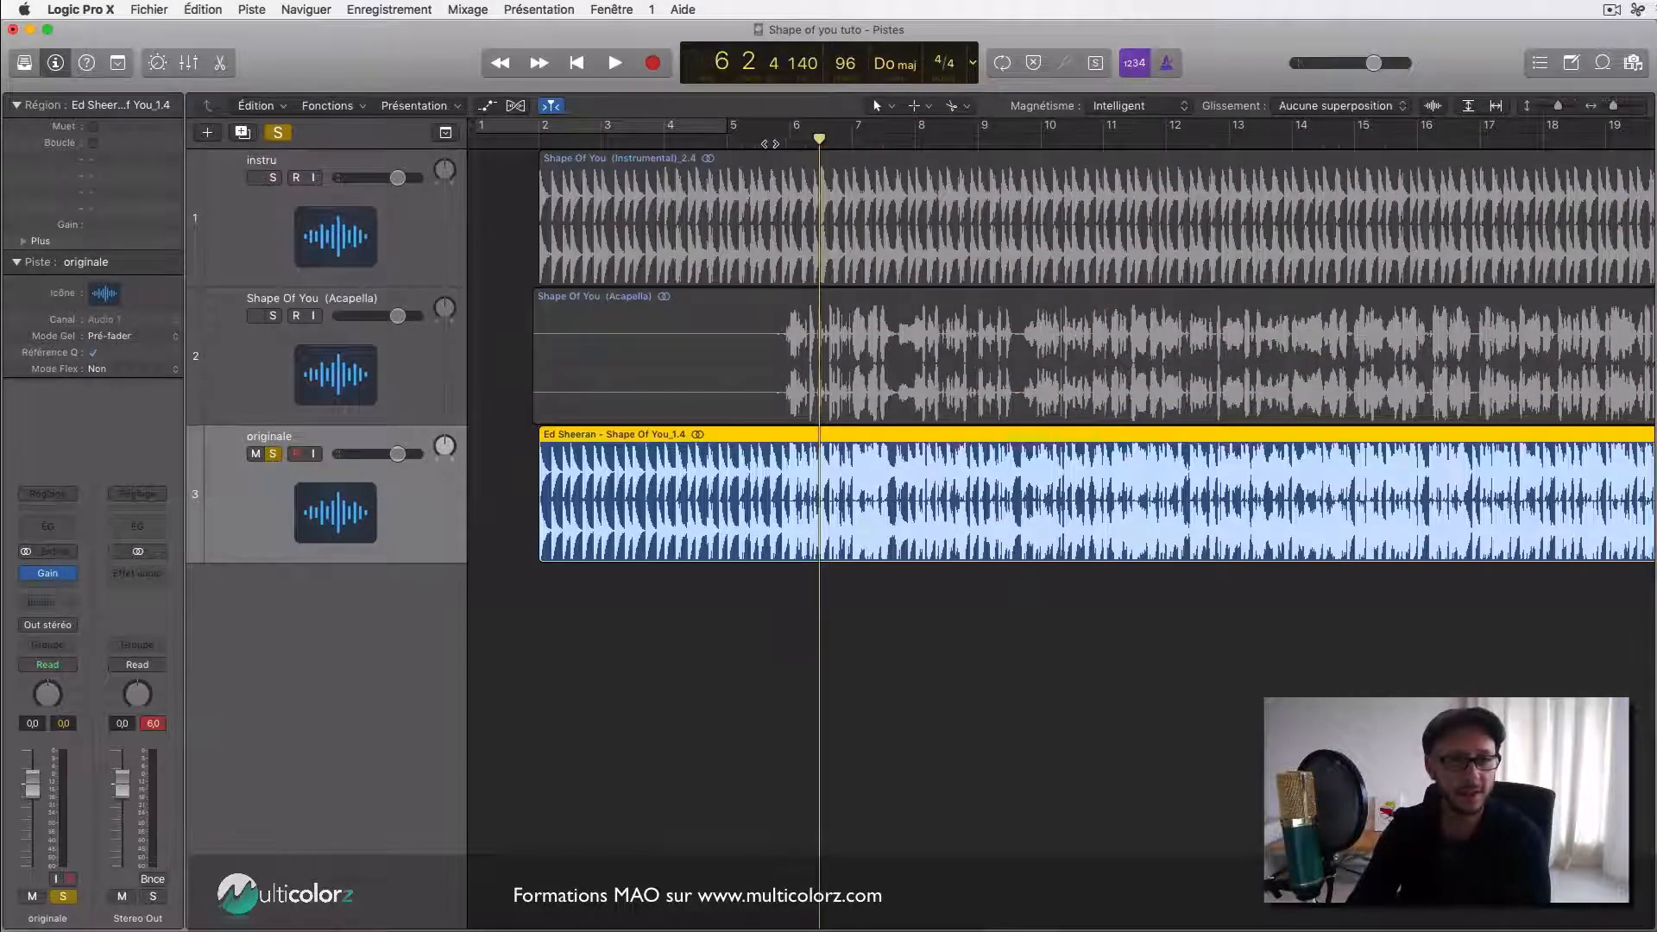
click(769, 143)
key(space)
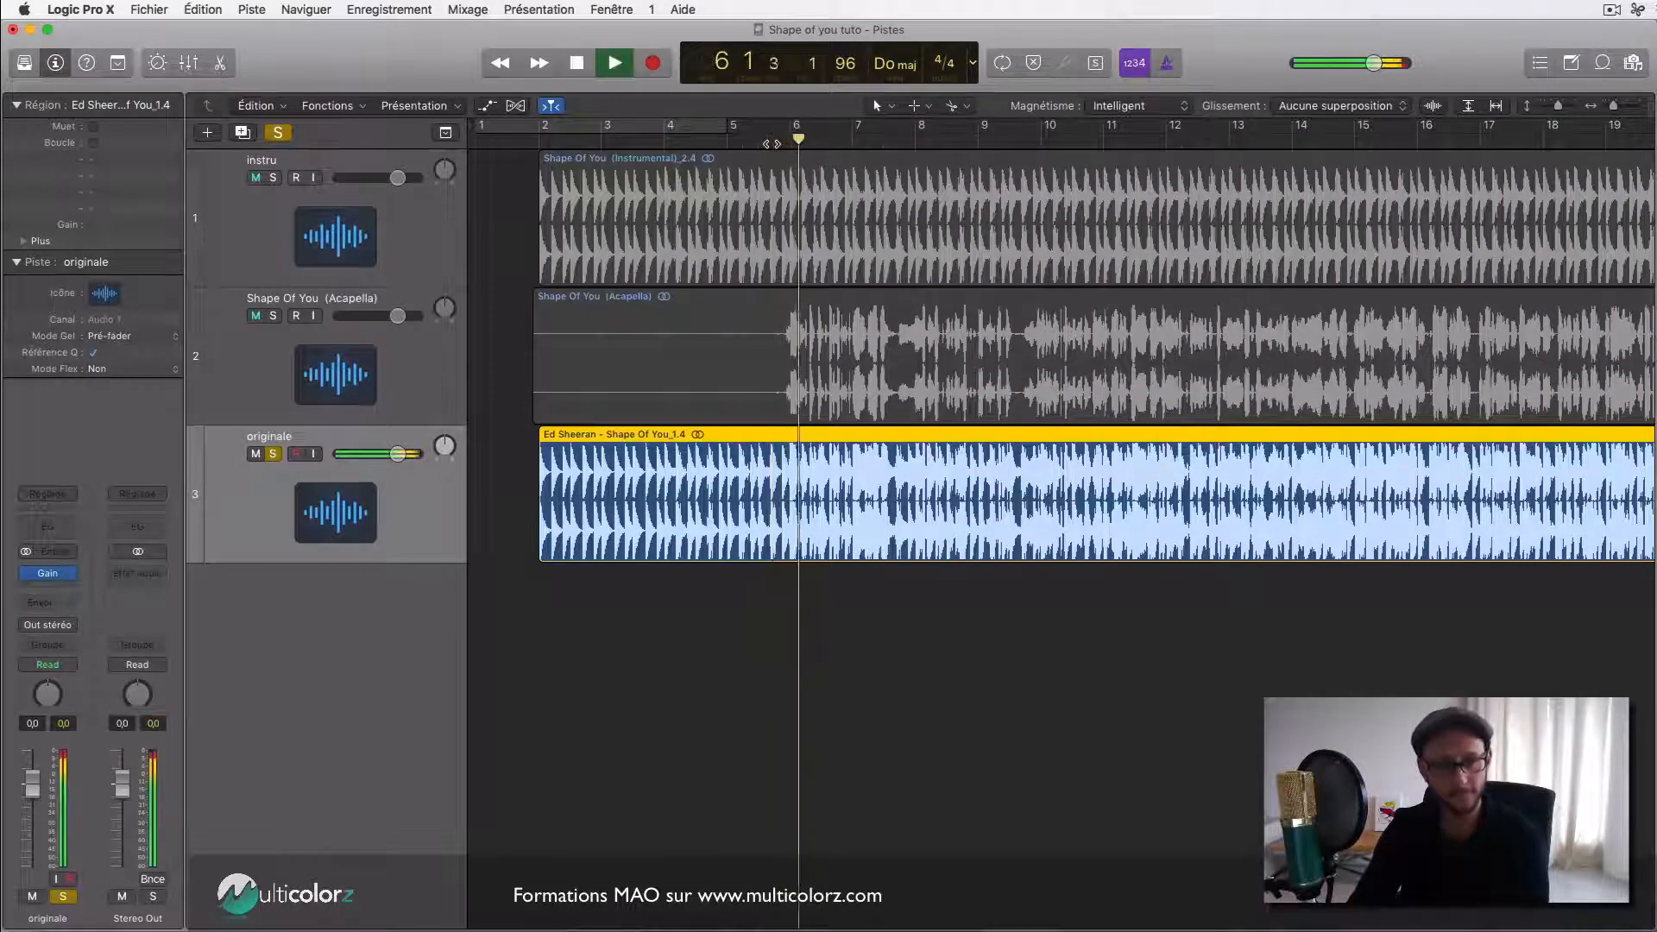
key(space)
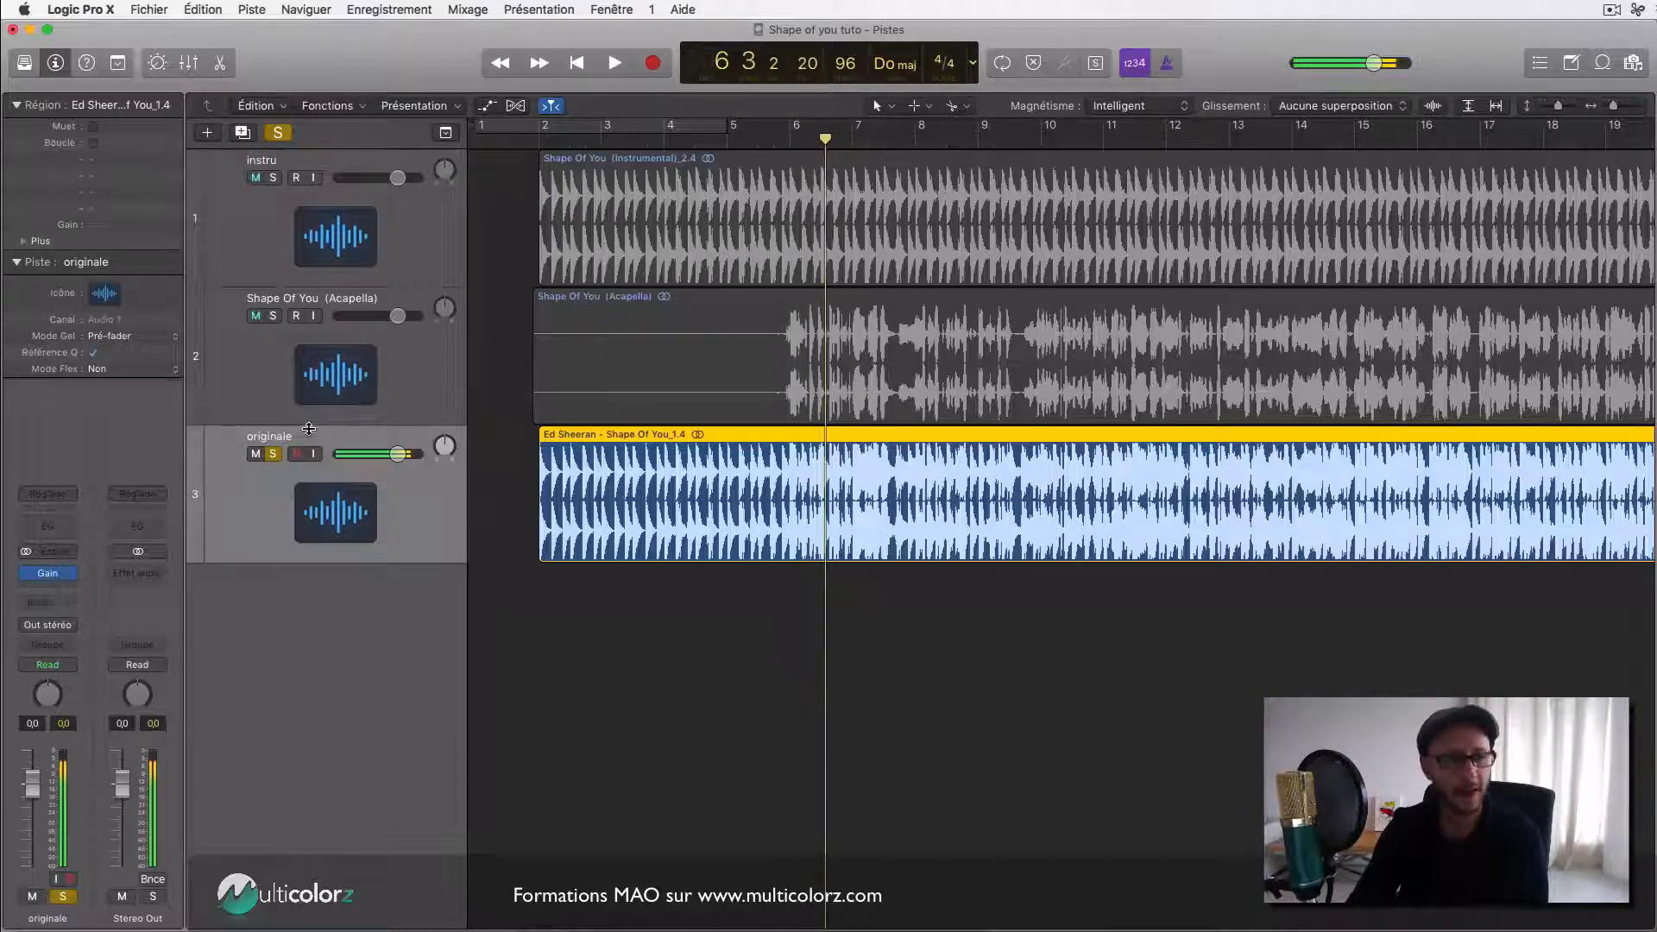
Turn off solo on the originale track and mute it, then select the acapella track.
click(271, 455)
click(255, 454)
click(270, 219)
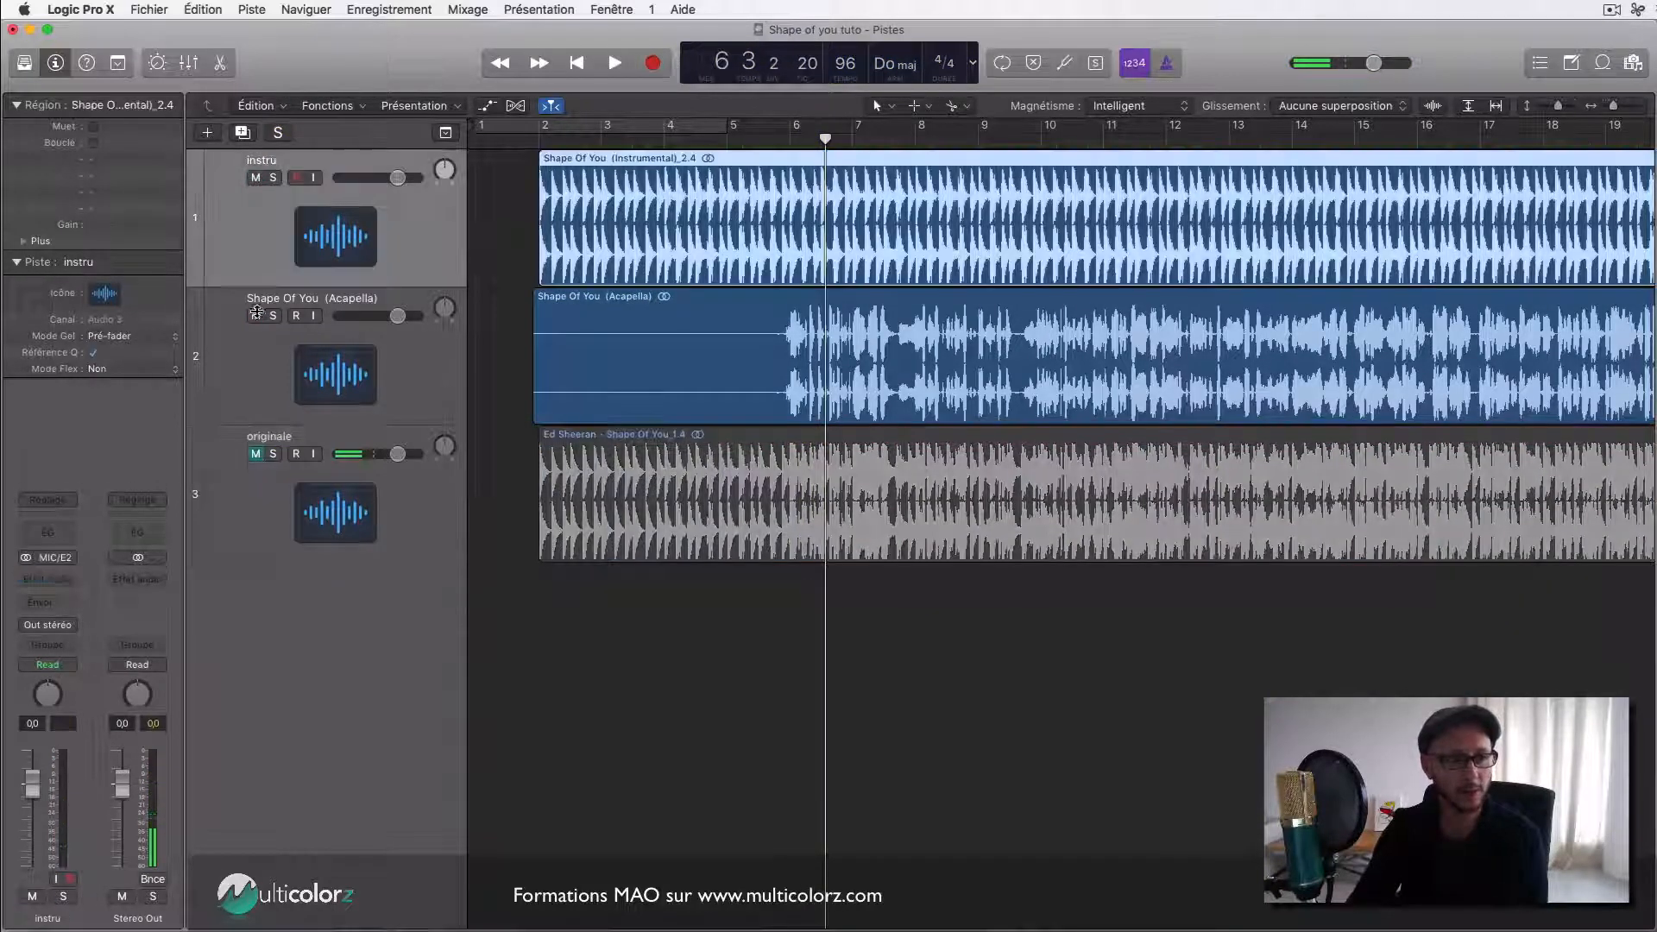
click(230, 384)
Play the instrumental with the acapella from about bar 6, switching briefly to the soloed original to compare, and re-mute the original.
click(789, 140)
key(space)
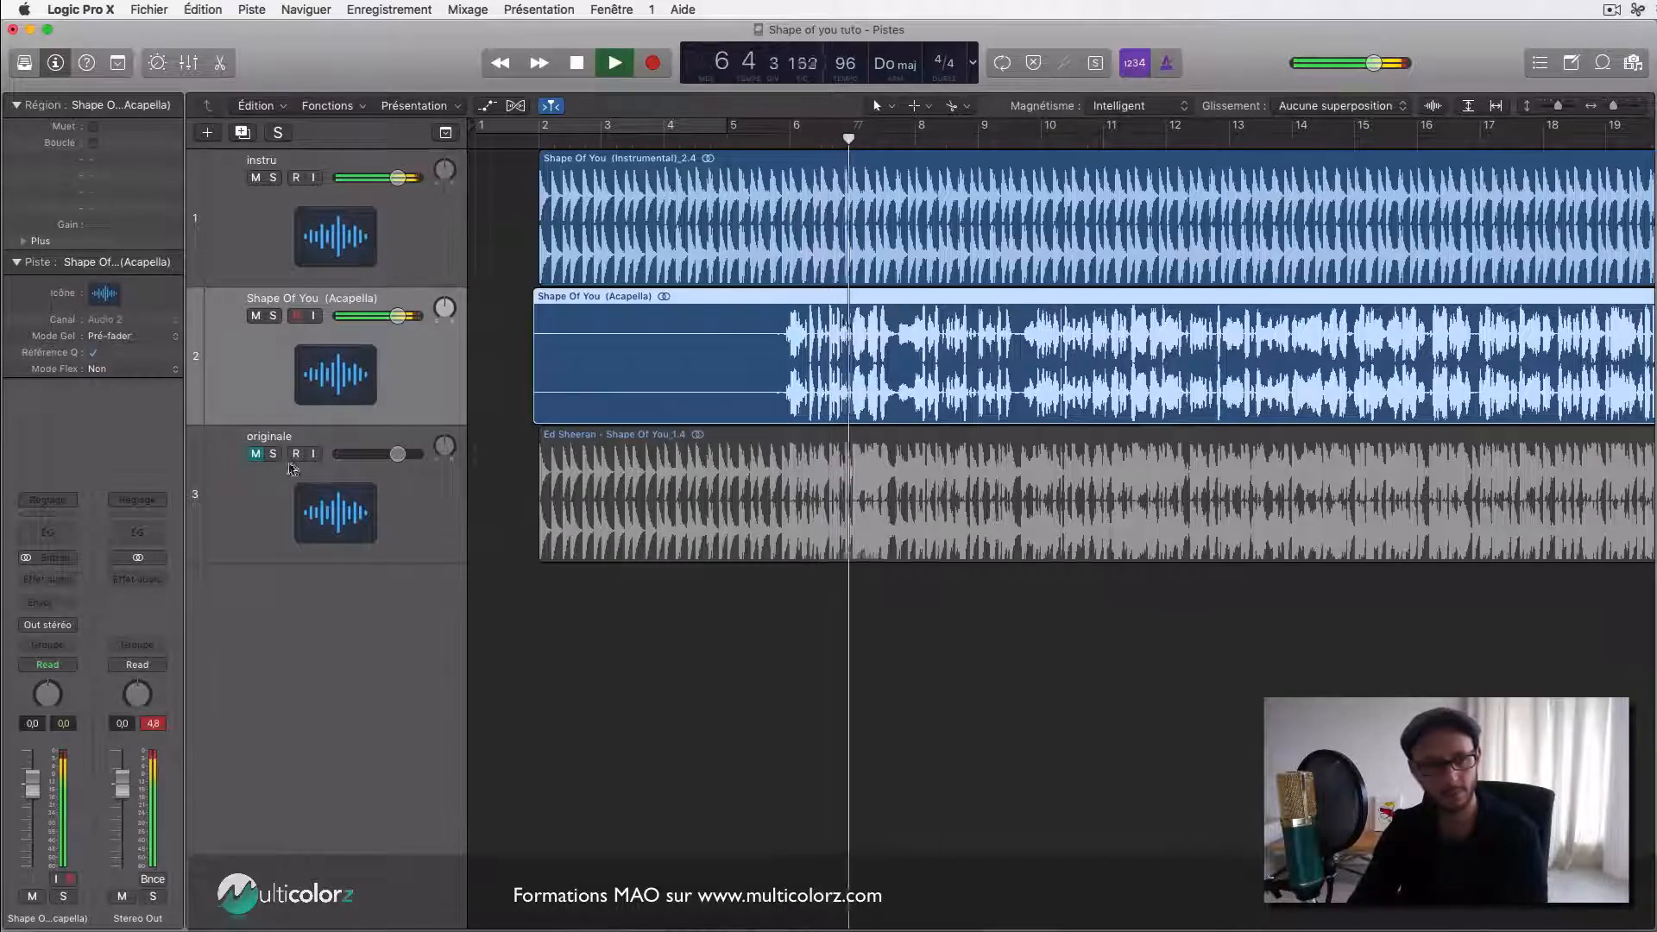
click(256, 454)
click(272, 453)
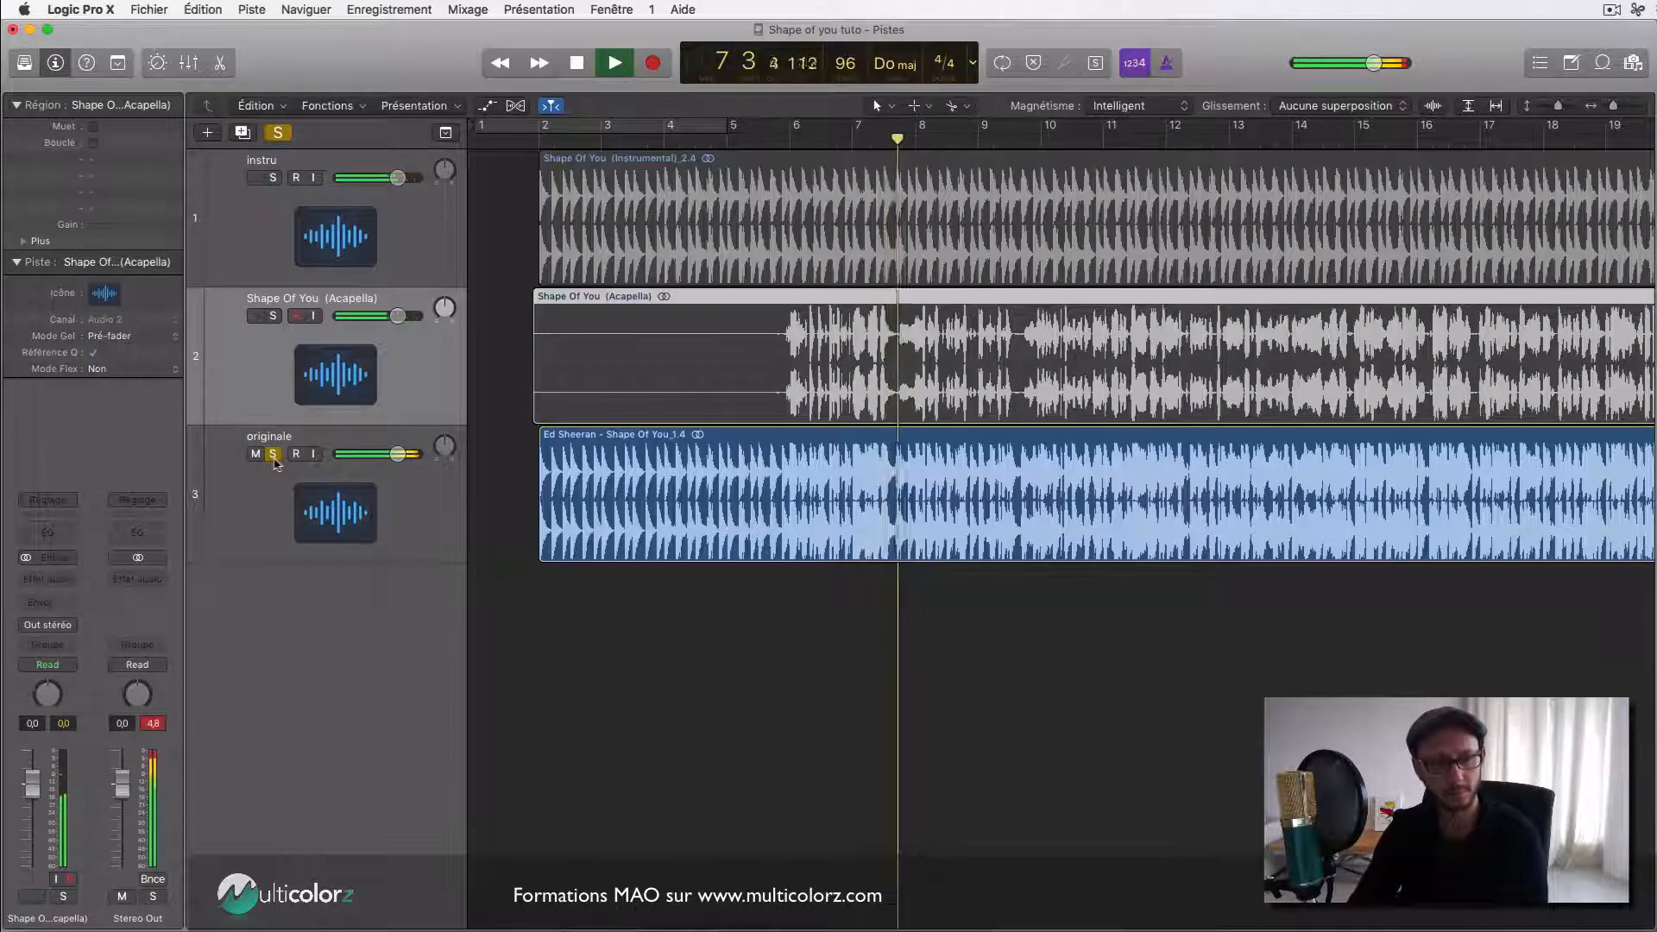
click(273, 454)
click(255, 454)
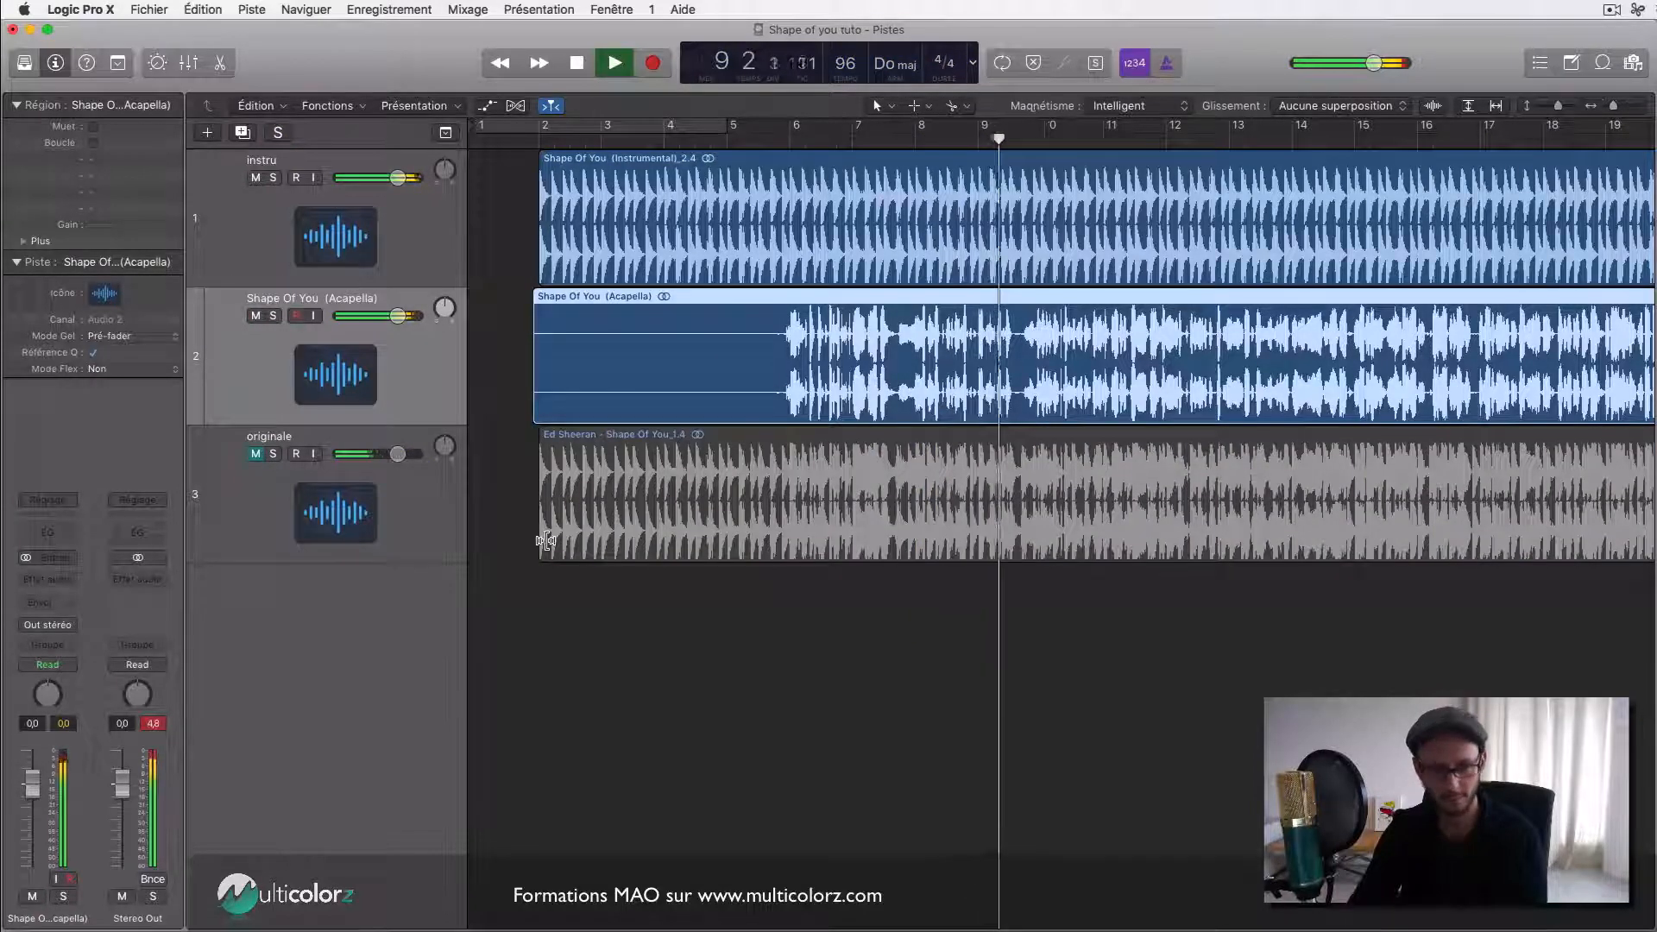
key(space)
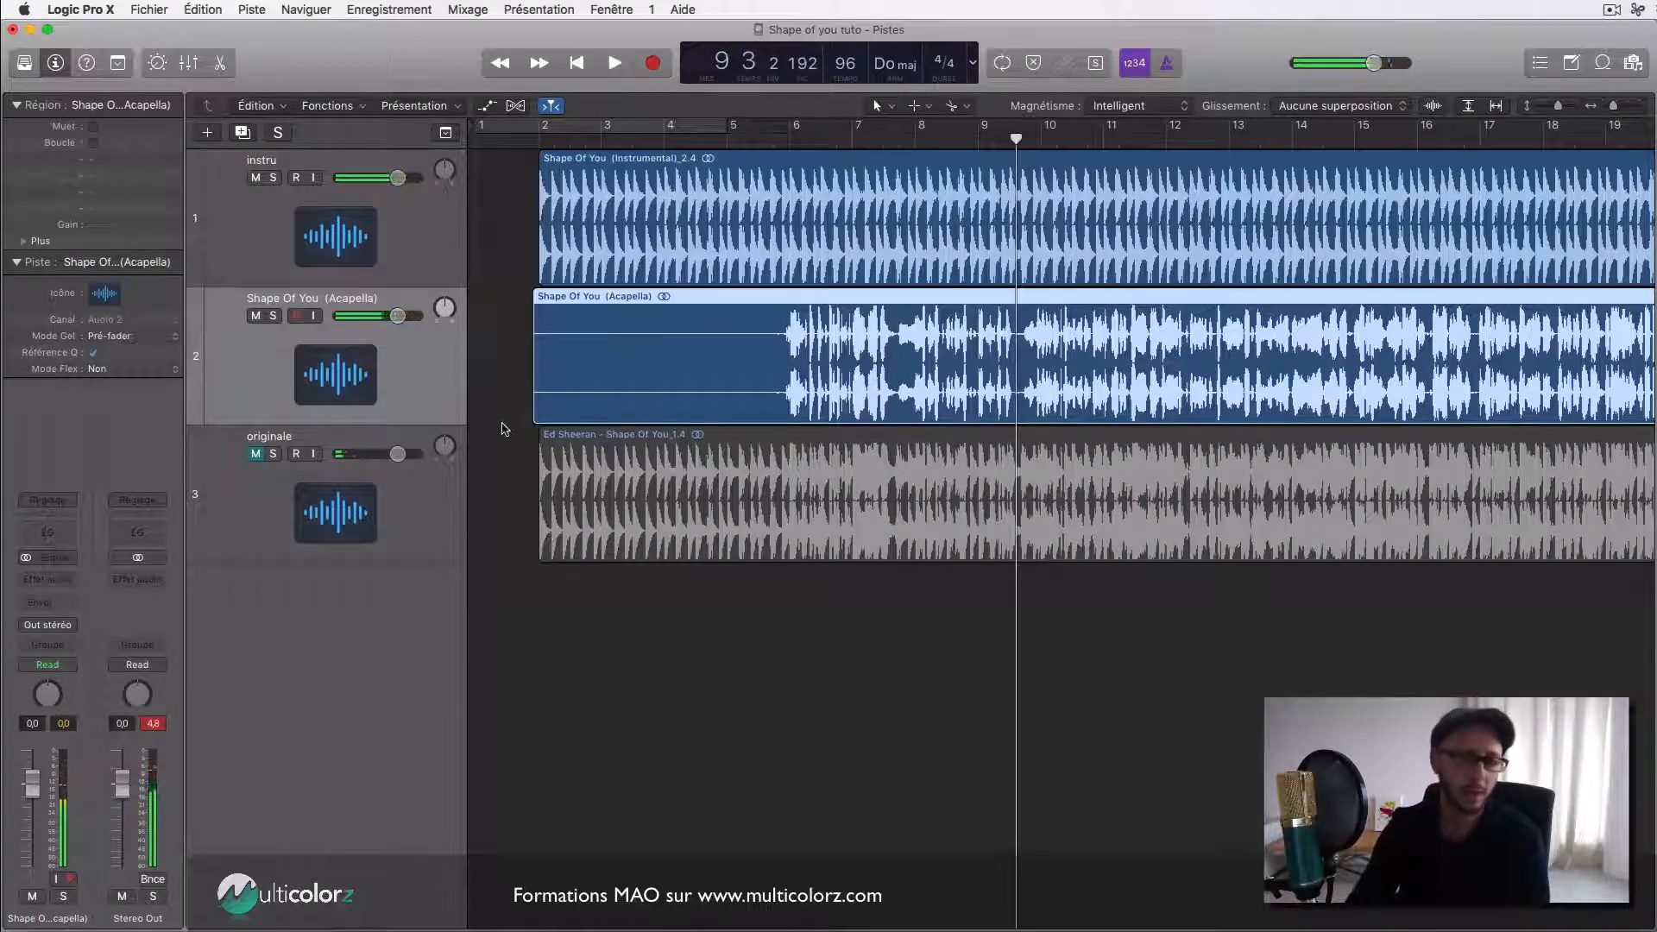
click(1002, 144)
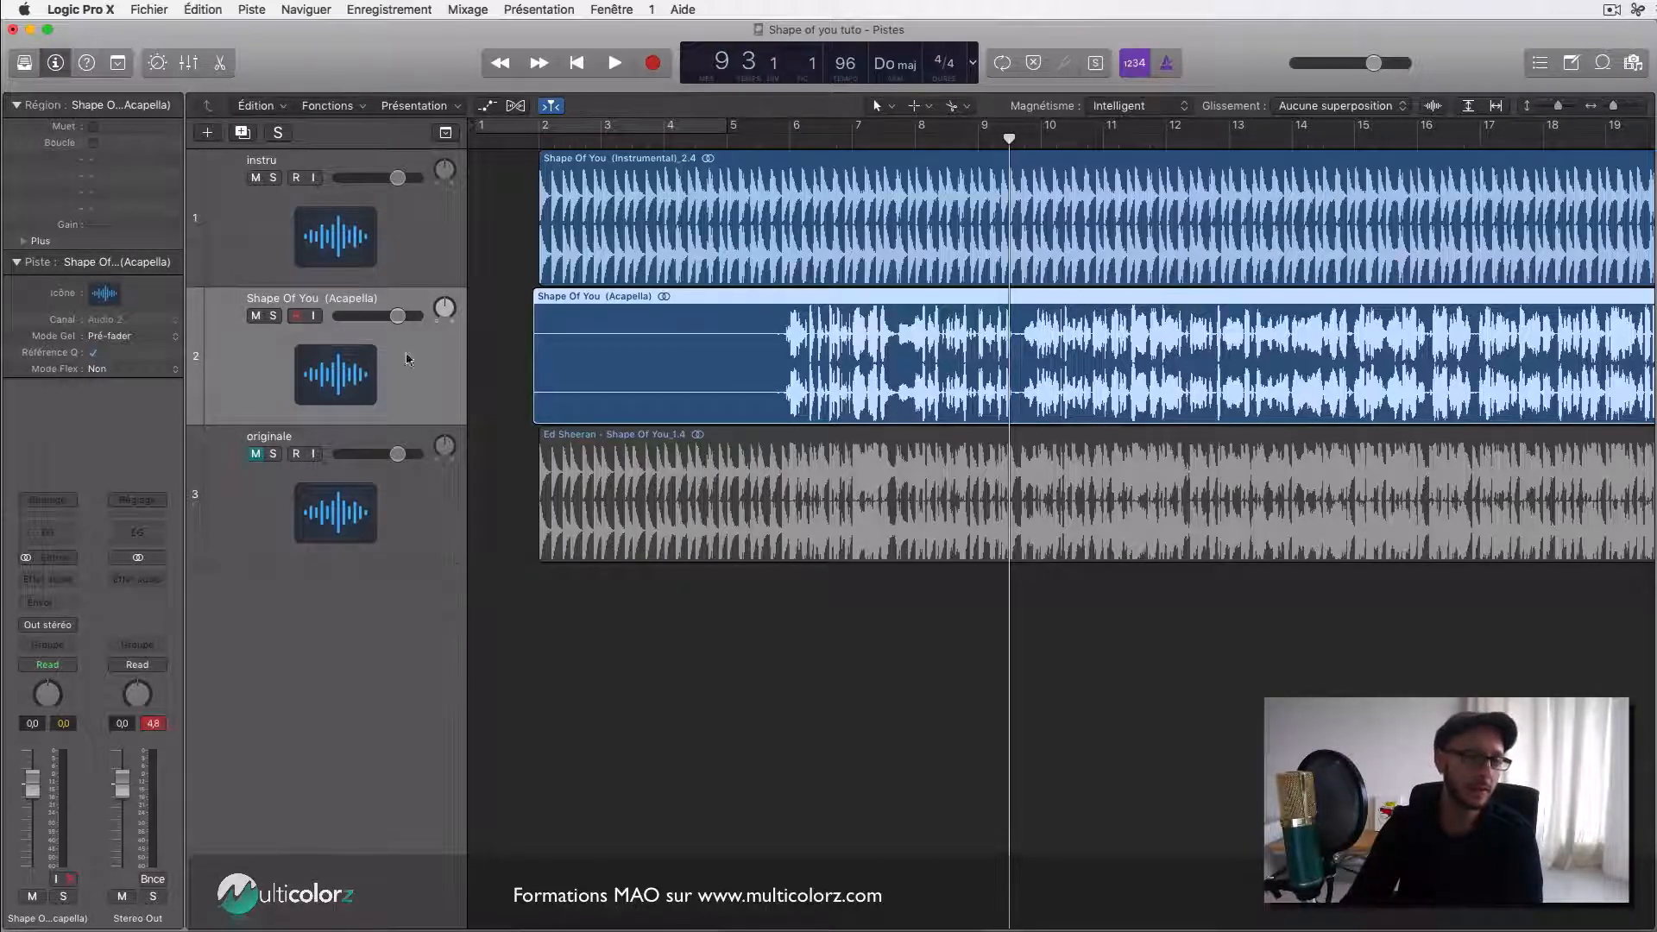
Display the global tracks above the arrangement, with the whole song in view.
click(623, 458)
key(z)
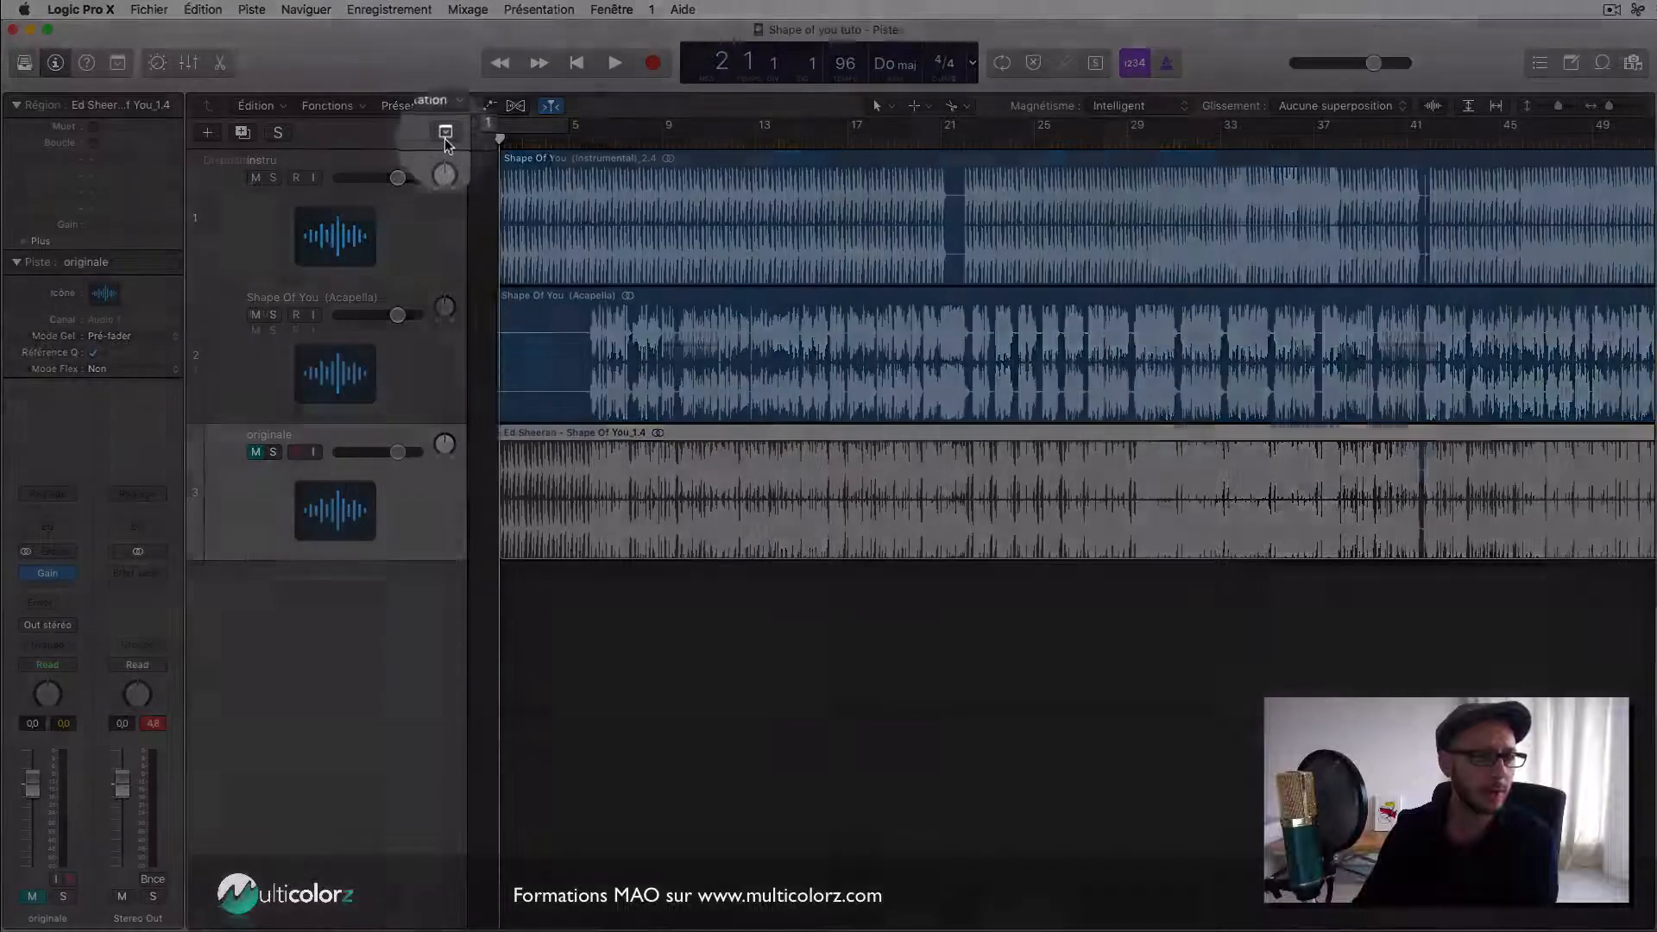
click(446, 134)
click(380, 184)
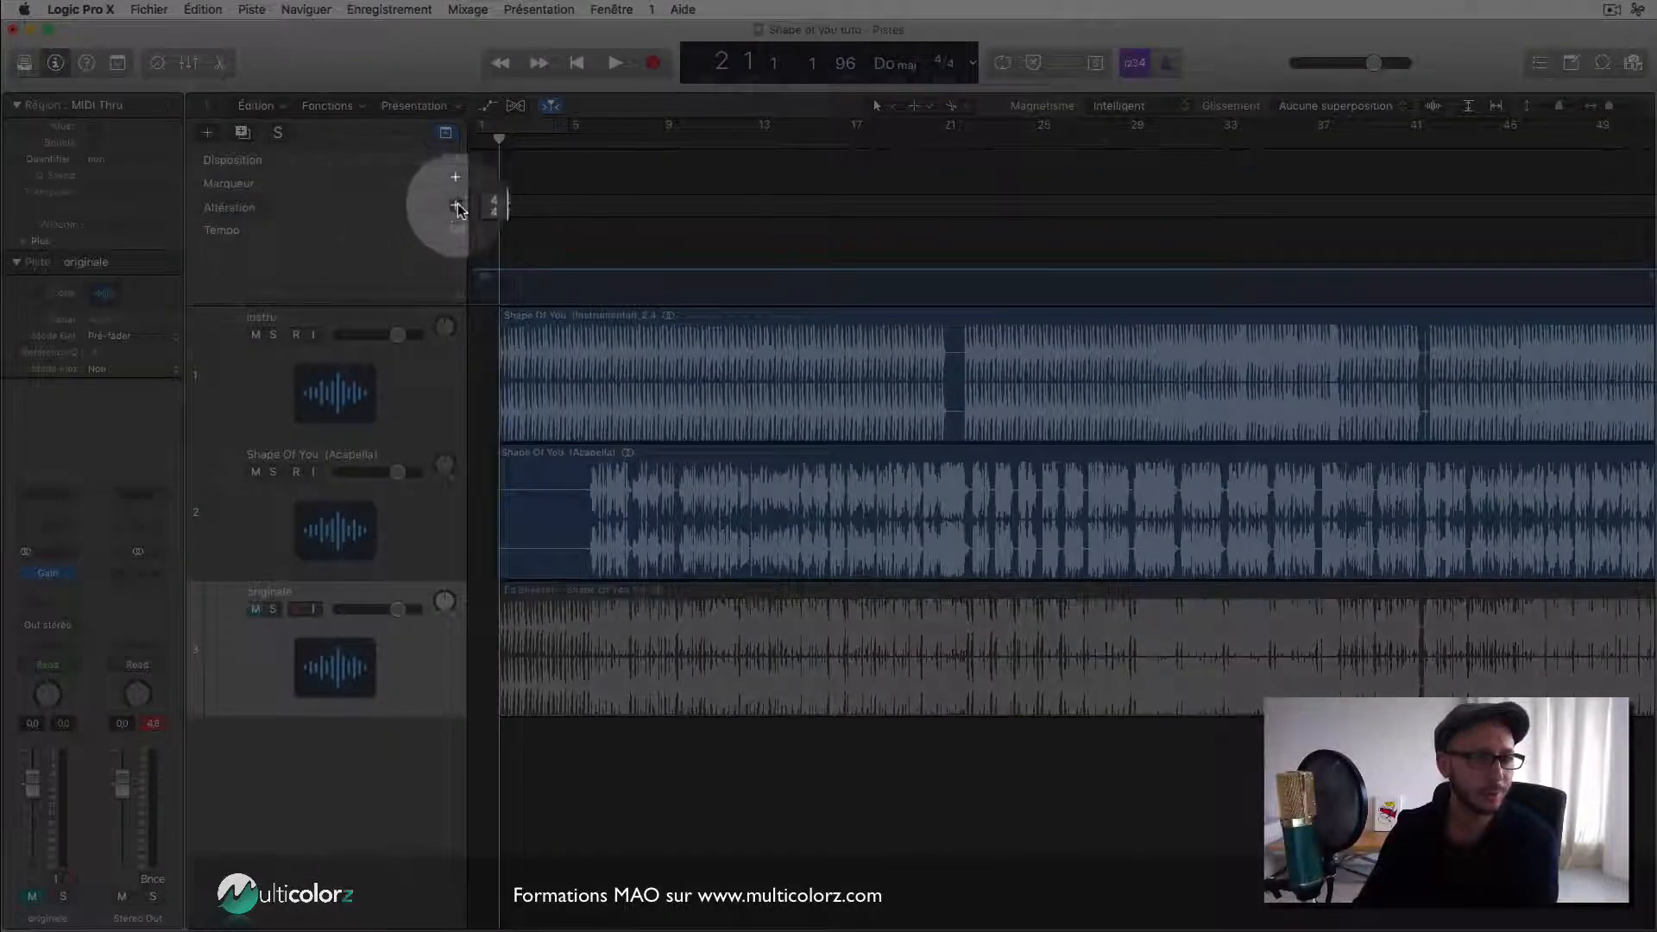
Create a marker at bar 2 and name it INTRO.
key(super+Right)
key(super+Right)
key(super+Right)
key(super+Right)
key(super+Right)
key(super+Right)
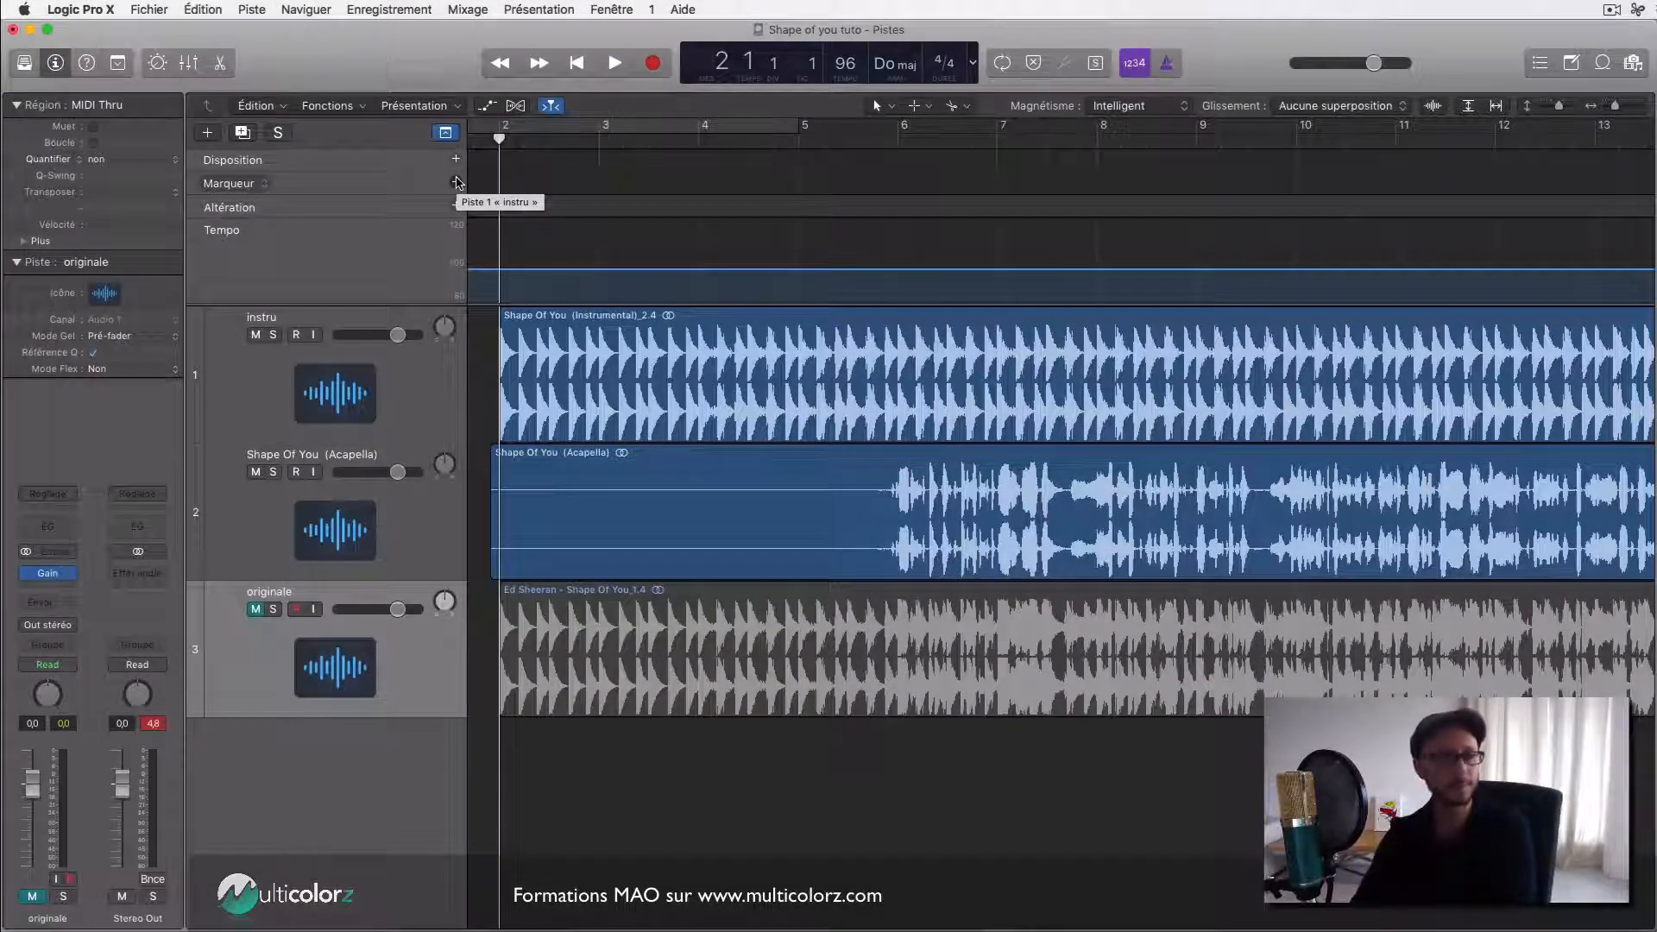
click(456, 182)
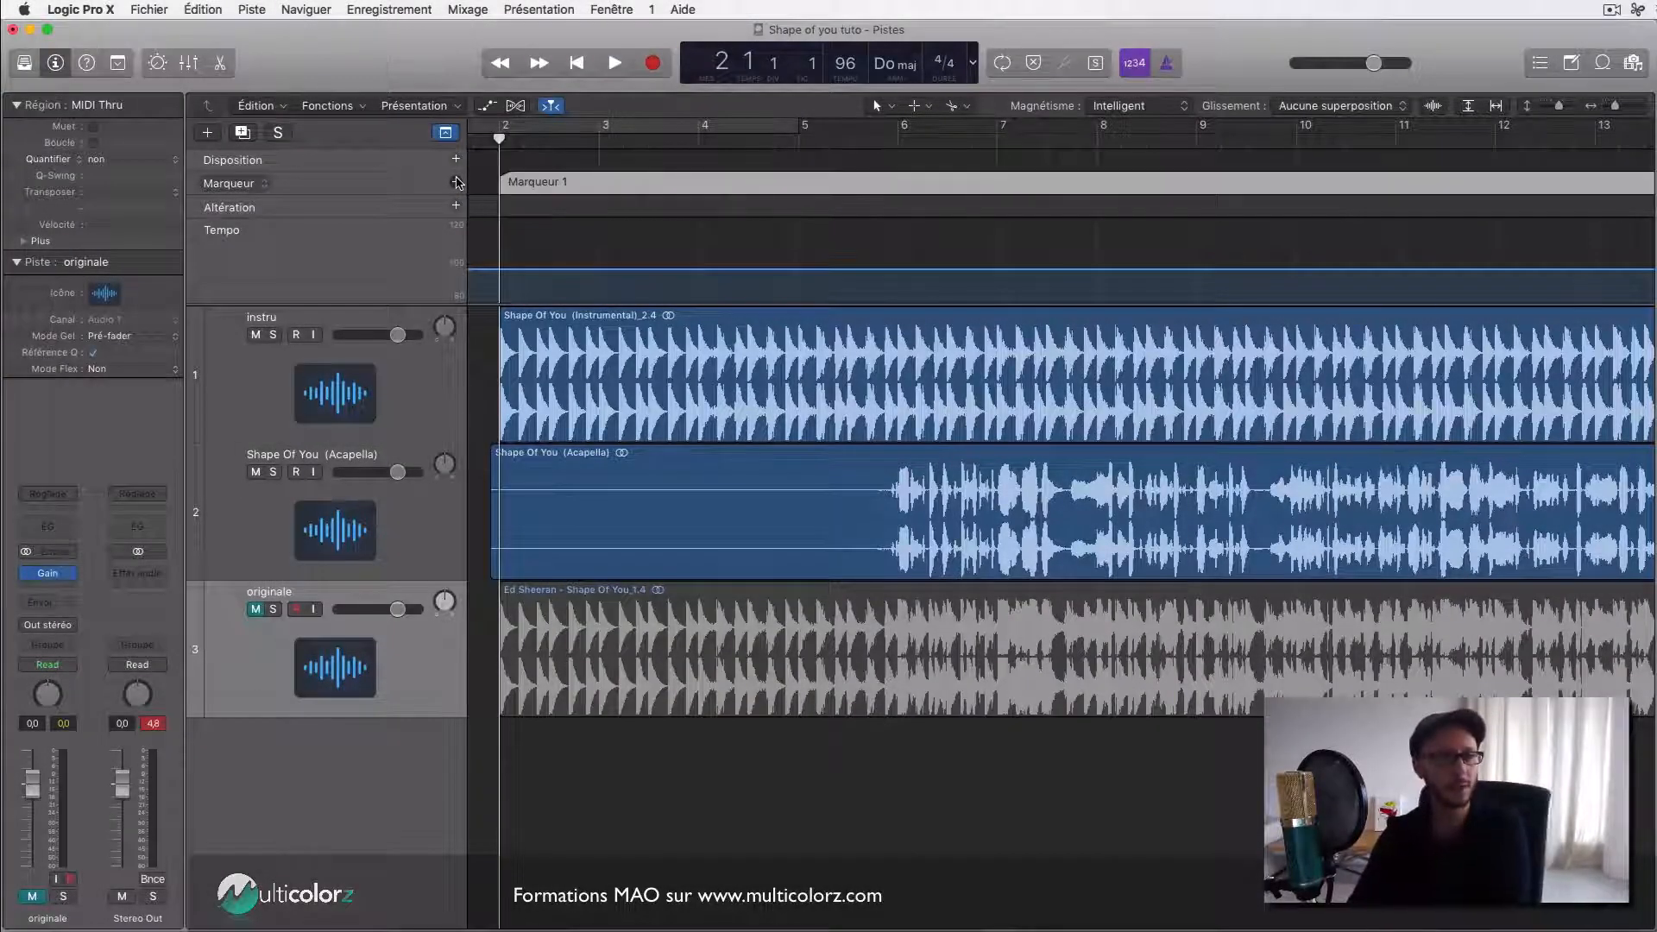
double_click(547, 182)
key(BackSpace)
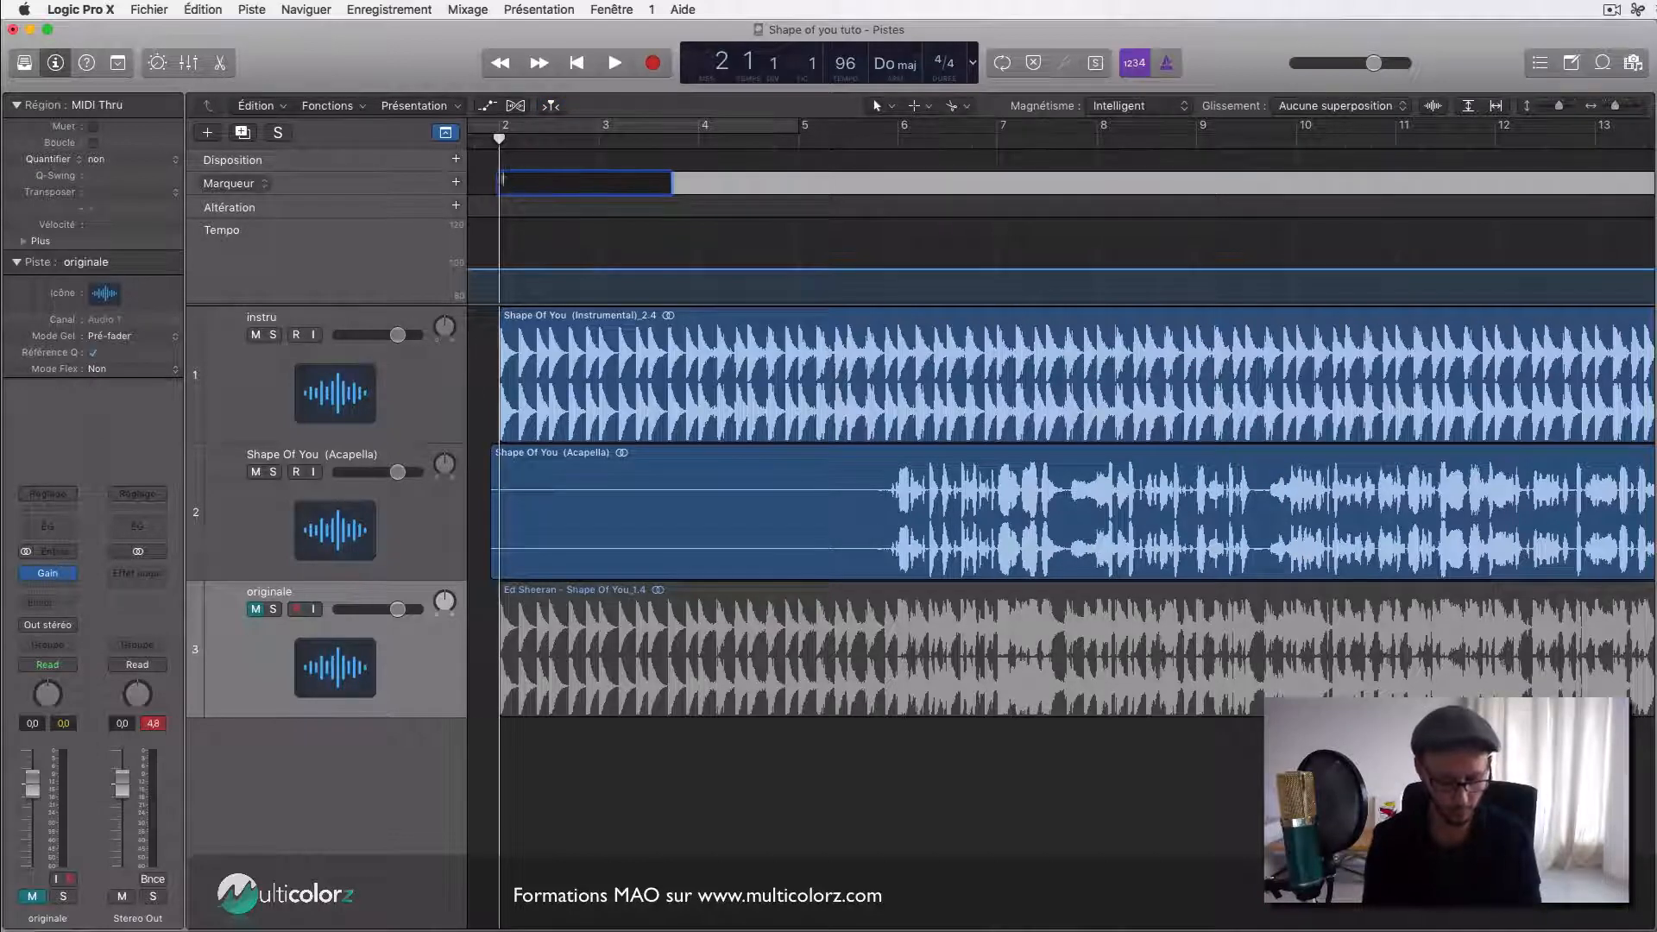
text(INTRO)
key(Return)
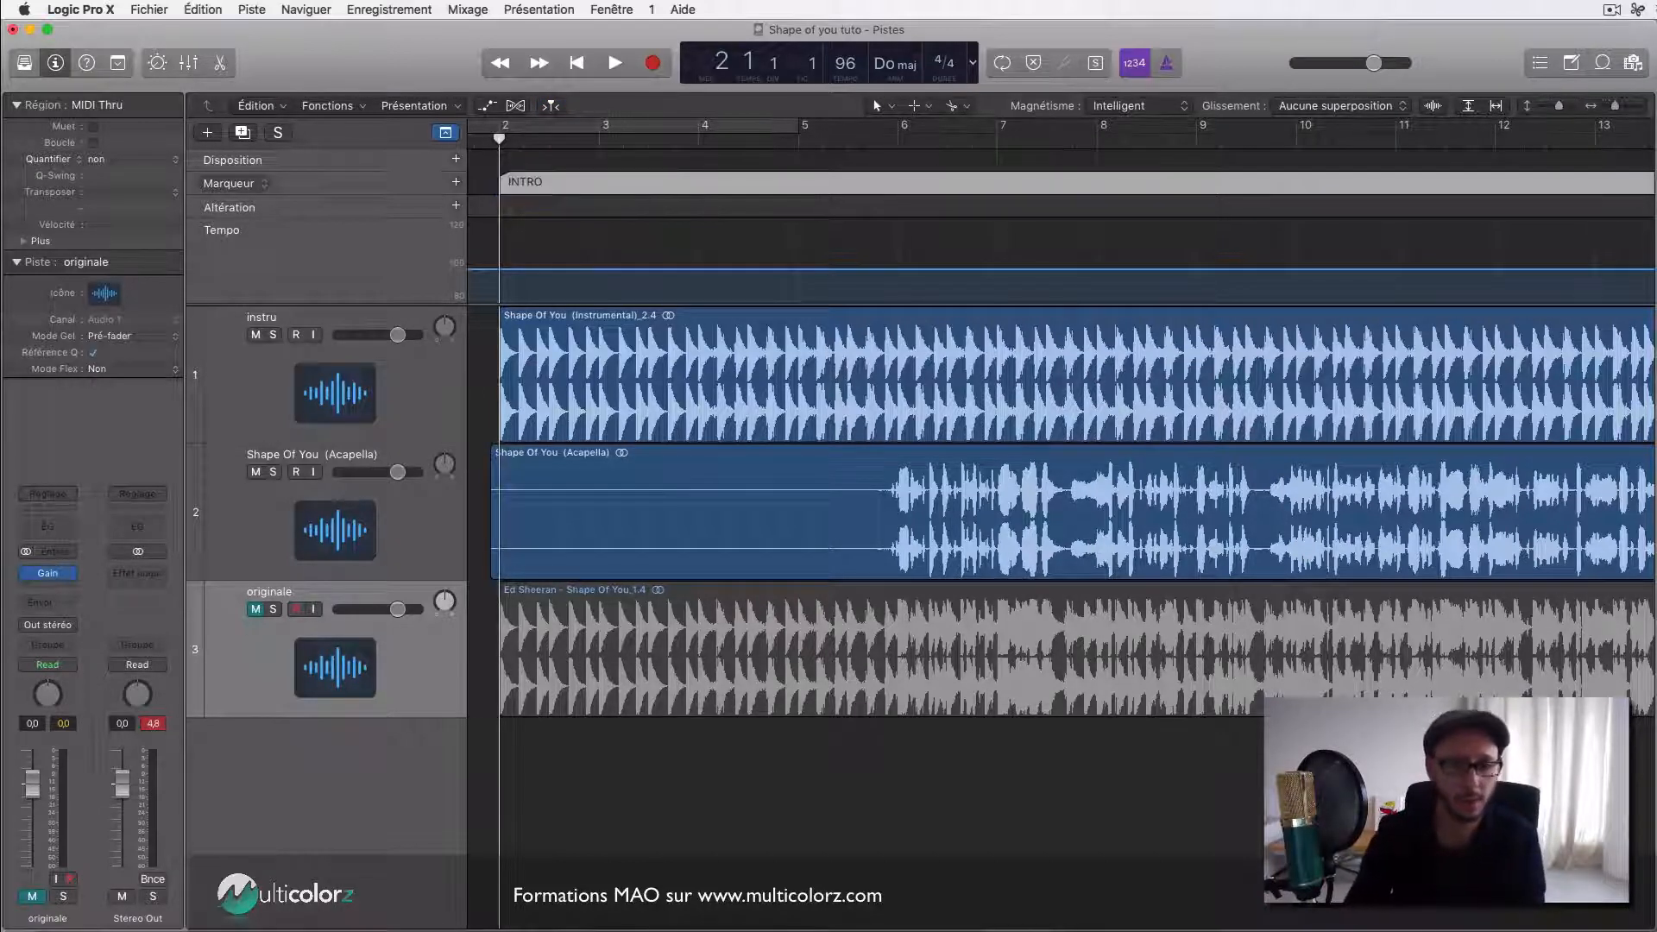
Create a new marker at bar 6, where the acapella vocals begin.
click(898, 139)
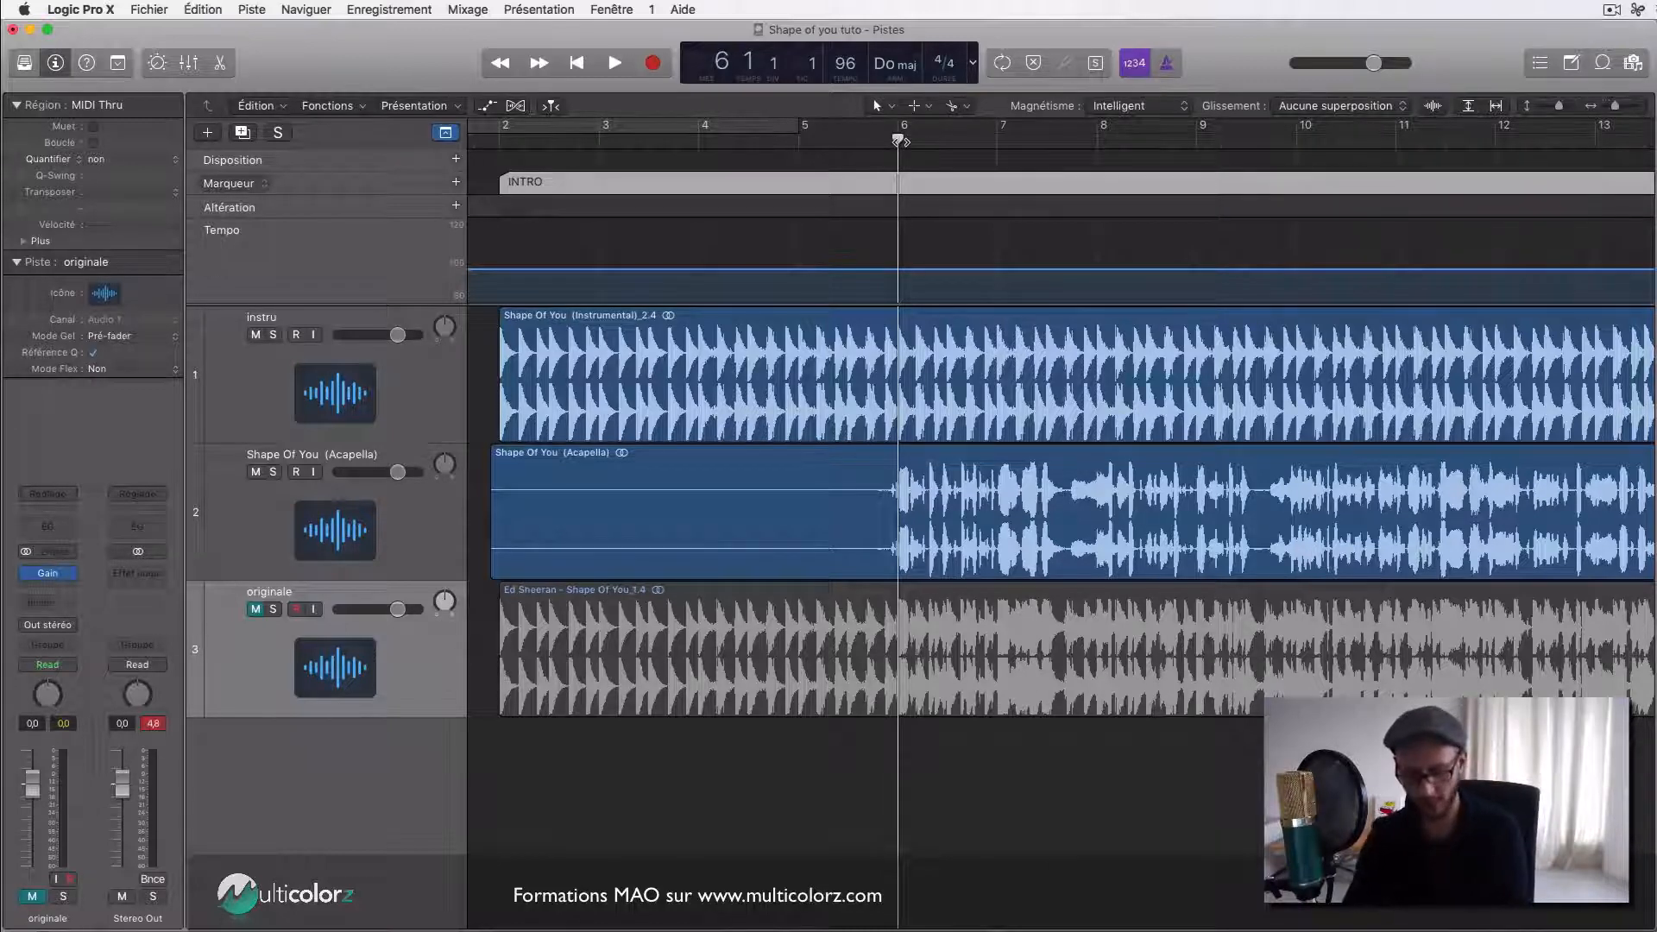
key(alt+apostrophe)
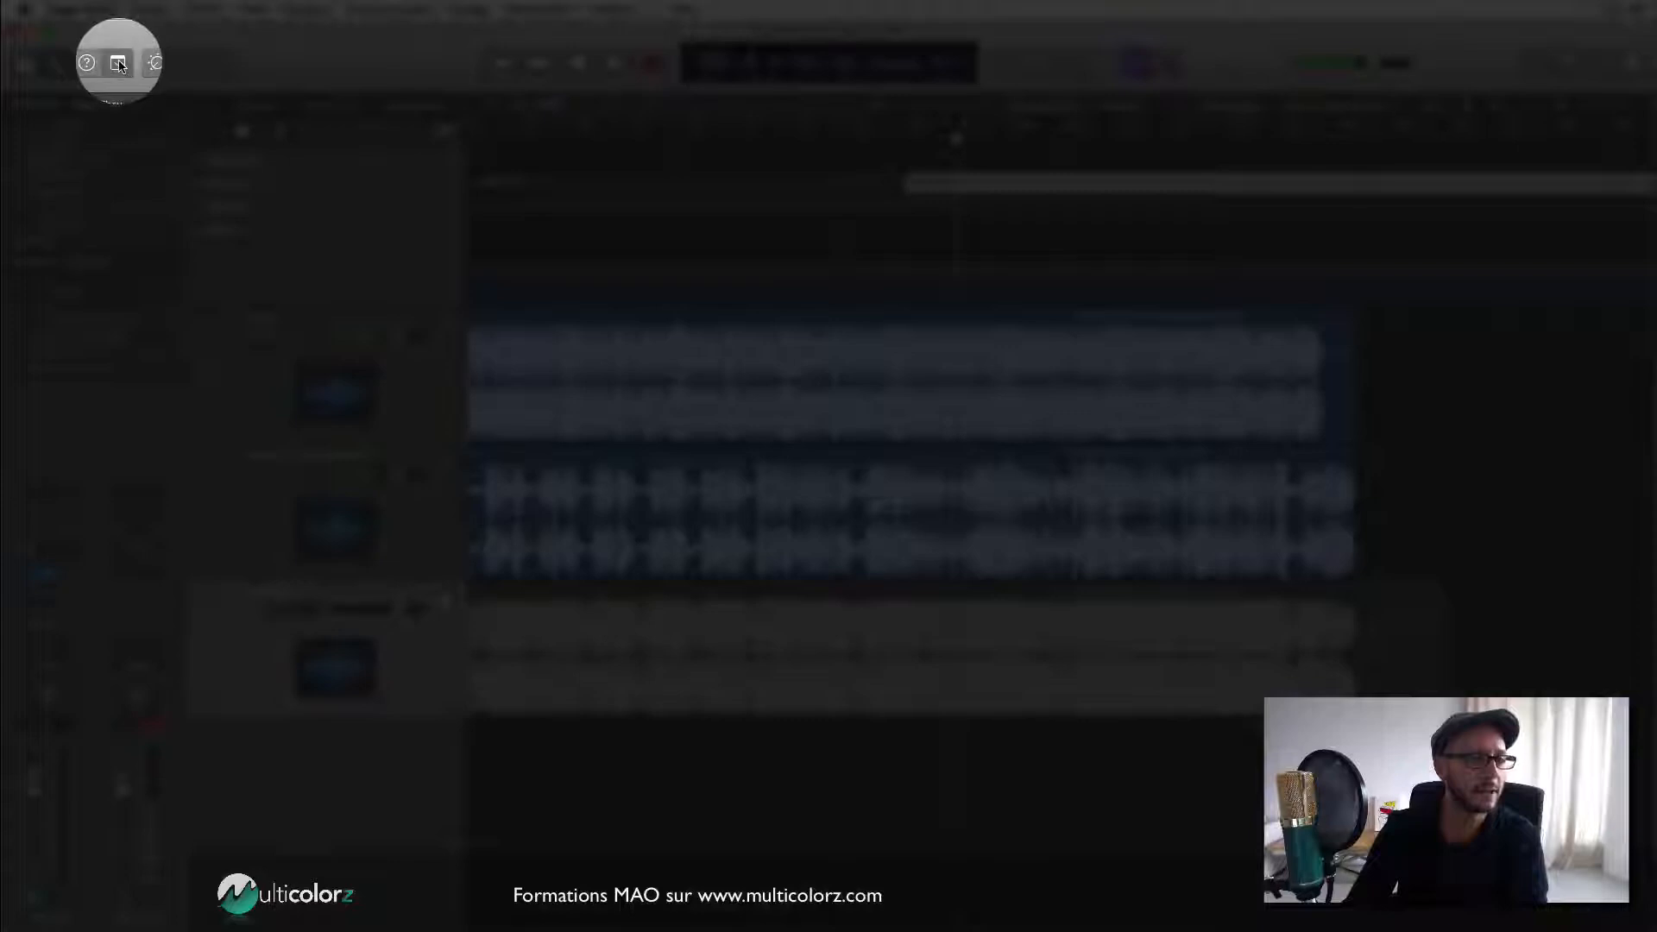
Display the toolbar and the colour palette, with the whole song and all its structure markers in view.
click(117, 62)
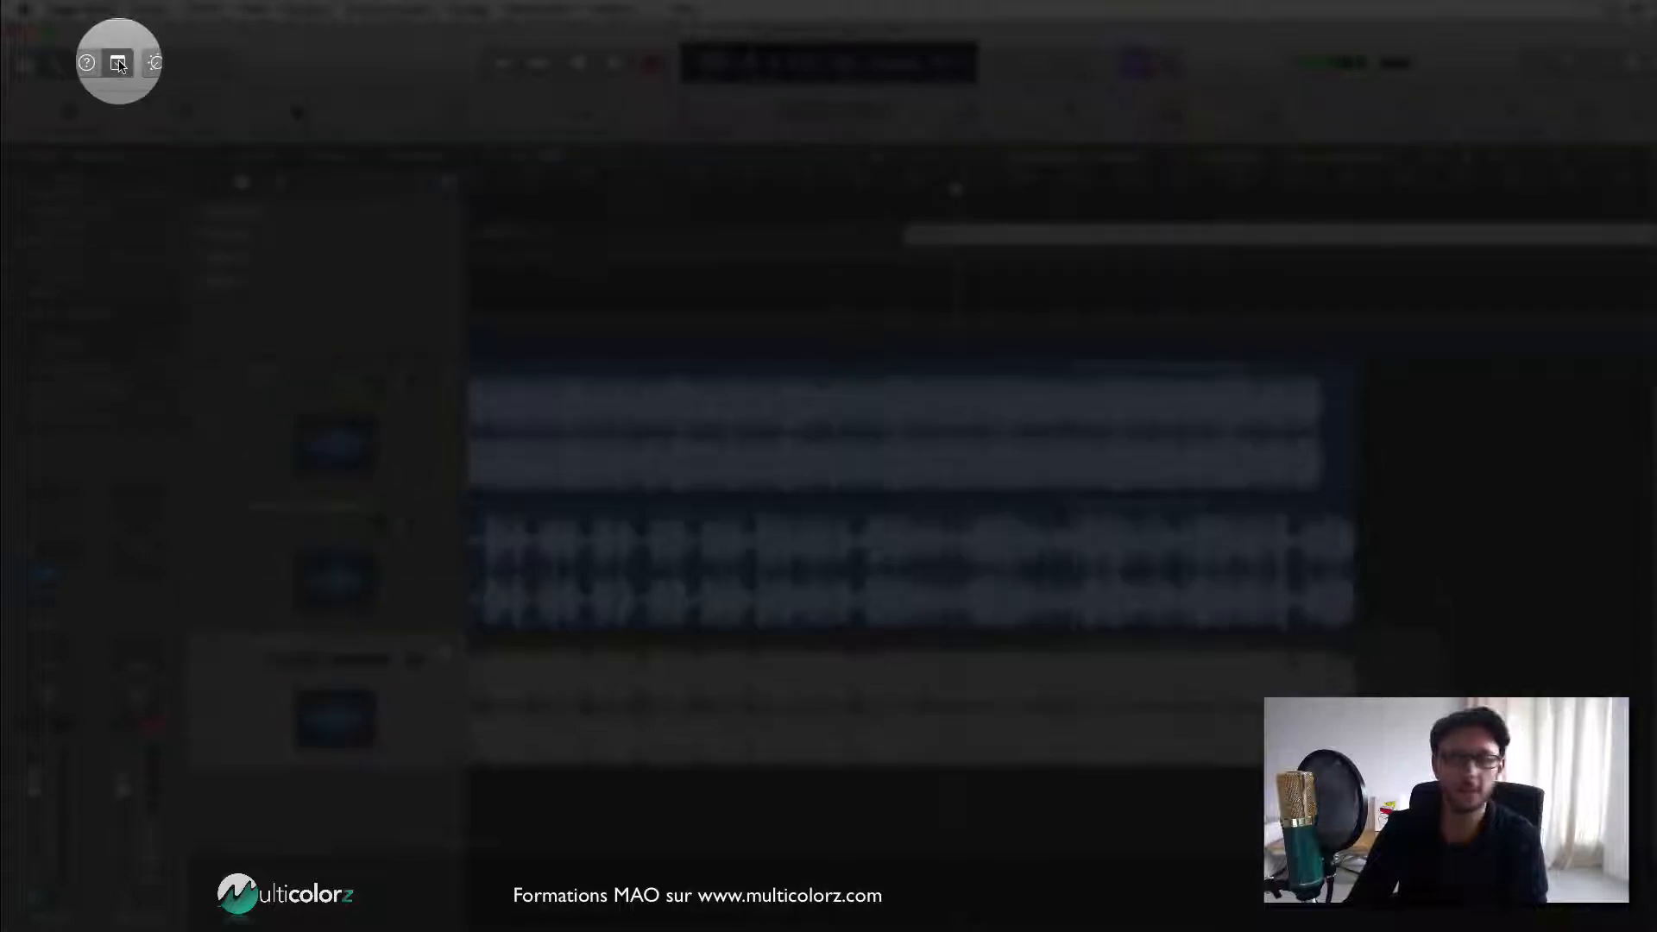
click(1585, 111)
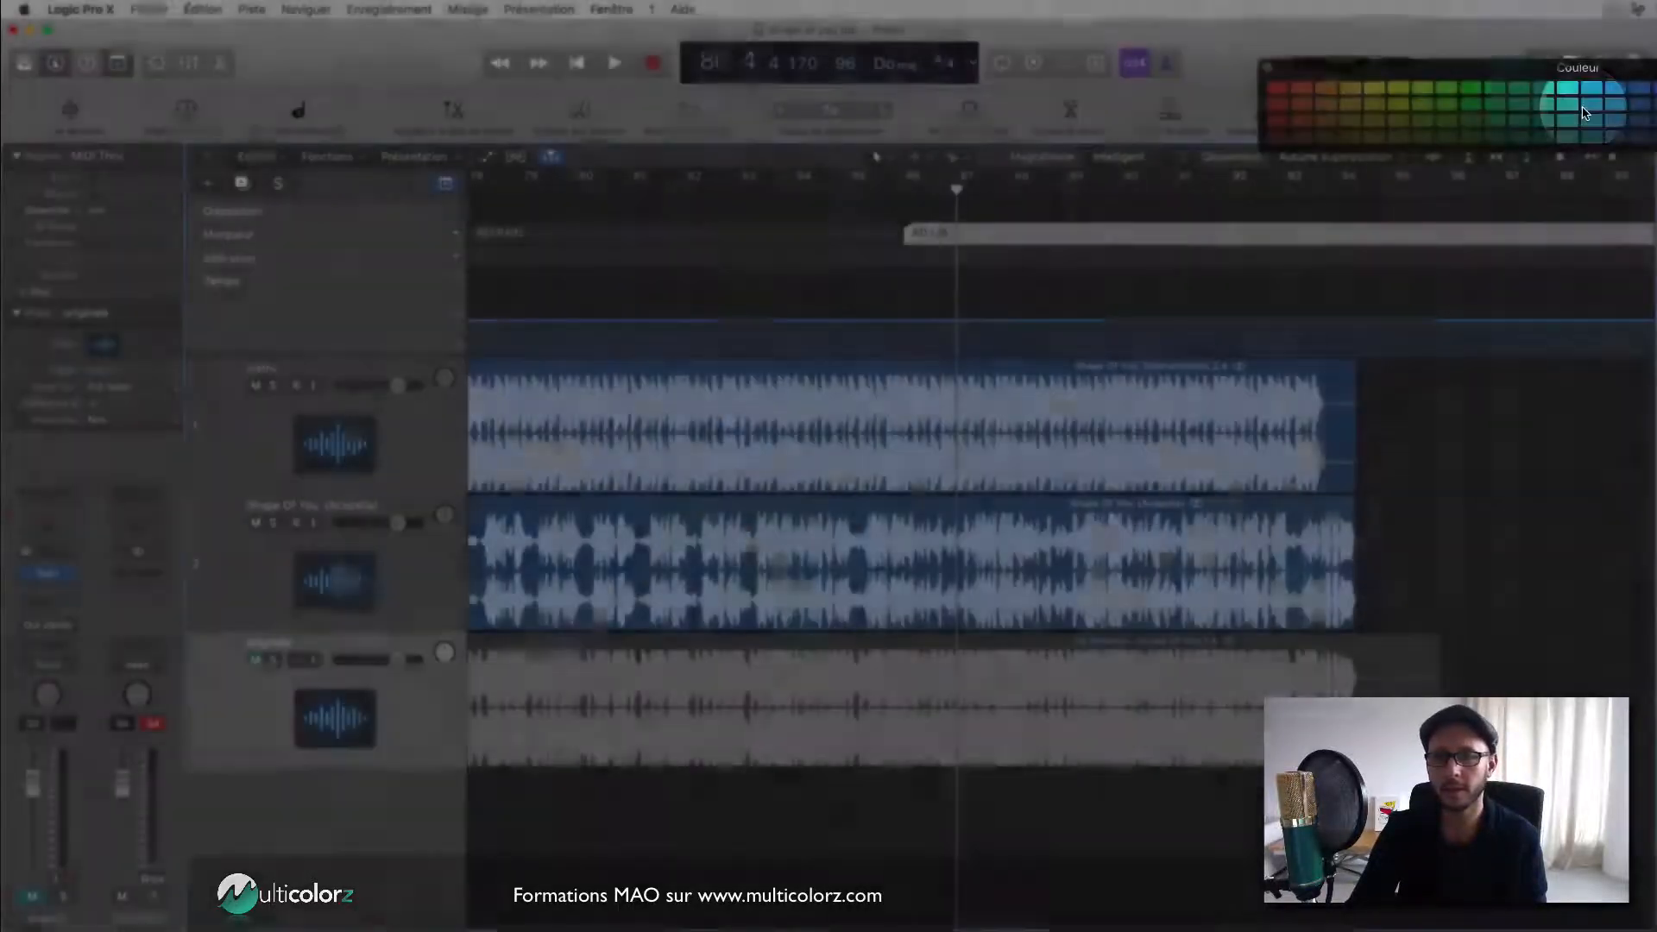
key(super+Left)
key(super+Left)
key(super+Left)
key(super+Left)
key(super+Left)
key(super+Left)
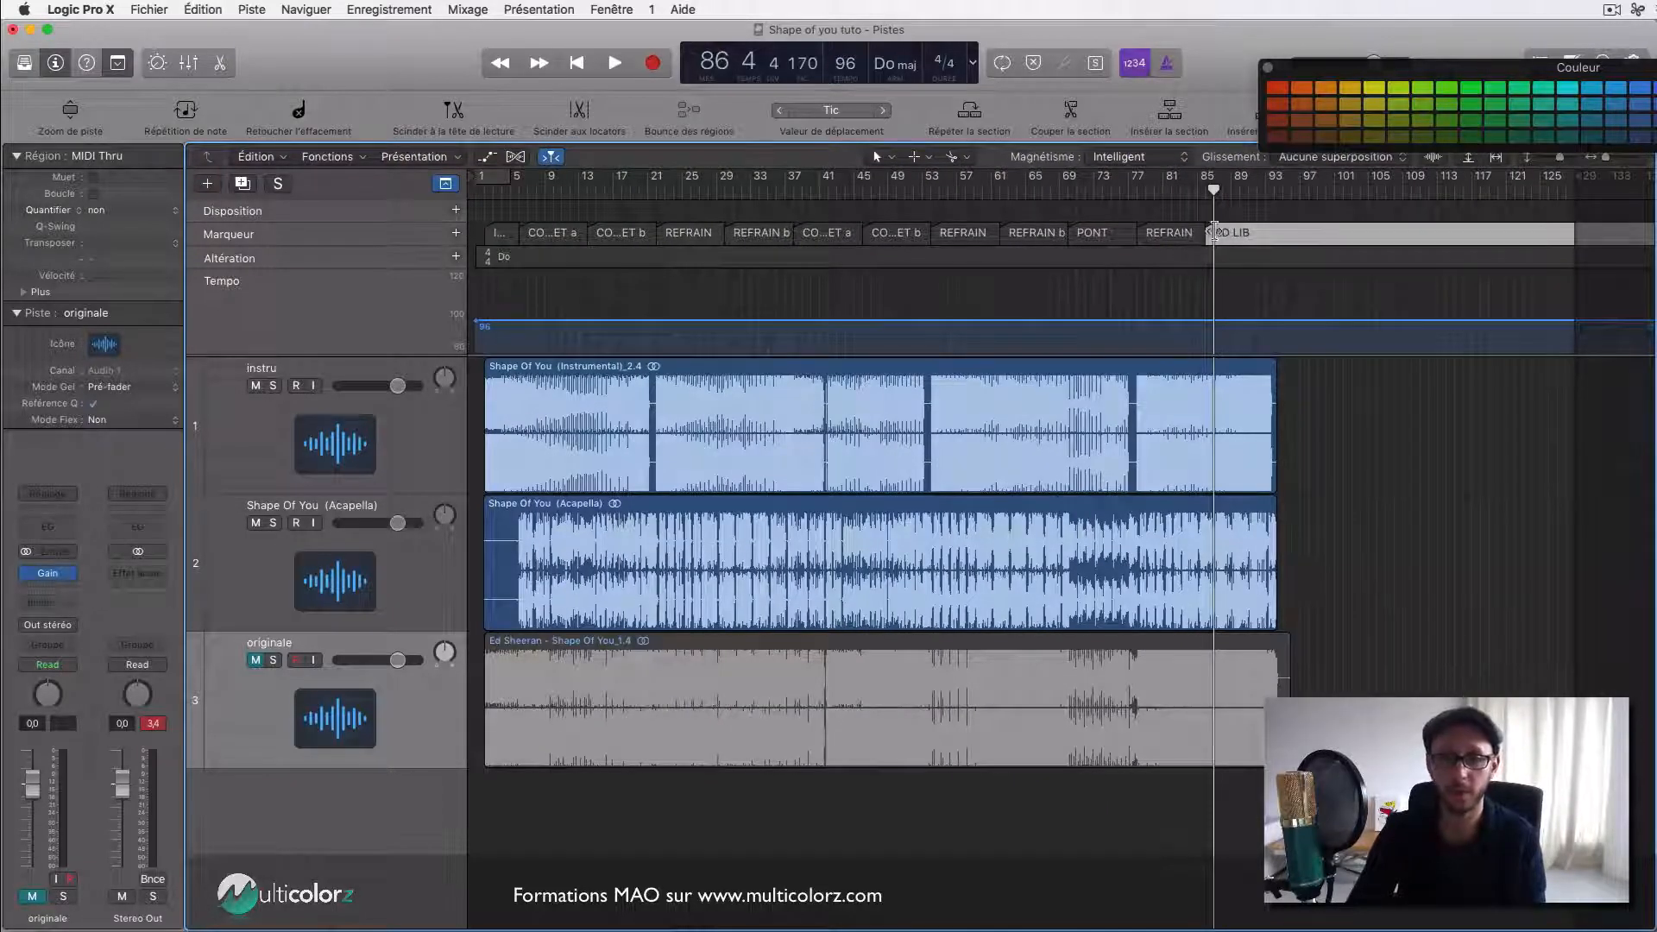
Select the AD LIB marker and all REFRAIN and REFRAIN b markers together and colour them red.
click(1167, 233)
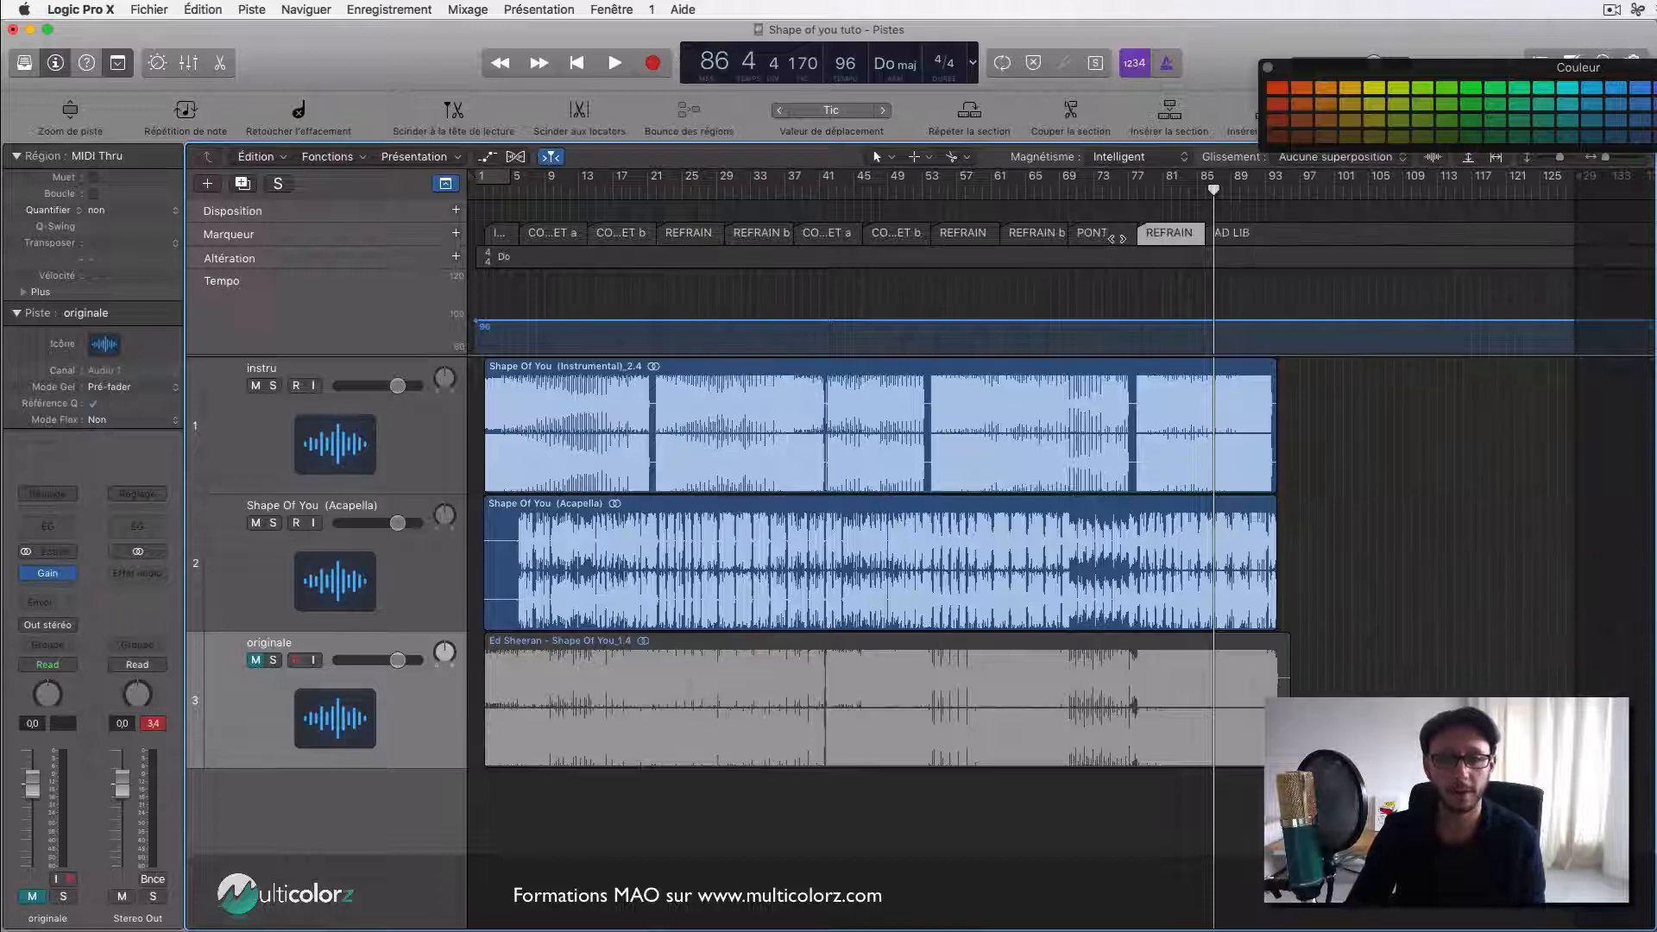
click(1248, 233)
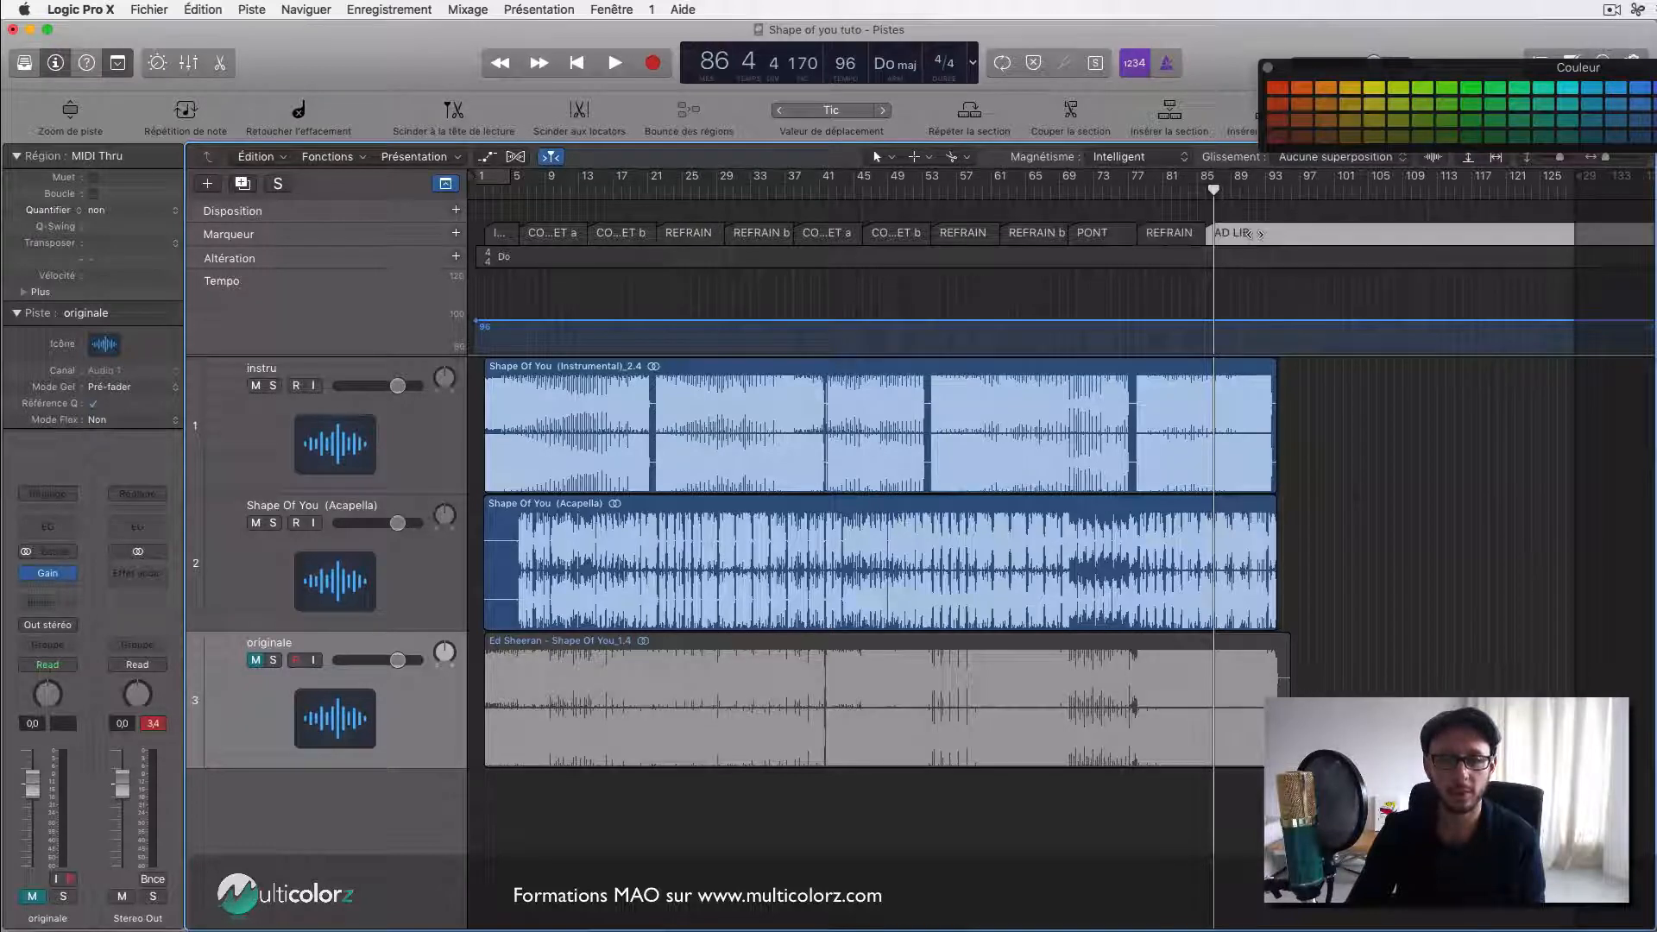
click(1184, 235)
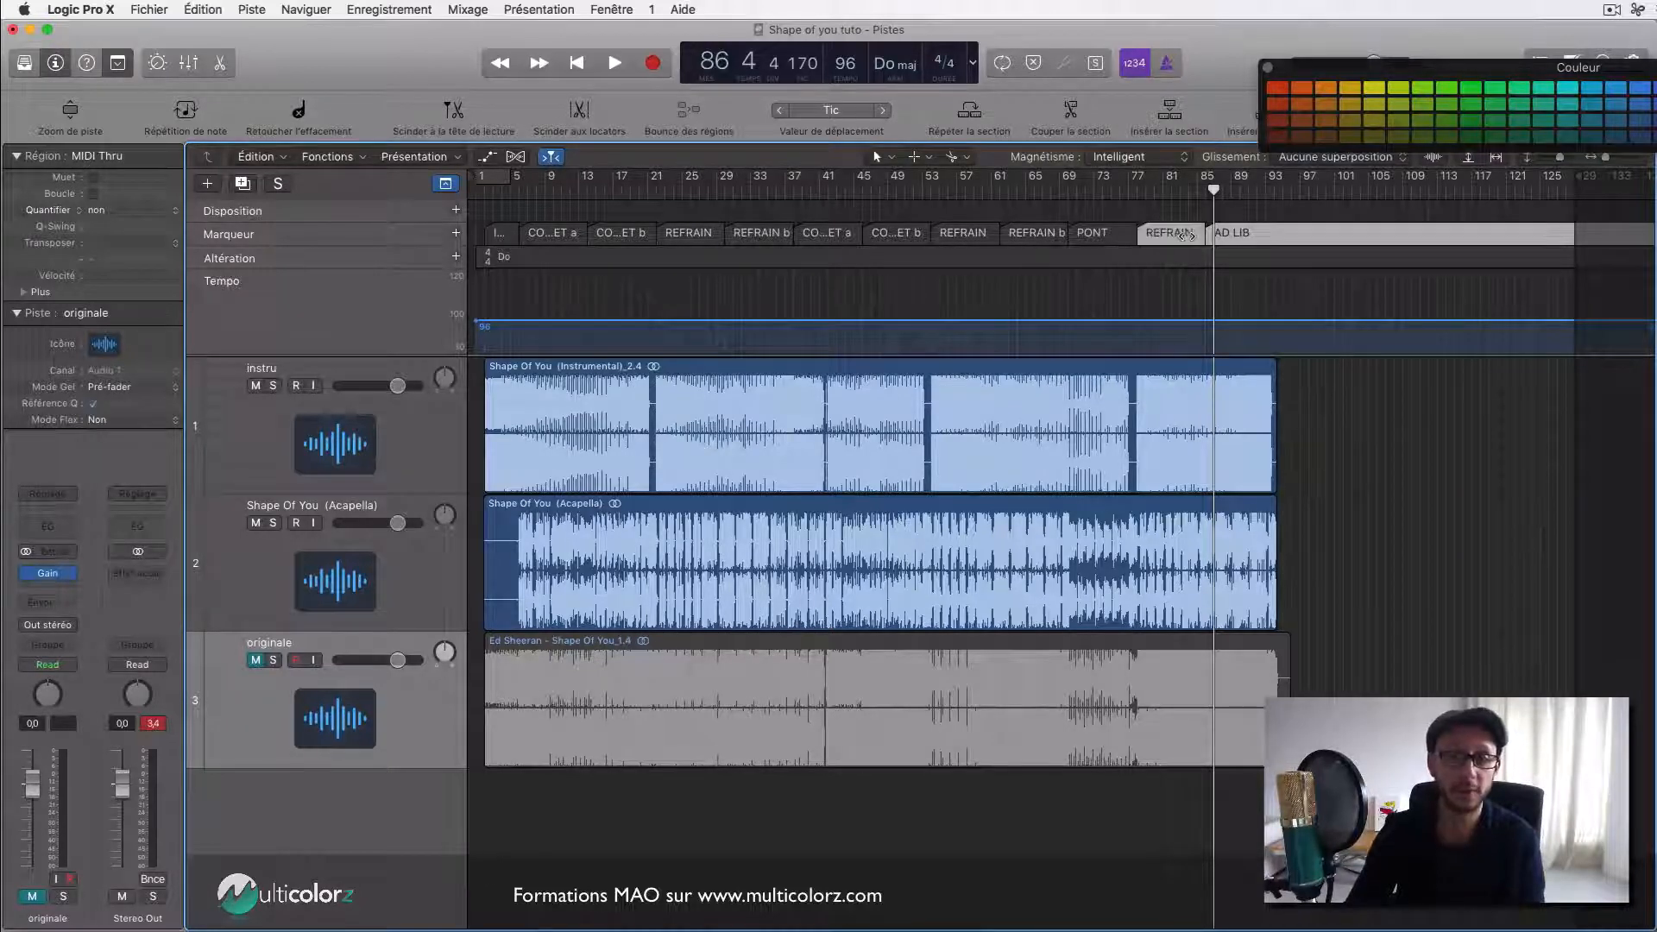
click(1023, 235)
click(965, 234)
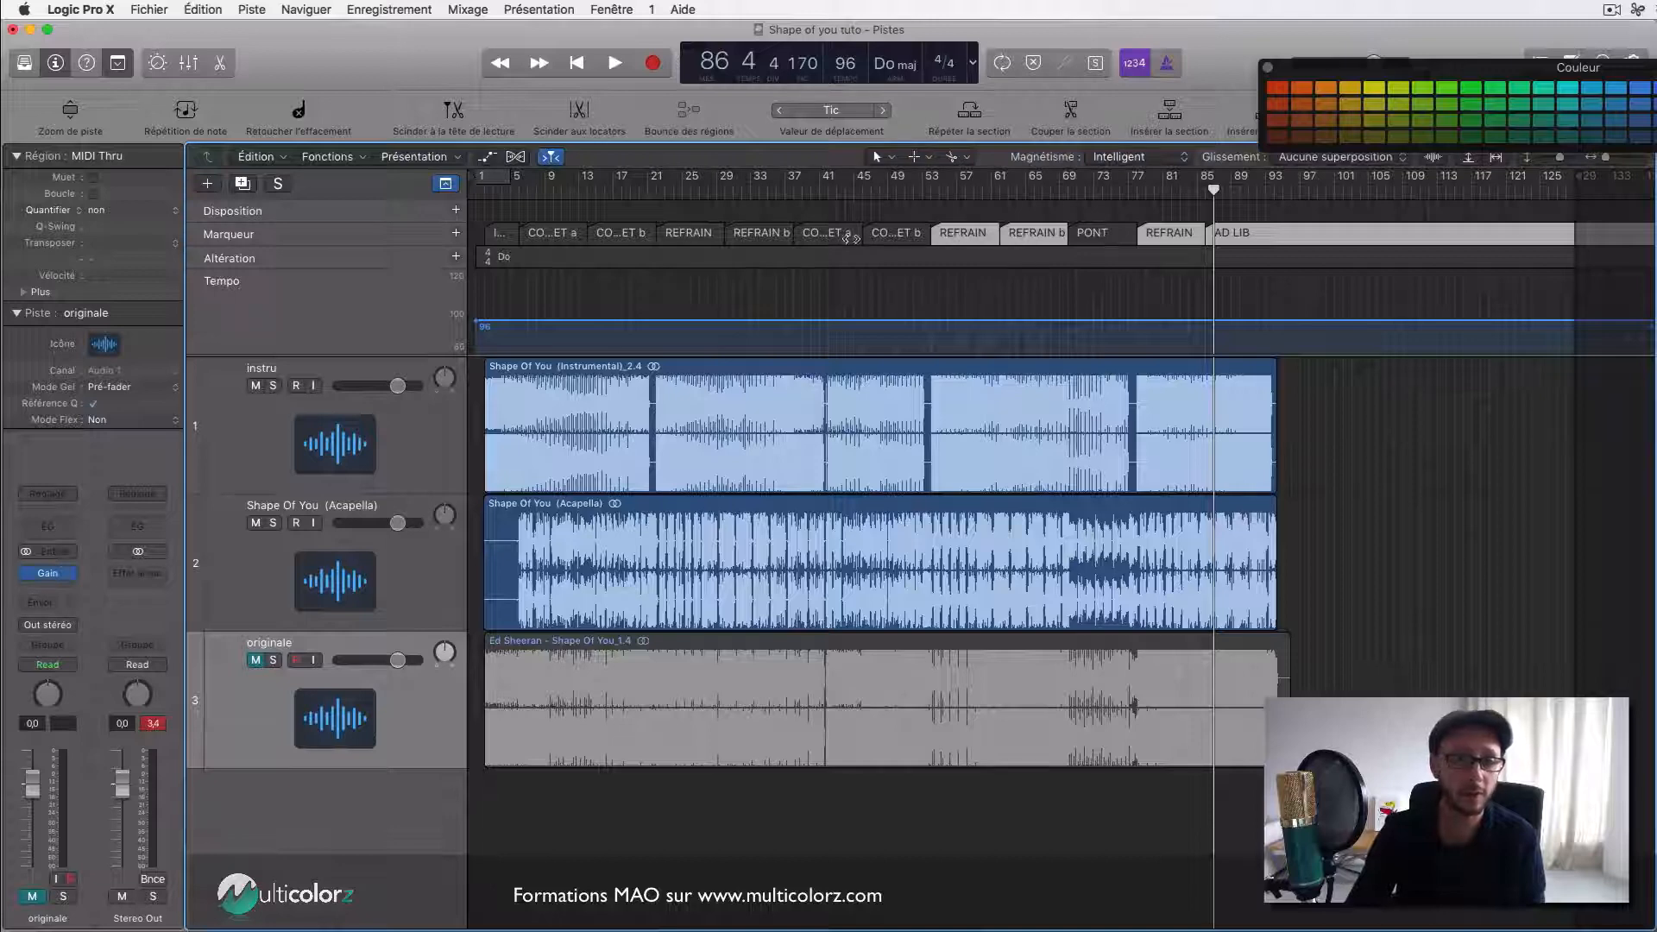
shift+click(758, 233)
shift+click(695, 235)
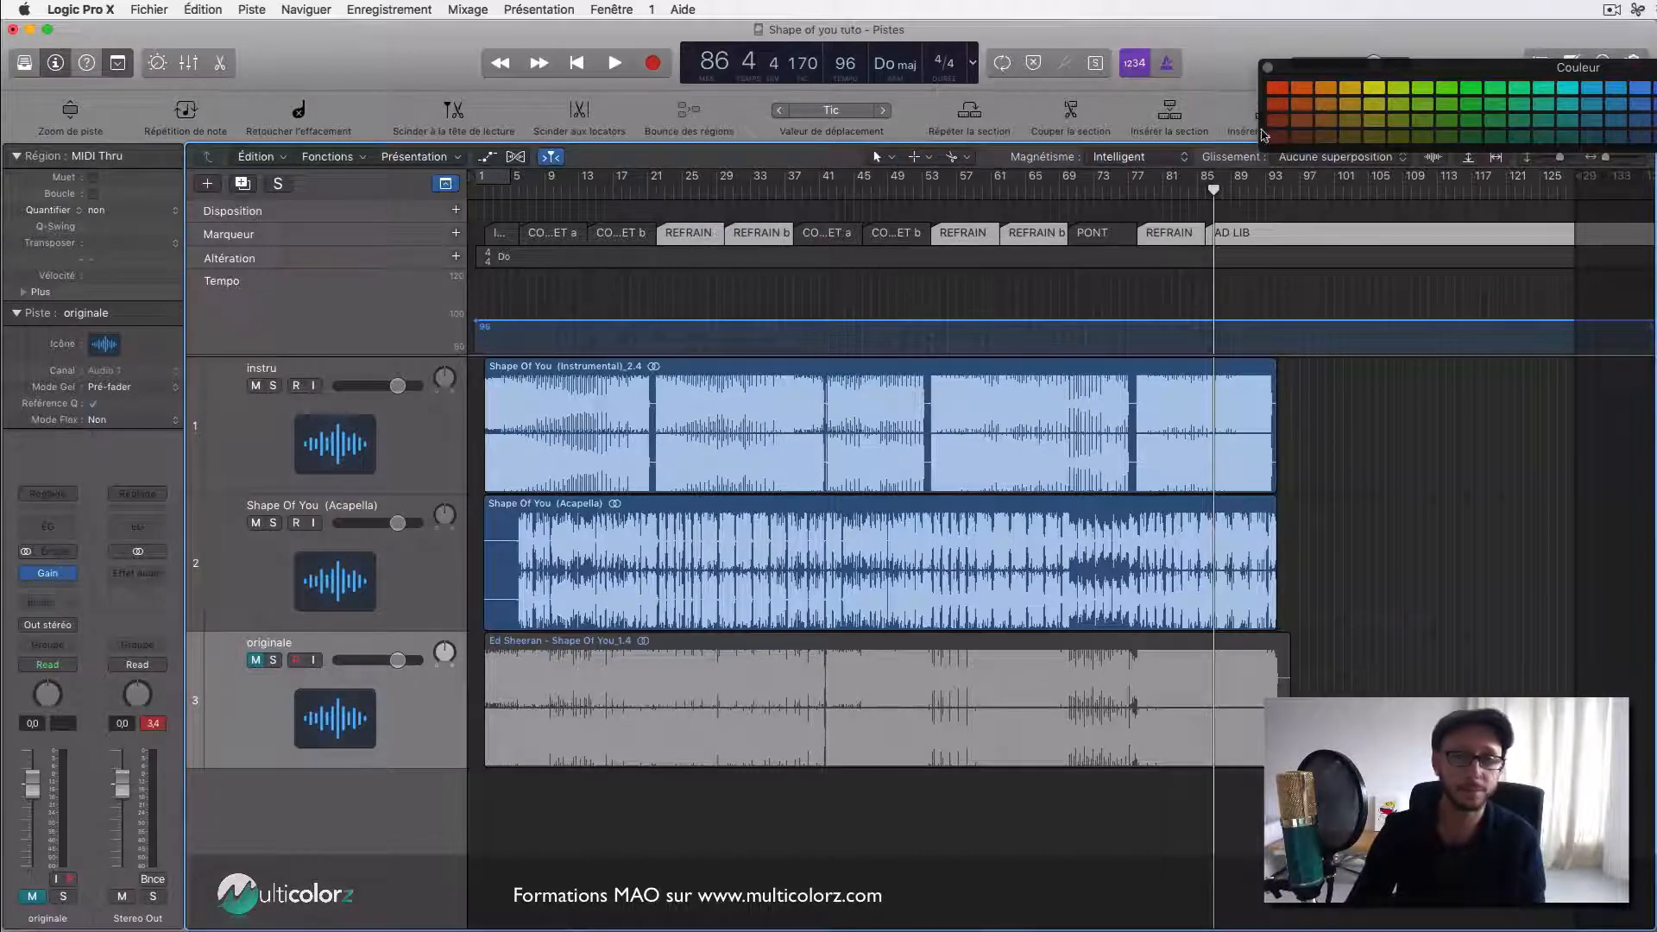
click(1275, 90)
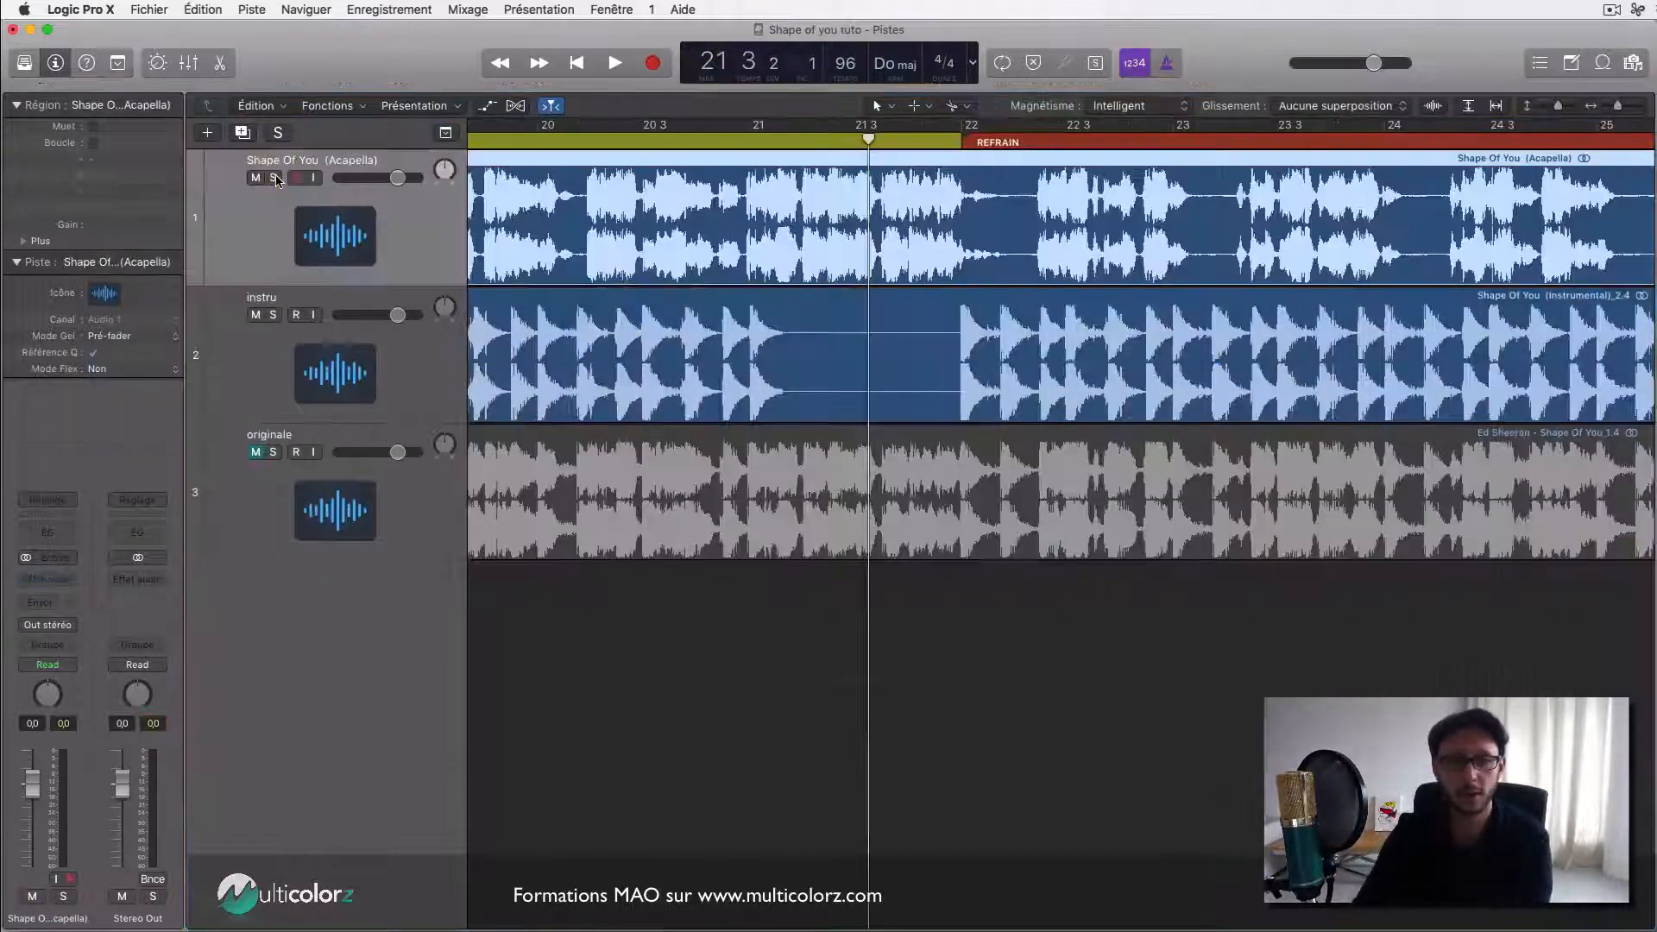
Listen to the transition into the first REFRAIN, then split the acapella region in the vocal gap just before 21 3 3.
key(space)
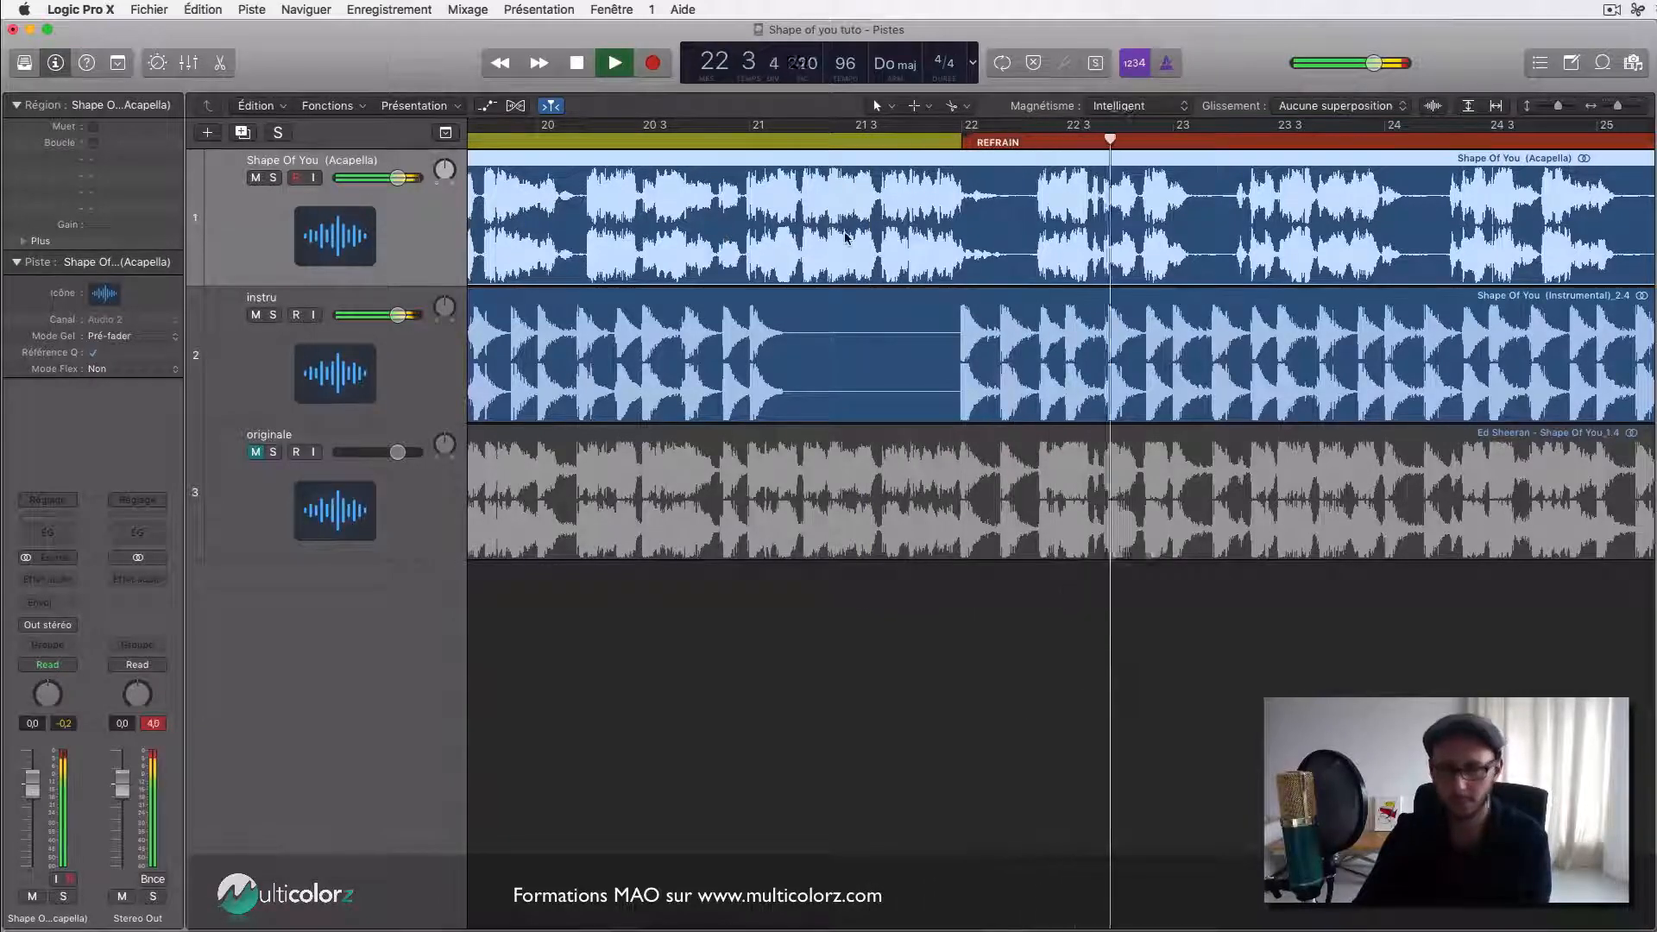
key(space)
click(880, 139)
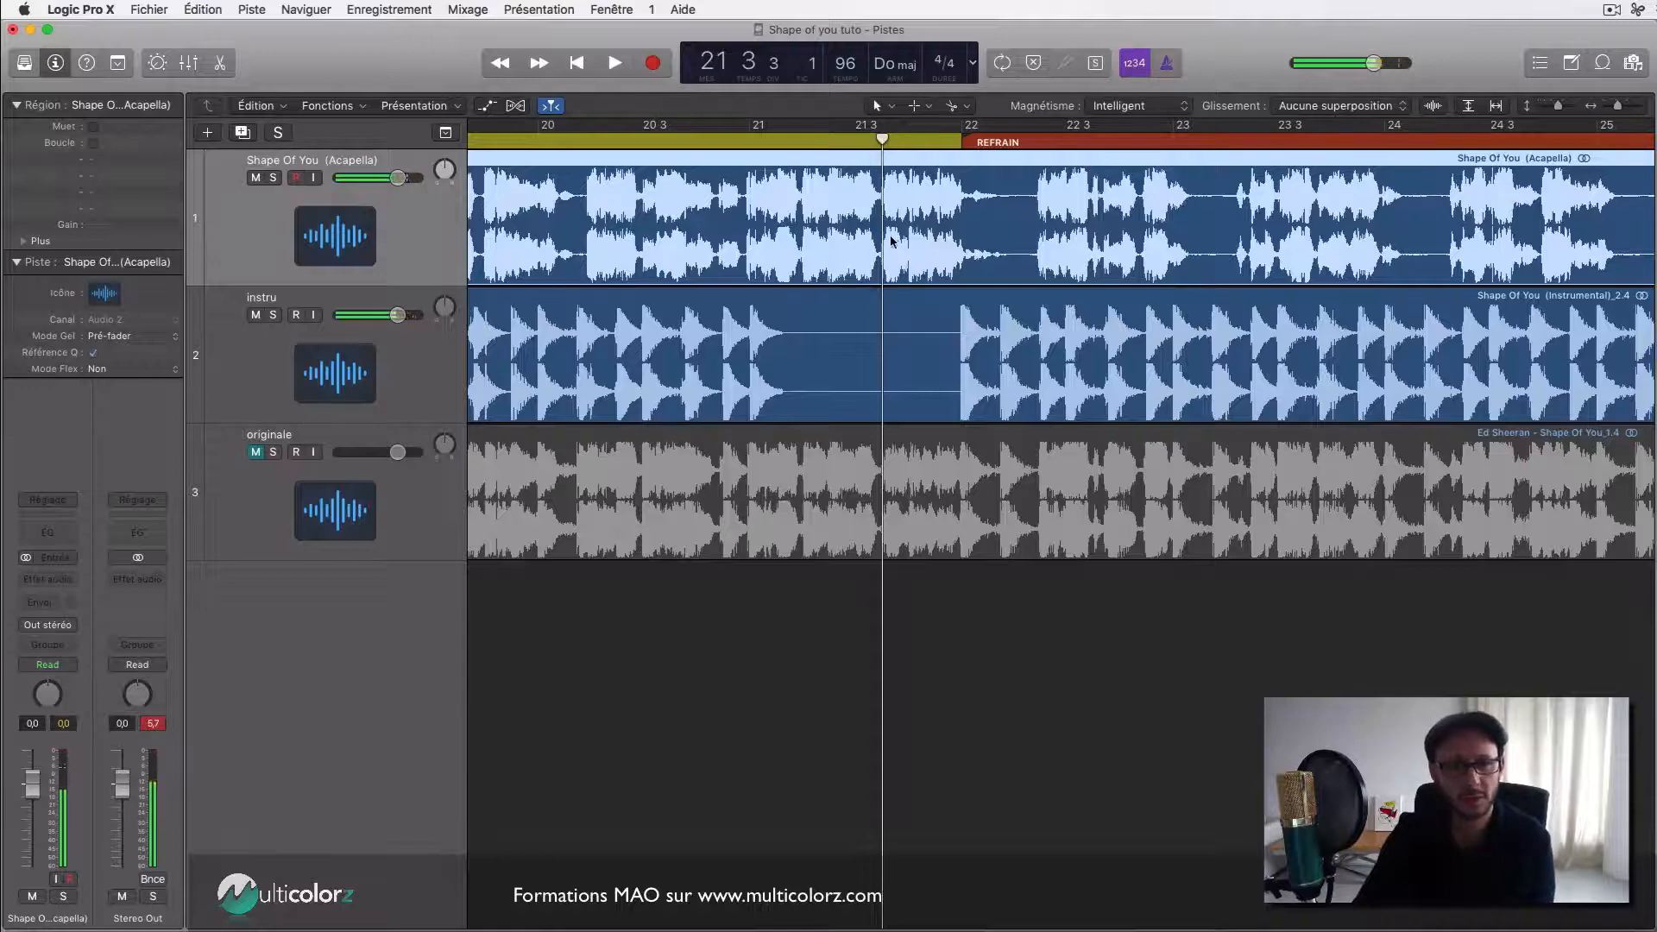
key(super+Right)
key(super+Right)
key(super+Right)
key(super+Right)
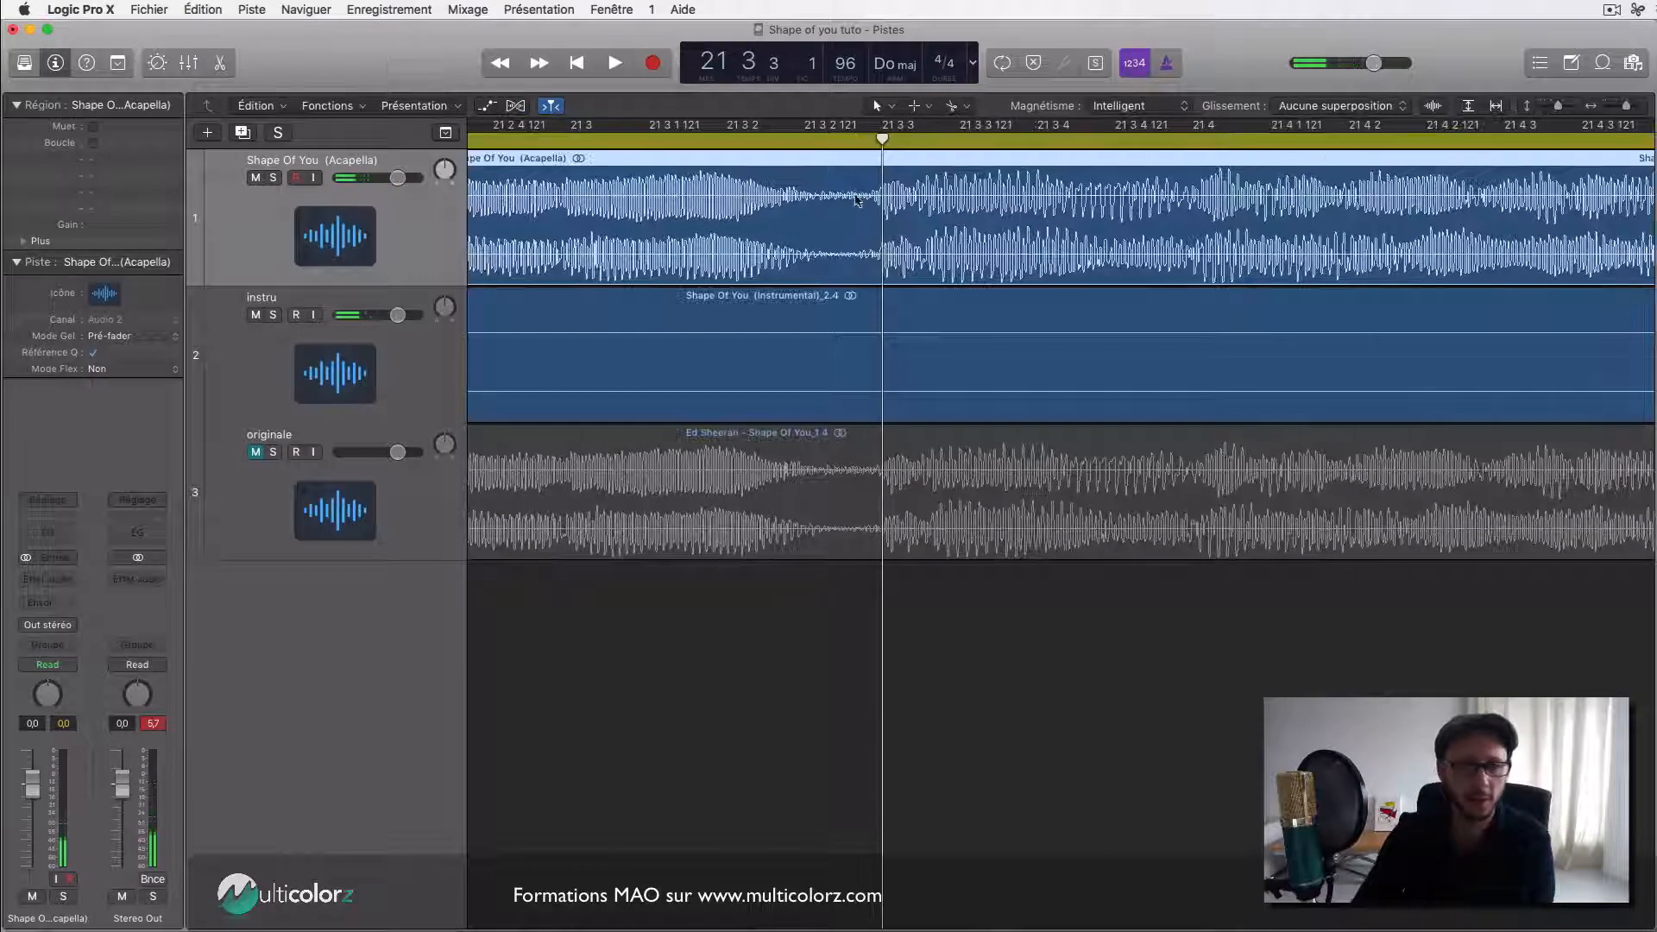
super+click(854, 221)
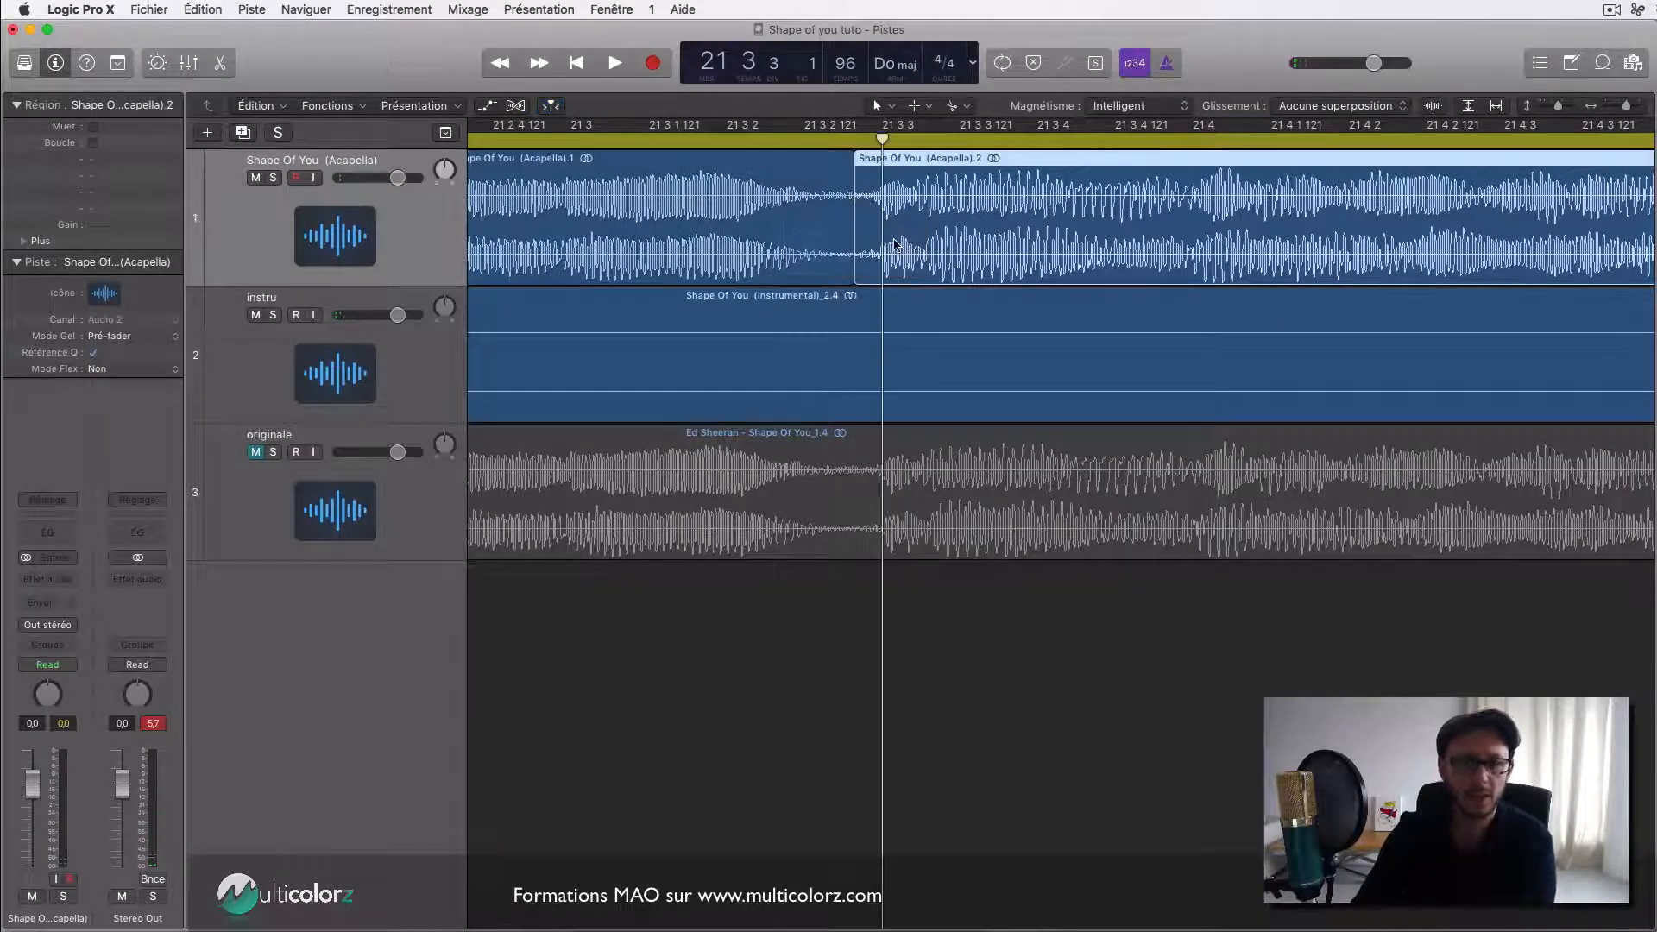
key(super+Left)
key(super+Left)
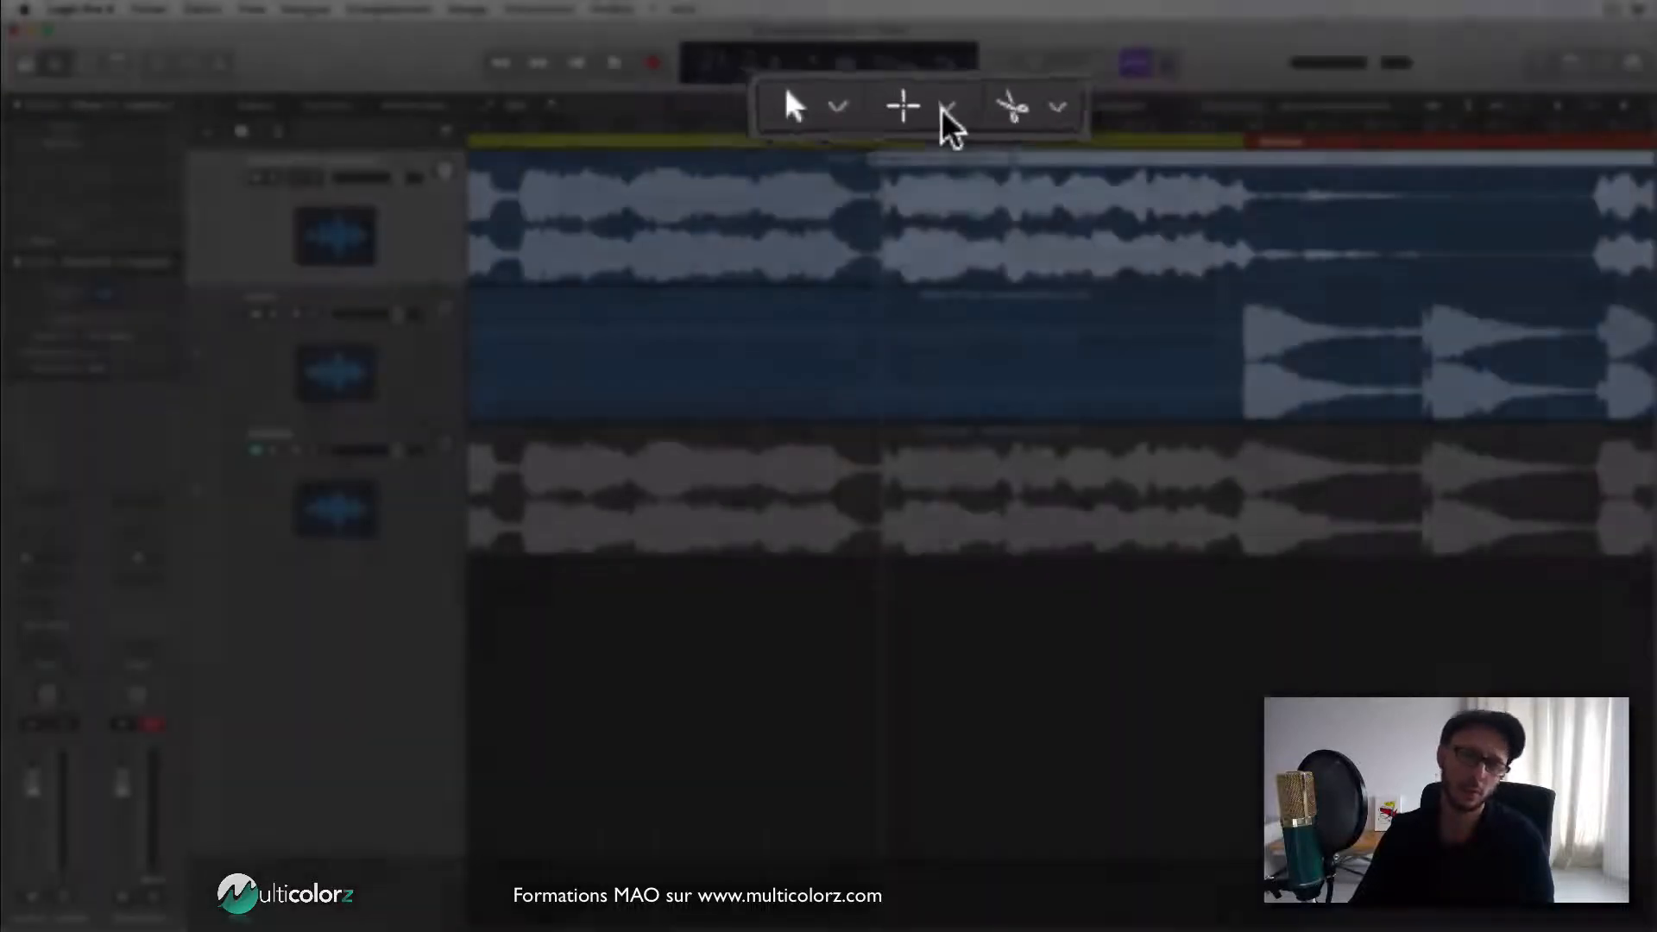
Check which tool is assigned as the secondary (Command) tool.
click(929, 105)
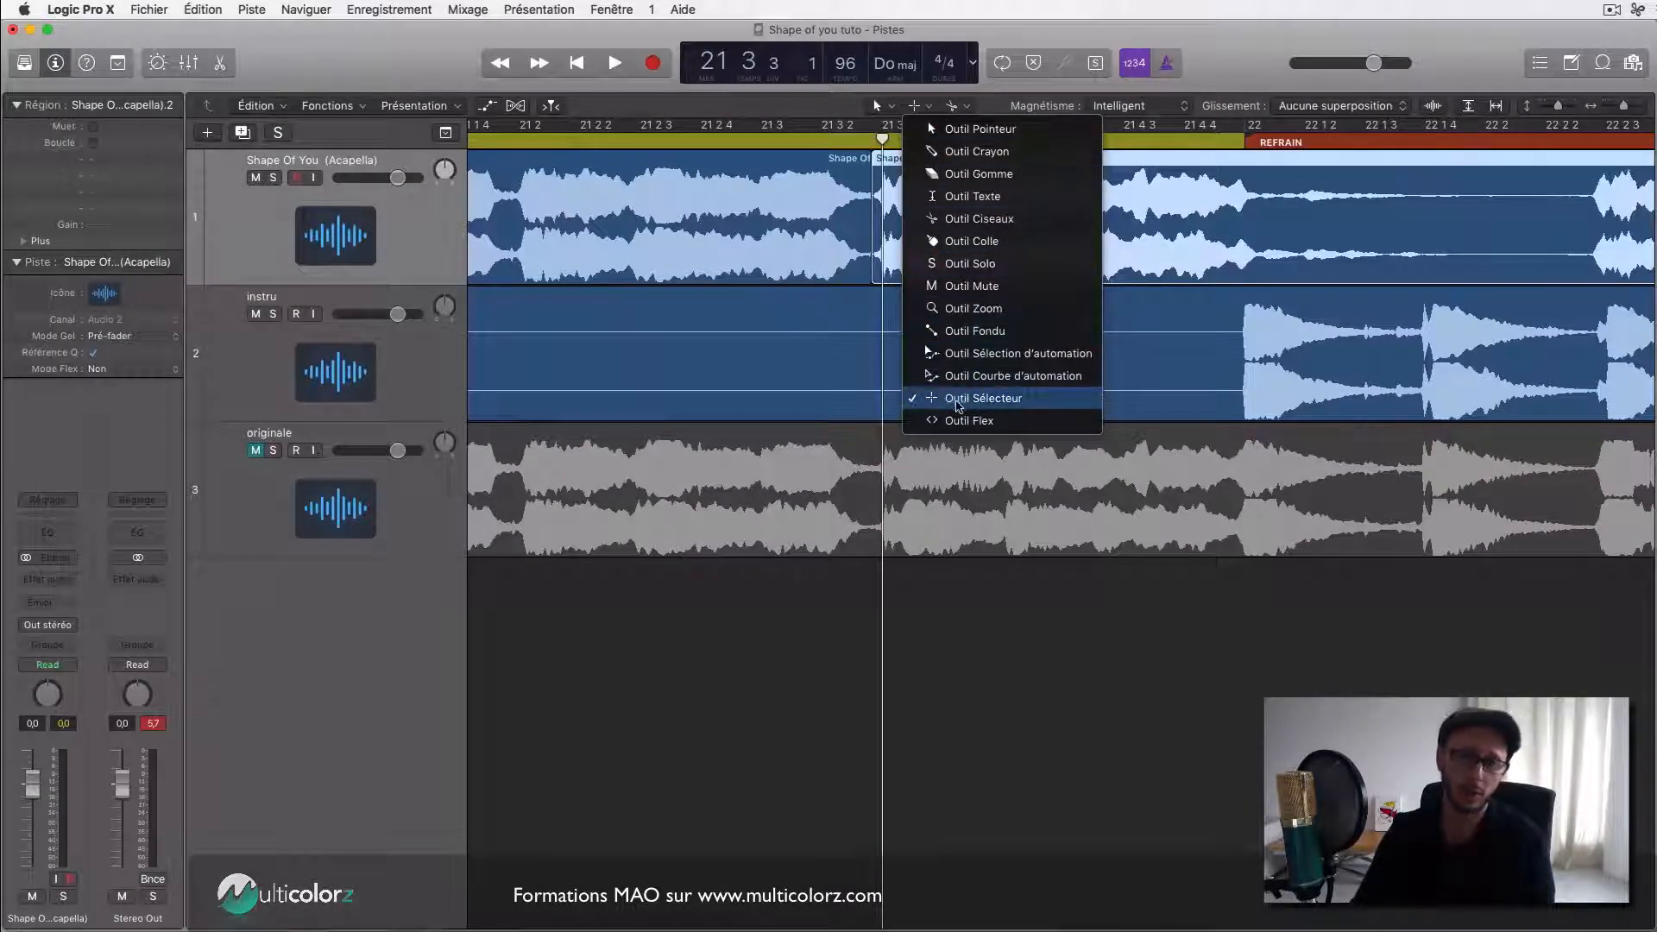
click(930, 109)
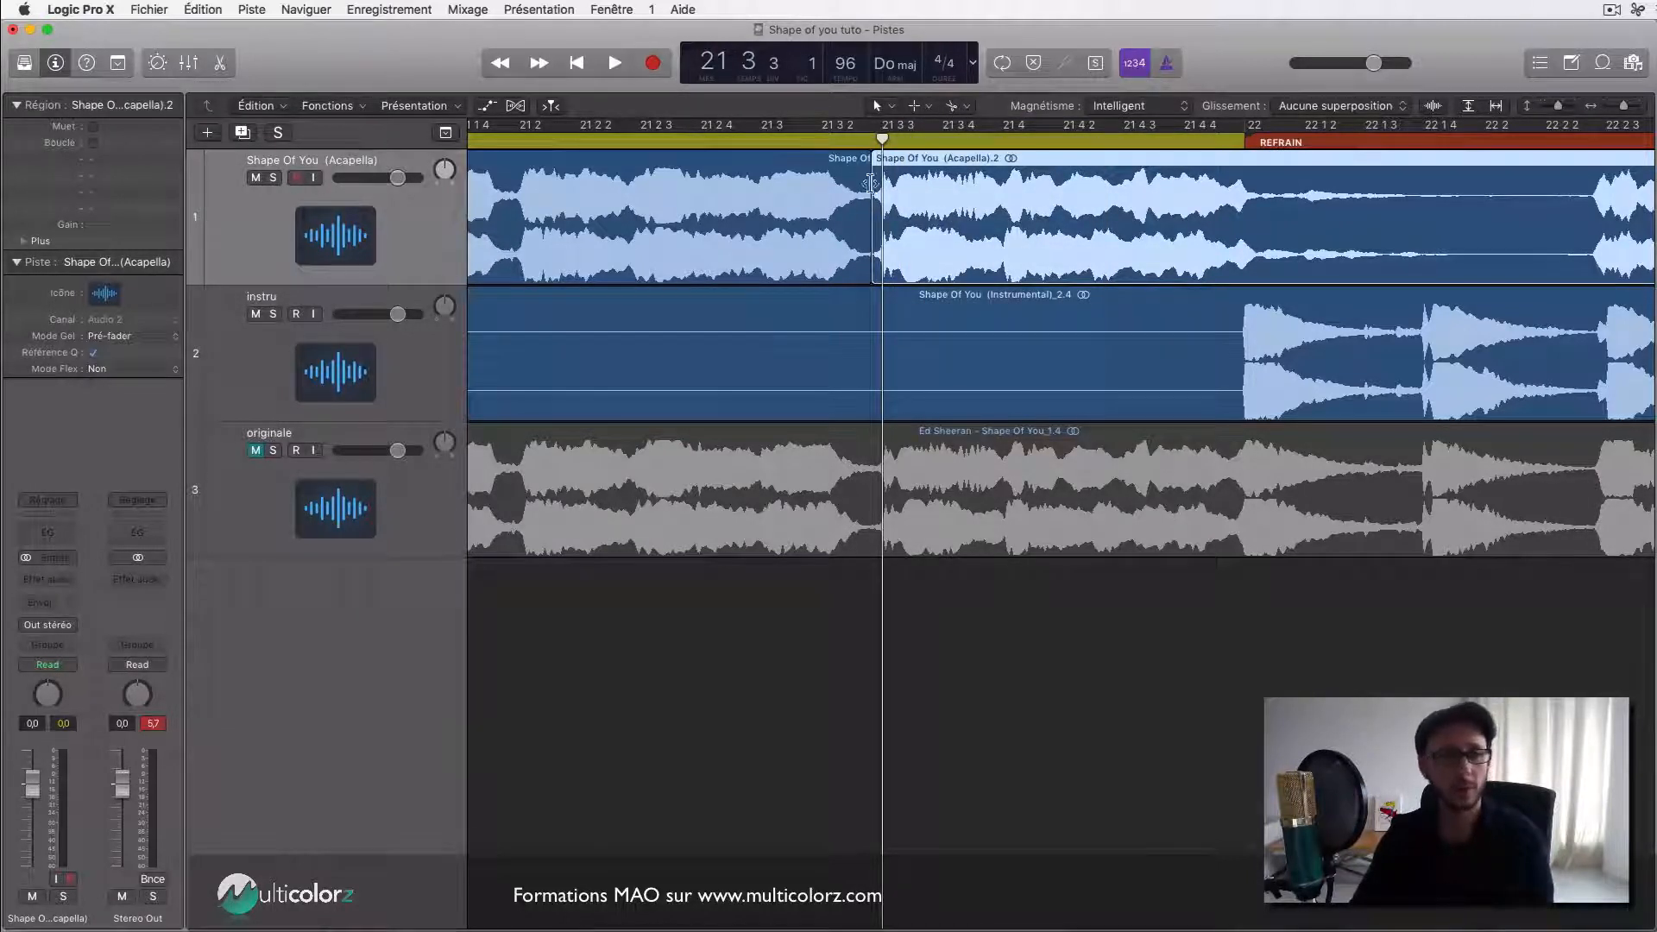
Mute the first acapella region, covering the intro and first verses up to the split at bar 21.
key(super+Left)
key(super+Left)
key(super+Left)
key(super+Left)
key(super+Left)
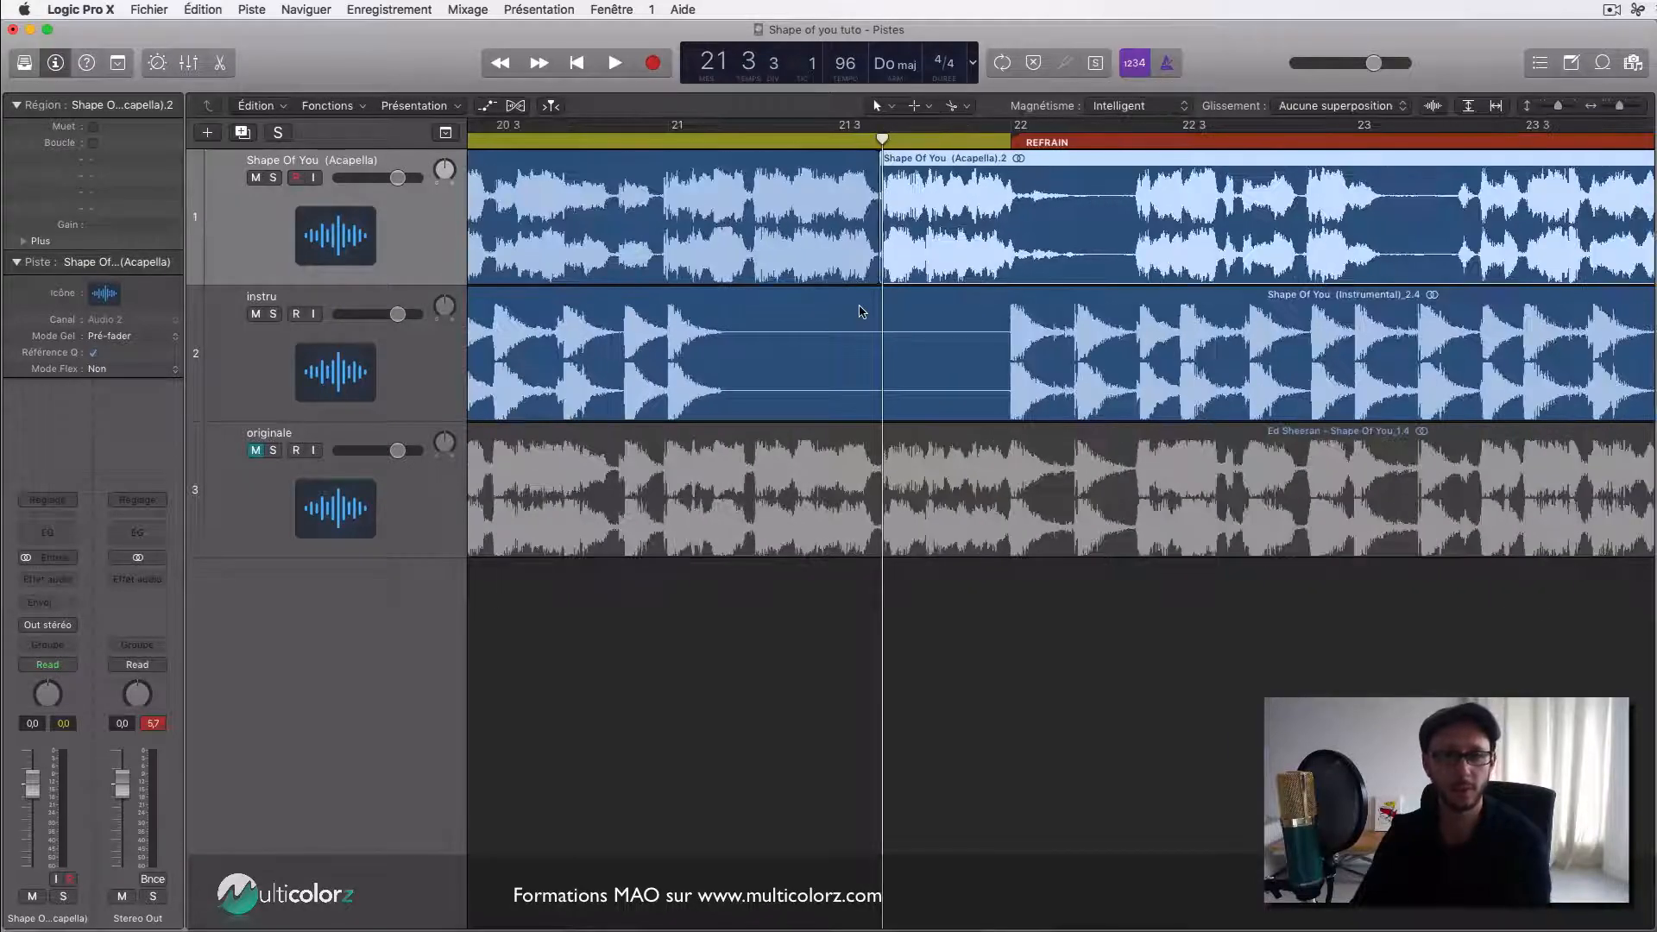
key(super+Left)
key(super+Left)
key(super+Left)
key(super+Left)
key(super+Left)
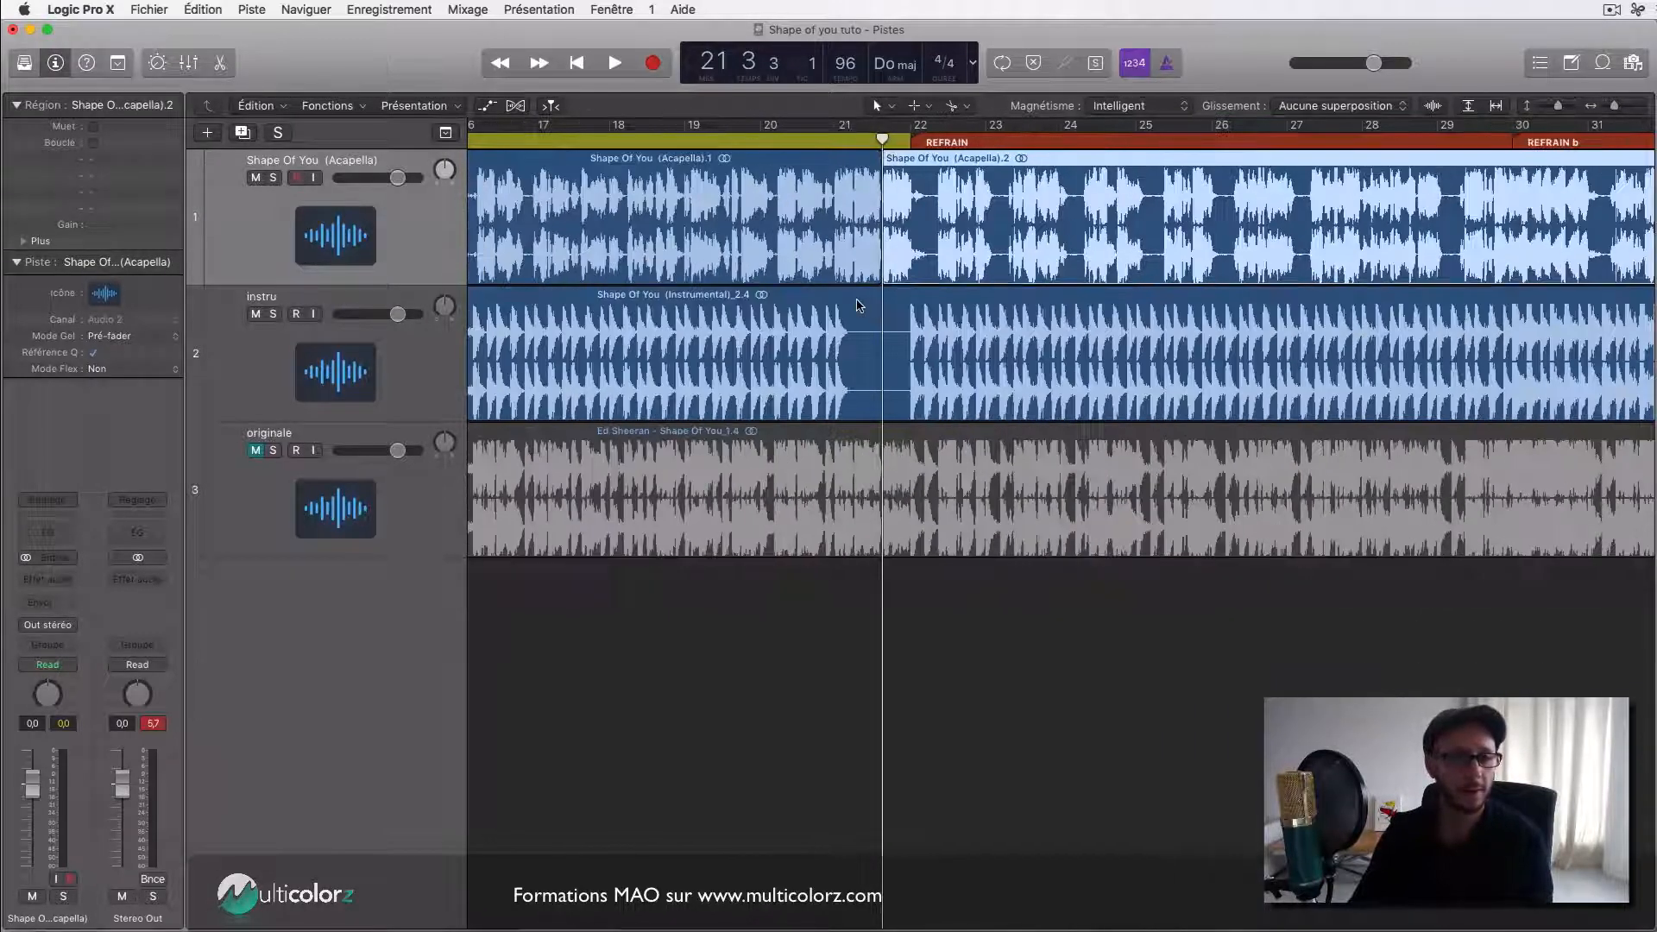
key(super+Left)
key(super+Left)
key(super+Left)
key(super+Left)
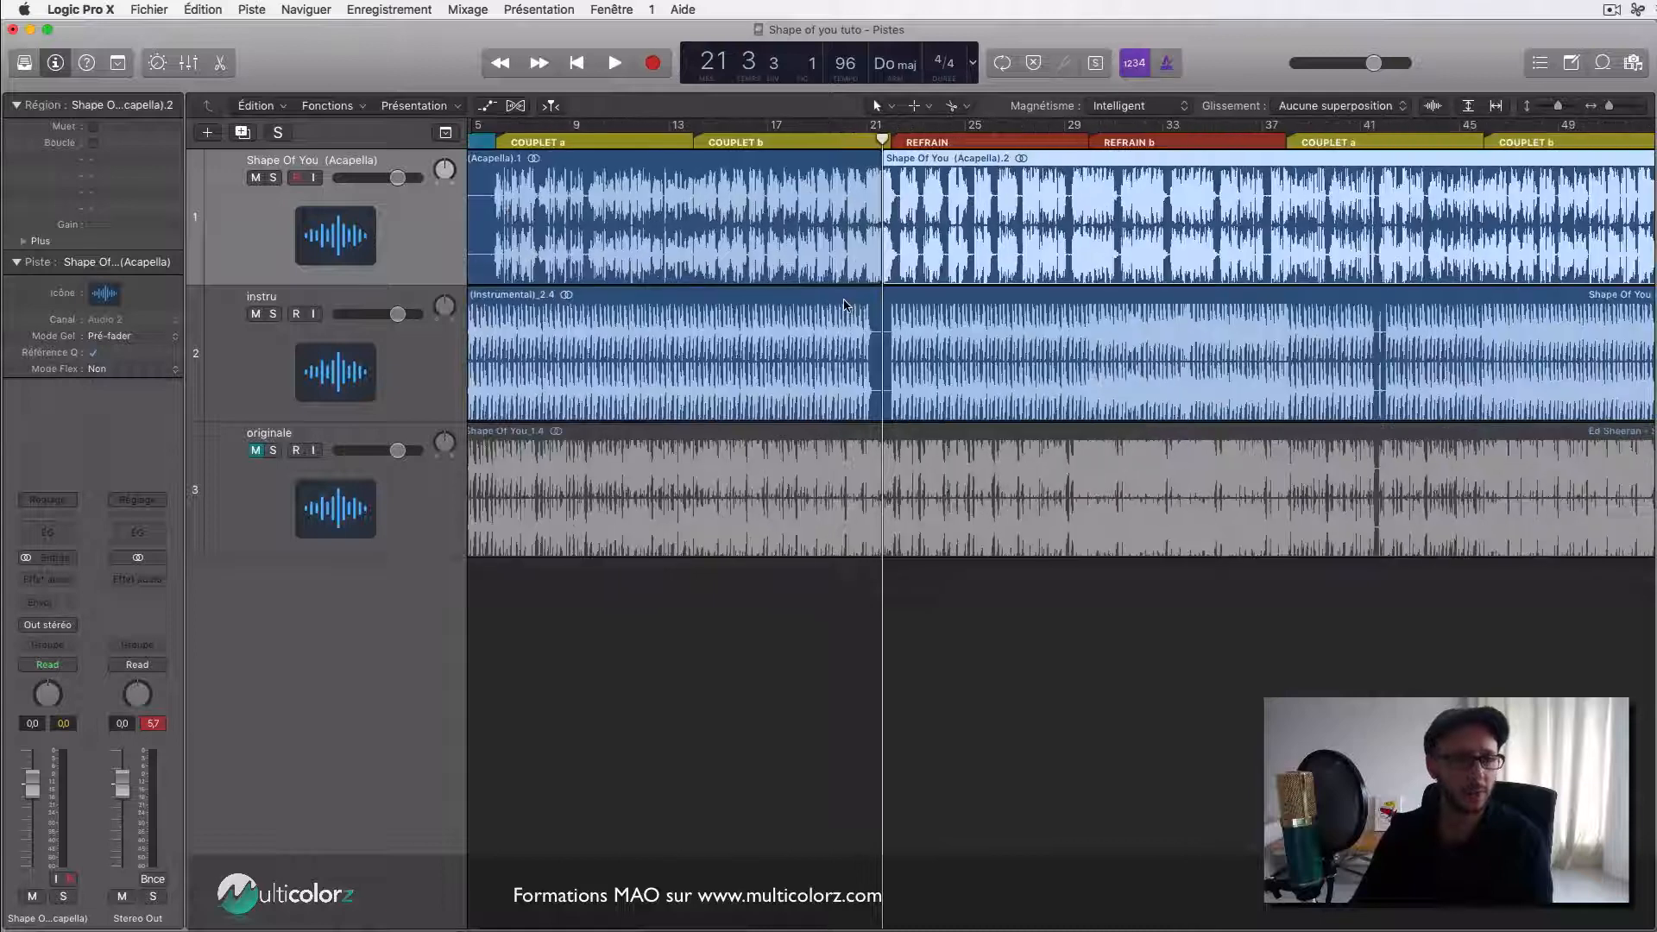
click(801, 259)
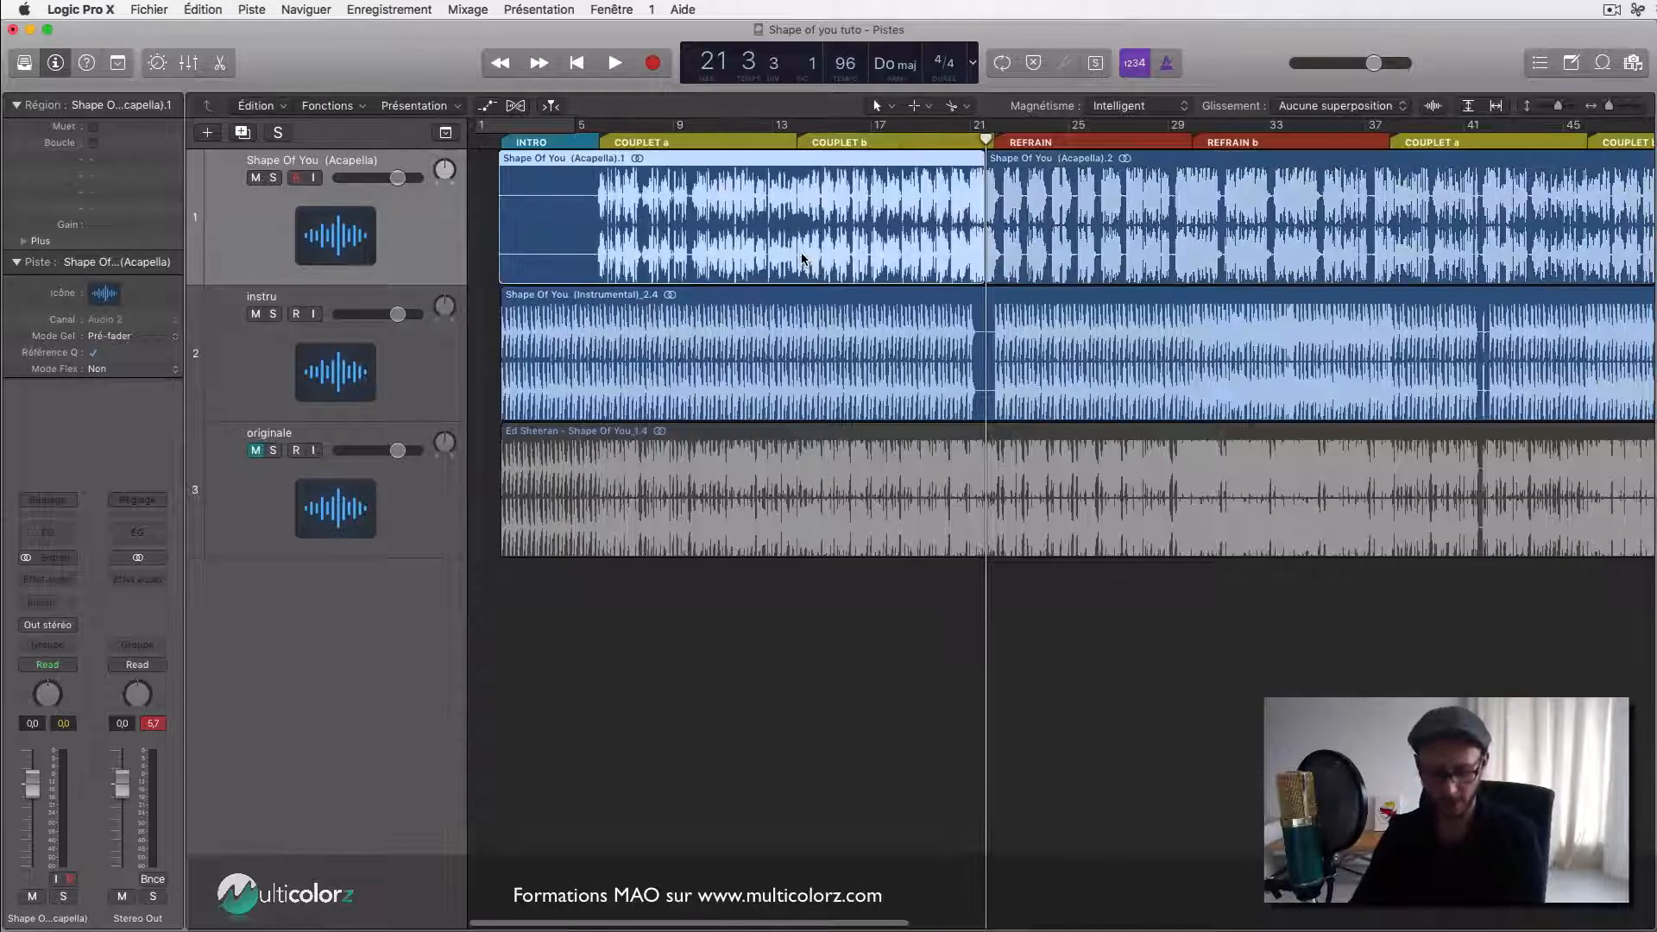
key(ctrl+m)
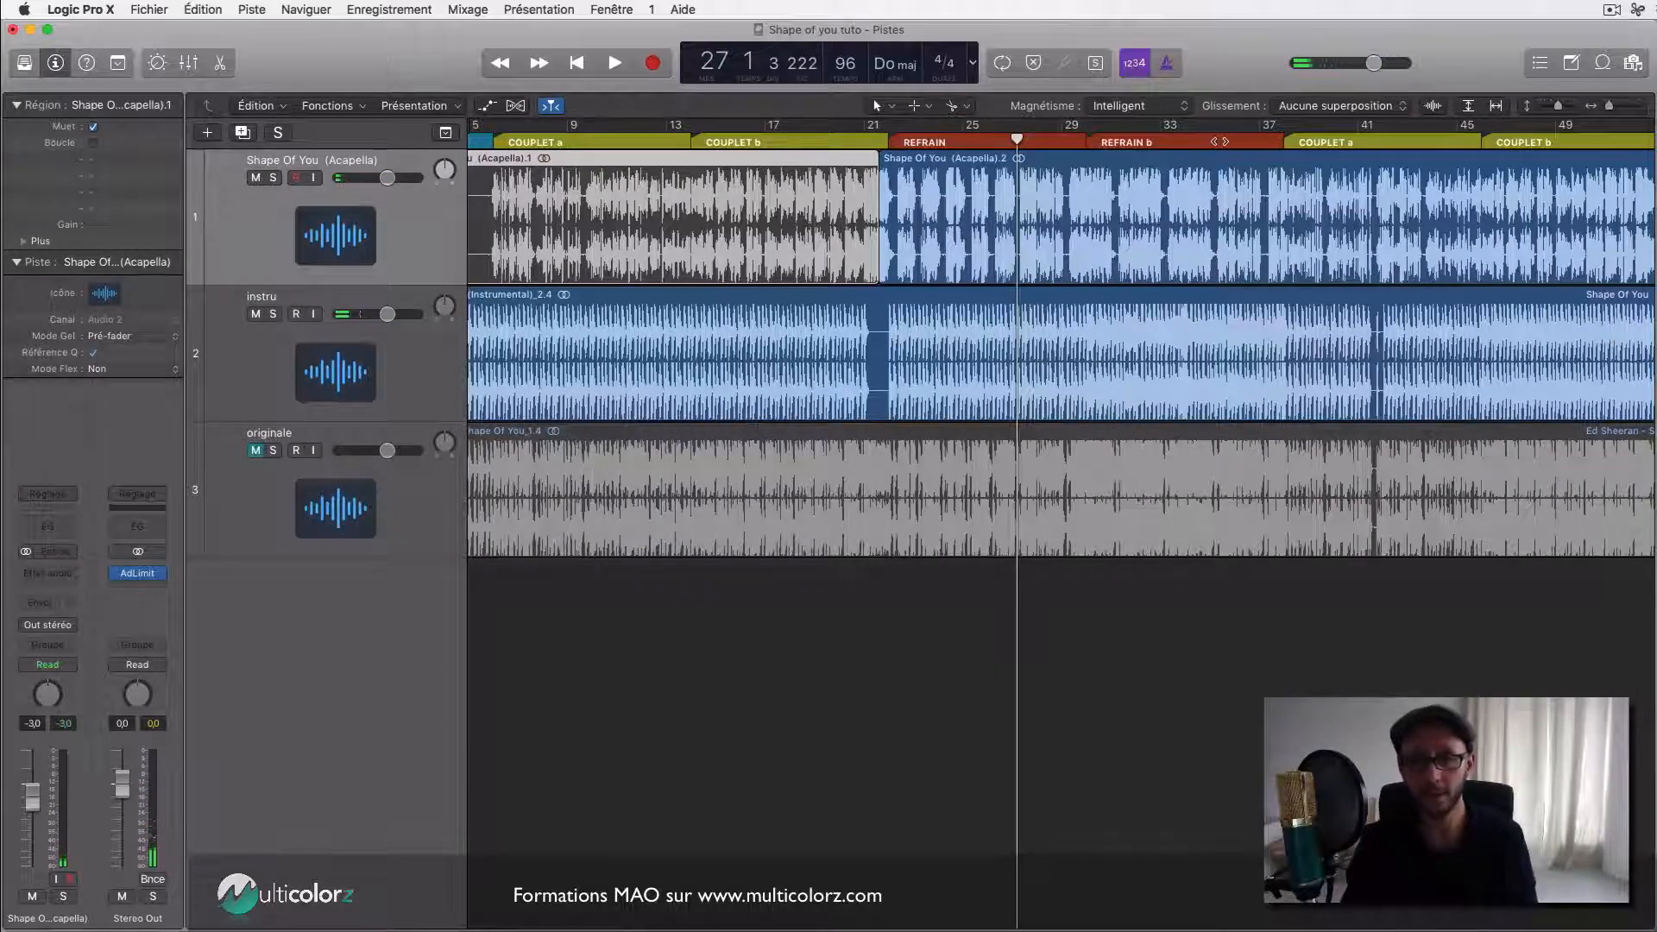
Play from REFRAIN b at about bar 35 into COUPLET a, then place the playhead at 37 2.
double_click(1220, 142)
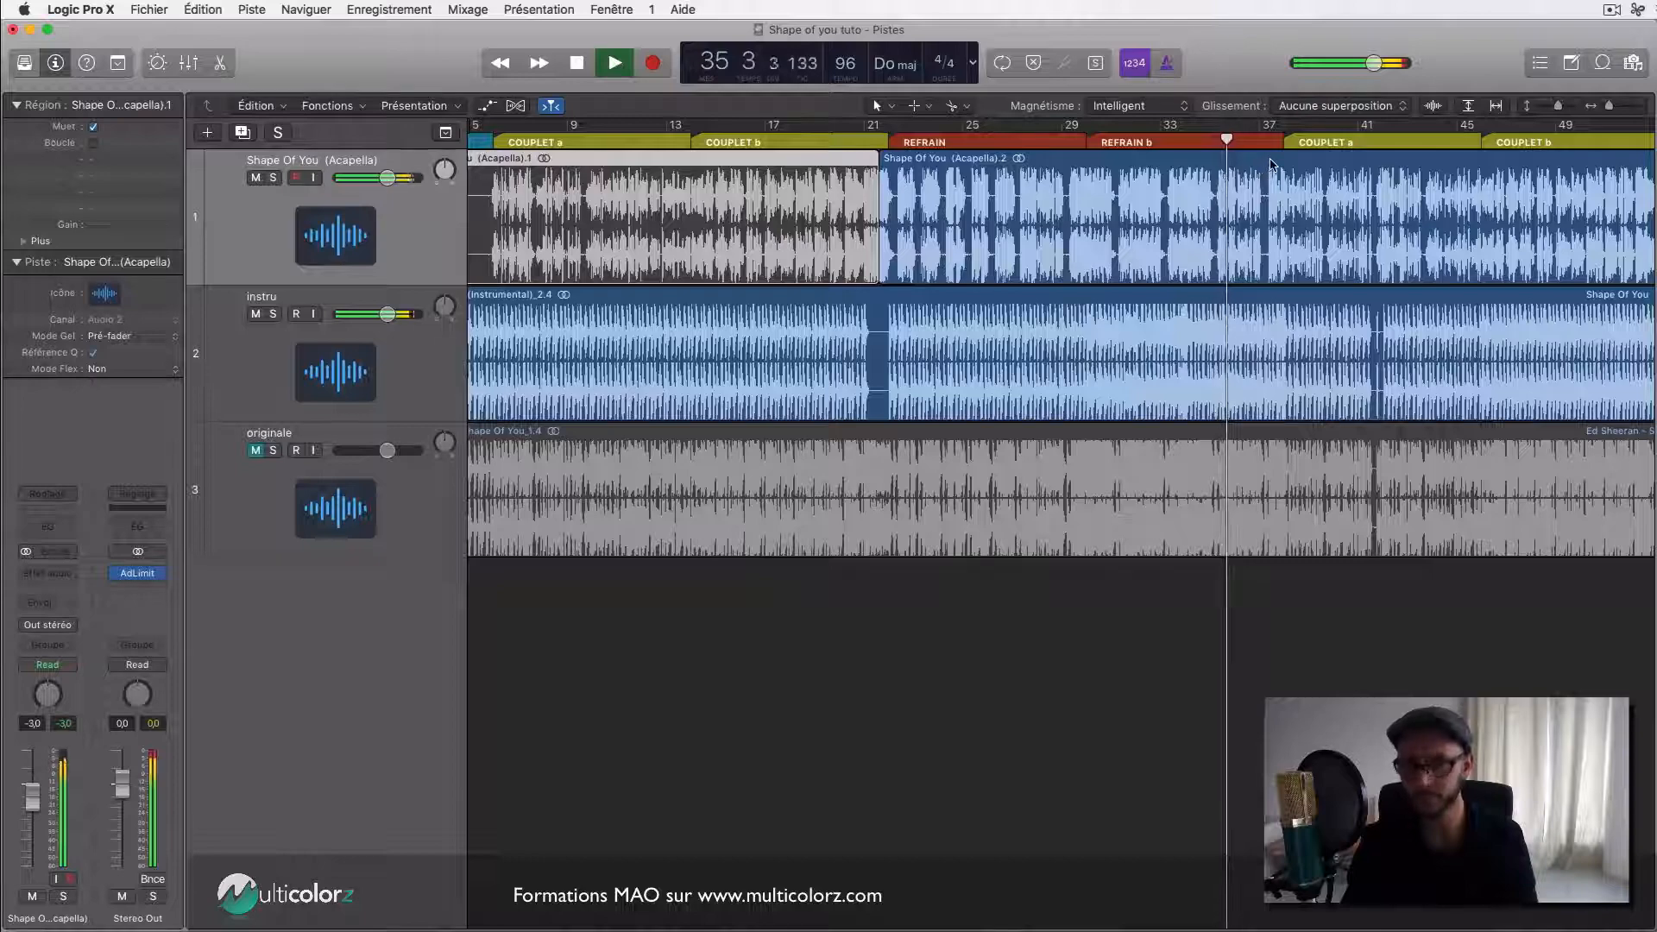
scroll(1279, 186, up, 1)
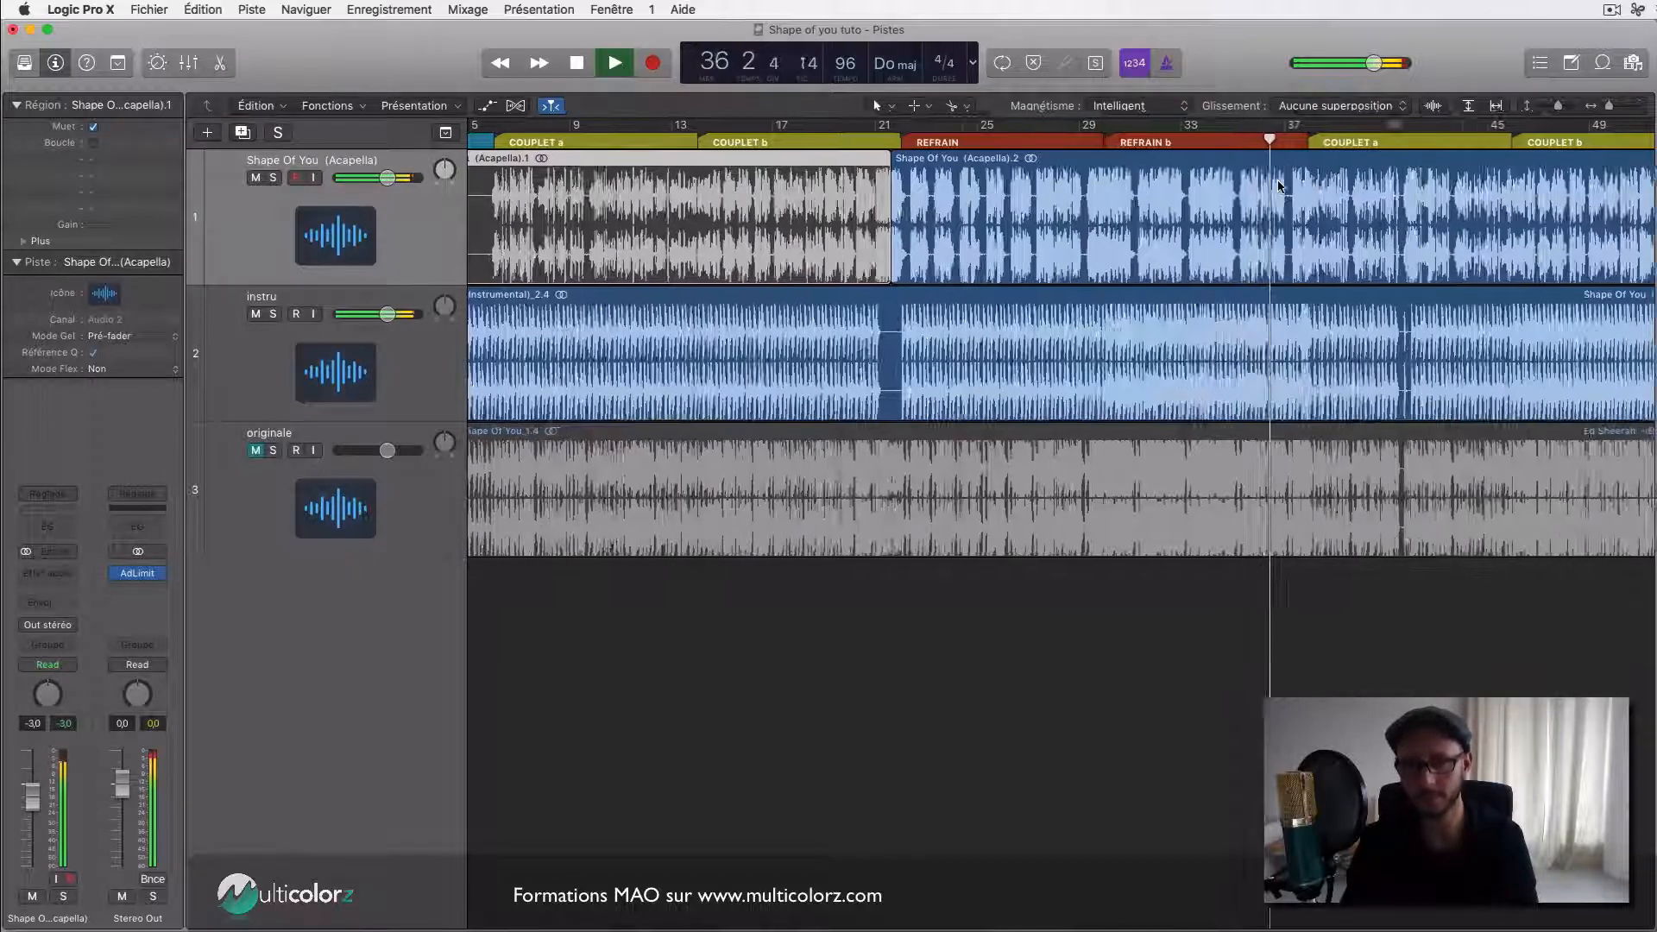
scroll(1278, 182, up, 3)
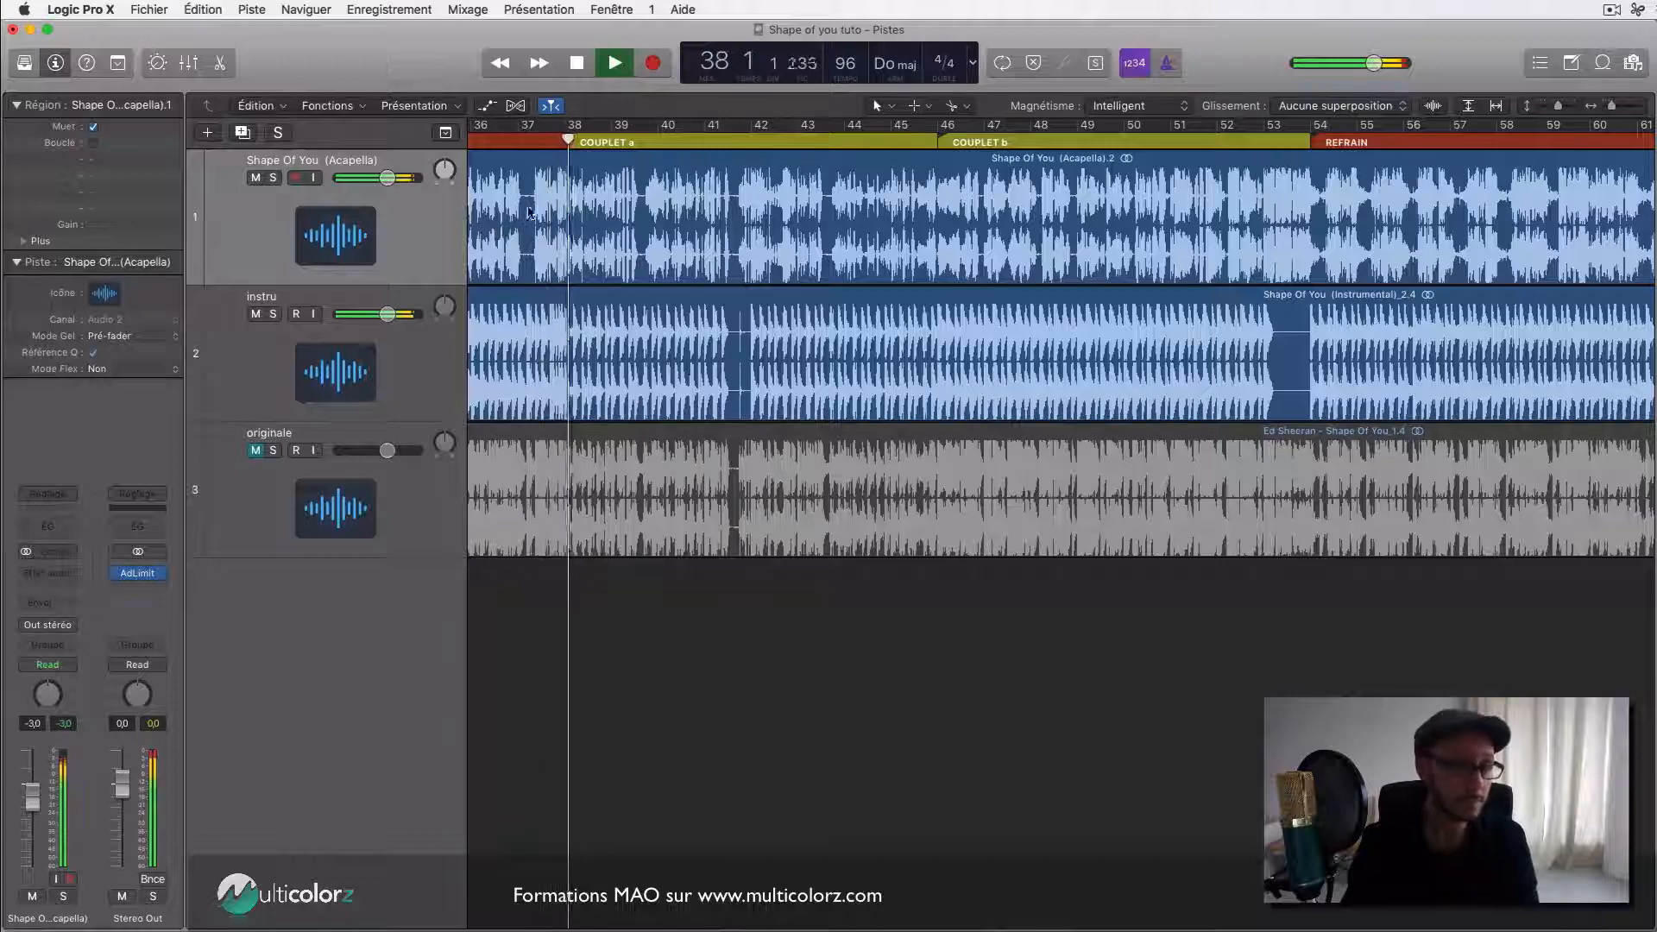
key(space)
click(537, 149)
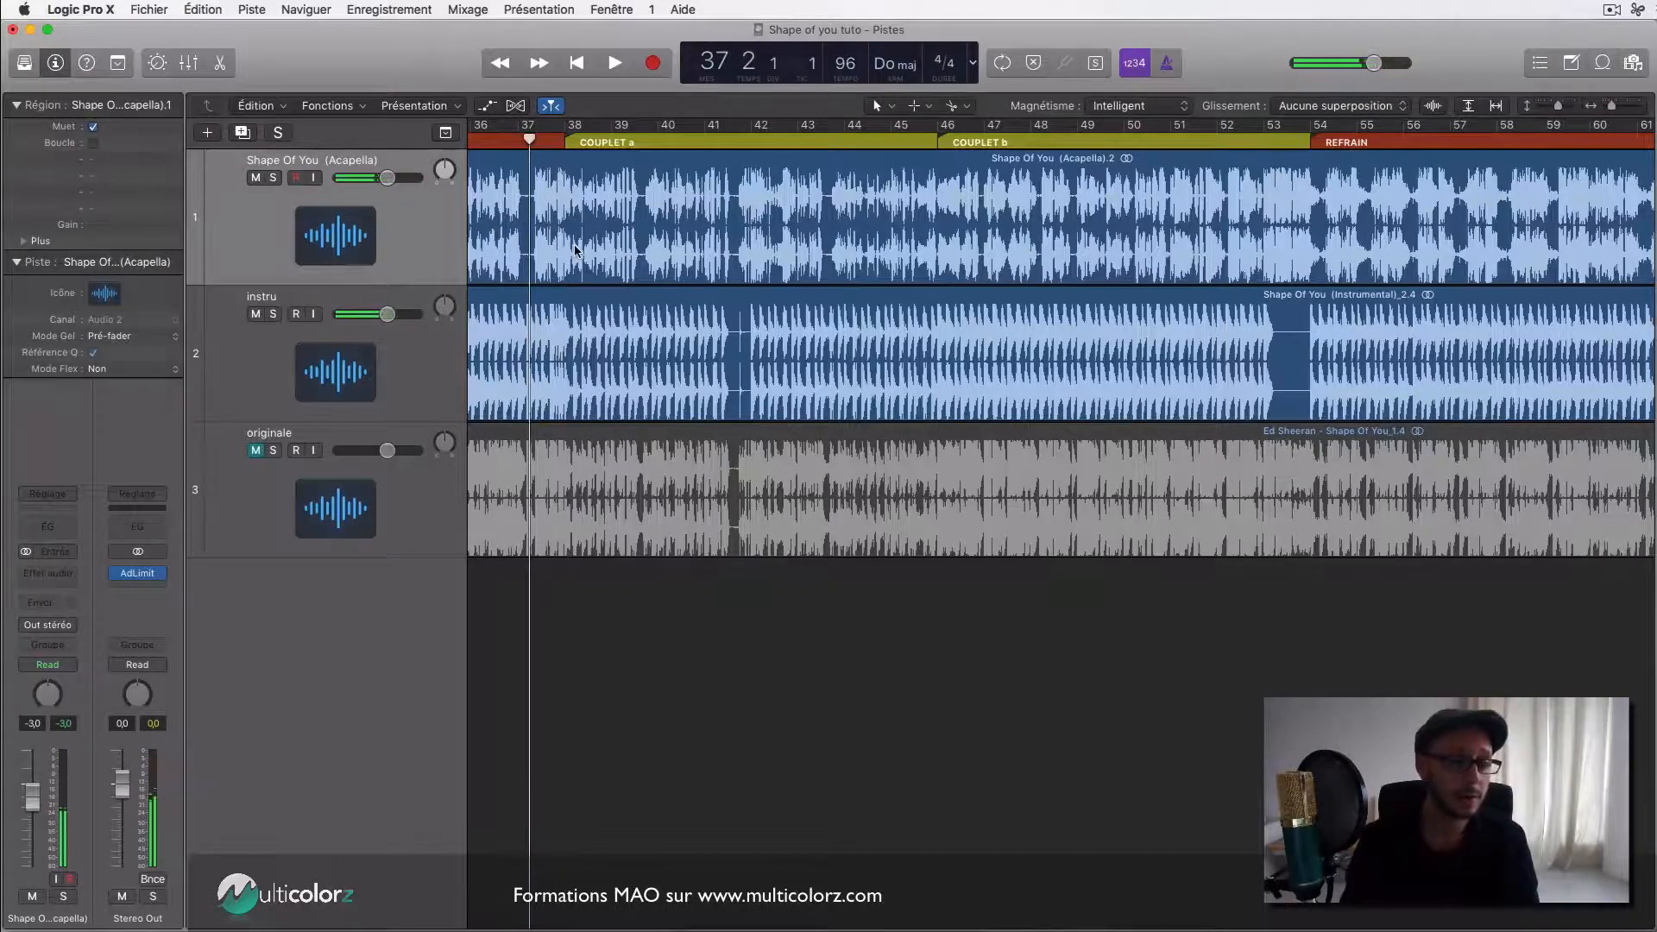
Listen to the vocal pickup into the second COUPLET a and split the acapella region at 37 2, before it starts.
key(super+Right)
key(super+Right)
key(super+Right)
key(super+Right)
key(super+Right)
key(super+Right)
key(super+Right)
key(super+Right)
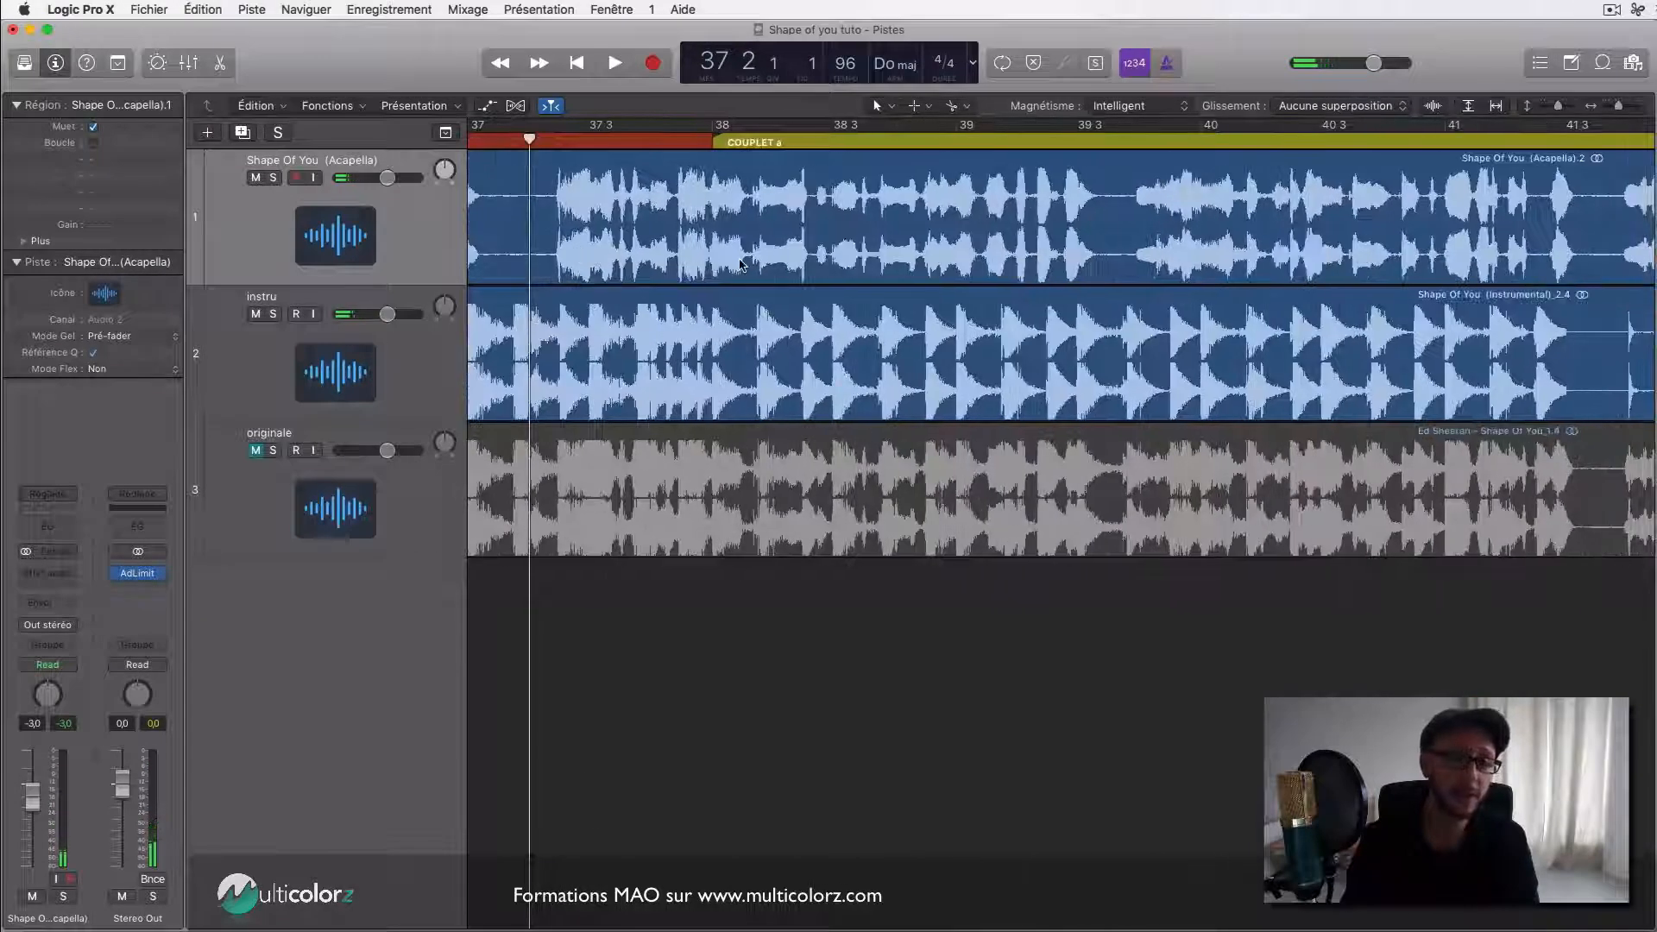
key(space)
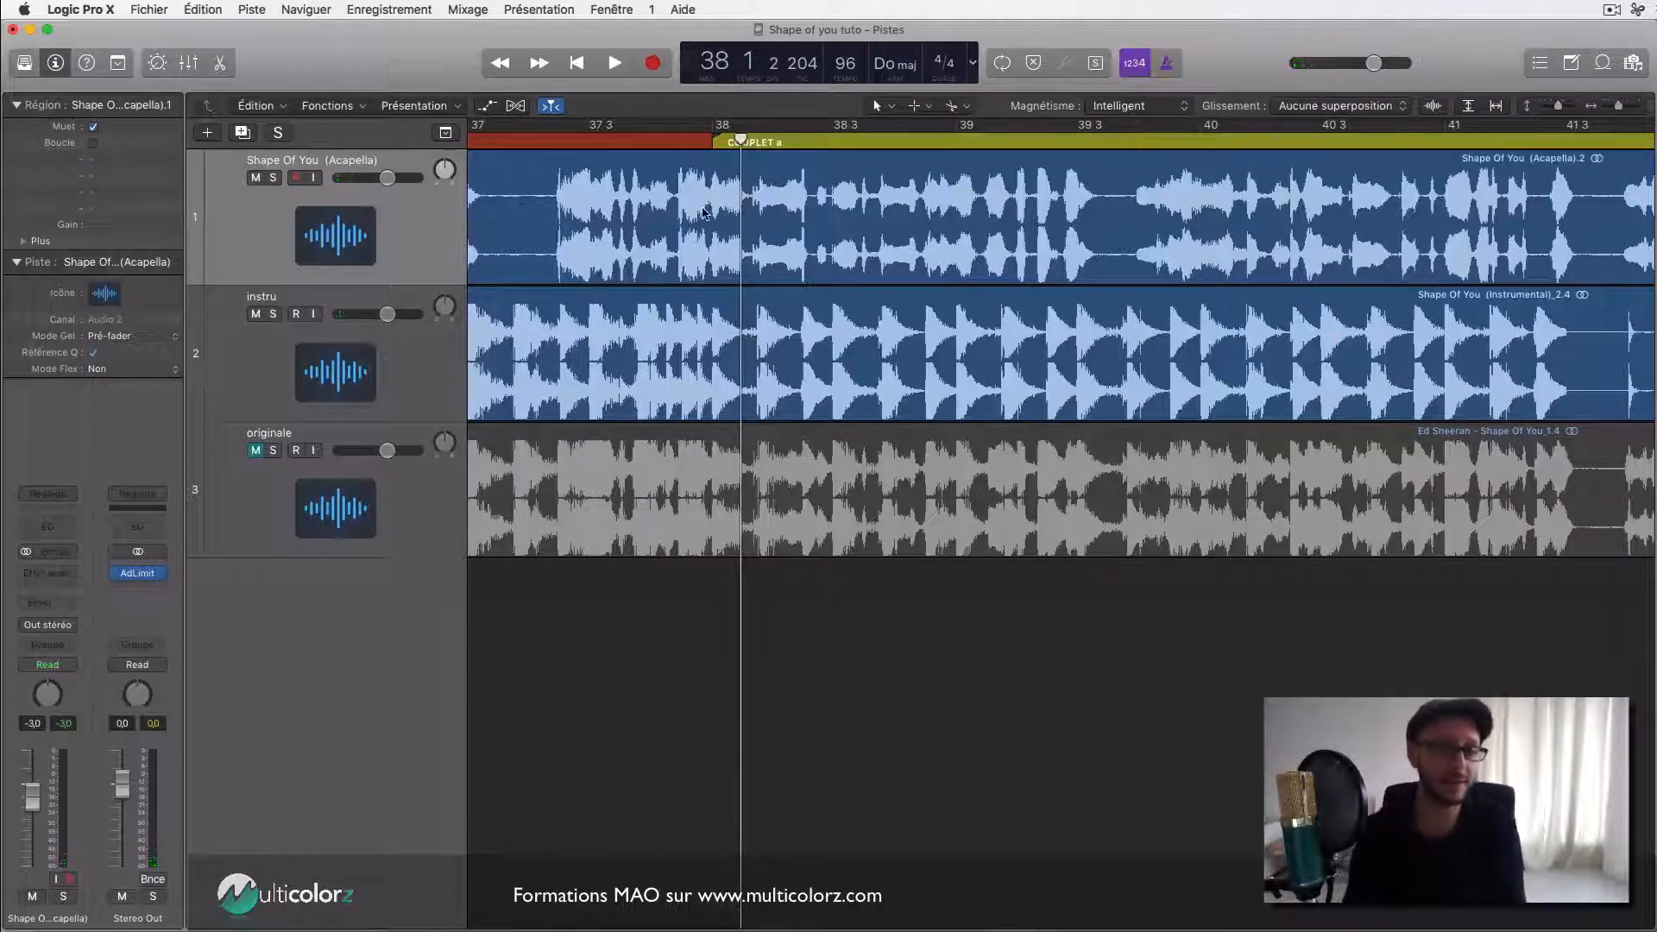
click(531, 205)
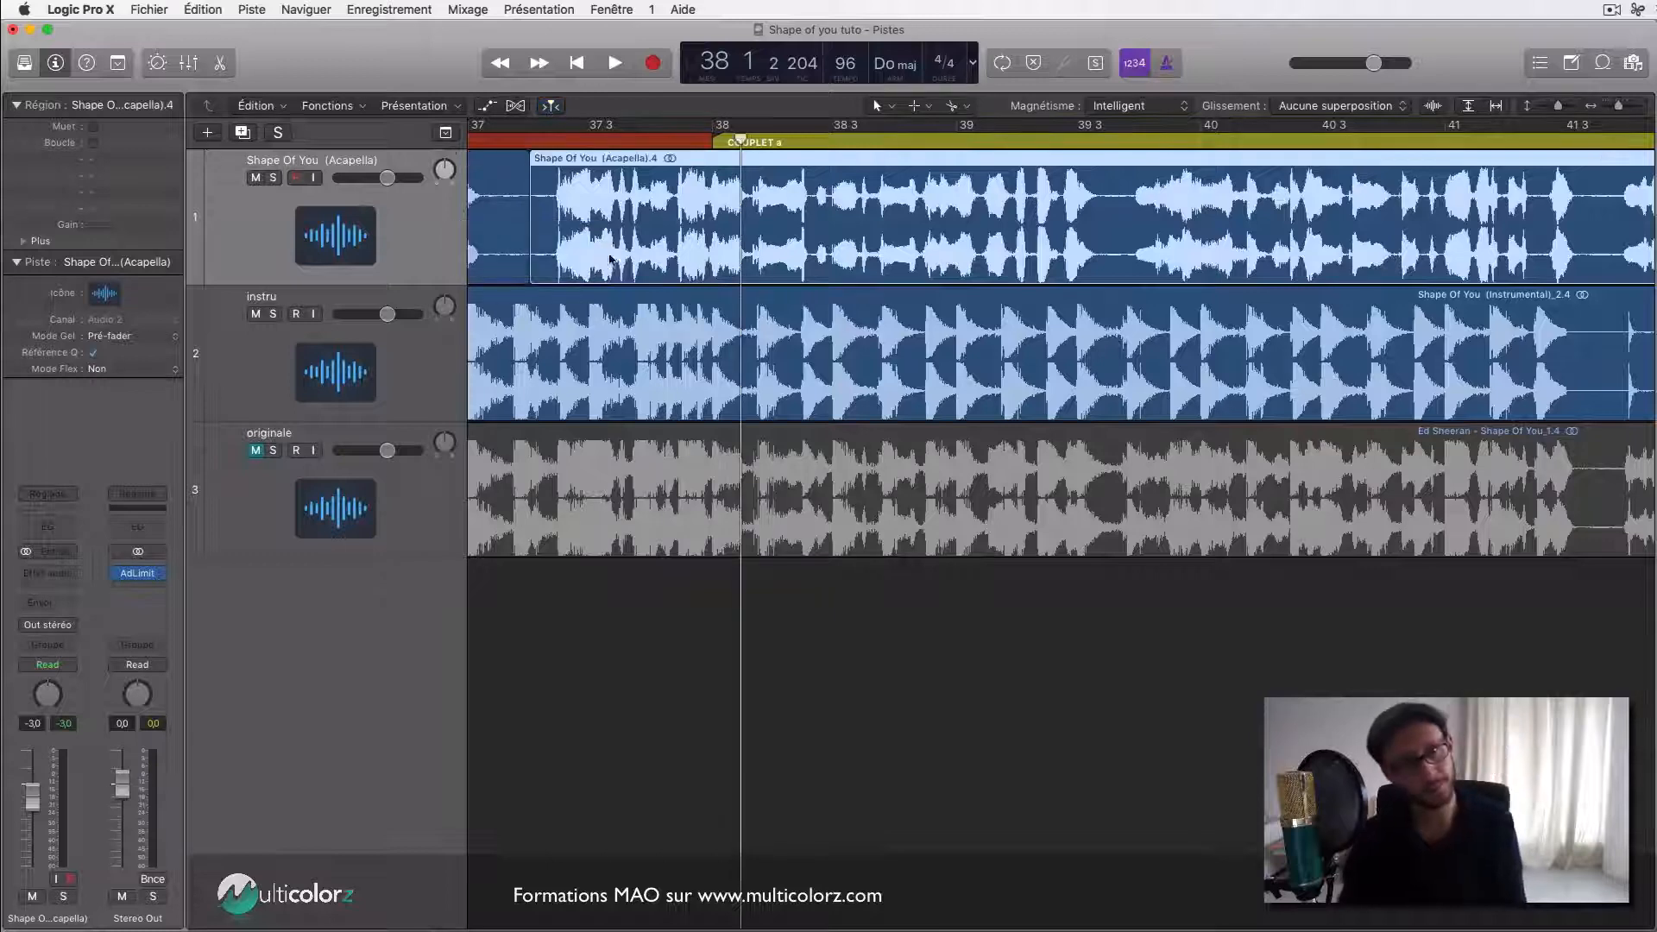
key(super+Left)
key(super+Left)
key(super+Left)
key(super+Left)
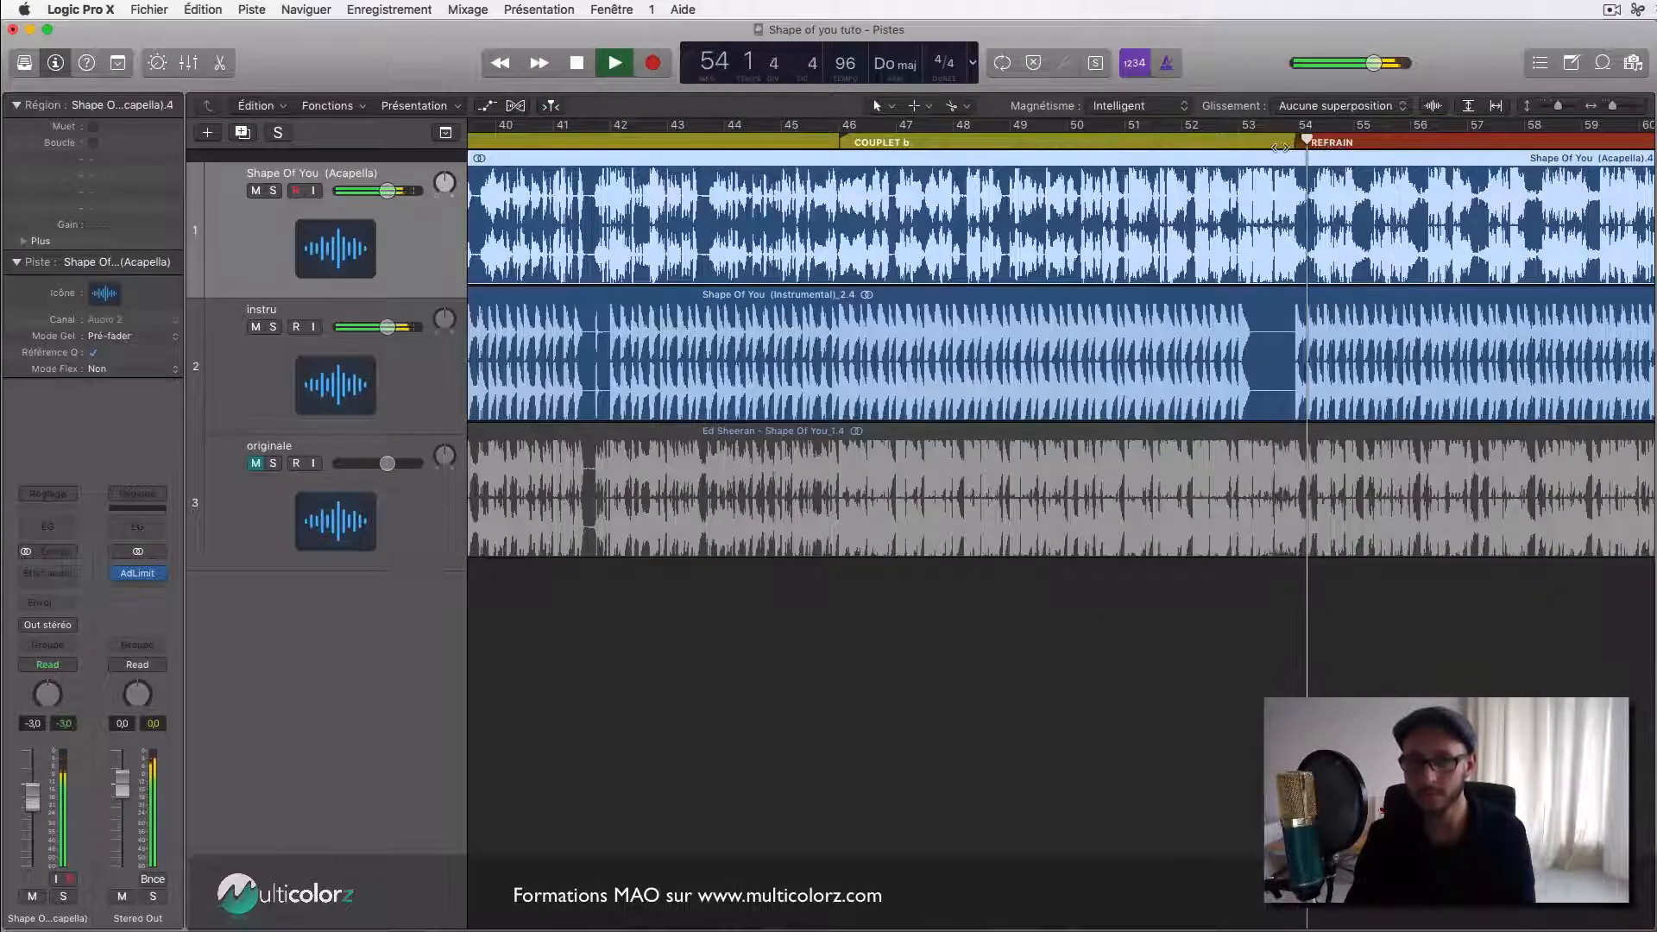
Stop playback at the second REFRAIN and split the acapella region in the vocal gap just before 53 3 3.
key(space)
click(1267, 131)
key(super+Right)
key(super+Right)
key(super+Right)
key(super+Right)
key(super+Right)
key(super+Right)
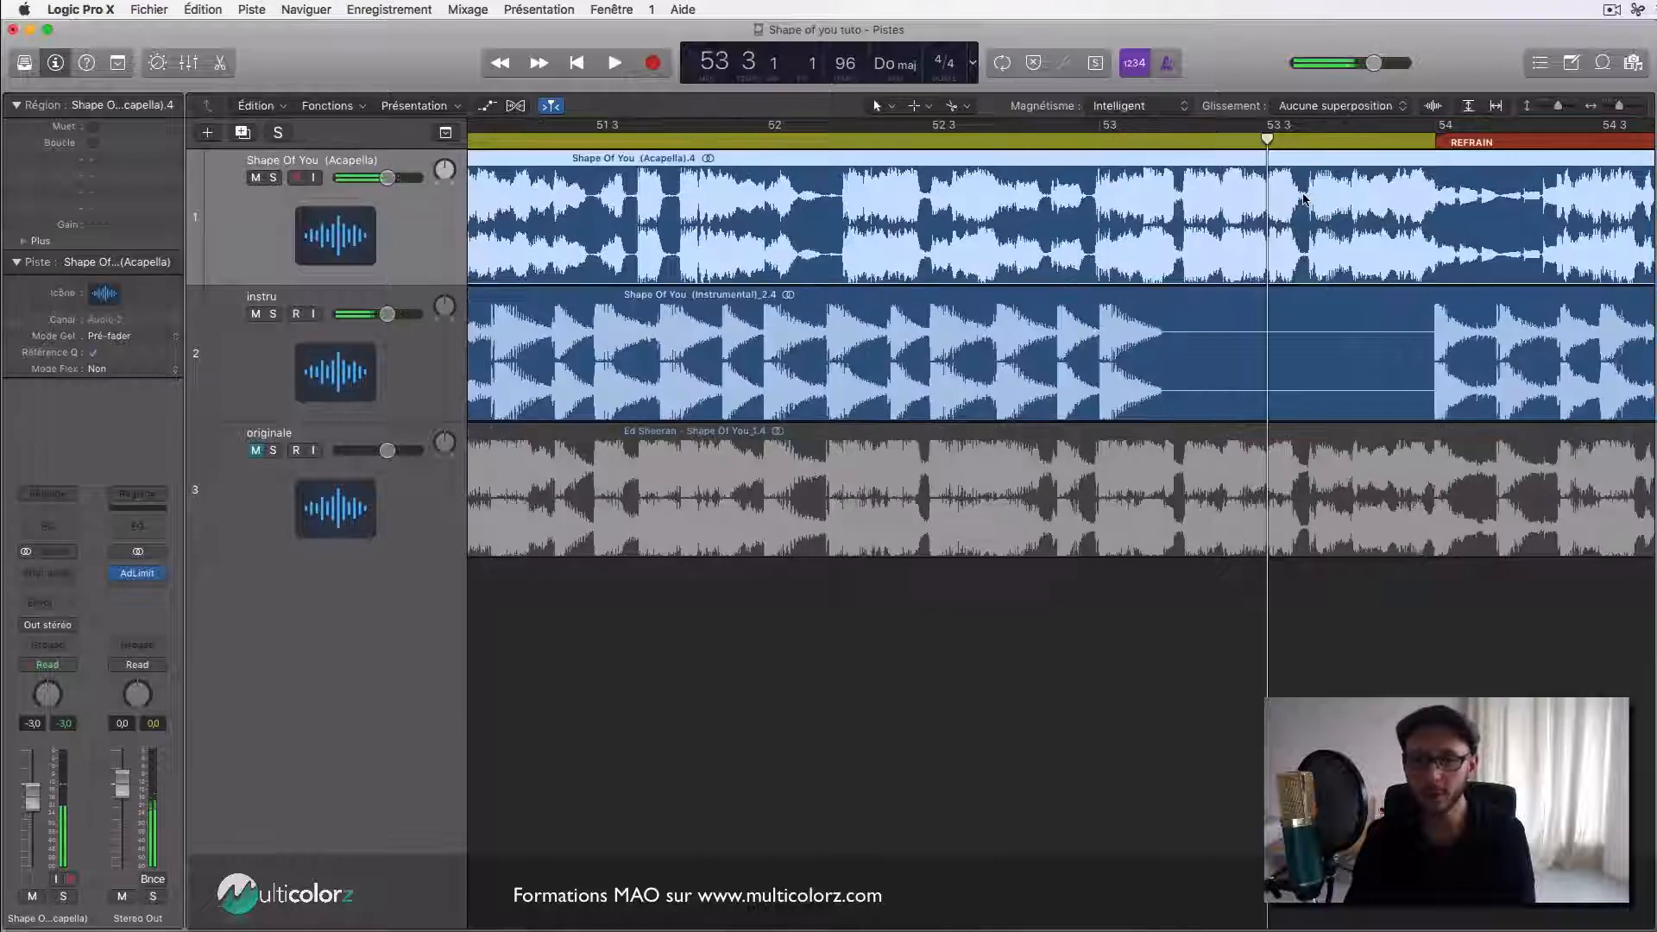
key(super+Right)
key(super+Right)
key(super+Right)
key(super+Right)
key(super+Right)
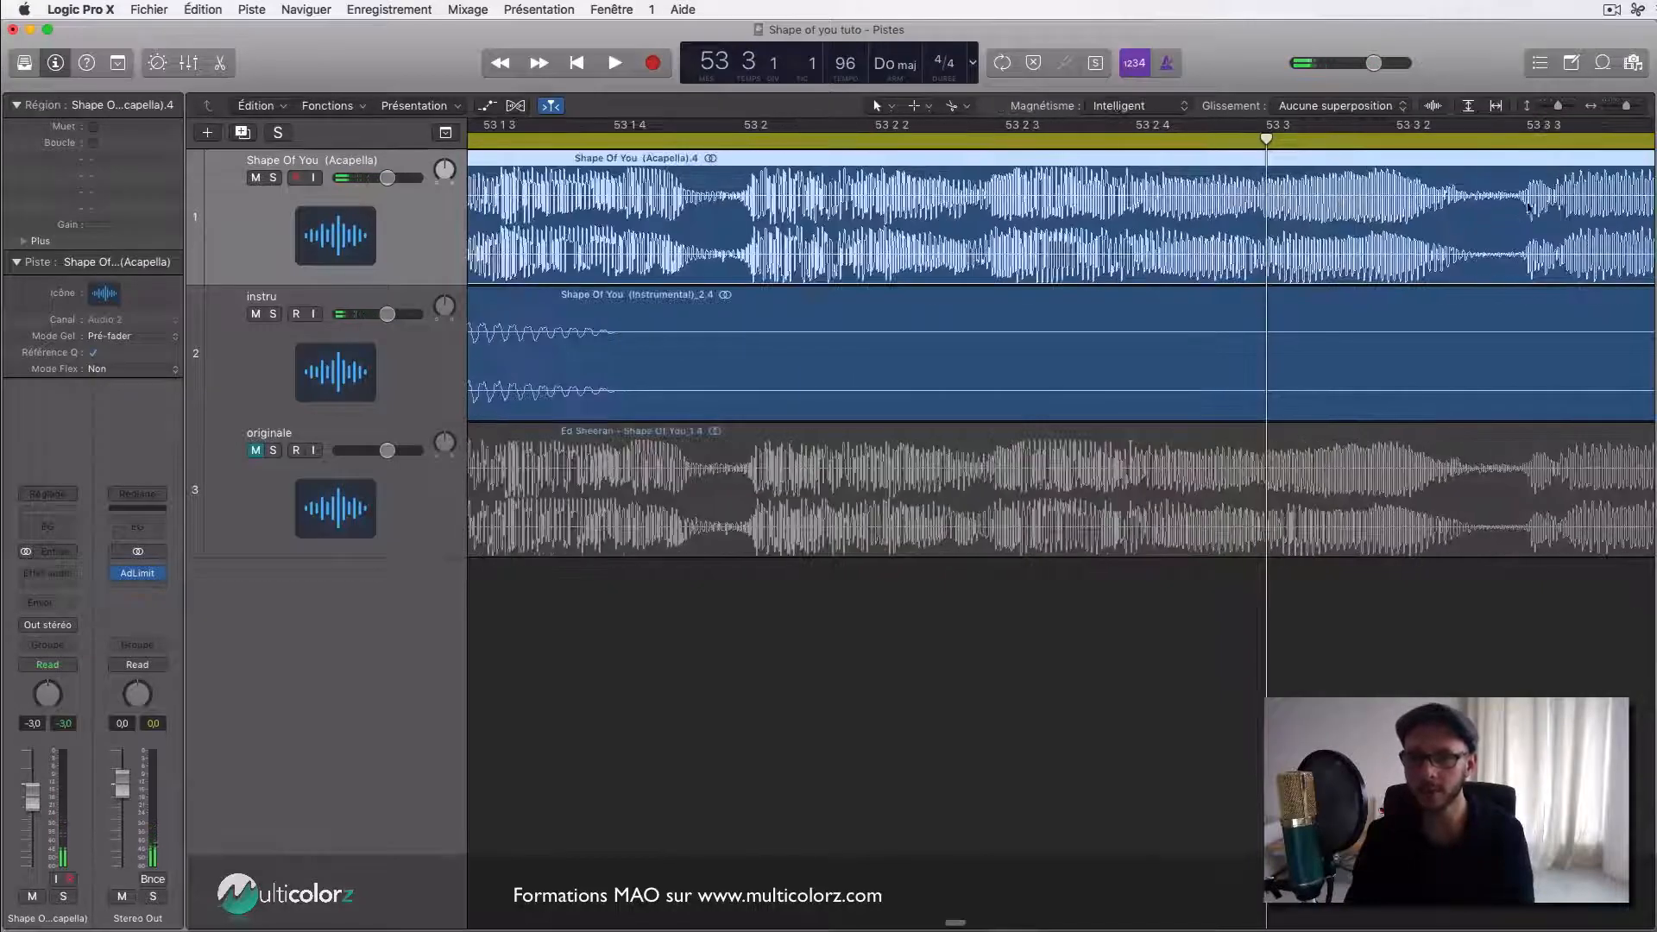
click(1528, 207)
key(super+Left)
key(super+Left)
key(super+Left)
key(super+Left)
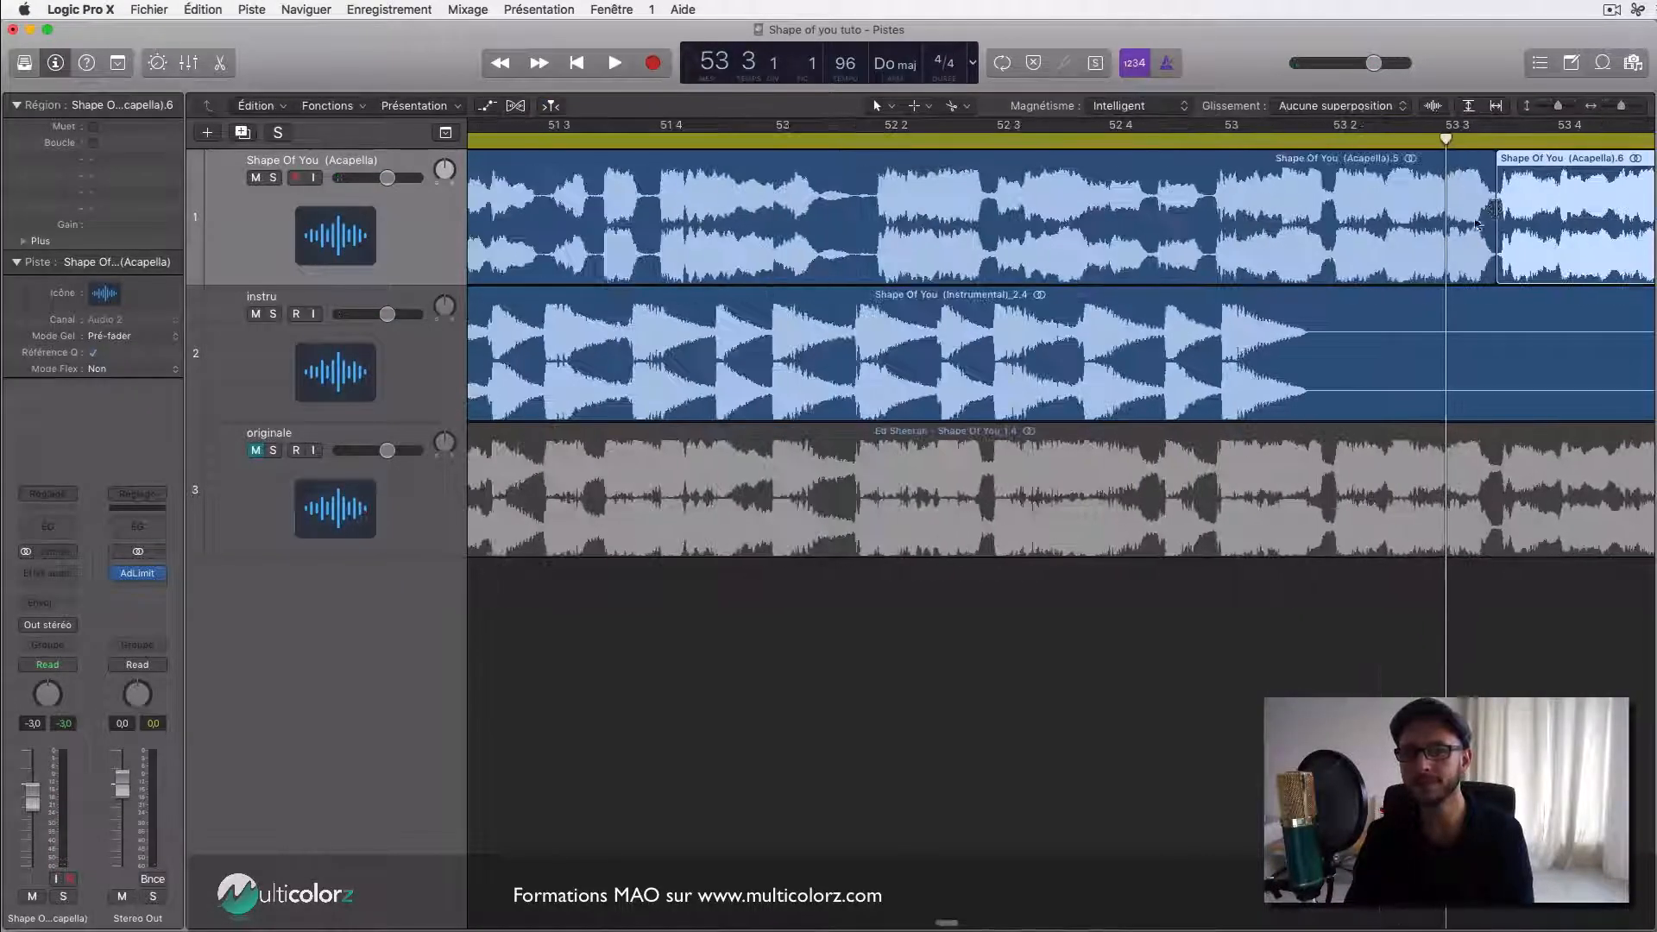
key(super+Left)
key(super+Left)
key(super+Left)
key(super+Left)
key(super+Left)
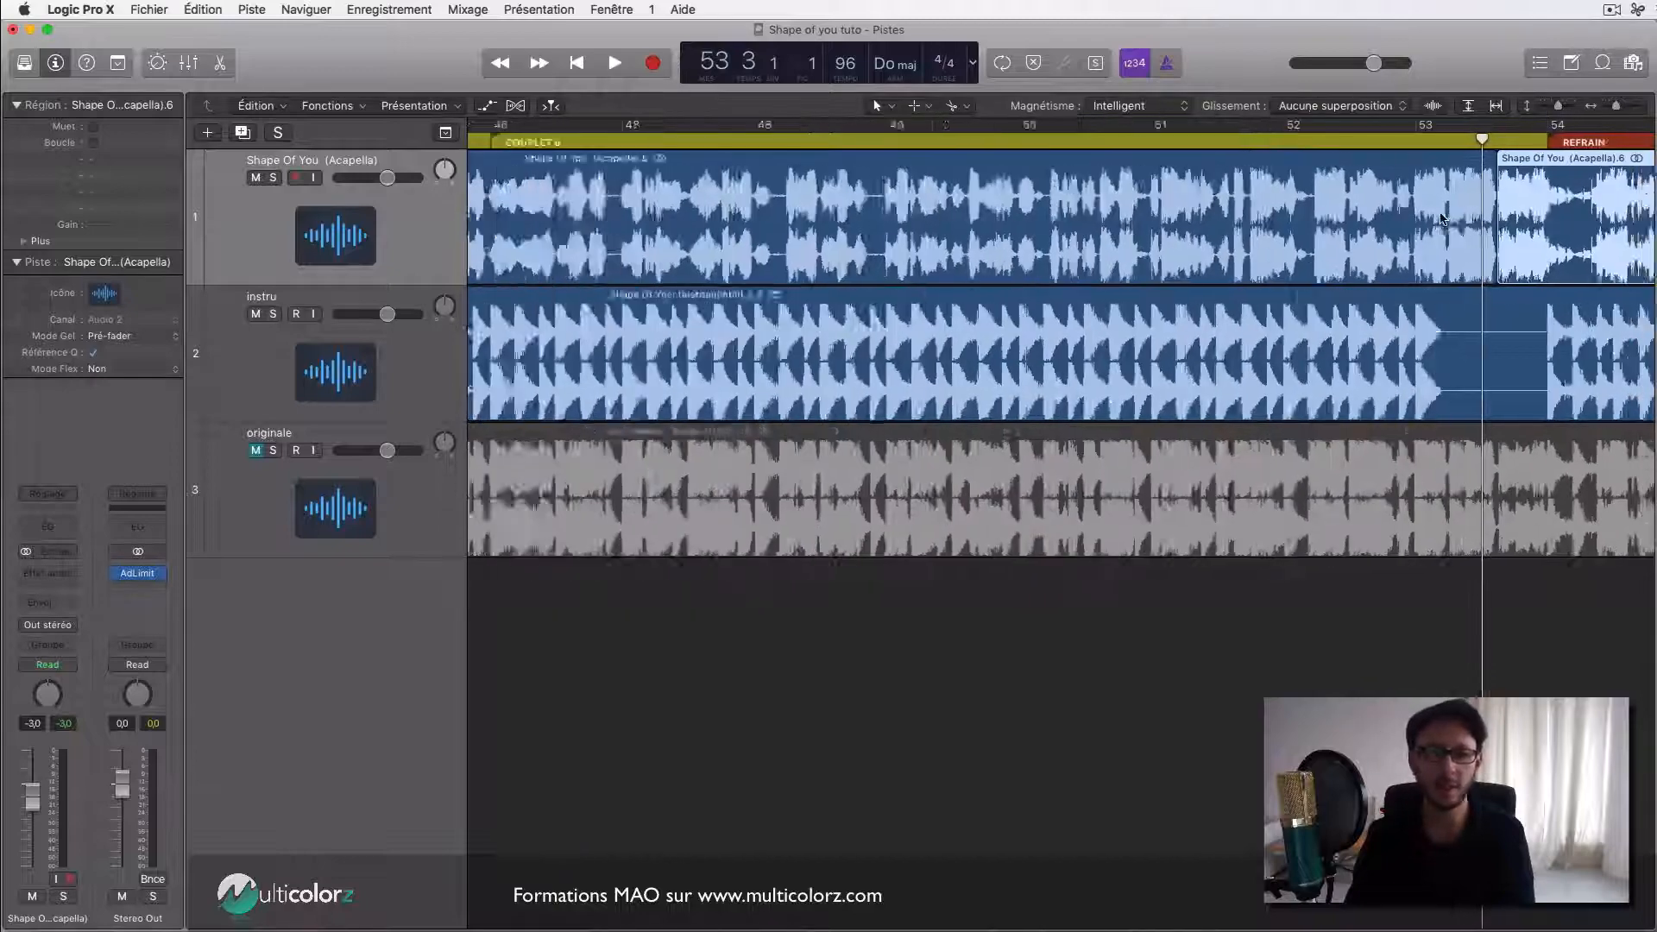
Mute the acapella region over the second COUPLET a and COUPLET b, from the split at 37 2 to the split before REFRAIN.
key(super+Left)
key(super+Left)
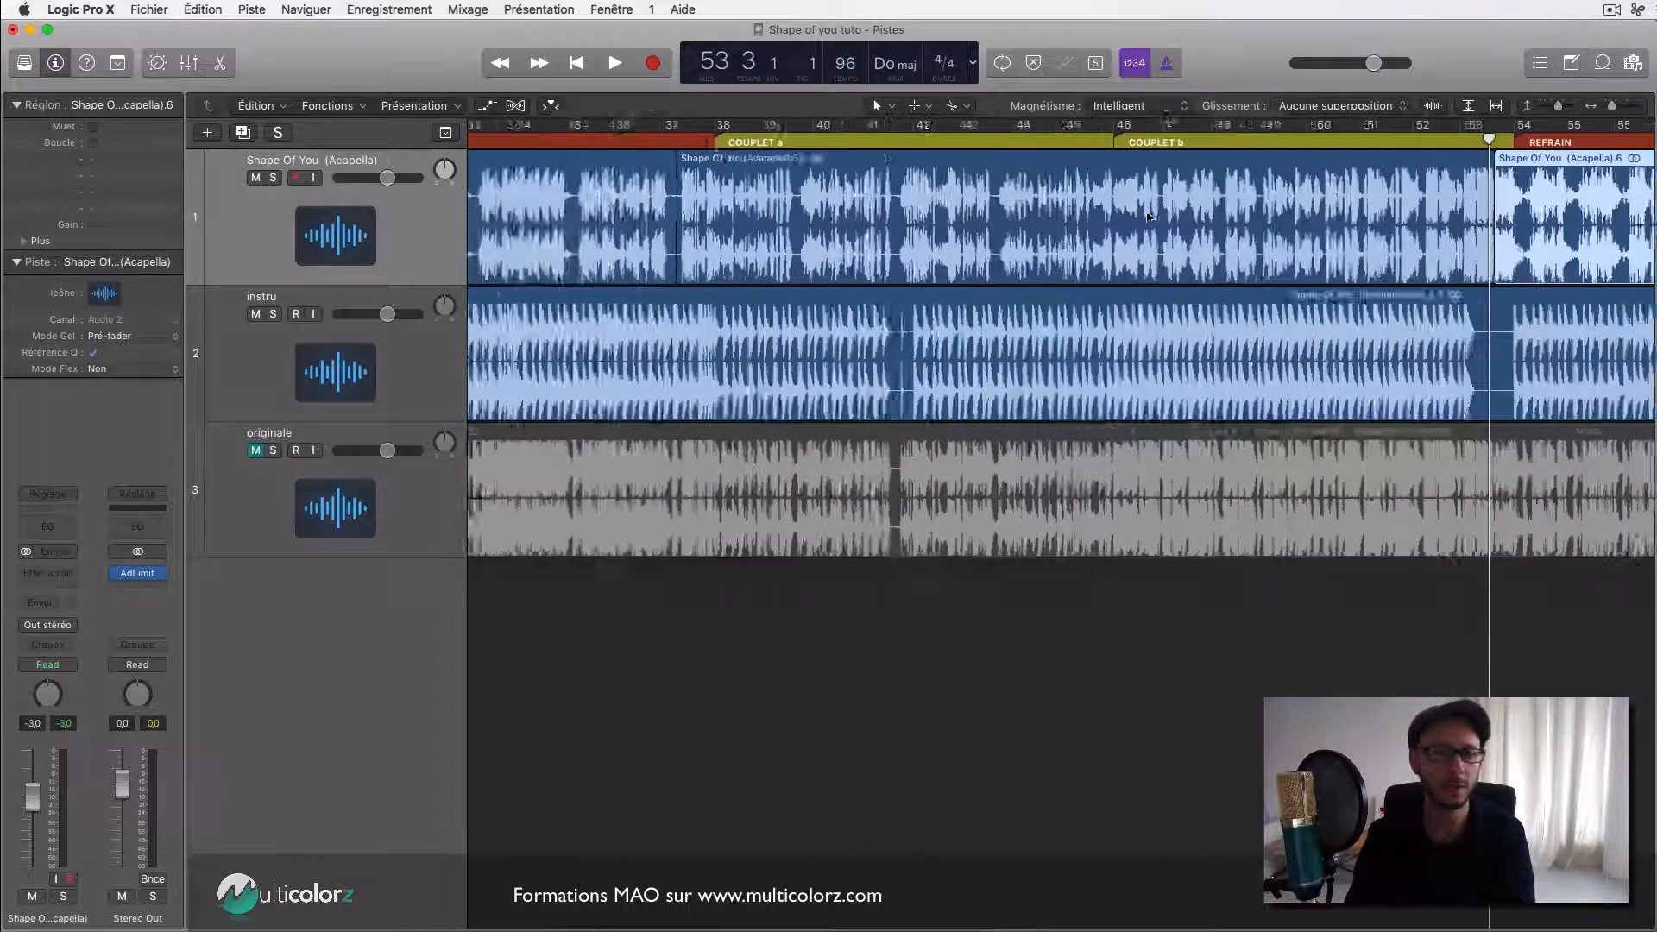
click(1205, 227)
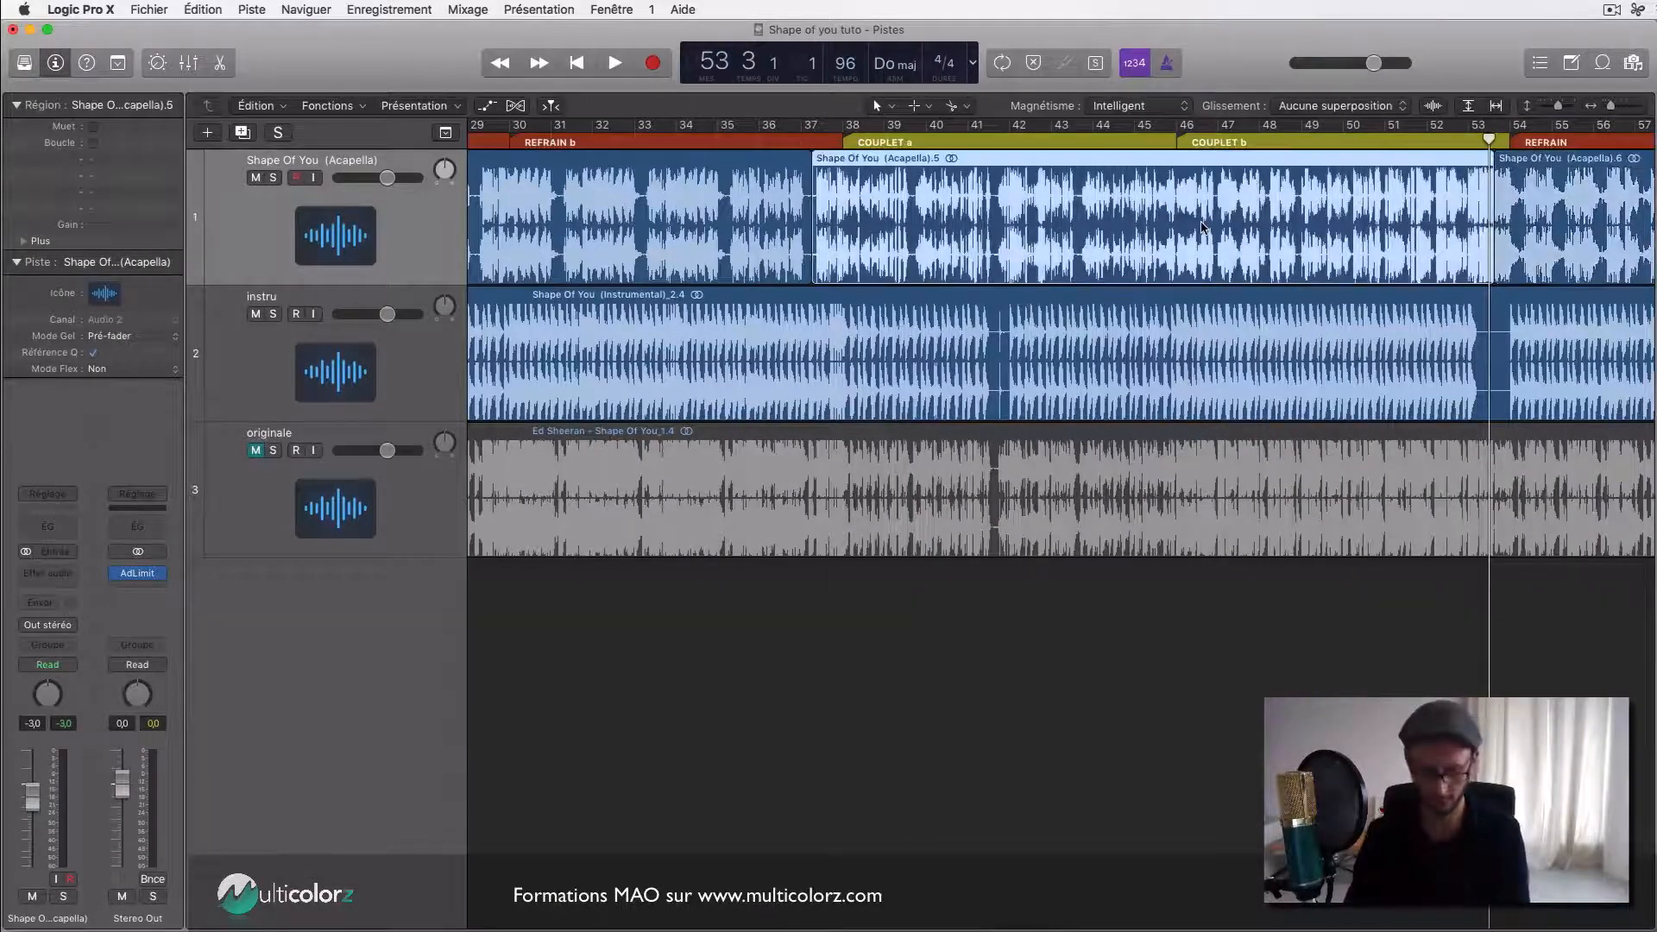
key(ctrl+m)
Play from 53 3 to check the transition from the muted verses into the second REFRAIN of the acapella.
key(super+Right)
key(super+Right)
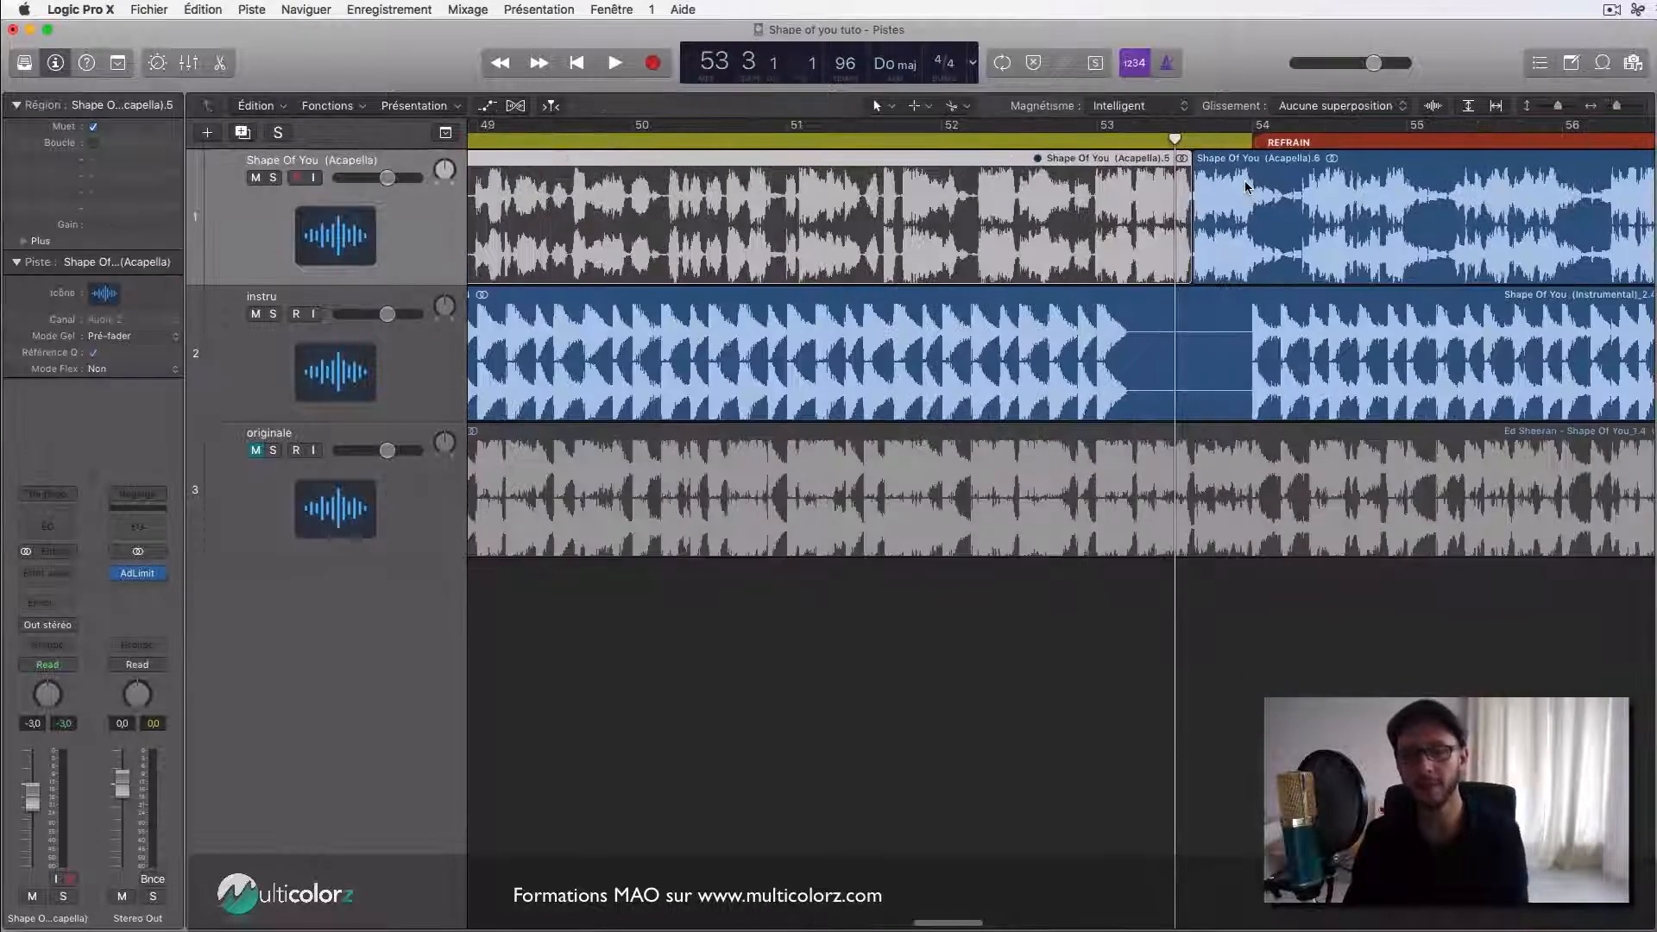
key(space)
scroll(1290, 195, up, 3)
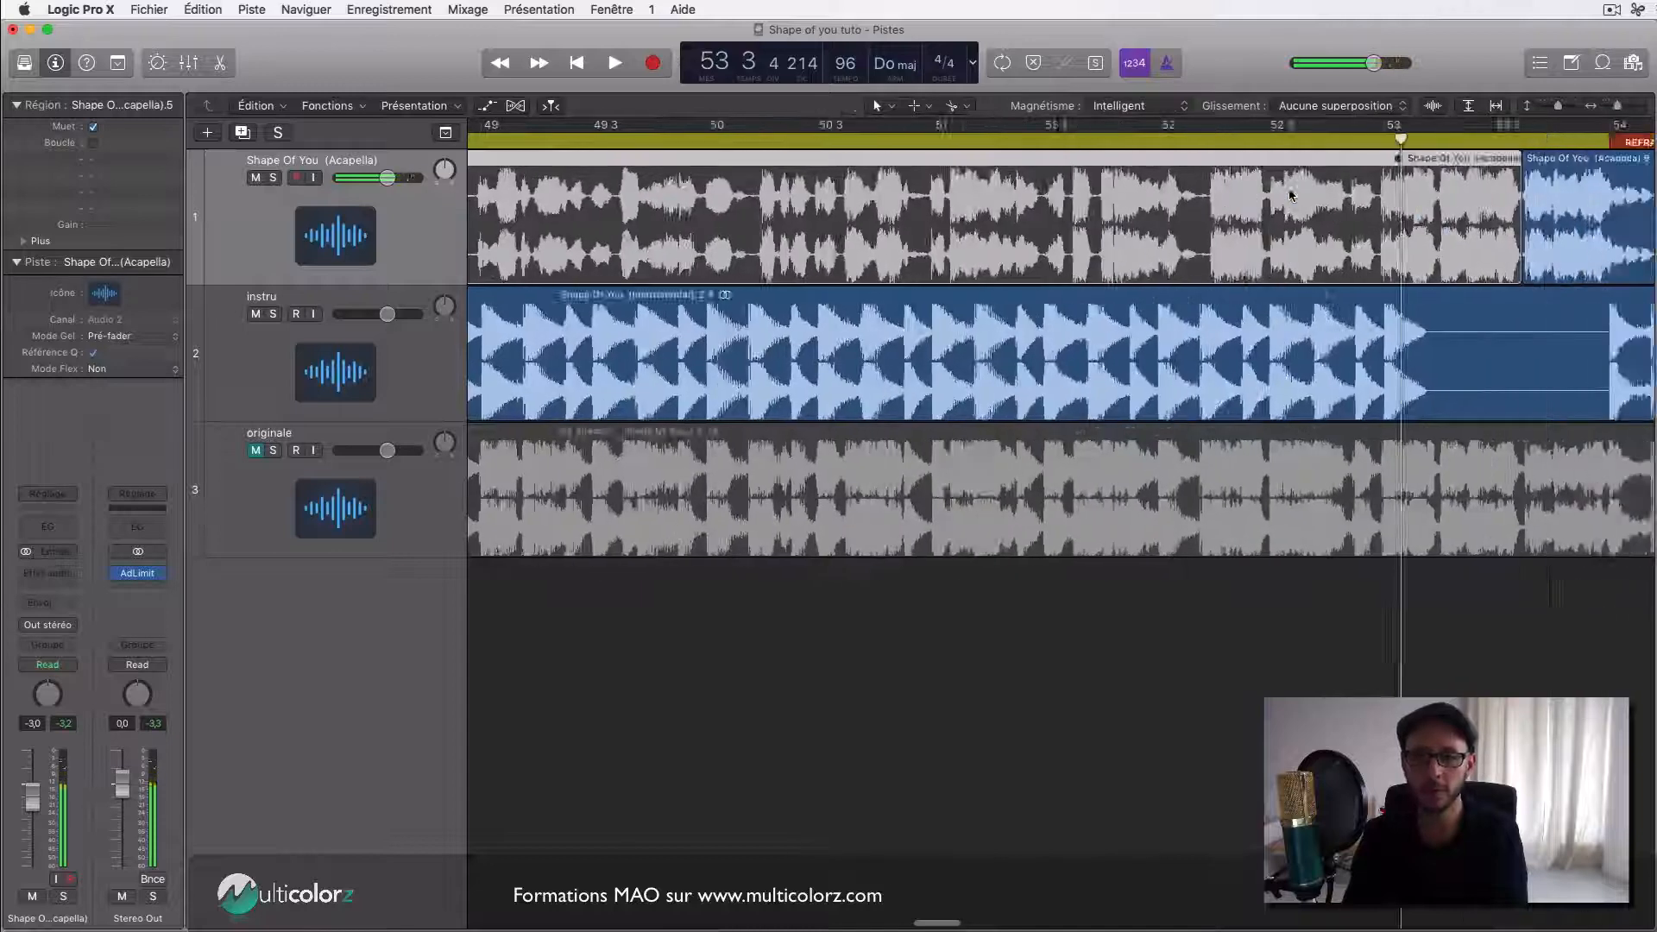
scroll(1290, 195, down, 8)
key(space)
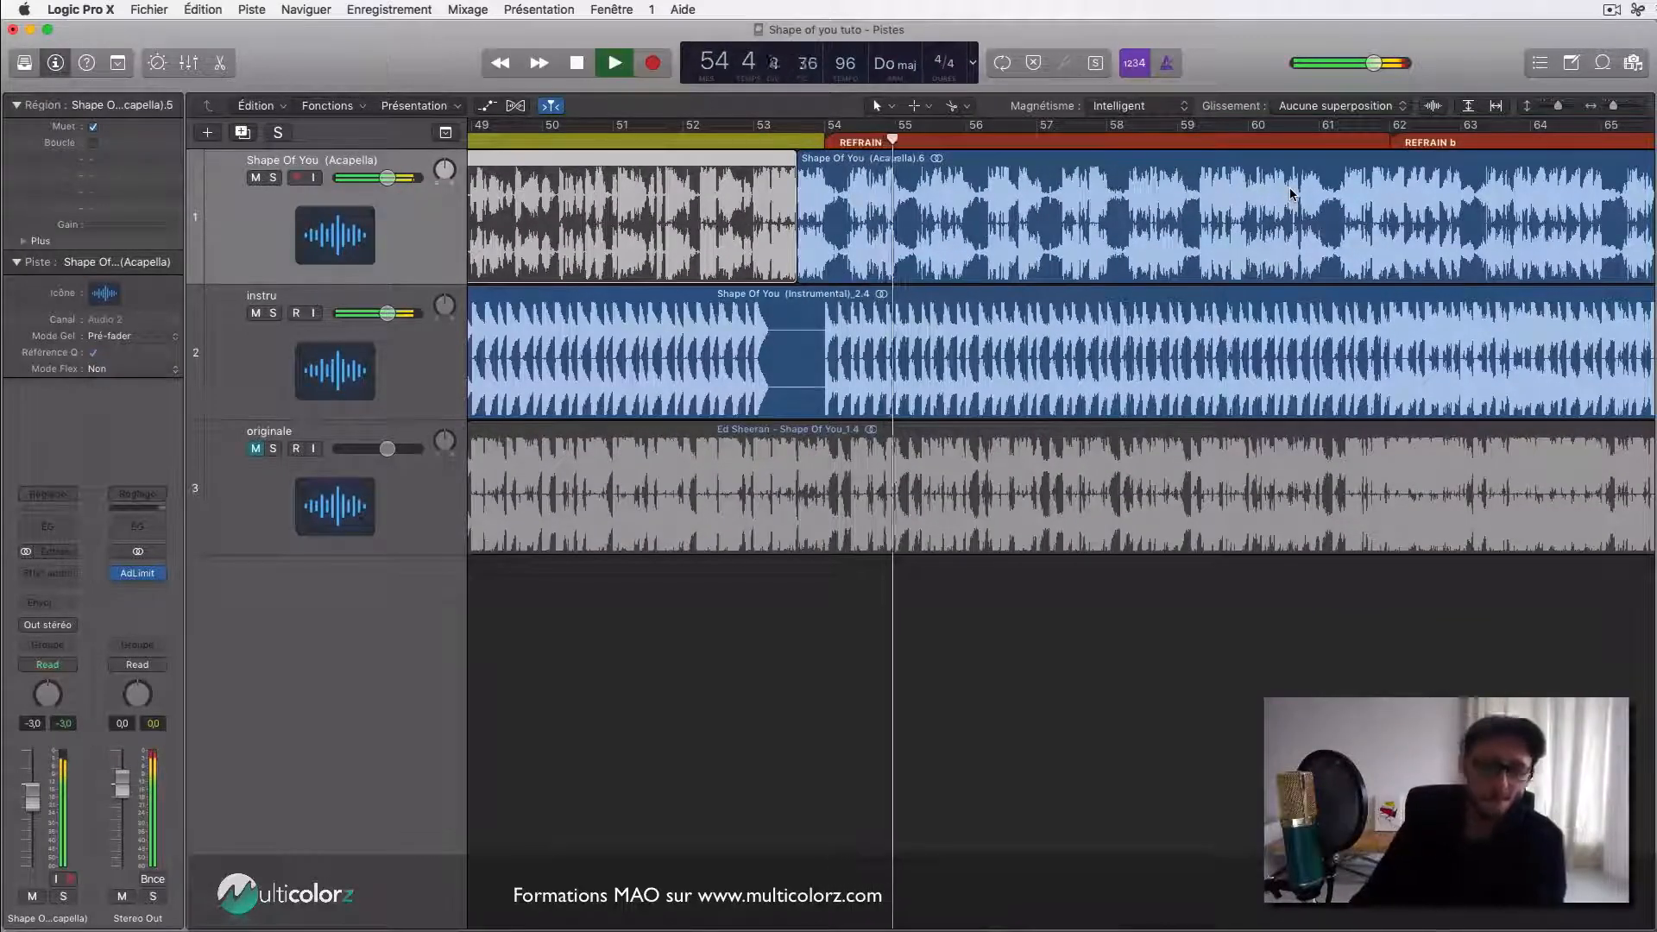
scroll(1290, 195, right, 5)
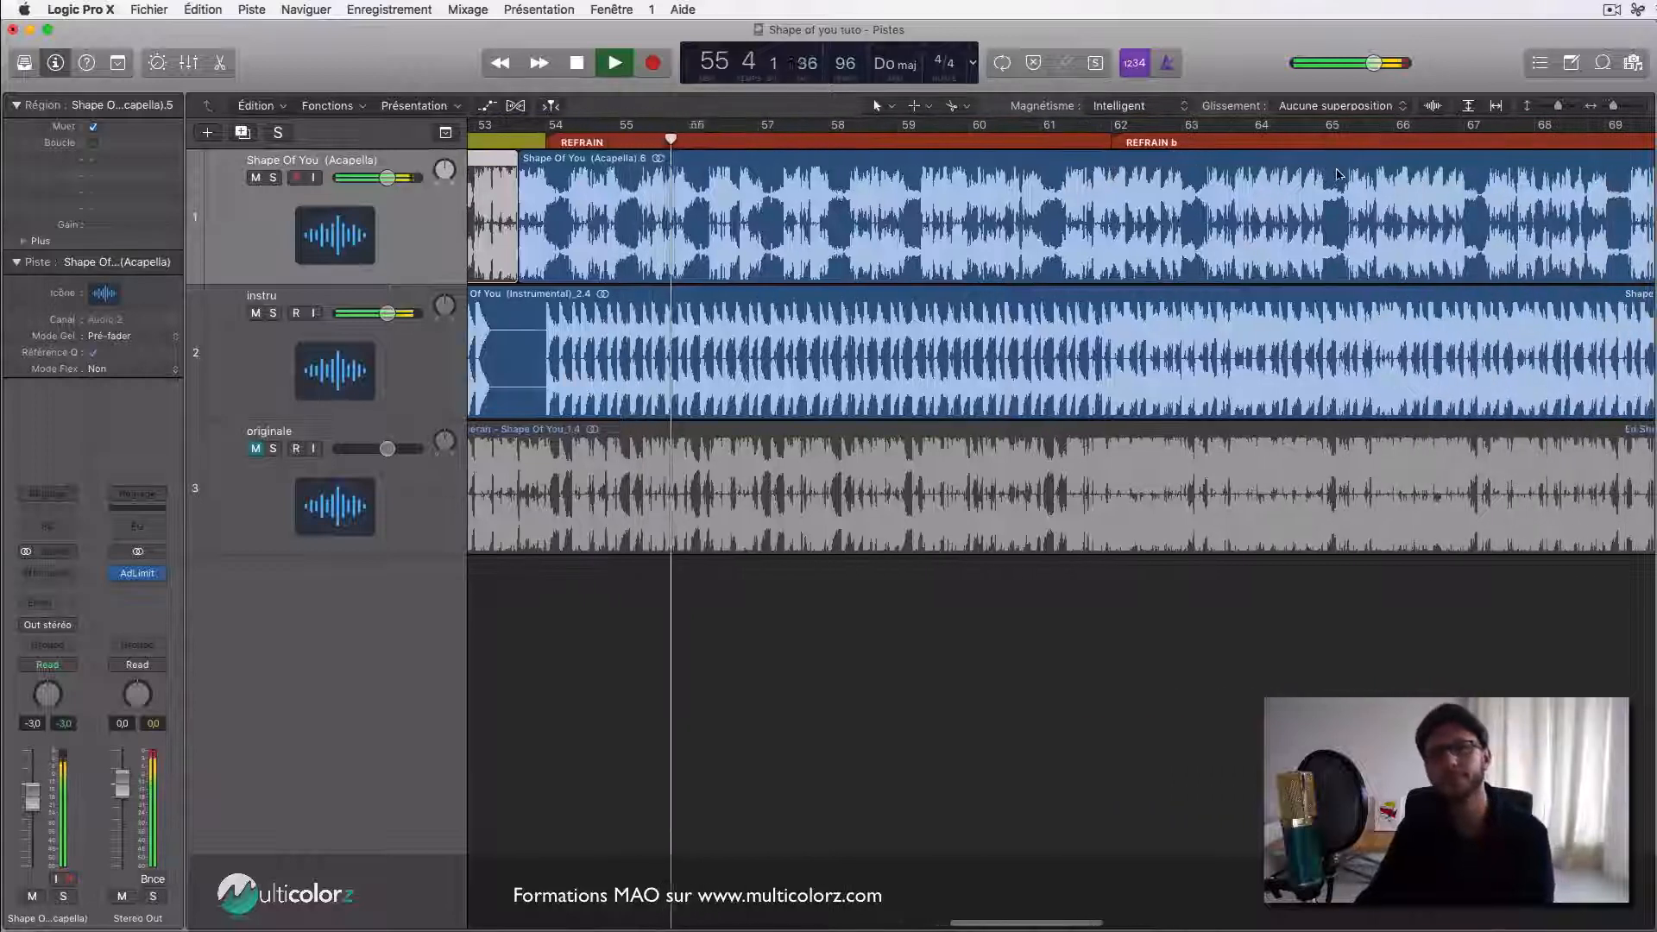
scroll(1117, 144, right, 5)
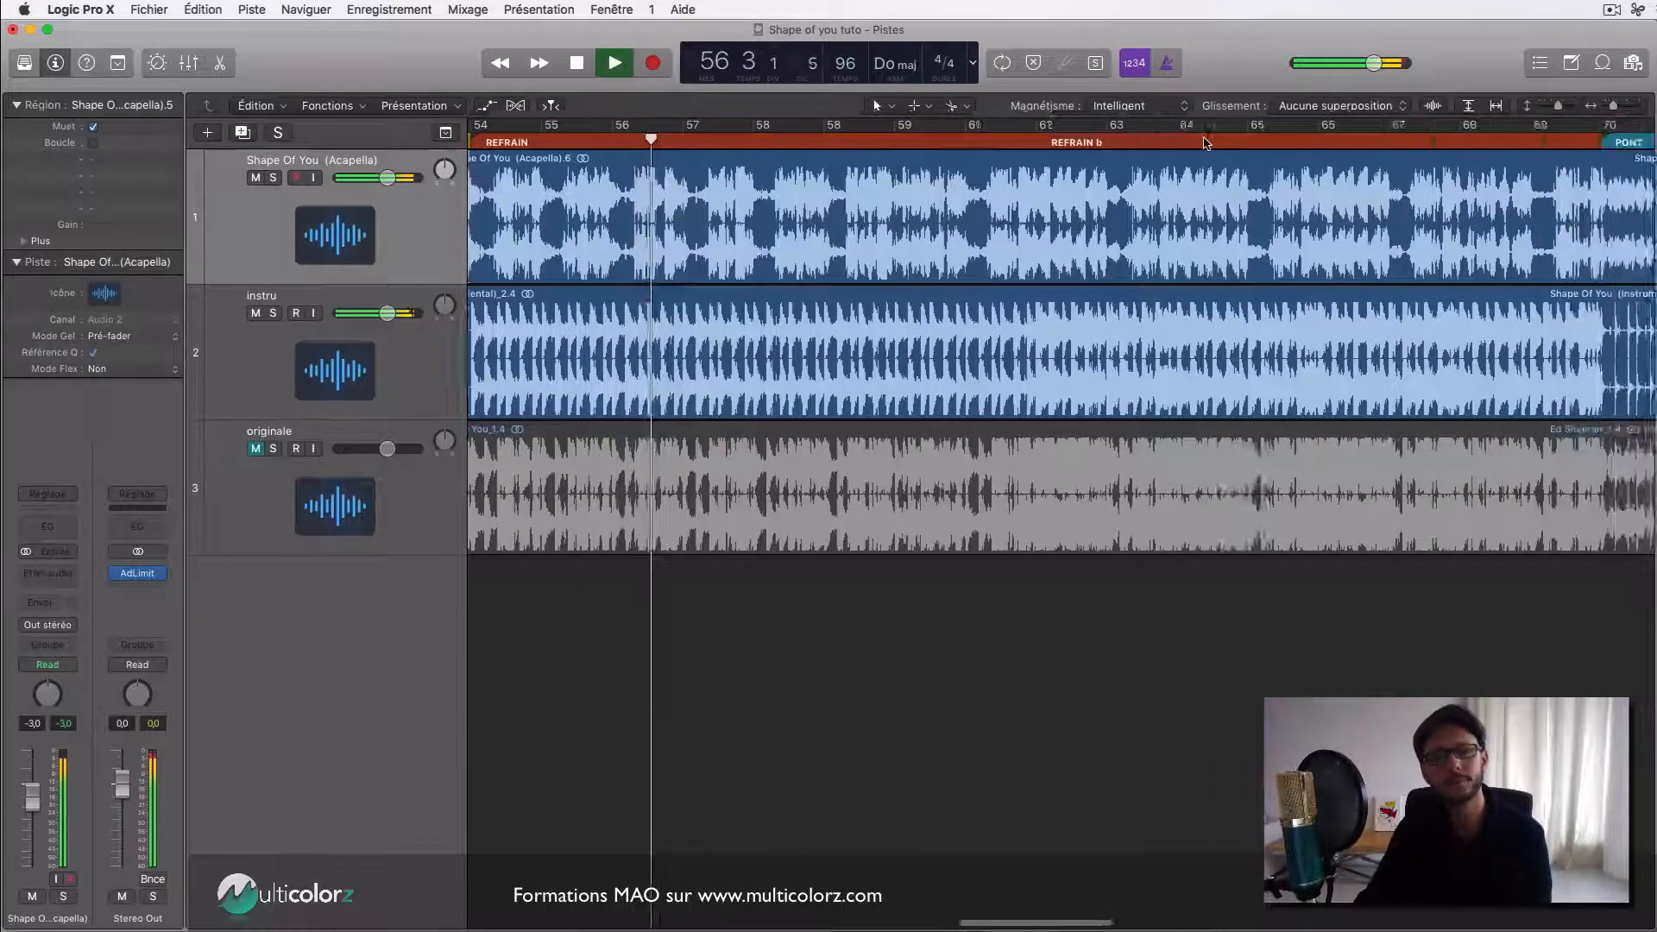
scroll(1117, 144, down, 3)
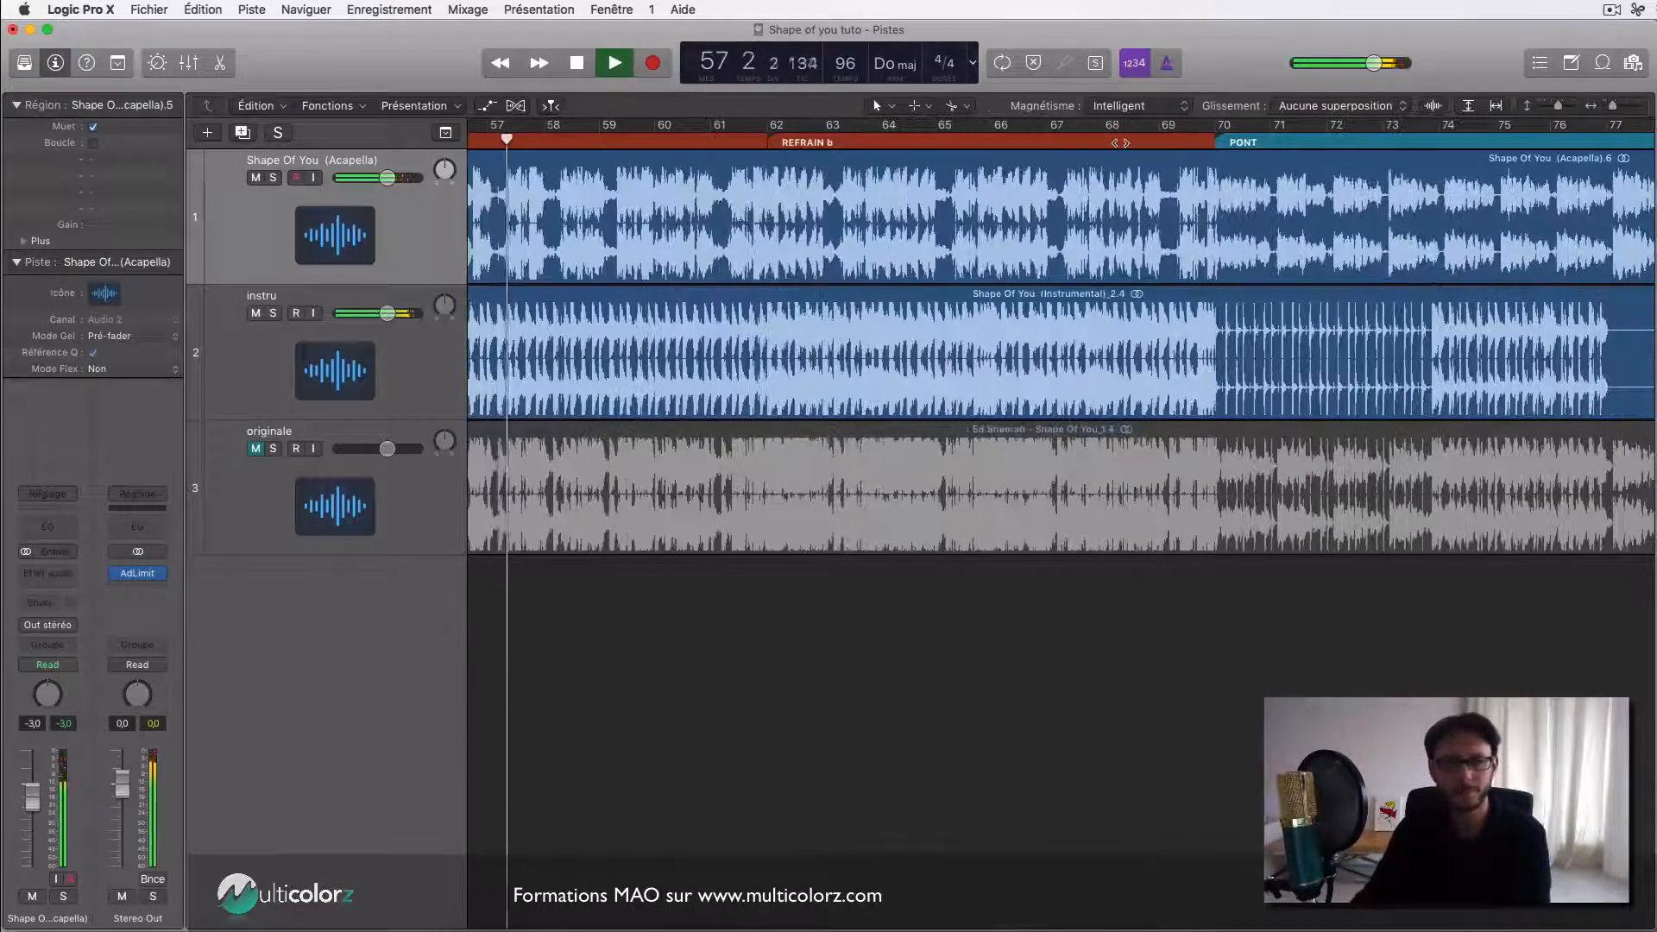
Listen to the end of REFRAIN b leading into the PONT, and stop playback at bar 70.
click(1120, 142)
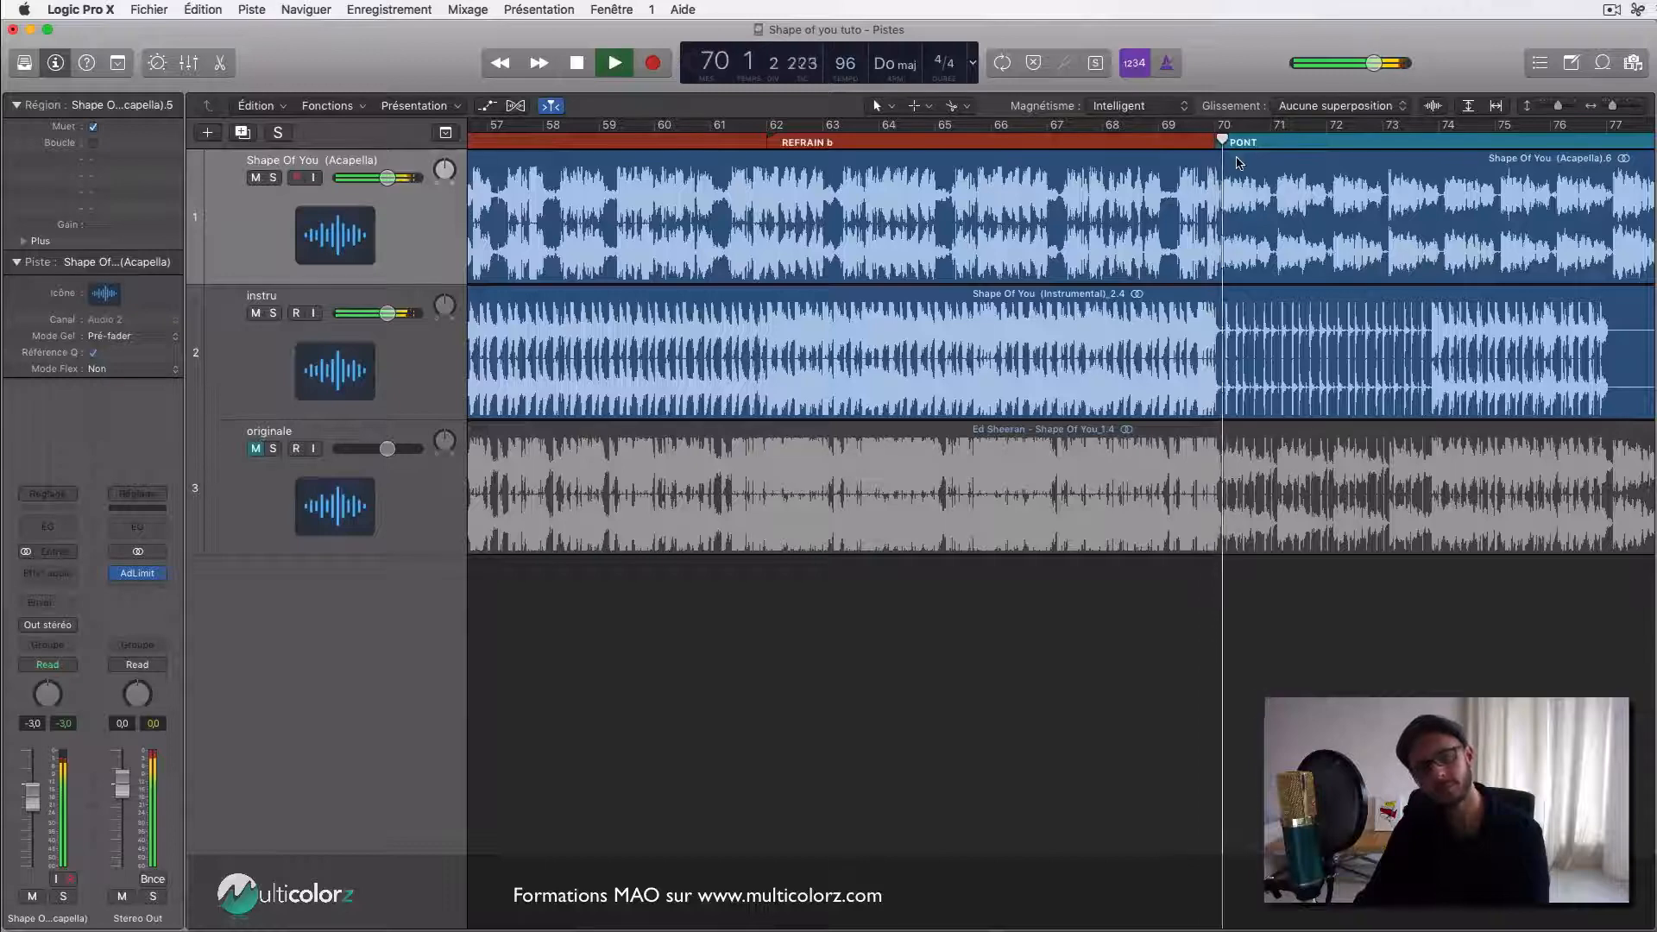
key(space)
scroll(1234, 167, down, 5)
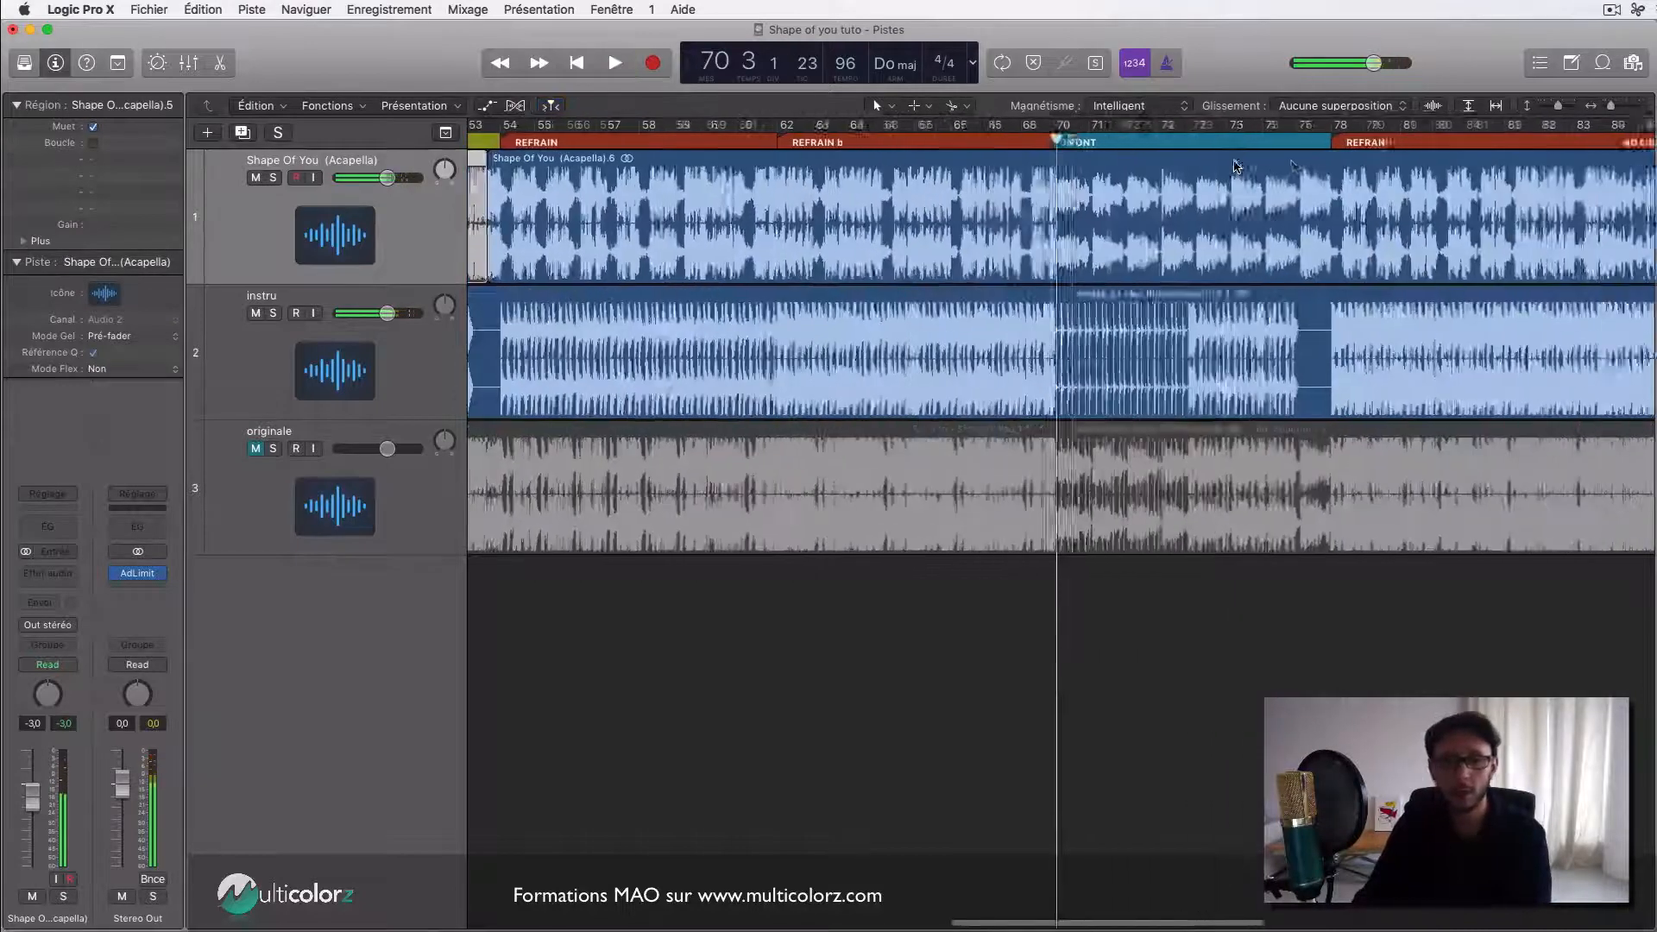
scroll(1234, 167, right, 3)
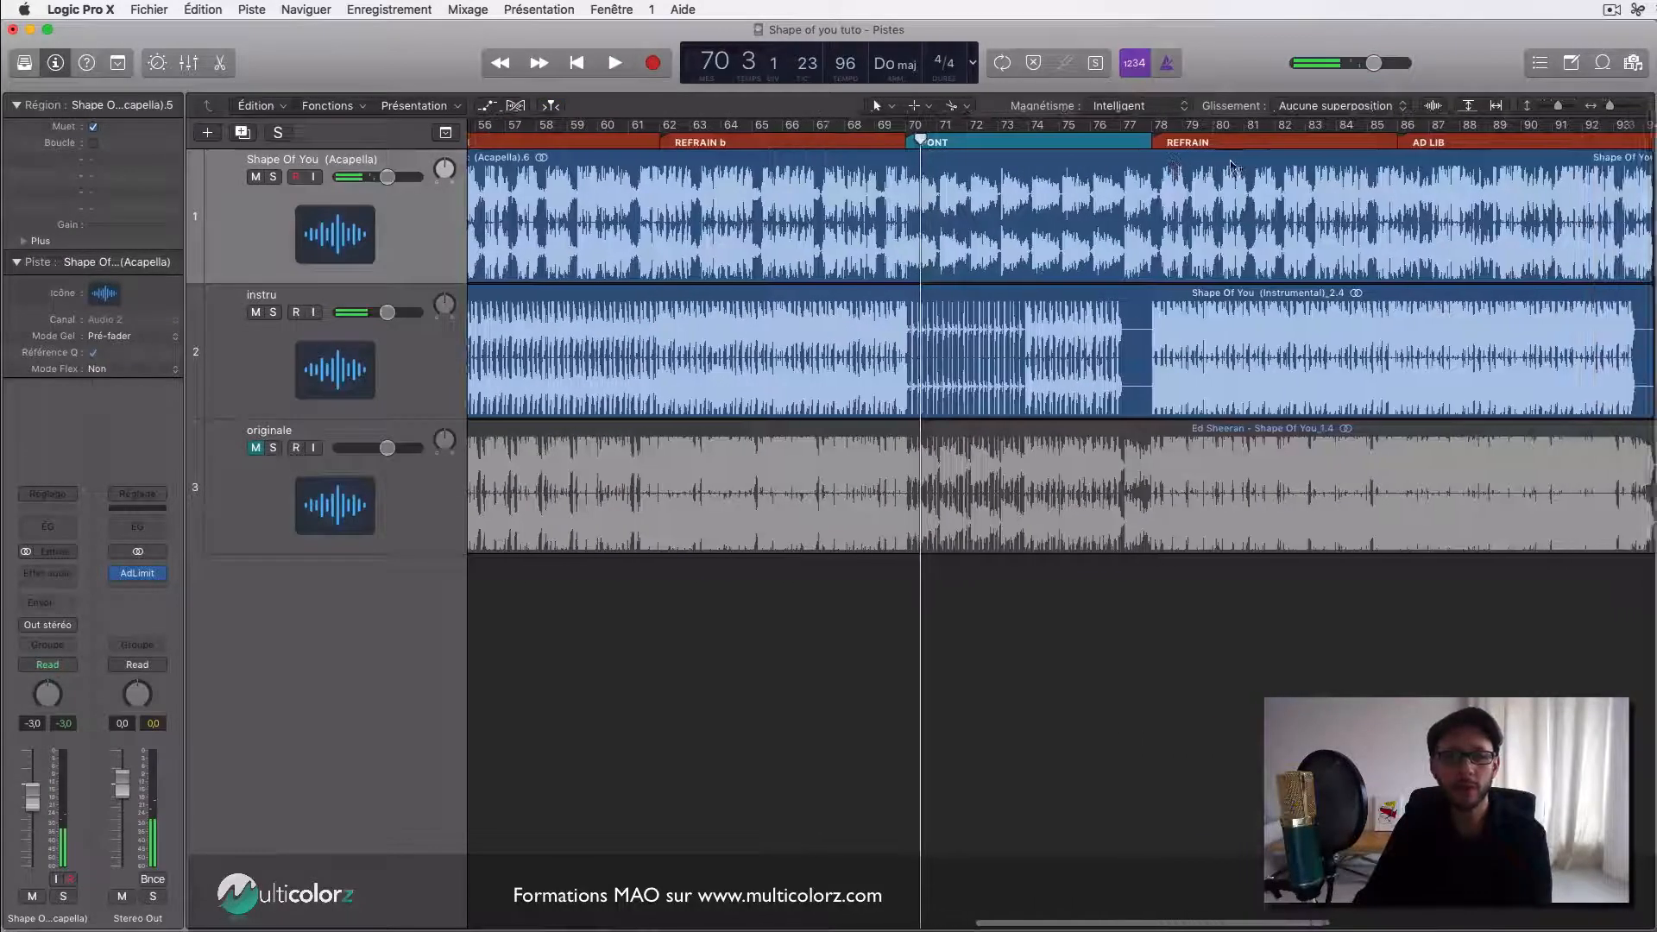
scroll(1145, 175, up, 3)
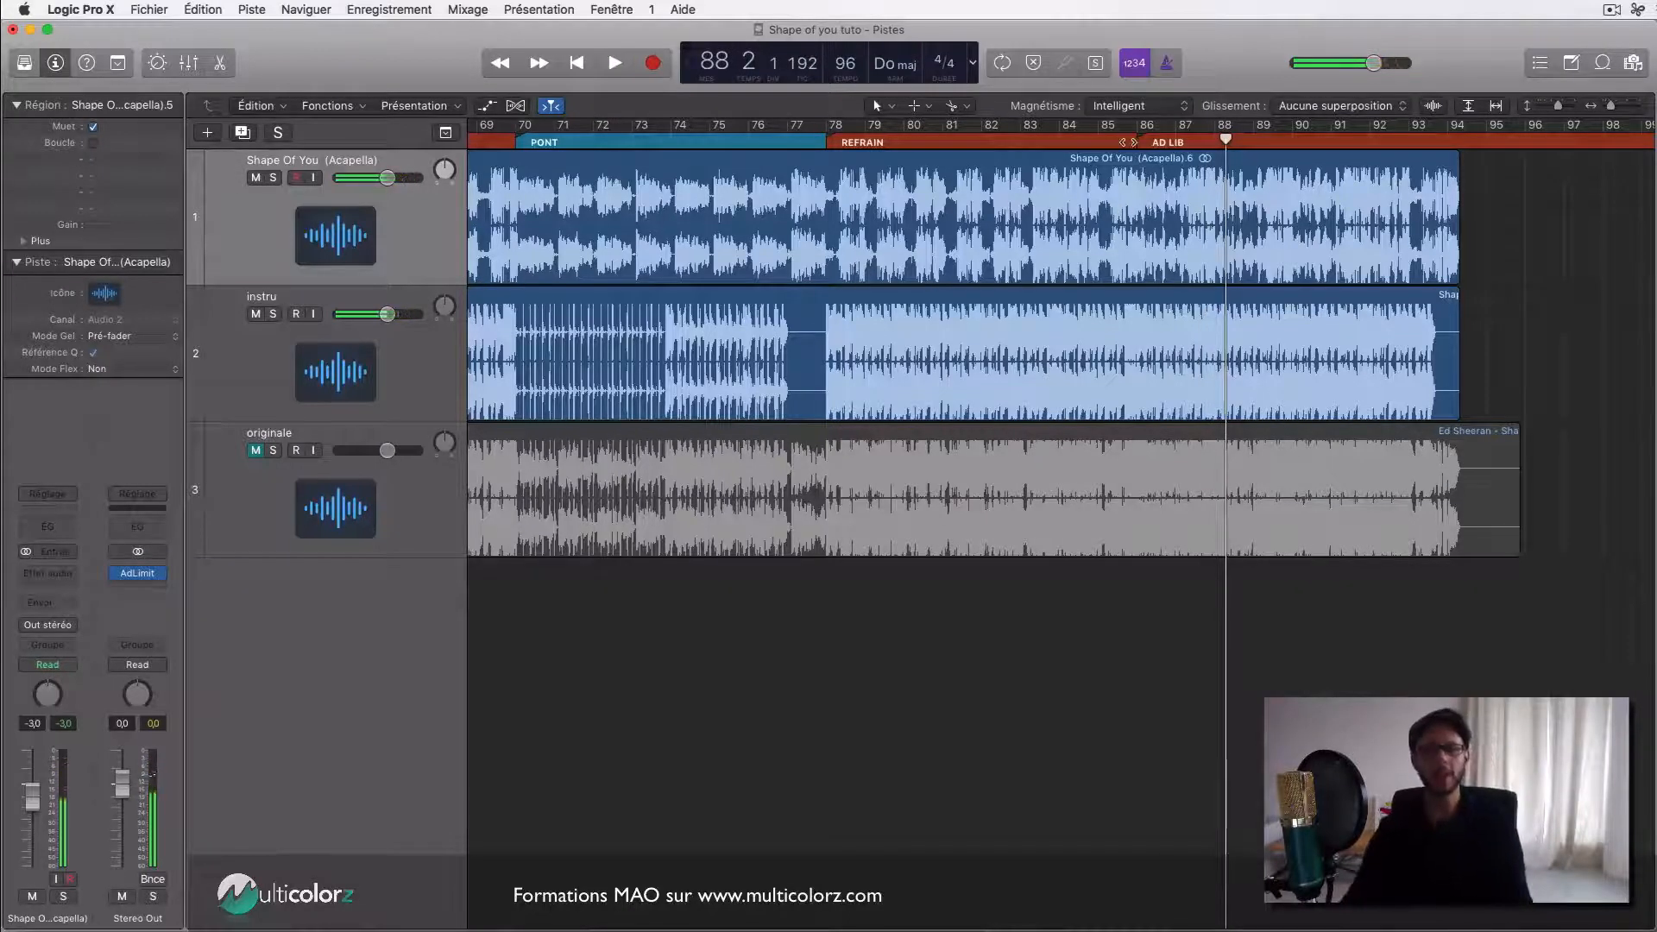
Play from bar 85 across the boundary between the last REFRAIN and the AD LIB section, then stop.
click(1138, 140)
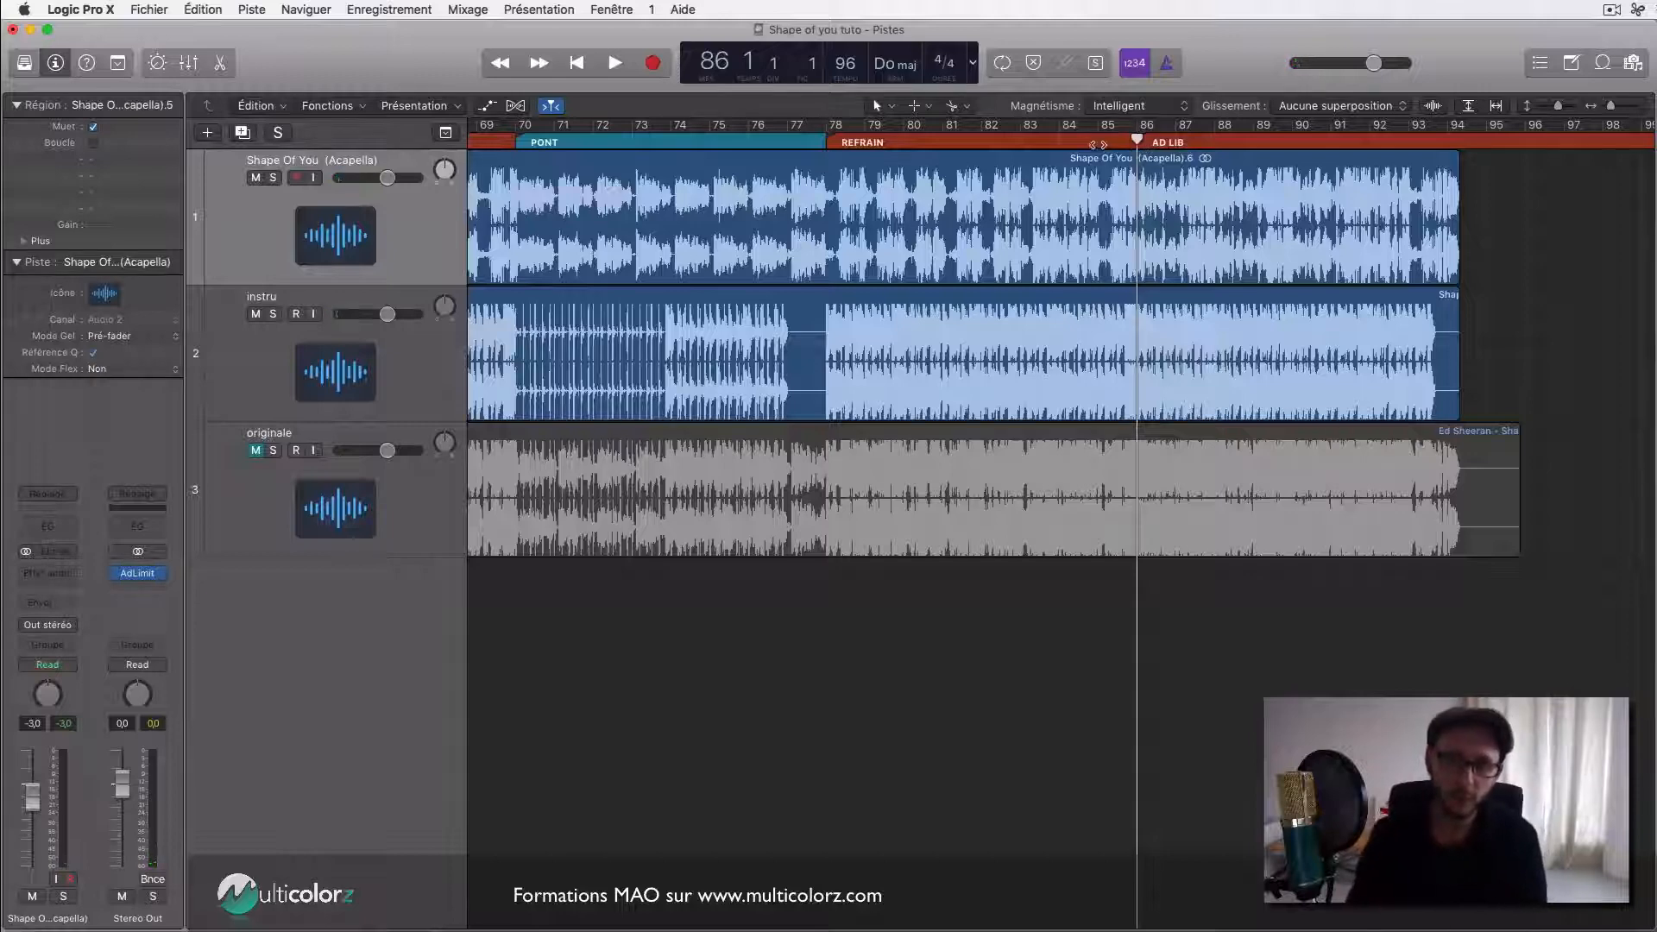
click(1098, 142)
key(space)
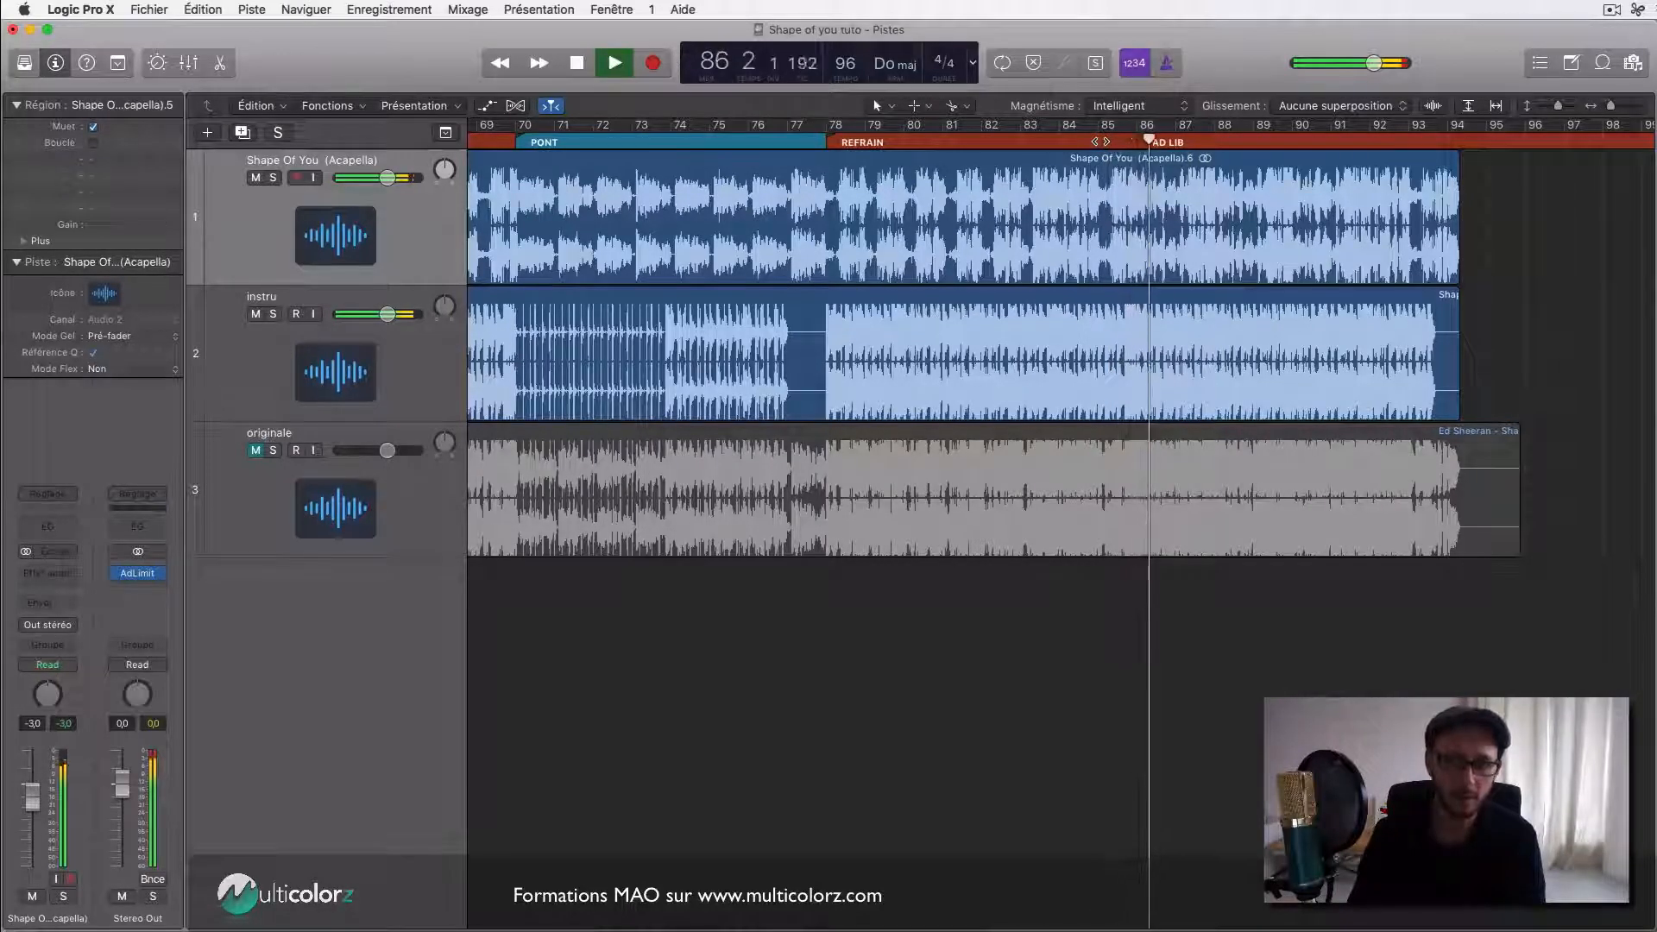
key(space)
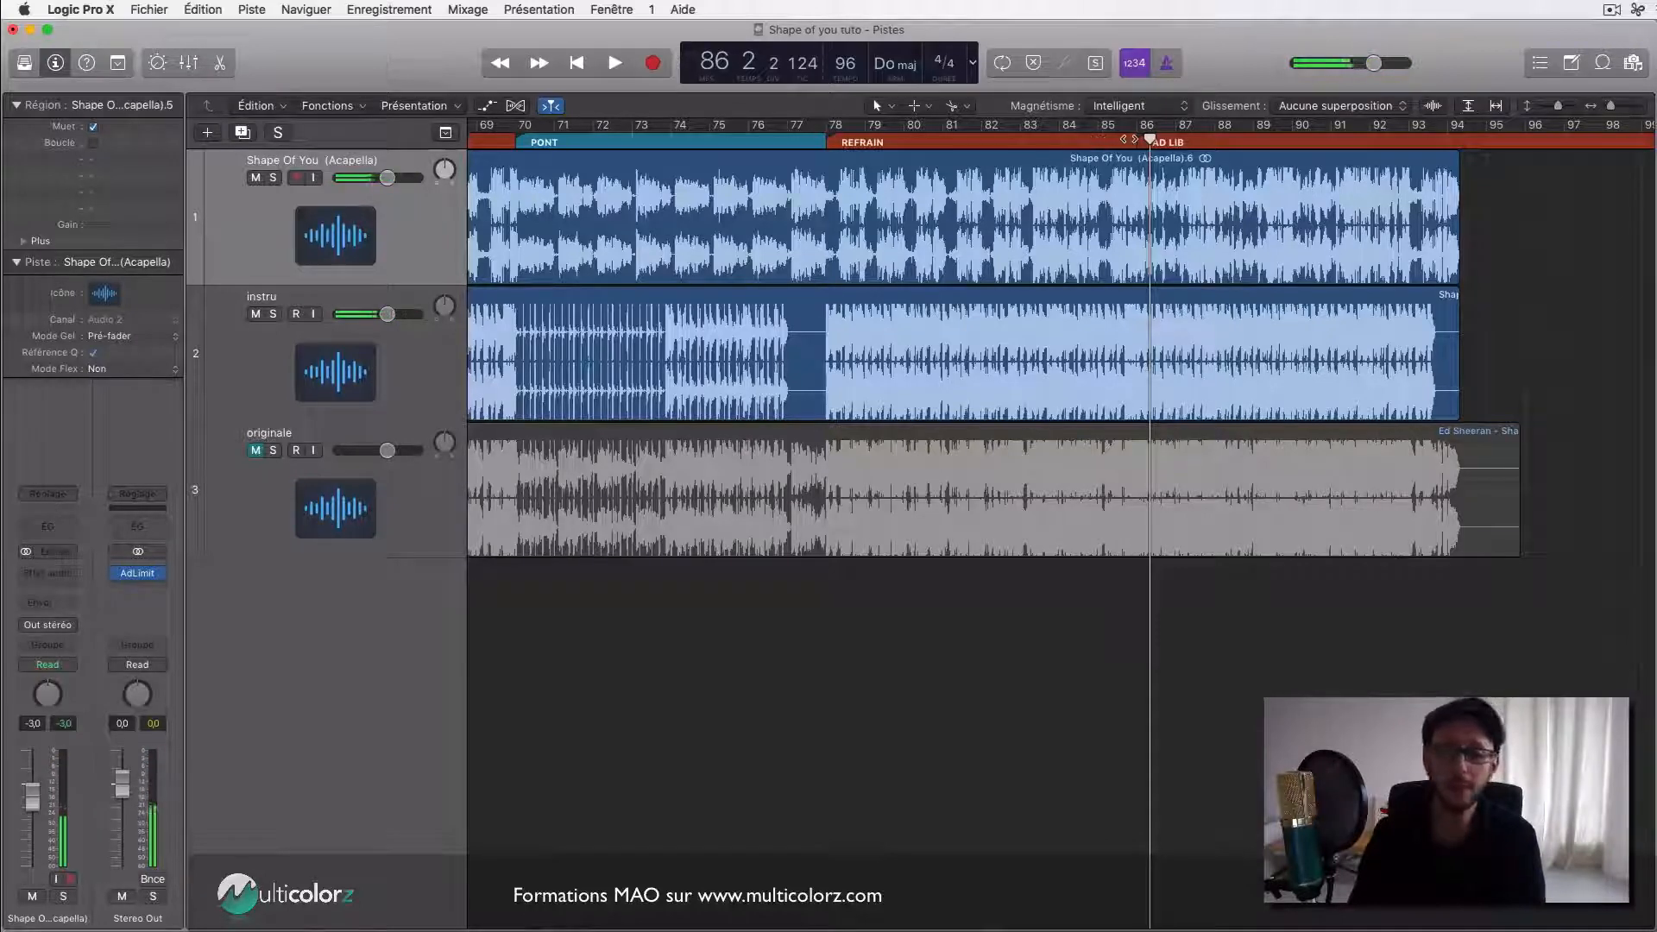
Listen to the second half of the PONT, first with the instrumental and again from bar 74 with only the acapella soloed.
click(710, 142)
key(space)
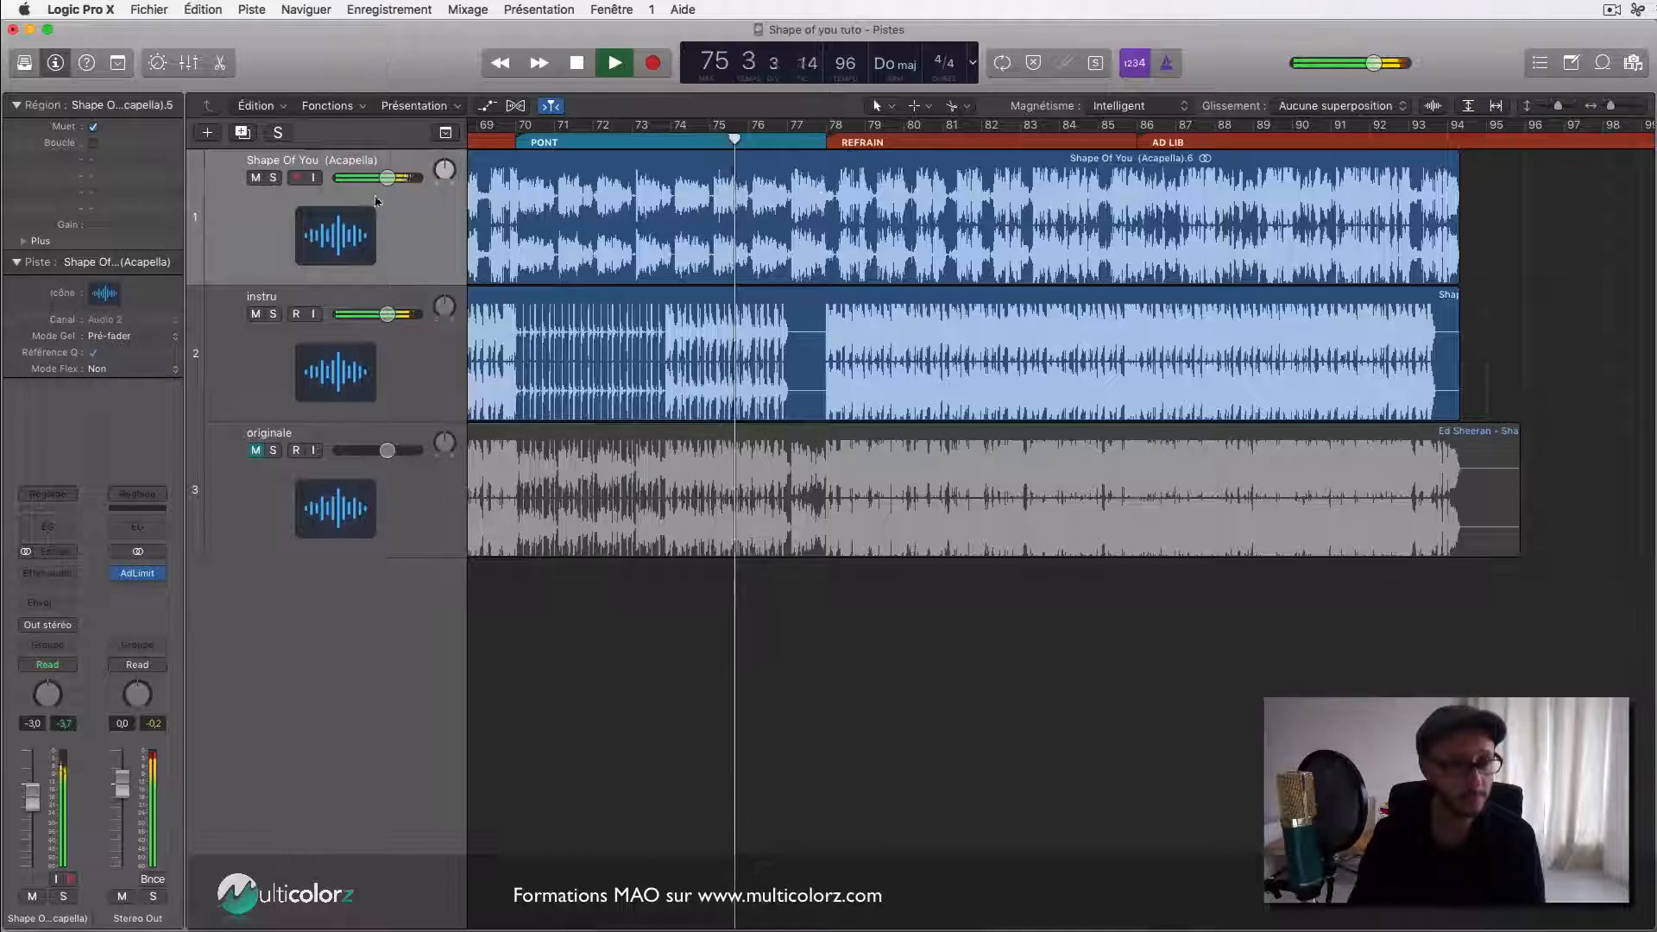
key(space)
click(271, 178)
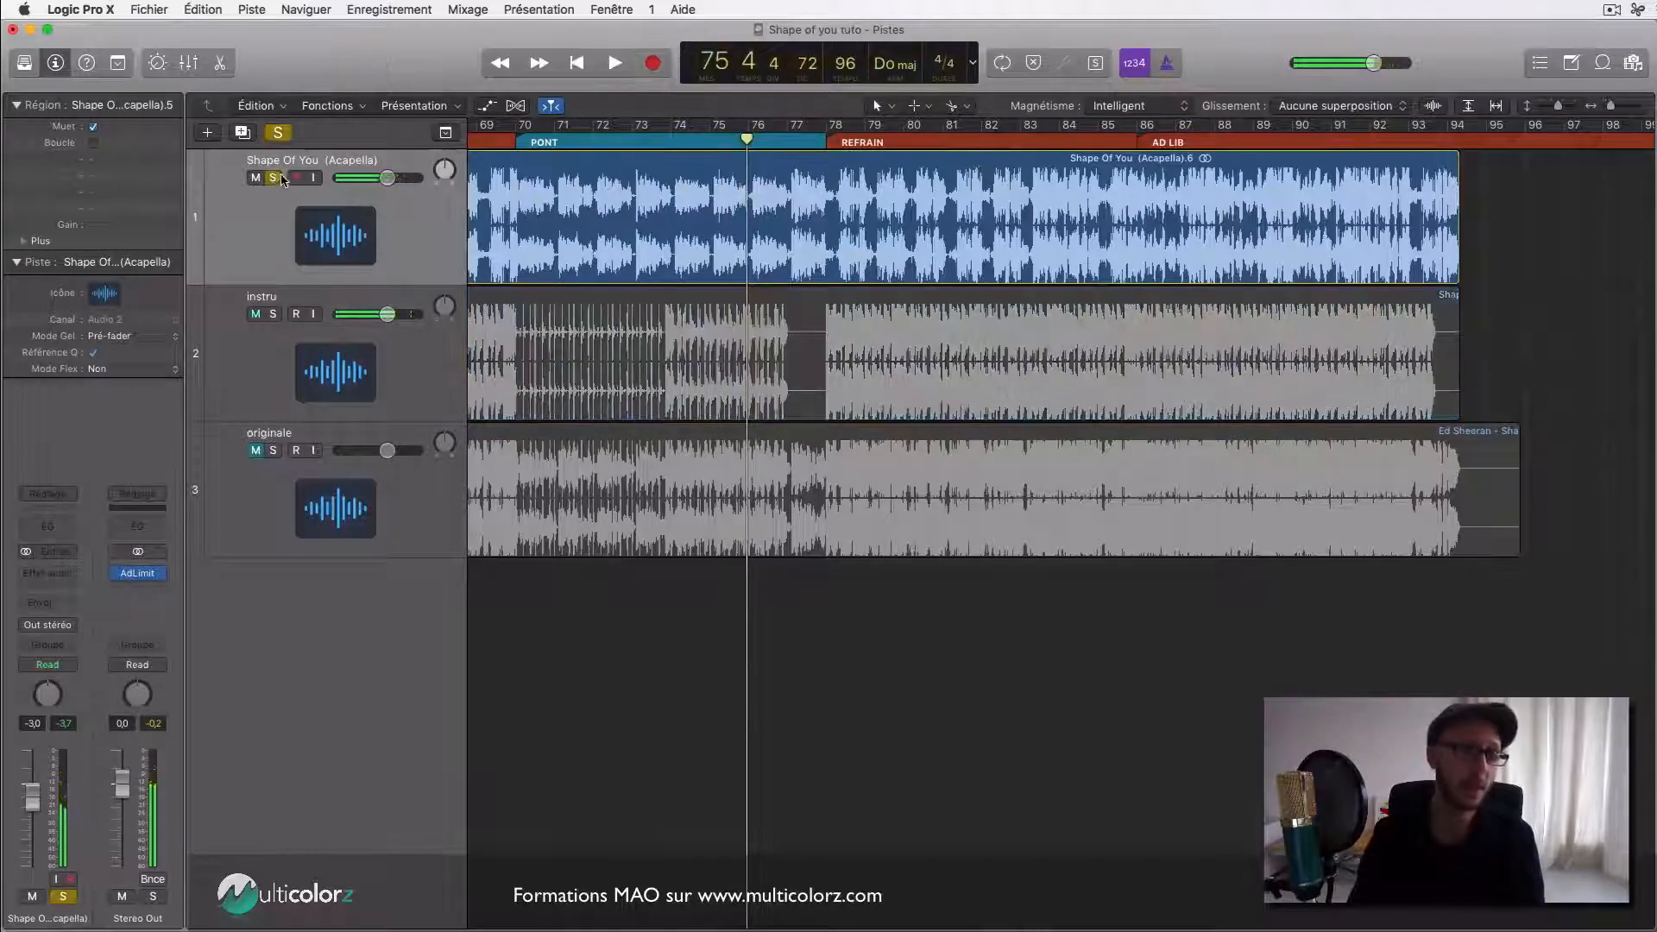
click(672, 141)
key(space)
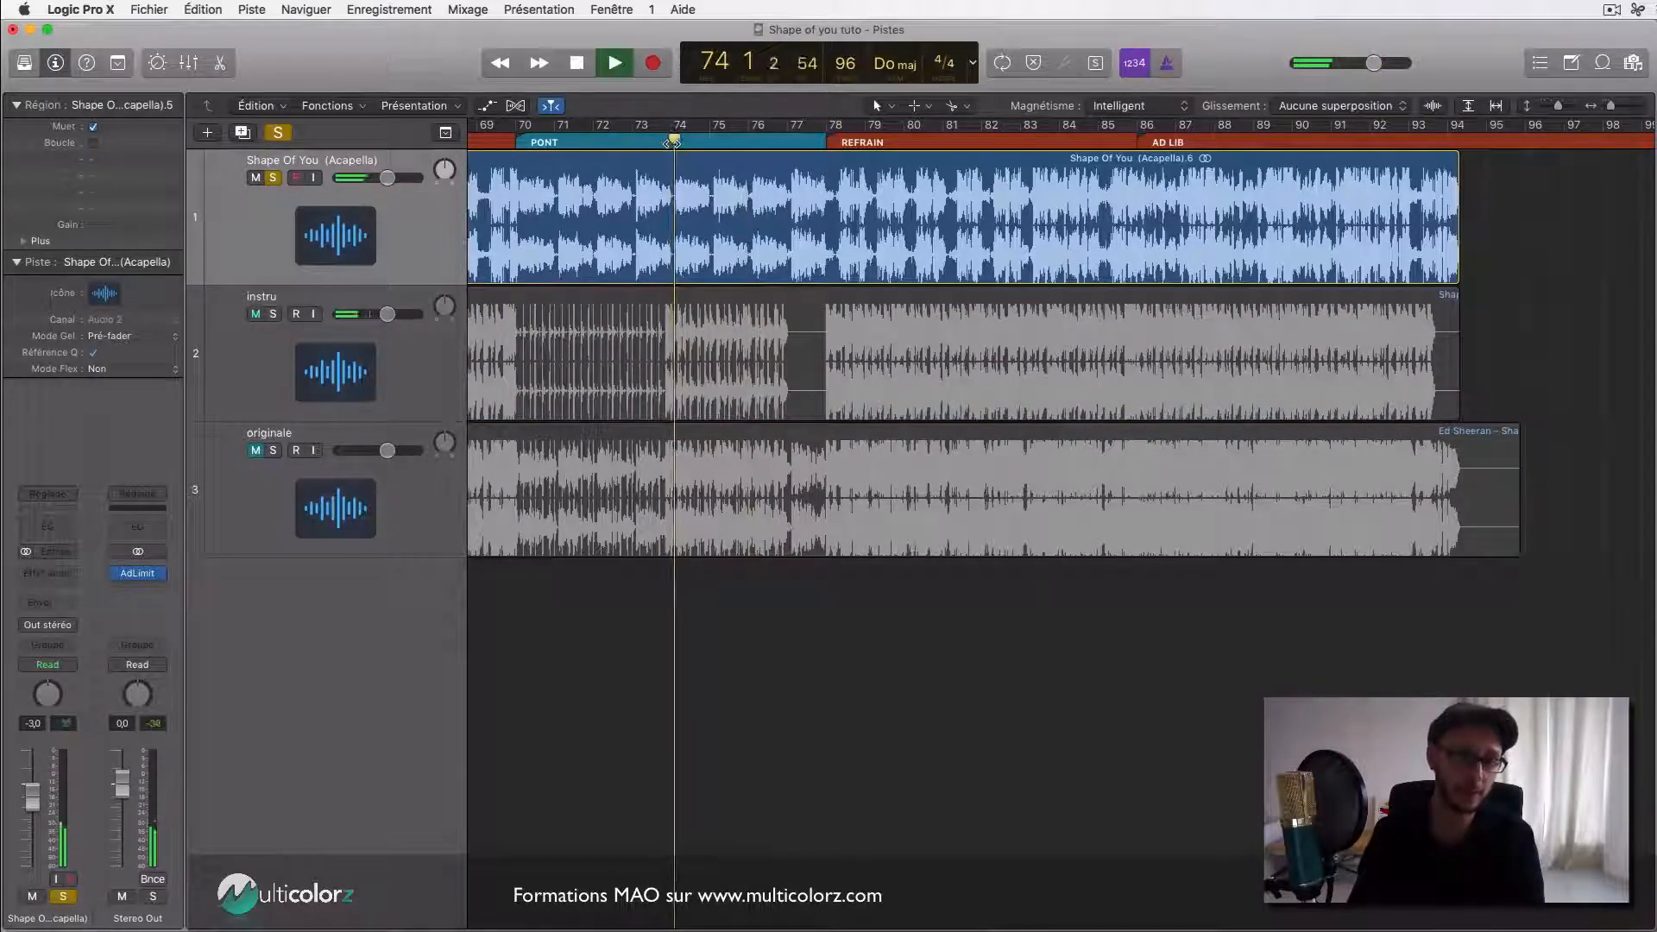
key(space)
click(272, 178)
Listen to the AD LIB vocals from bar 87 and return the playhead to the section's start at 86 1 1 1.
click(1166, 143)
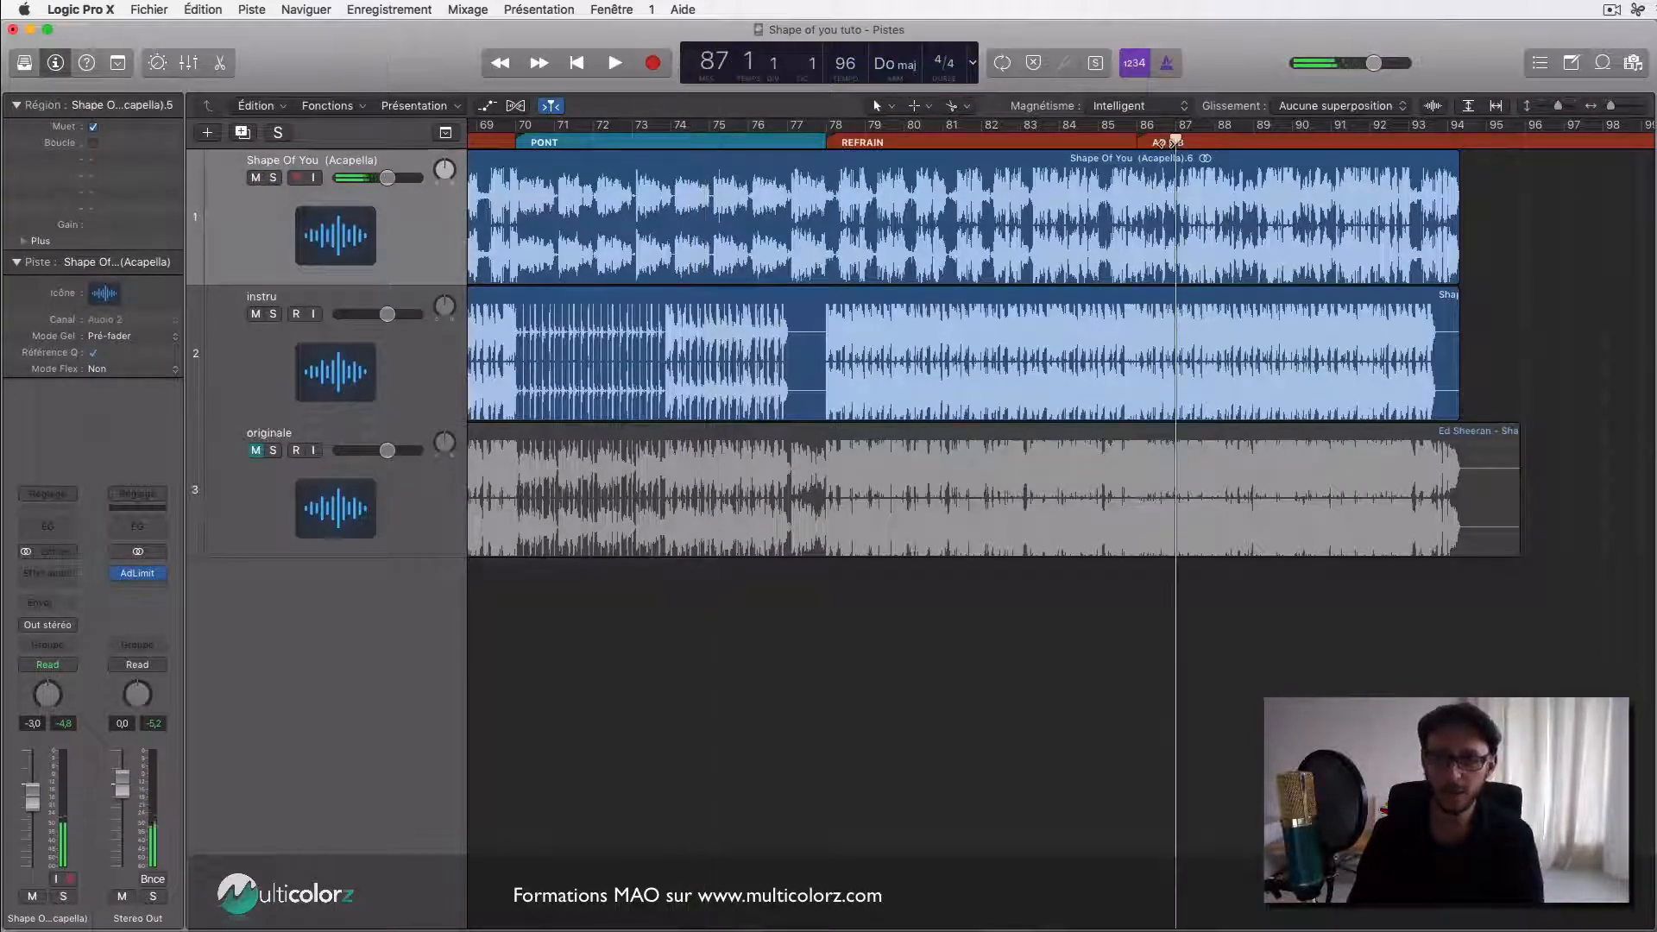
key(space)
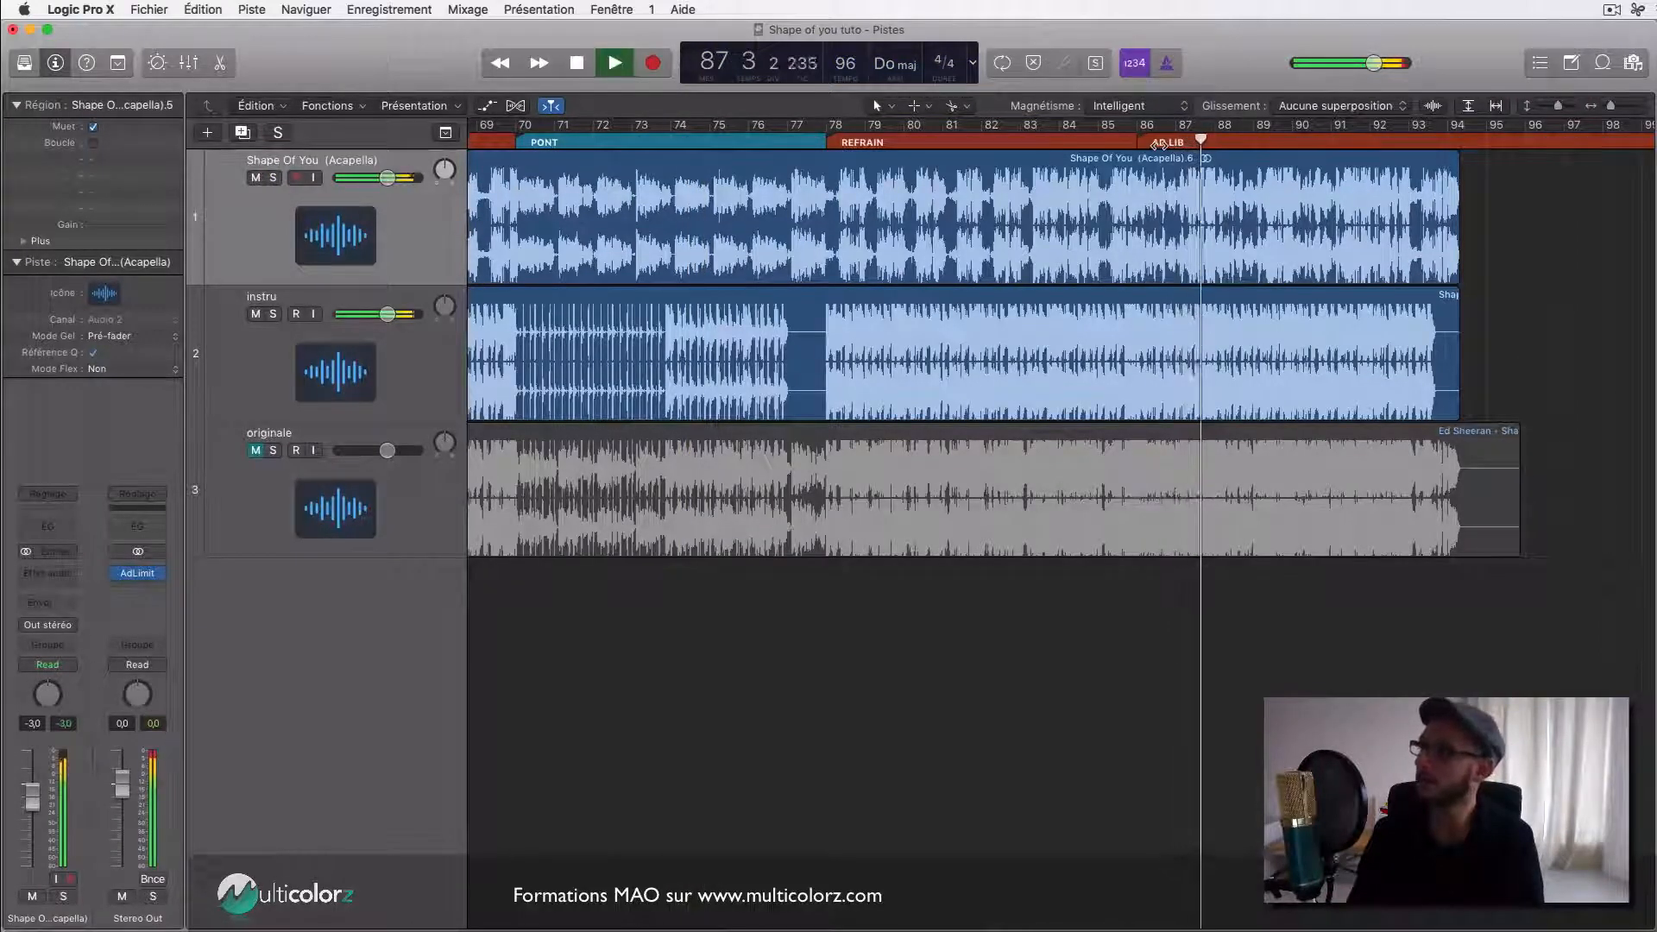
key(space)
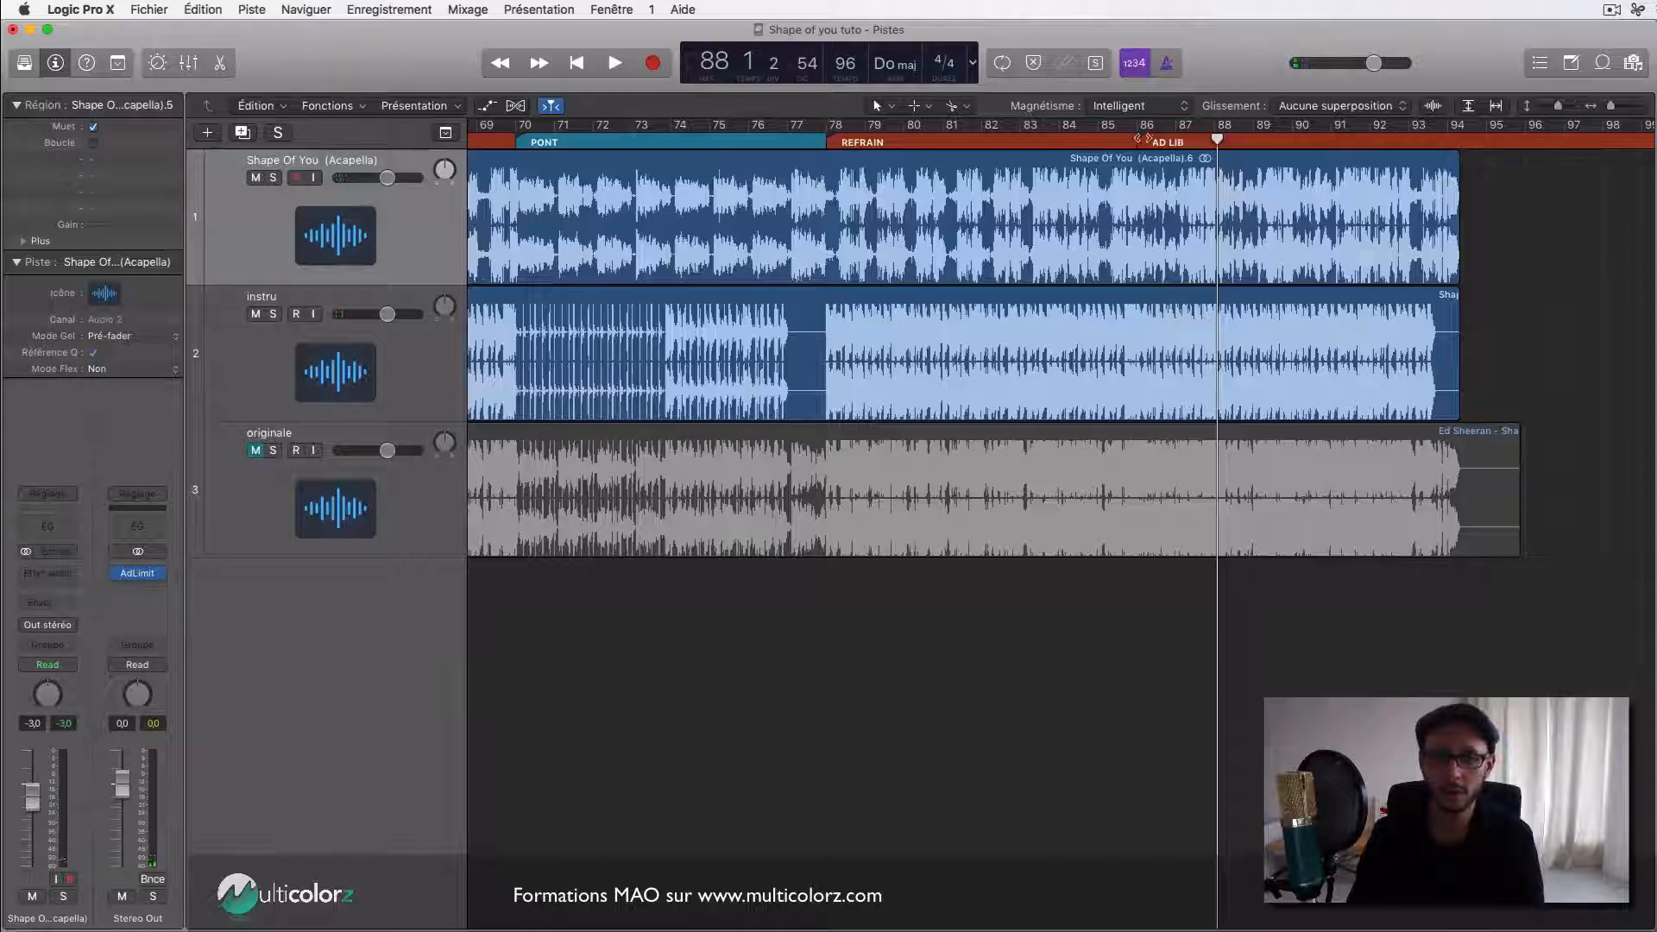
click(1136, 140)
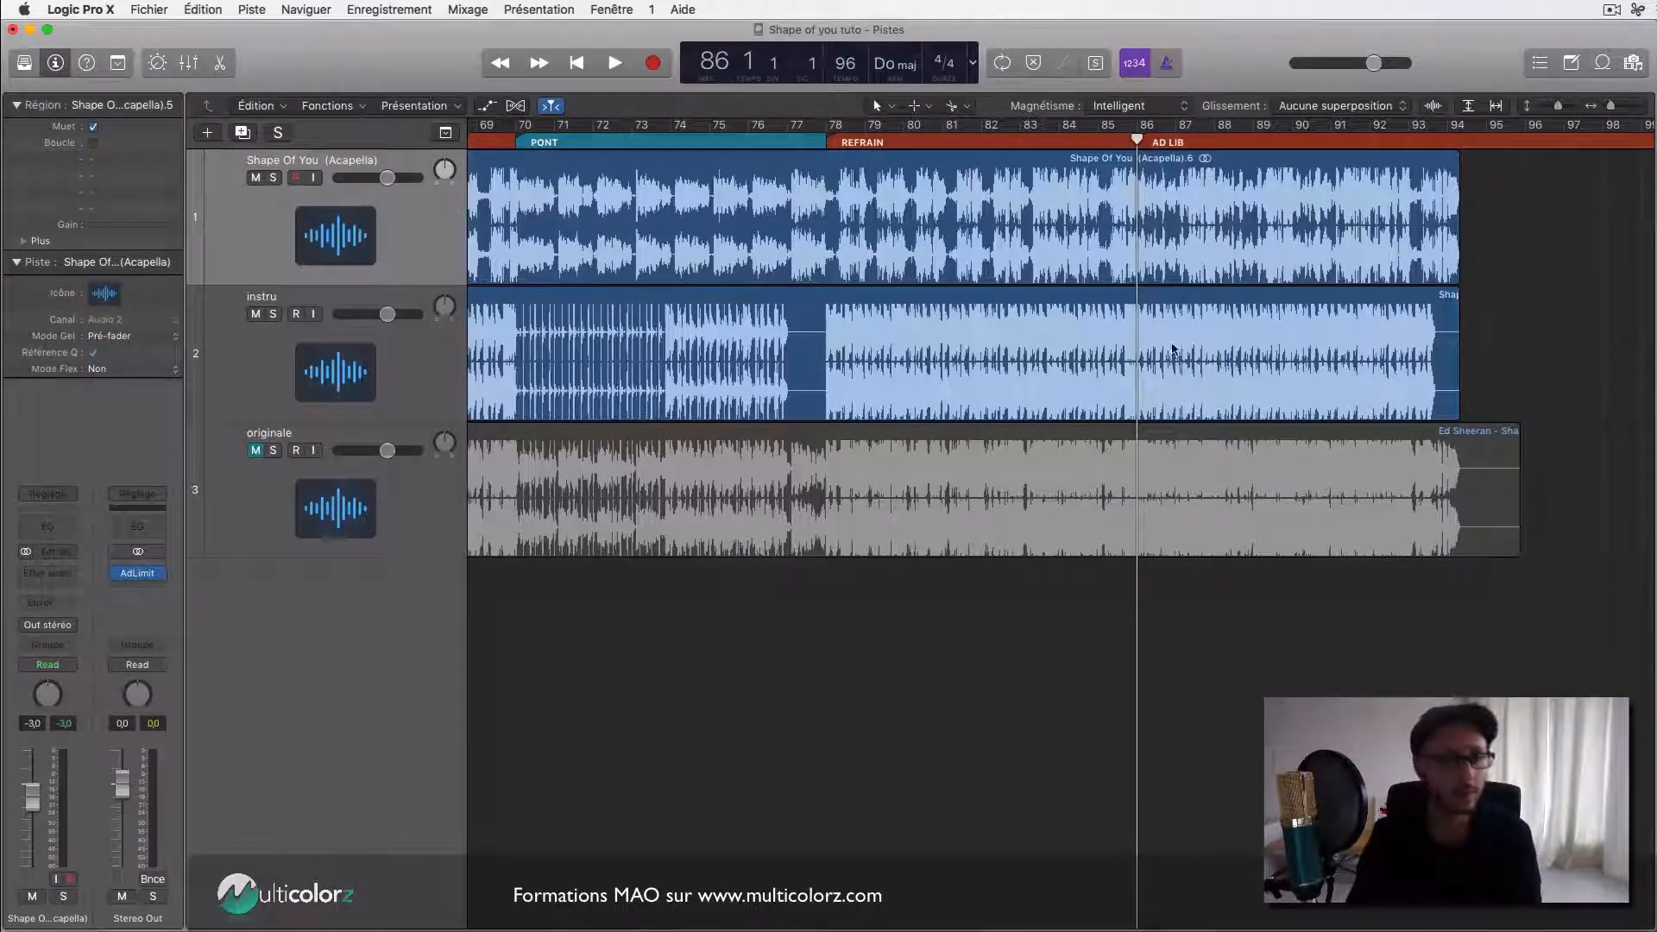
Add two new audio tracks directly below the Shape Of You (Acapella) track.
click(435, 265)
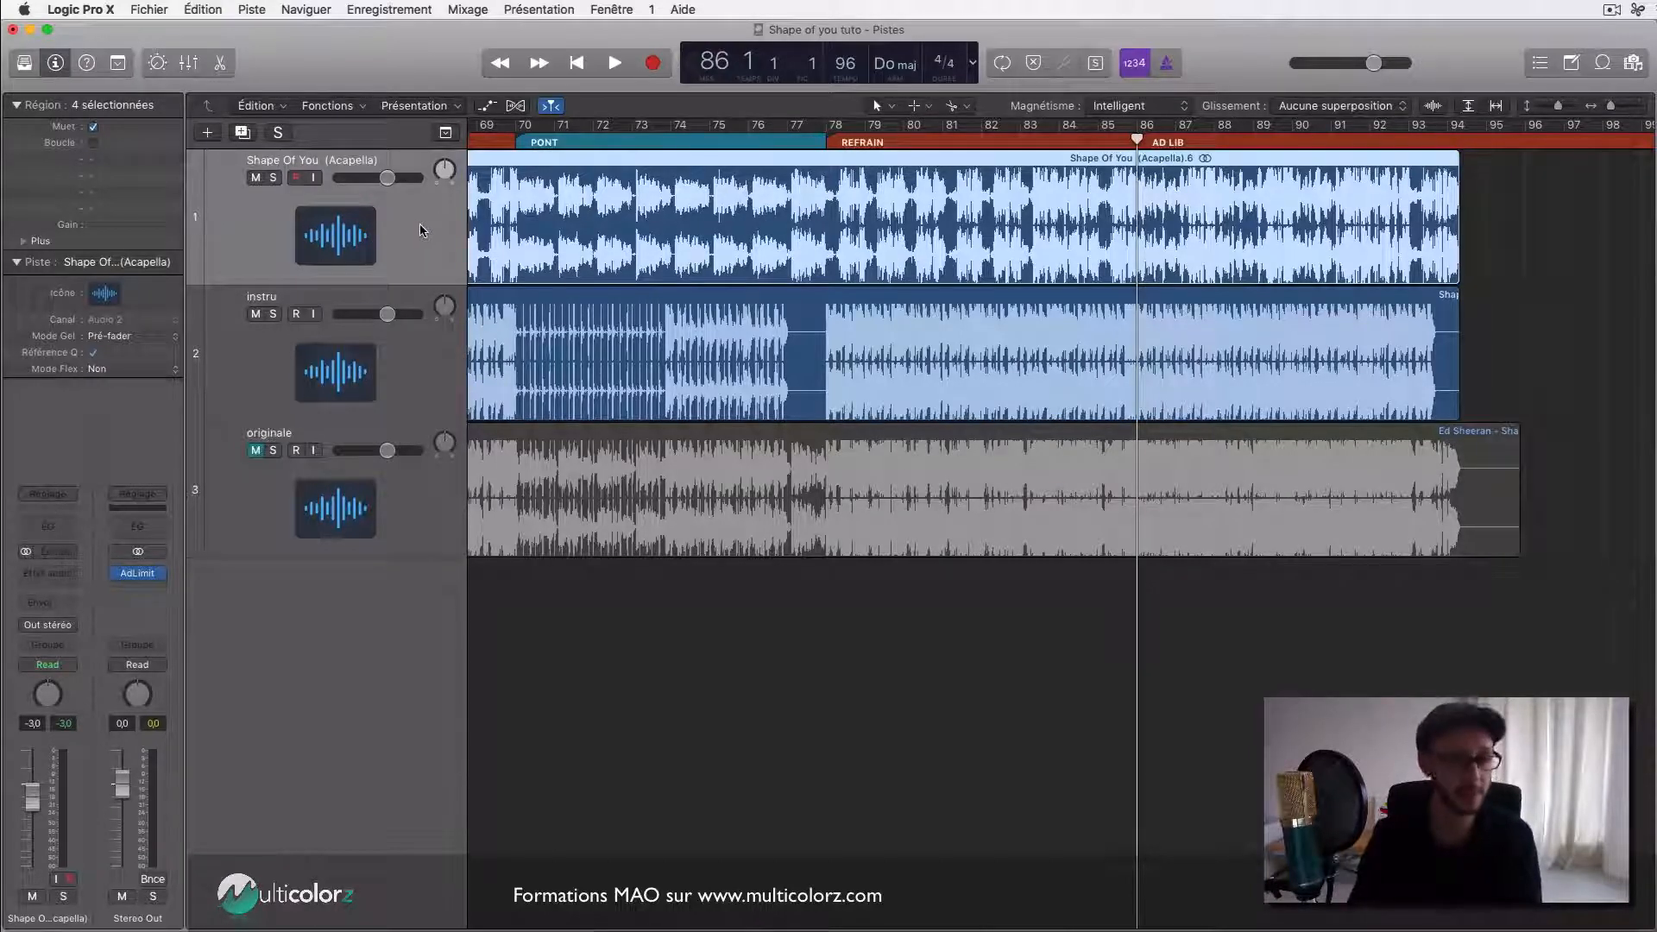
key(alt+super+a)
key(alt+super+a)
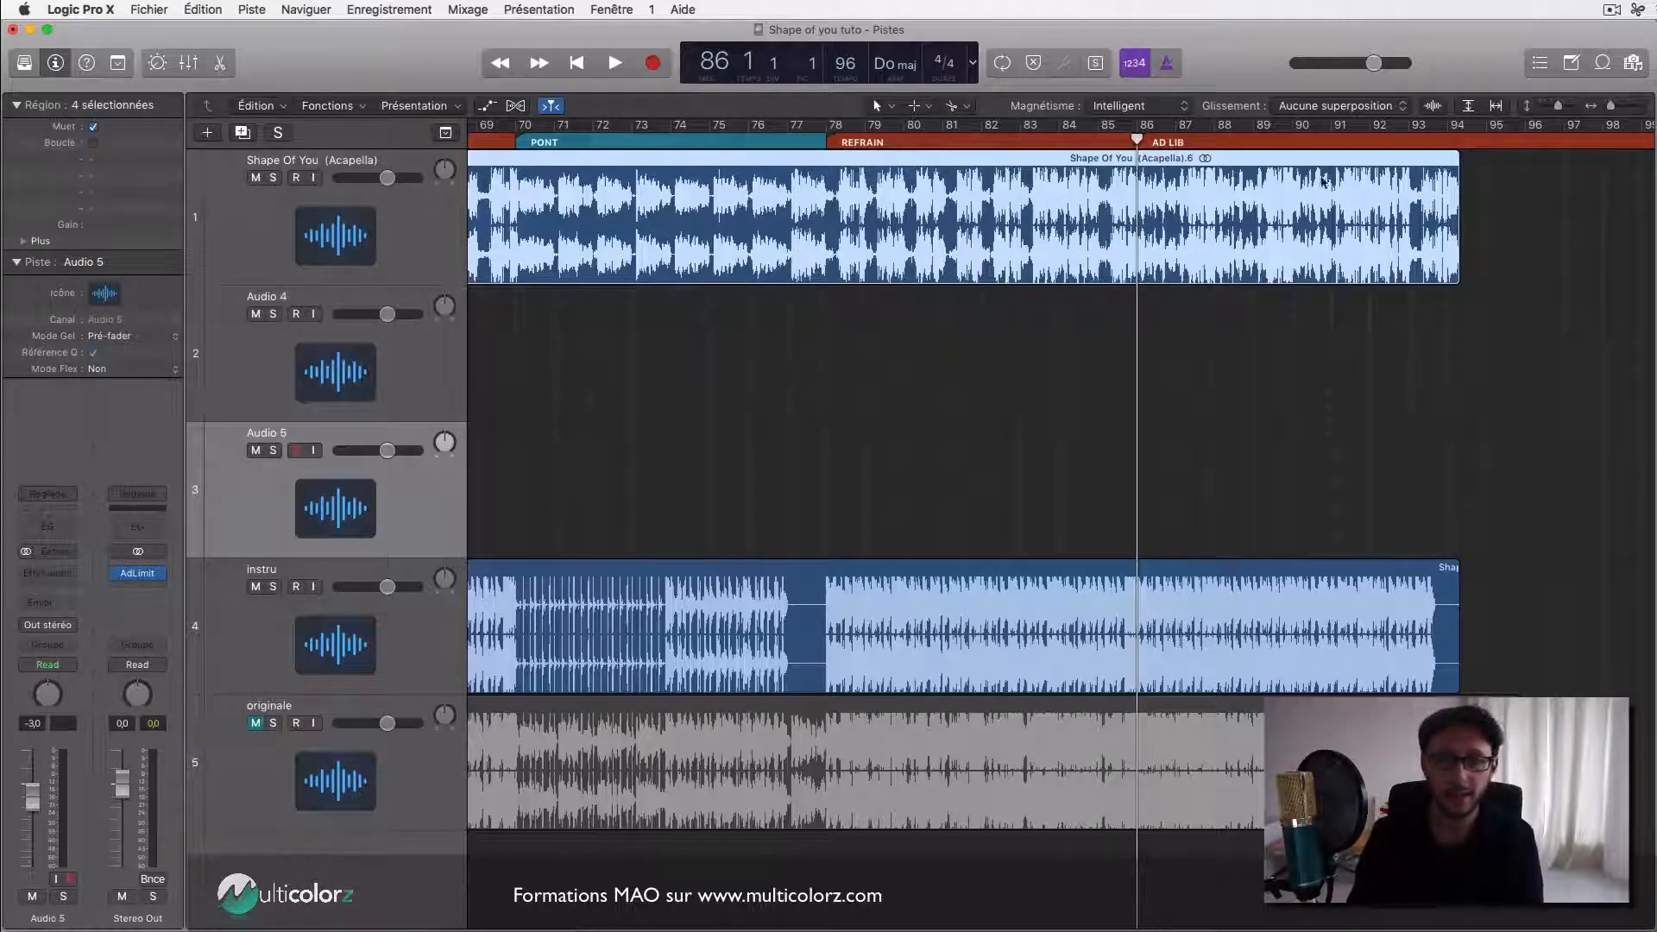
Play the acapella from bar 85 into AD LIB and place the playhead at 86 1 1 1.
click(1096, 141)
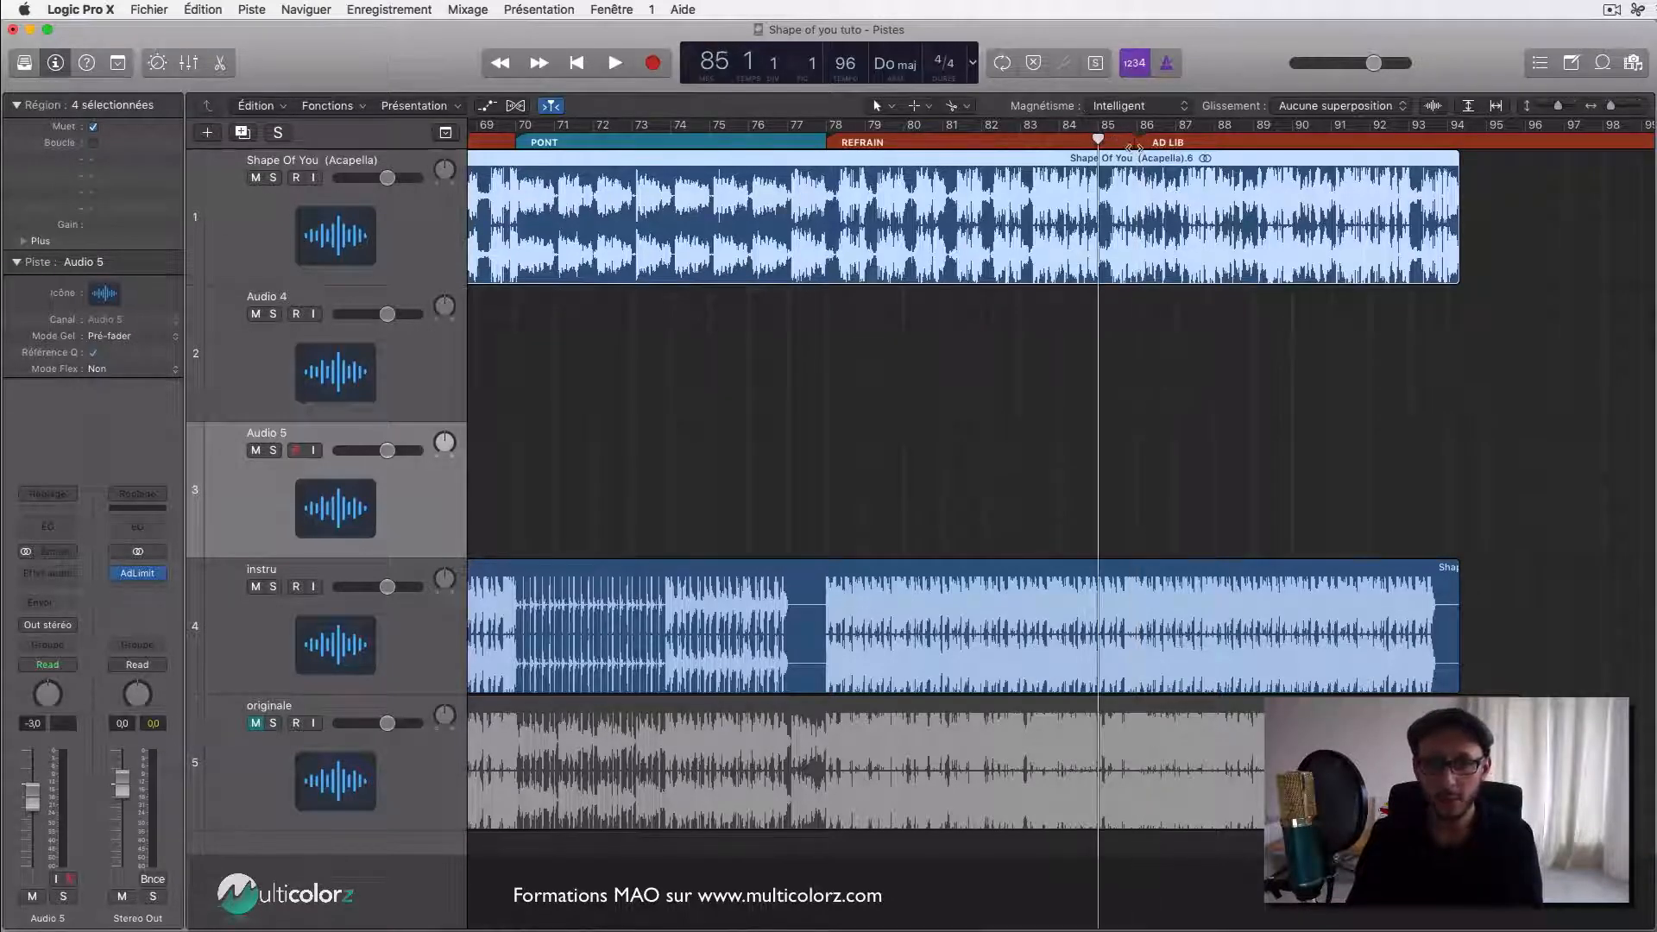
key(space)
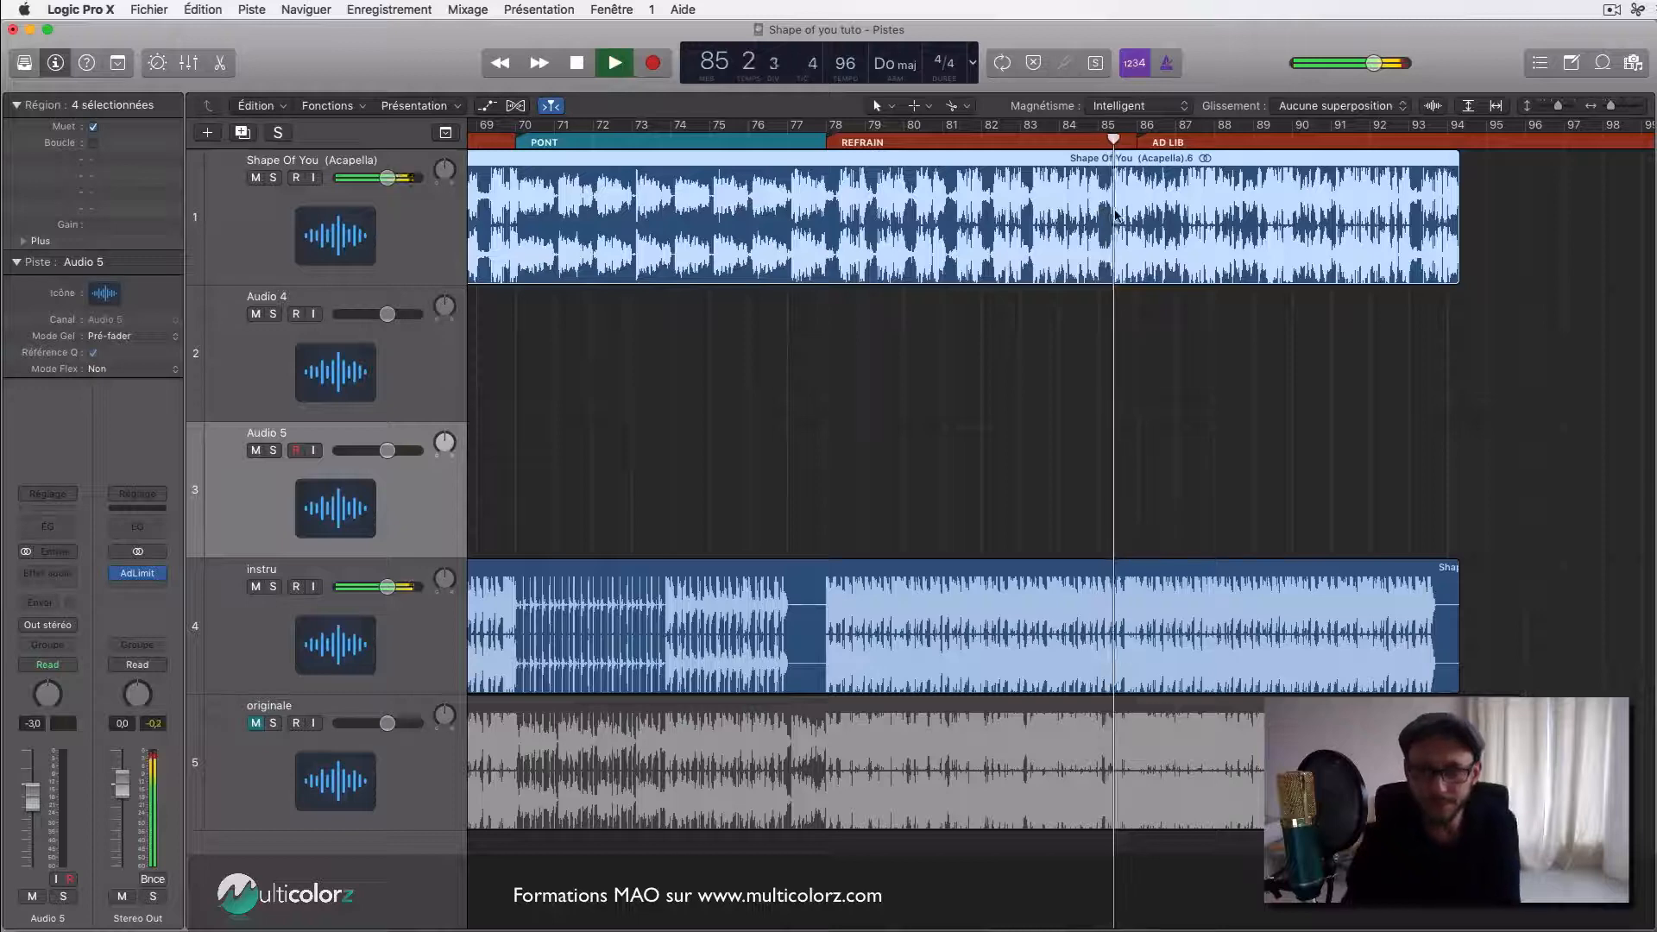
scroll(1142, 236, up, 3)
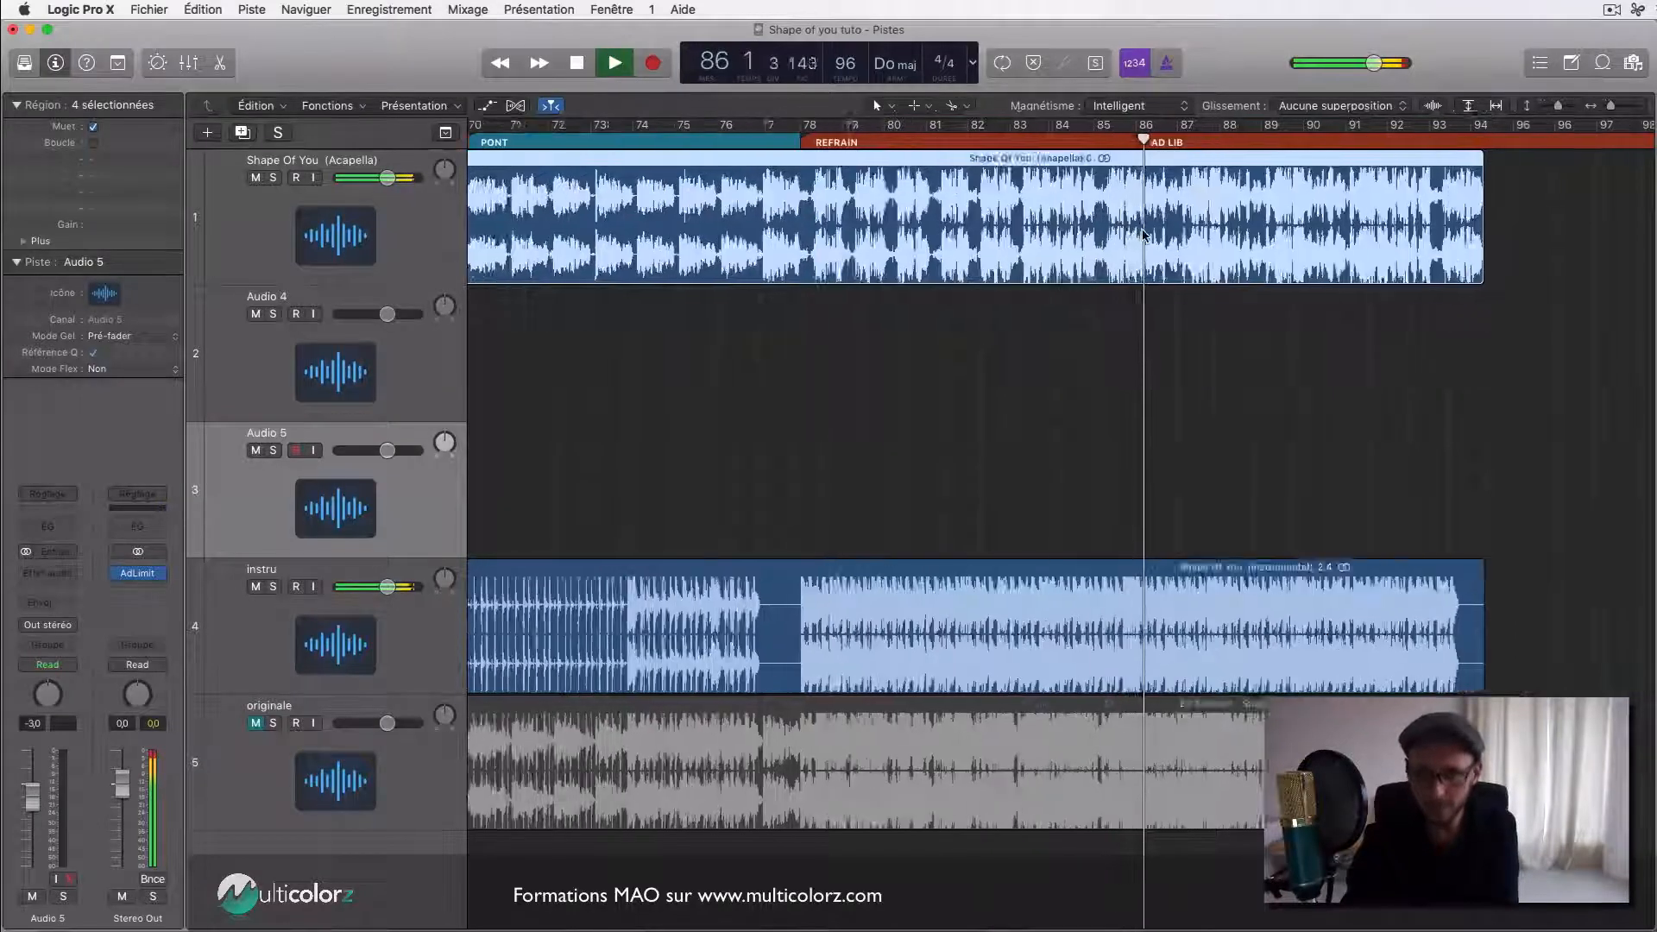
scroll(1142, 236, down, 3)
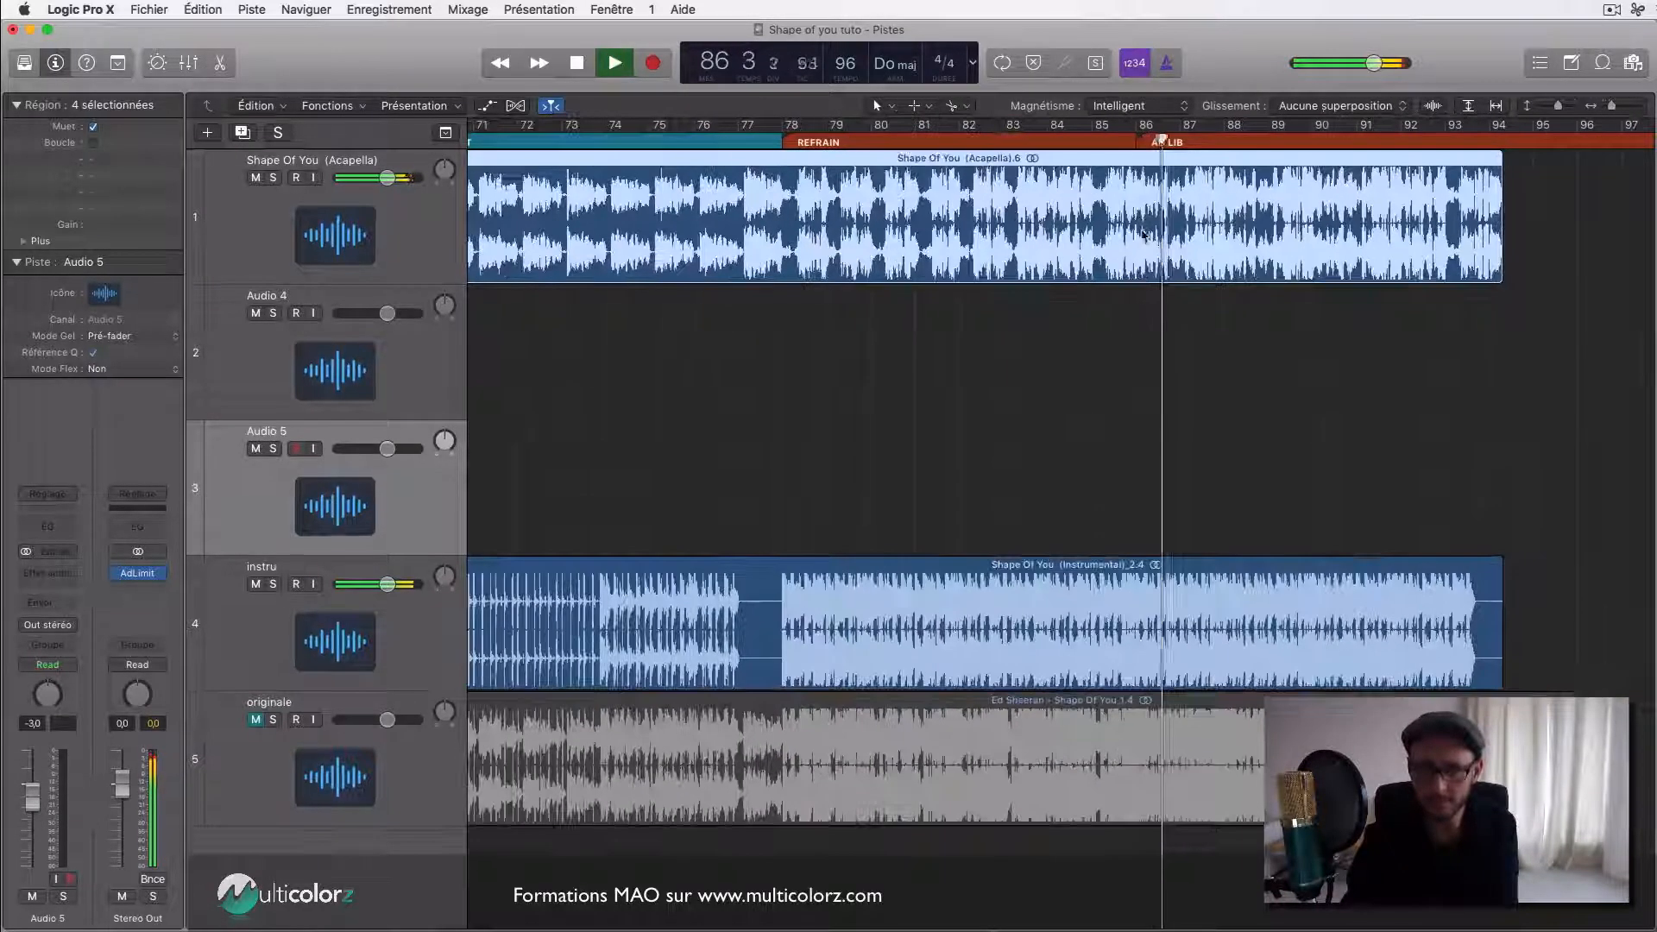
key(space)
click(1133, 142)
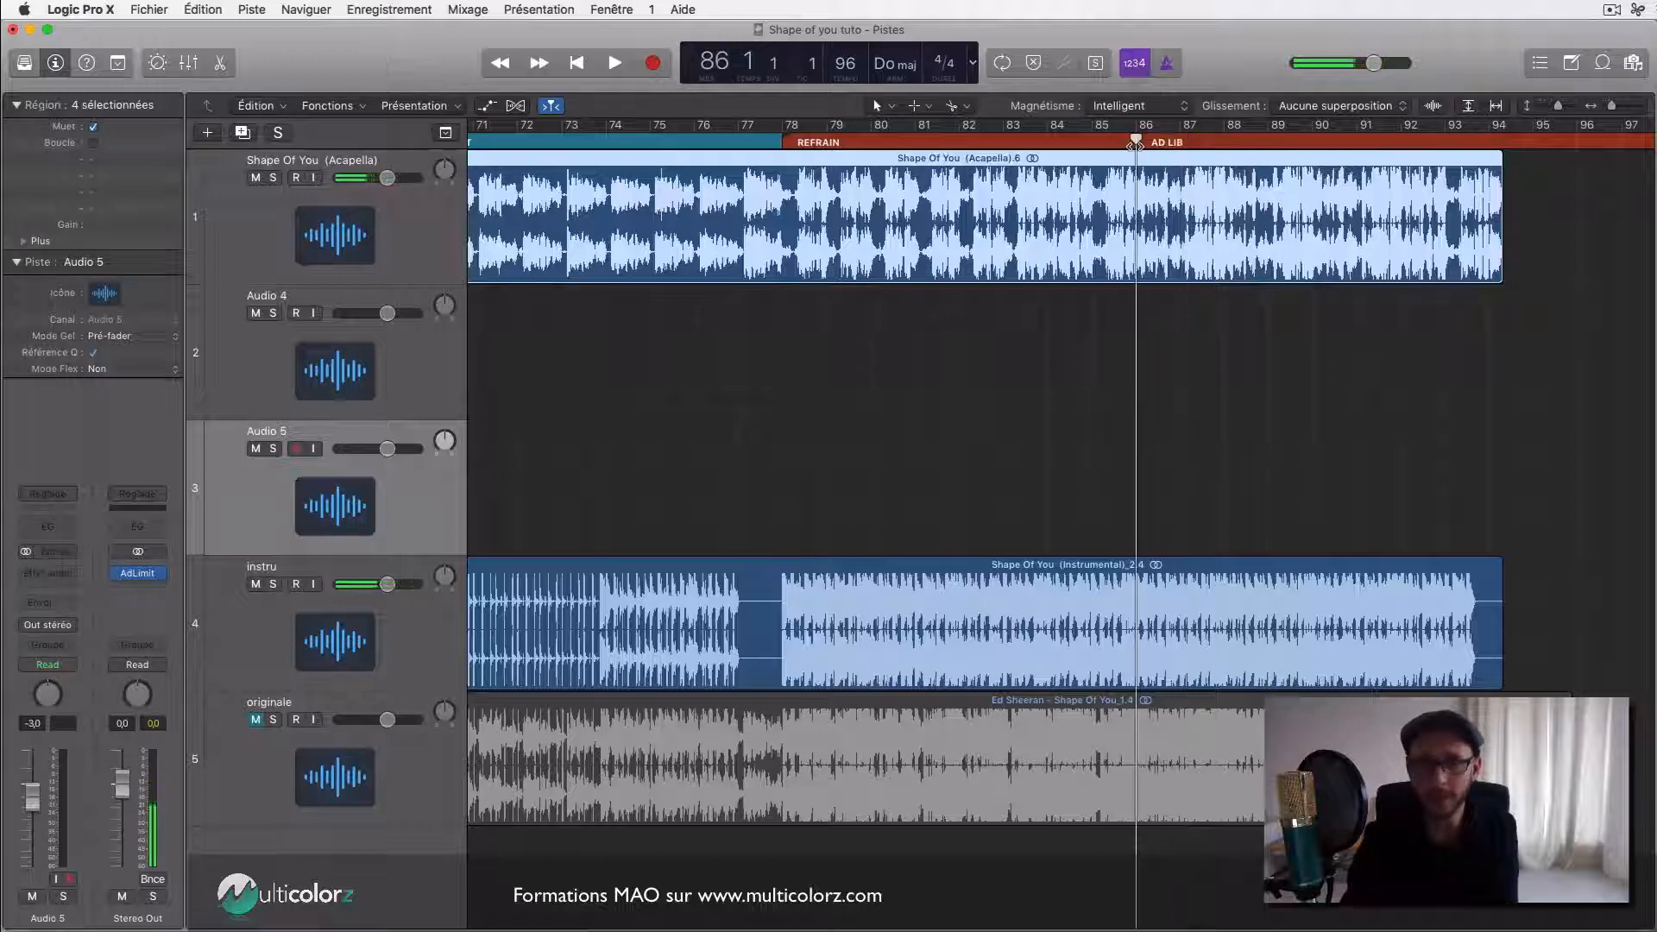
Split the acapella region at 86 1 1 1 and mute the AD LIB part after the split.
scroll(1122, 181, up, 5)
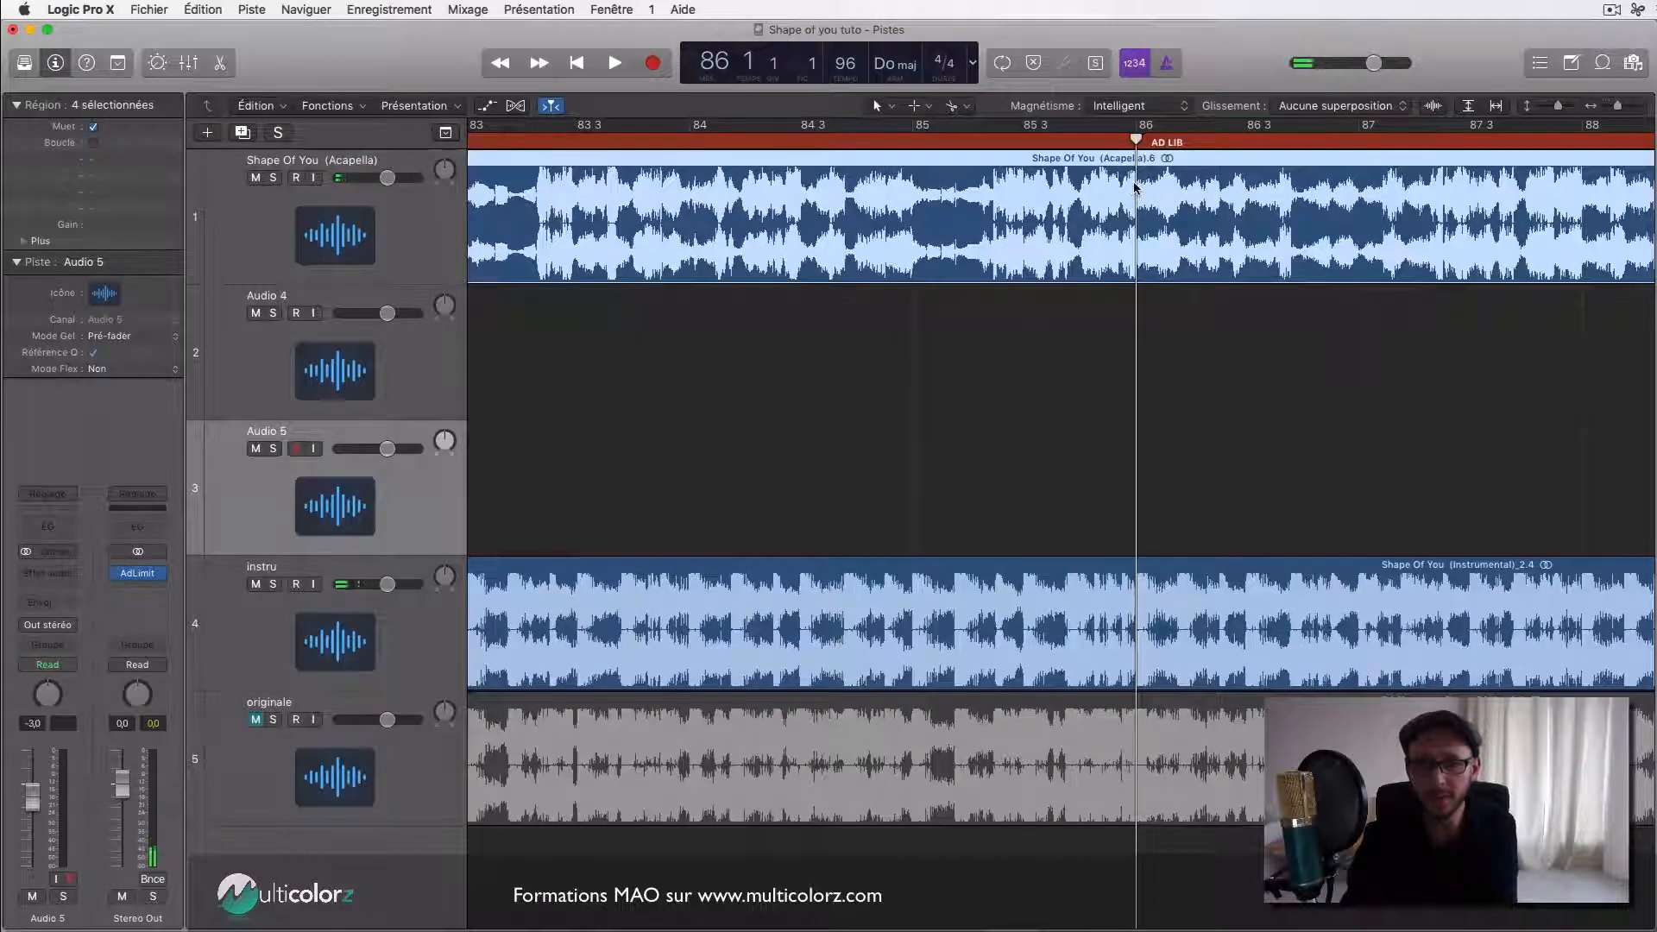
right_click(1135, 188)
key(ctrl+m)
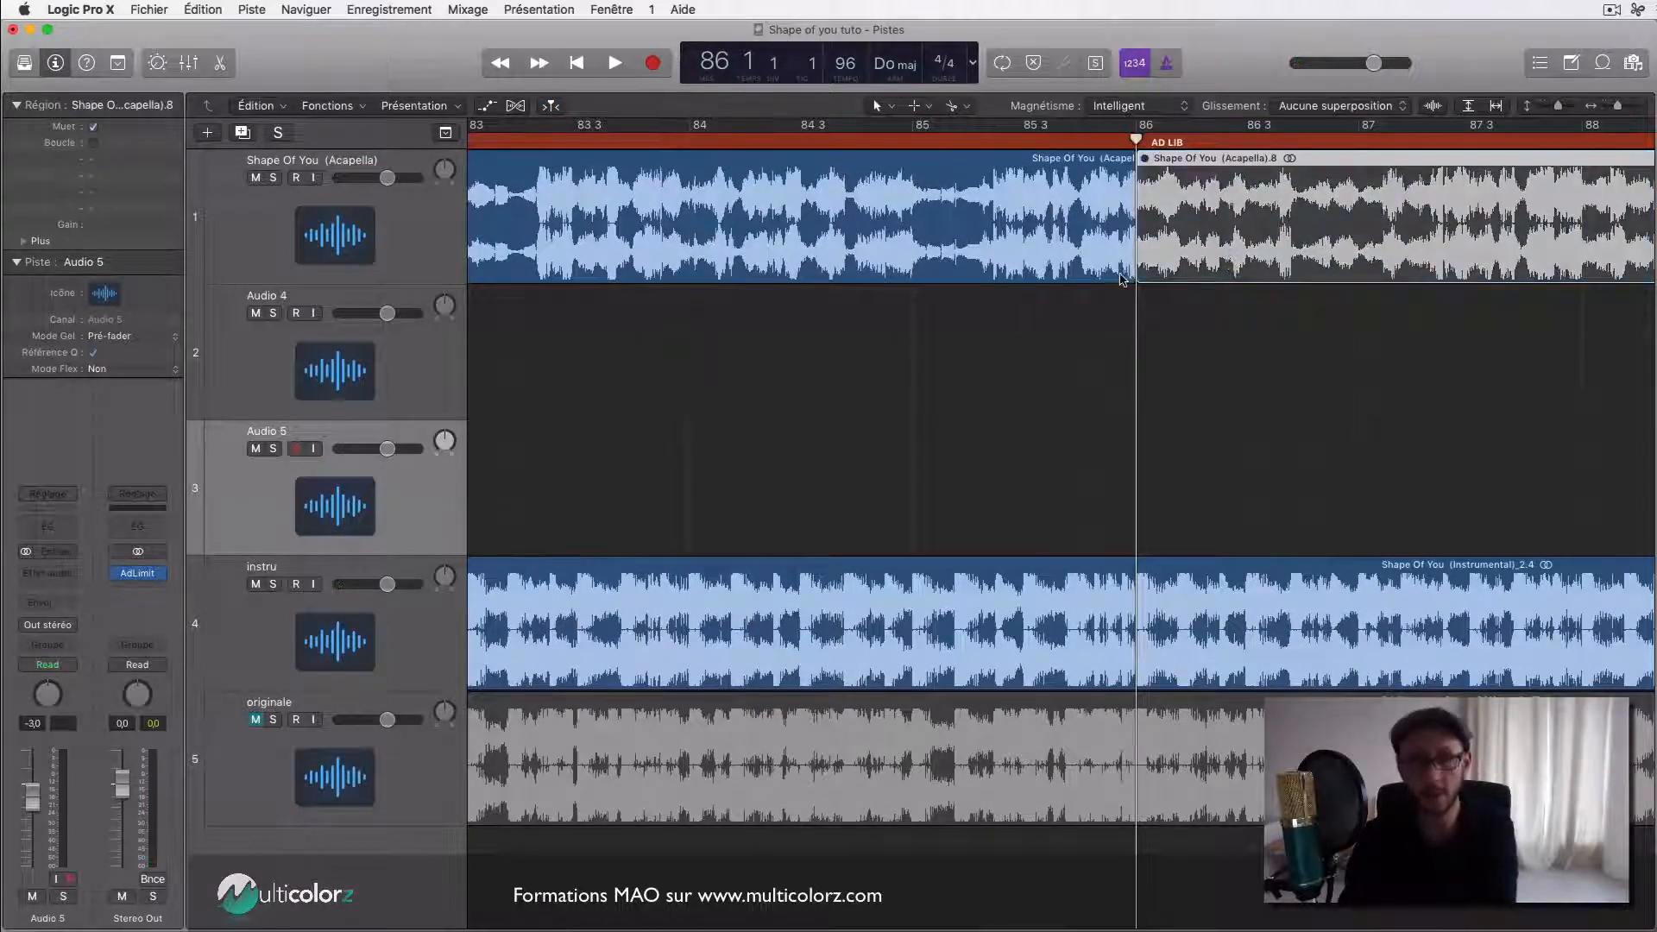
Copy the last four bars of the PONT vocals, from bar 74 to 78, out of the acapella onto Audio 4.
scroll(1122, 276, down, 4)
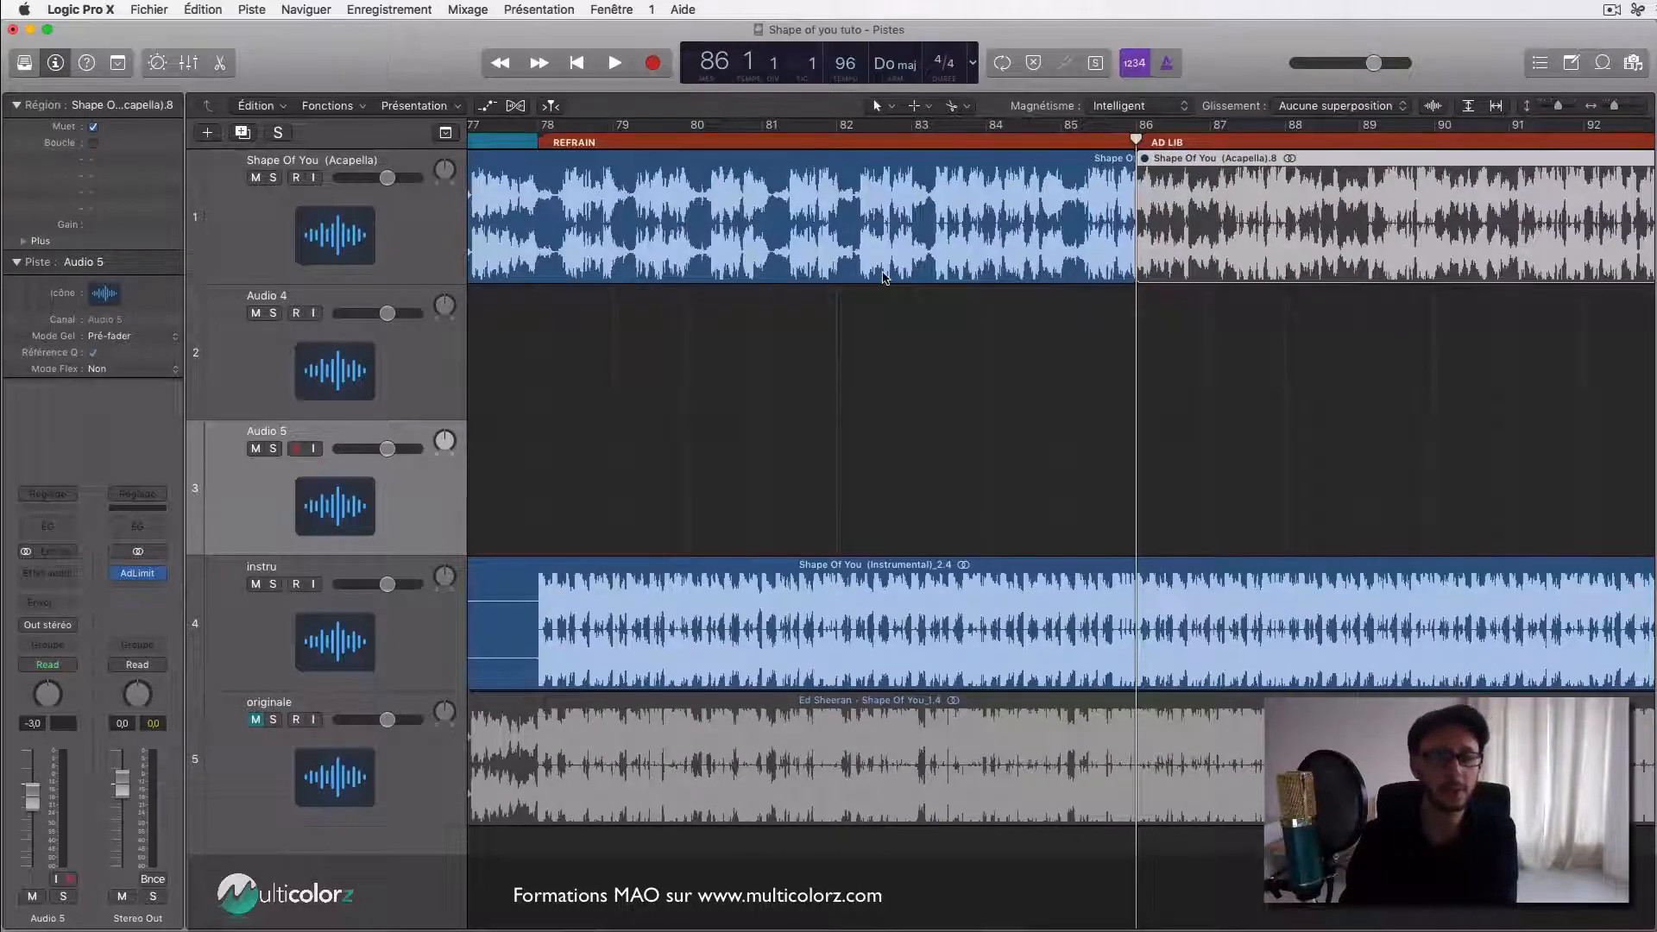
scroll(888, 277, left, 5)
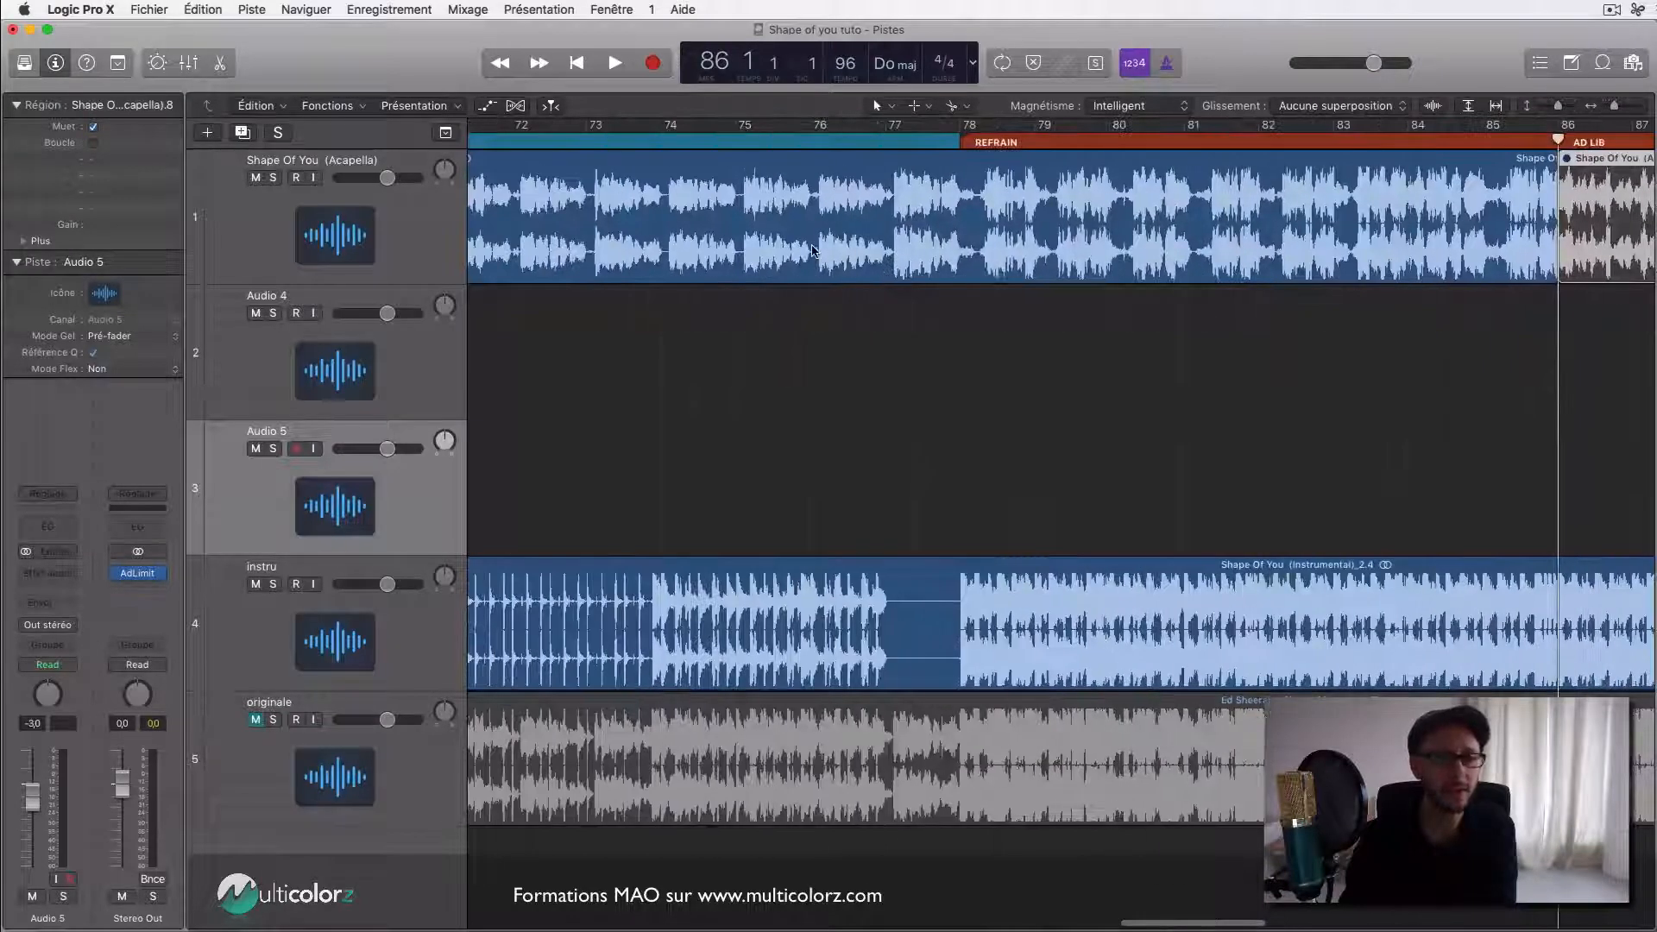
double_click(657, 145)
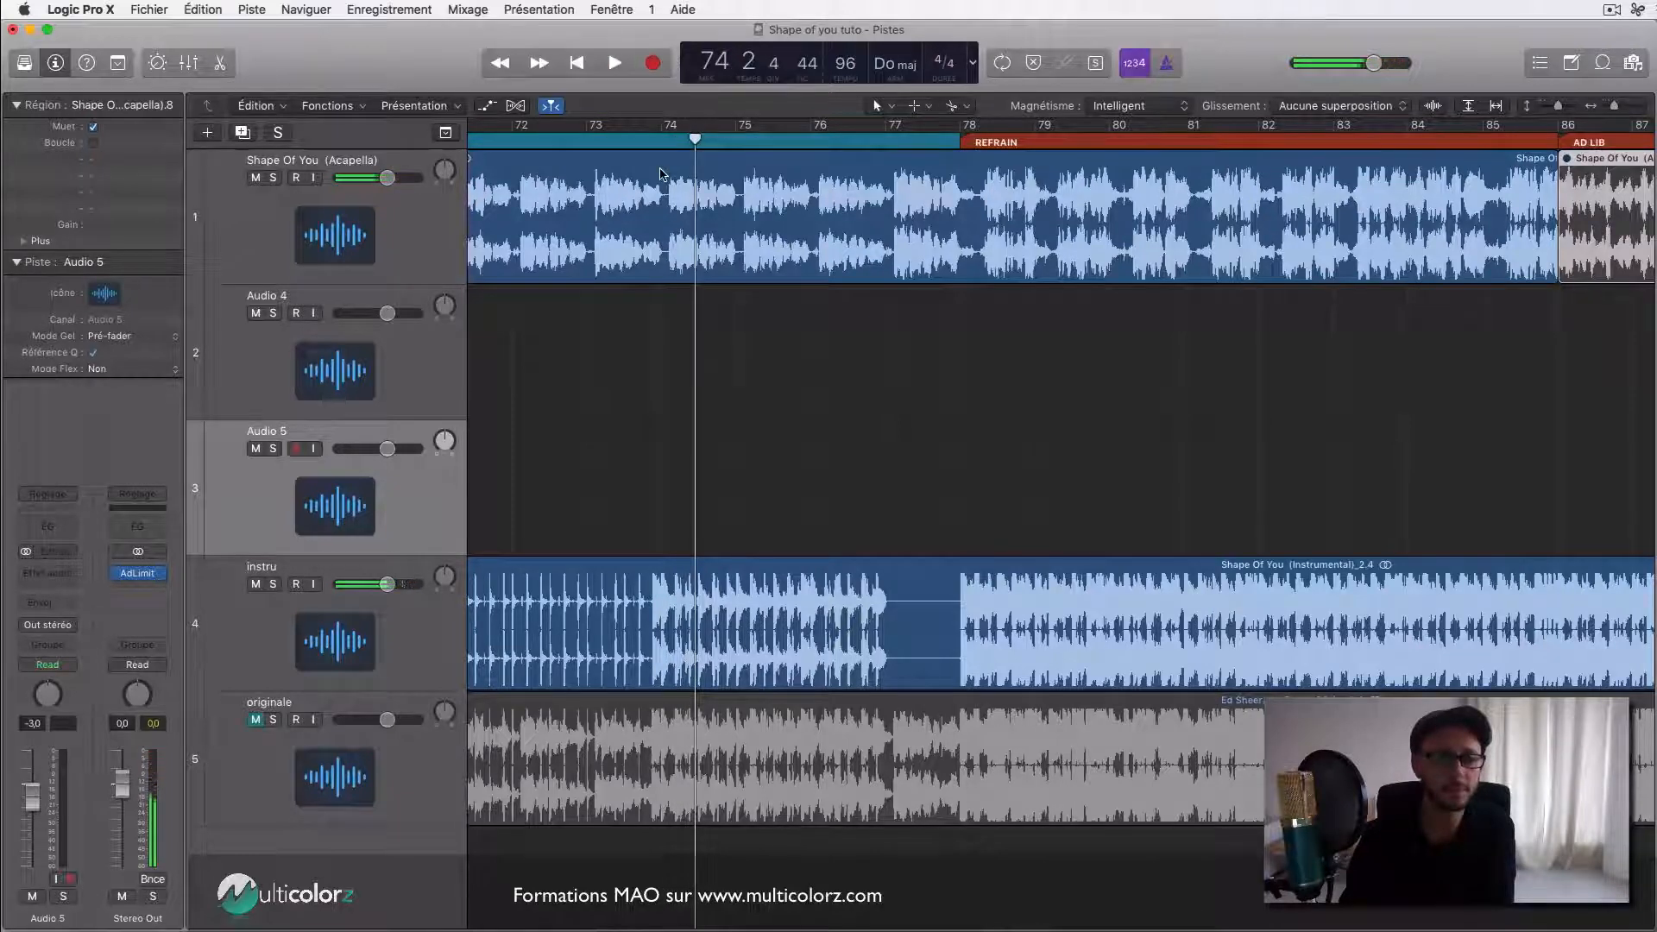
drag(661, 169, 955, 181)
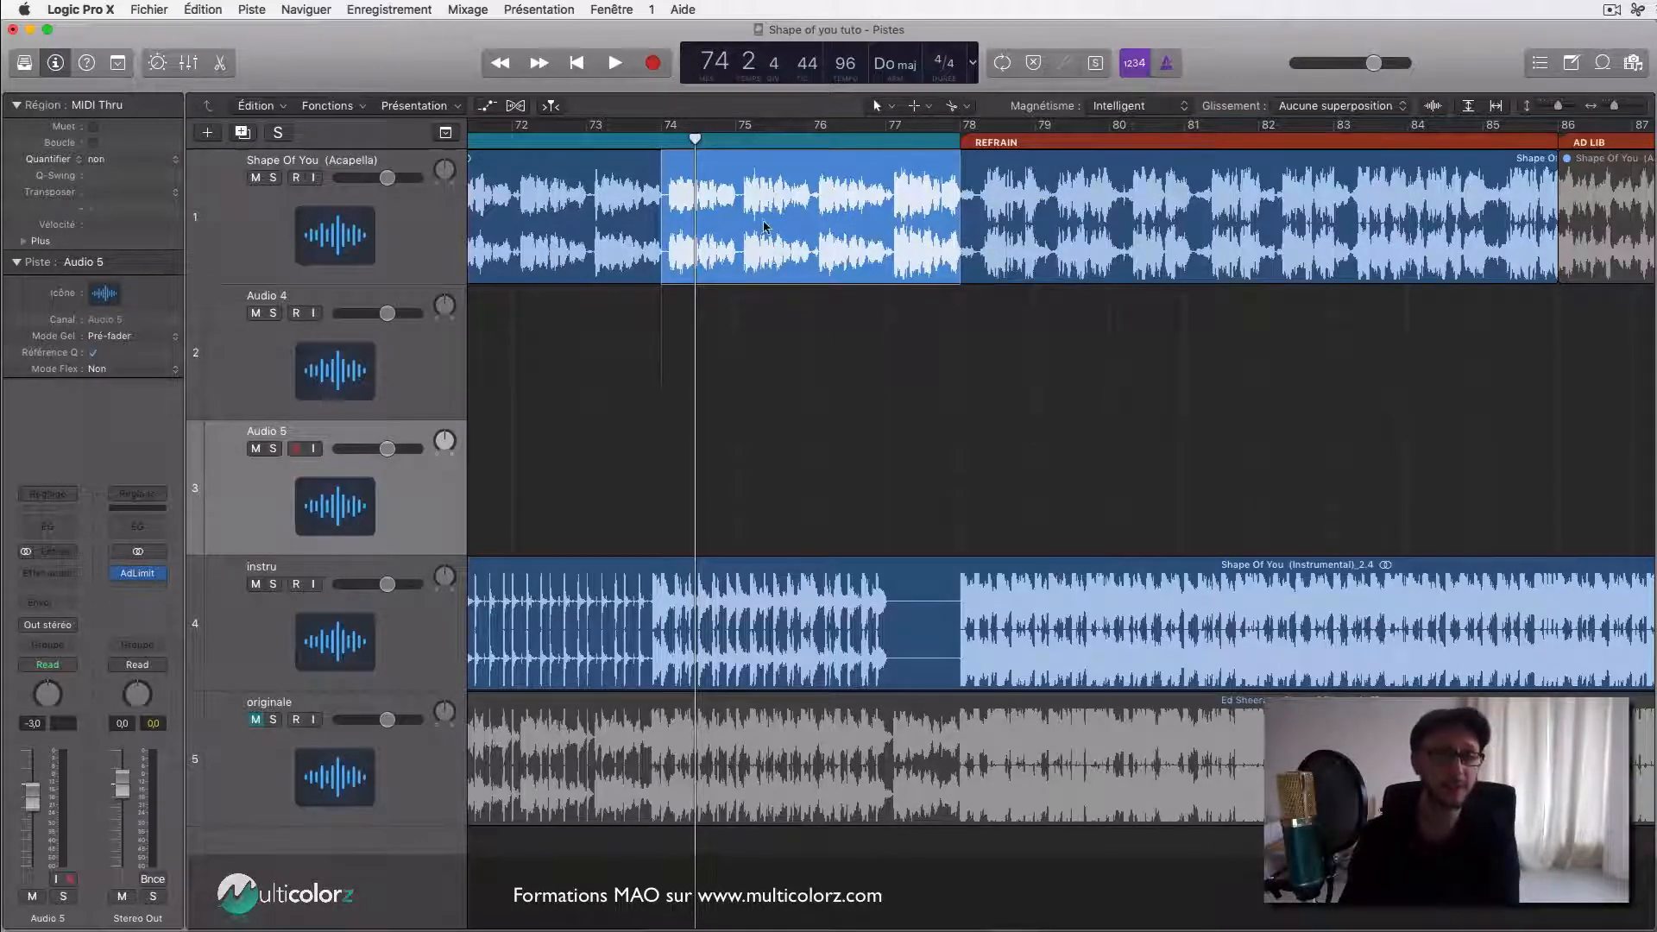
drag(763, 227, 1630, 328)
Align the copied vocal region on Audio 4 with the start of AD LIB at bar 86.
scroll(1335, 370, right, 5)
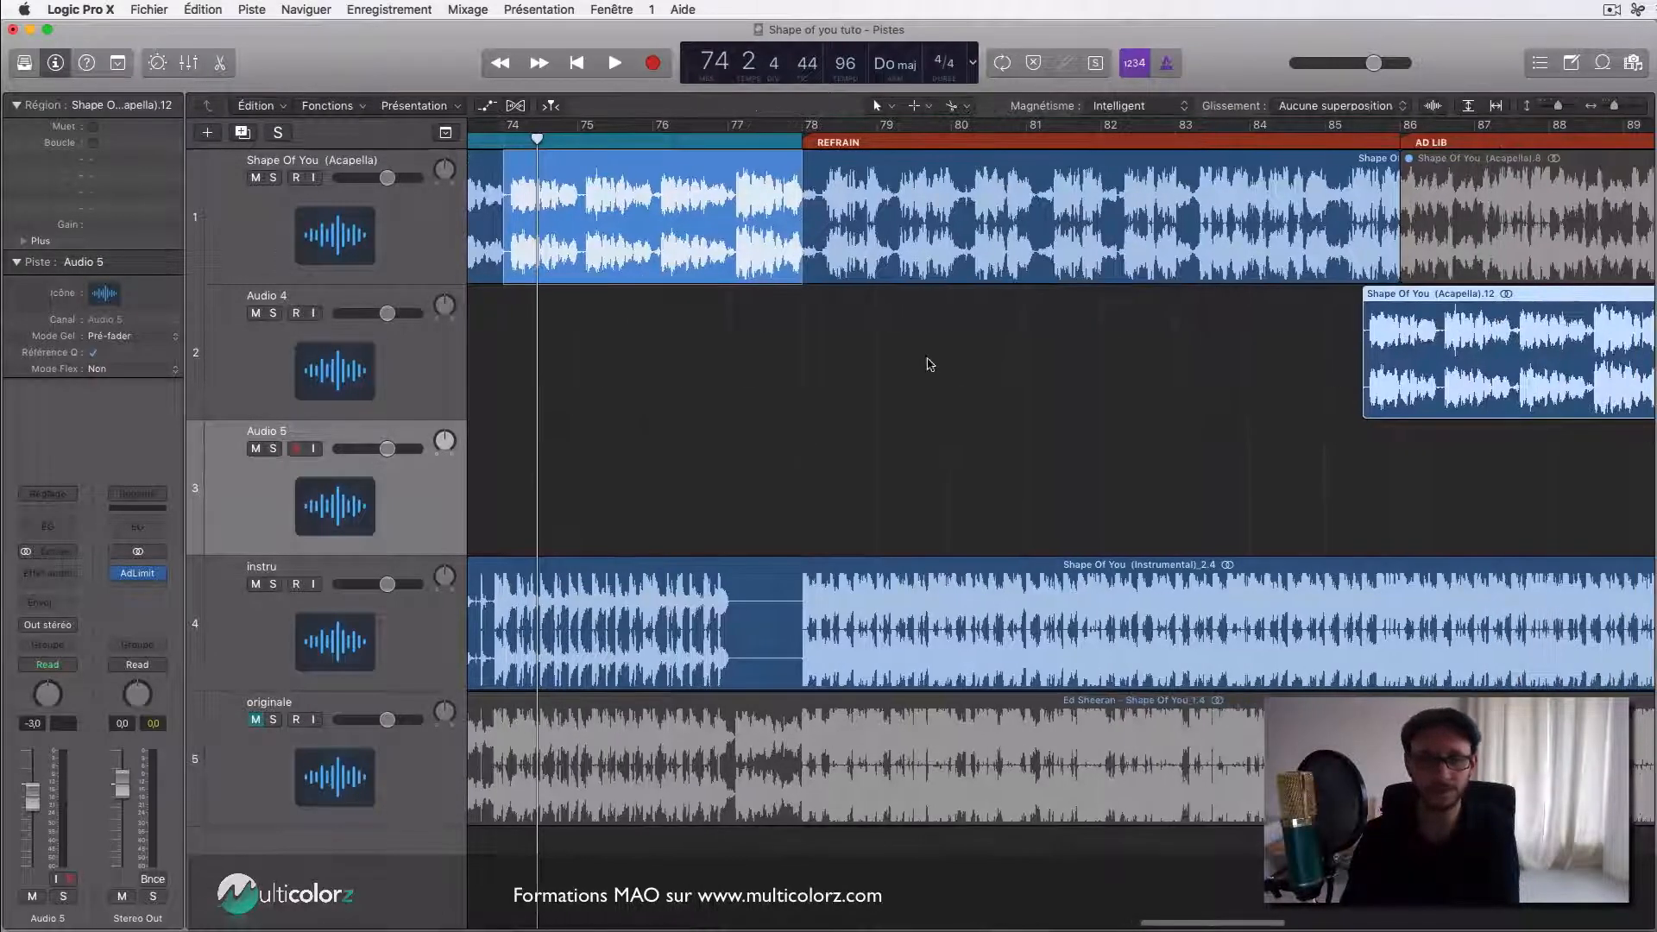
click(929, 364)
scroll(1037, 373, right, 4)
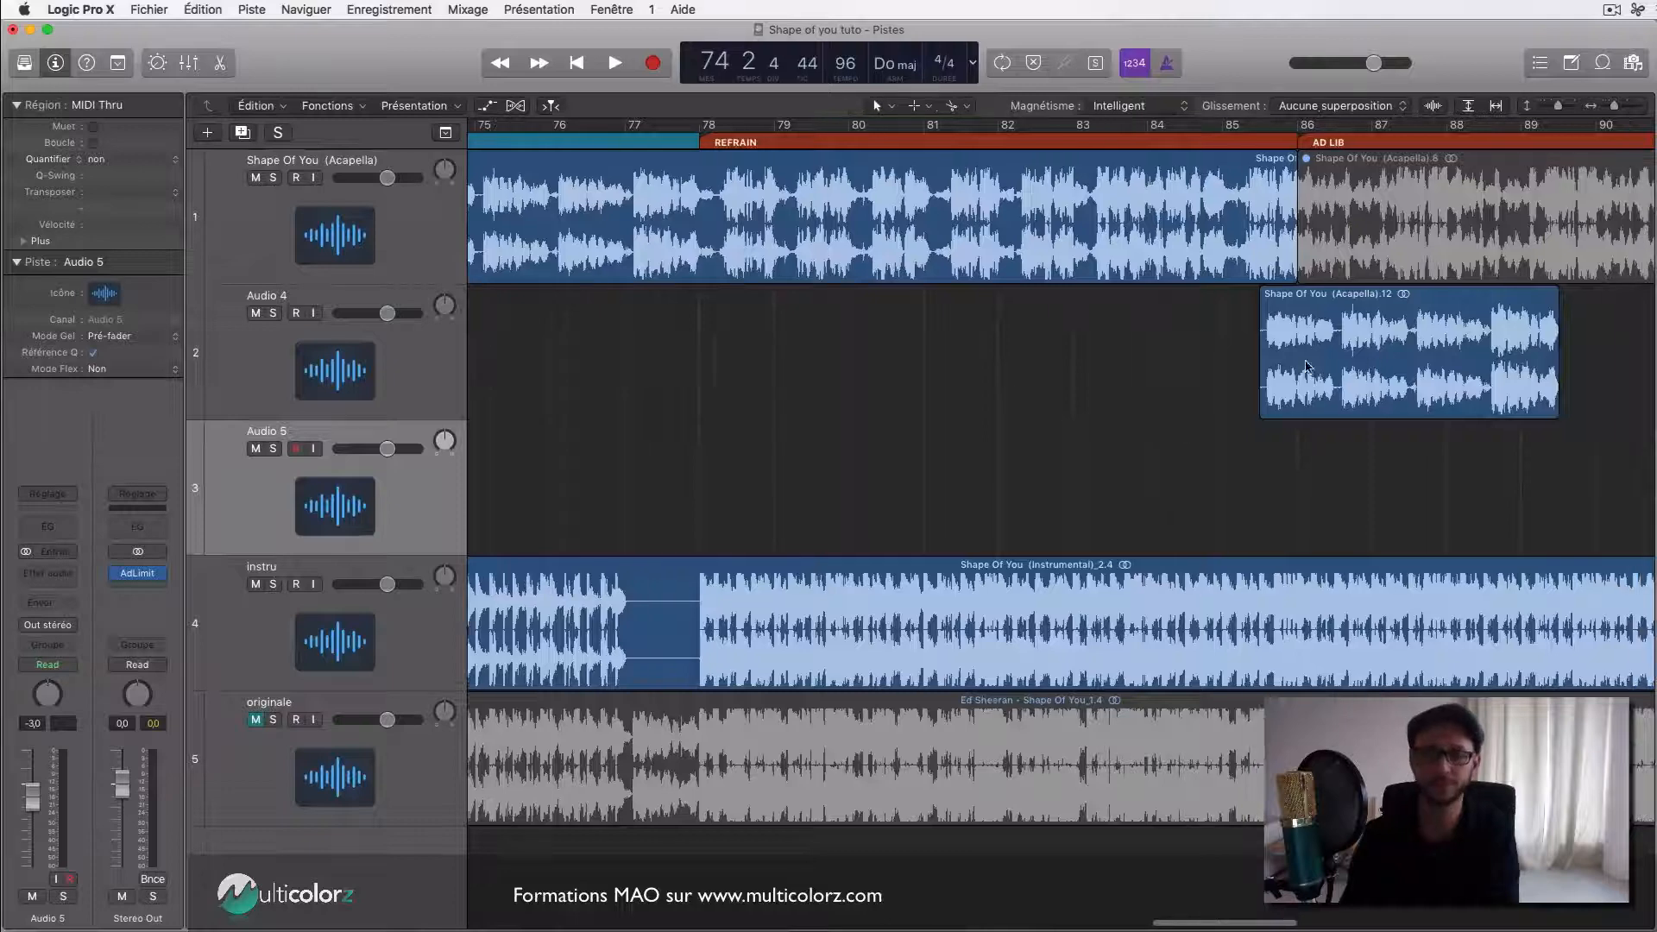
drag(1305, 362, 1341, 363)
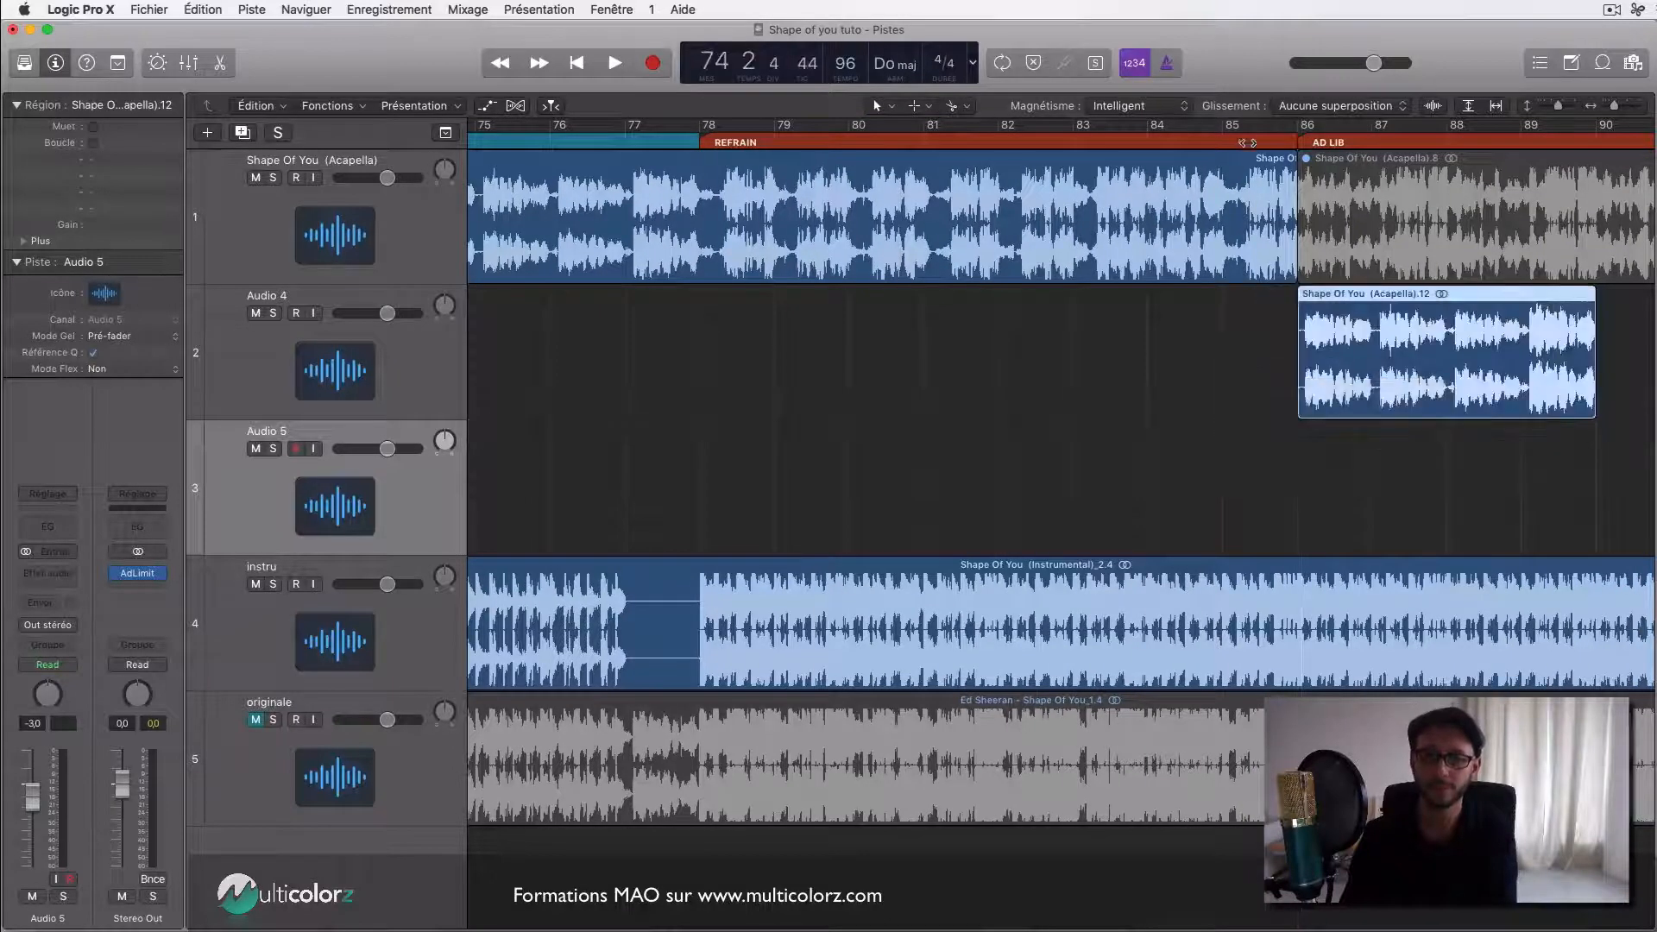
Listen to the copied vocals over the instrumental, and solo the originale track to compare the passage around bar 90.
key(space)
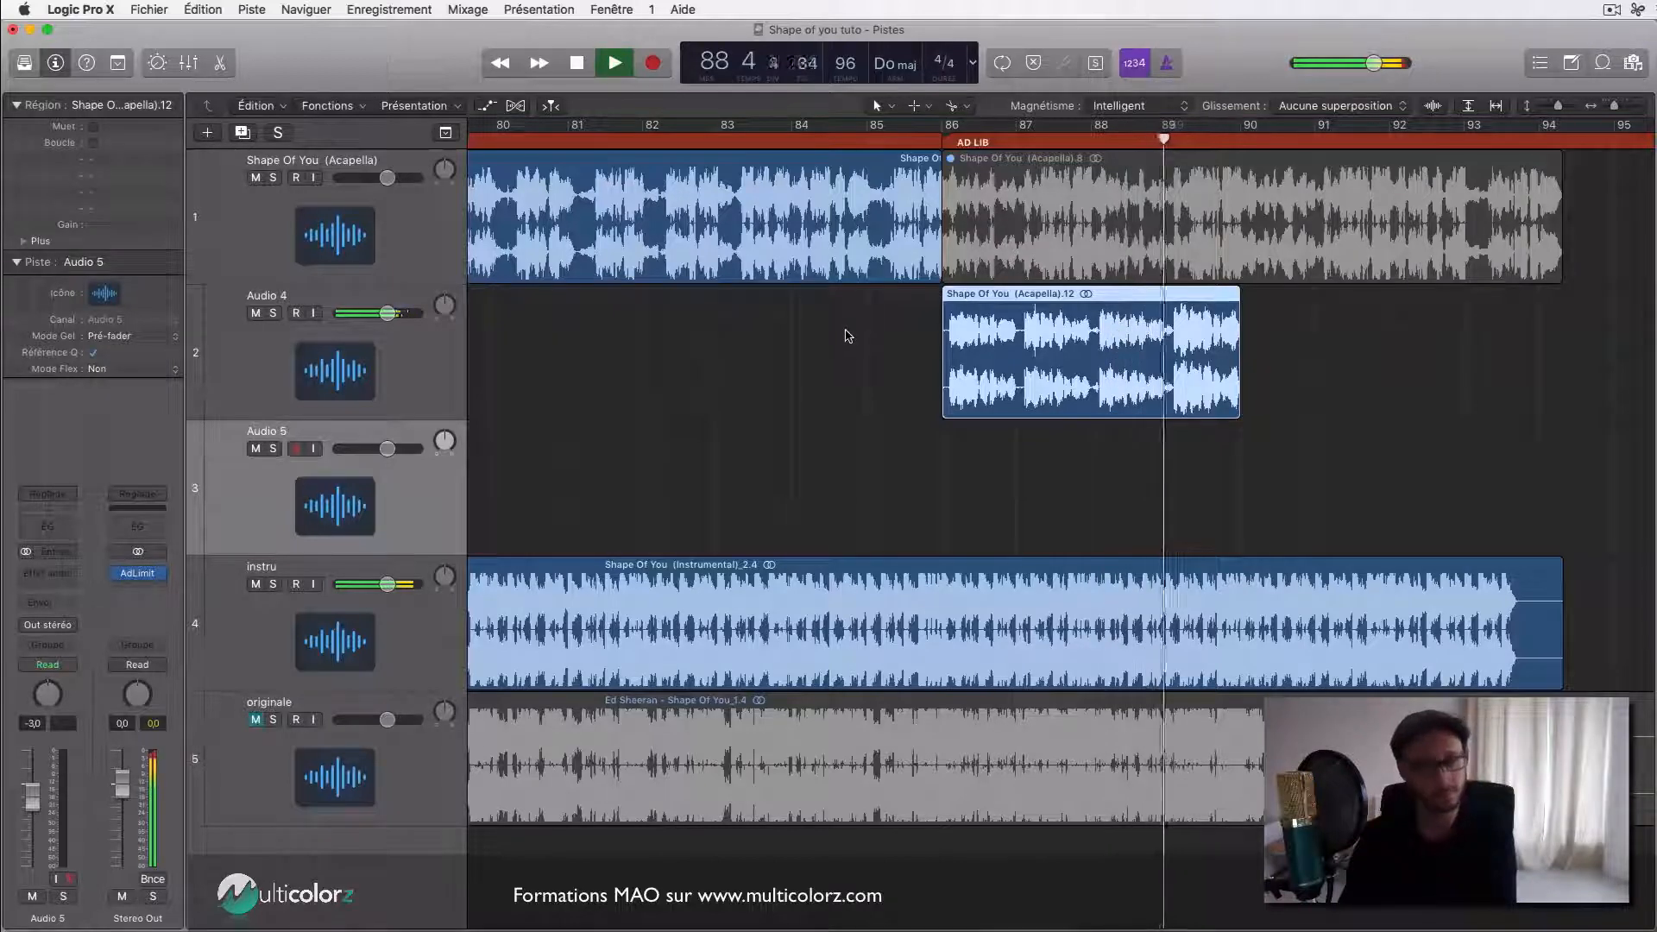
key(space)
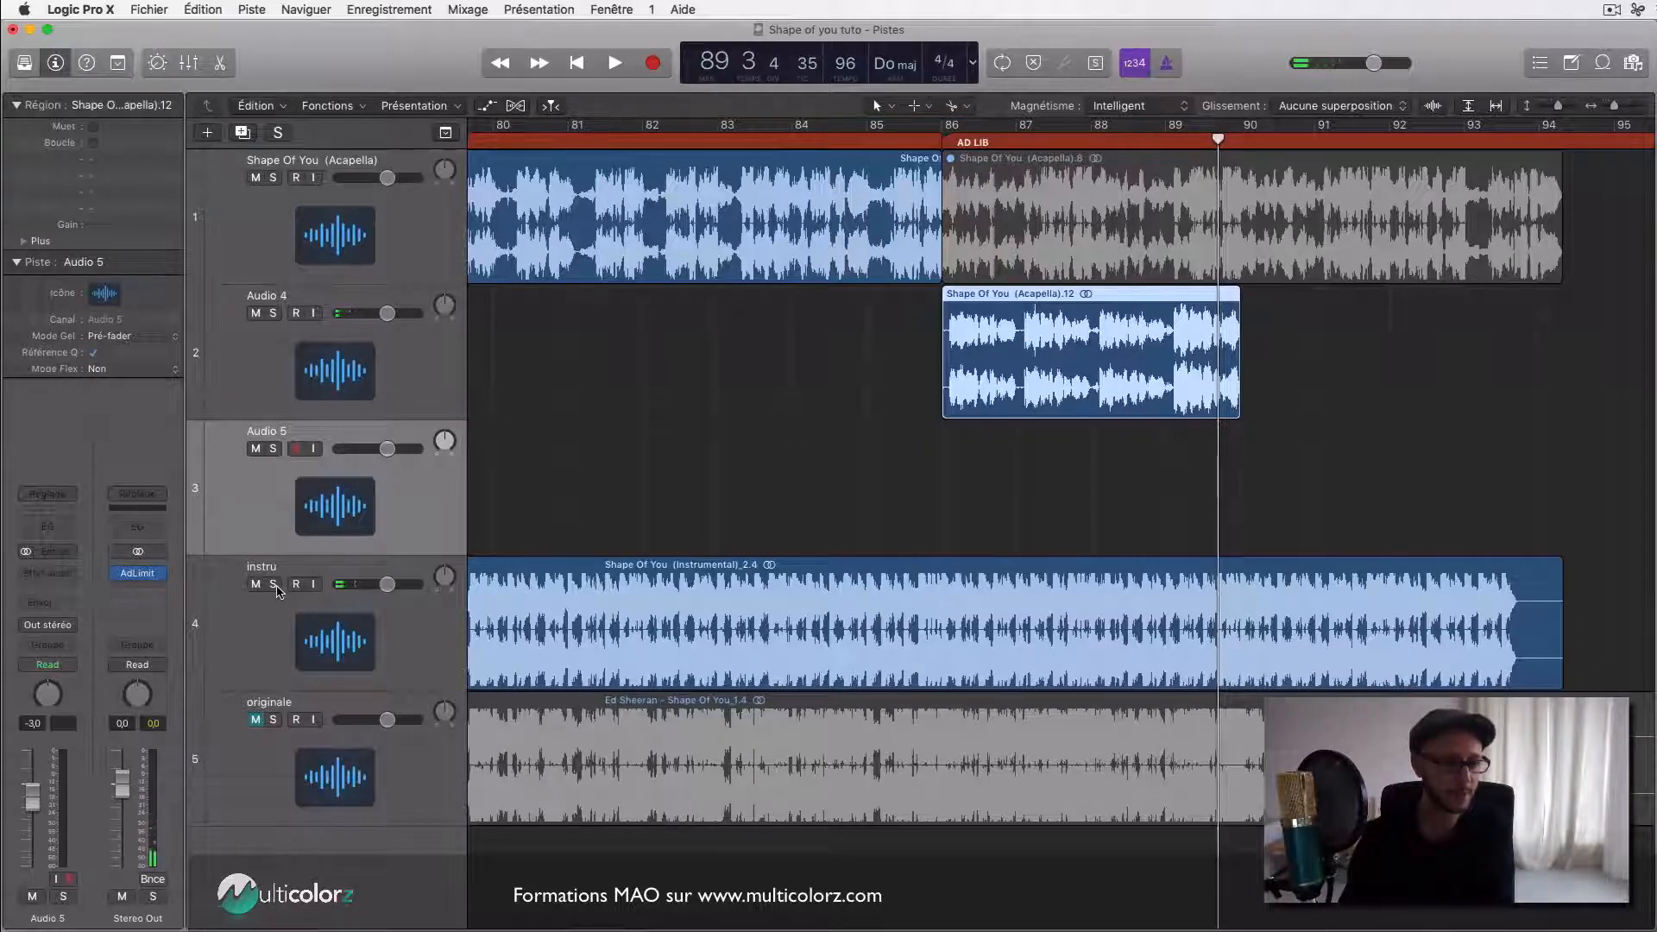
click(275, 720)
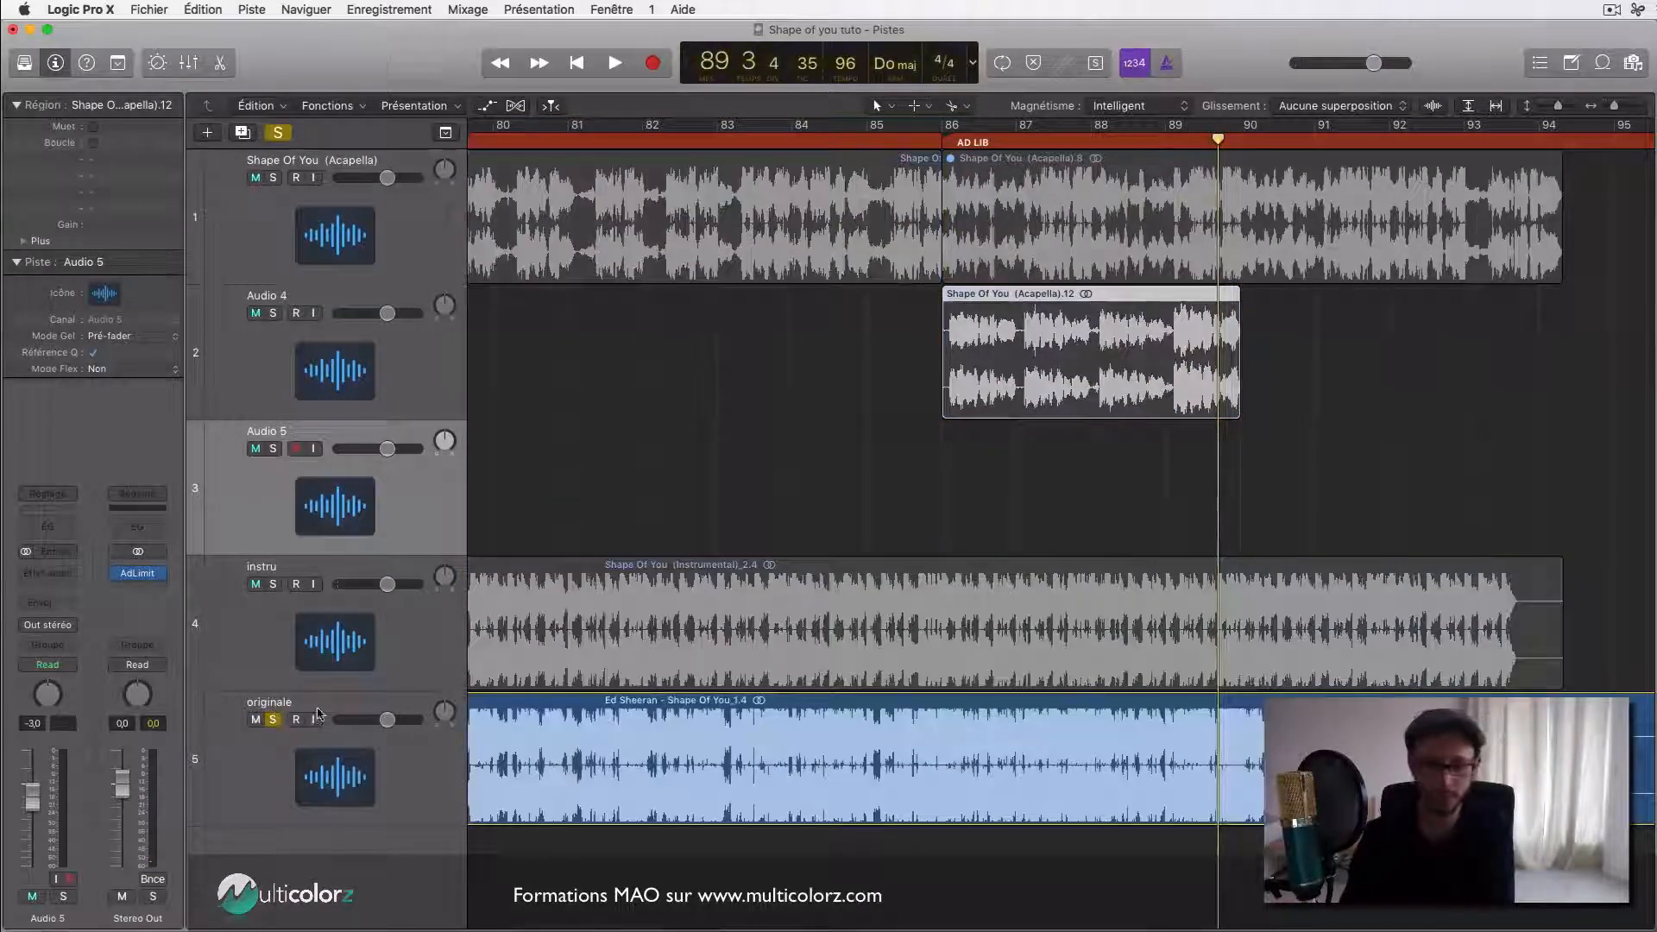
key(space)
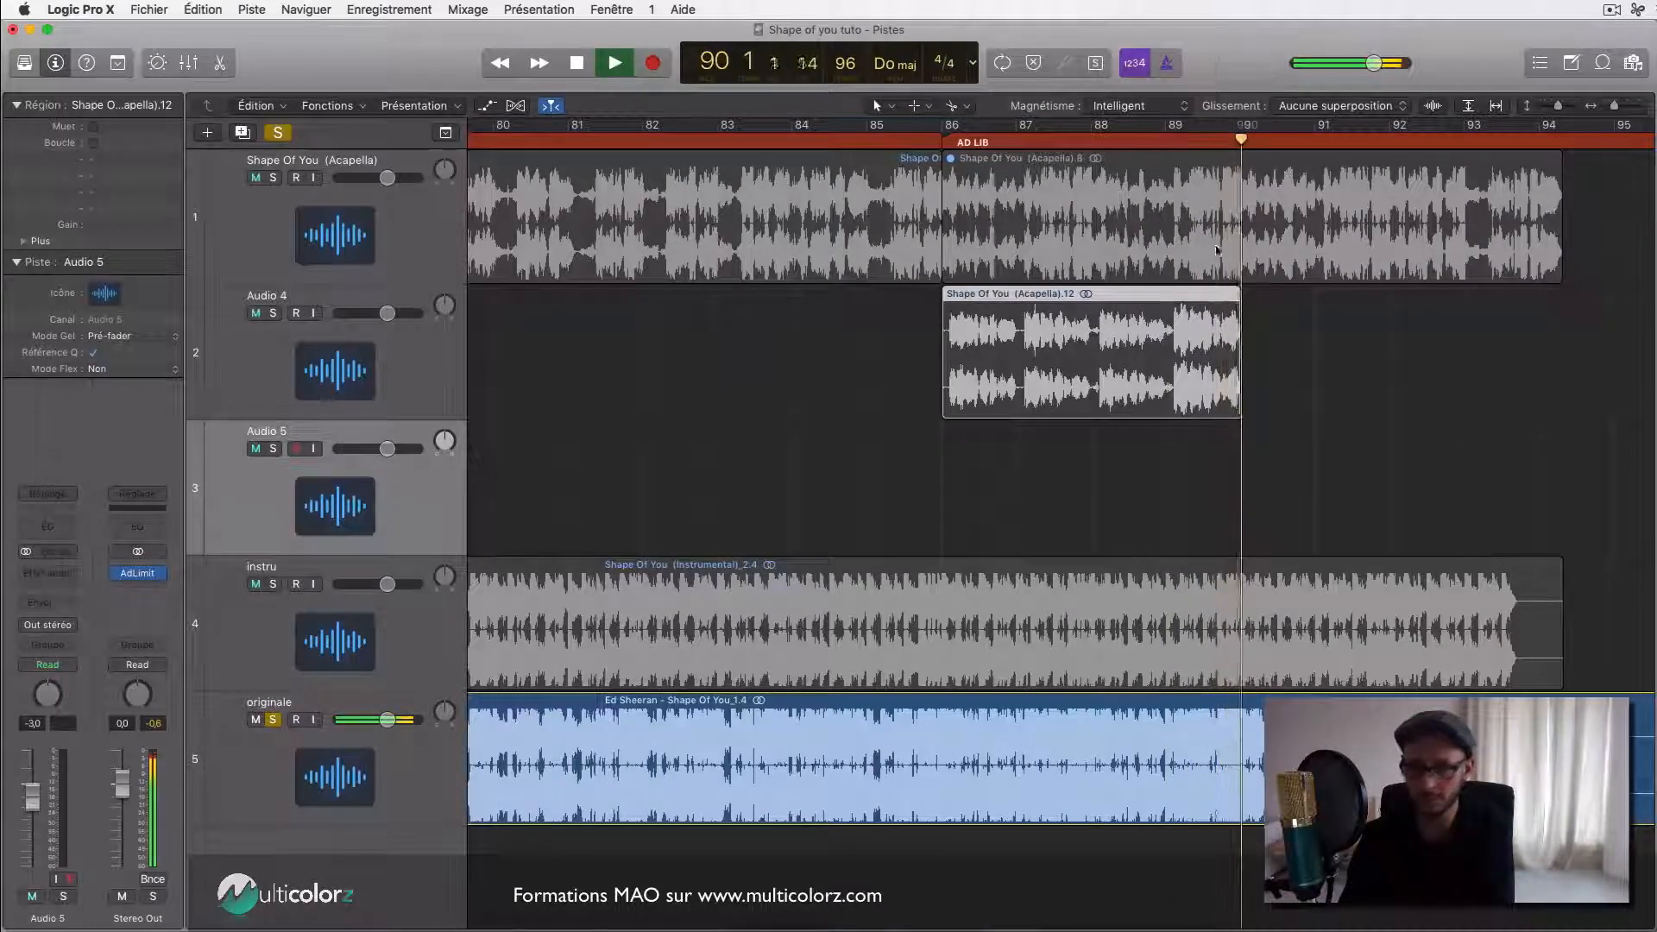
key(space)
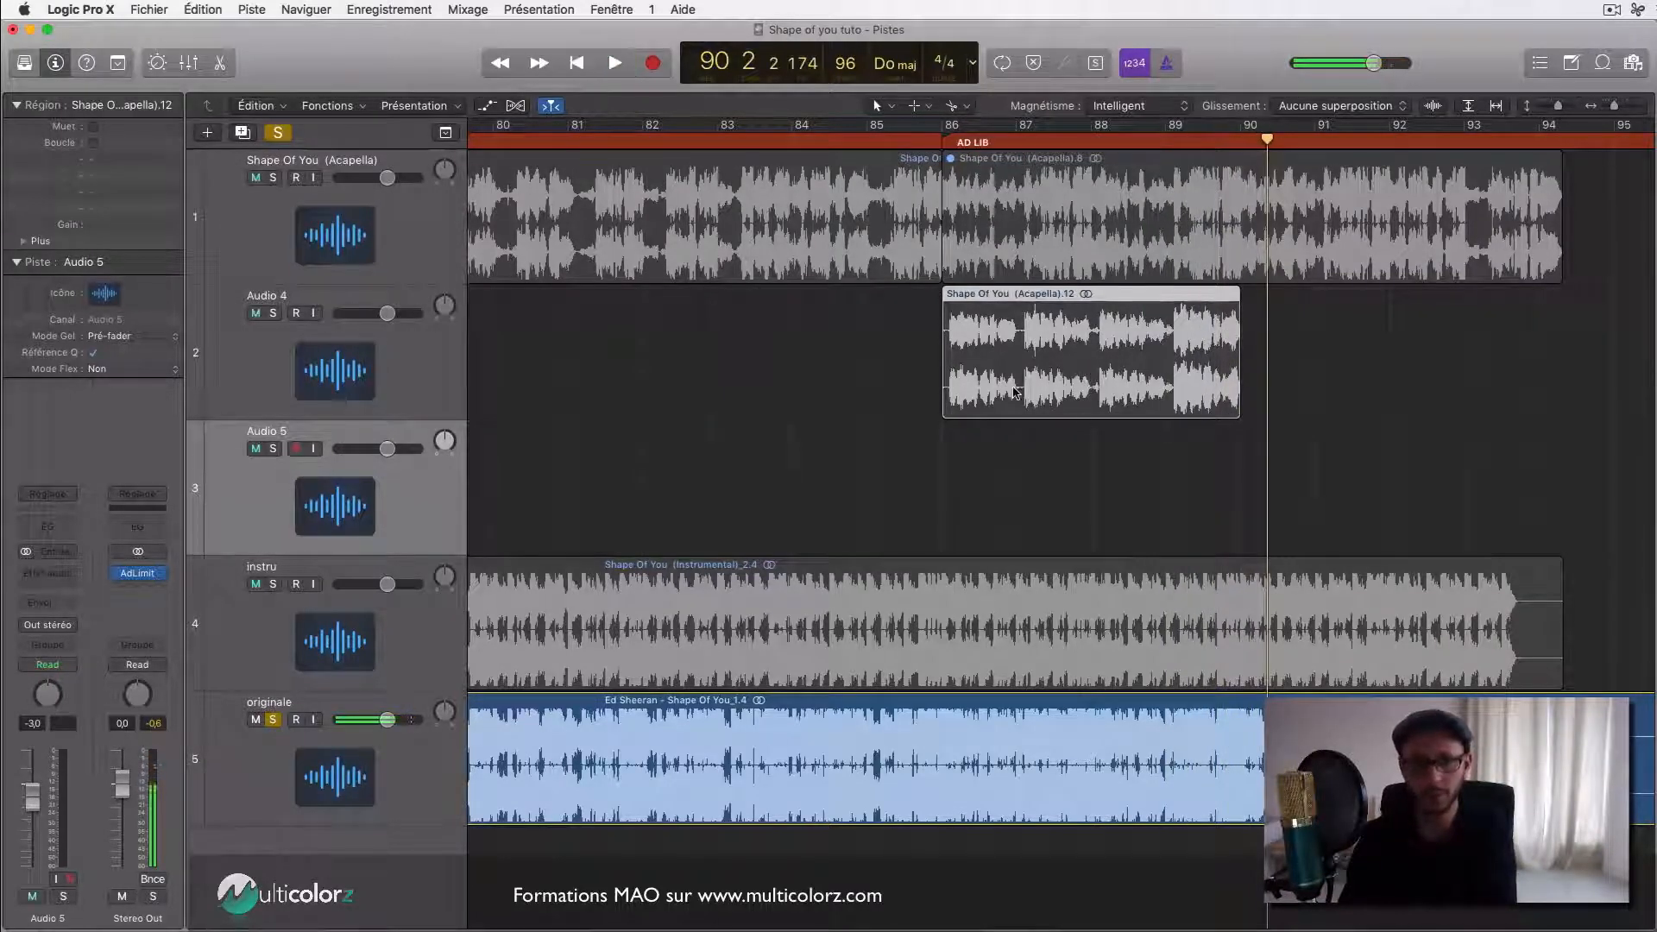
Duplicate the Audio 4 vocal region directly after itself, with the copy starting at 90 1 1 1.
drag(1014, 393, 1318, 385)
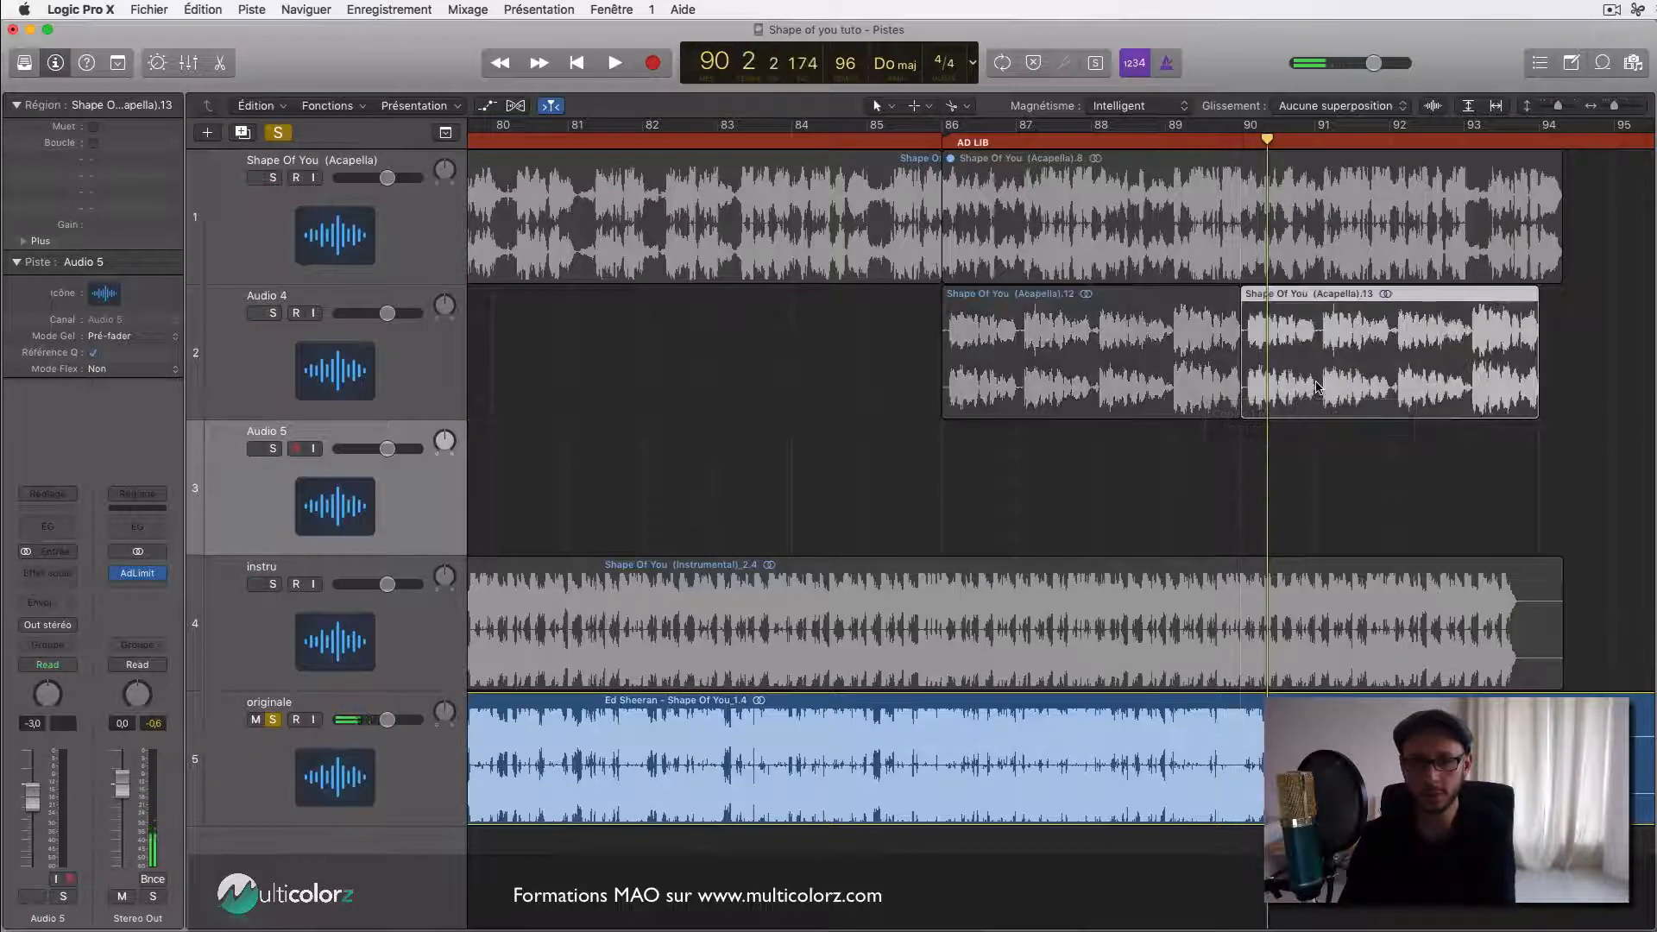
click(1239, 132)
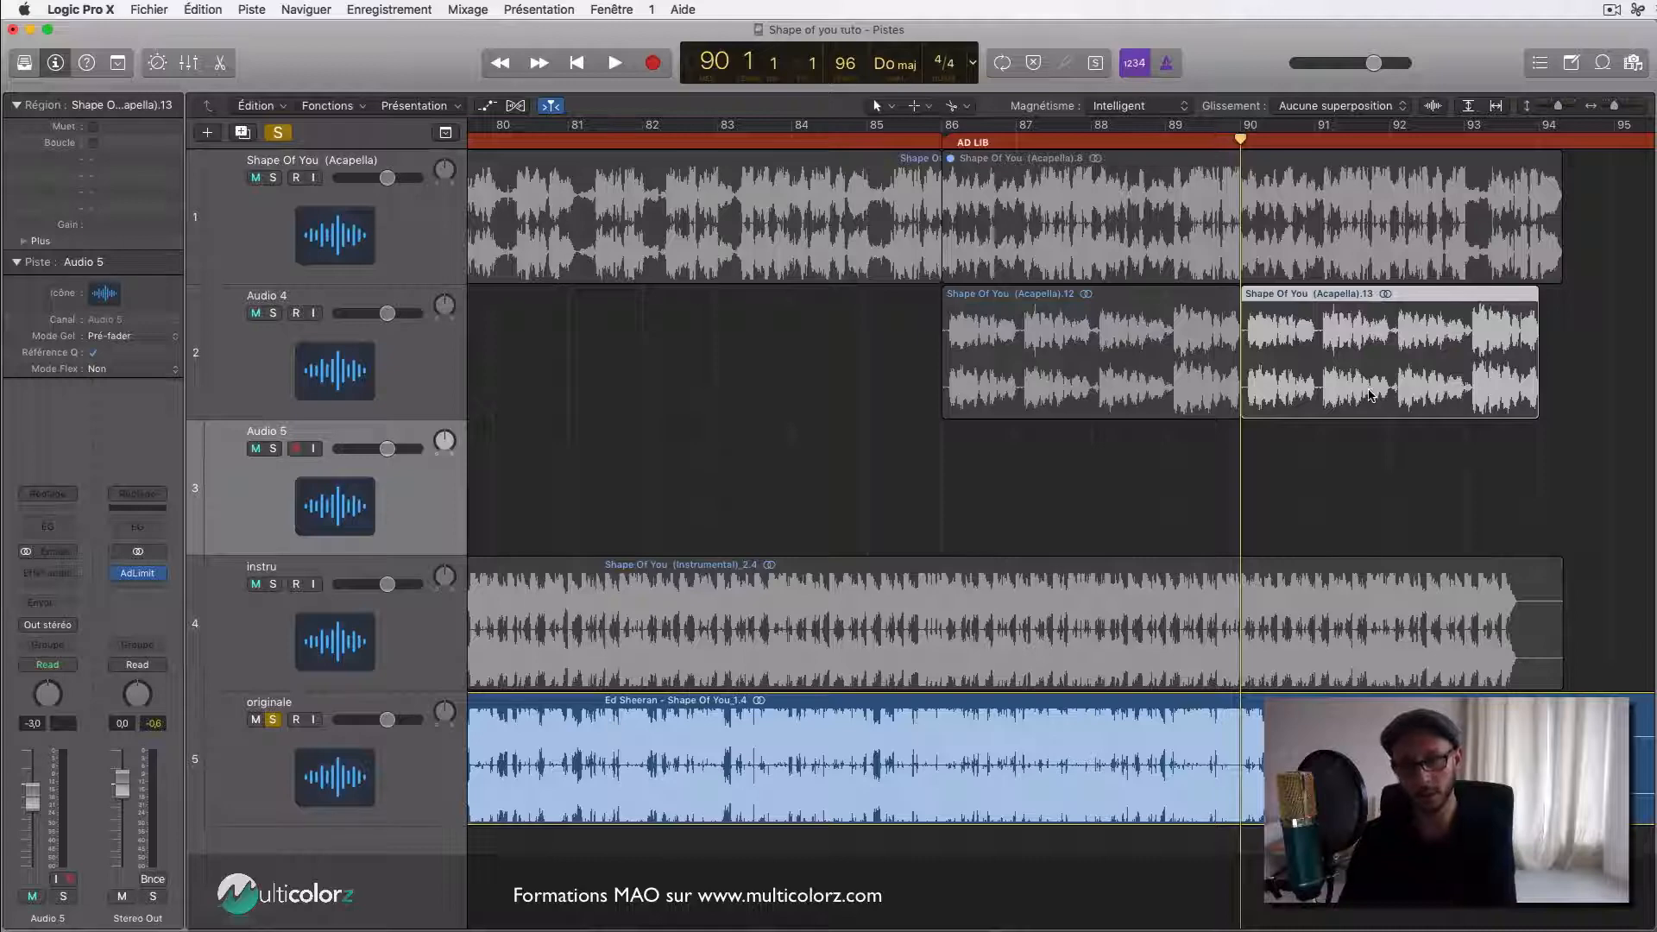
key(Delete)
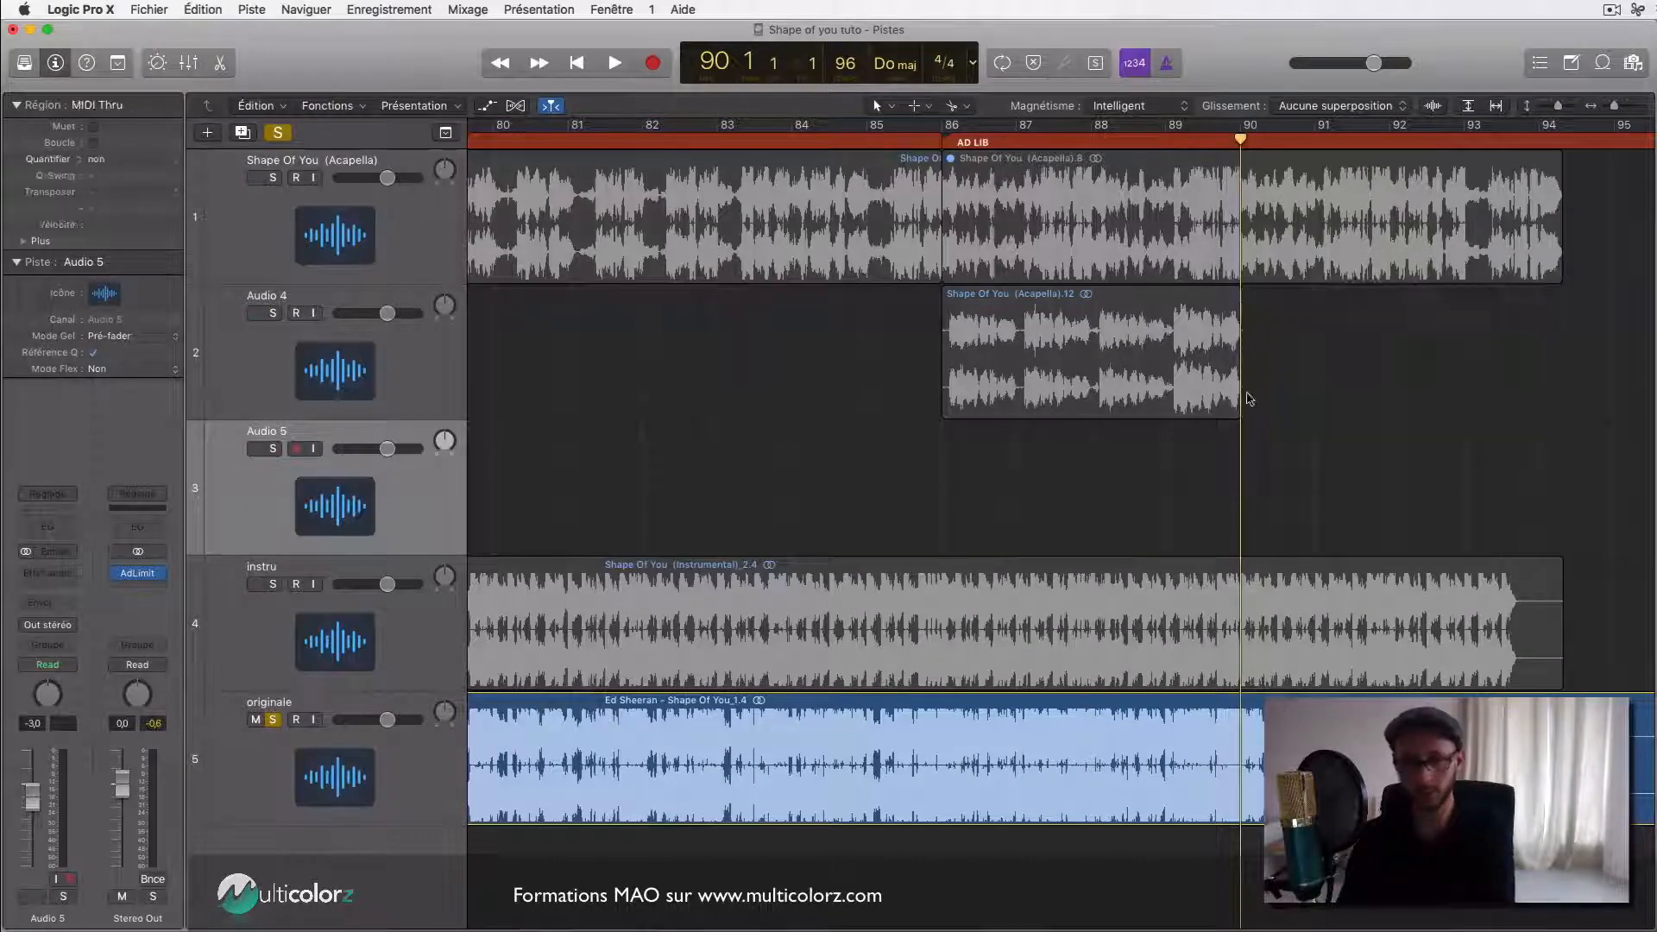
click(1153, 379)
key(super+c)
key(super+v)
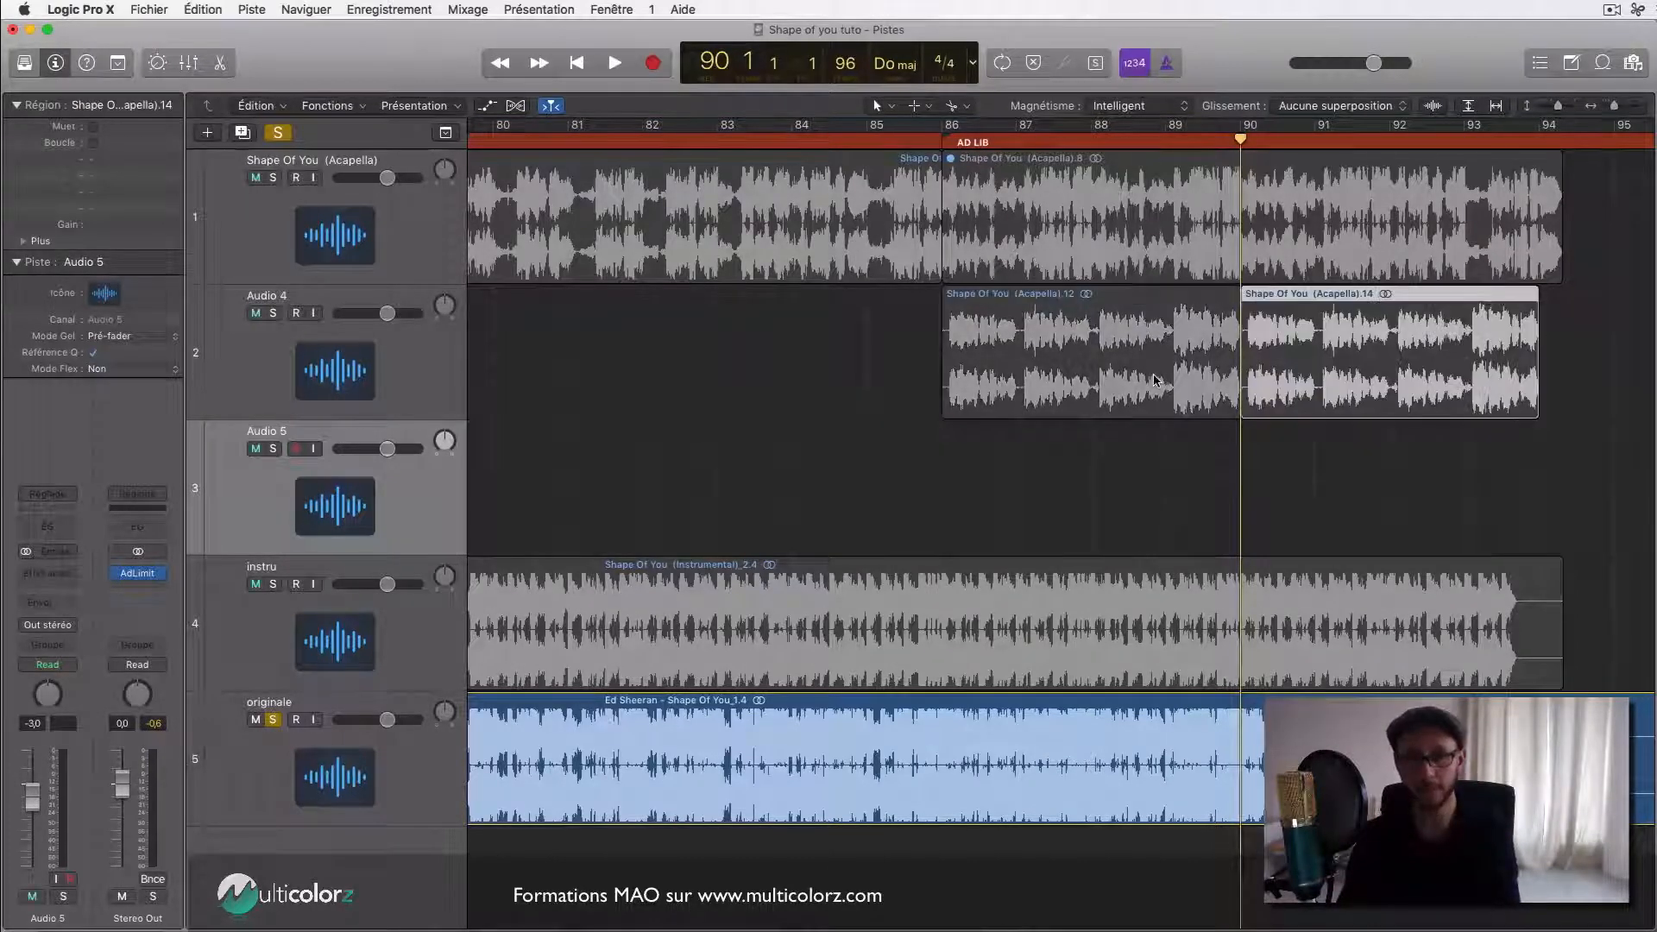
Listen to the soloed originale track from bar 90 into bar 92 to check how long the phrase repeats.
key(space)
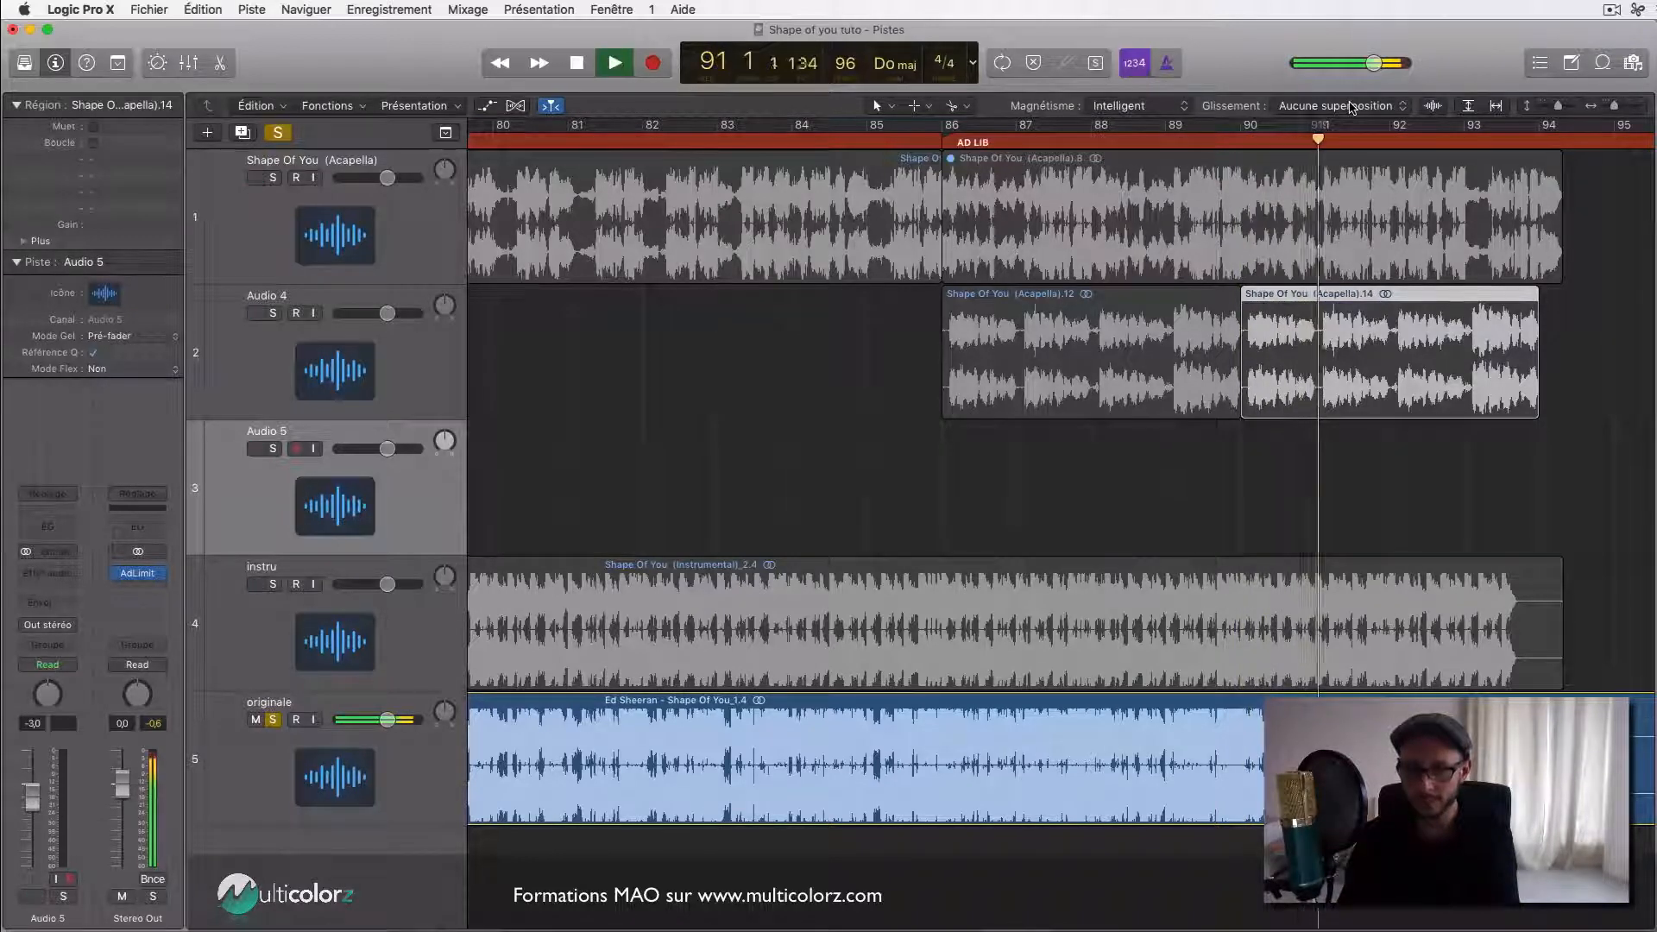
scroll(1496, 399, up, 5)
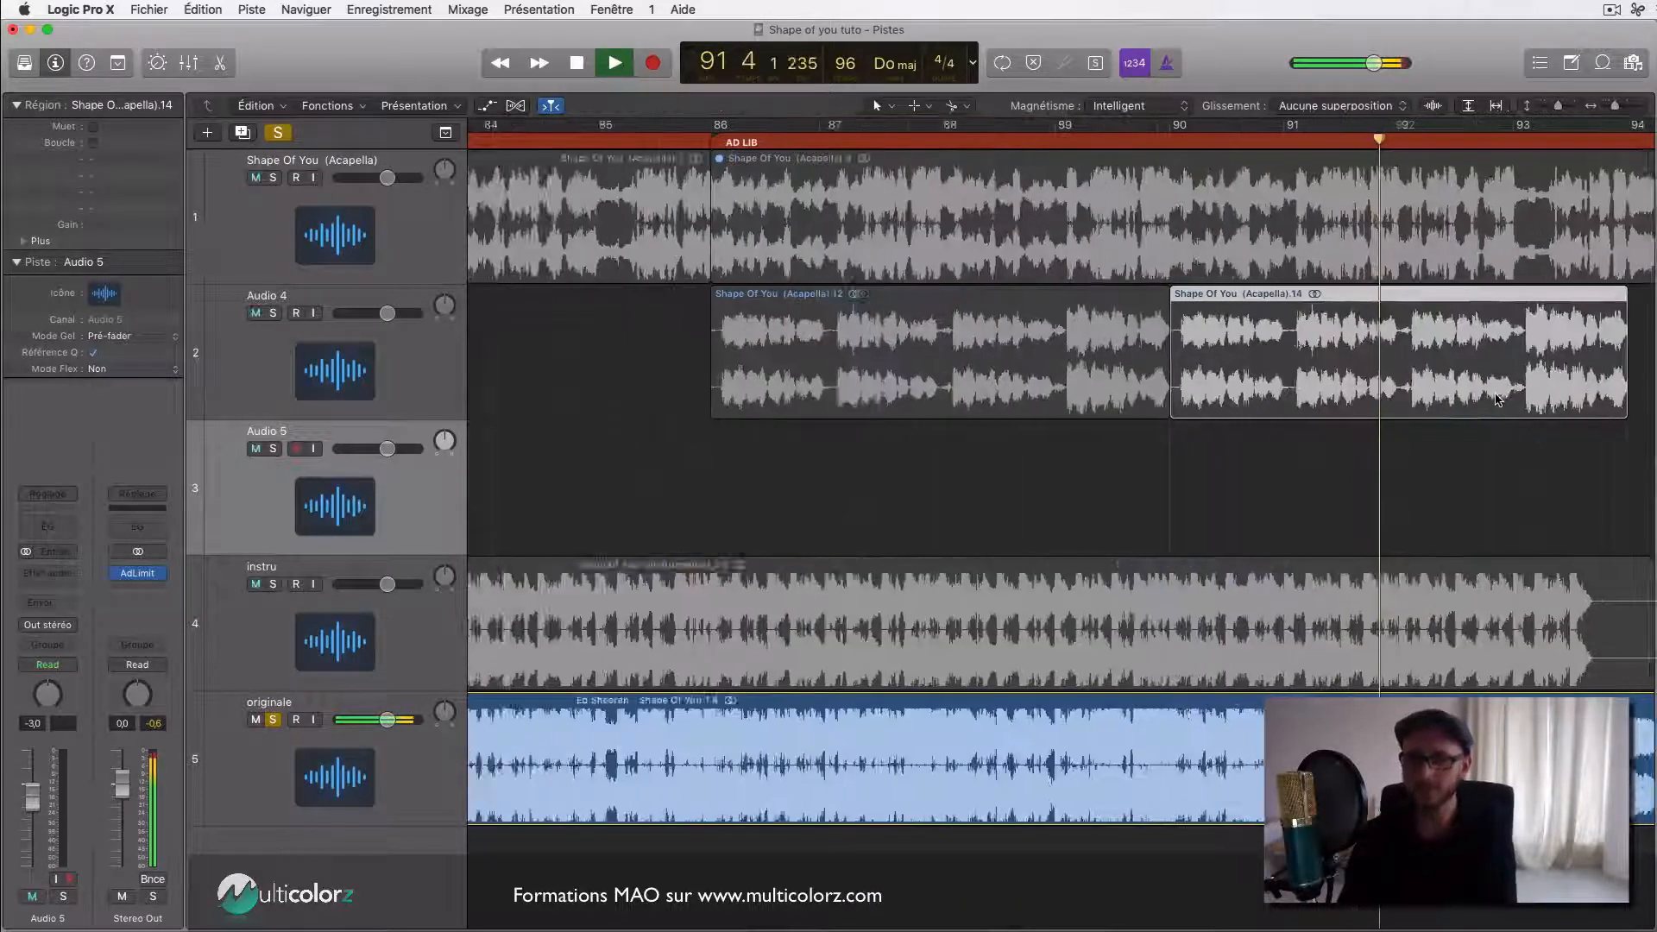
scroll(1495, 398, right, 3)
key(space)
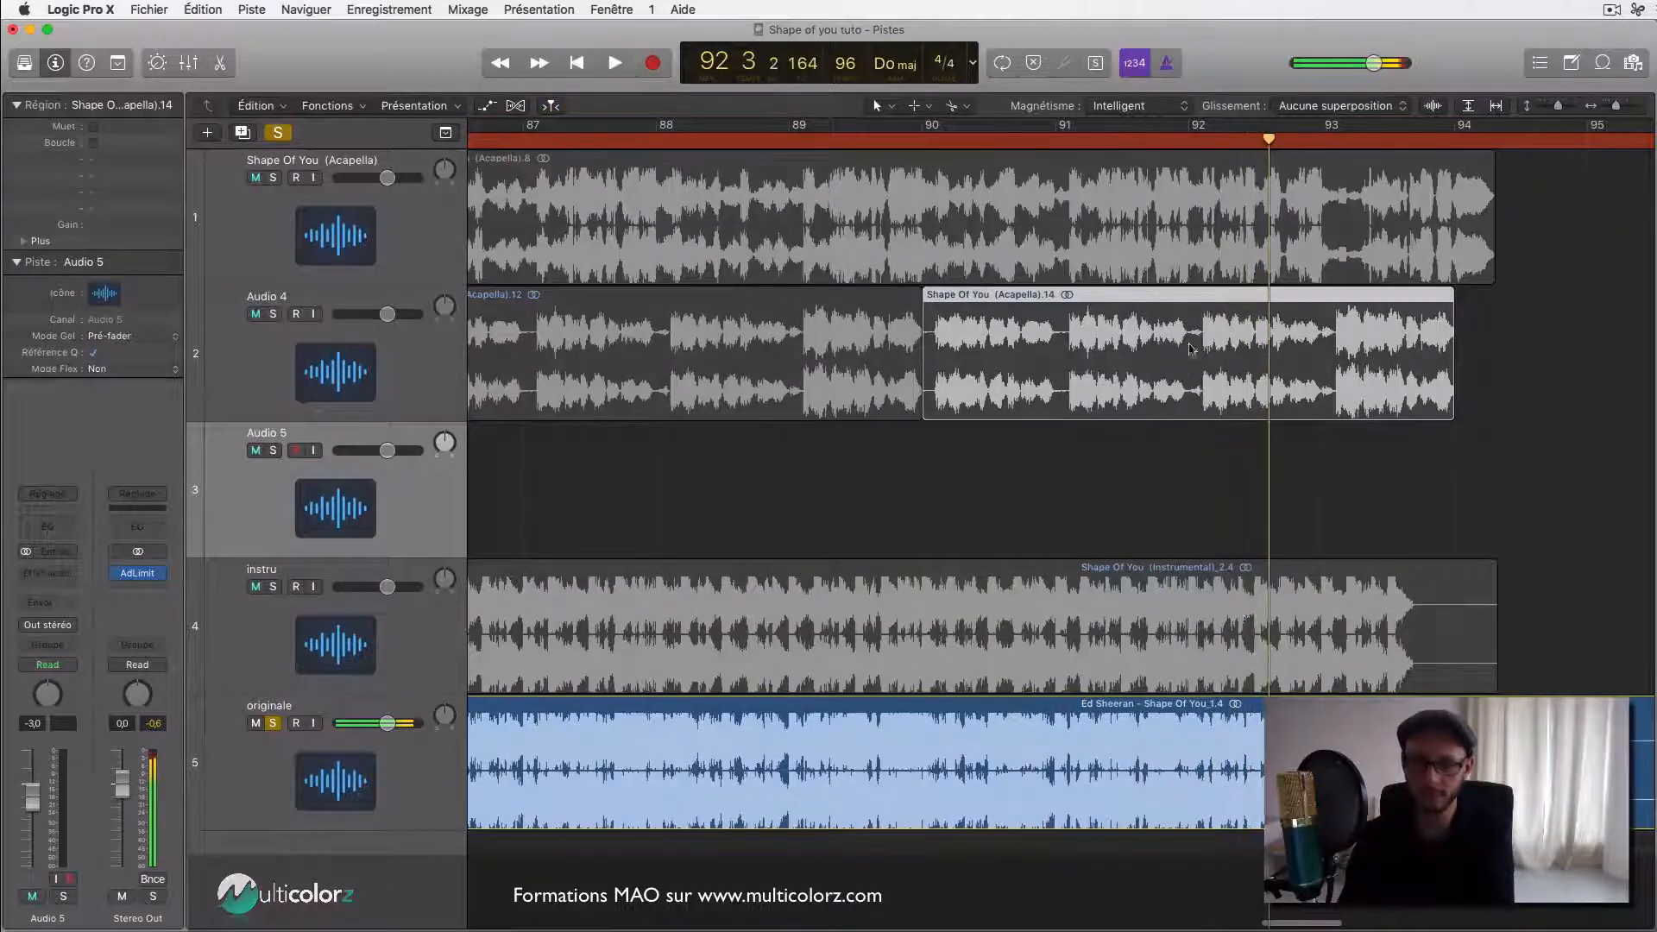
Split the duplicated Audio 4 region just after bar 92, before its third phrase, and delete the remainder.
scroll(1209, 345, up, 5)
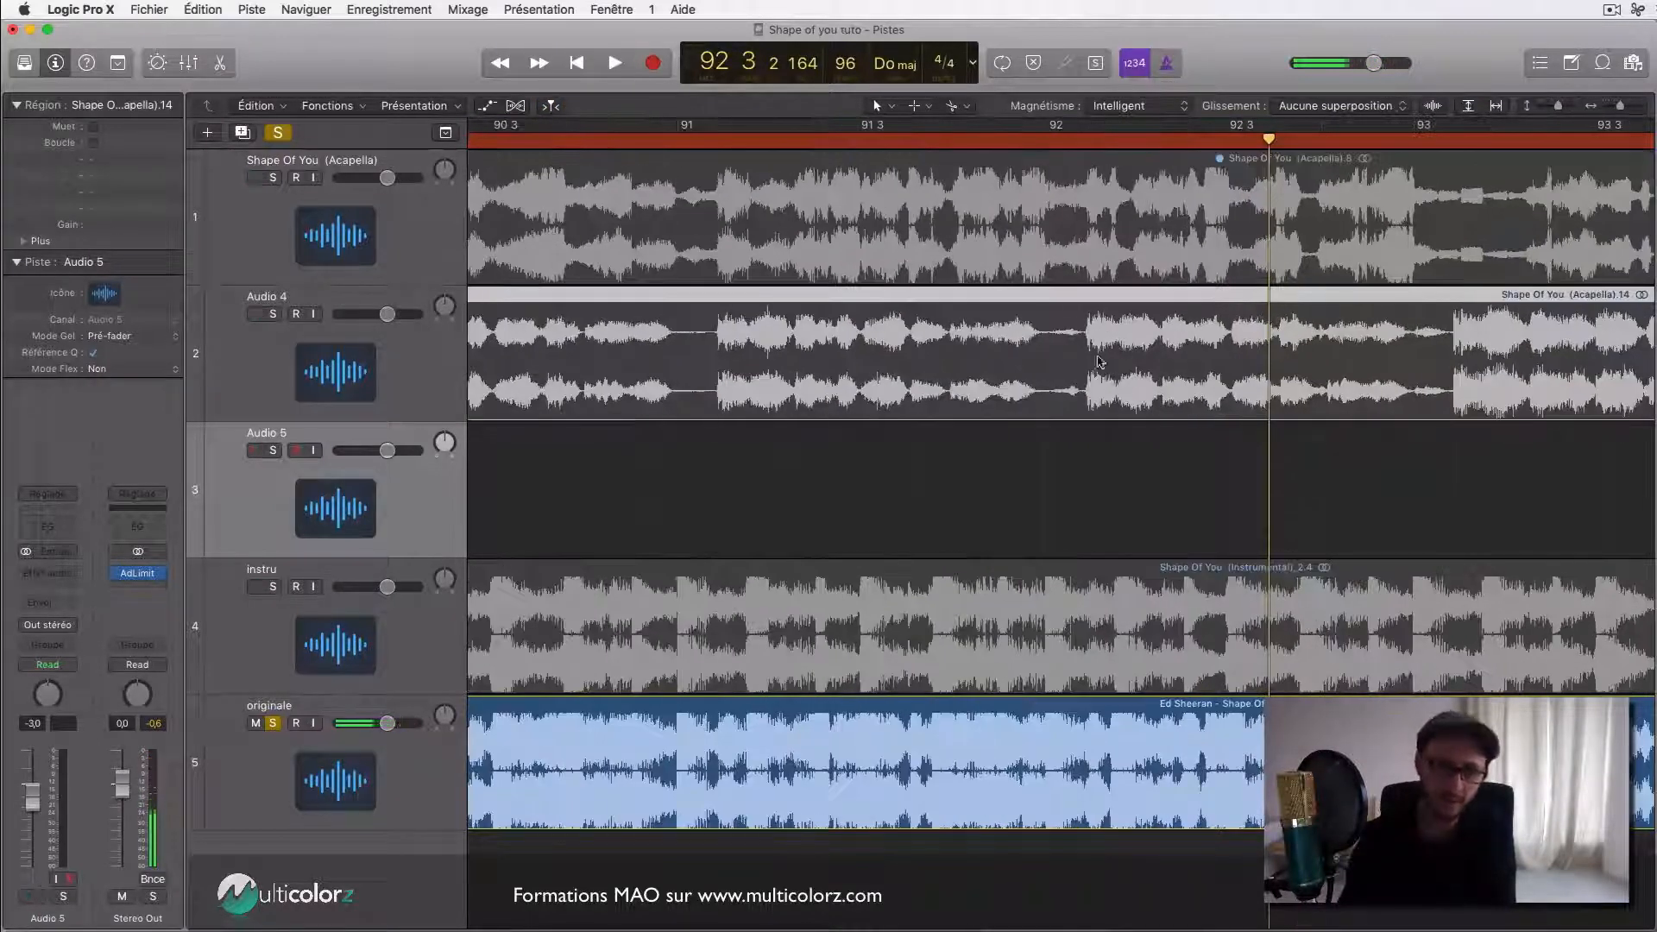
click(1087, 347)
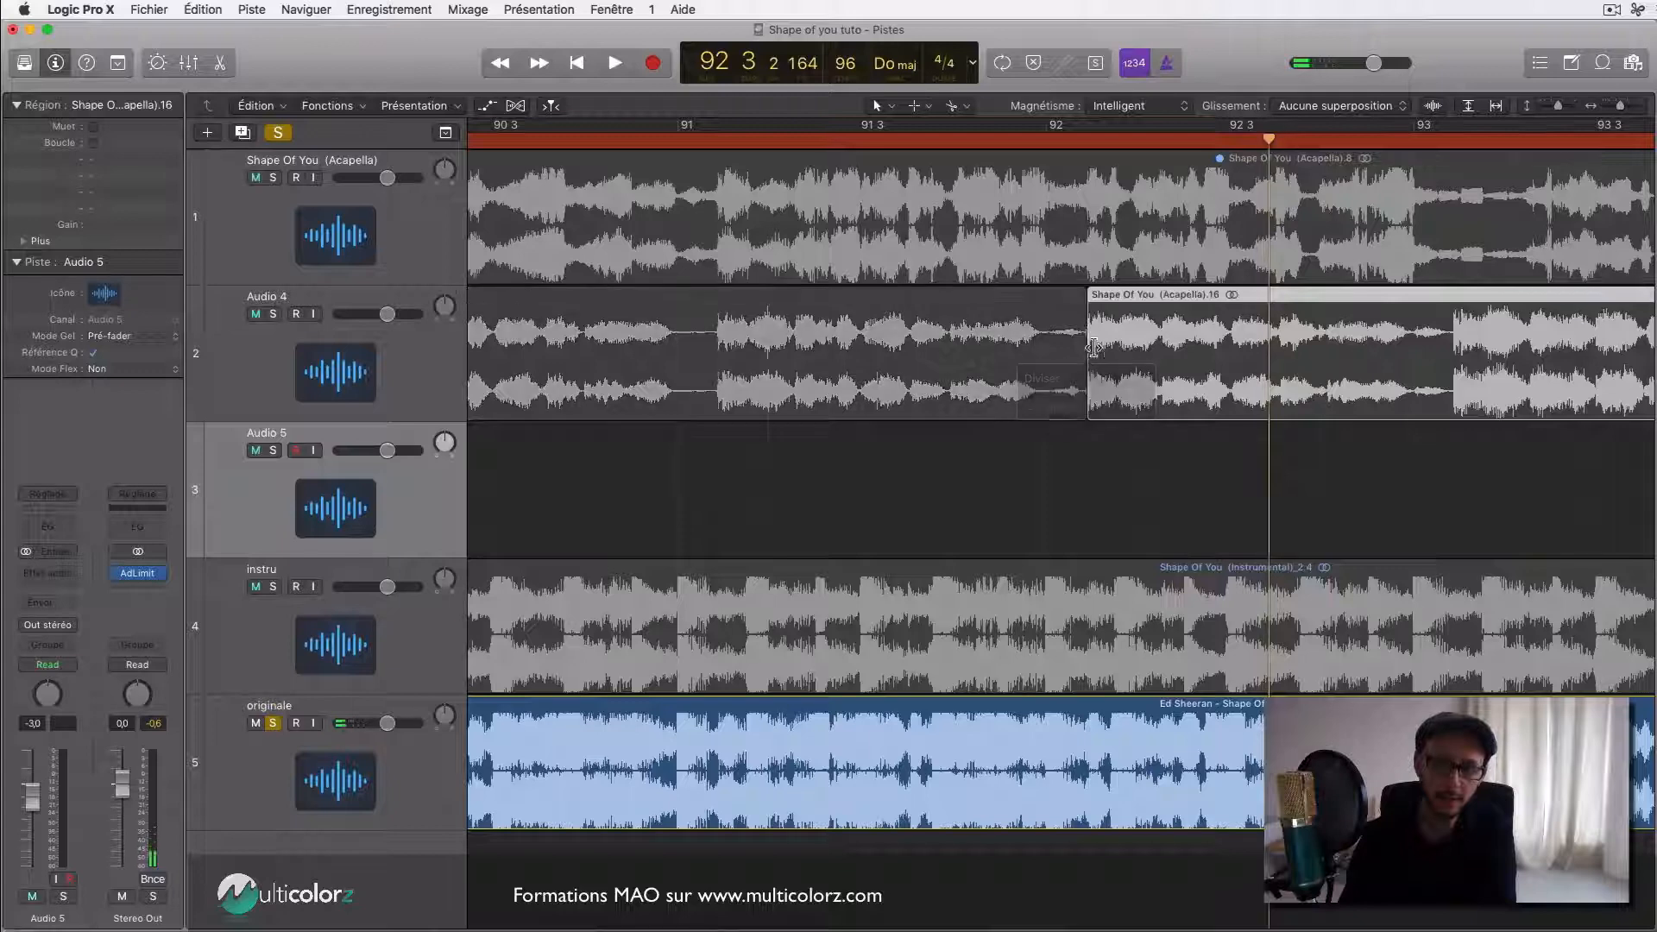
key(Delete)
Play the originale track from 91 4 3 1 into bar 93 to check the ending after the shortened vocals.
click(1013, 132)
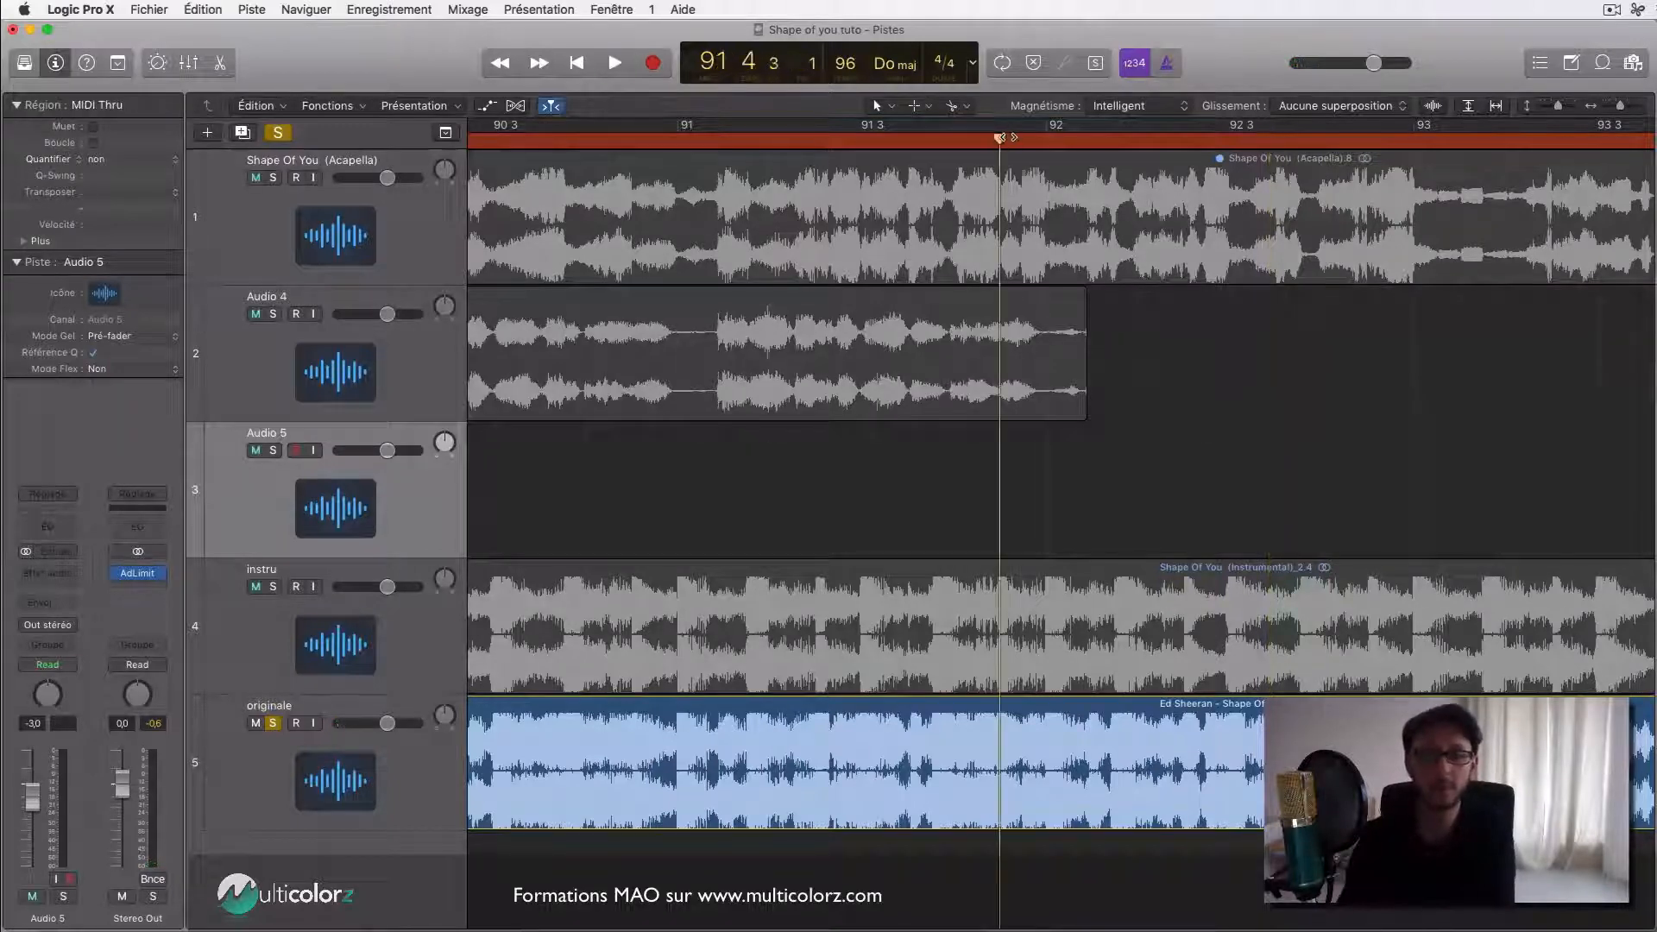
key(space)
scroll(1236, 357, down, 5)
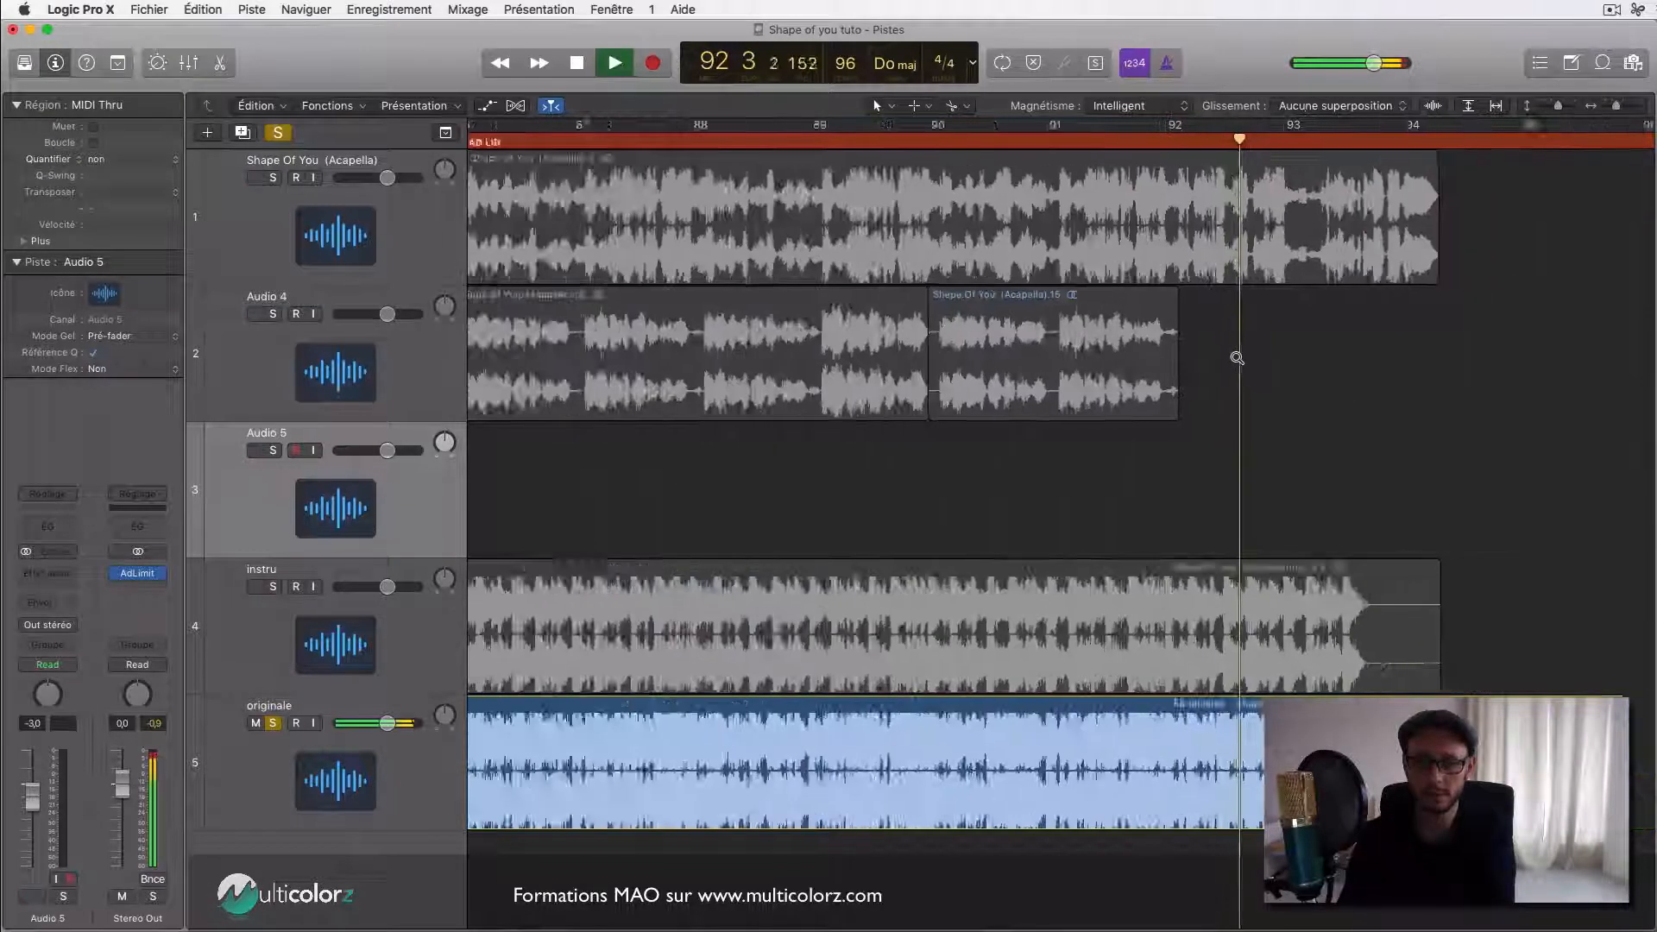
scroll(1238, 360, left, 10)
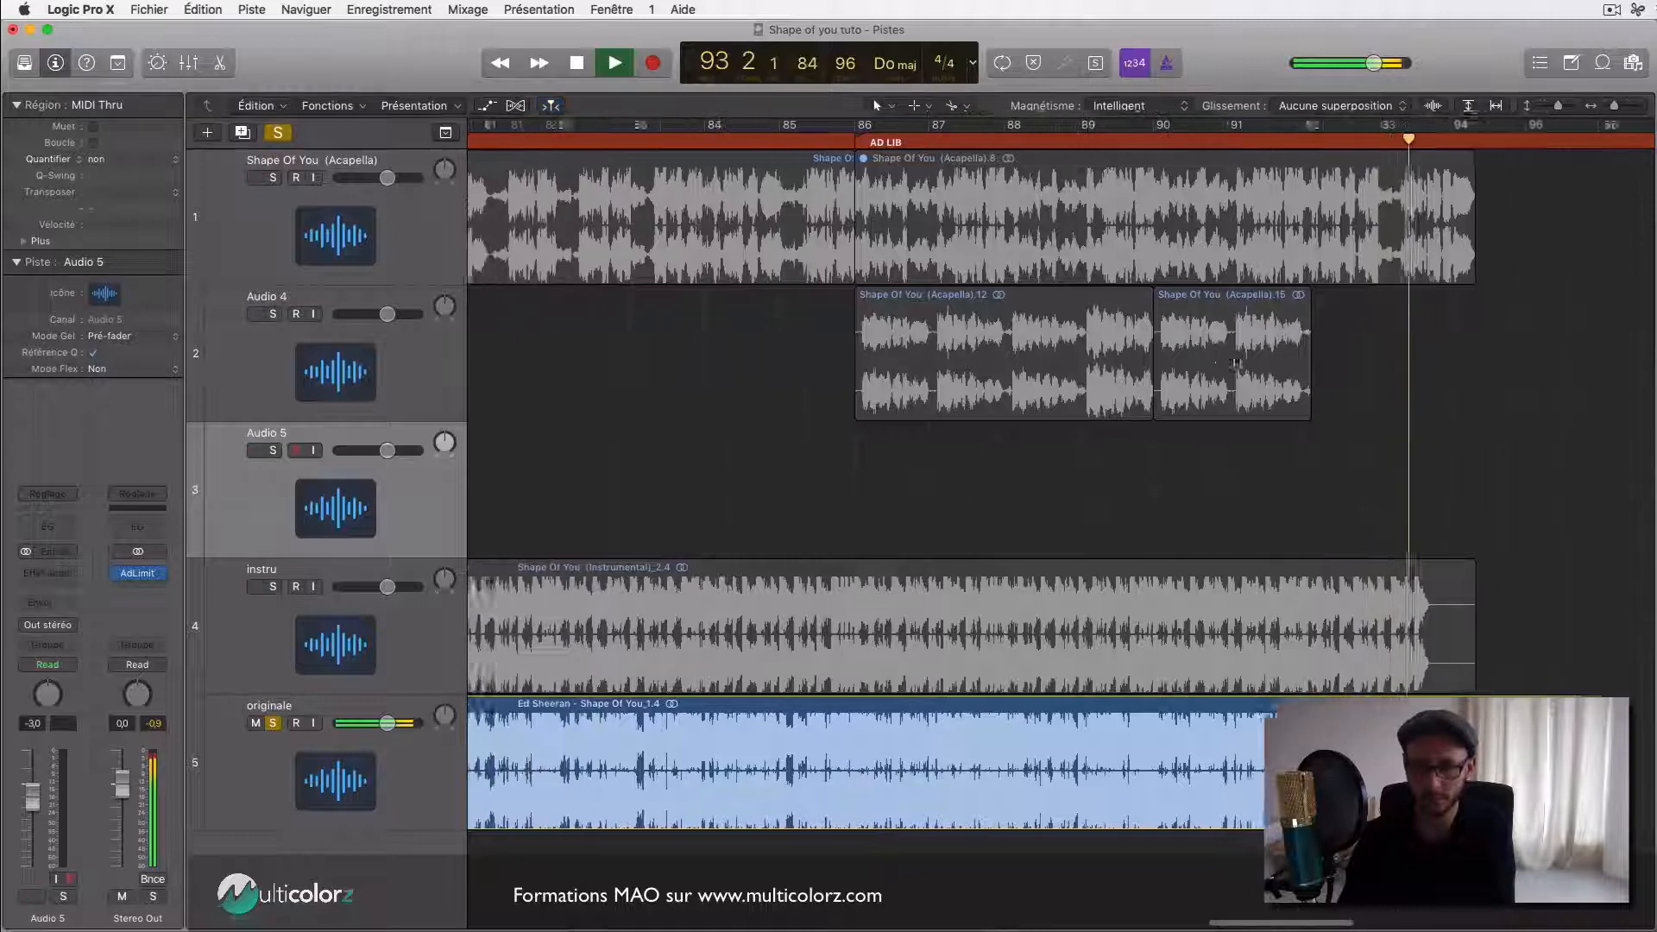
key(space)
Listen to the originale track from the start of AD LIB at bar 86 into bar 88.
scroll(1179, 370, right, 2)
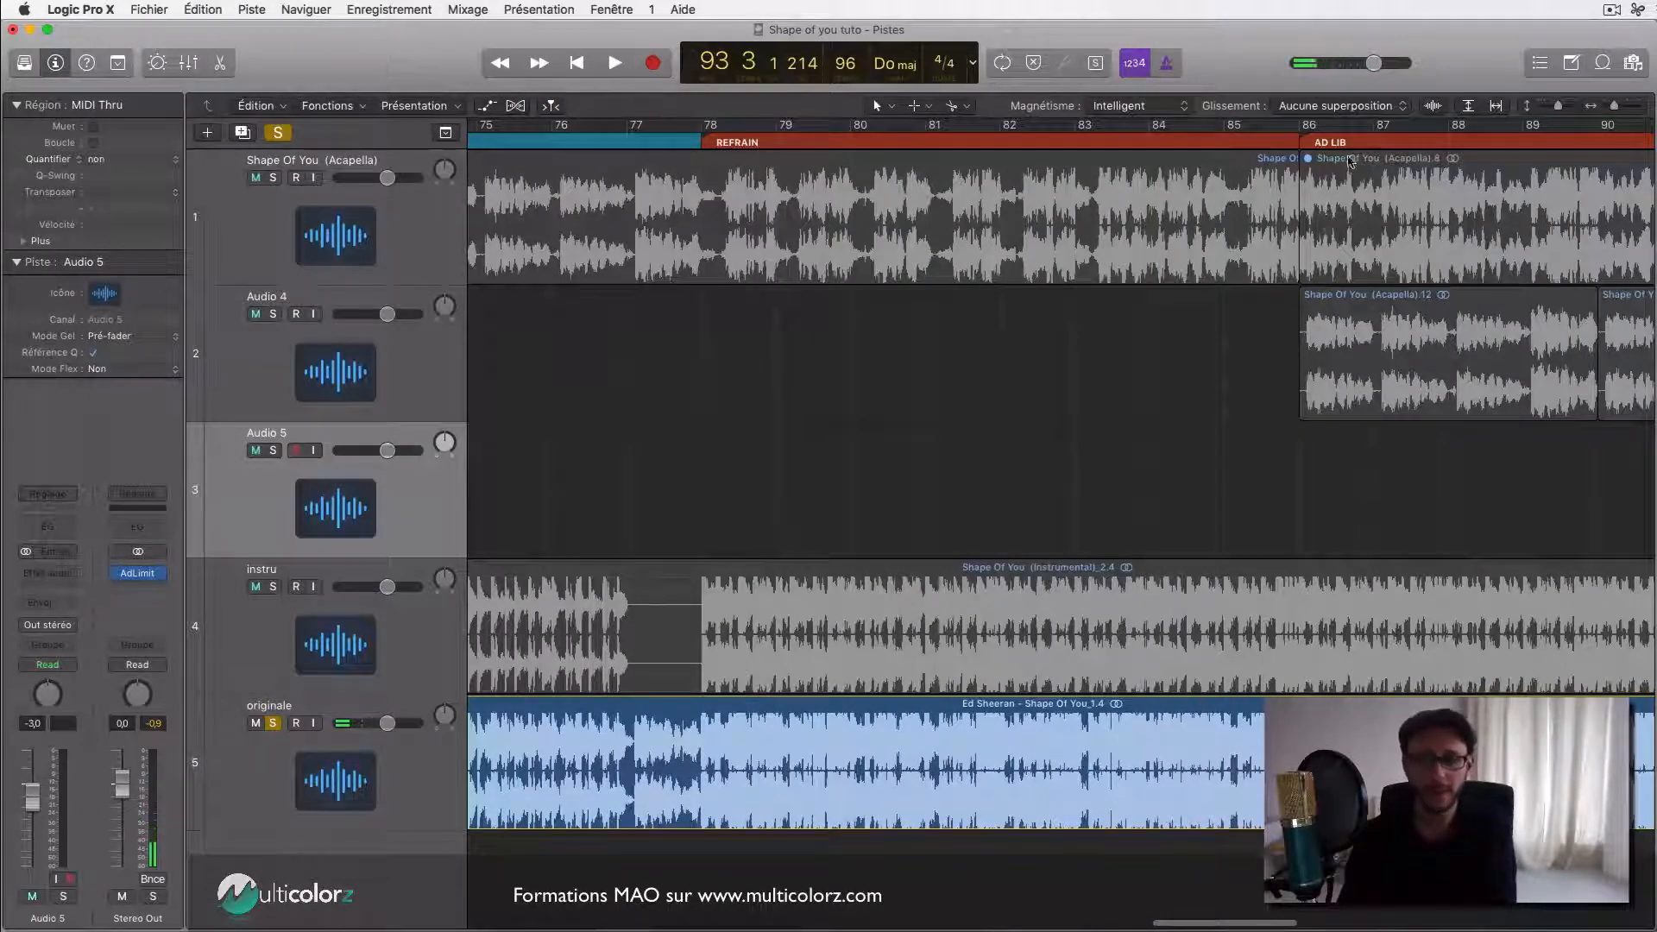
click(1298, 142)
key(space)
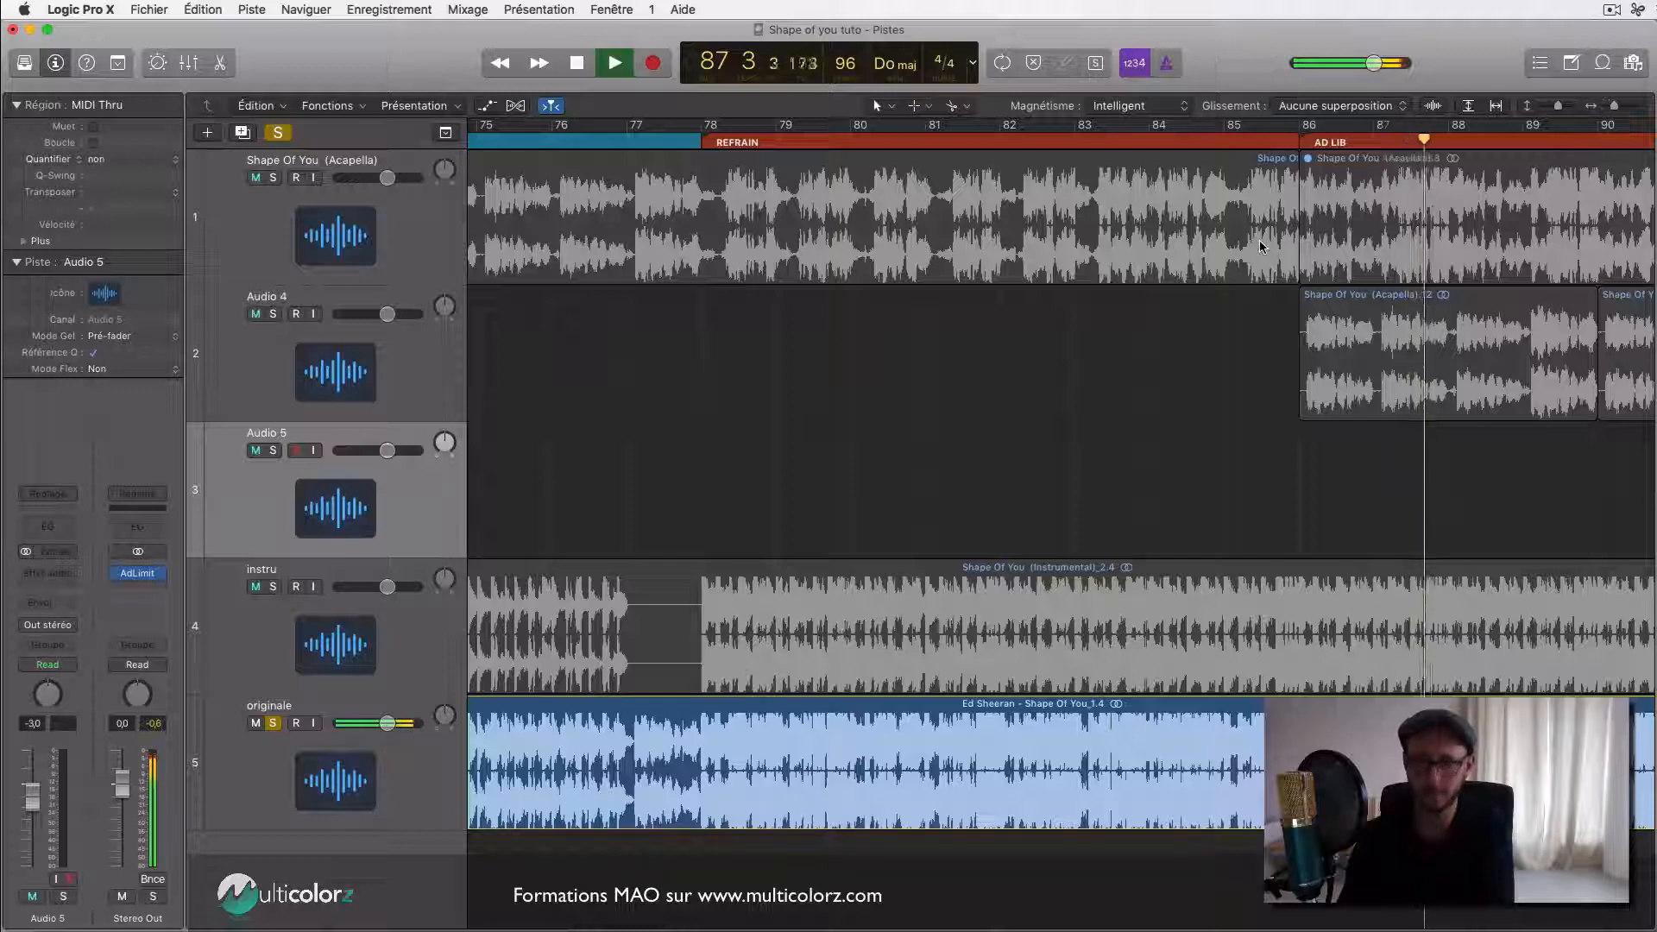
key(space)
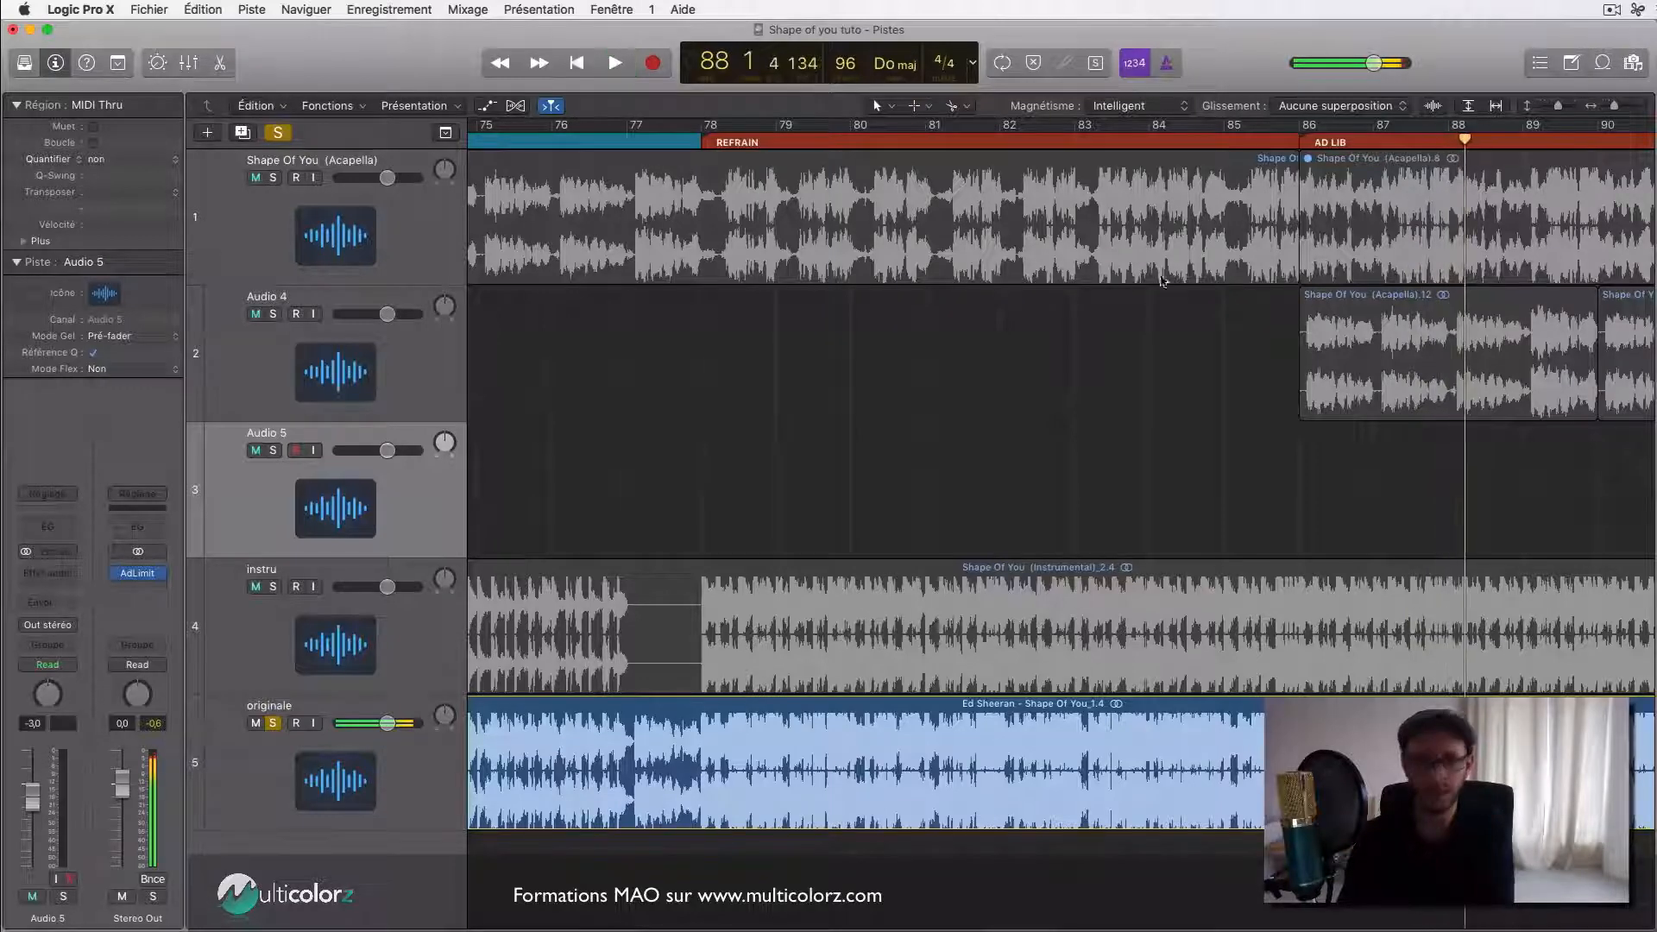
Turn off solo on the originale track and leave it muted.
ctrl+alt+click(977, 370)
click(271, 724)
click(256, 725)
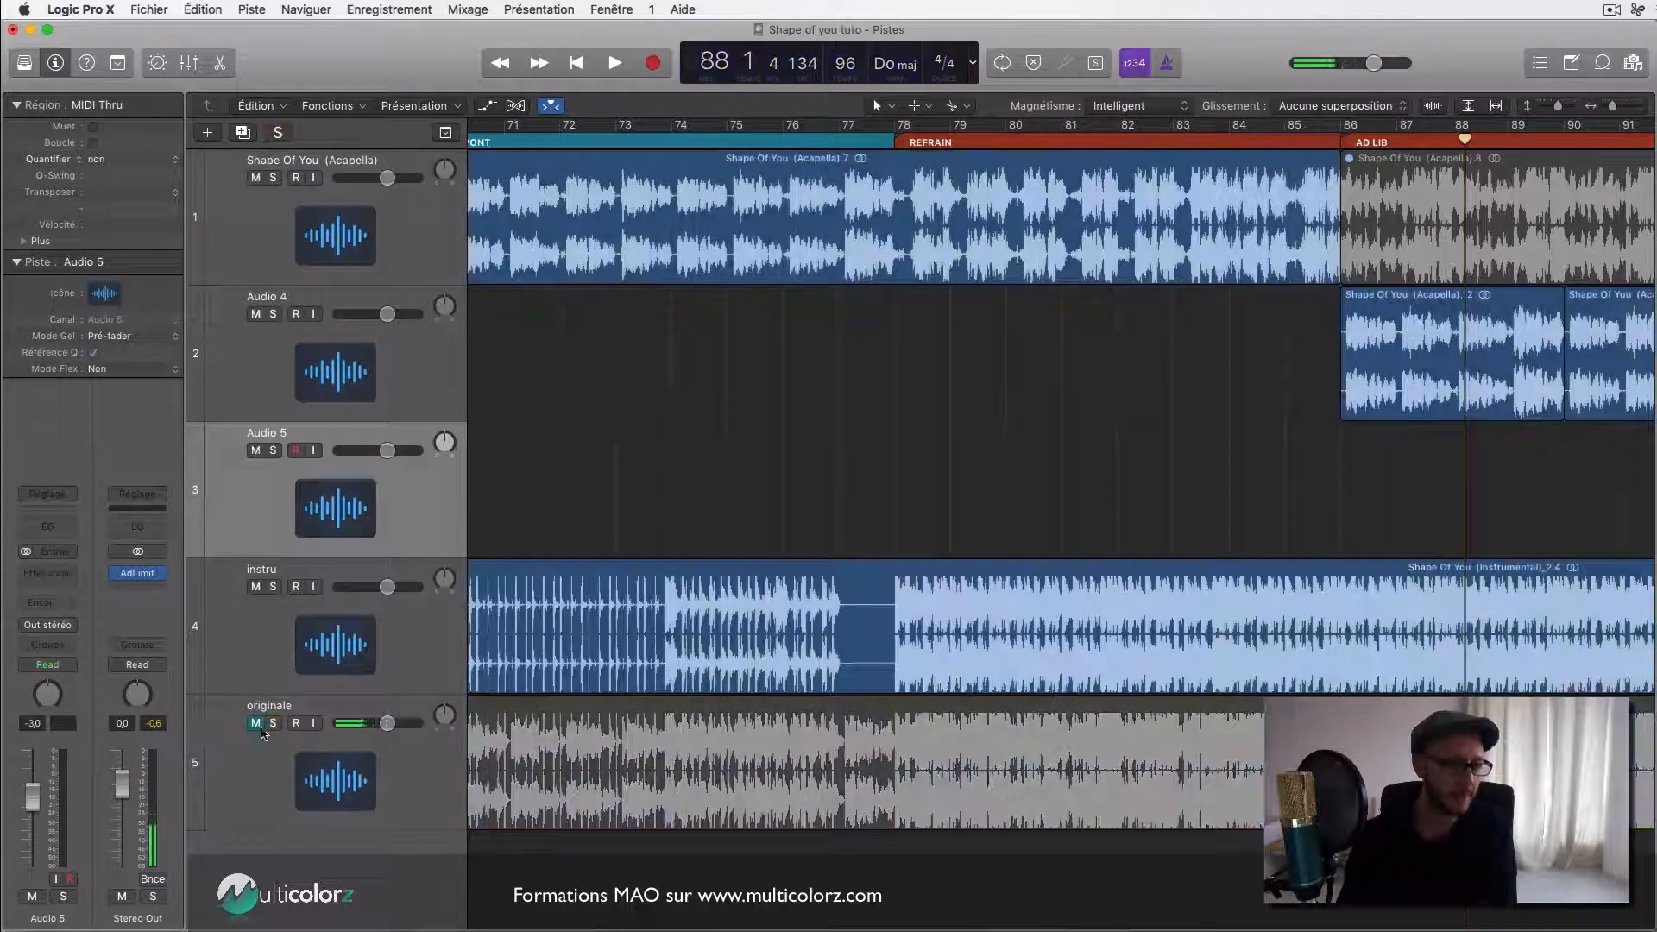
Play the REFRAIN vocals from bar 83 up to AD LIB and place the playhead at 85 2 1 1.
key(super+Left)
key(super+Left)
key(super+Left)
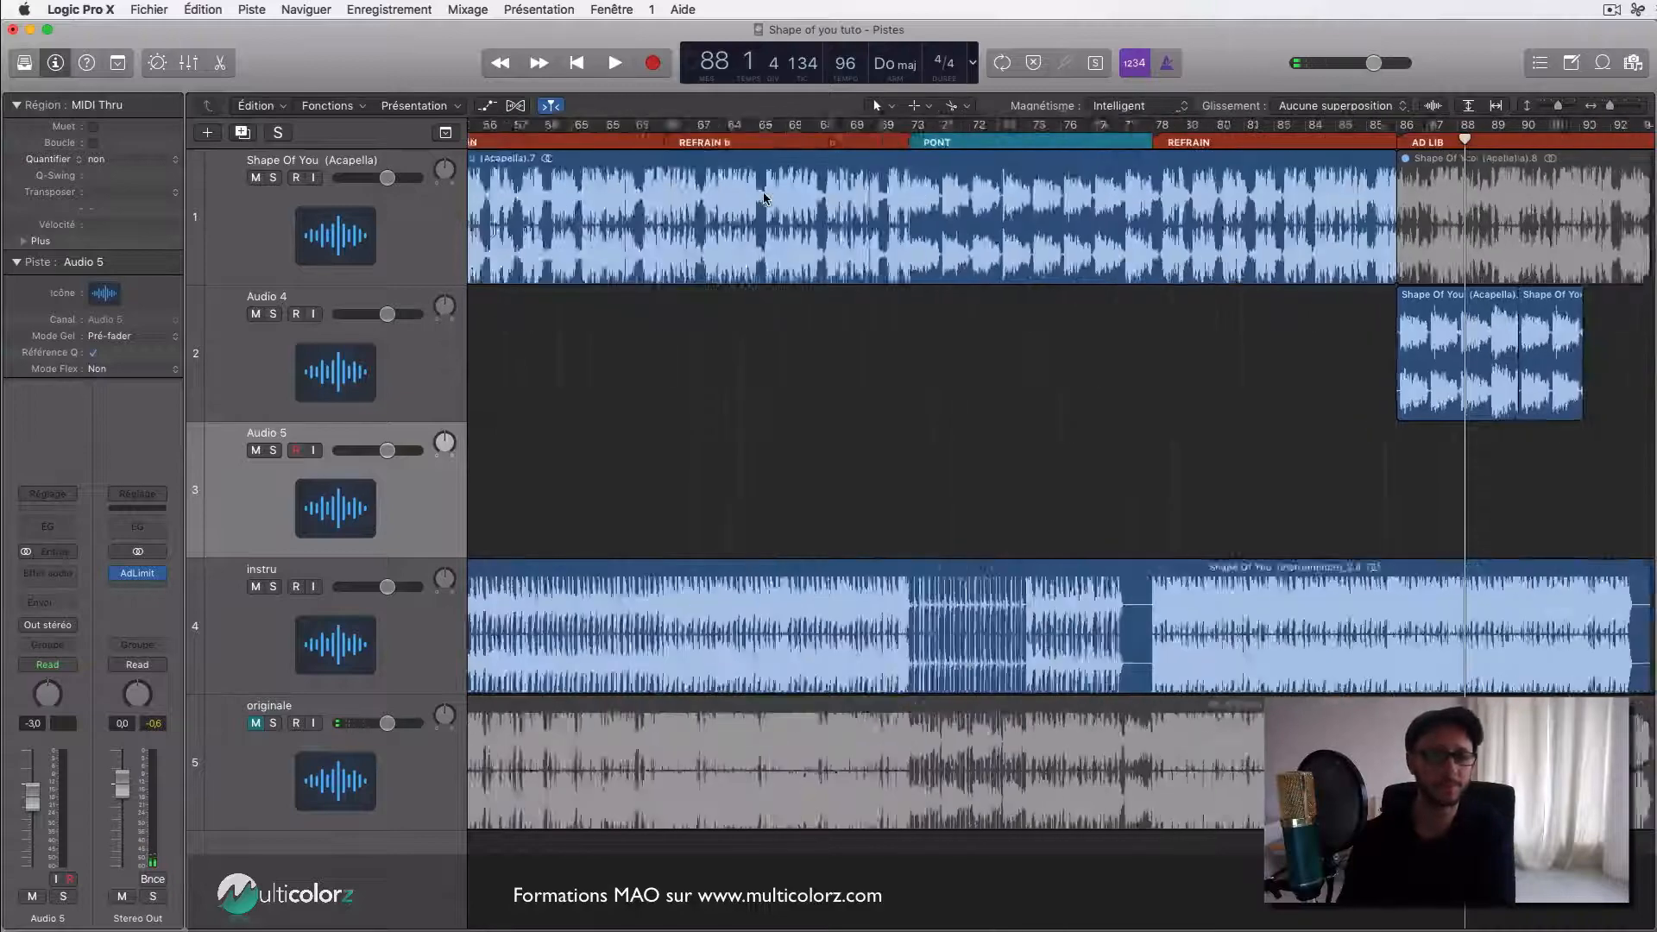
key(super+Right)
key(super+Right)
key(super+Right)
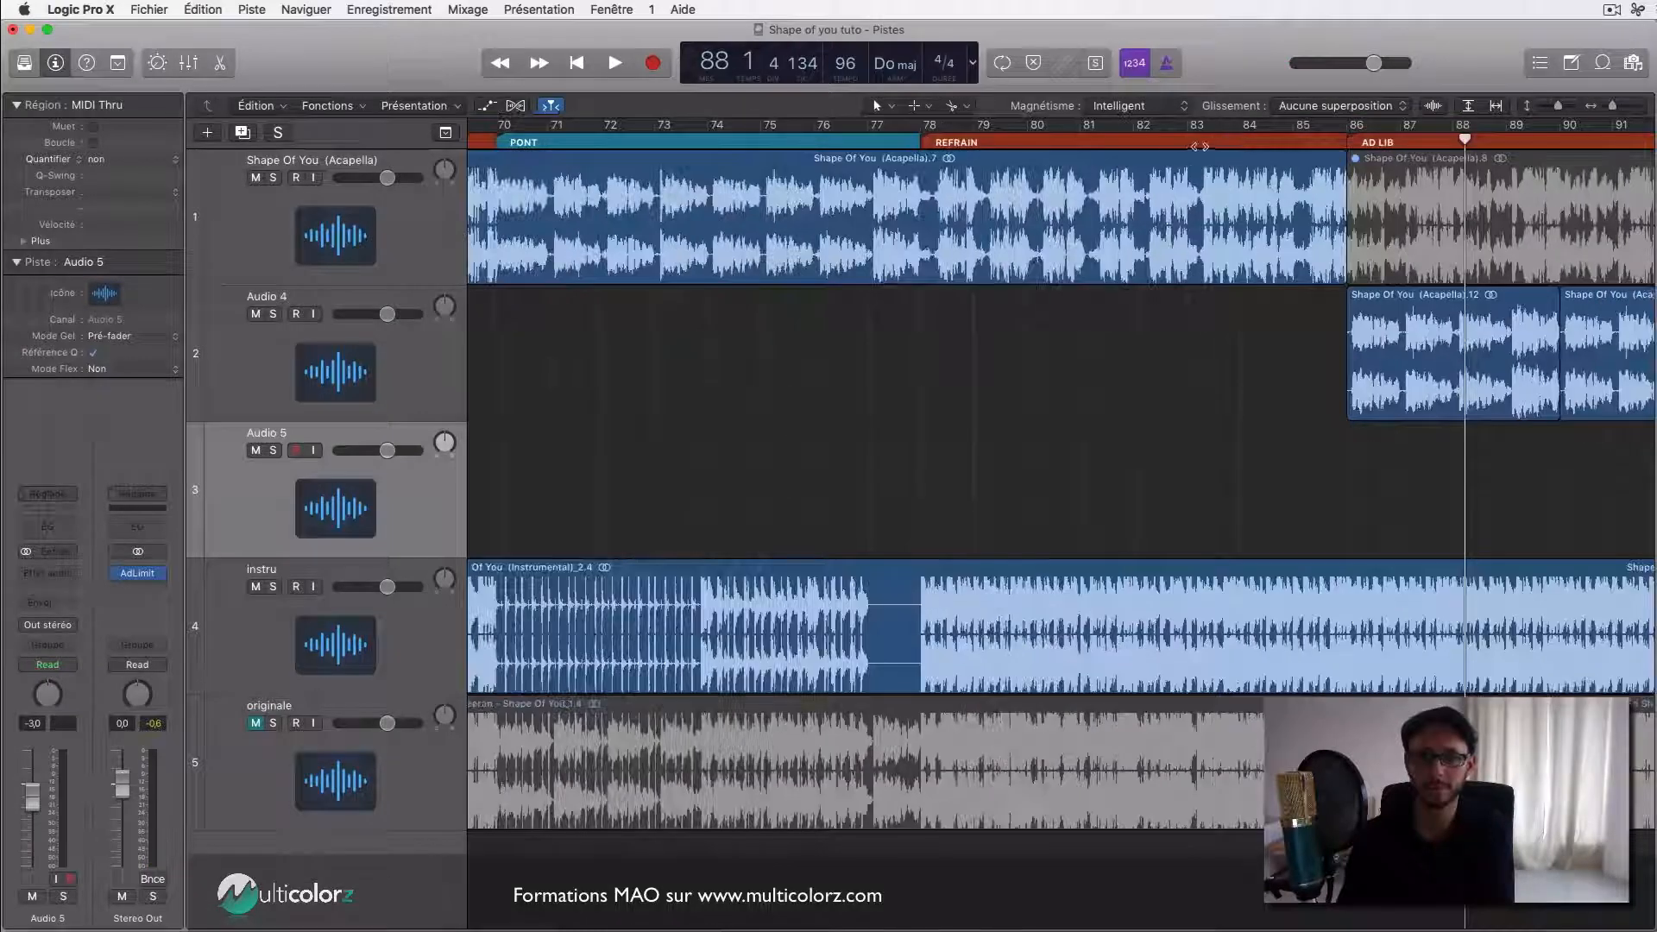
click(1196, 138)
key(space)
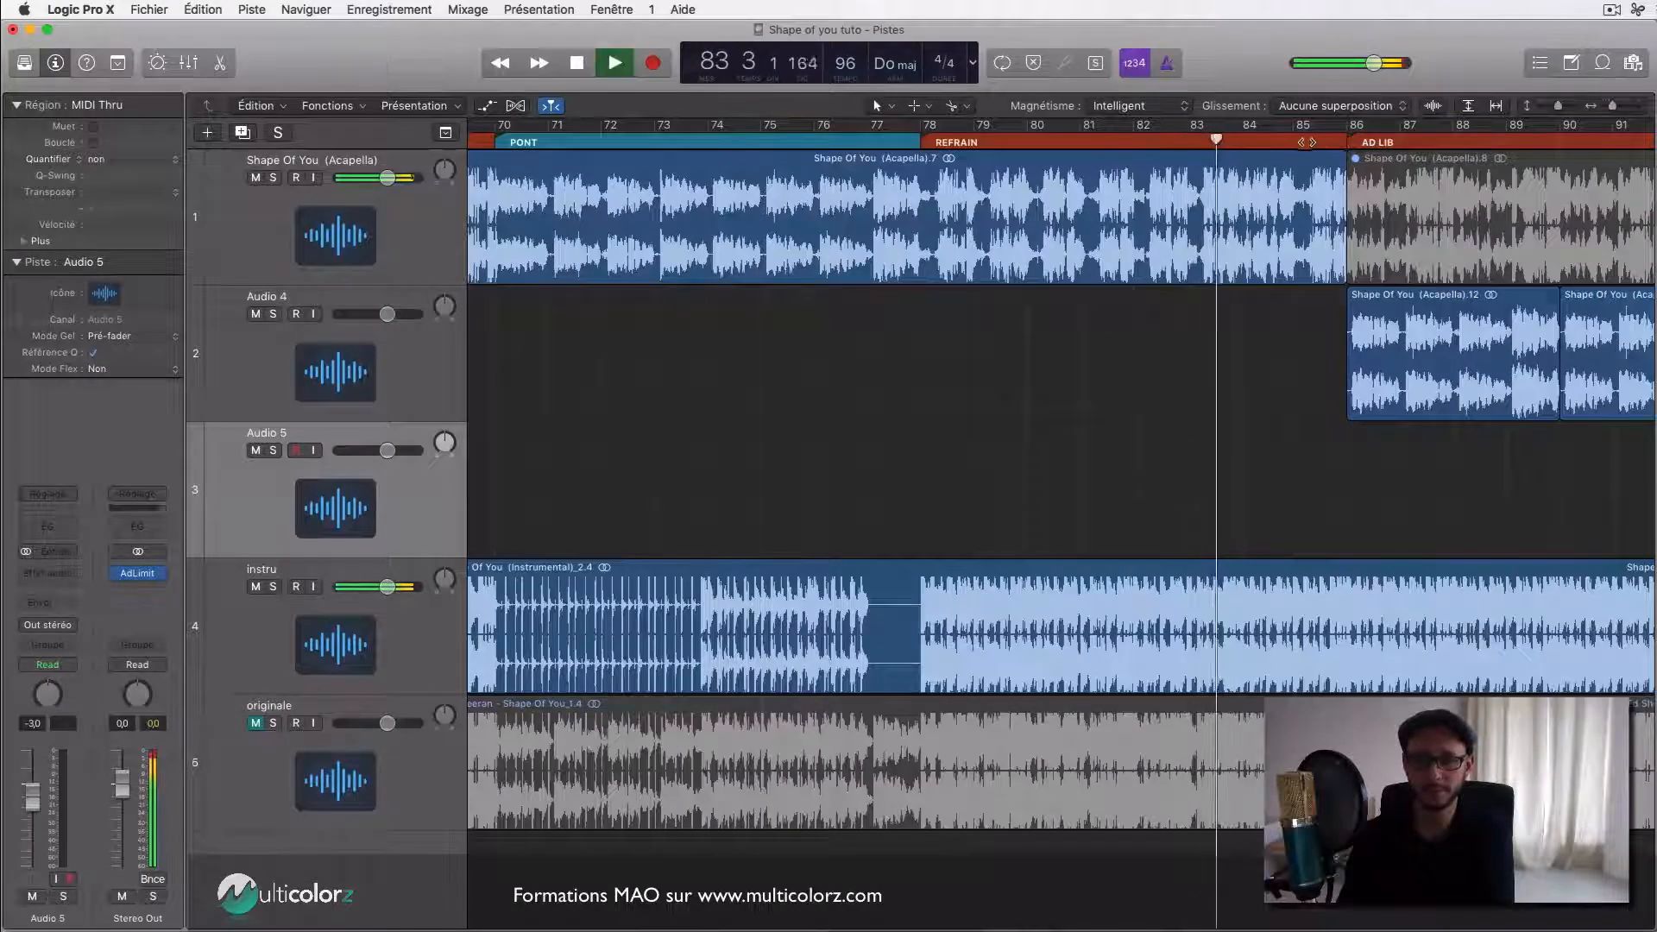
click(1300, 140)
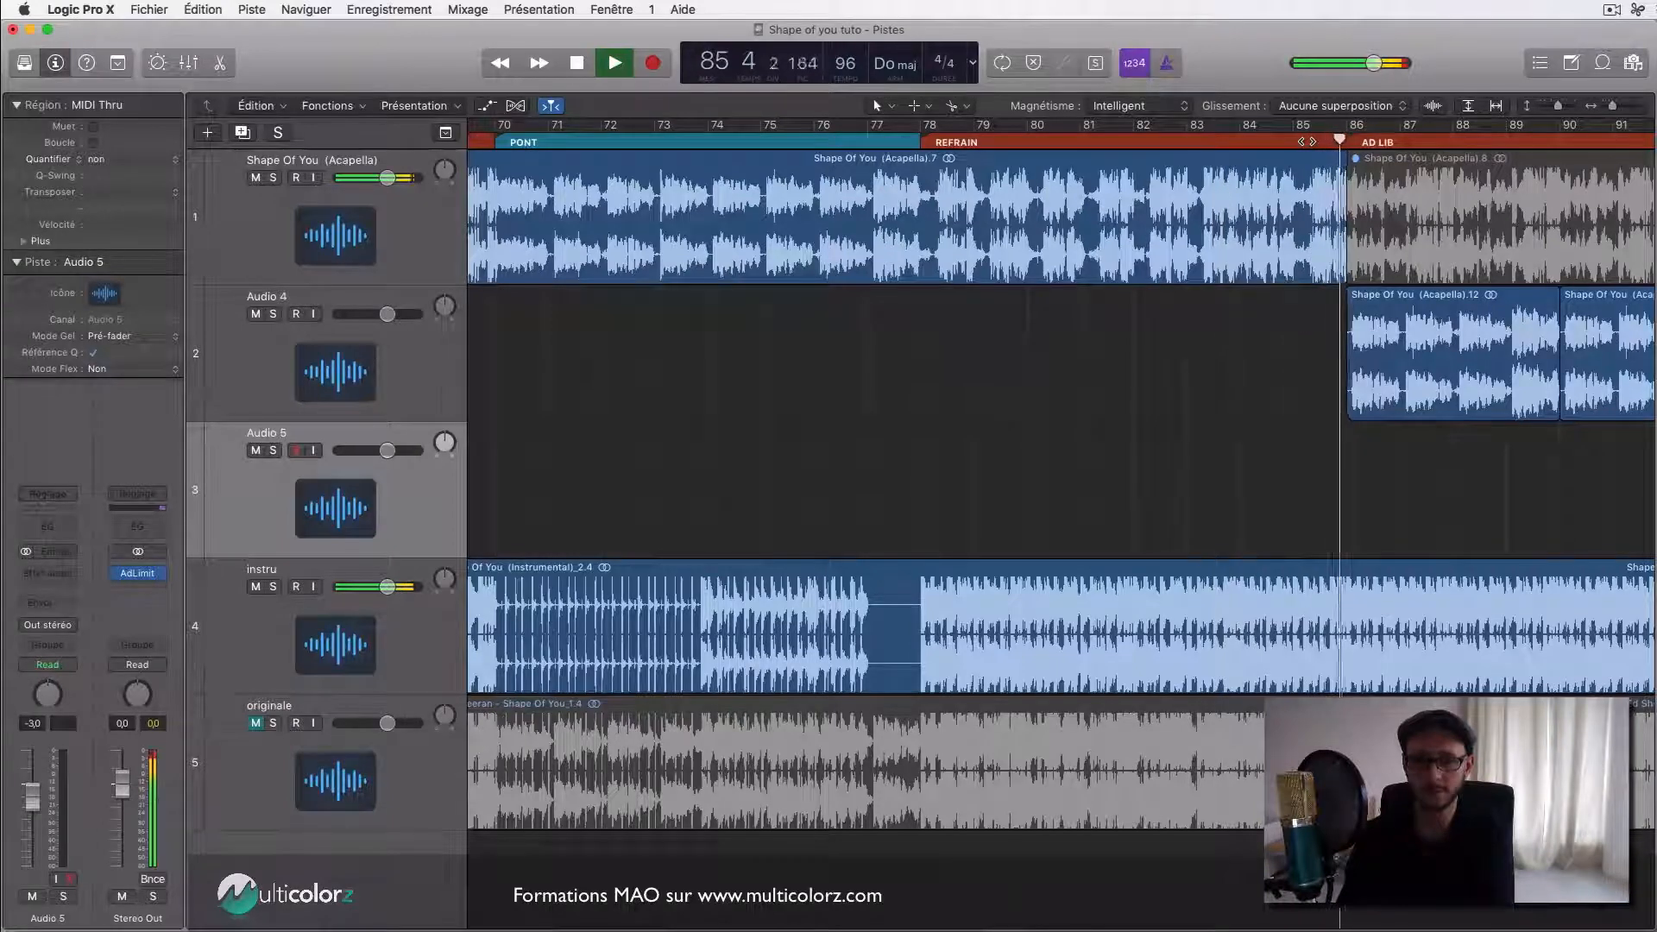
key(space)
click(1305, 139)
Copy the last bar of the REFRAIN vocals, from bar 85 to 86, onto Audio 5 near the start of AD LIB.
key(super+Right)
key(super+Right)
key(super+Right)
key(super+Right)
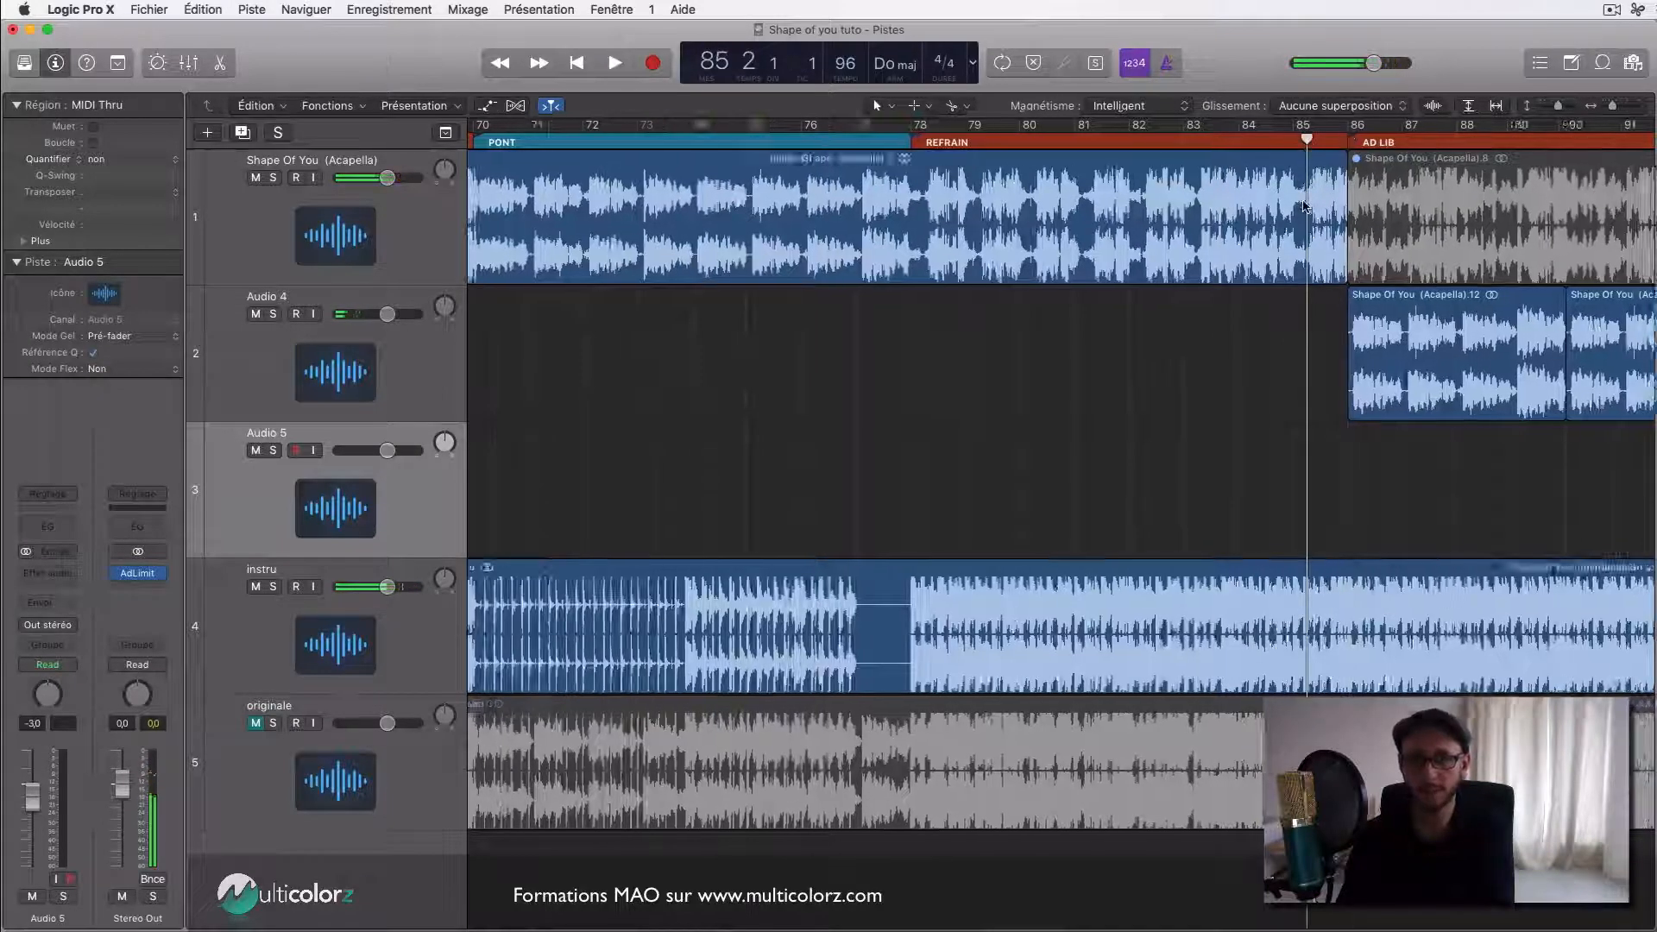
drag(1268, 188, 1415, 224)
scroll(1366, 292, right, 5)
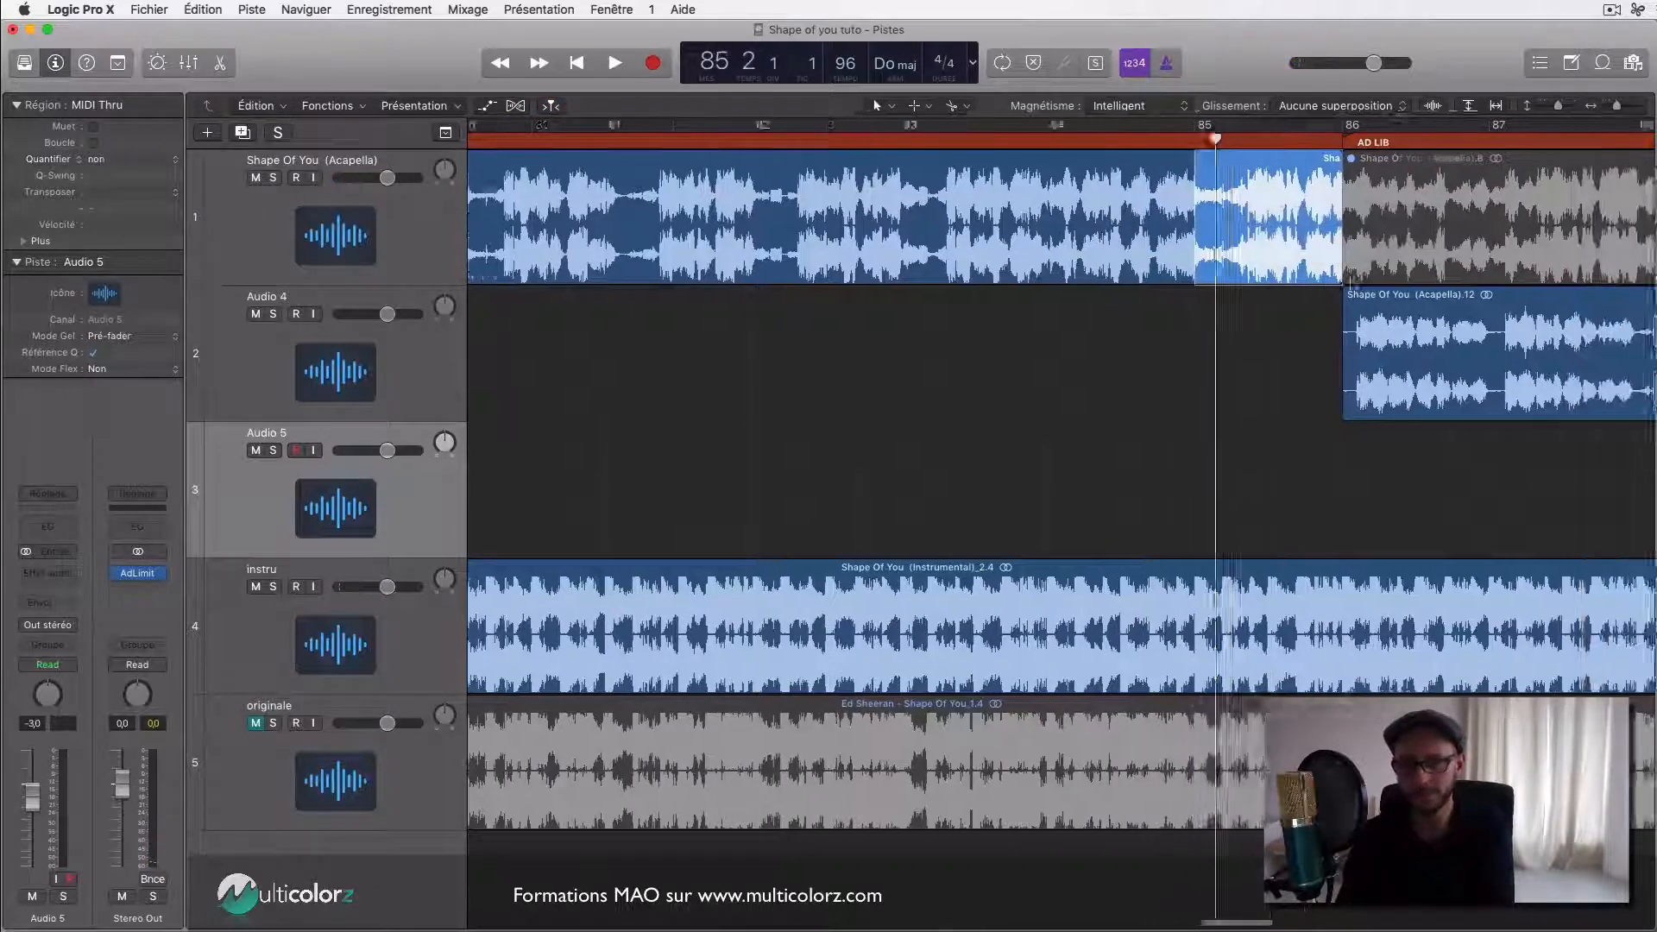
drag(1022, 265, 1221, 457)
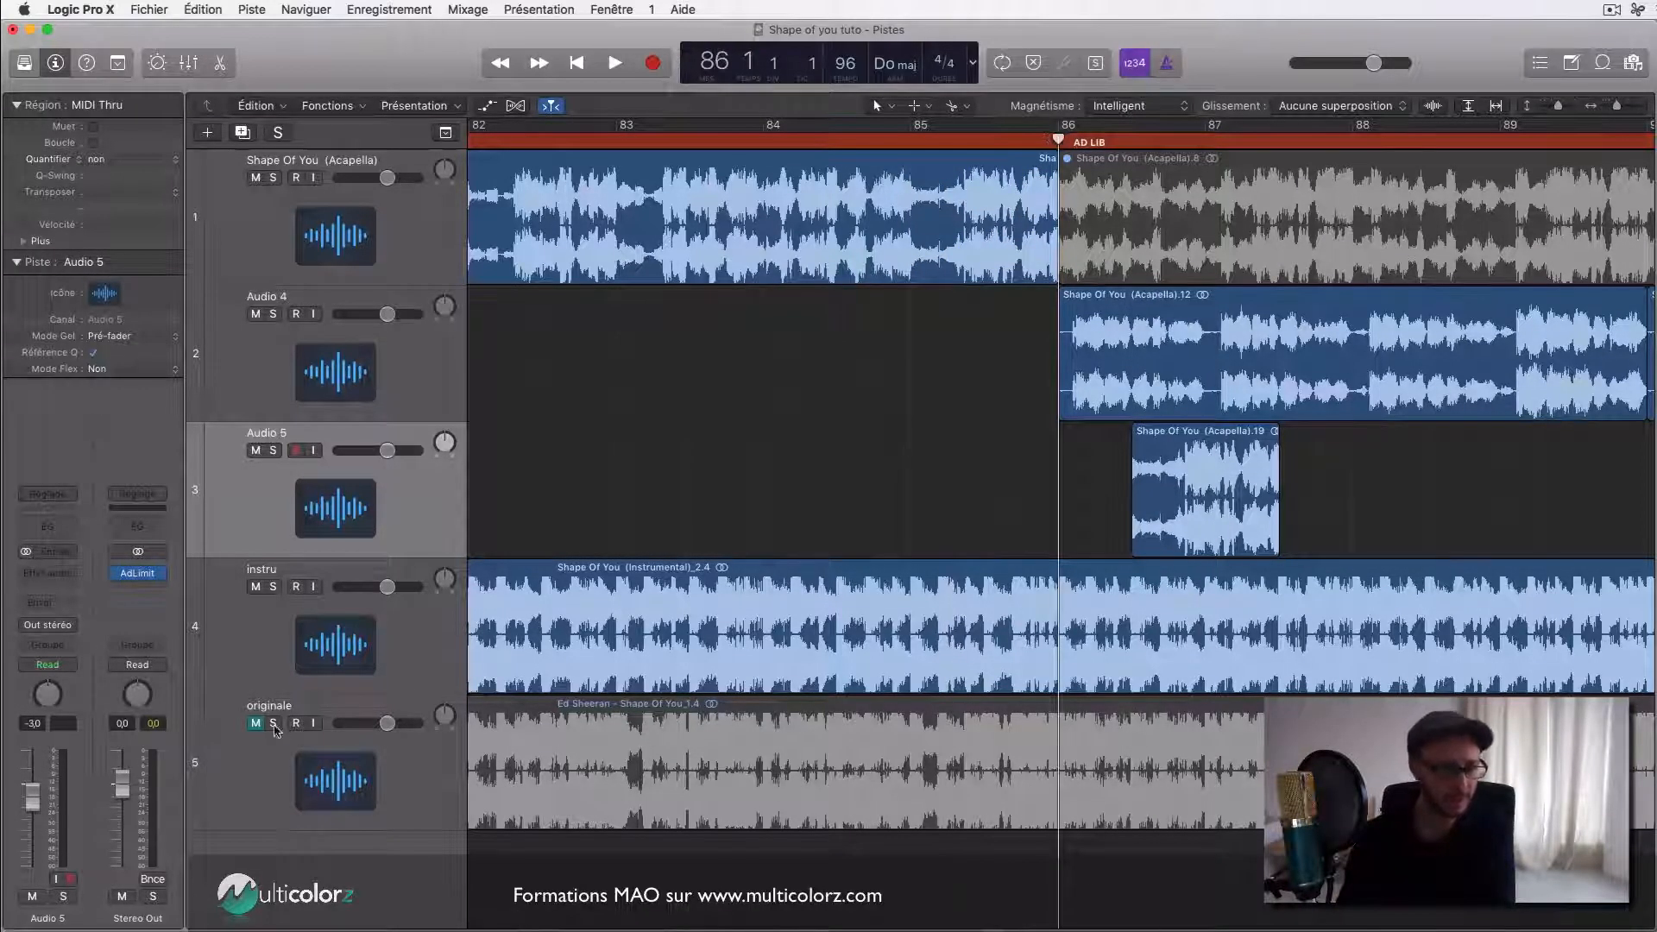
Listen to the soloed originale track from the start of AD LIB and move the copied Audio 5 passage to bar 87.
click(273, 724)
key(space)
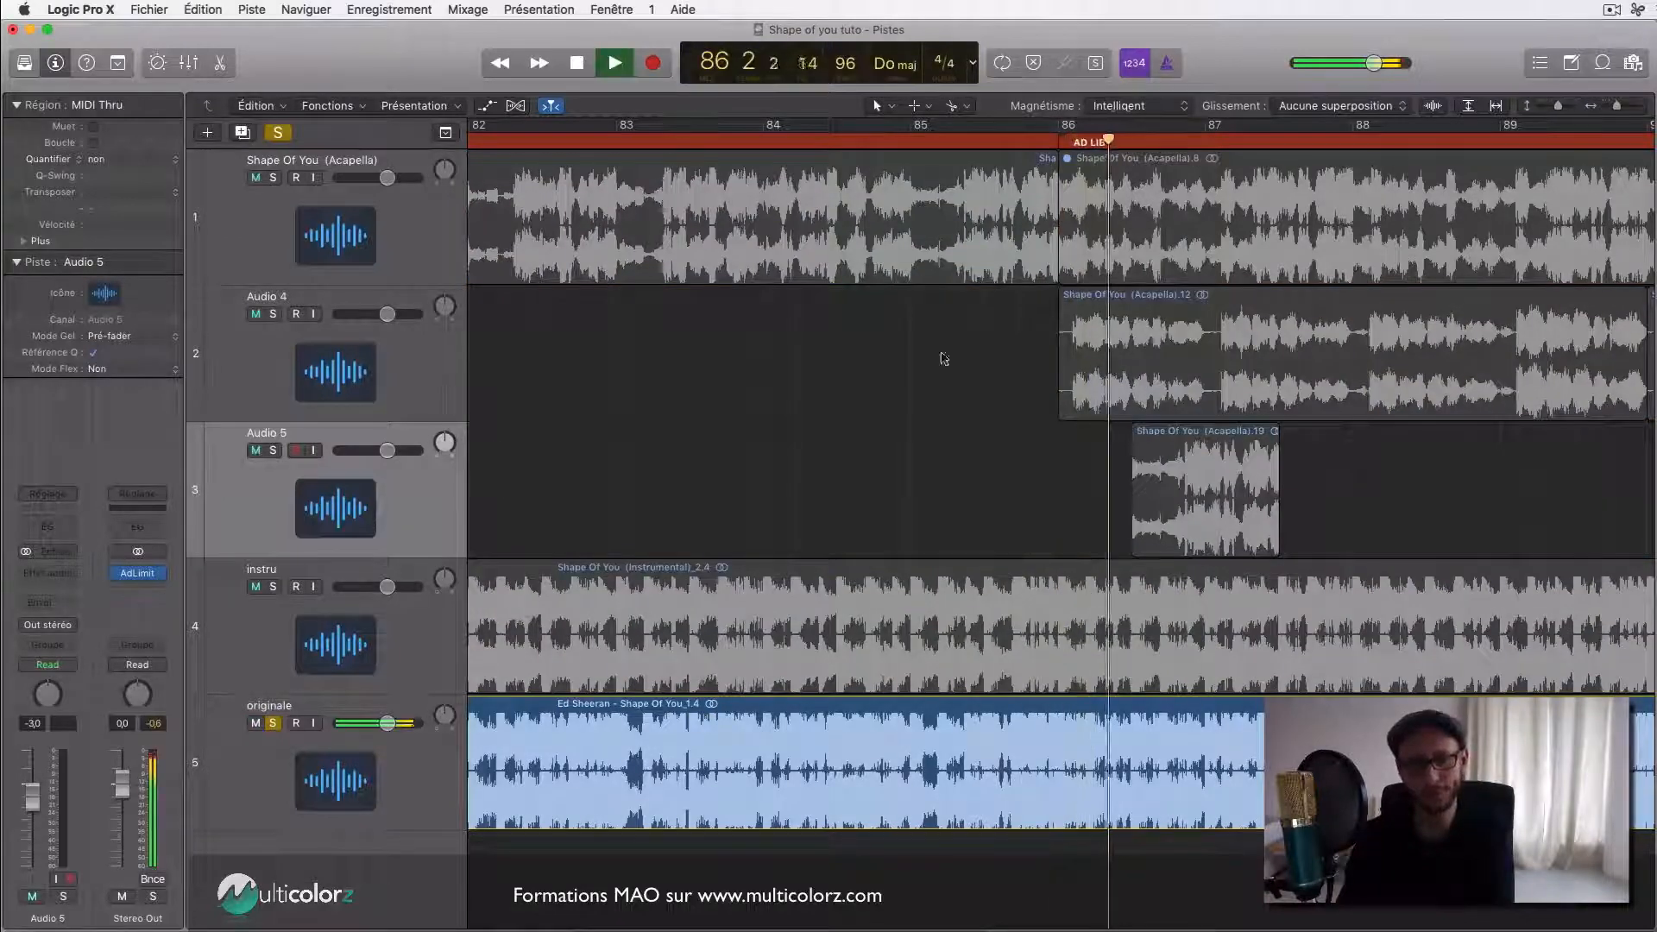
scroll(1185, 481, right, 5)
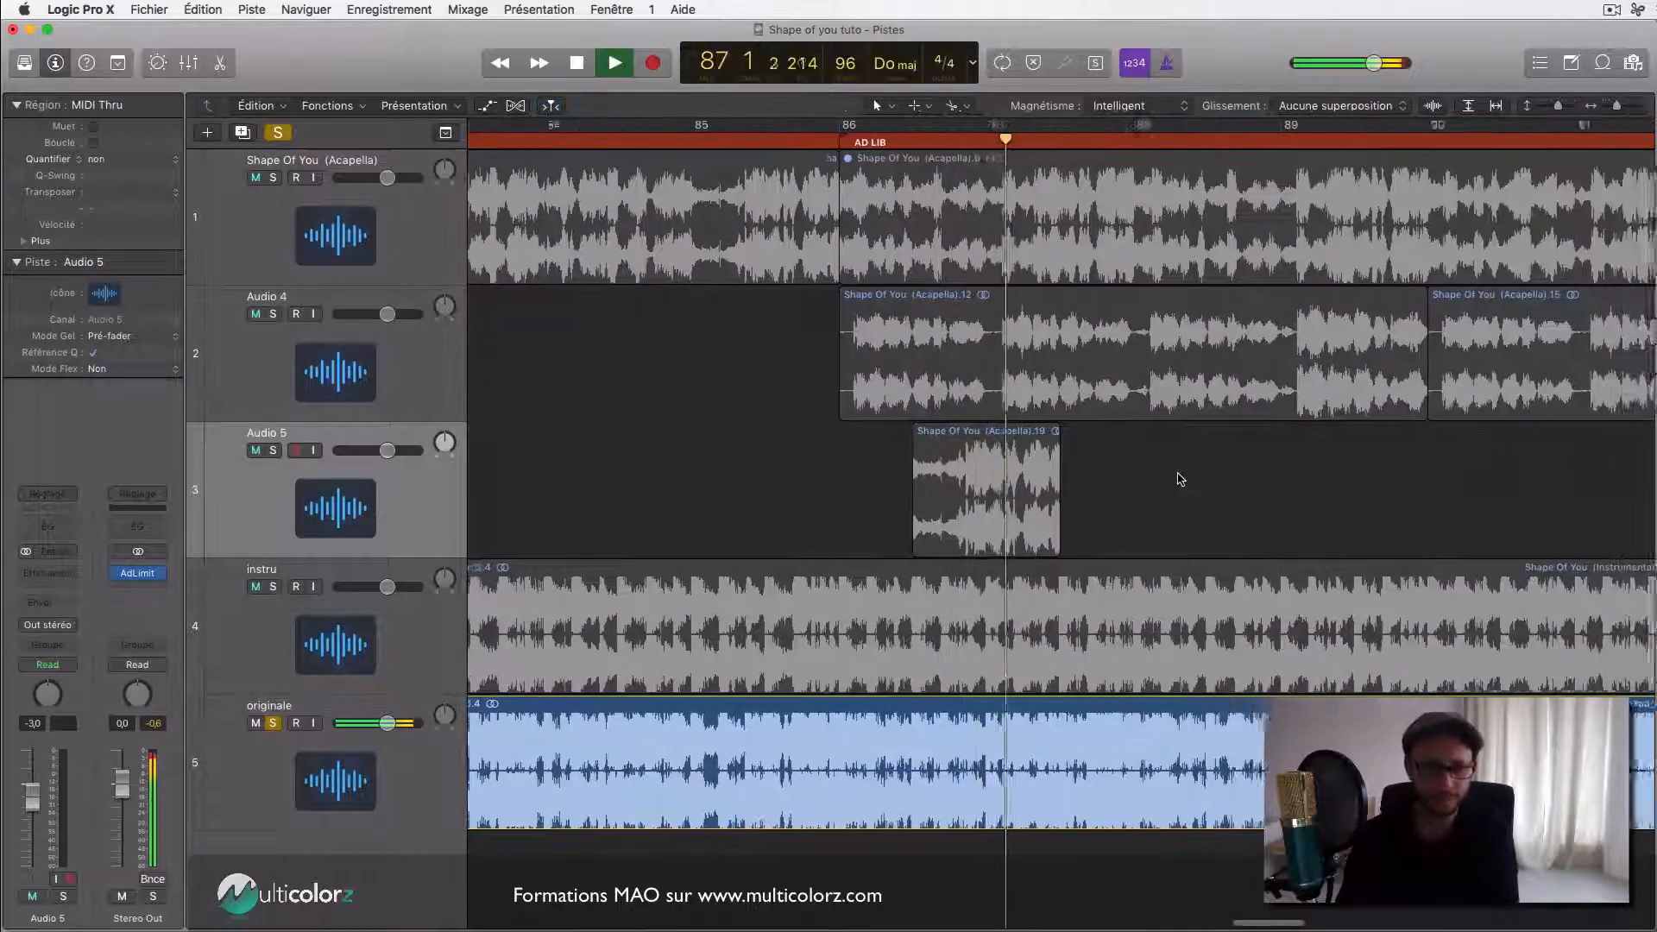
key(space)
drag(960, 511, 1034, 509)
Follow the originale playback through AD LIB and copy the Audio 5 passage to bars 89 and 91.
key(space)
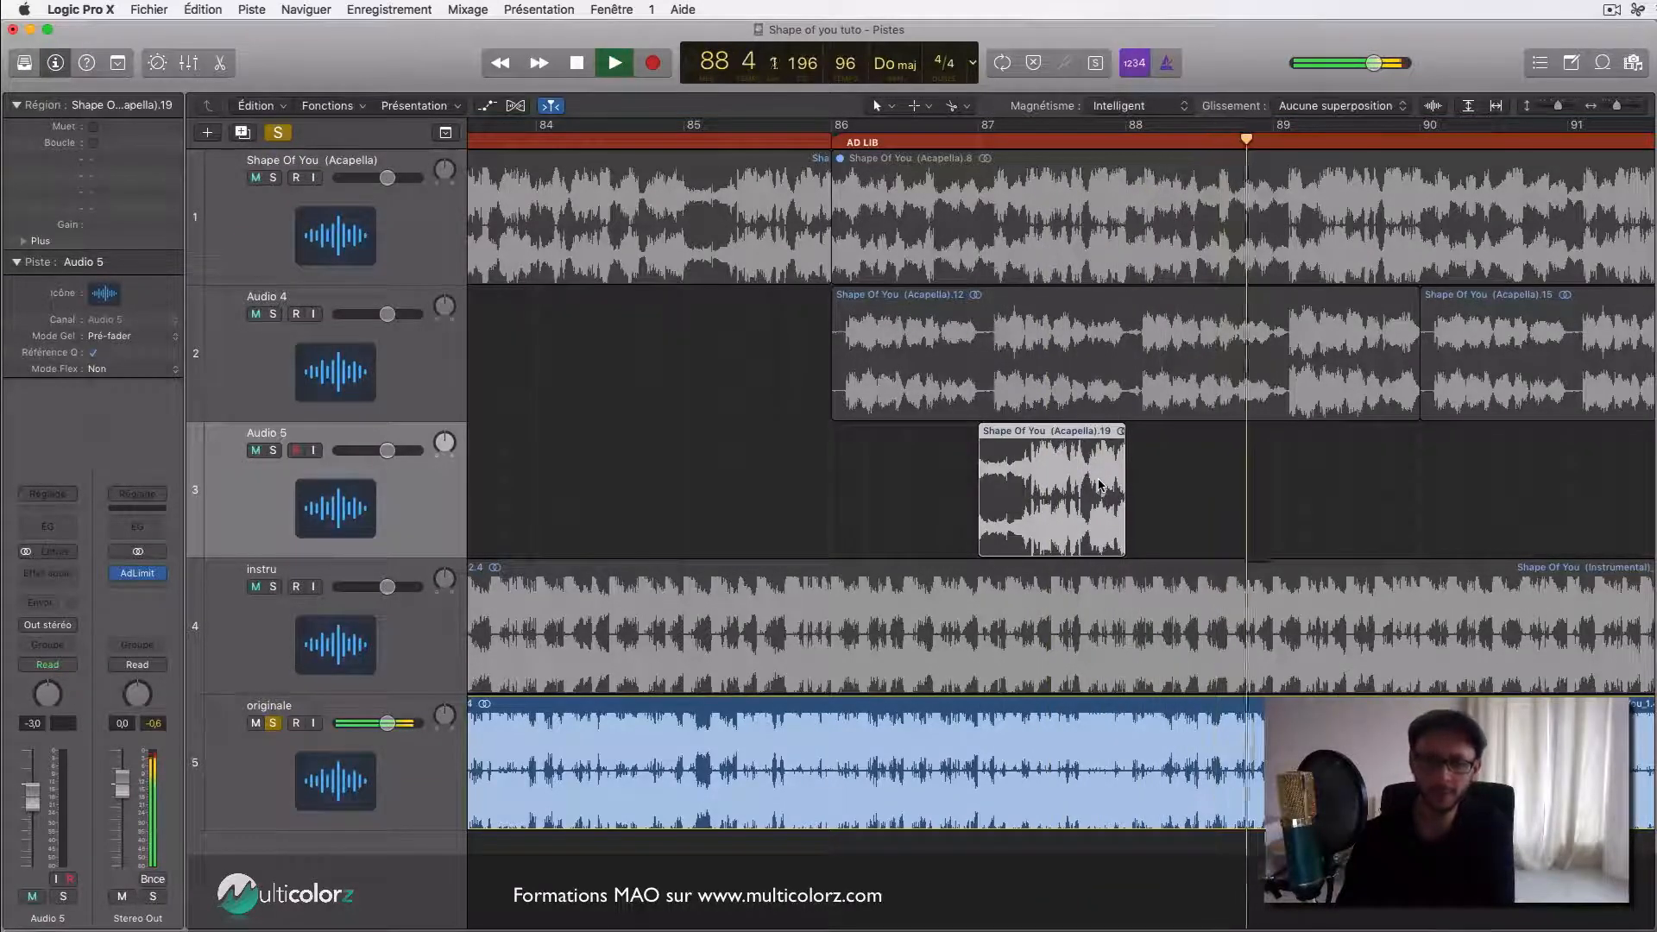
key(space)
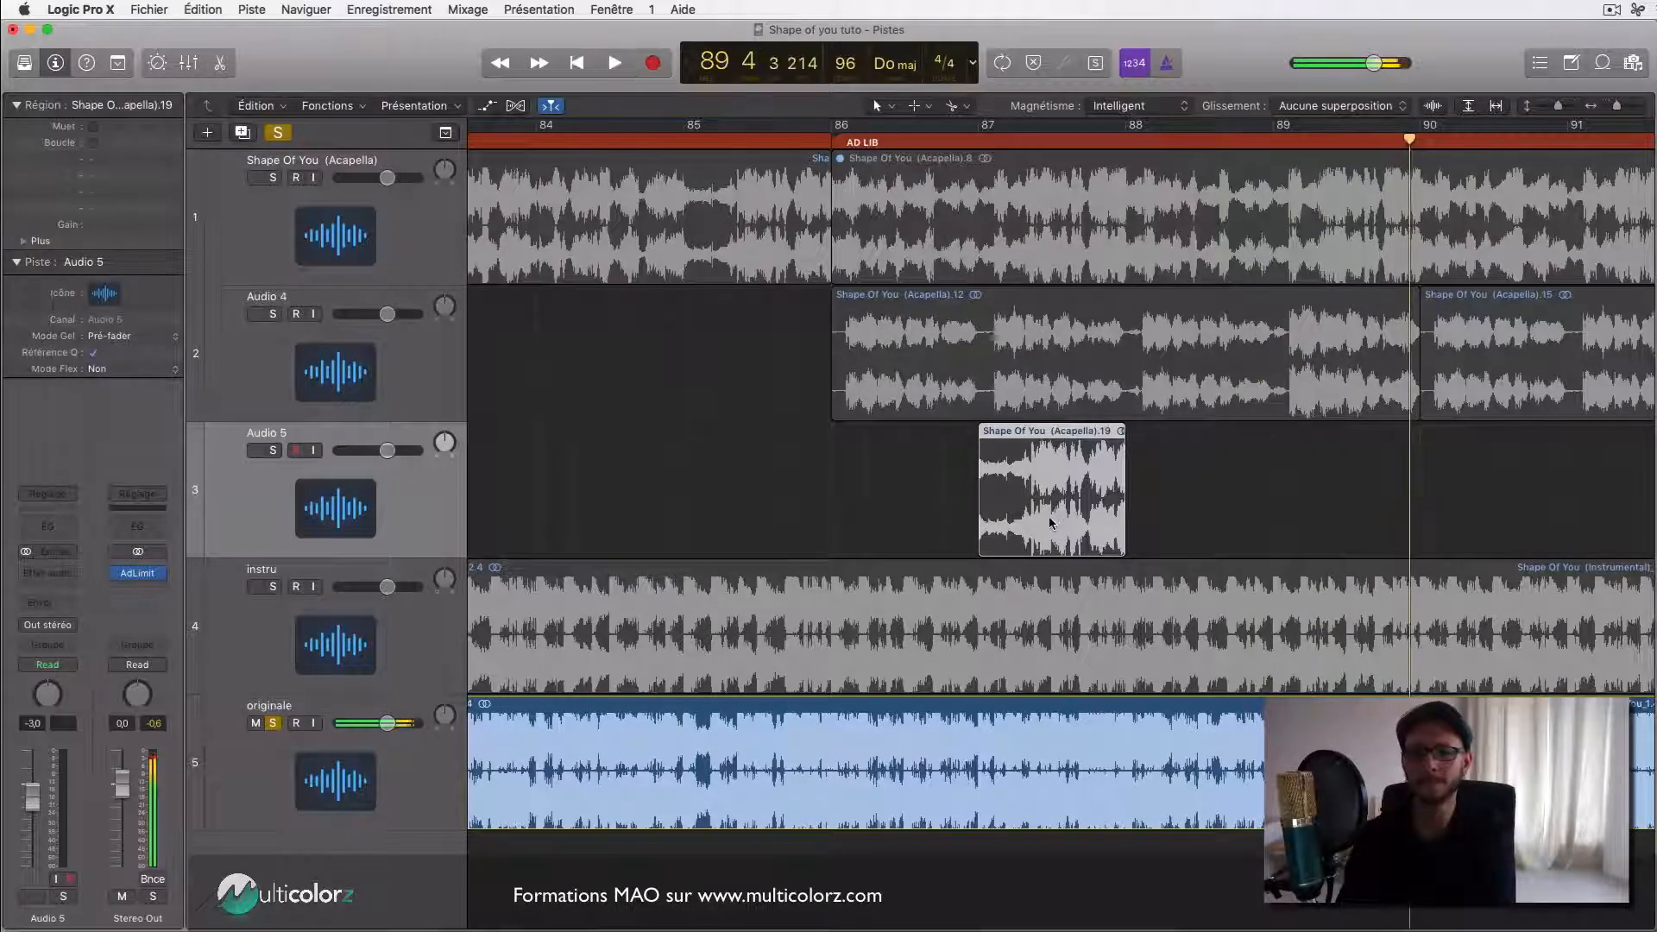
drag(1050, 522, 1350, 505)
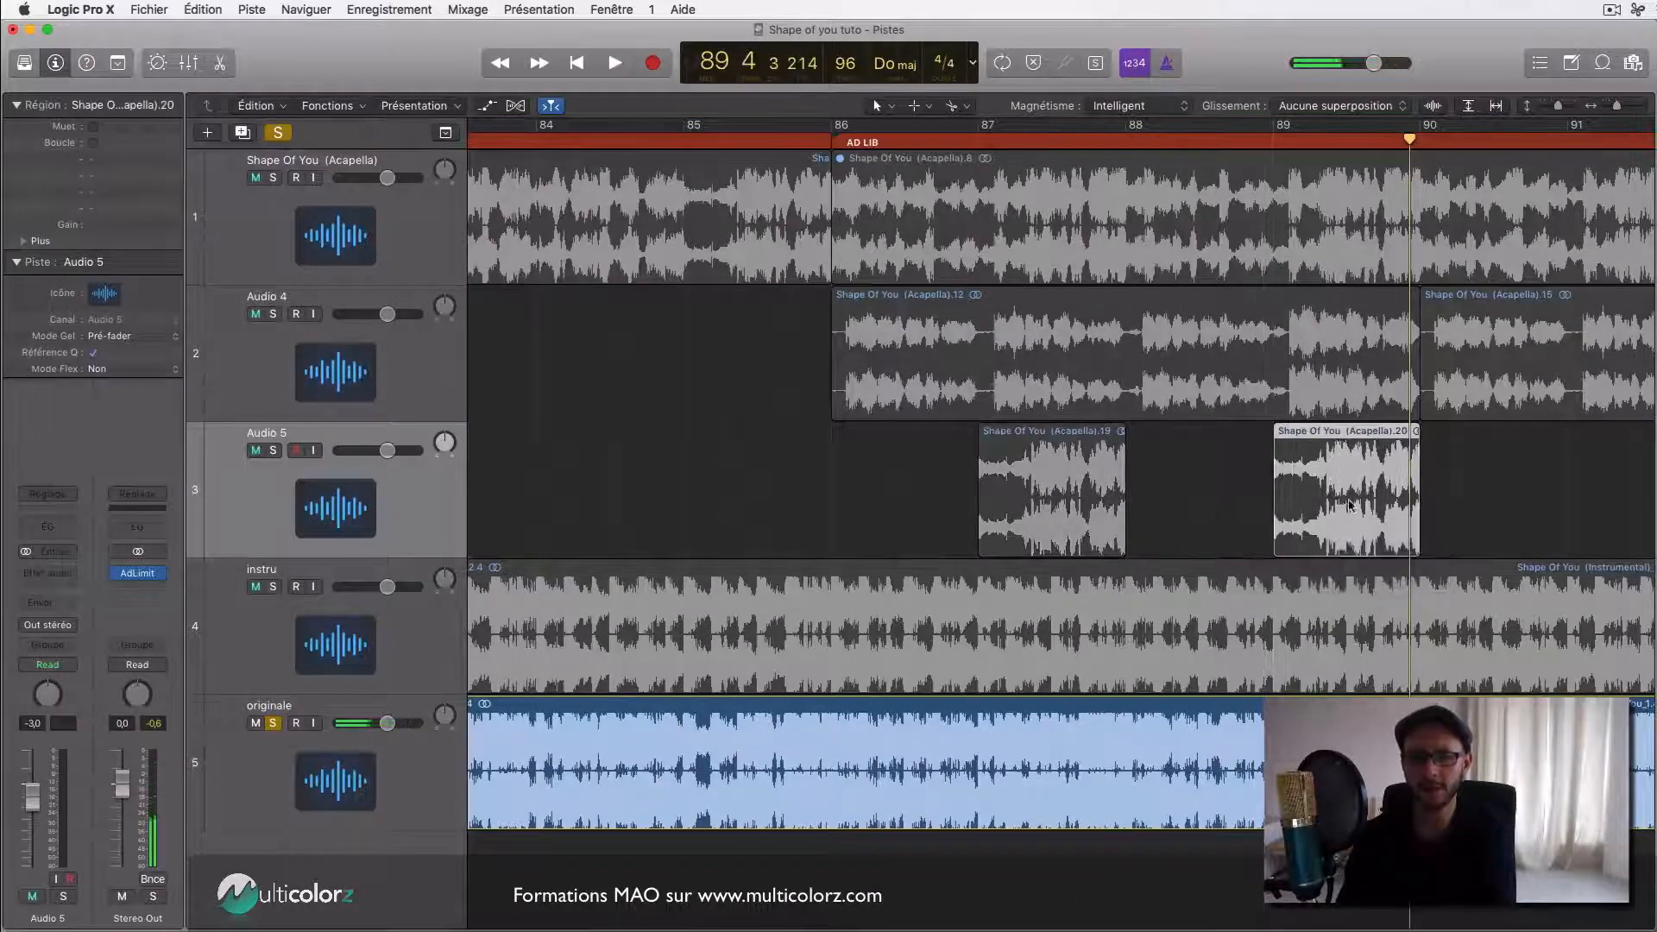
double_click(1278, 143)
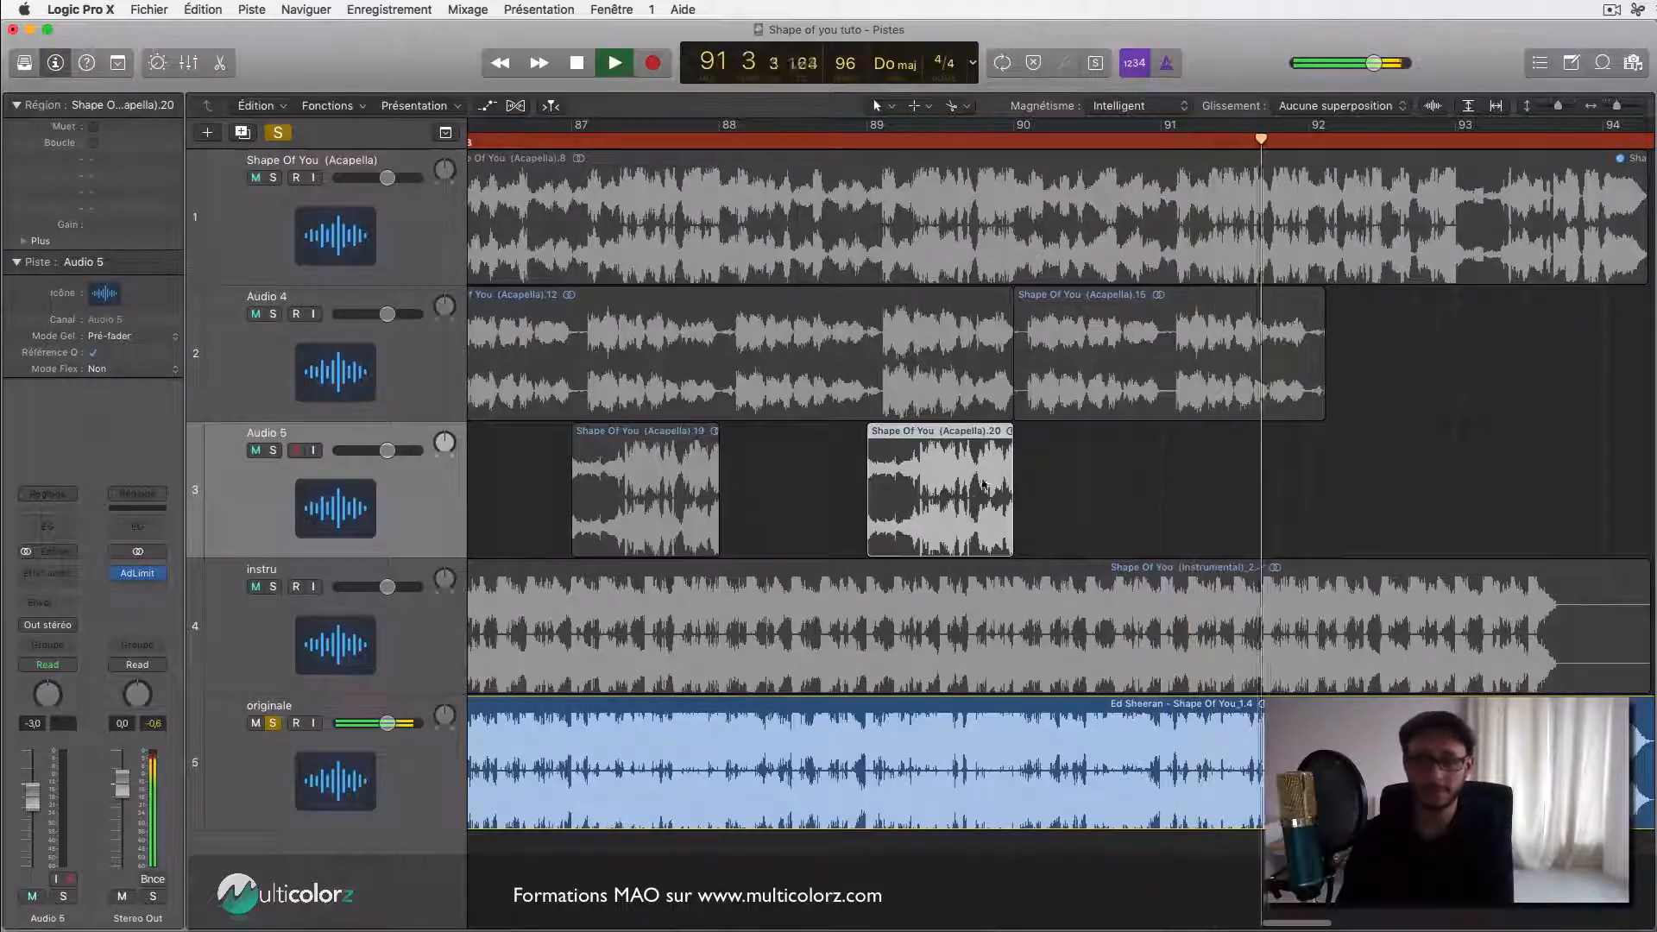
drag(976, 505, 1209, 491)
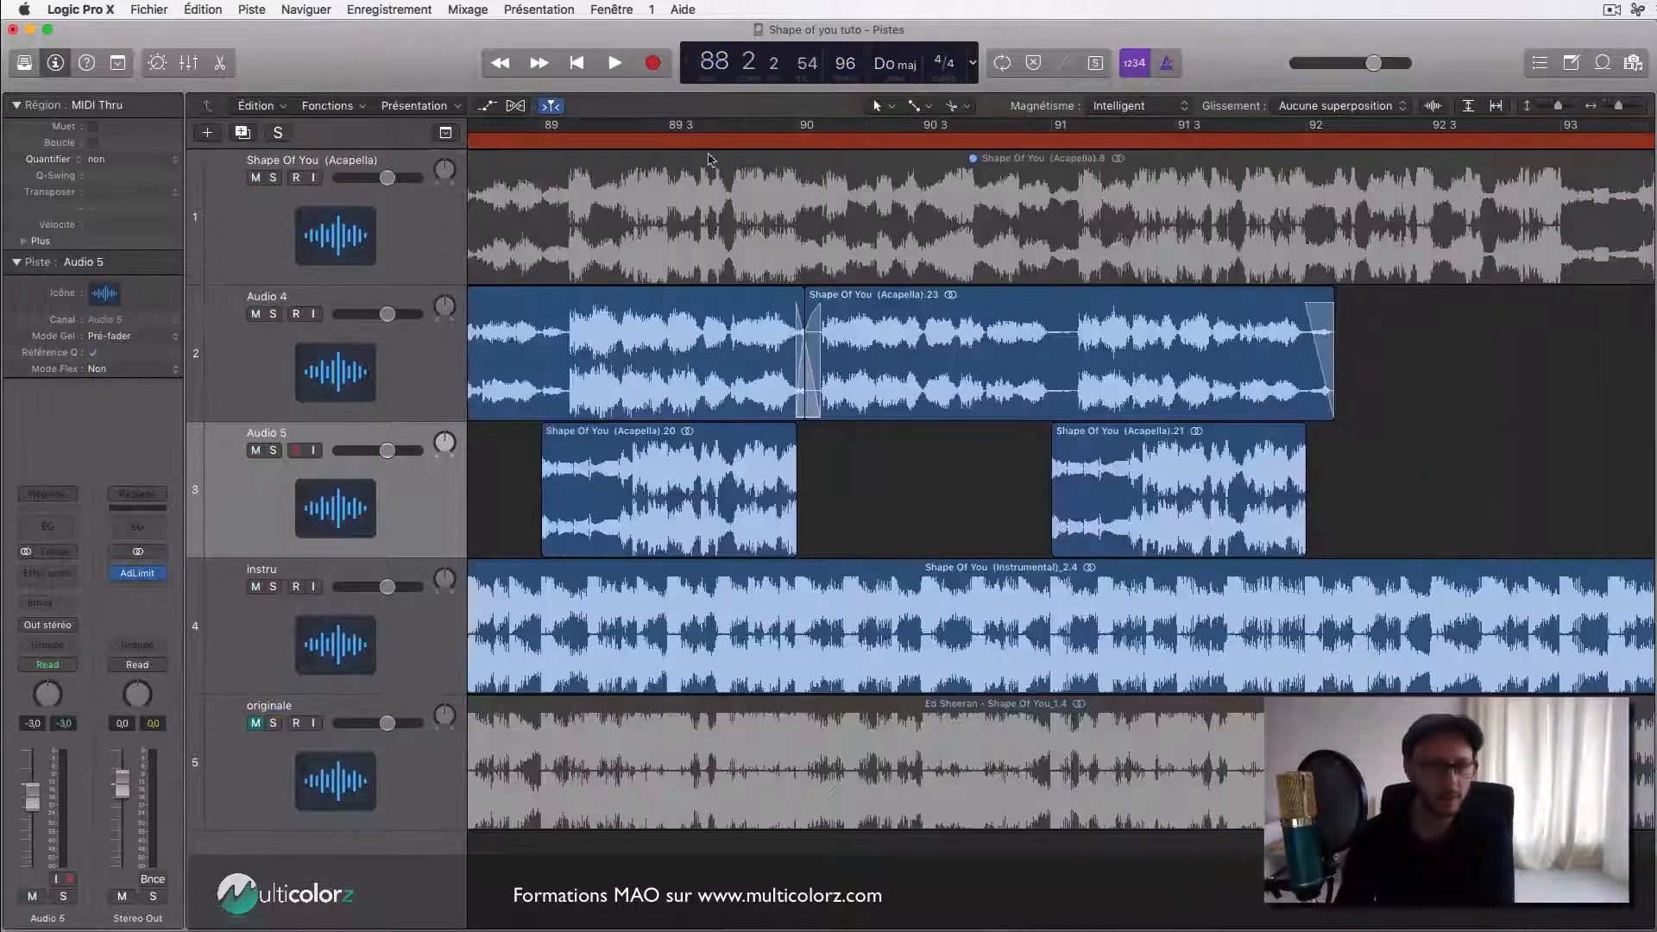
Solo Audio 5 and listen to the end of its bar 89 passage from 89 3 4 1.
click(709, 140)
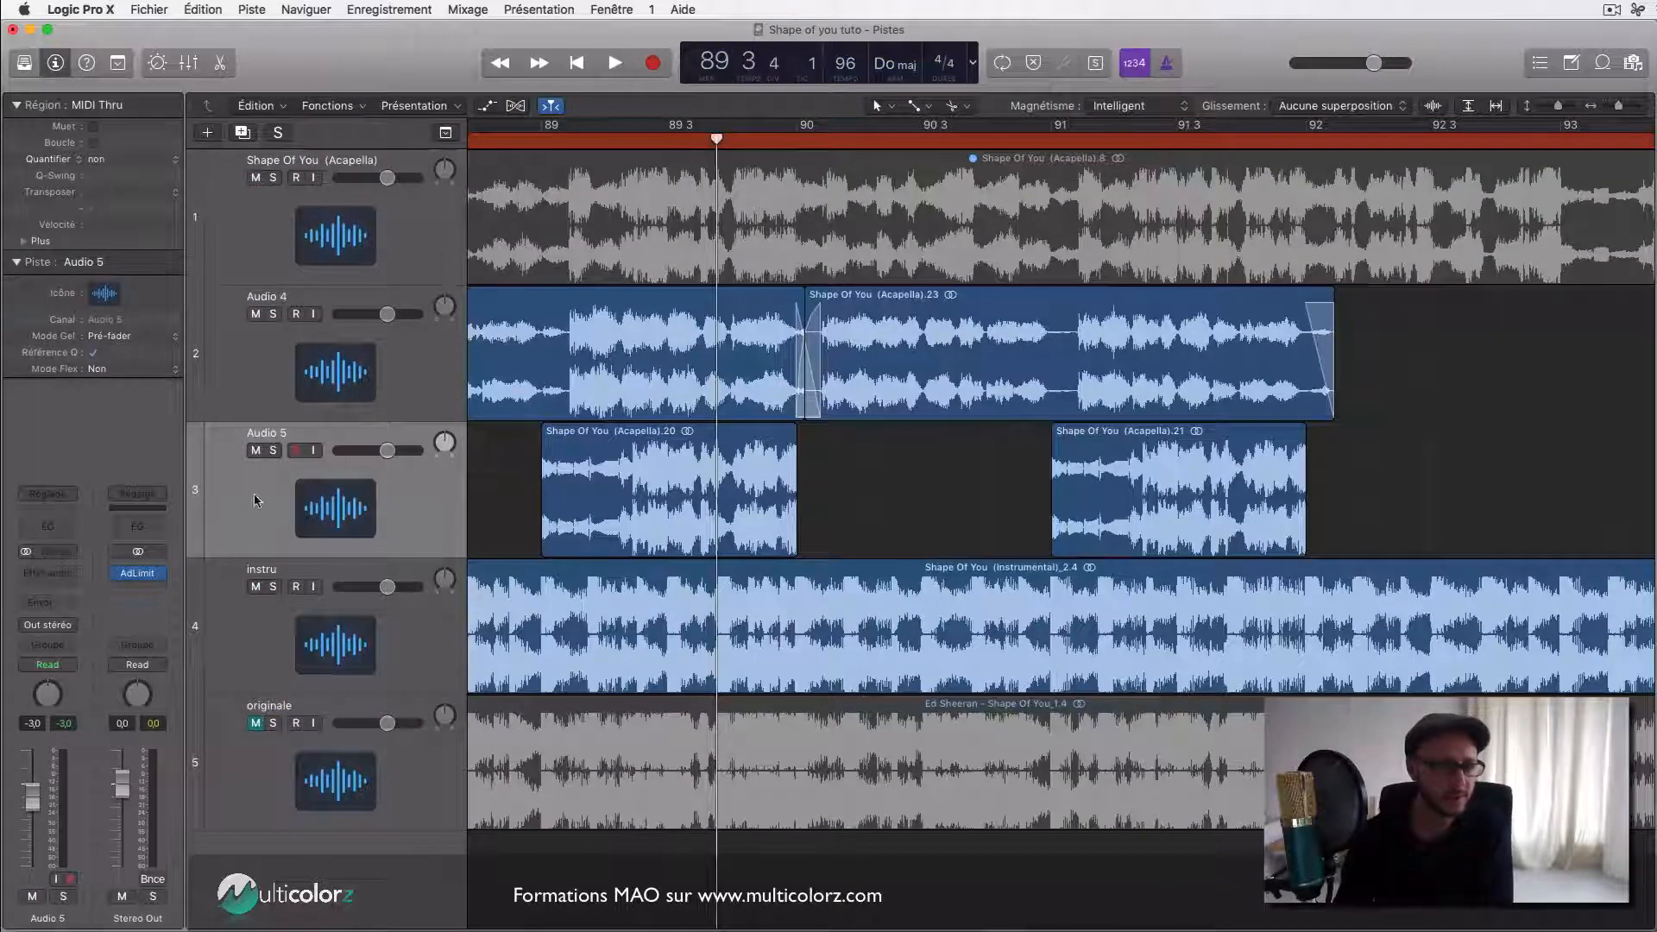
click(276, 451)
key(space)
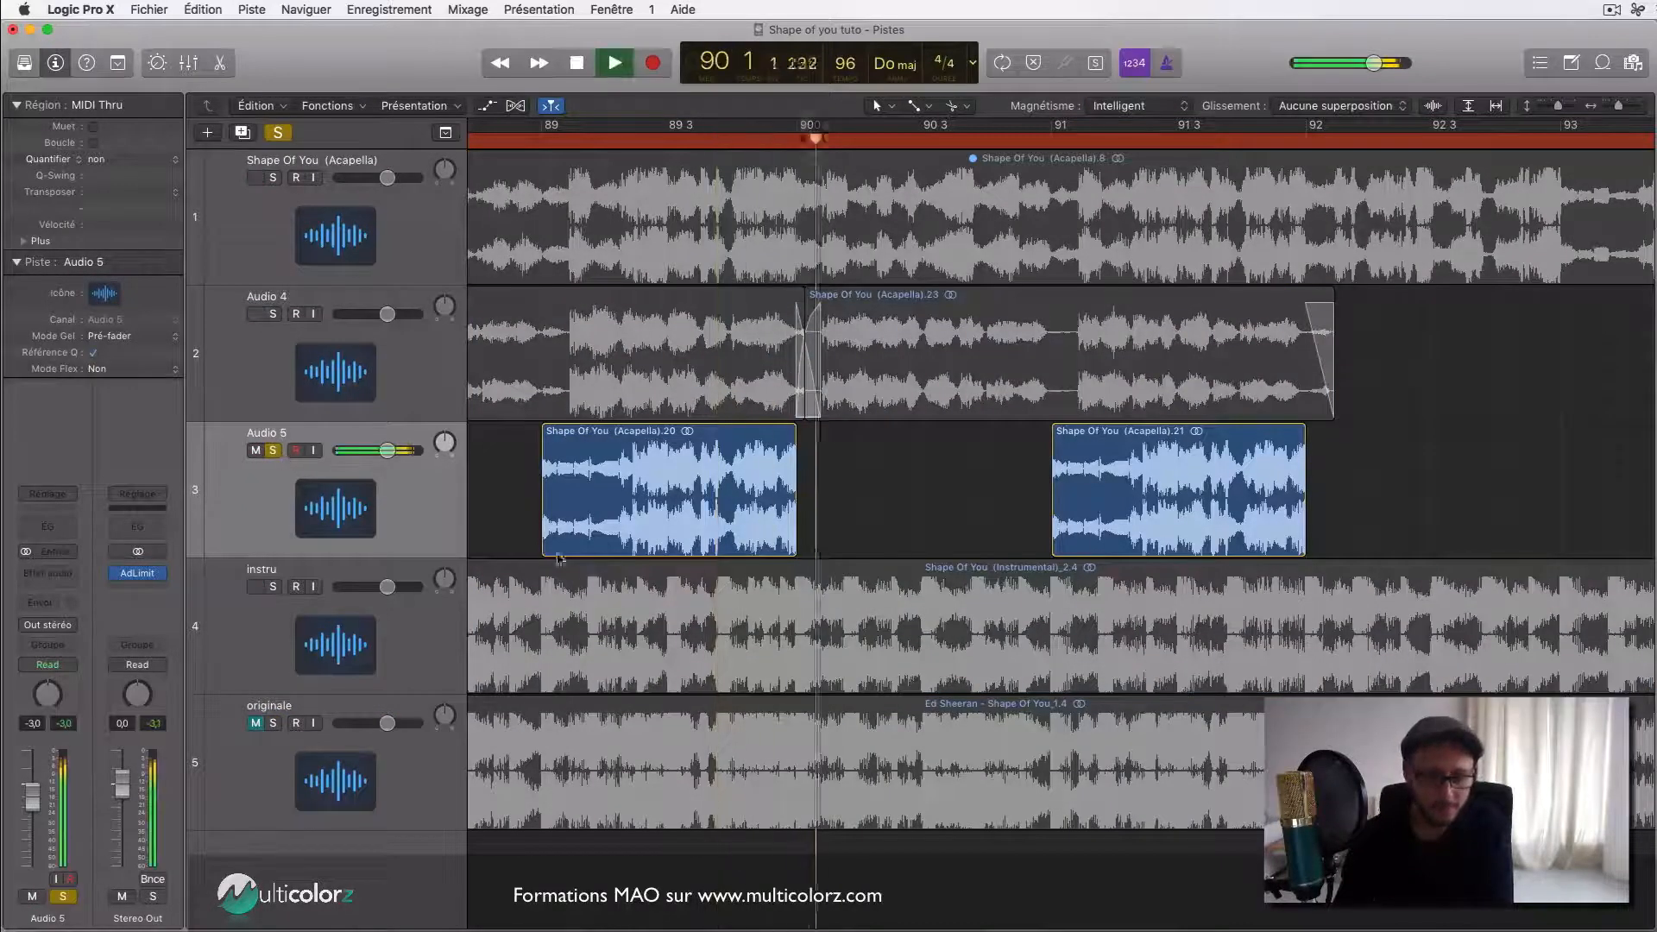
ctrl+alt+click(1333, 539)
scroll(718, 535, up, 8)
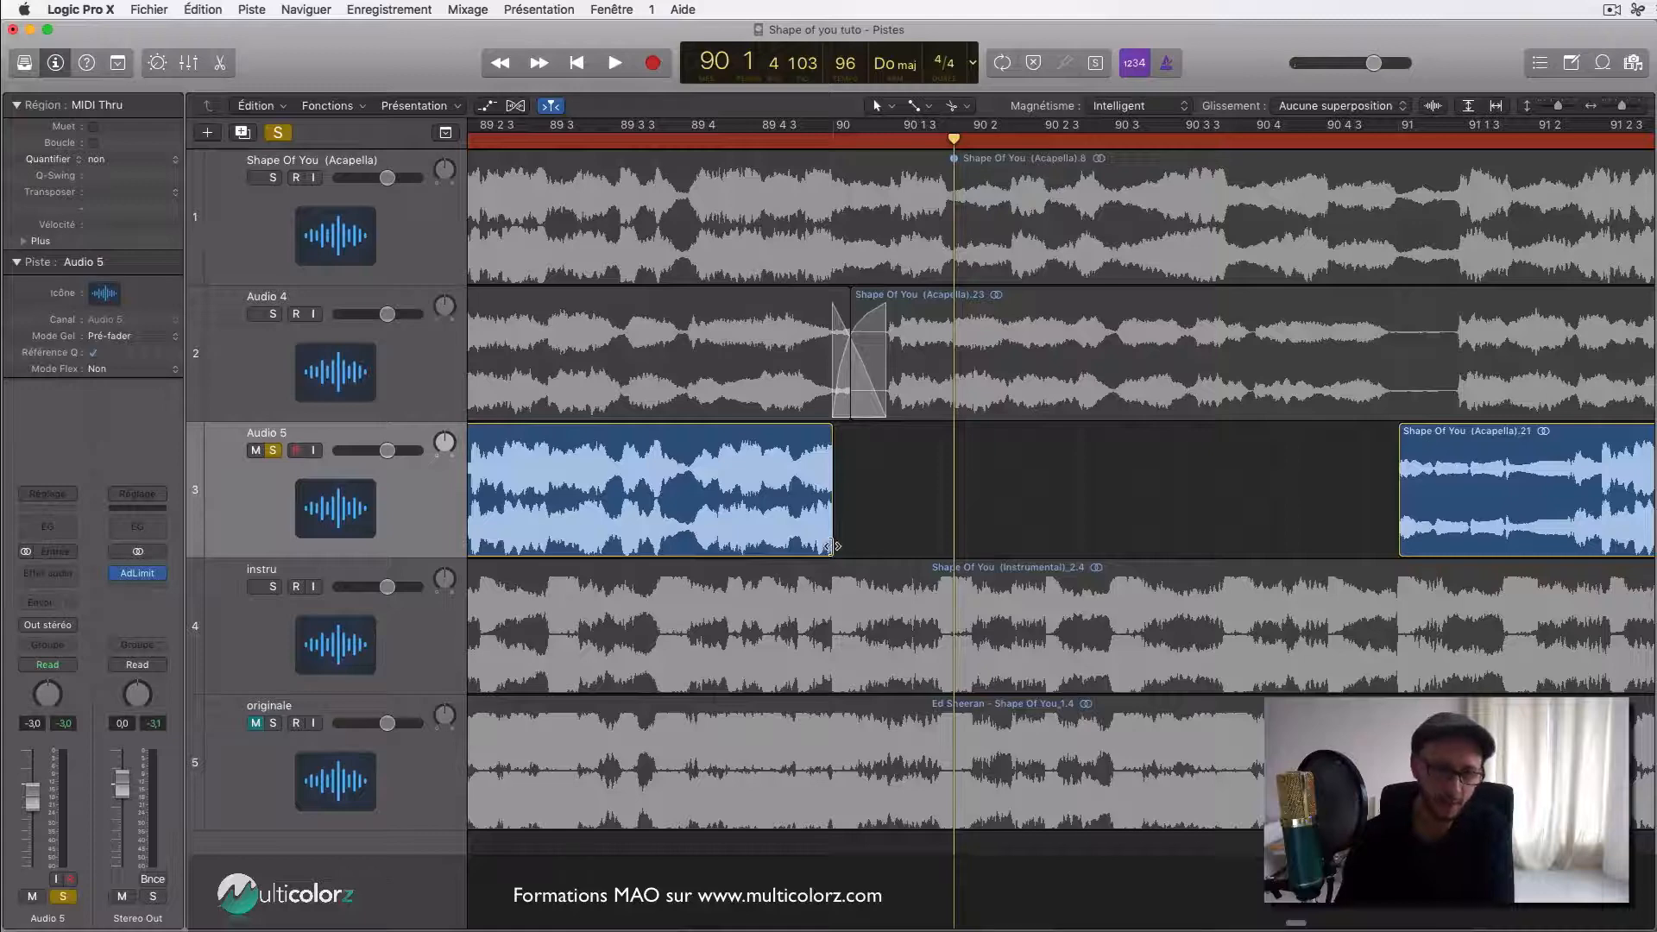
Extend the end of the Audio 5 passage at bar 89 slightly past bar 90 and play it back.
drag(832, 546, 837, 545)
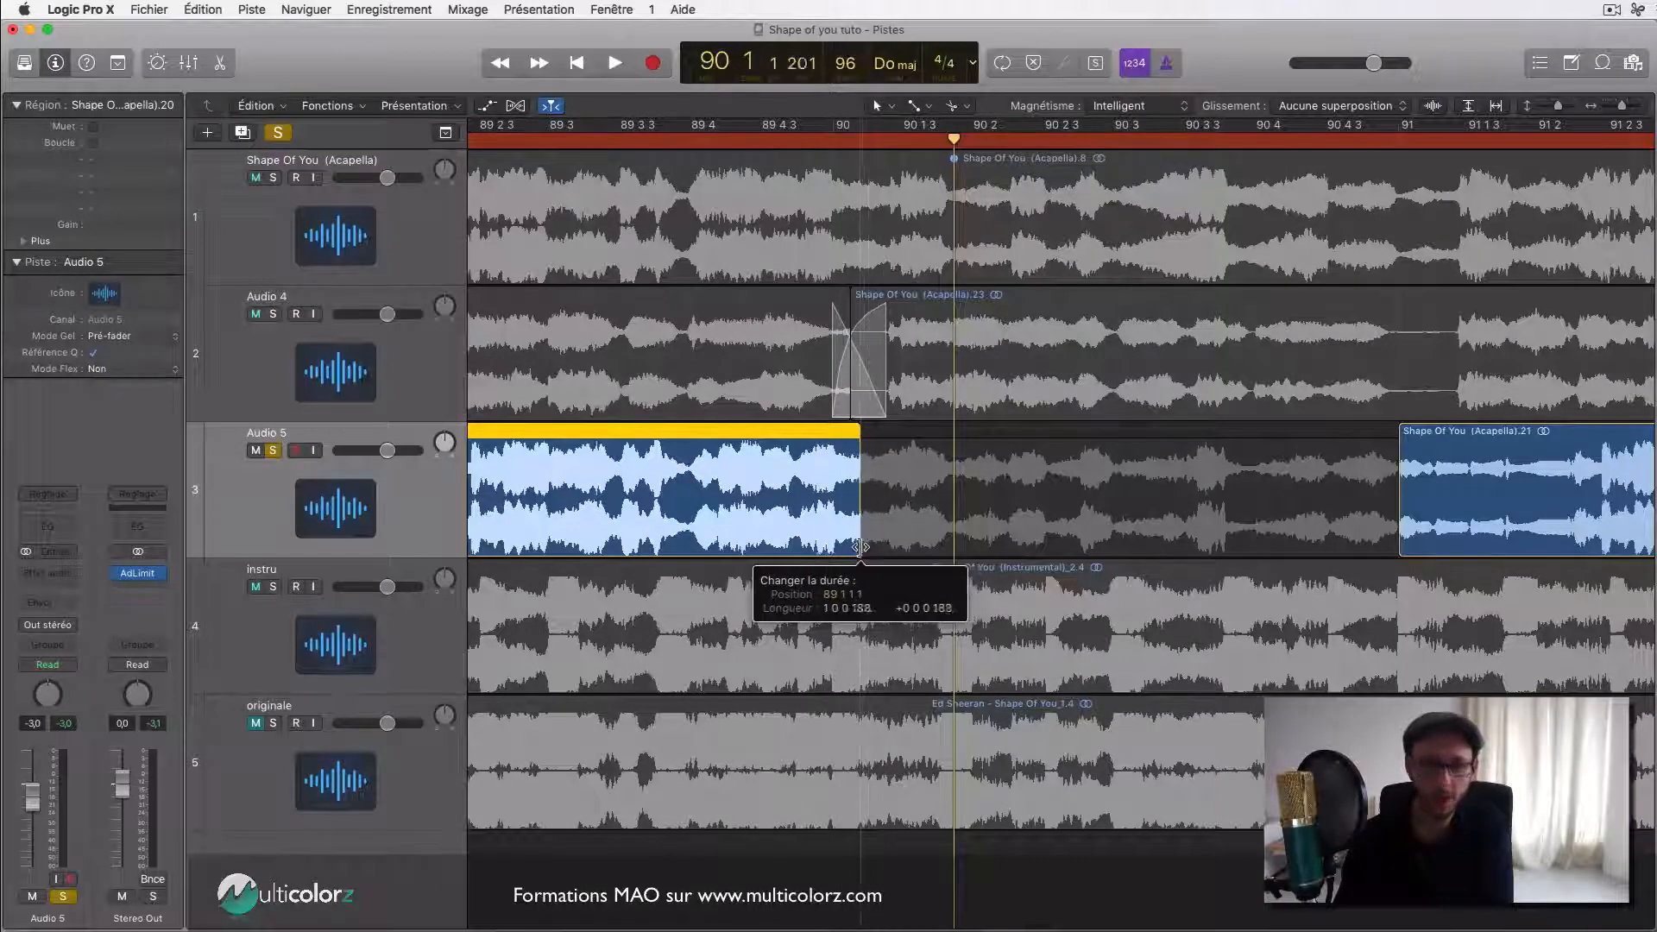
drag(853, 546, 850, 544)
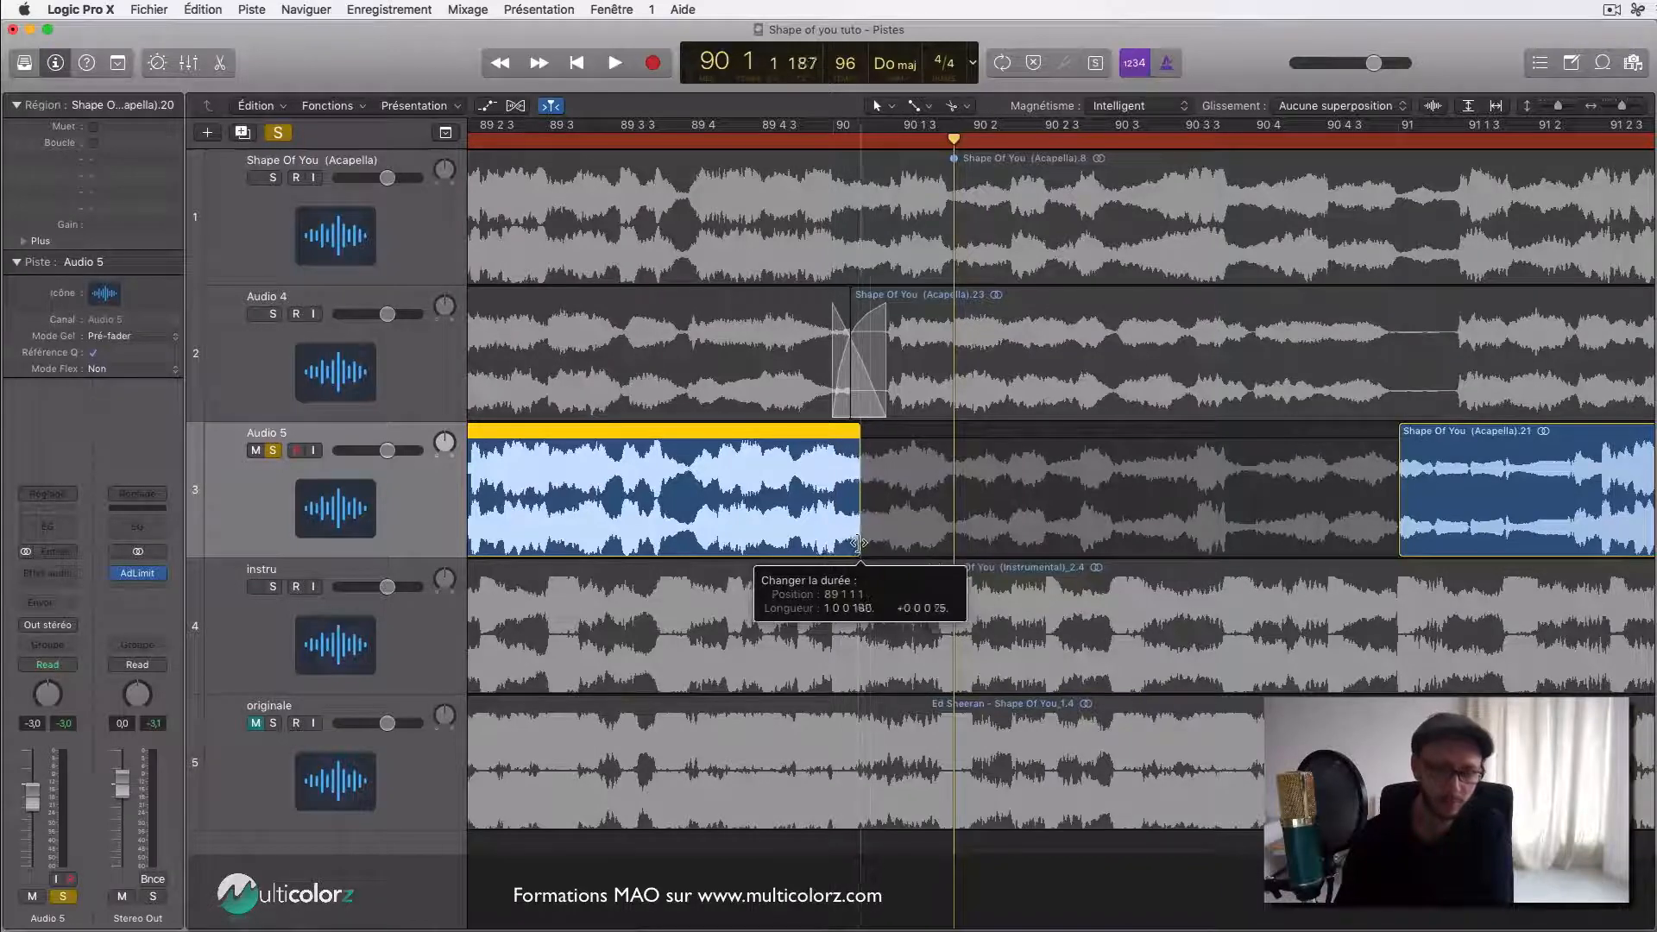
drag(867, 543, 864, 541)
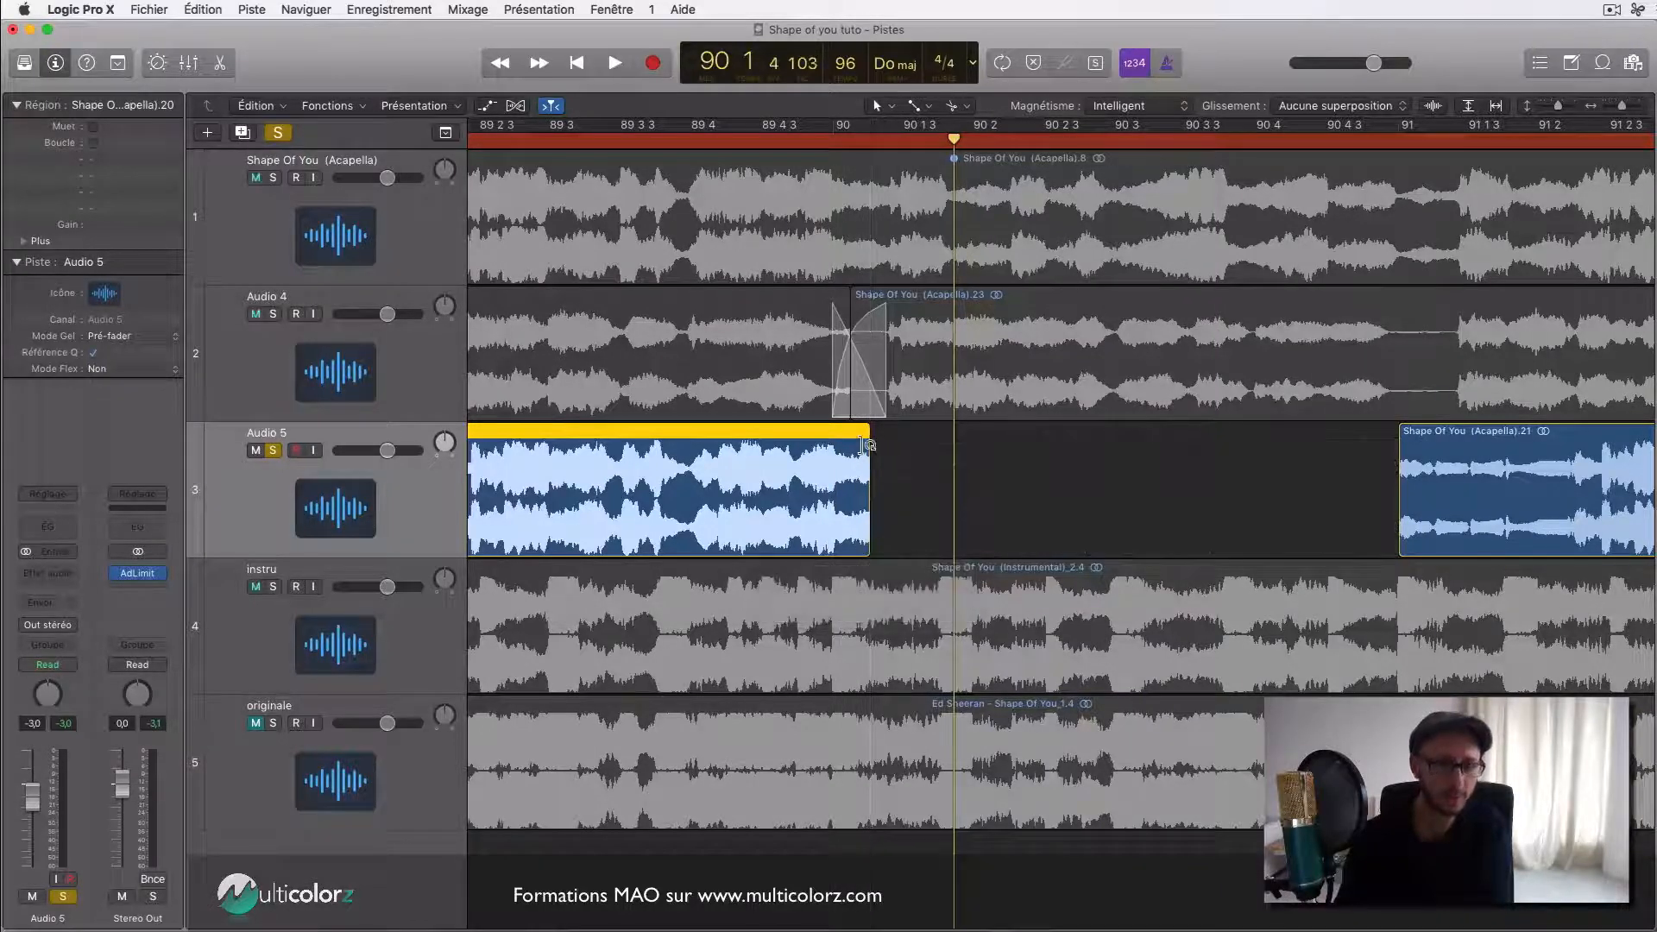
key(space)
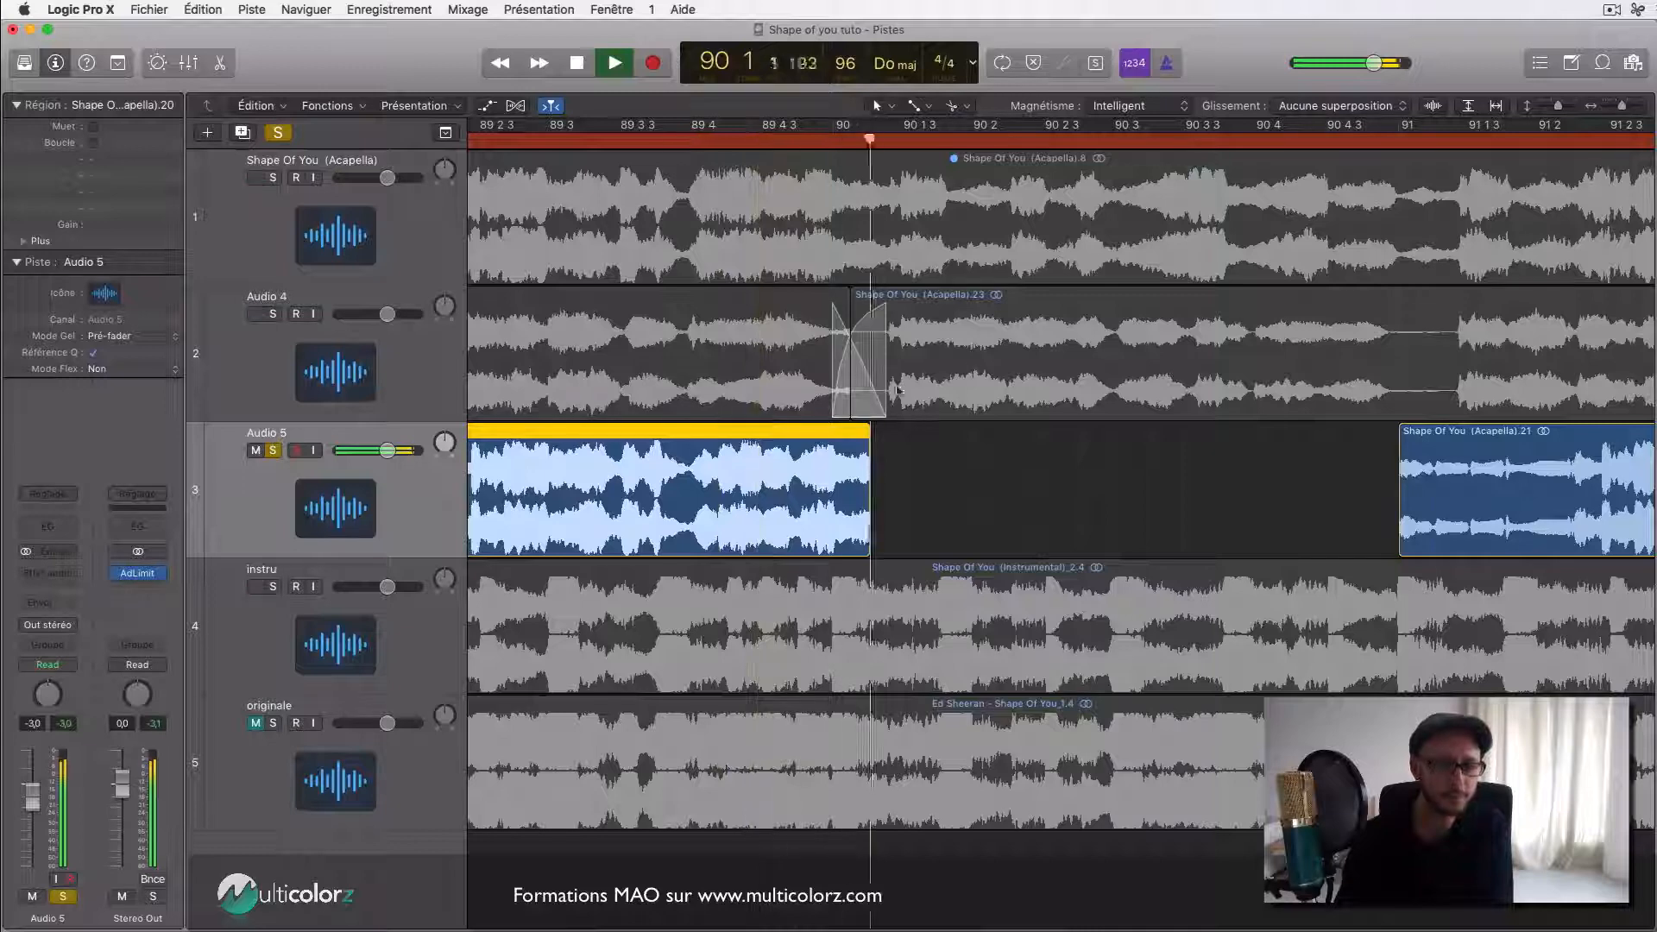
key(space)
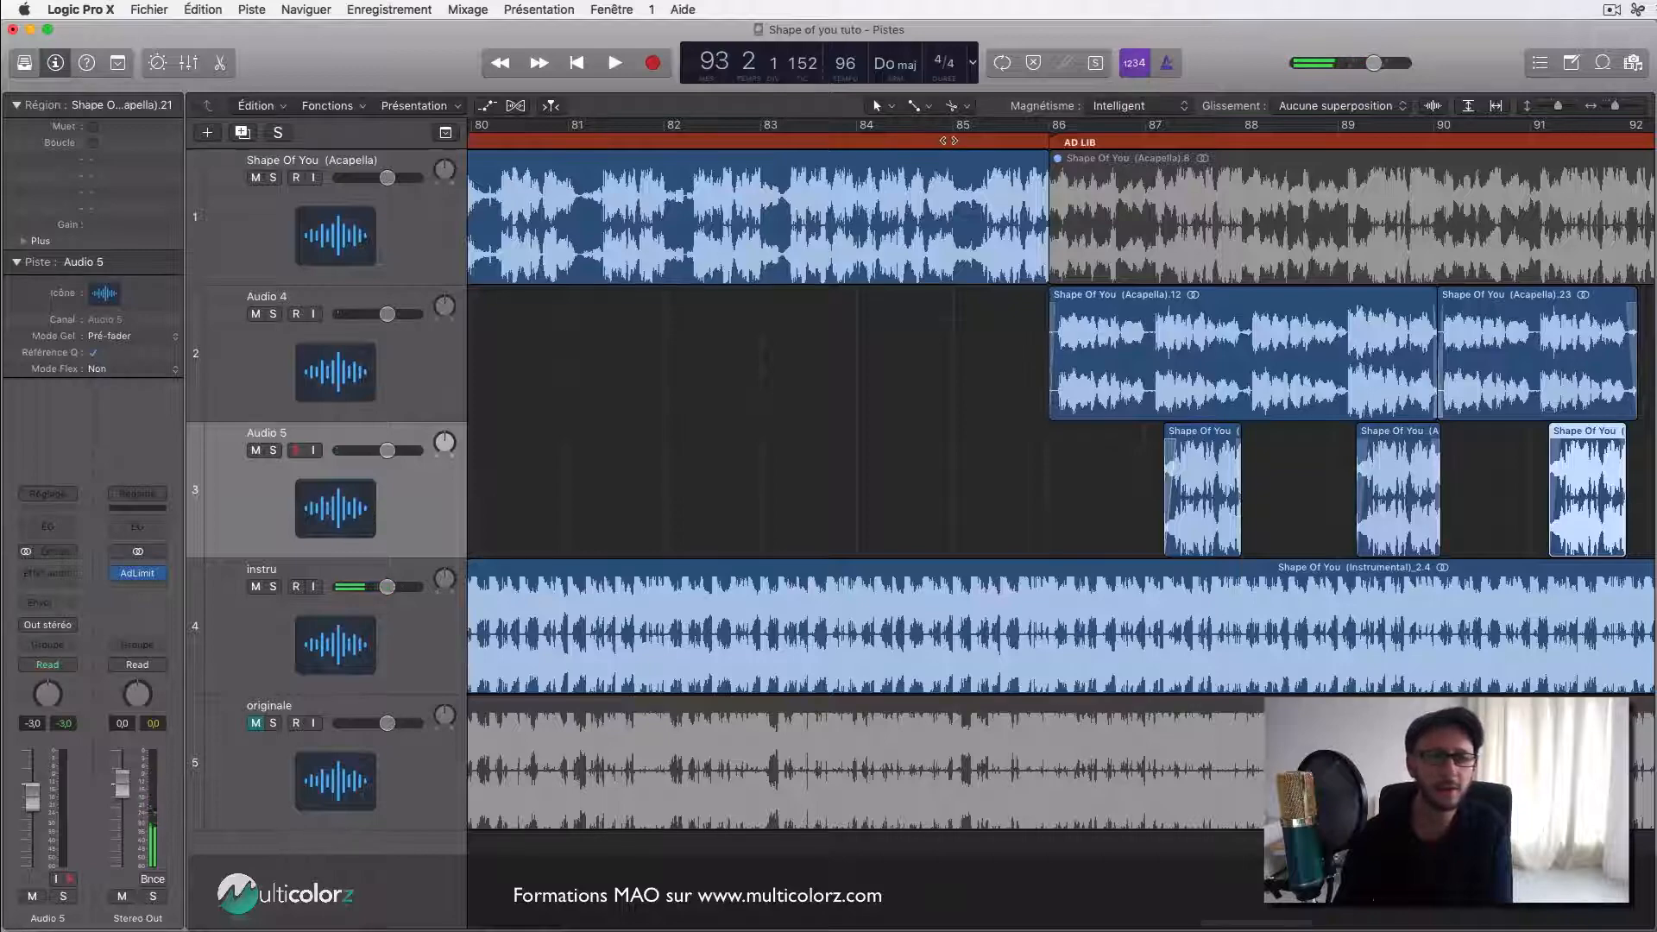
Play the last REFRAIN vocals from bar 85 to review the lead-in to AD LIB.
click(948, 140)
key(space)
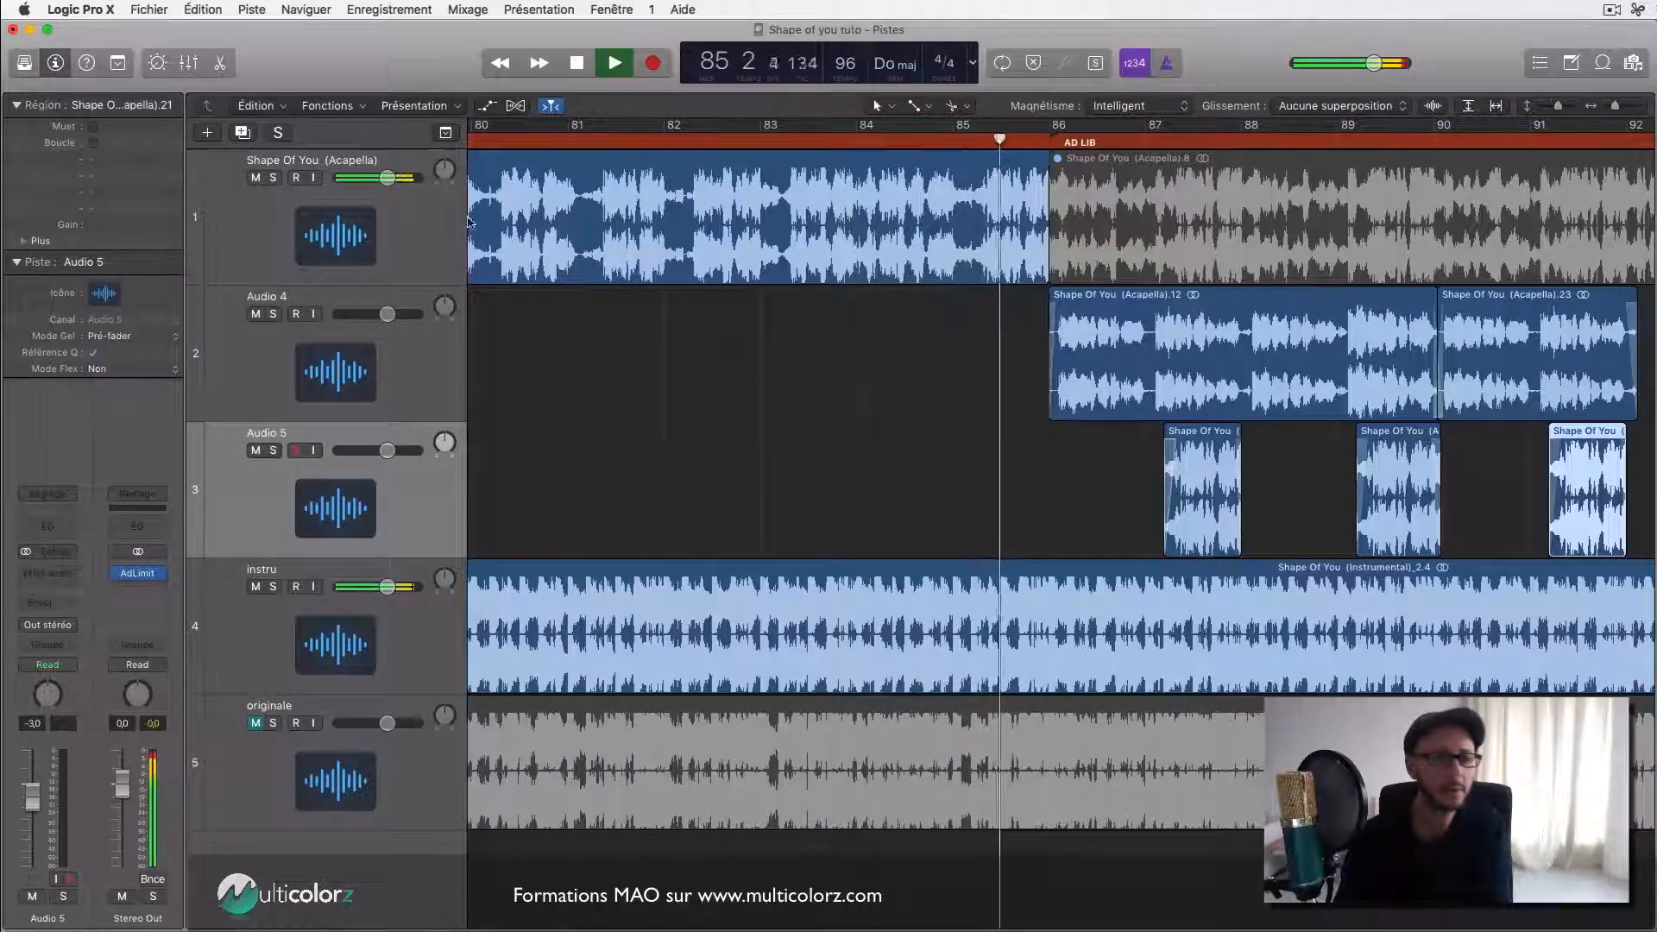
key(space)
Listen to the vocals at bar 77, at the end of PONT, and to the end of REFRAIN from bar 84.
scroll(467, 221, left, 3)
scroll(467, 221, down, 5)
scroll(466, 220, up, 2)
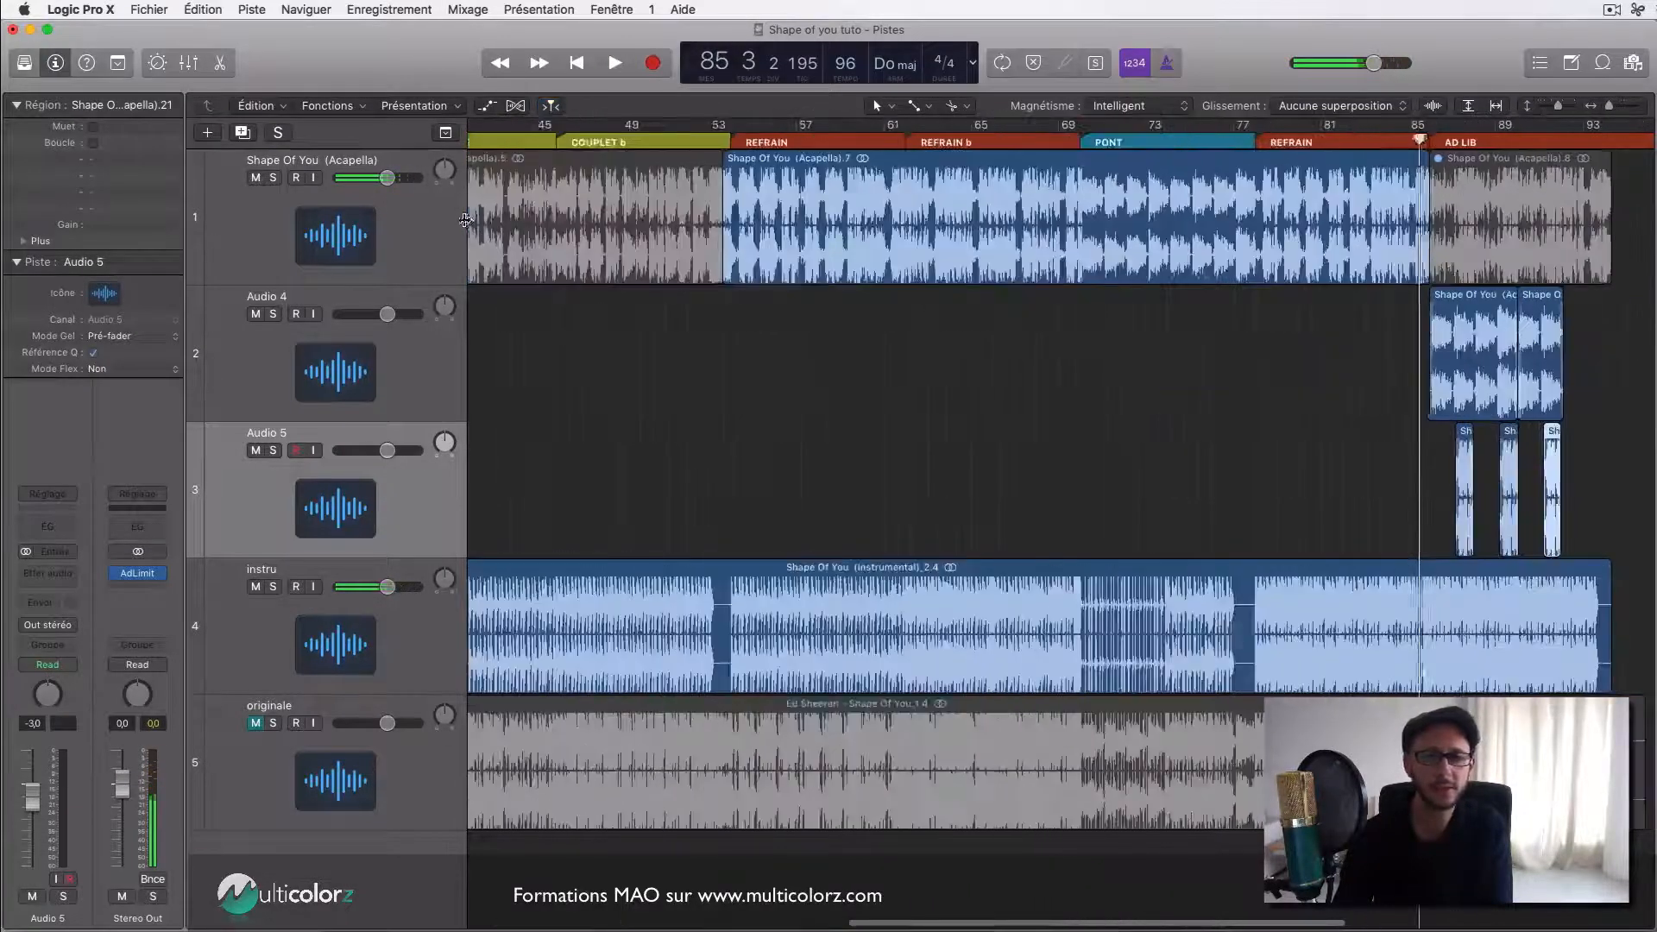
scroll(466, 220, up, 3)
scroll(466, 220, right, 2)
click(1065, 143)
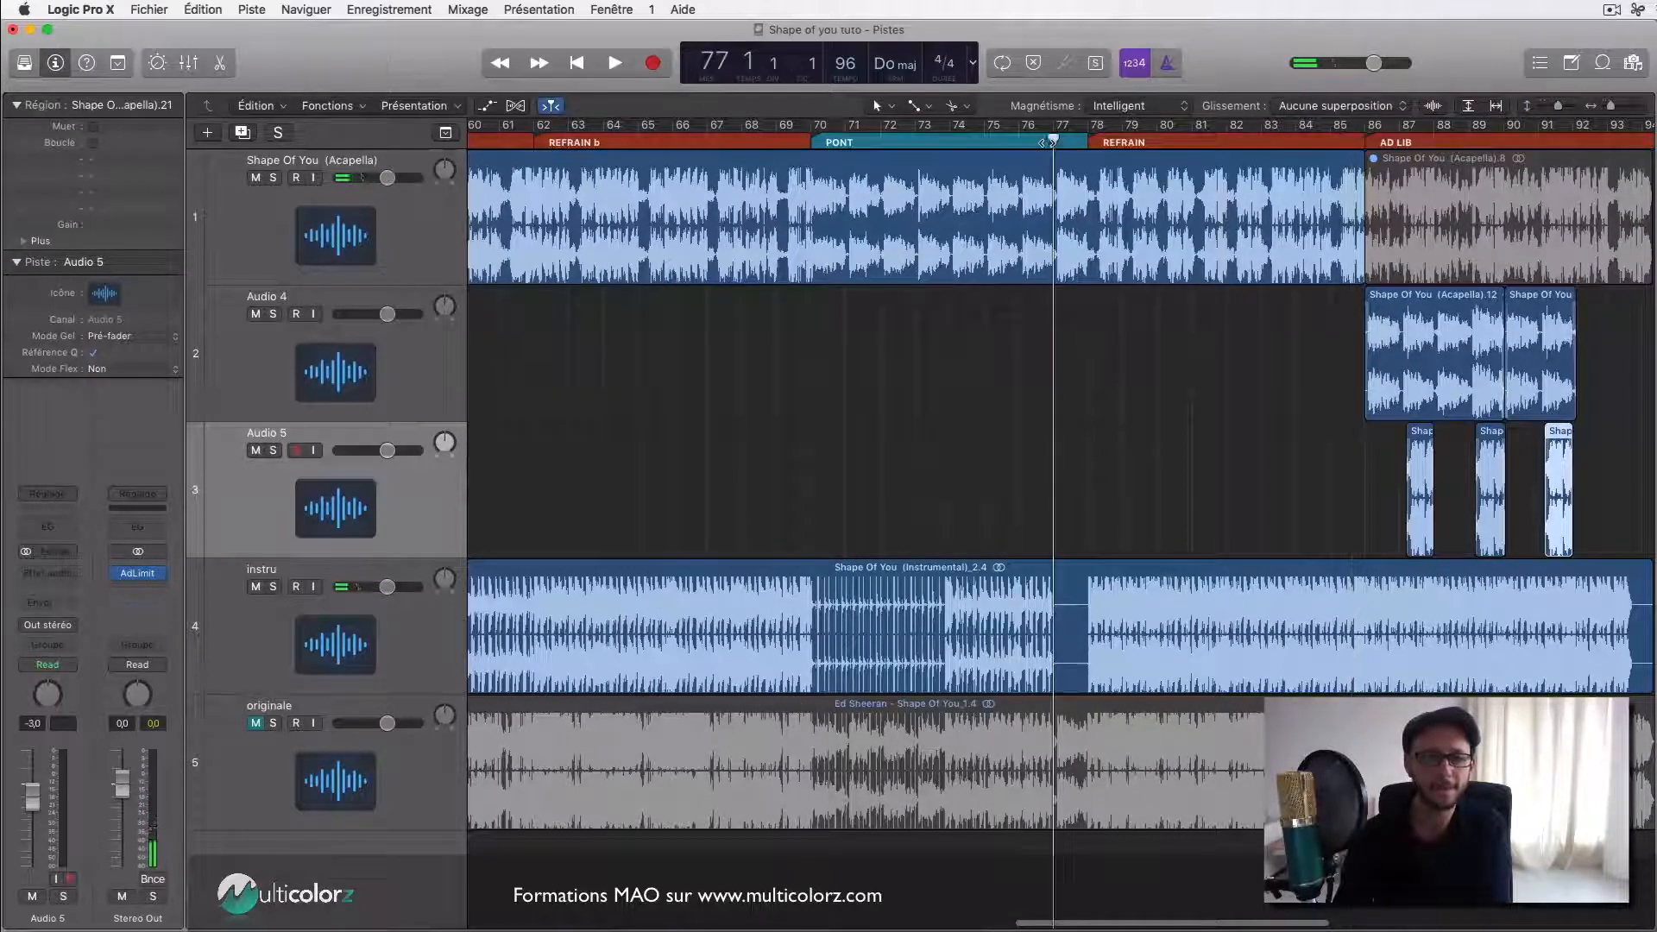
key(space)
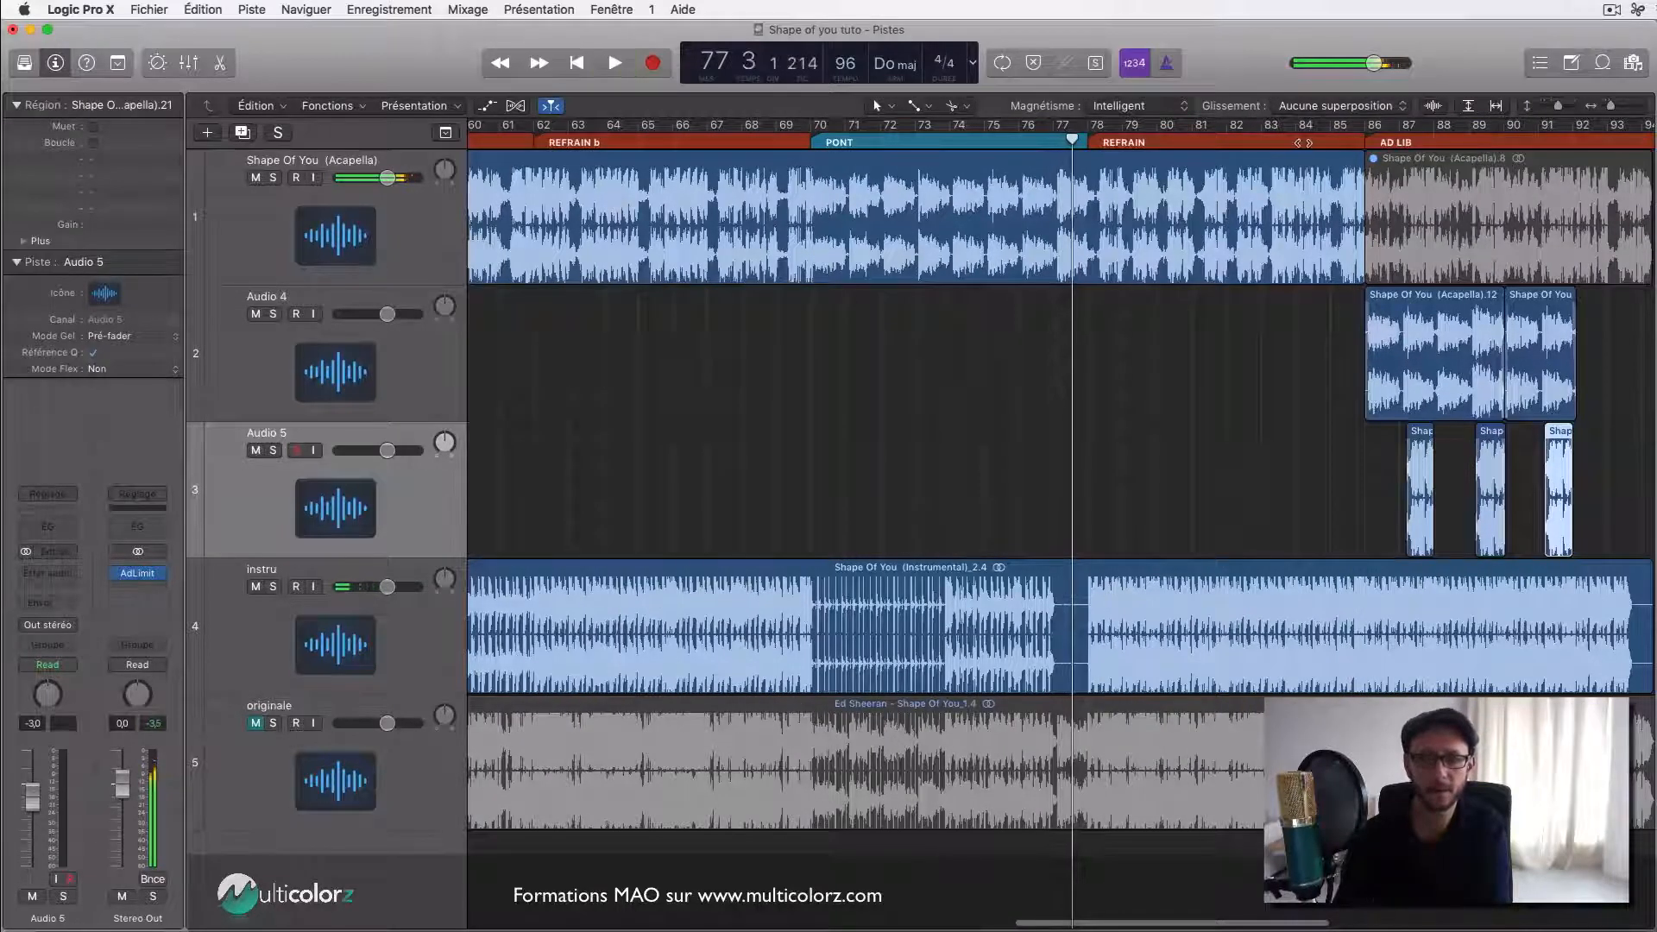
click(1298, 142)
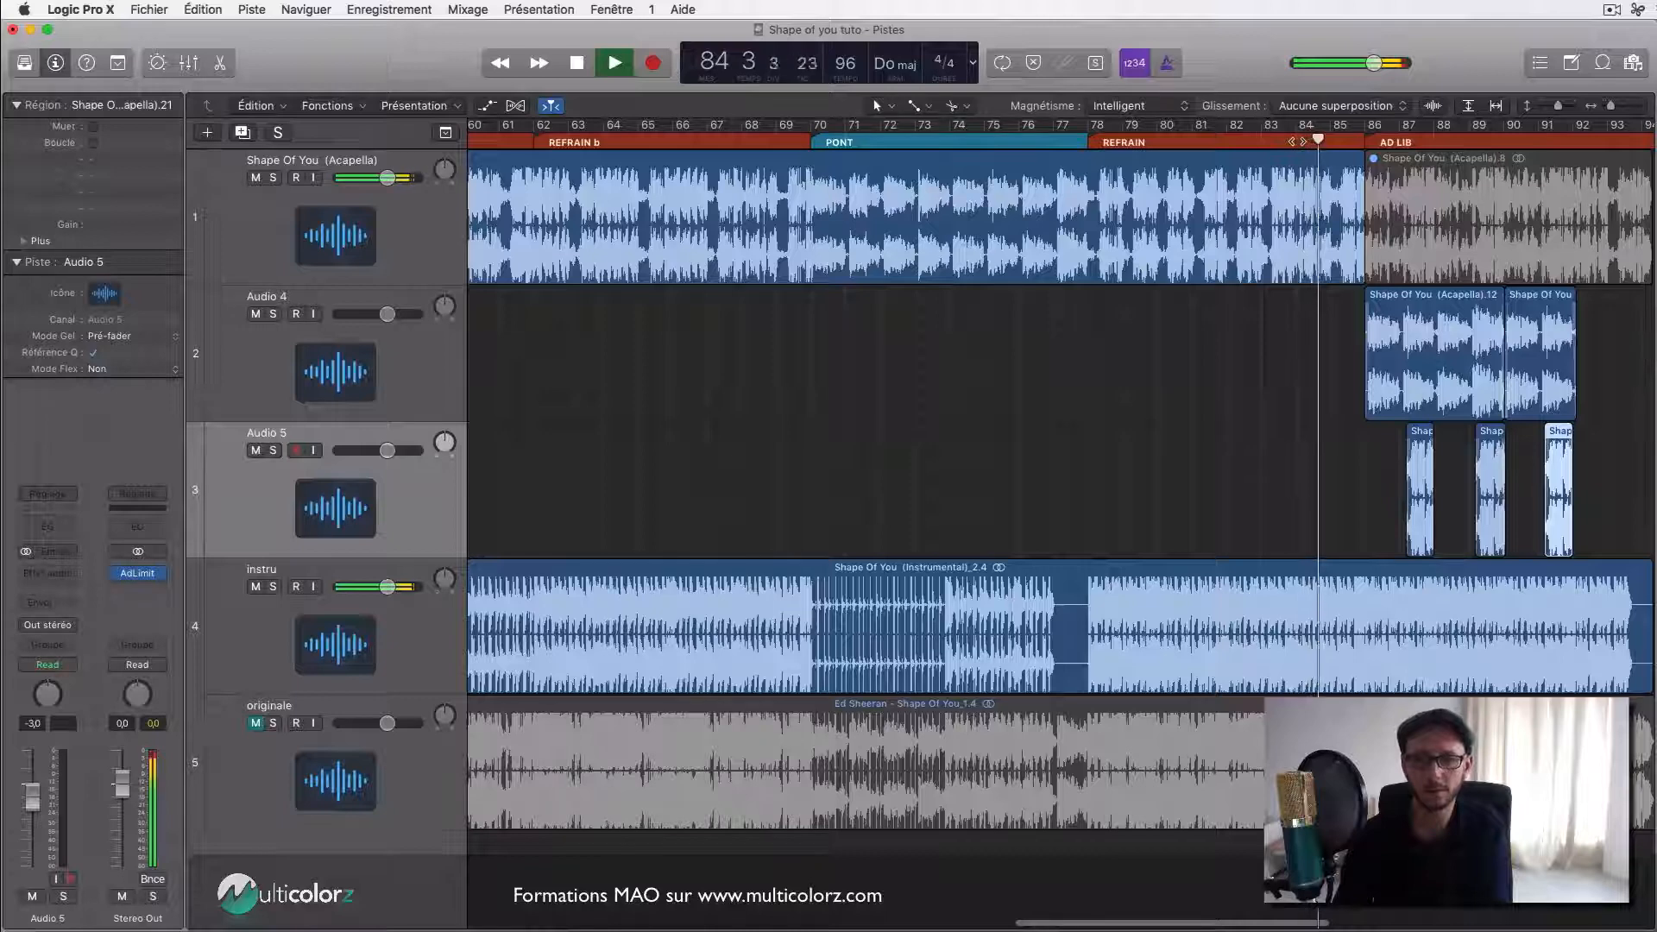
scroll(1309, 219, up, 5)
key(space)
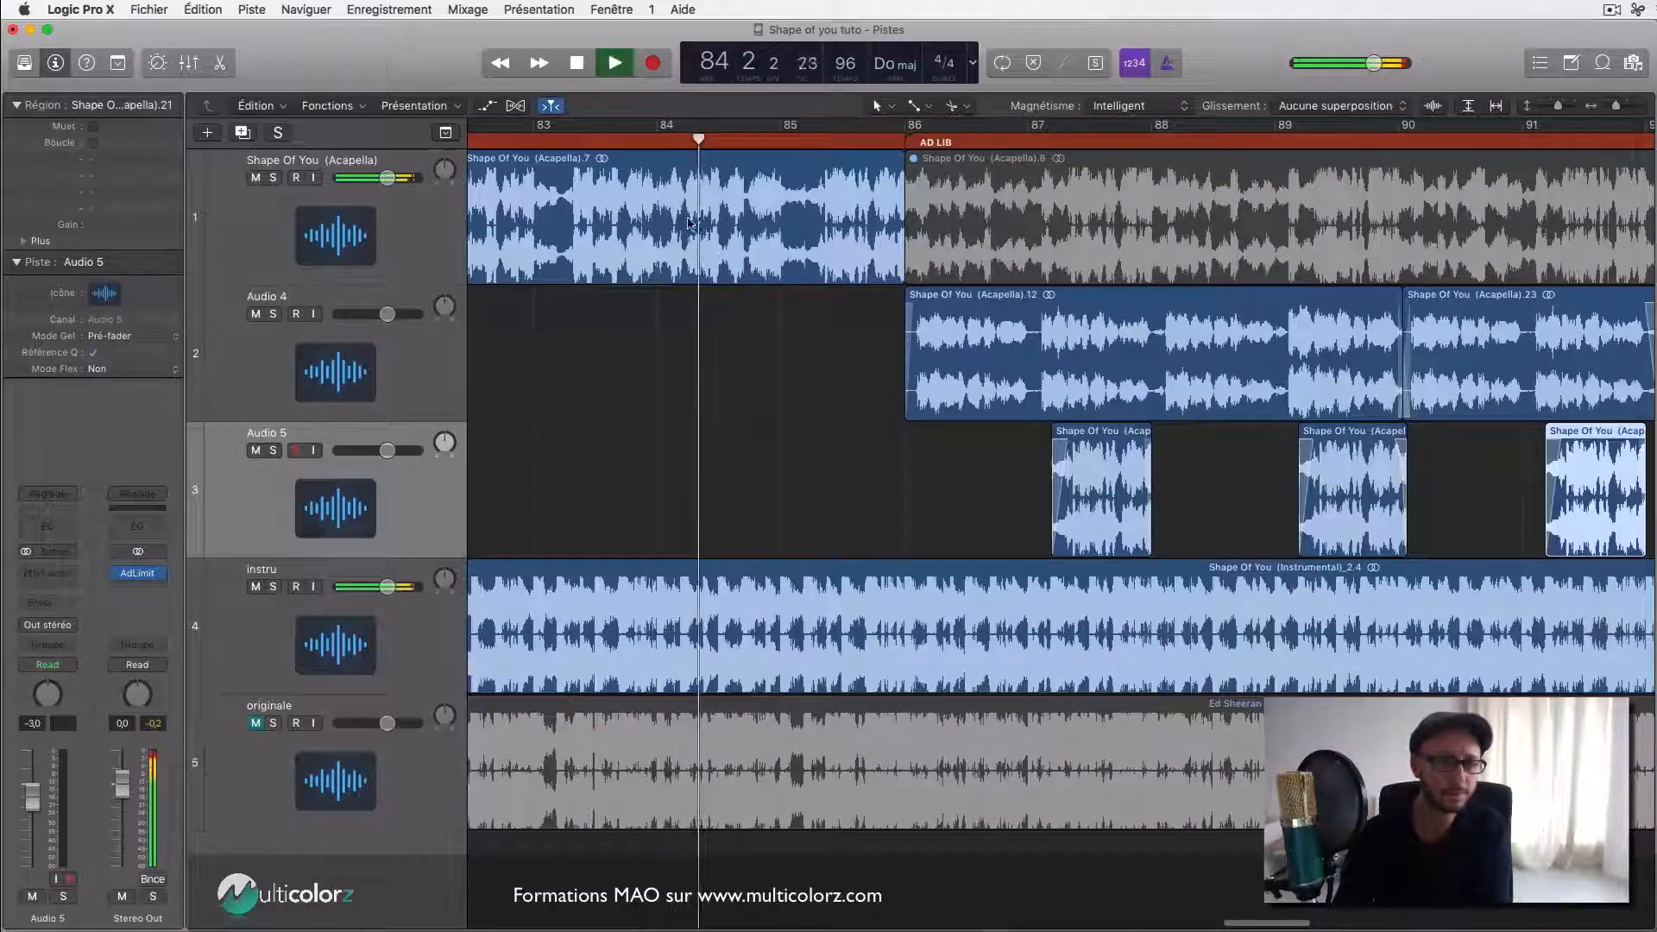
Use the Sélecteur tool to copy one bar of REFRAIN vocals from bar 84 onto Audio 5 at bar 92.
click(913, 105)
click(983, 398)
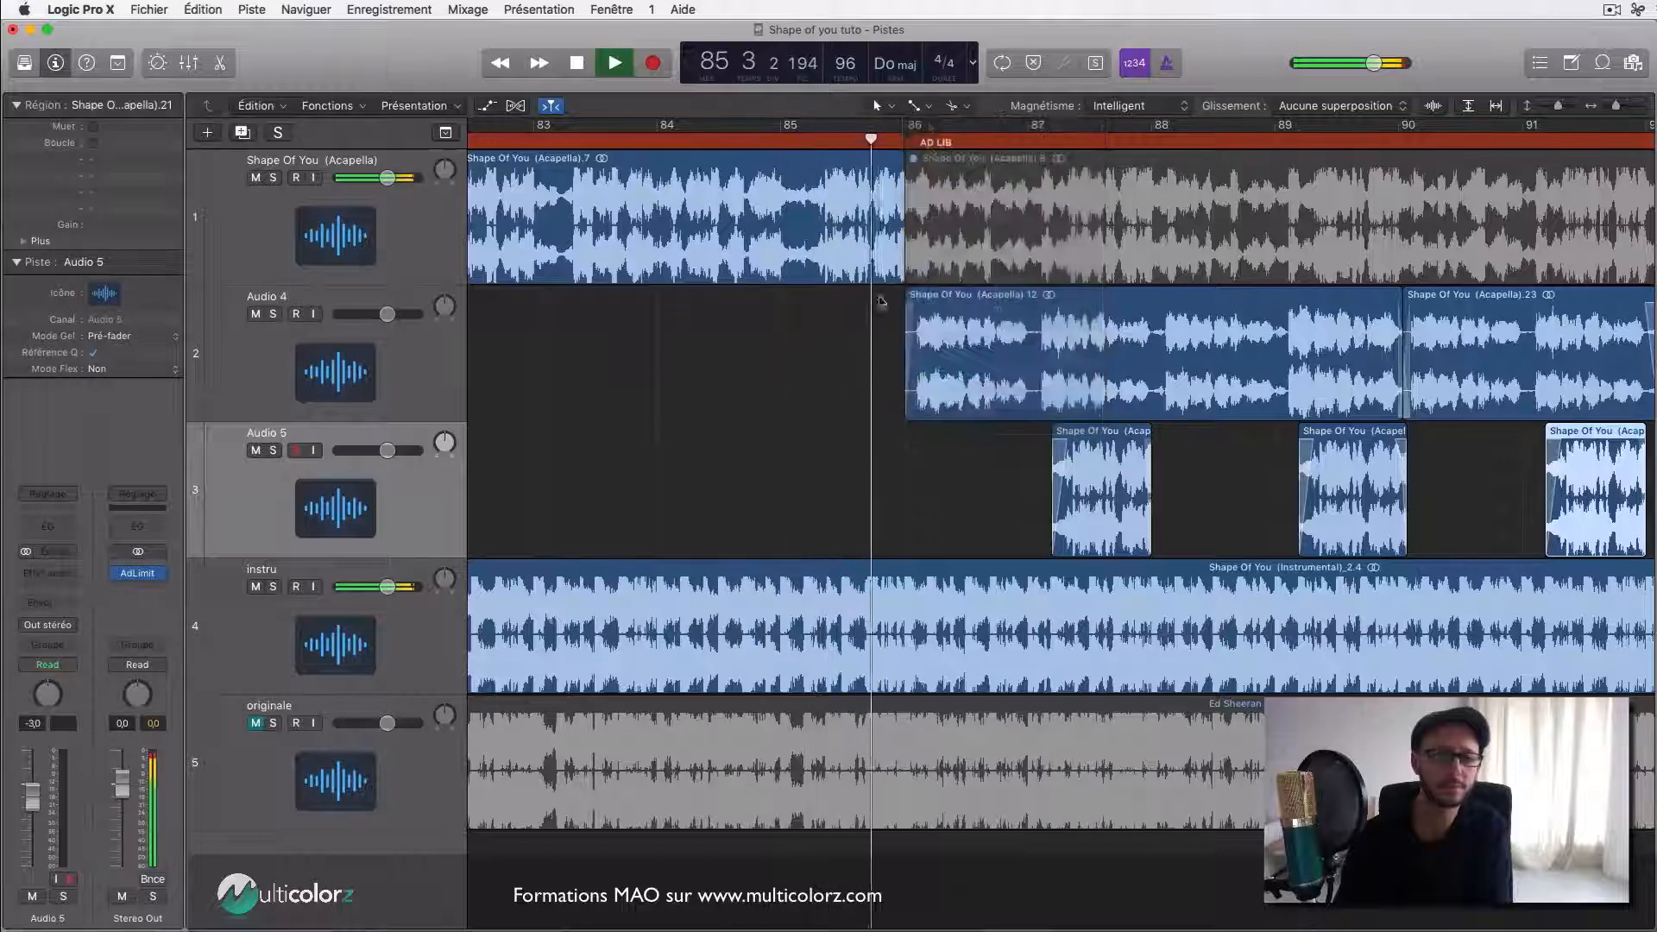
key(space)
click(651, 210)
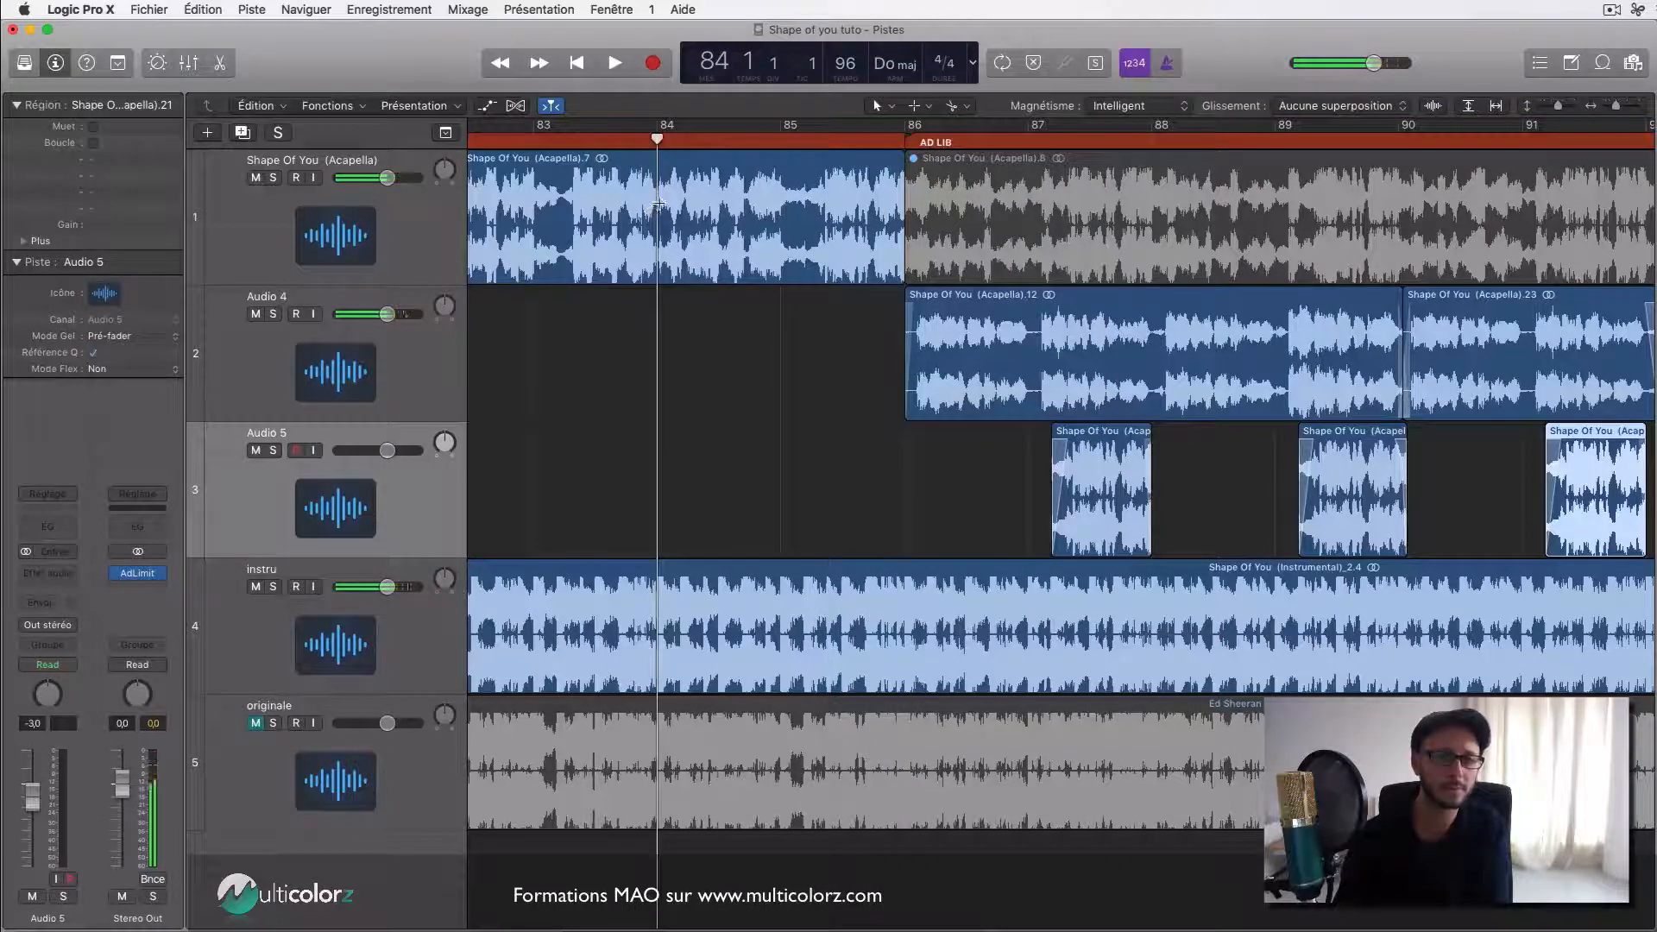
drag(657, 205, 1354, 484)
click(1390, 466)
Play back the newly copied vocal passage on Audio 5 around bar 92, up to bar 93.
key(space)
key(super+Right)
key(super+Right)
key(super+Right)
key(super+Right)
key(super+Right)
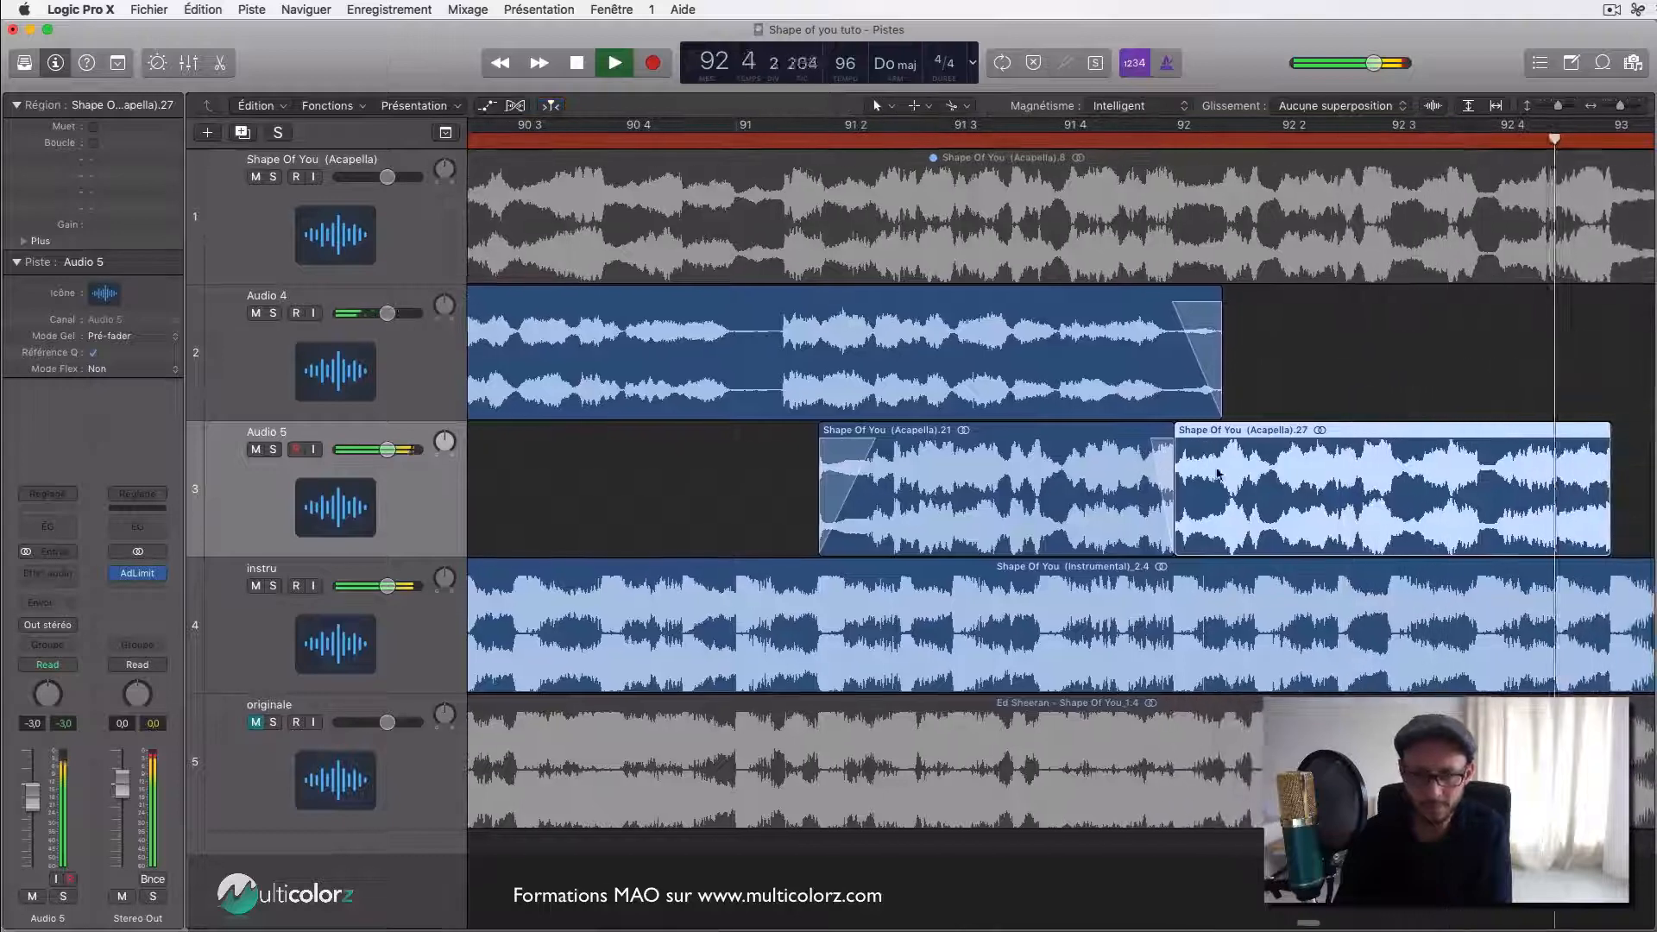
key(space)
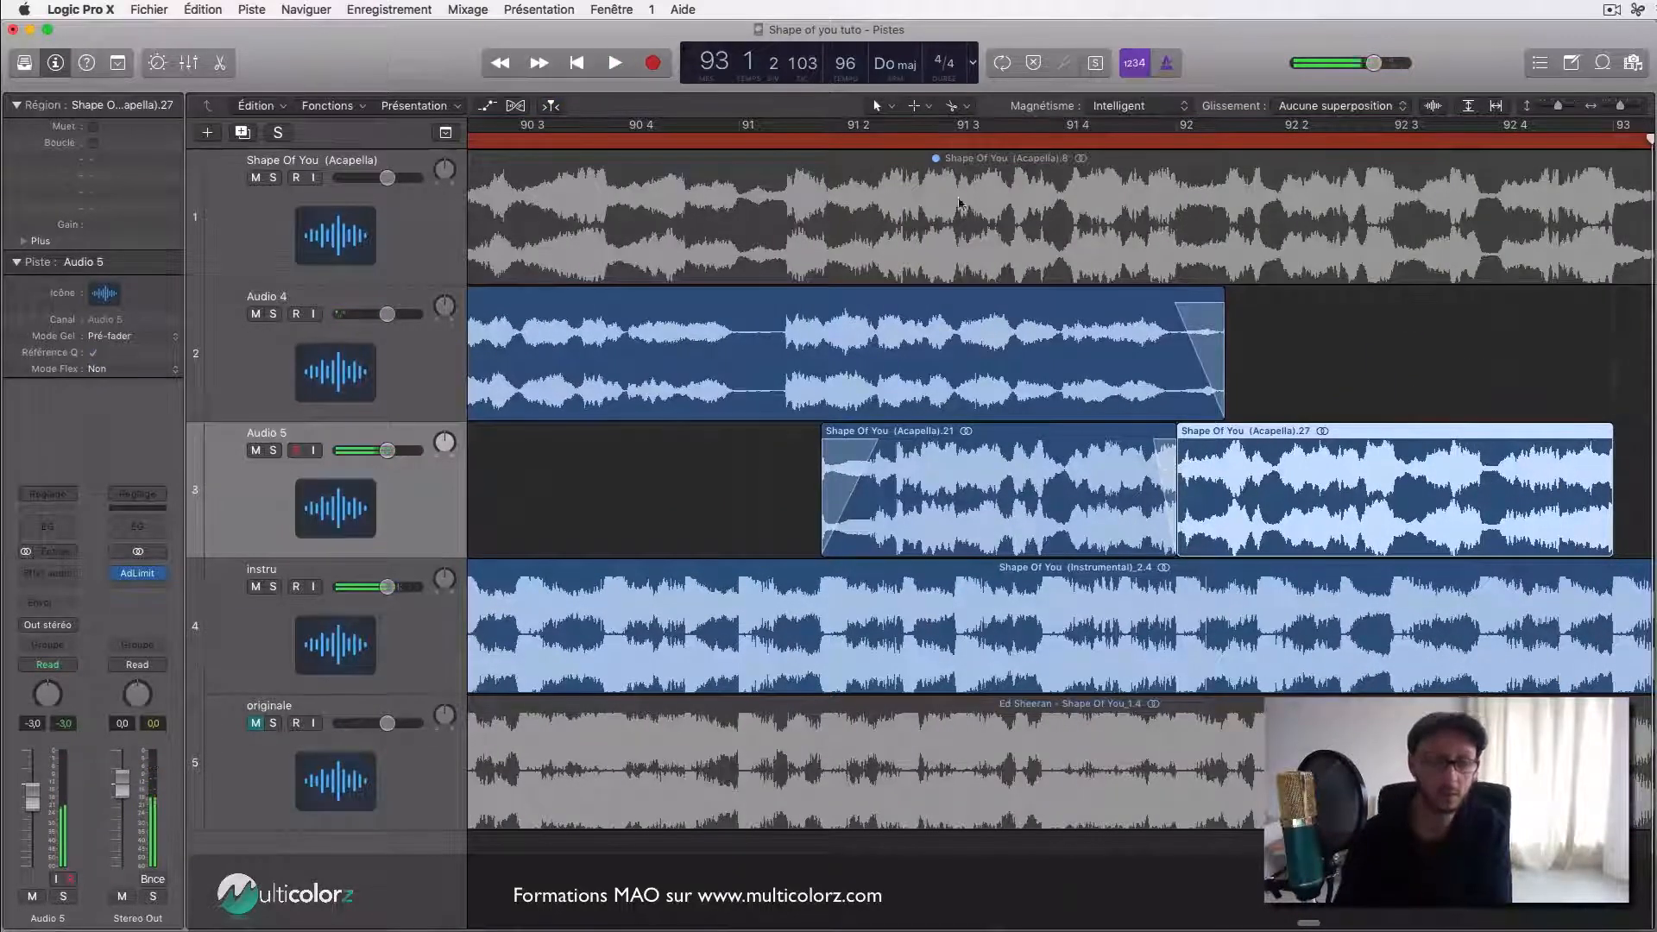
Fade the two adjoining Audio 5 regions into each other near bar 92 with the Fondu tool and listen to the transition.
click(914, 106)
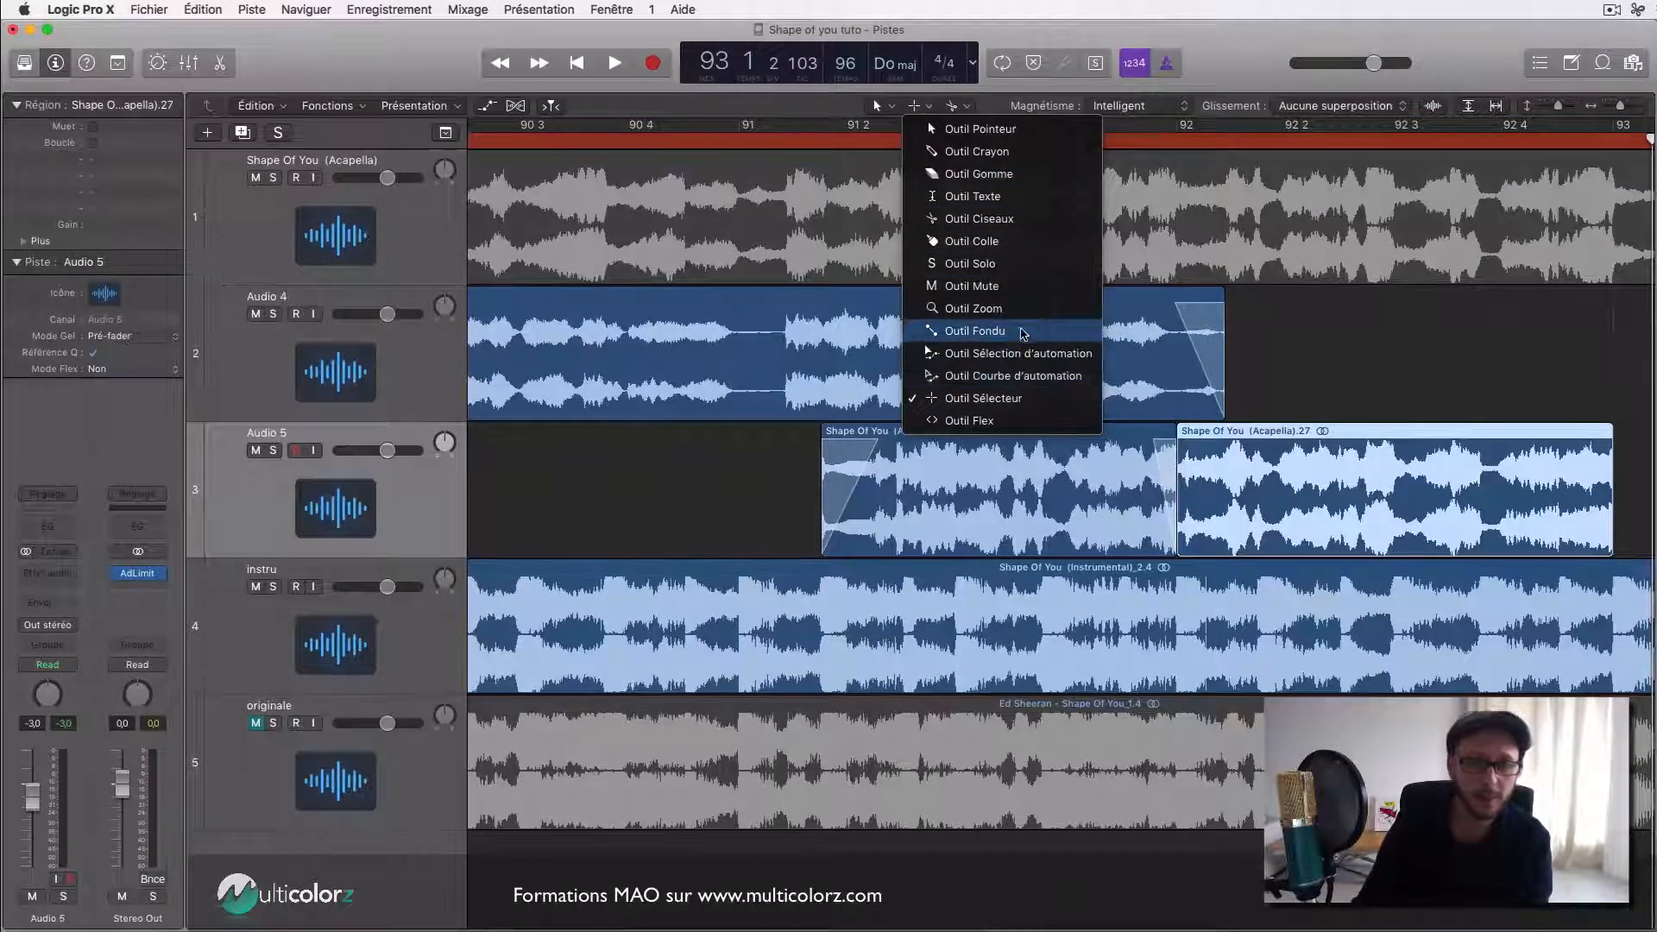
click(1021, 331)
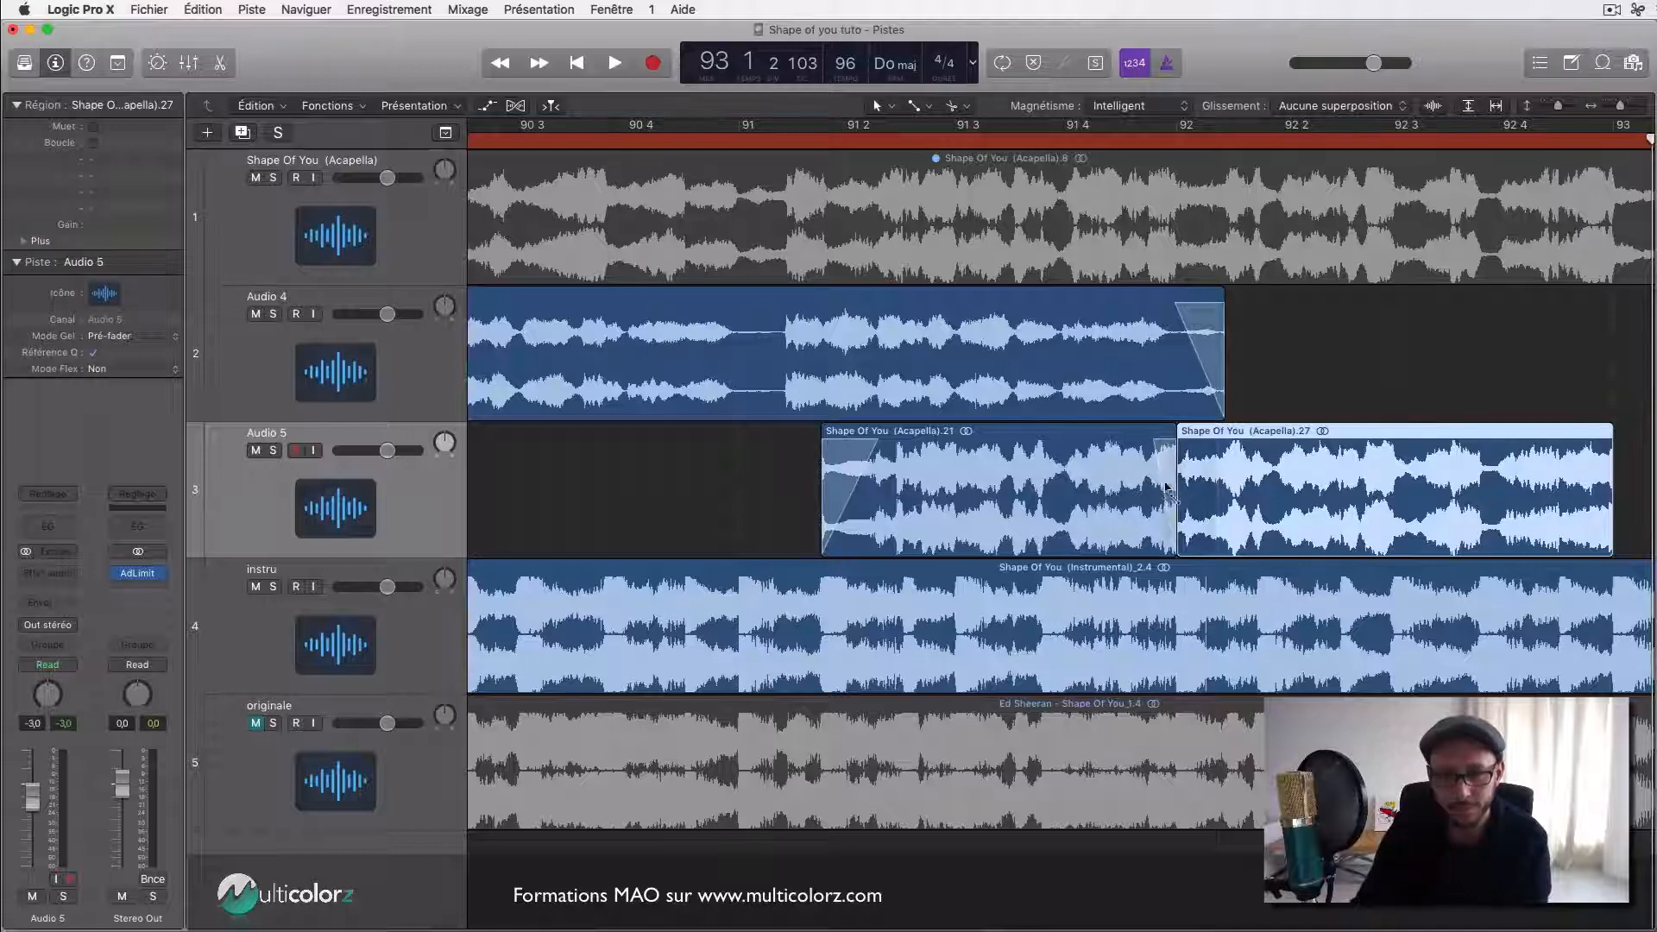
drag(1160, 492, 1208, 491)
key(space)
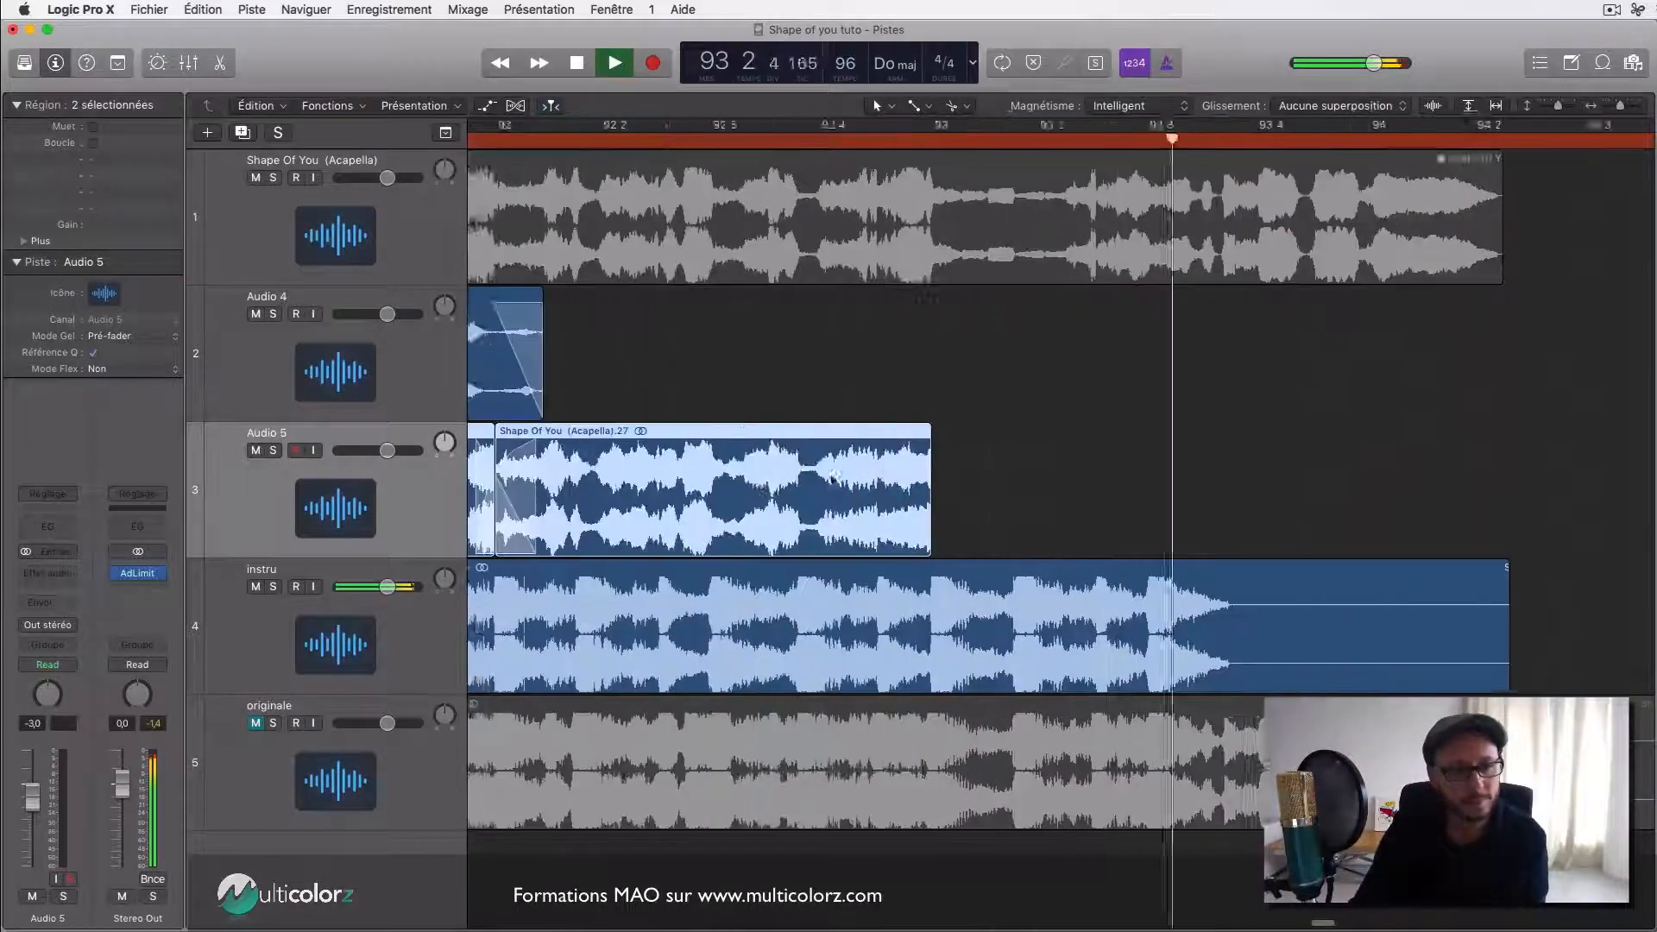
key(space)
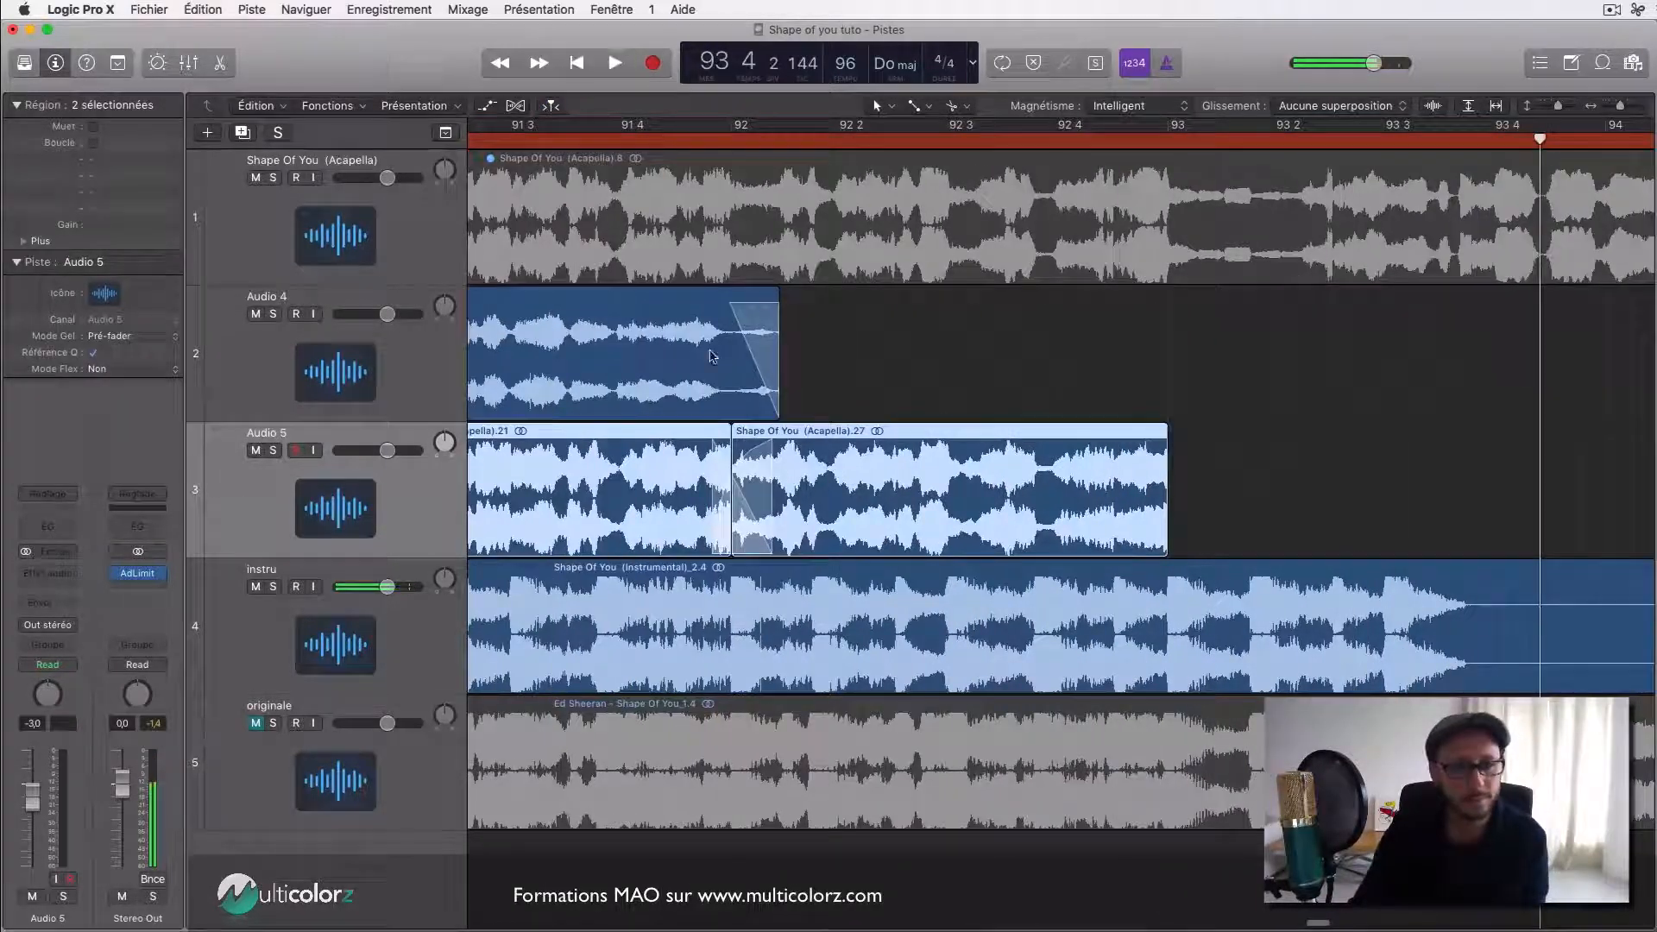
click(677, 138)
key(space)
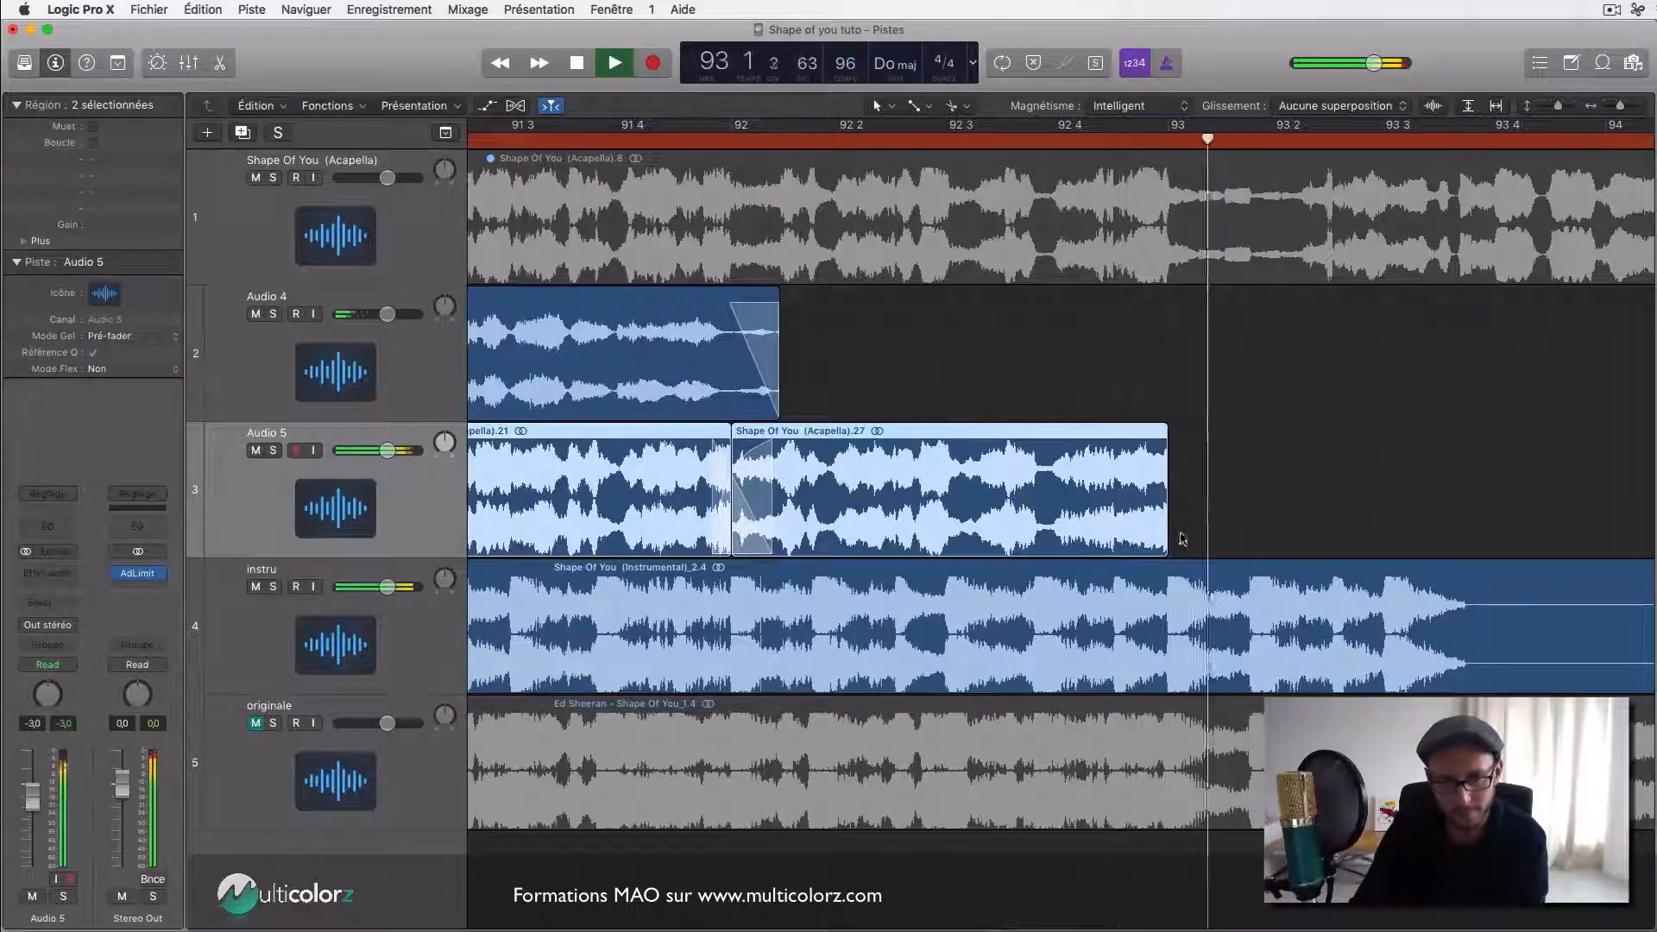
key(space)
Extend the last Audio 5 region slightly past bar 93, fade out its end, and play through to bar 94.
drag(1167, 535, 1191, 537)
key(super+z)
click(1220, 517)
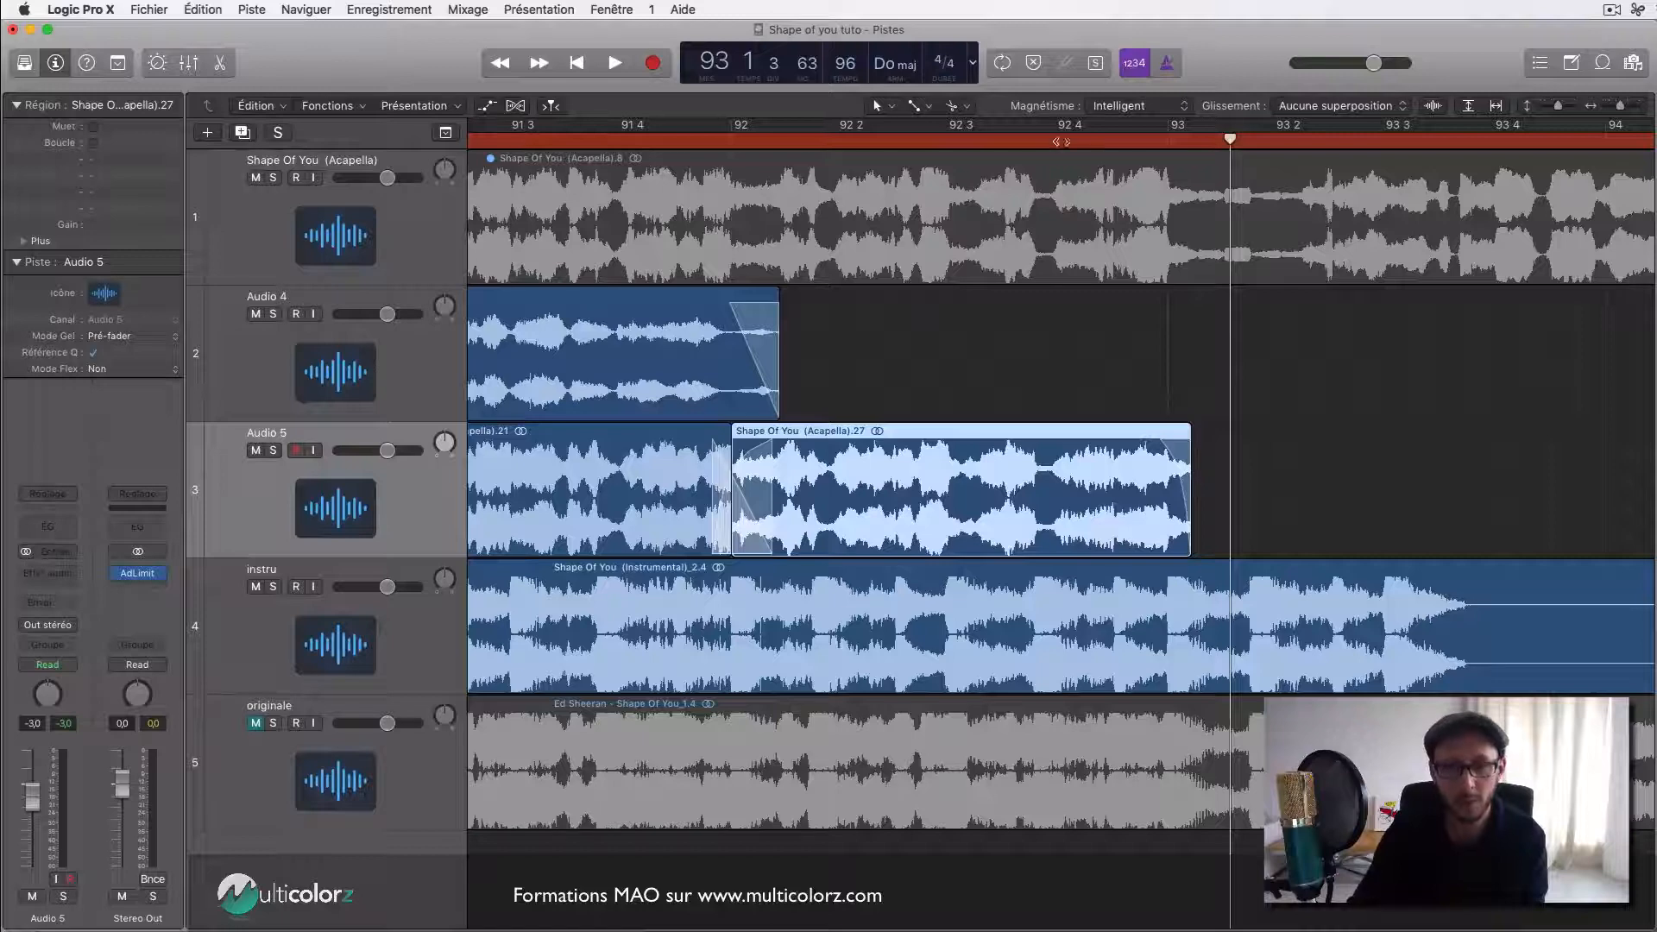
key(space)
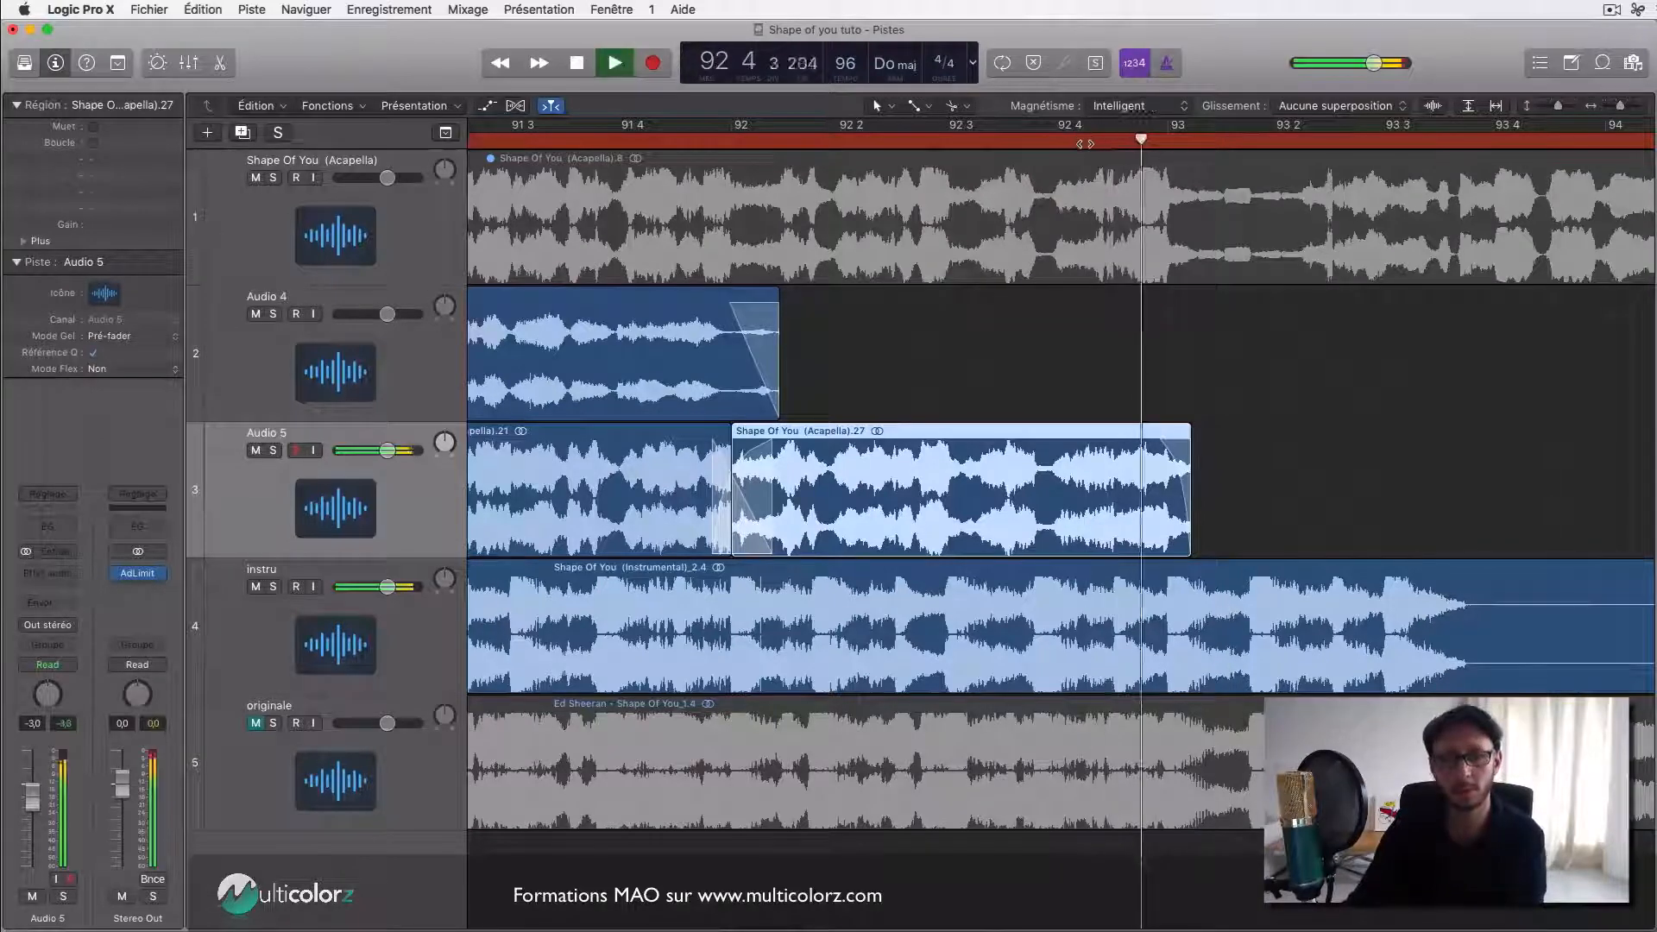
ctrl+alt+click(1239, 372)
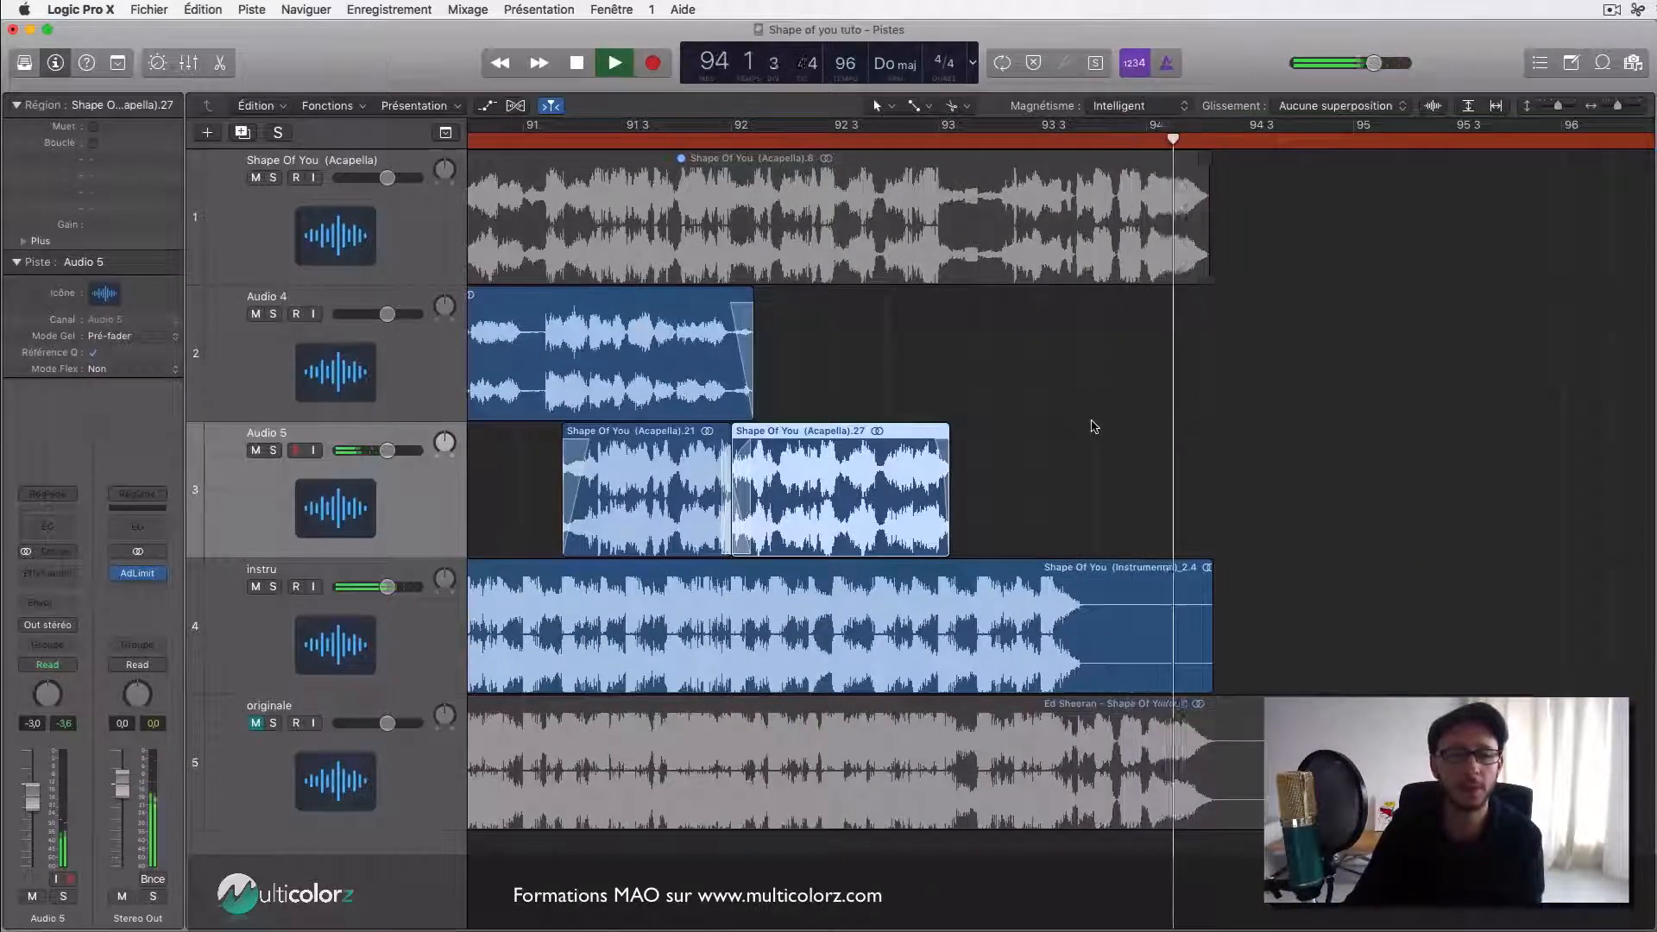
key(space)
click(1091, 427)
scroll(1092, 428, left, 8)
key(super+Left)
key(super+Left)
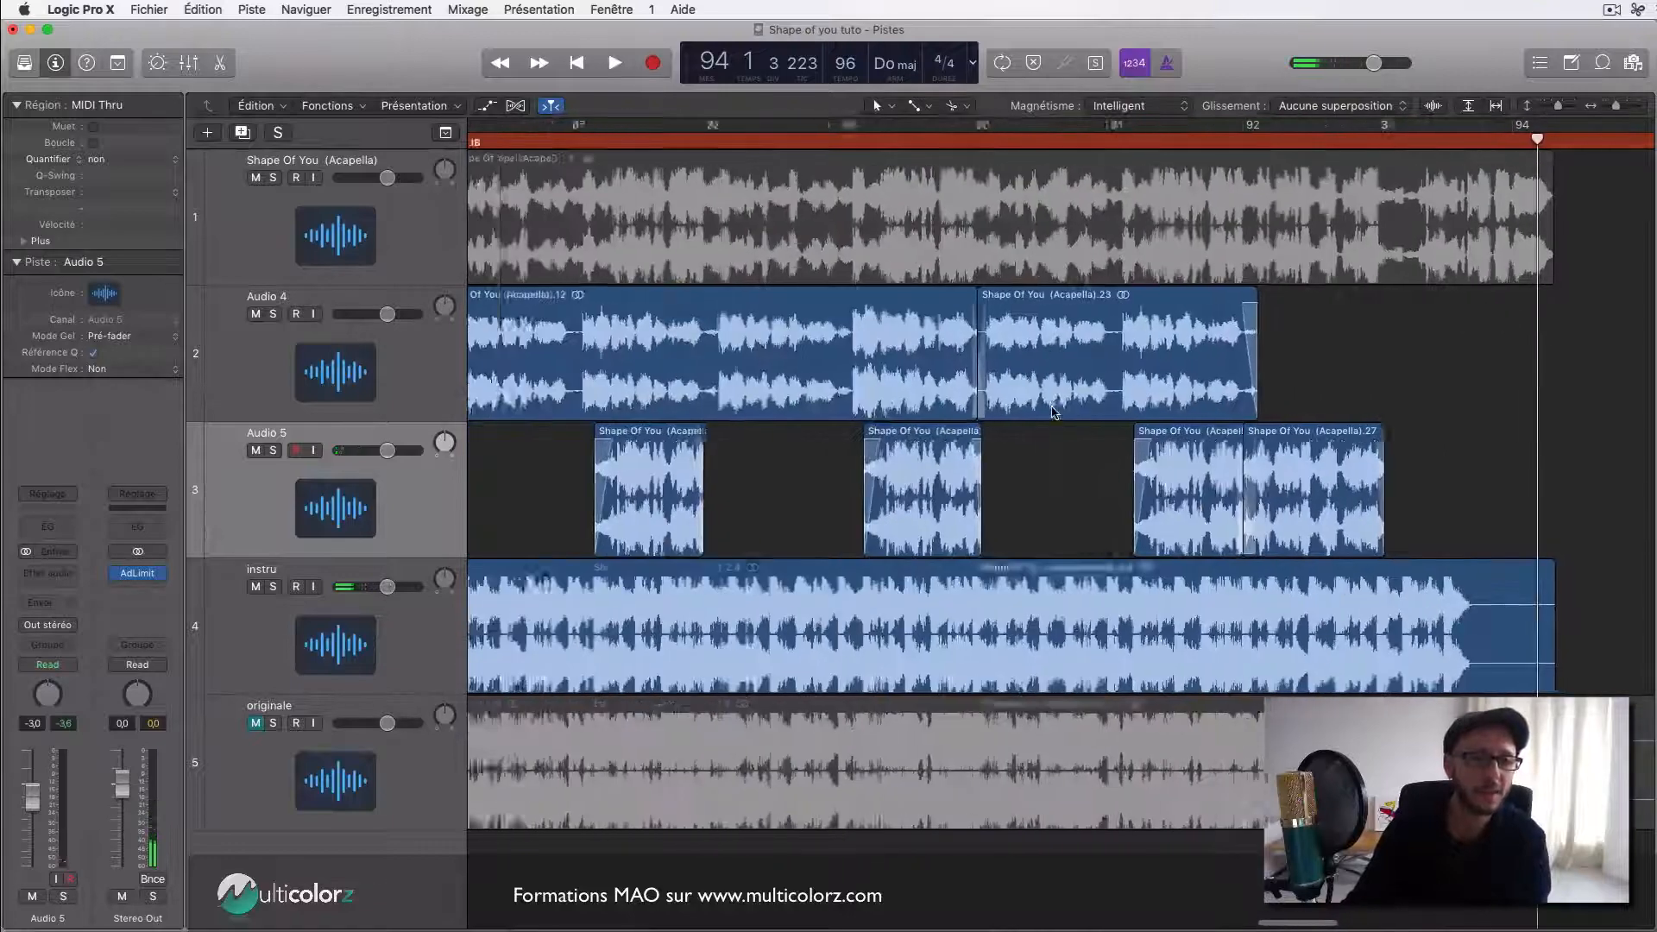
scroll(1053, 411, left, 10)
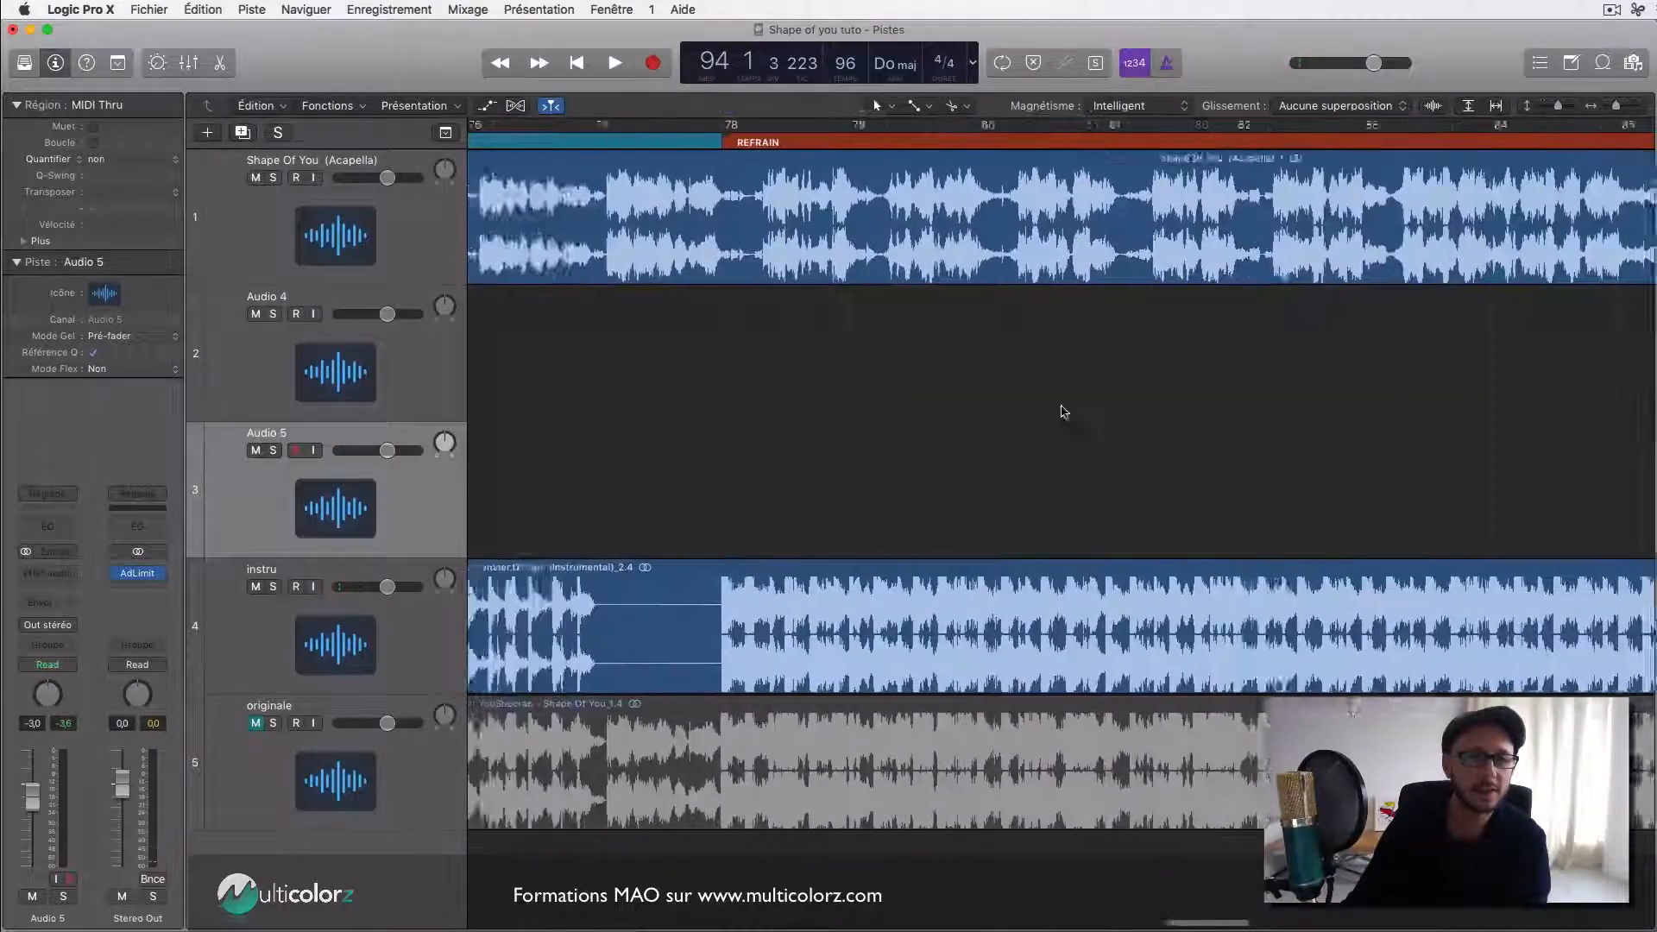
Play back the end of the acapella REFRAIN from bar 69 up to the start of the PONT at bar 70.
scroll(1066, 410, left, 10)
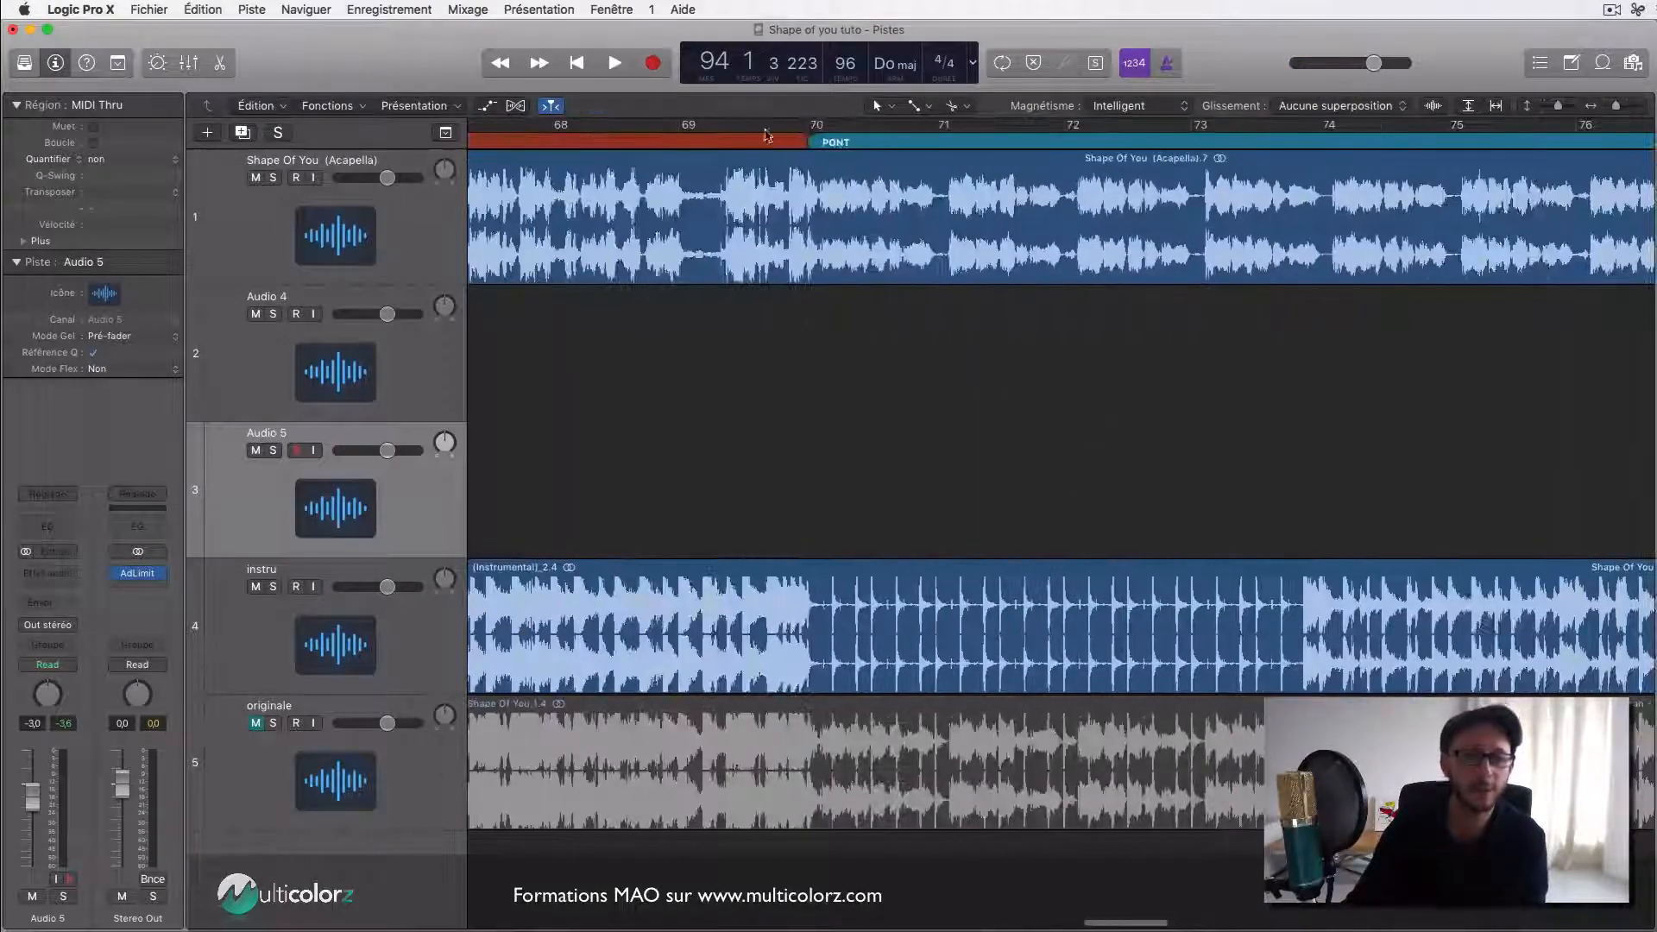
click(706, 142)
key(space)
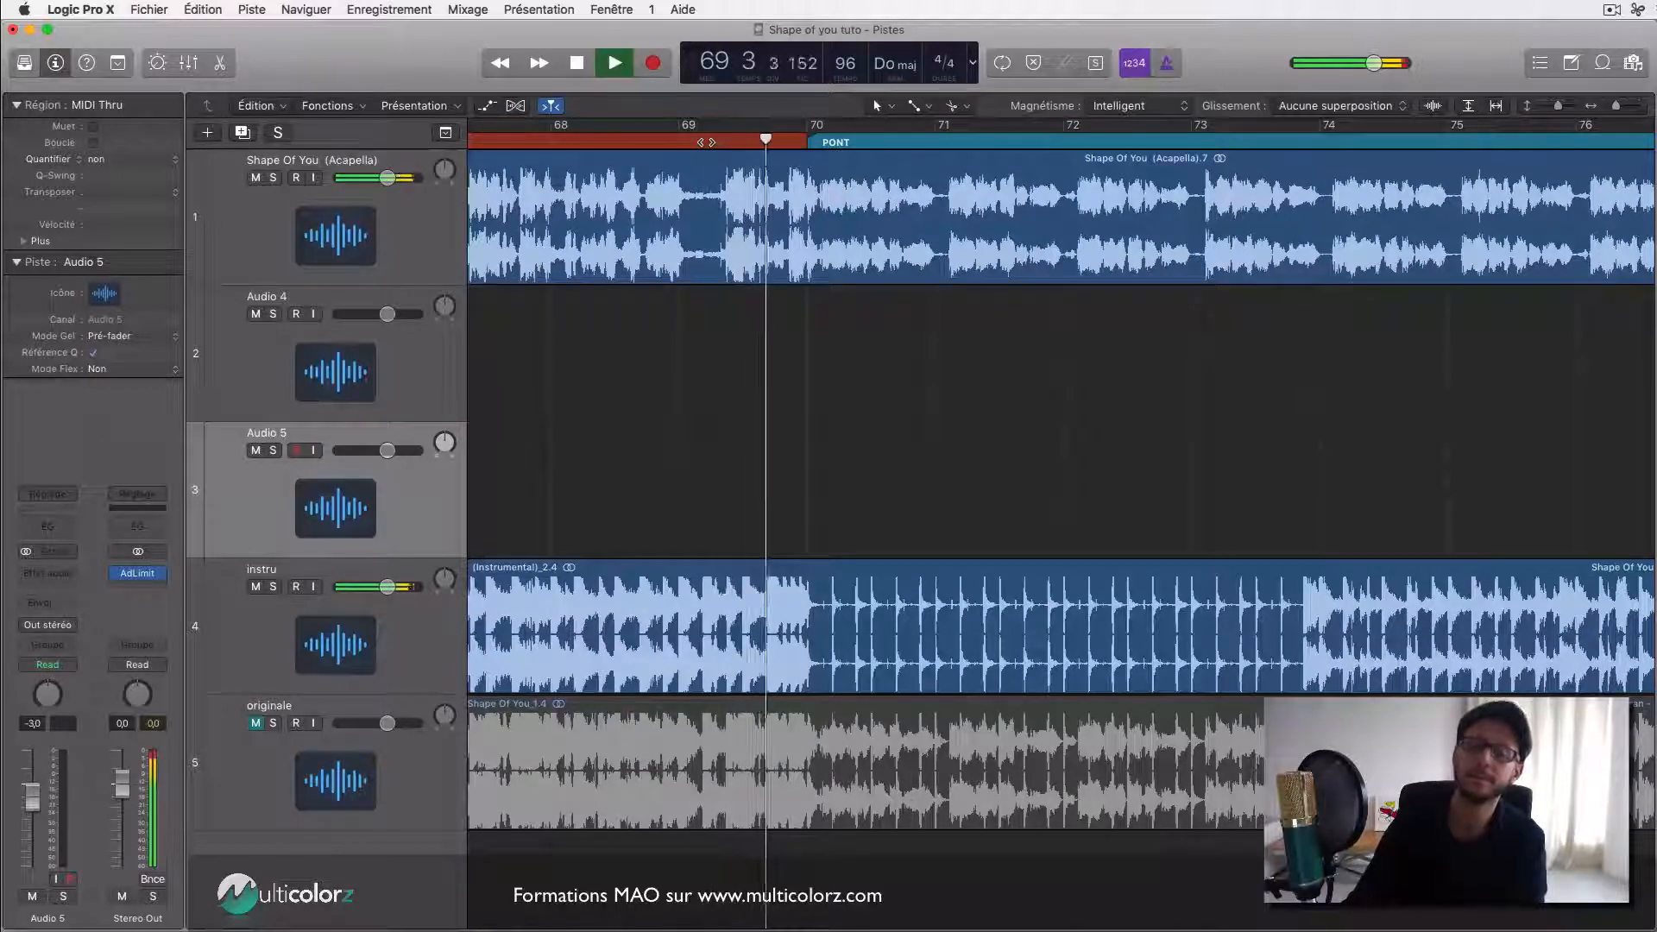
key(space)
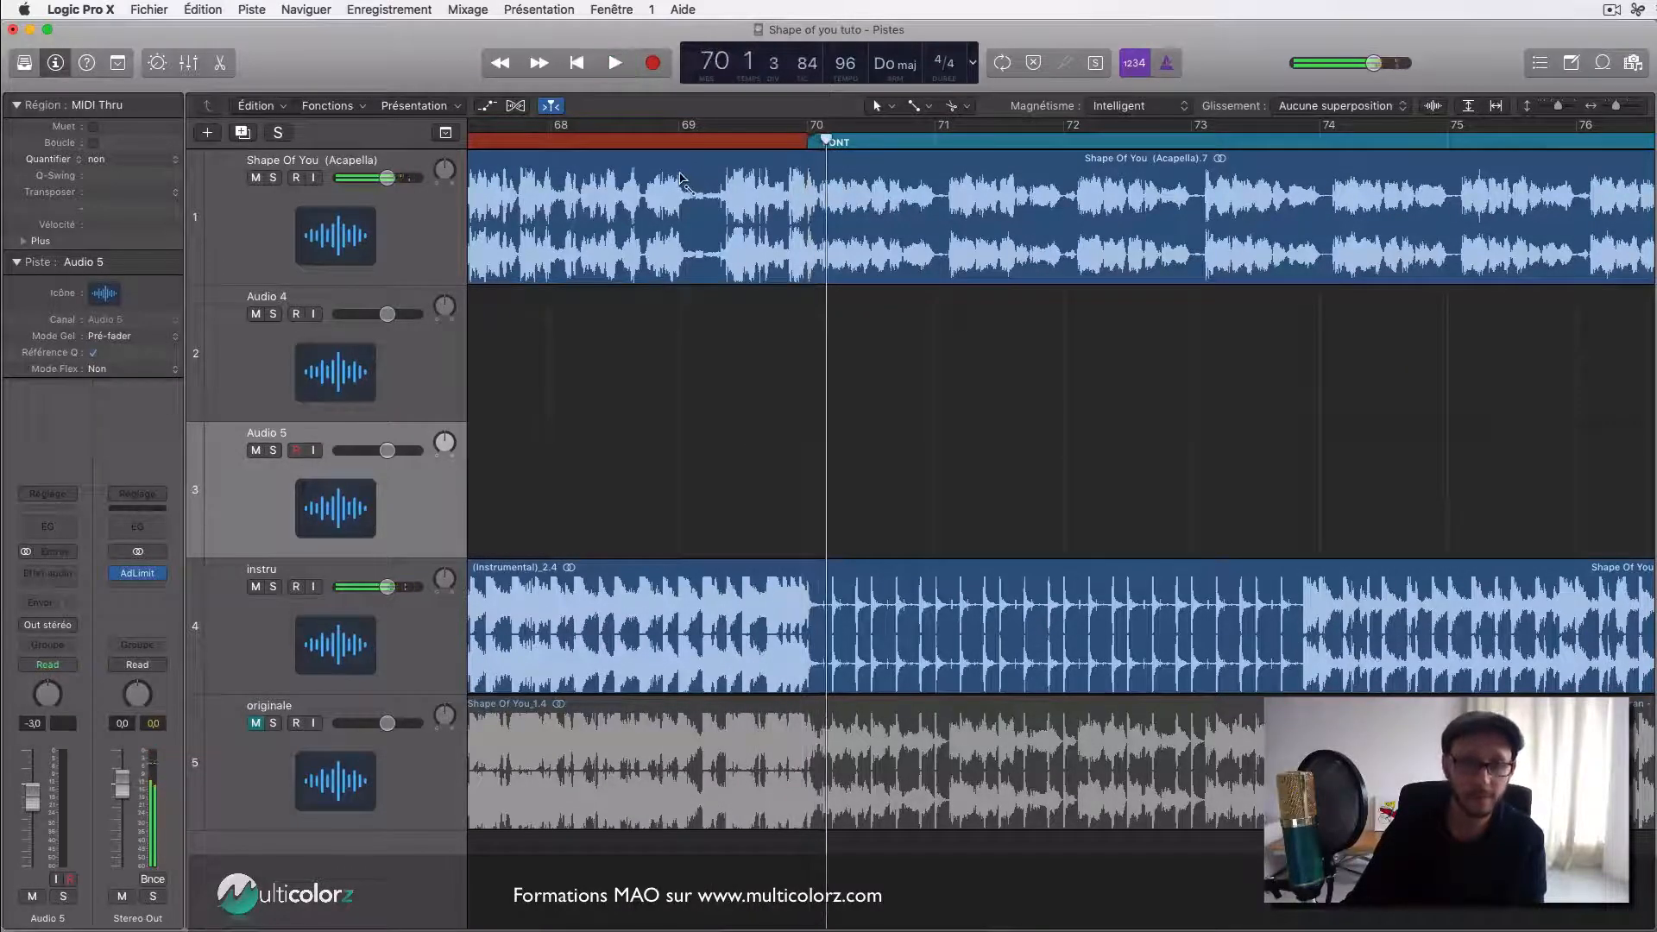
Use the Sélecteur tool to copy bar 69 to 70 of the acapella onto Audio 5 at bar 93.
click(912, 106)
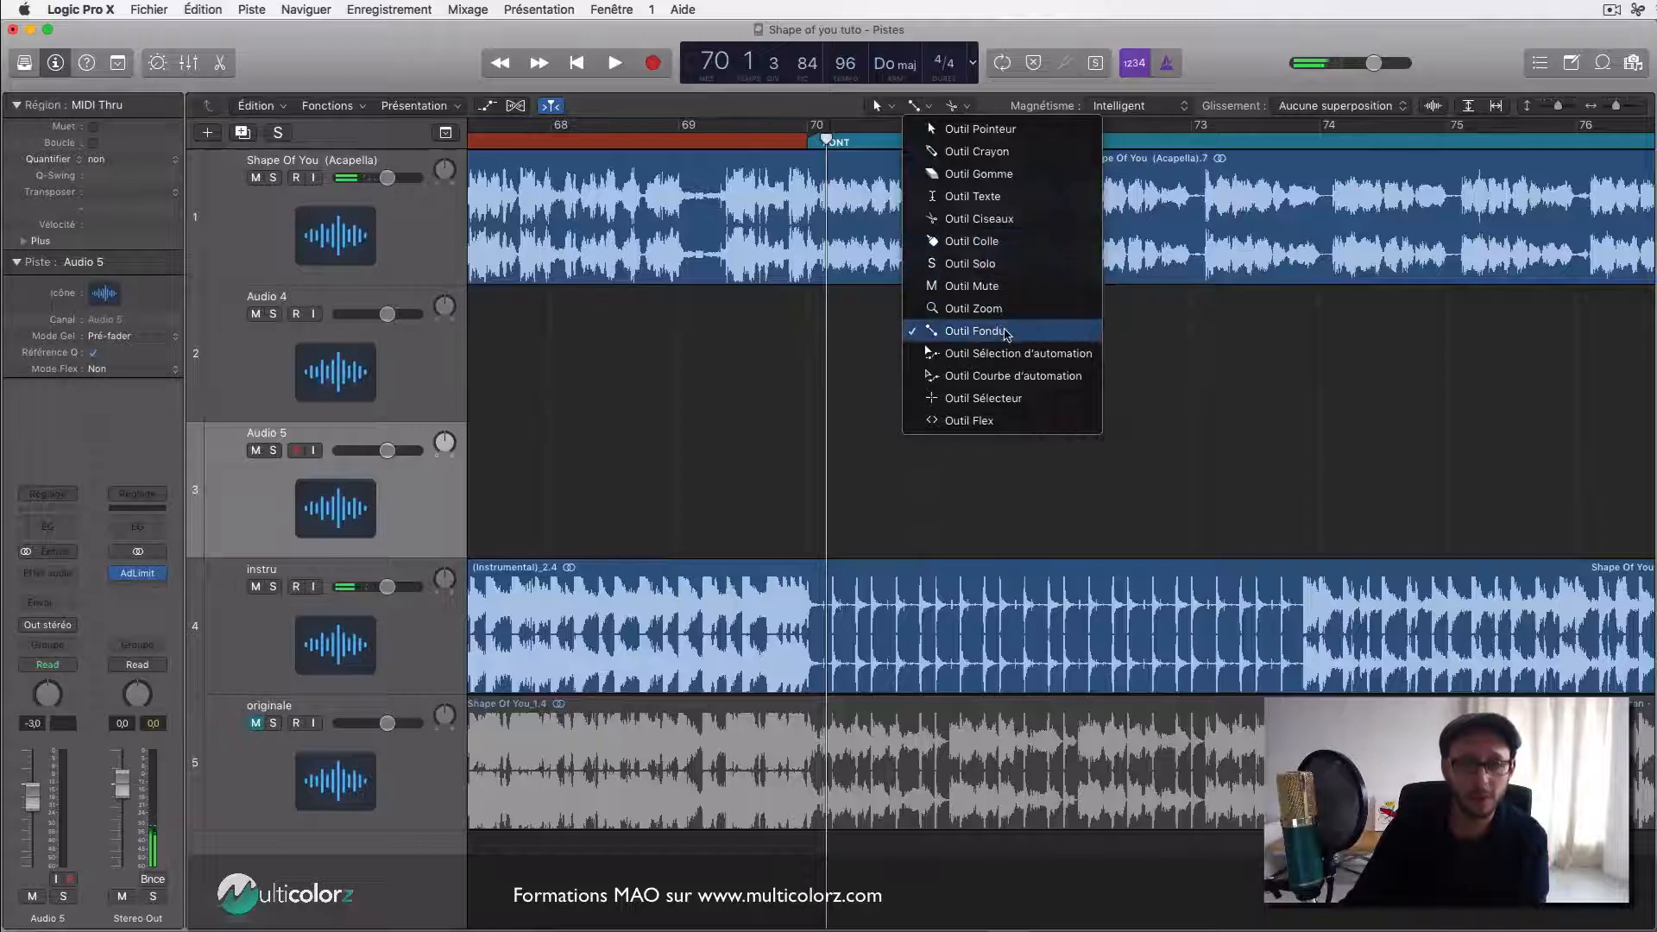
click(983, 398)
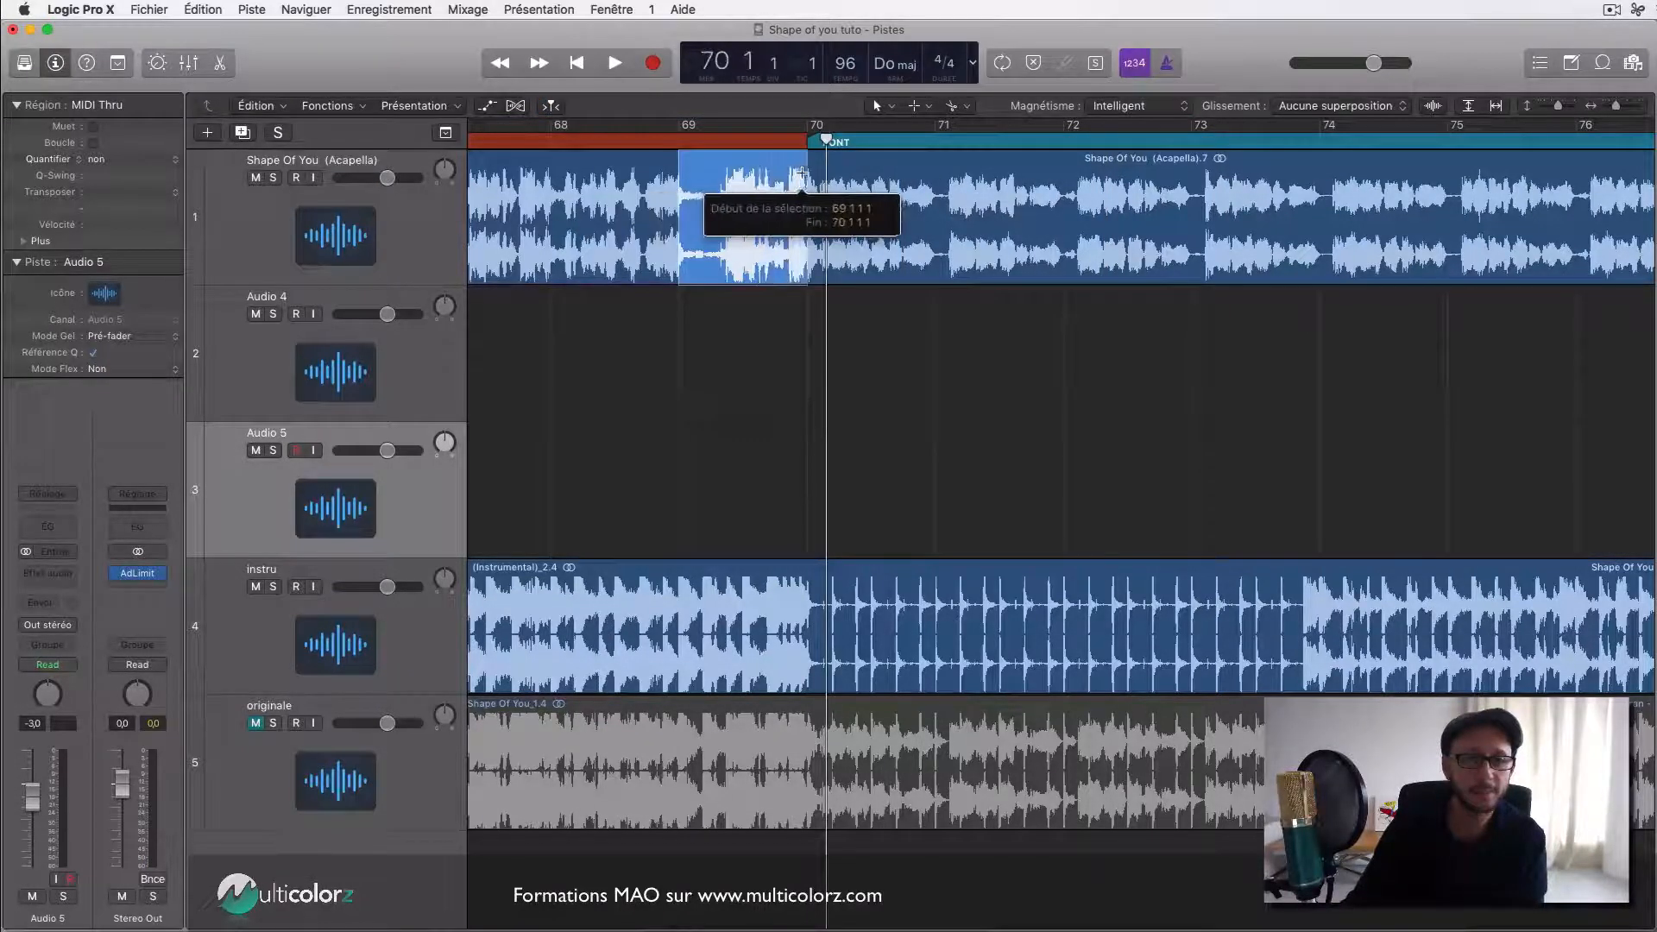
drag(746, 236, 1315, 478)
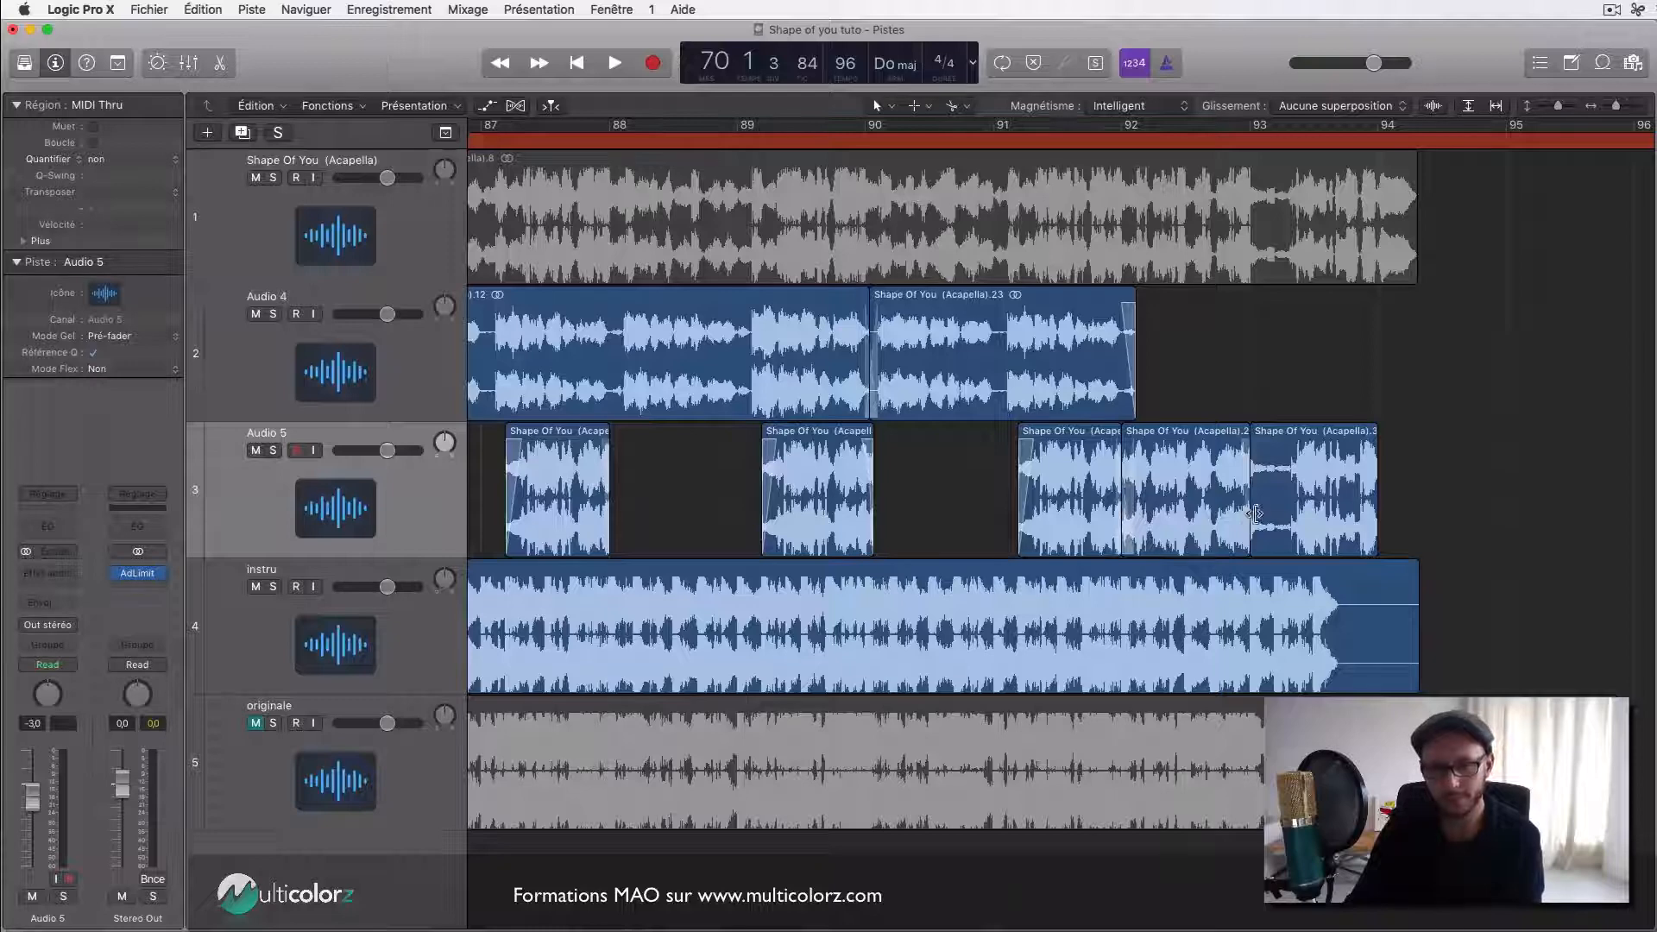
Listen to the newly copied vocal passage on Audio 5 from bar 93 to just past bar 94.
scroll(1262, 500, up, 3)
scroll(1279, 487, right, 3)
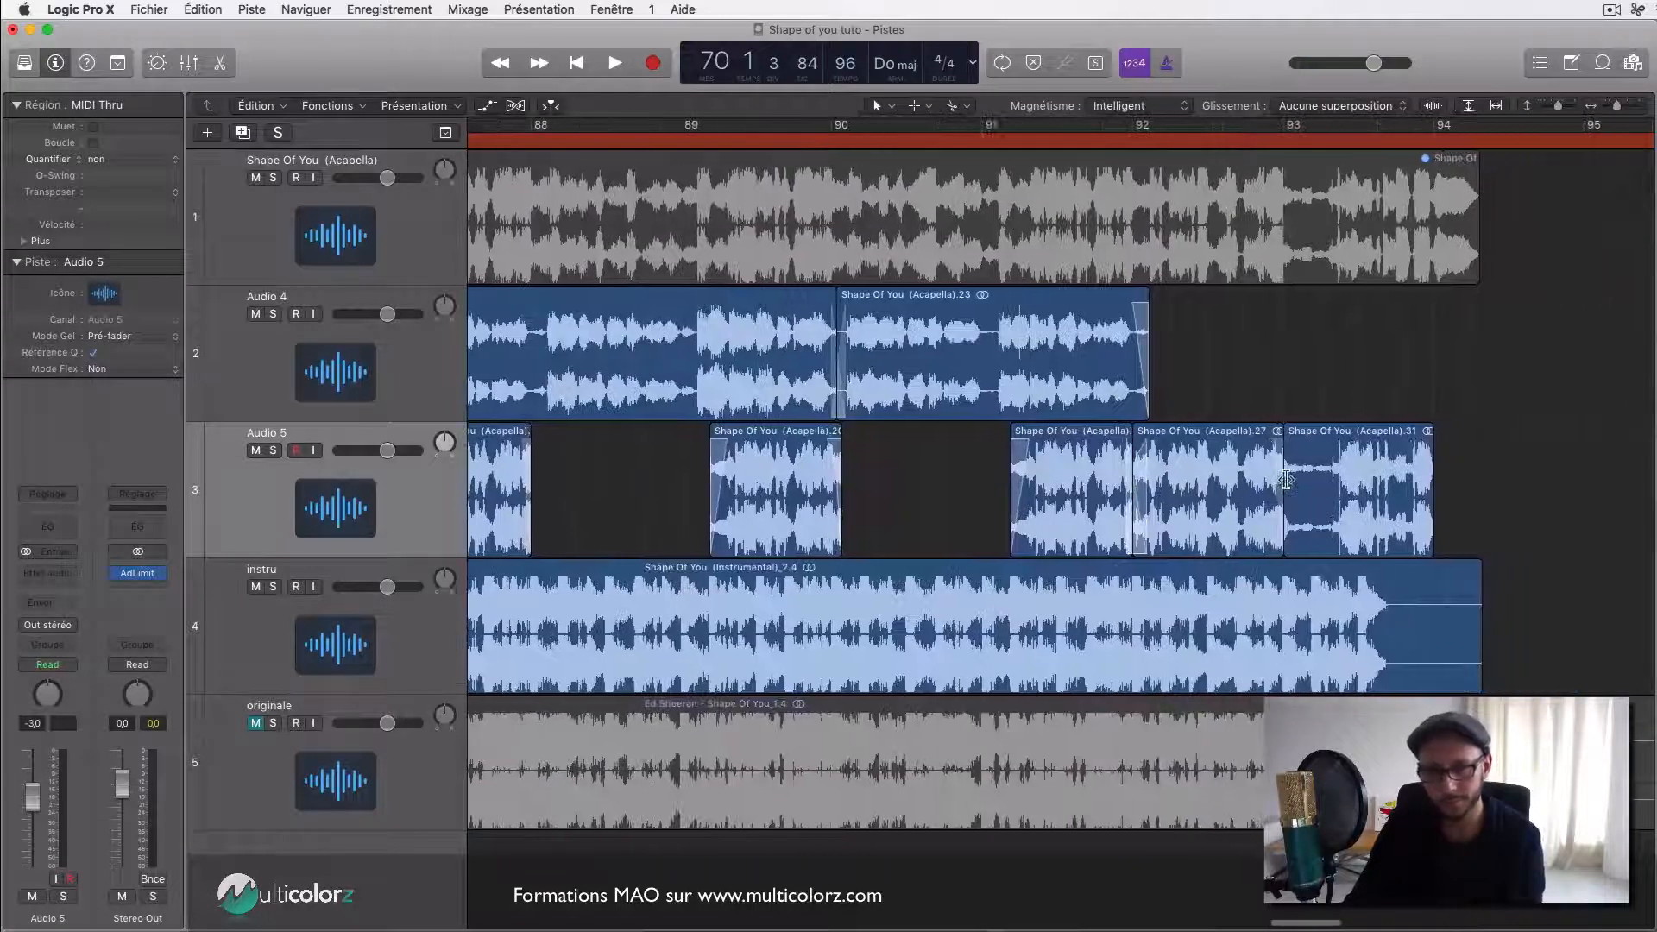
scroll(1286, 484, up, 4)
scroll(1285, 484, up, 2)
scroll(1277, 345, right, 5)
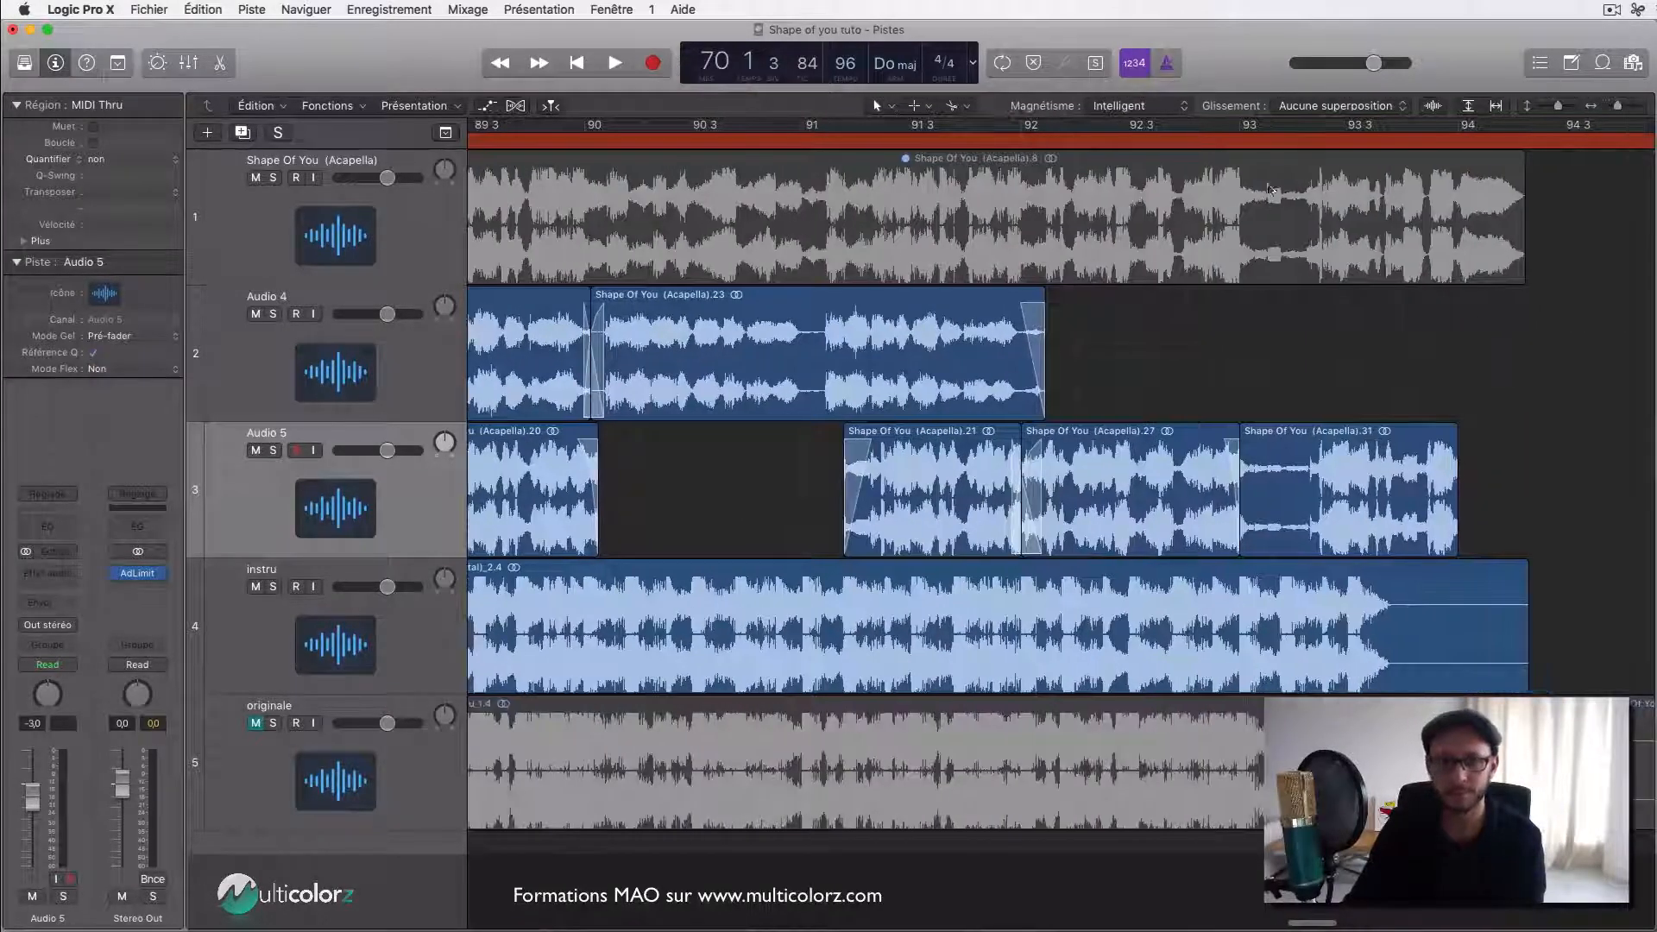
scroll(1266, 403, up, 2)
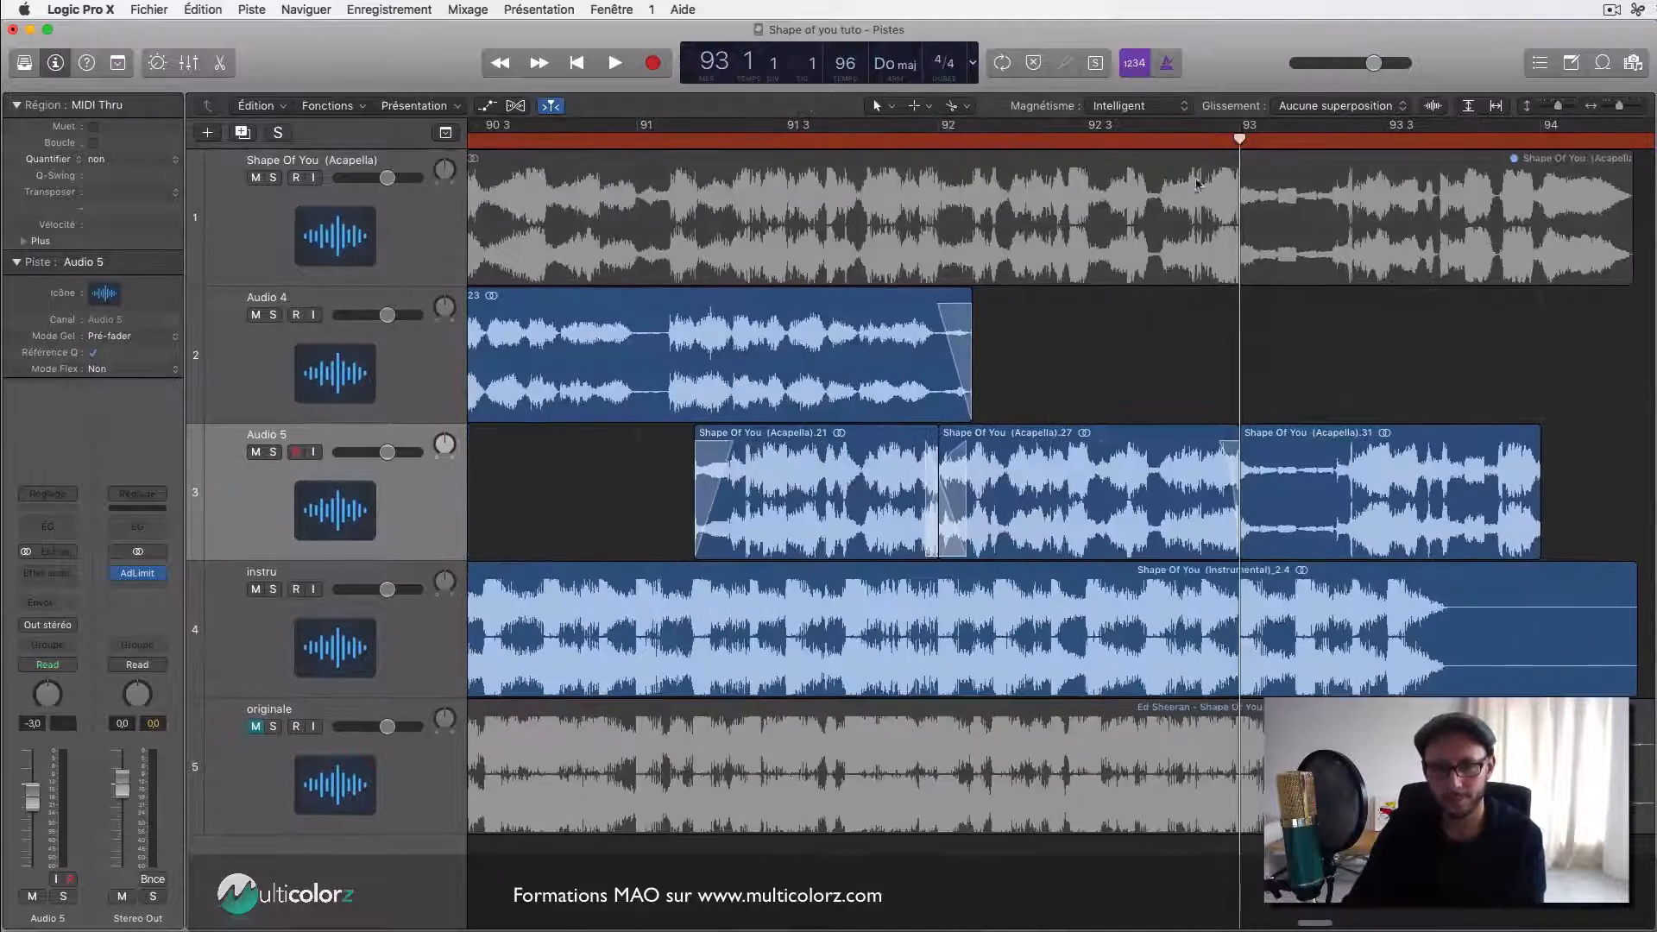
key(space)
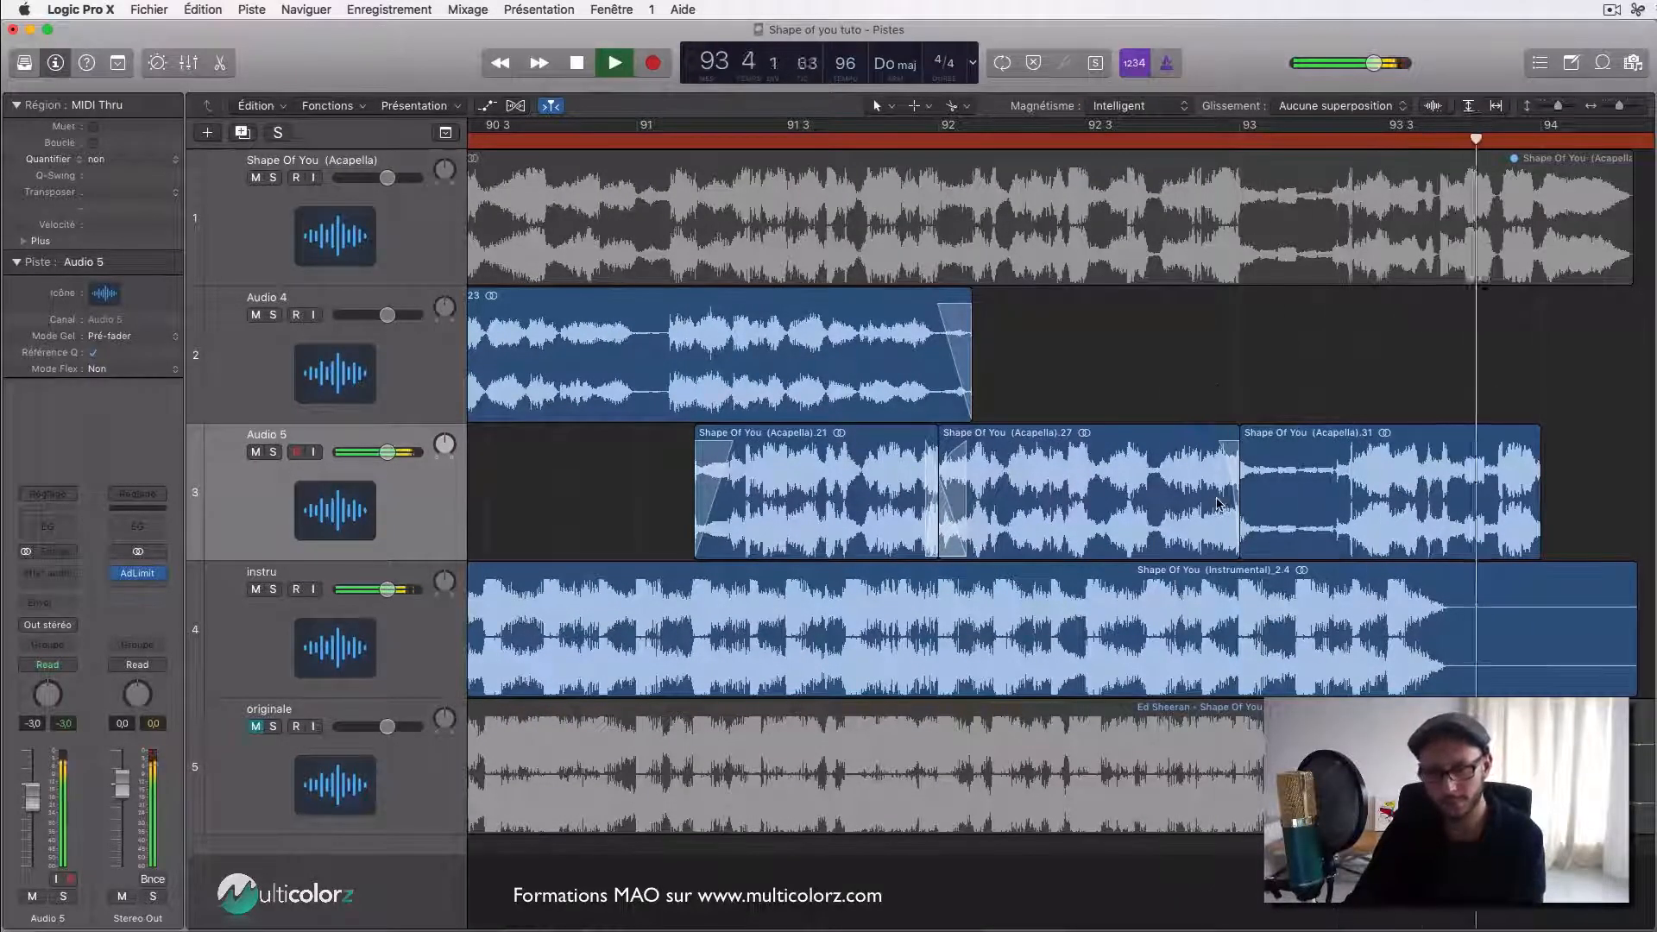
key(space)
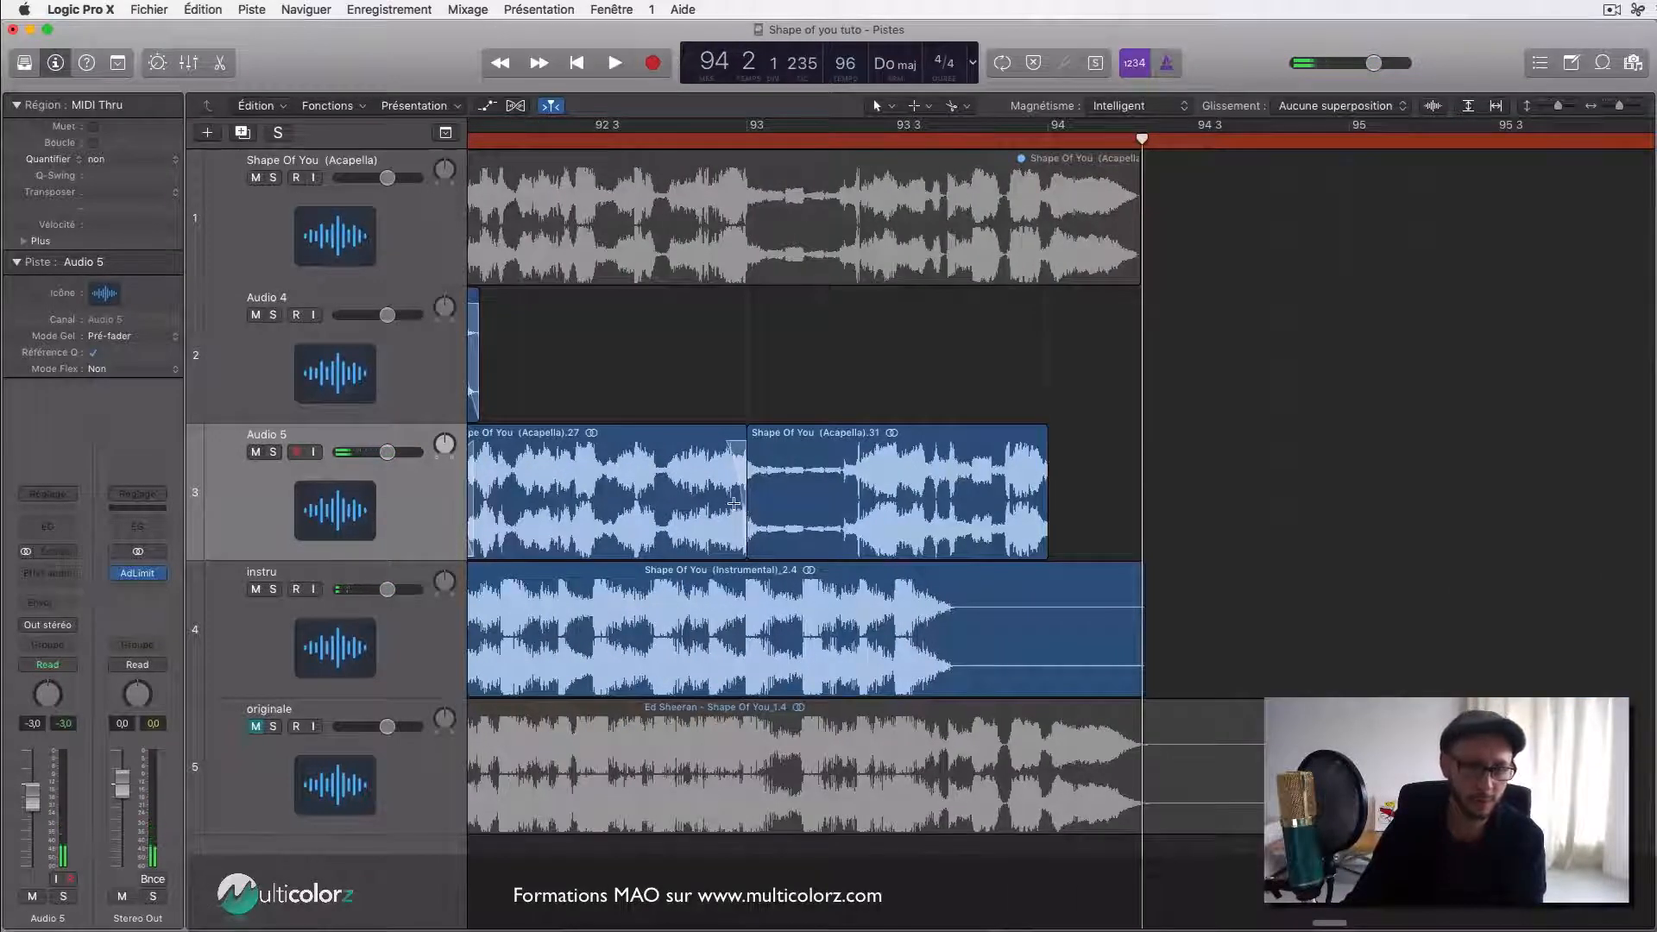
Move the boundary between the last two Audio 5 regions slightly past bar 93 and crossfade them with the Fondu tool.
drag(743, 537, 778, 522)
click(809, 358)
click(916, 107)
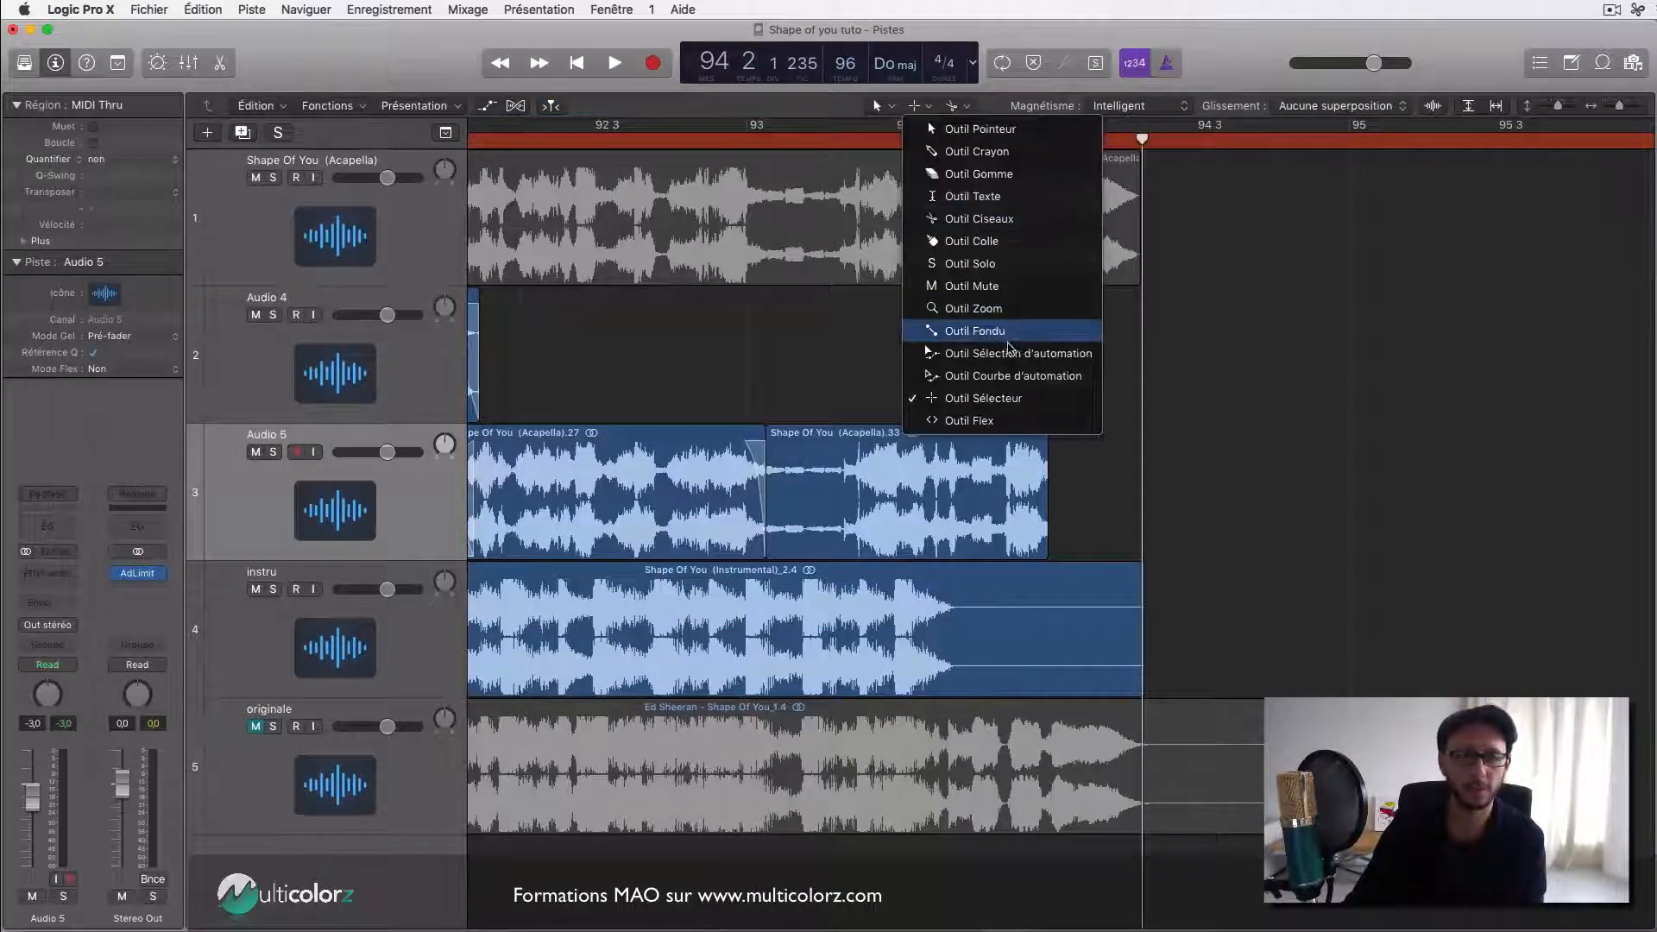
click(966, 329)
drag(747, 498, 791, 491)
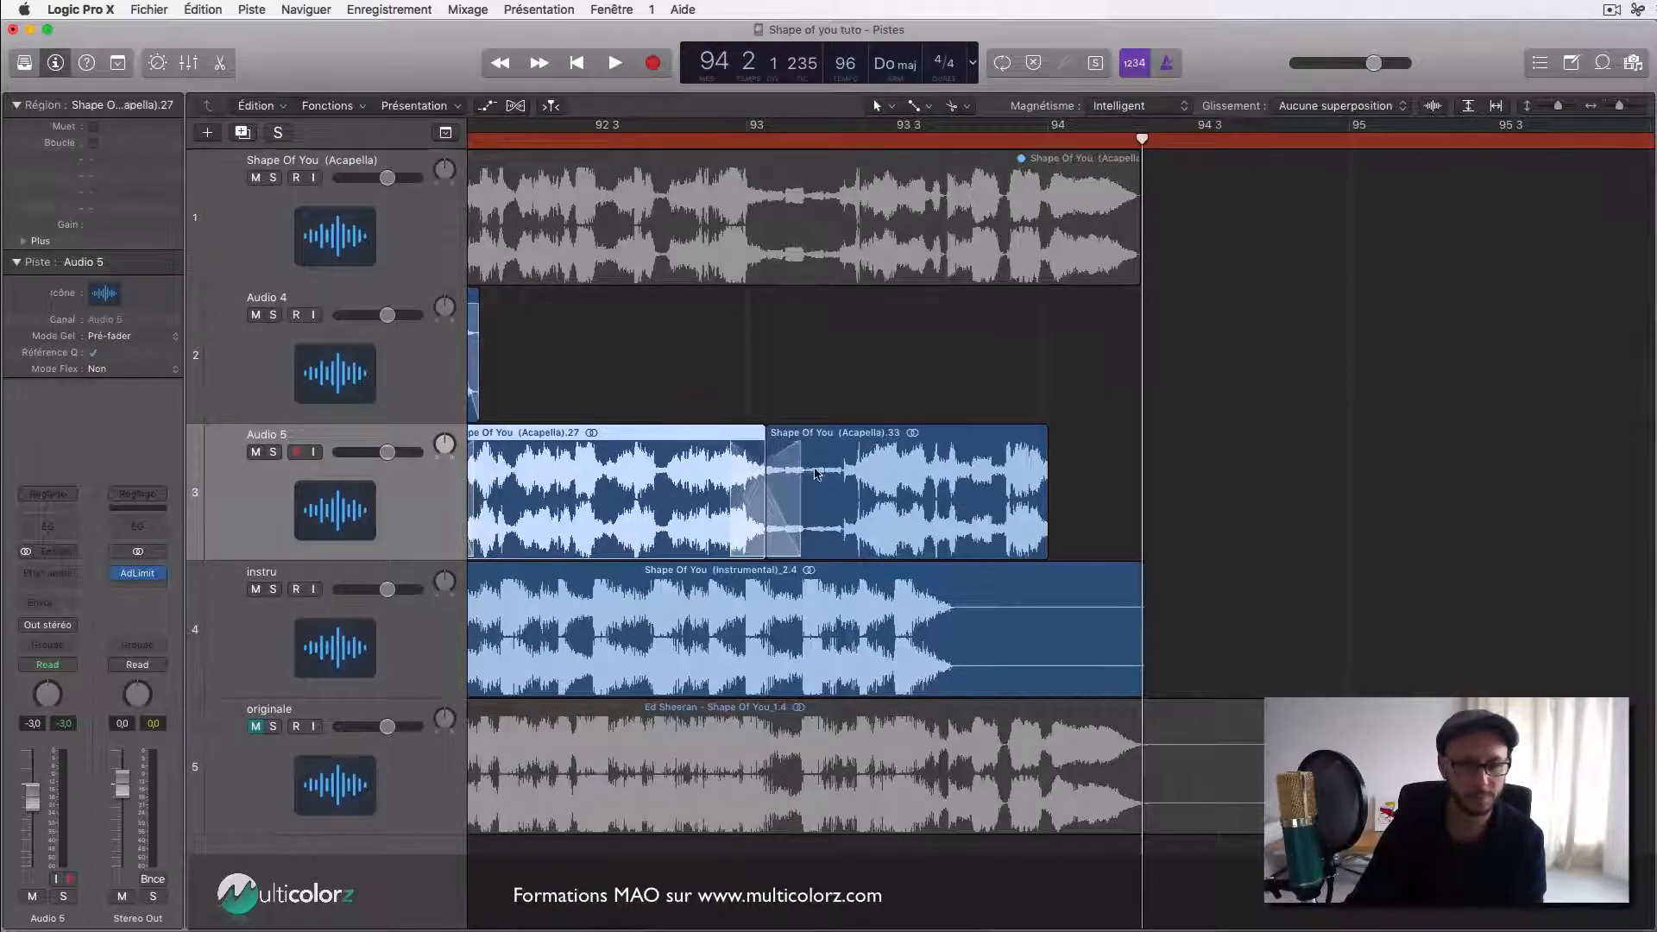
Play back the crossfade on Audio 5 from just before bar 93 to just past bar 94.
click(688, 140)
key(space)
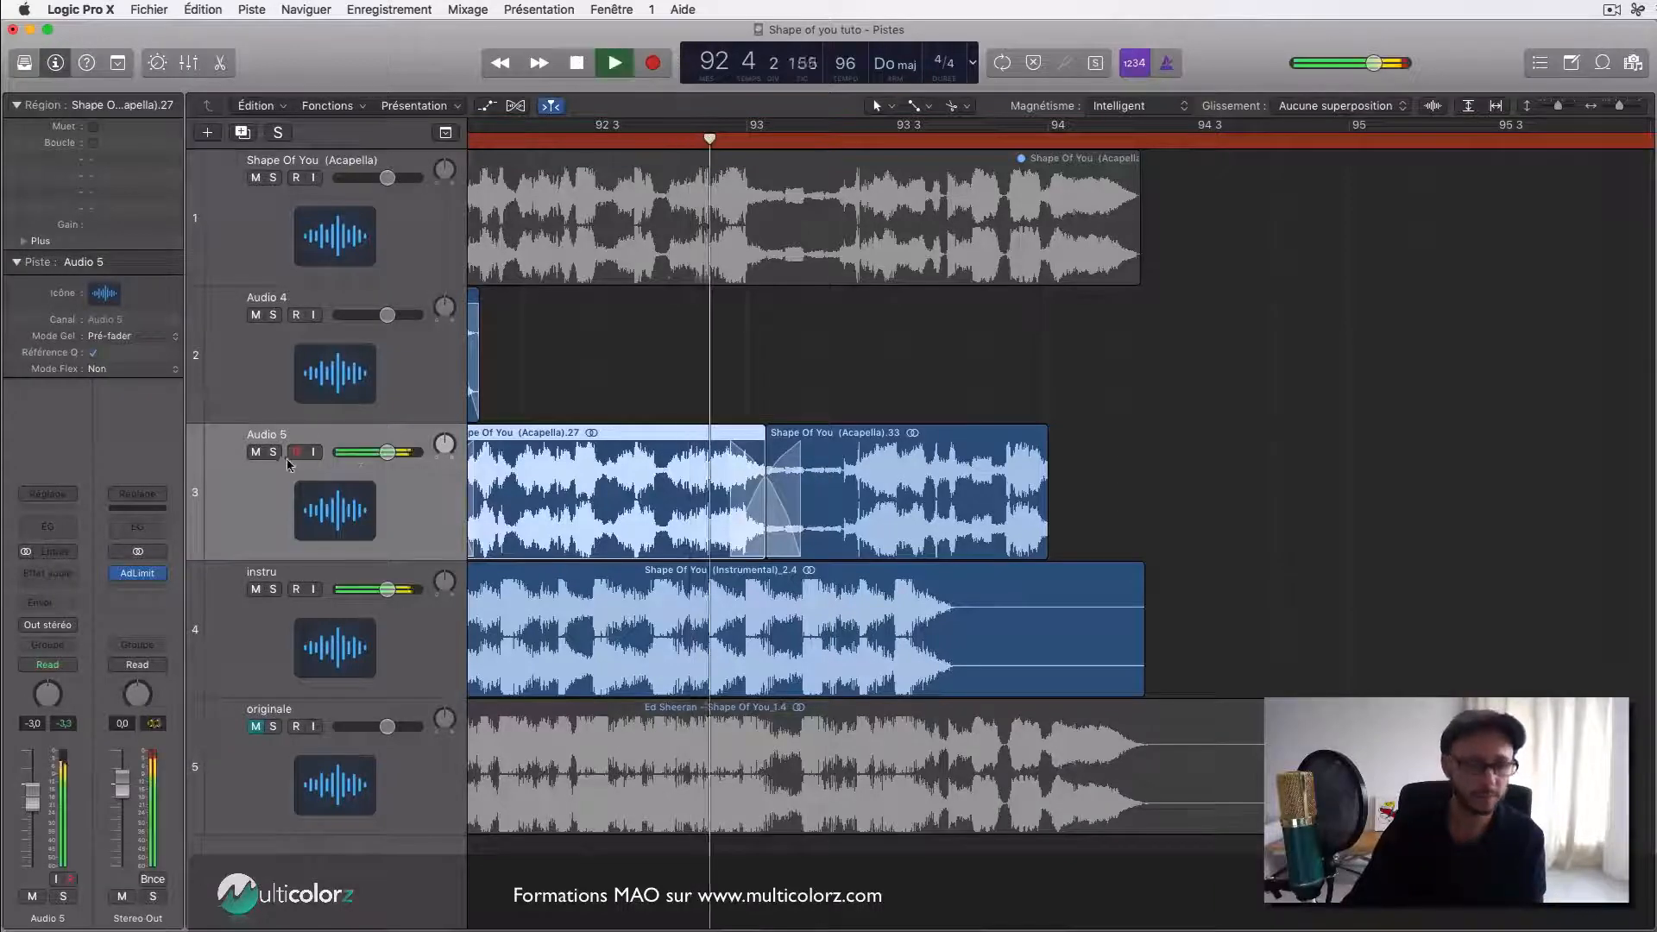
click(1094, 526)
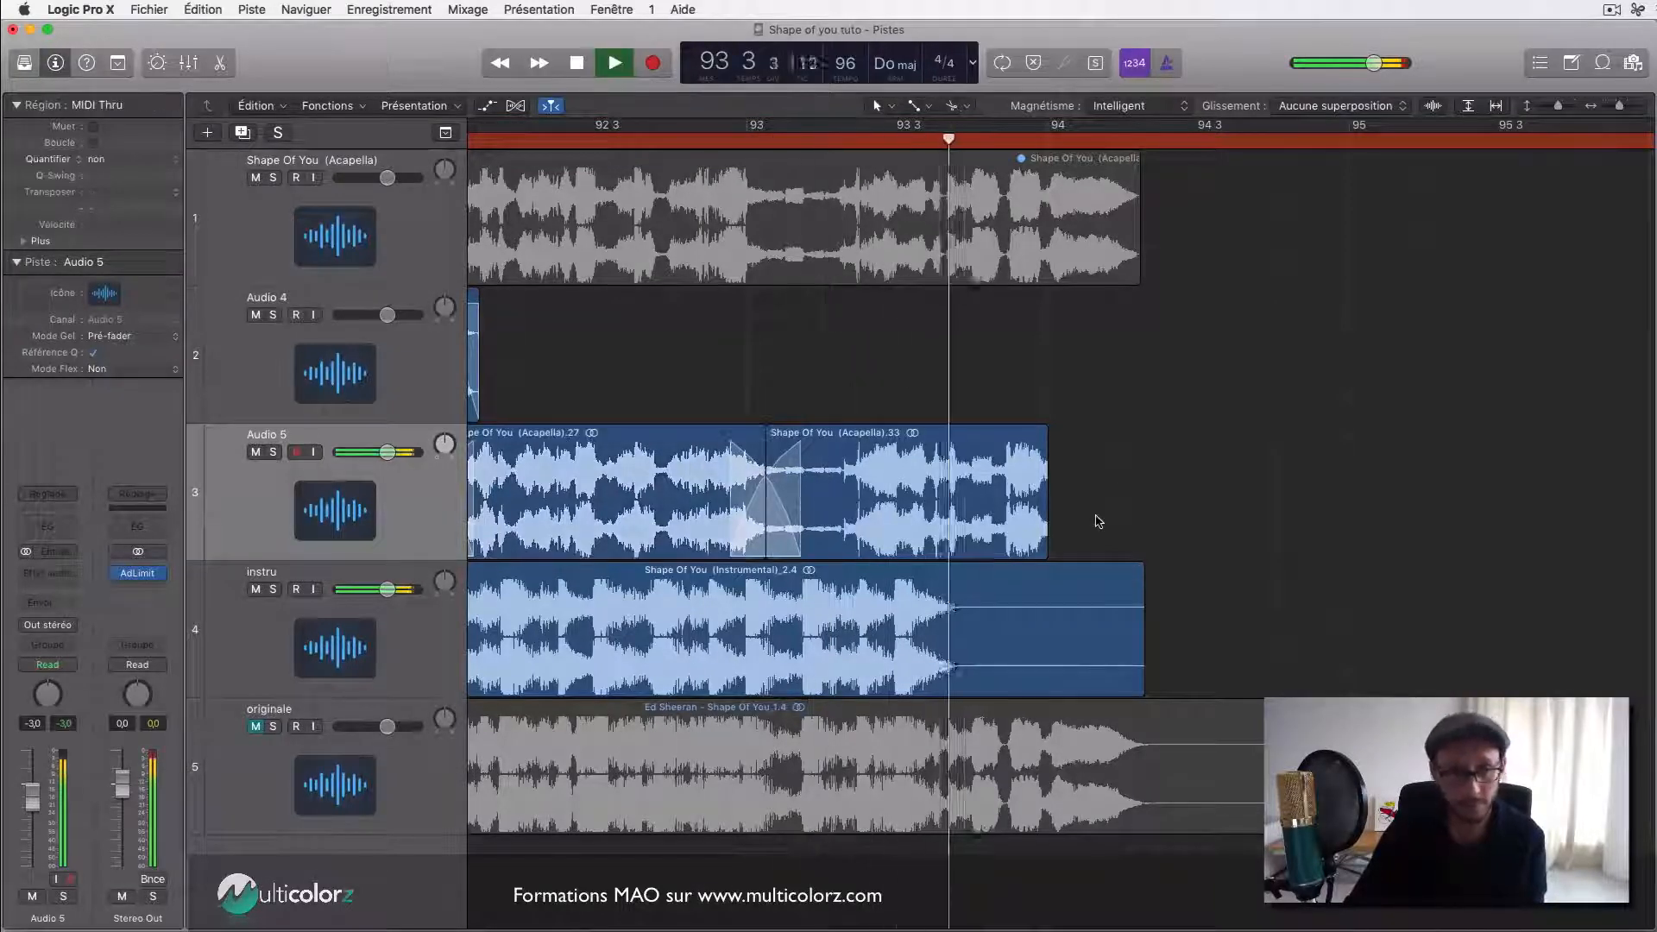
key(space)
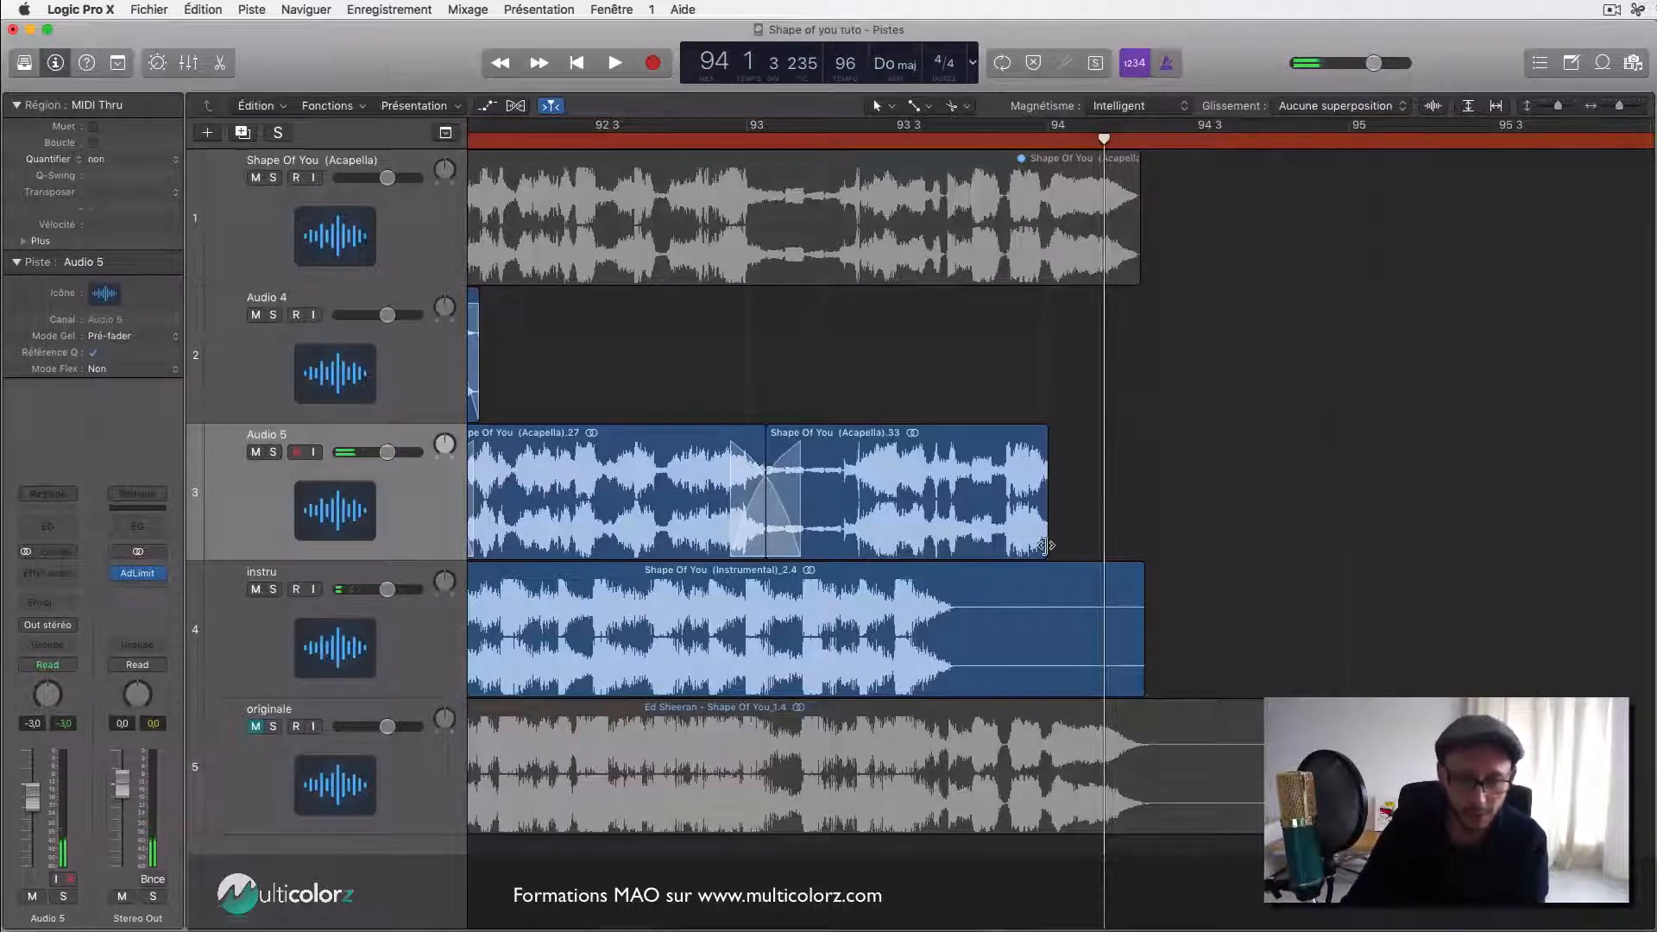
Extend the end of the last Audio 5 region to about one beat past bar 94.
click(1046, 546)
click(1086, 522)
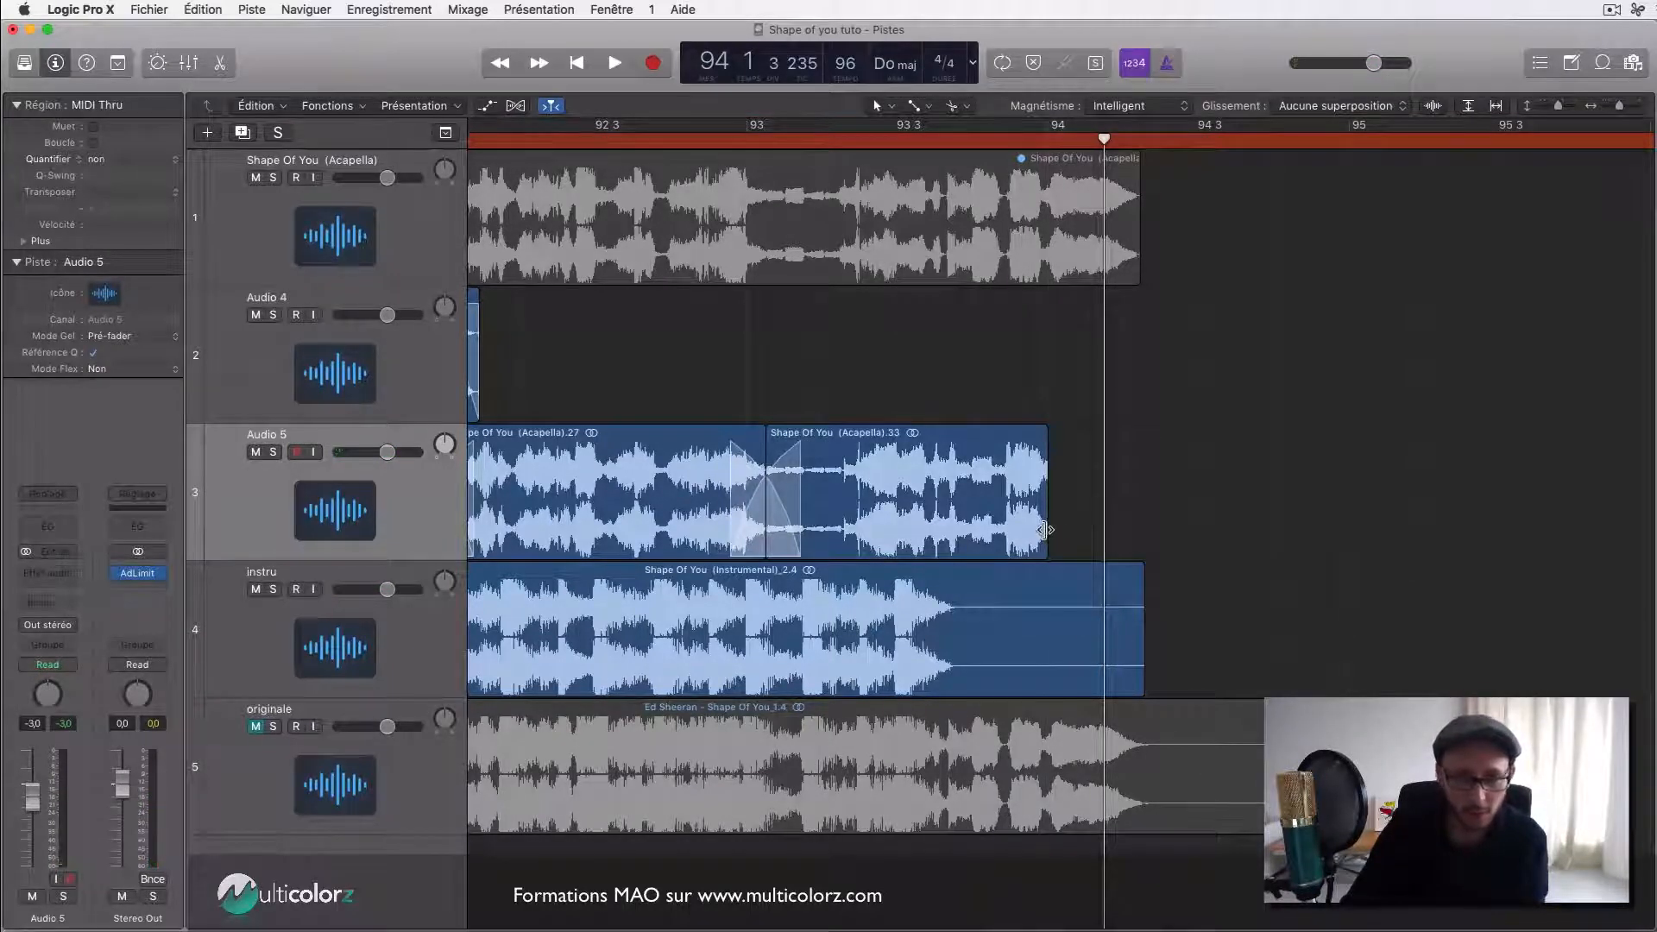
drag(1045, 530, 1123, 528)
click(1065, 396)
Listen repeatedly to the extended end of the last Audio 5 region, starting from 93 4.
click(976, 138)
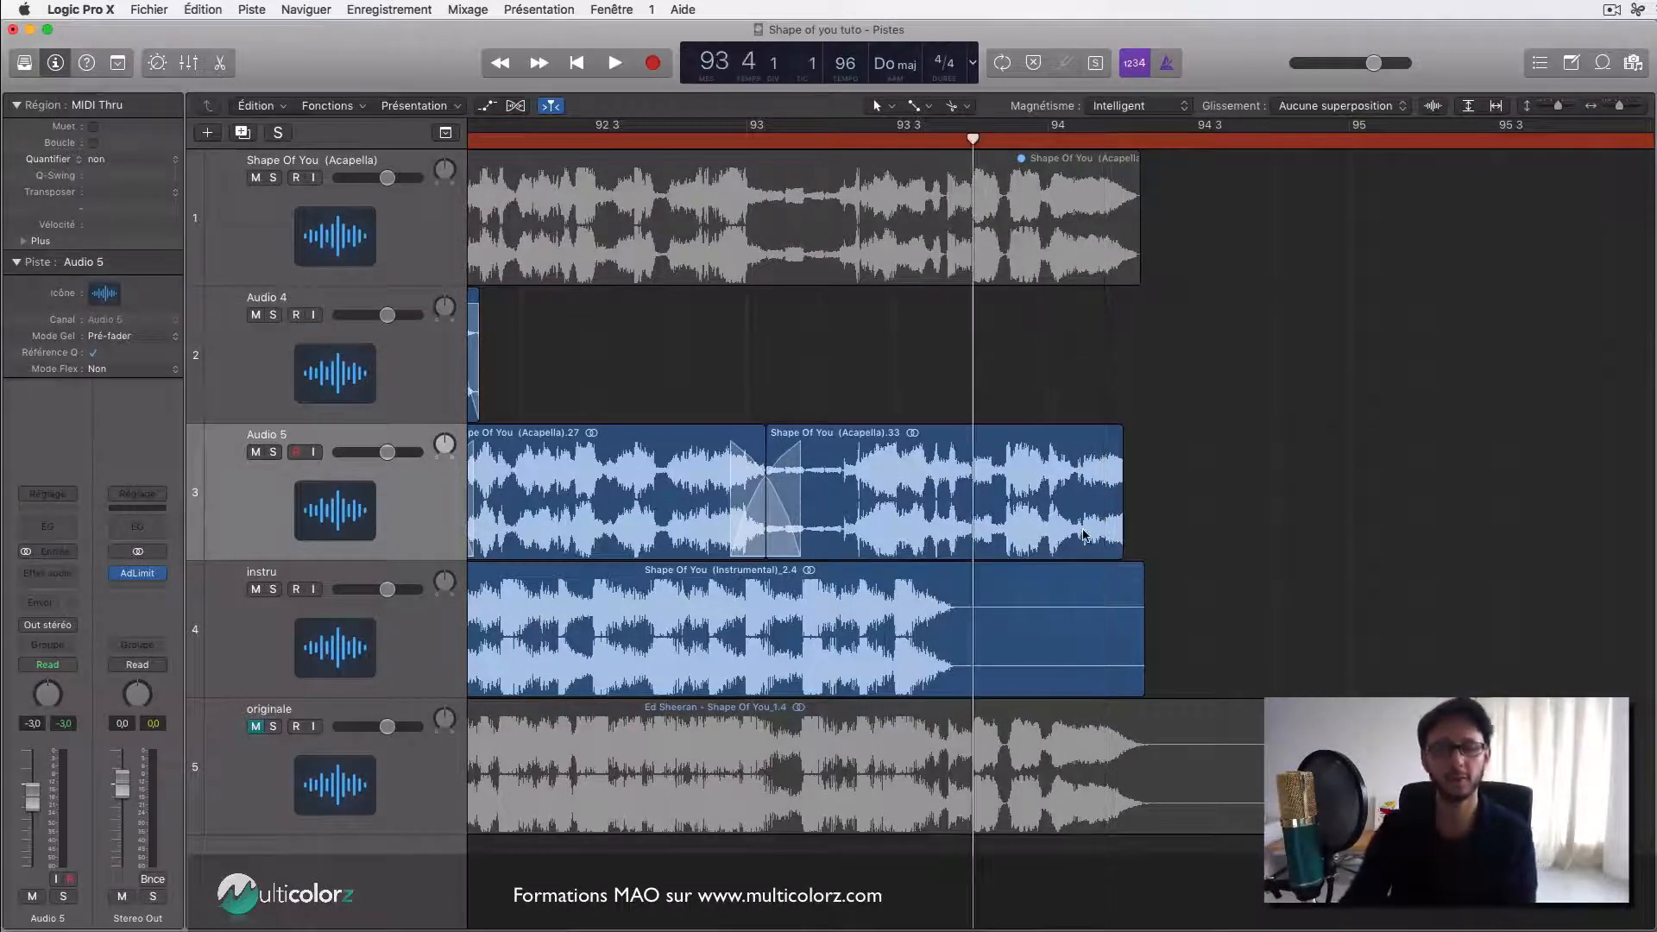
key(super+Right)
key(super+Right)
key(space)
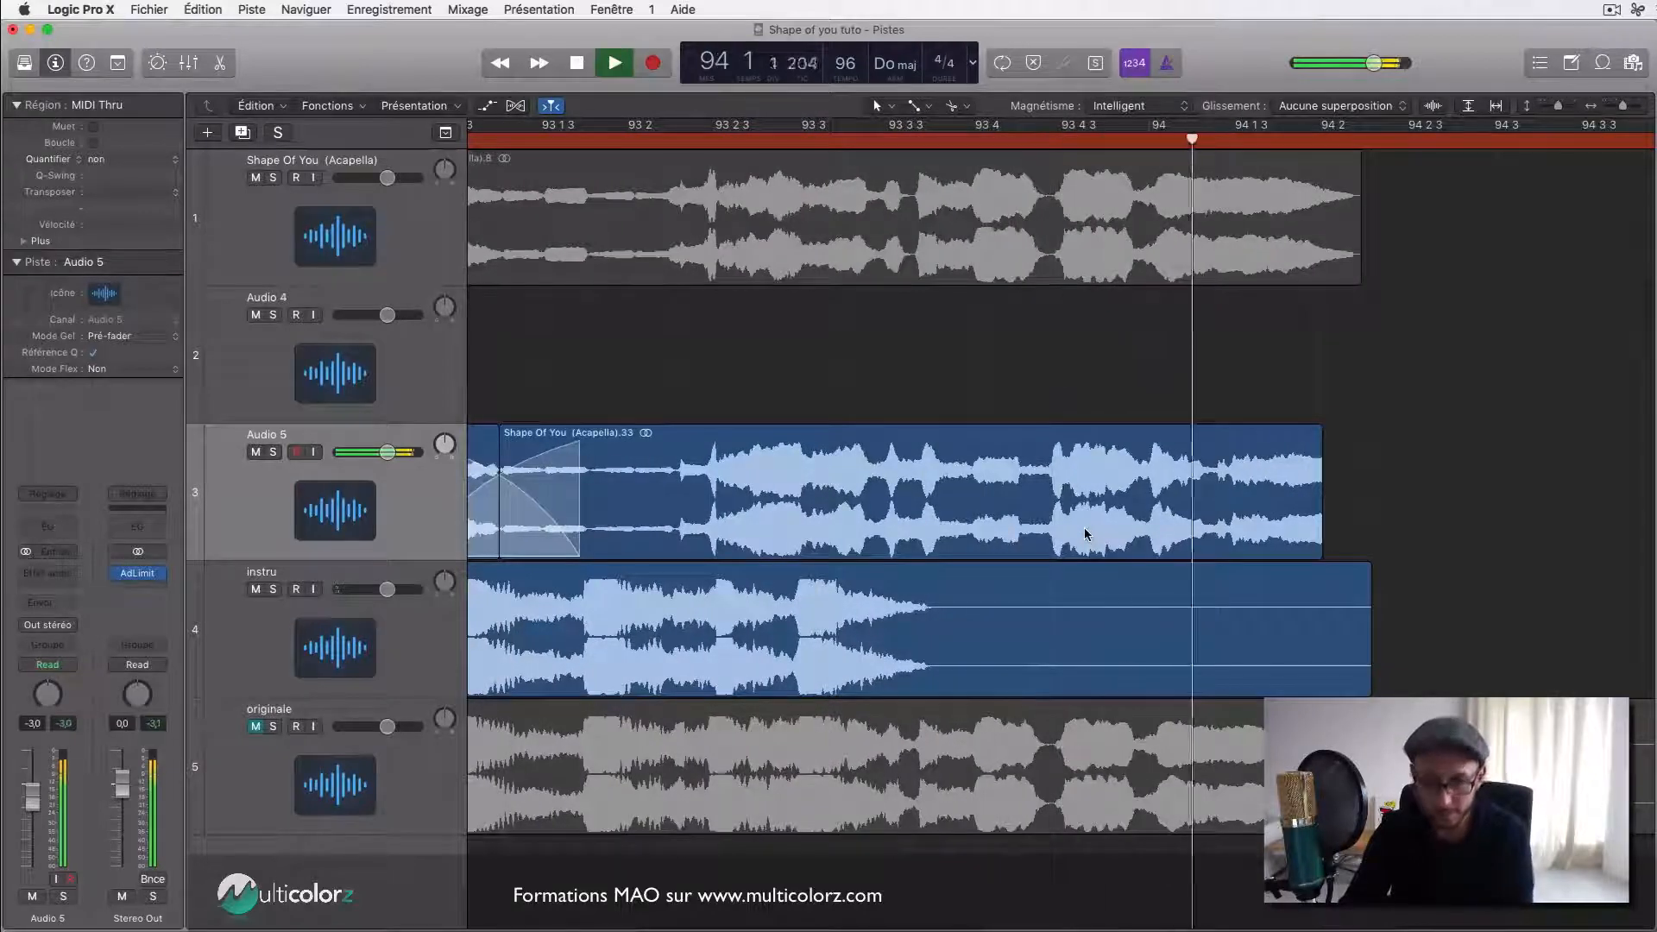
key(space)
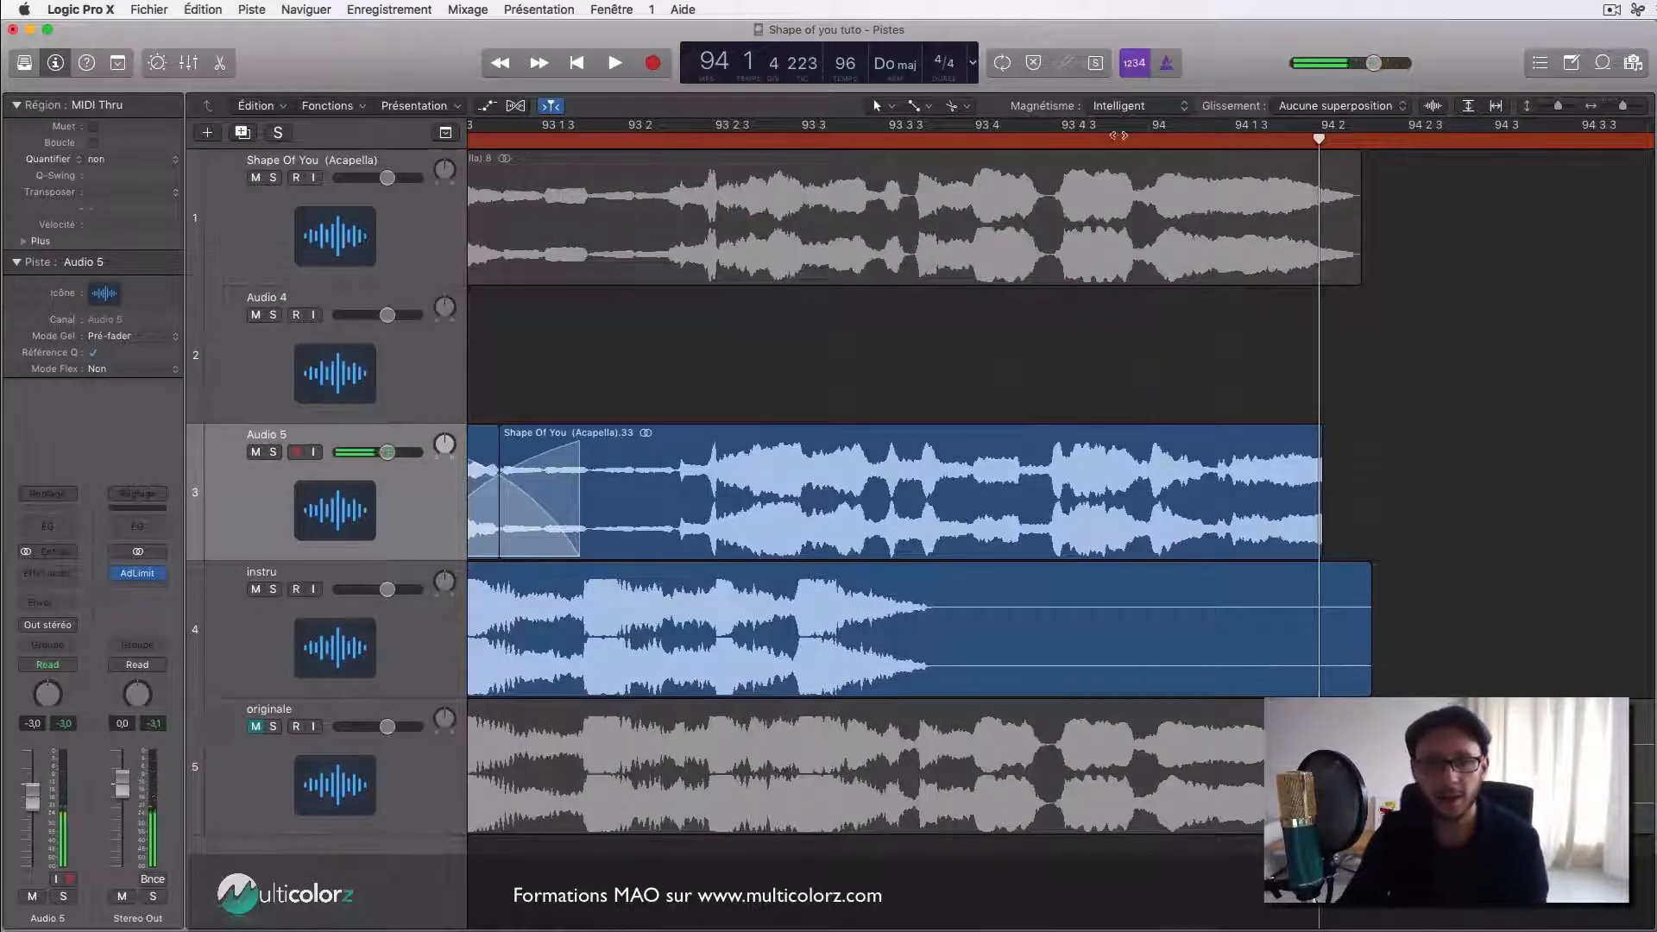
key(space)
key(space)
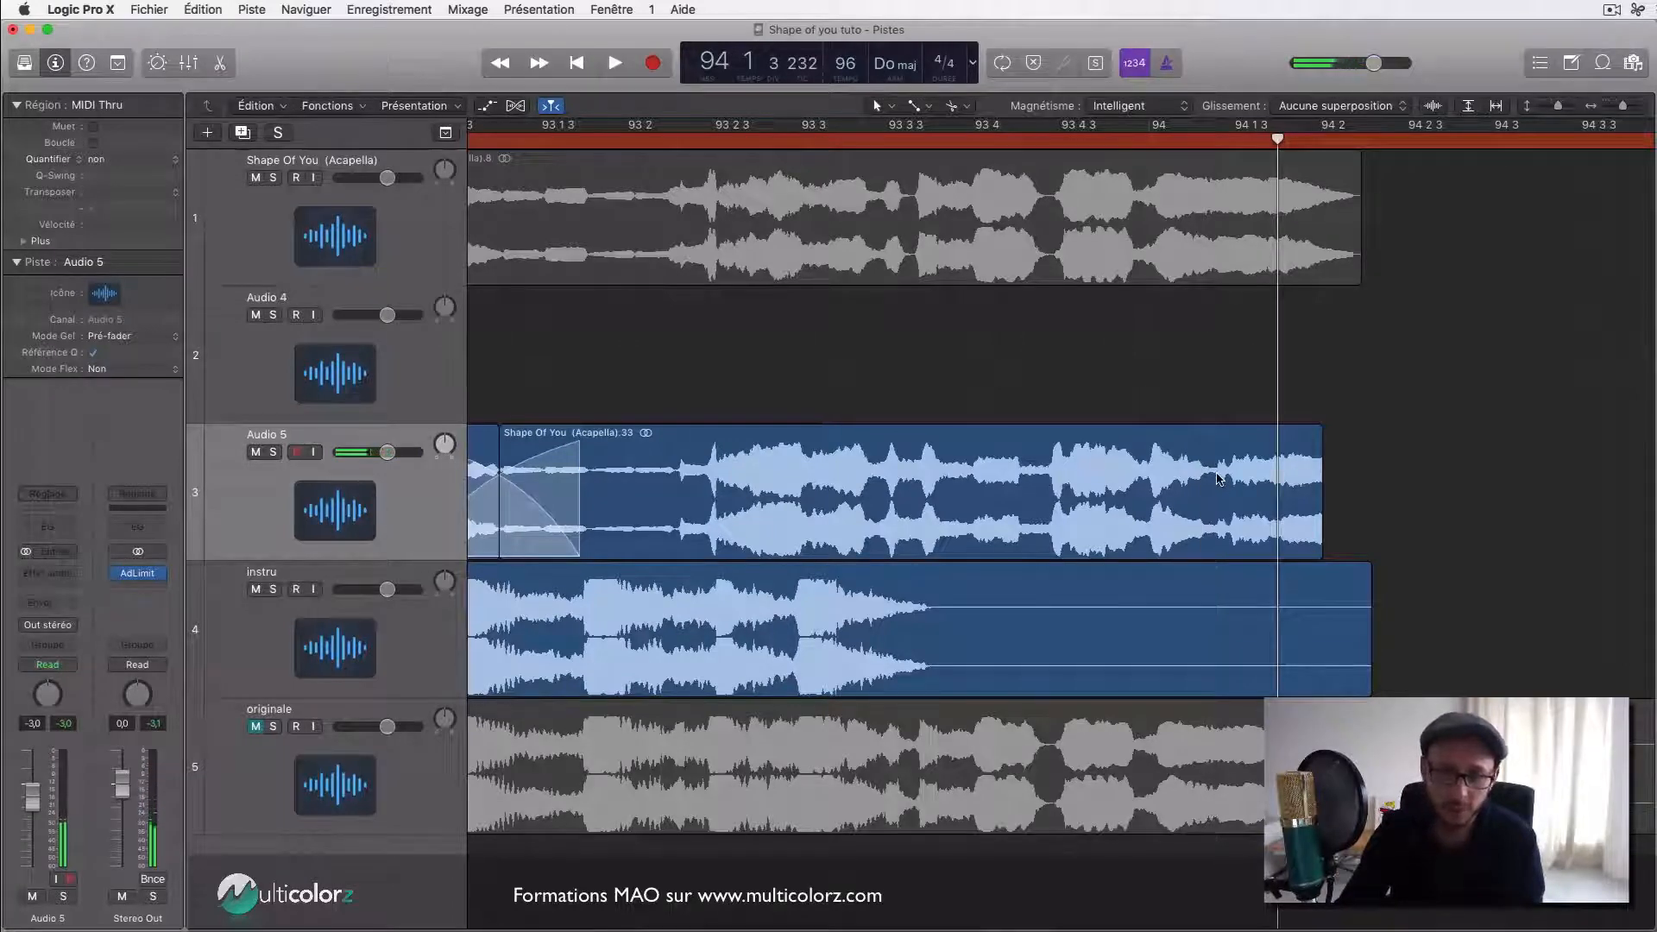
Delete the tail of the last Audio 5 region from shortly after bar 94 and play back the new ending.
drag(1217, 479, 1325, 484)
key(Delete)
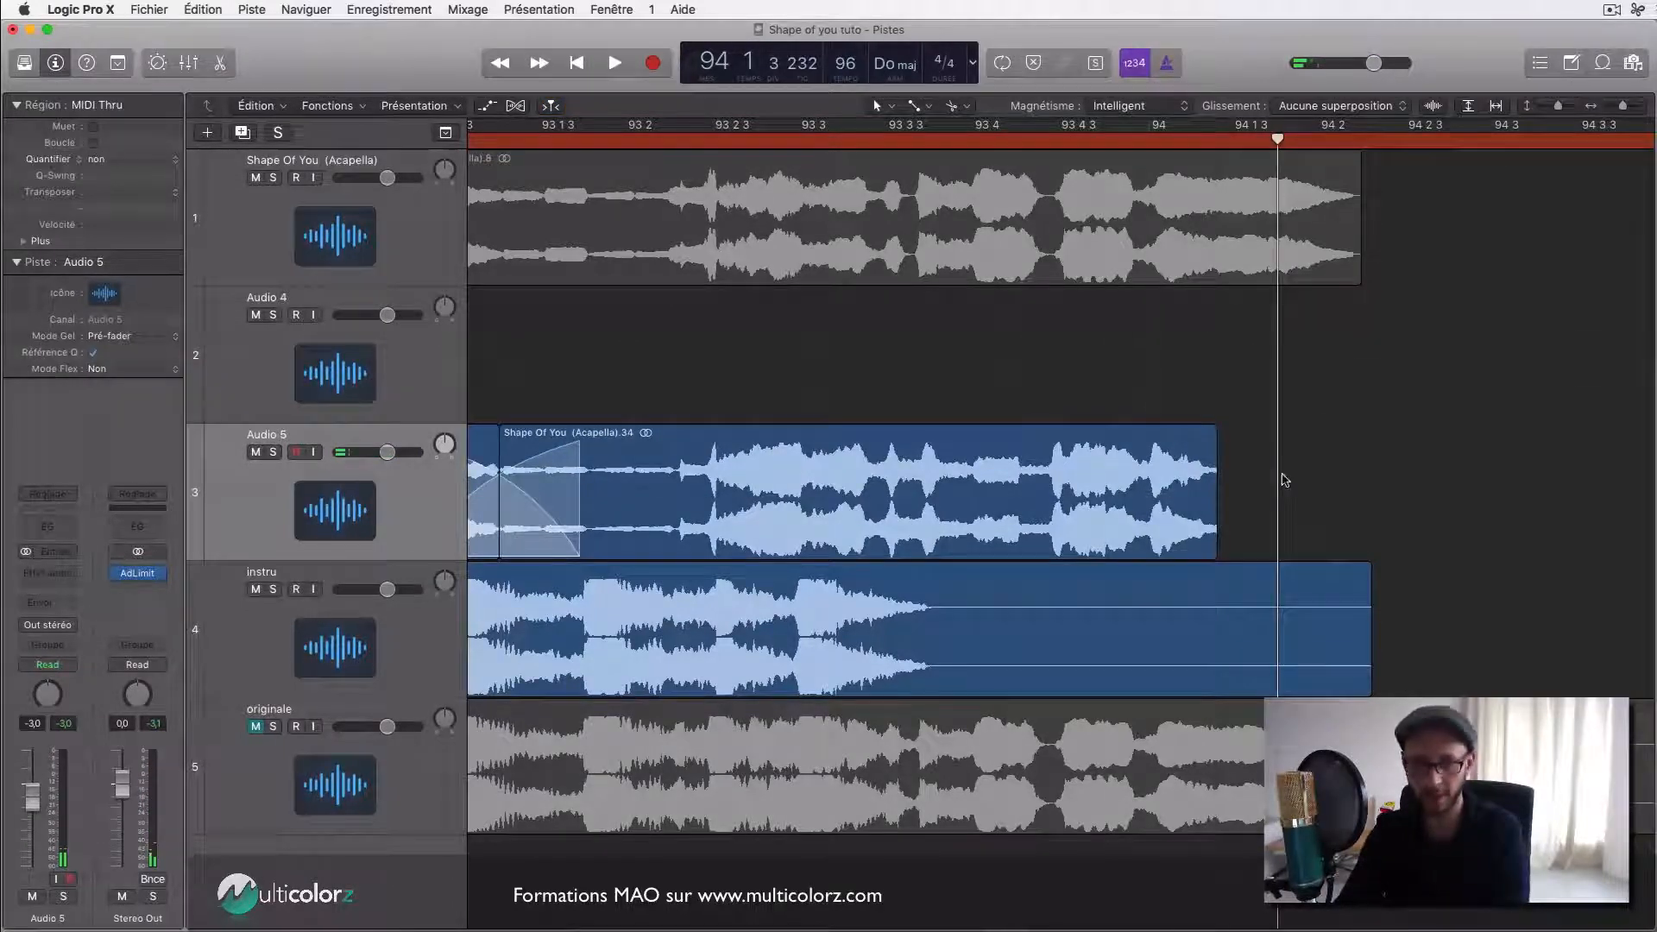
ctrl+alt+click(1161, 346)
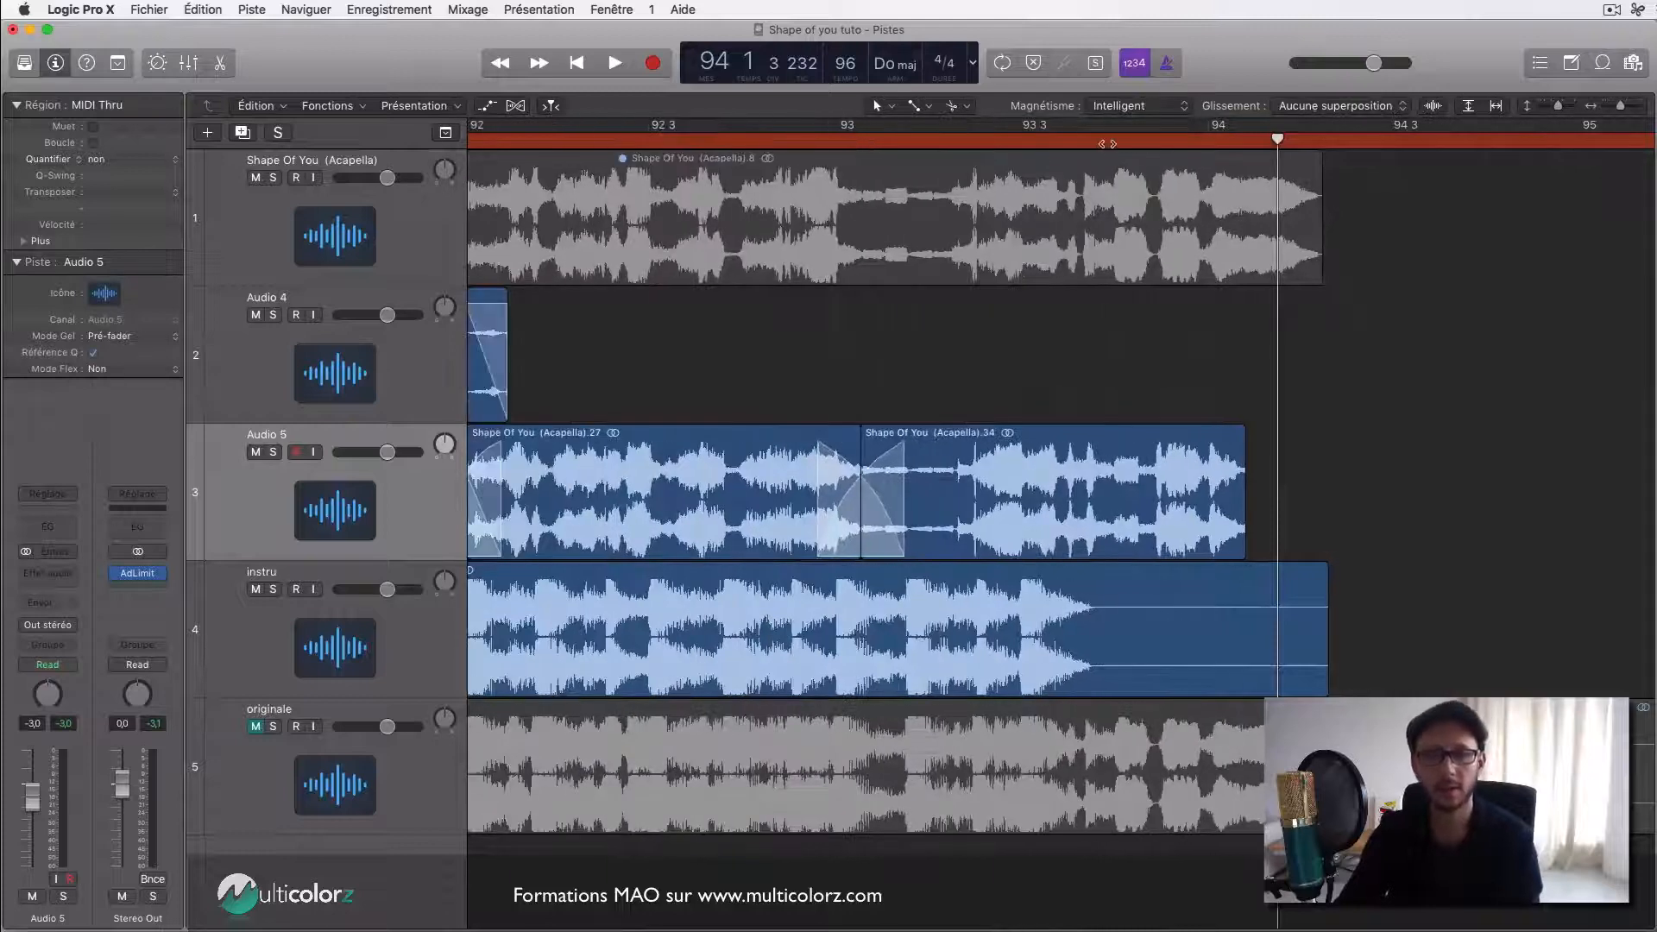
click(1108, 144)
key(space)
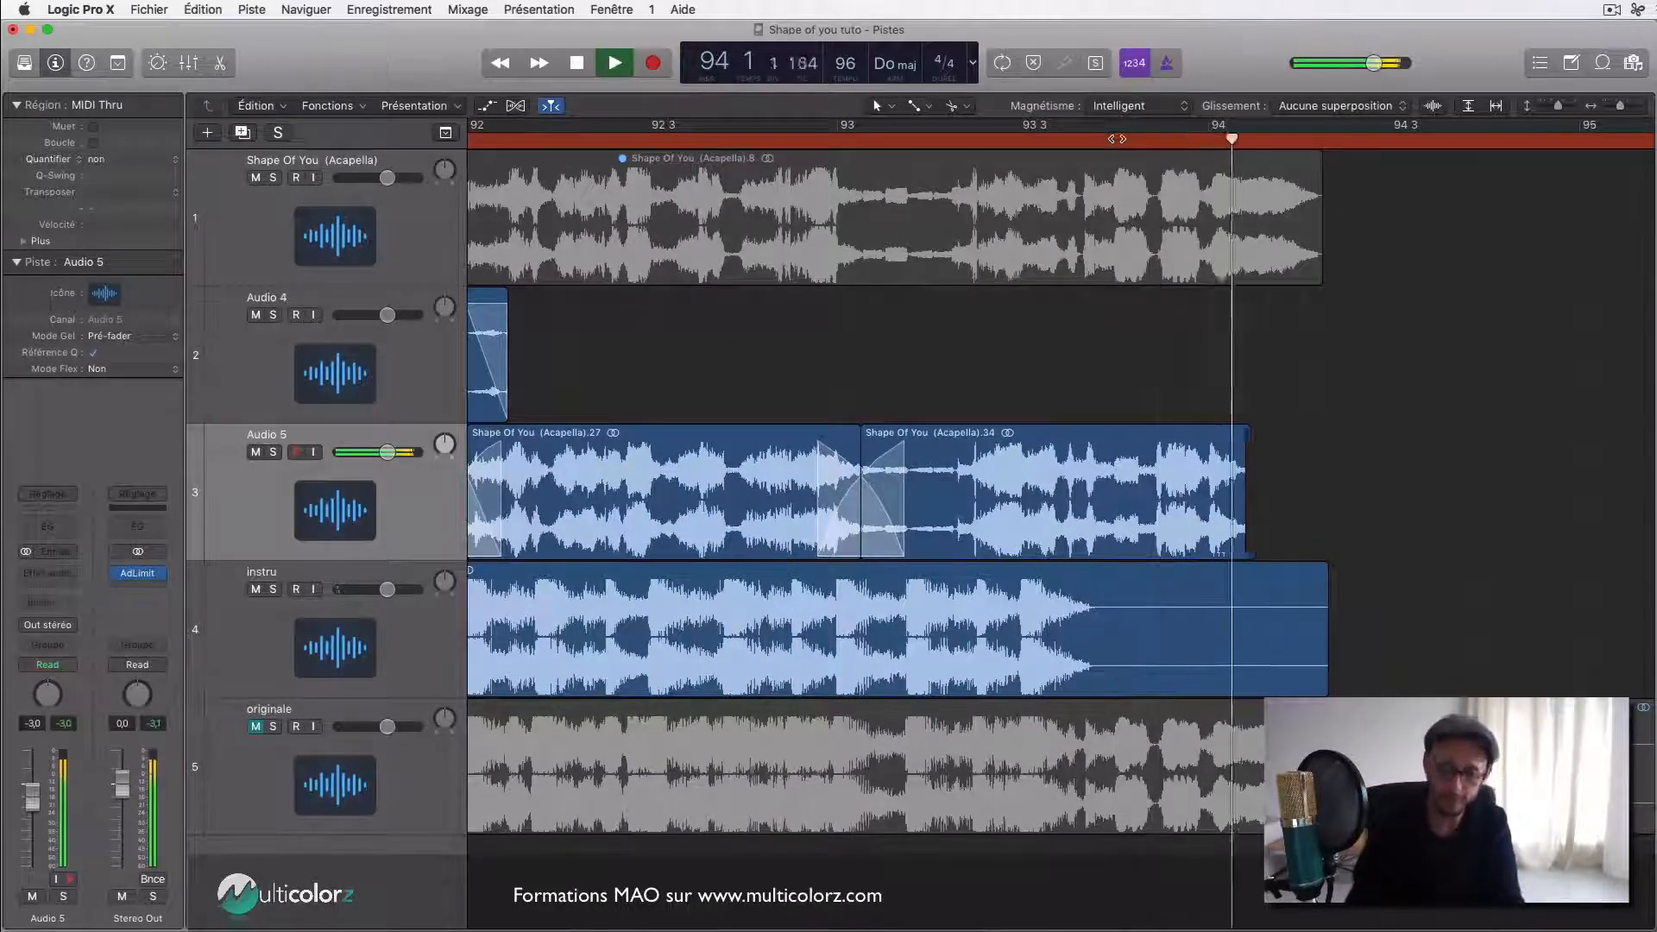
key(space)
Unmute and solo the originale track to hear its ending from bar 93 past bar 94, then restore its mute without solo.
click(836, 145)
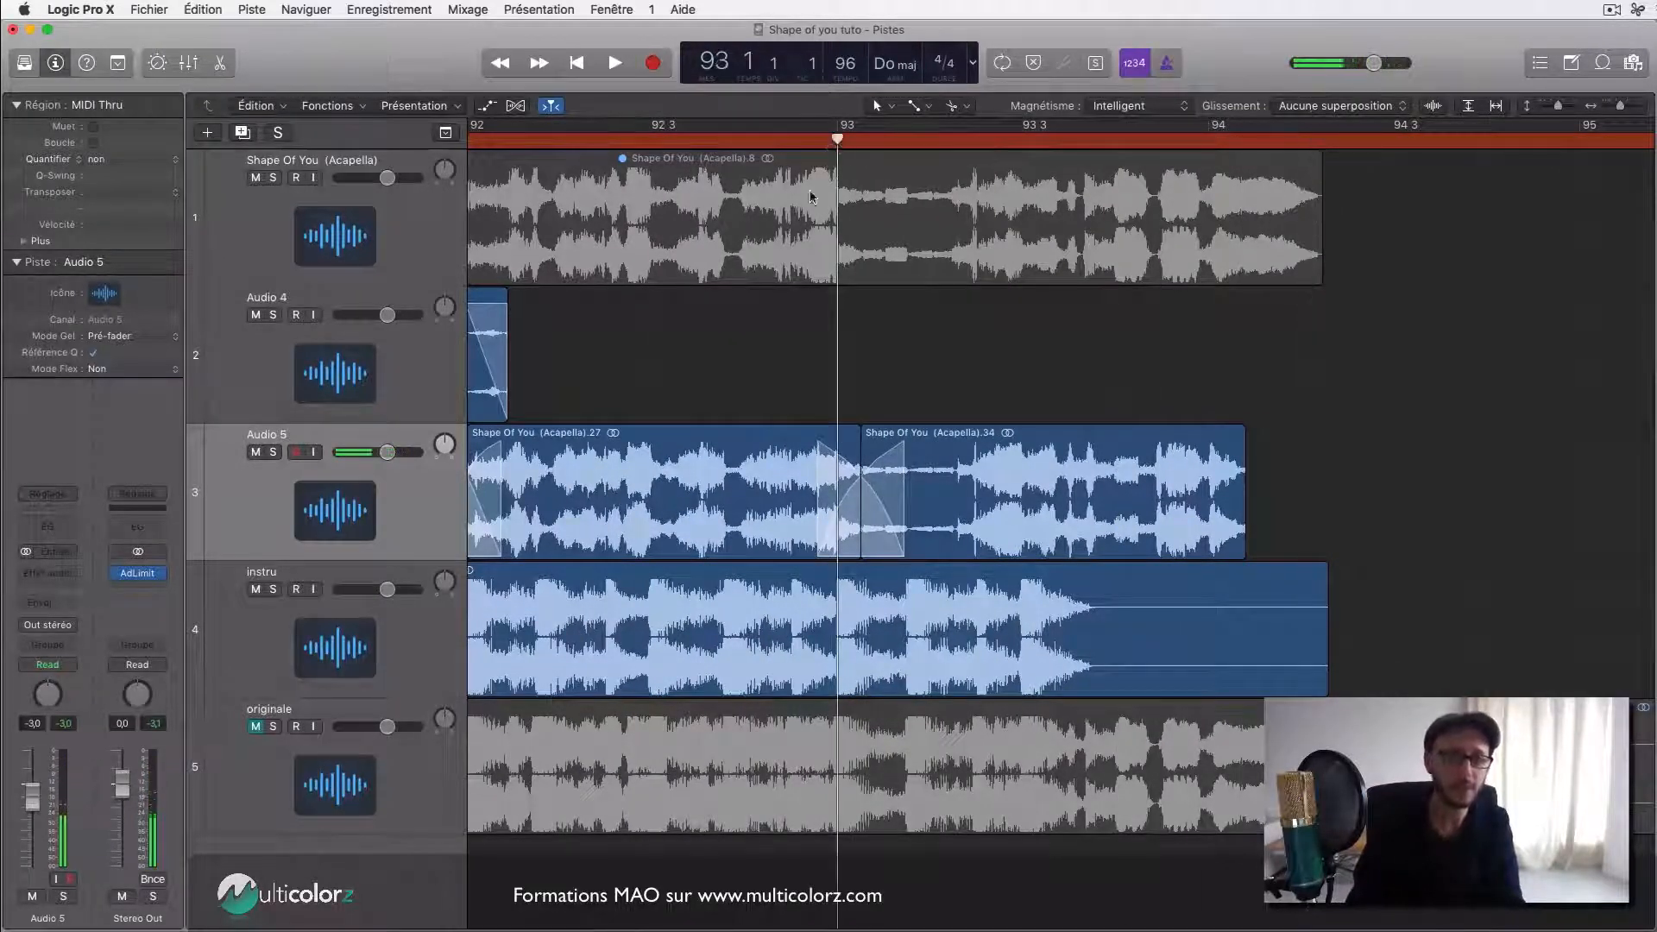
click(255, 725)
click(273, 726)
key(space)
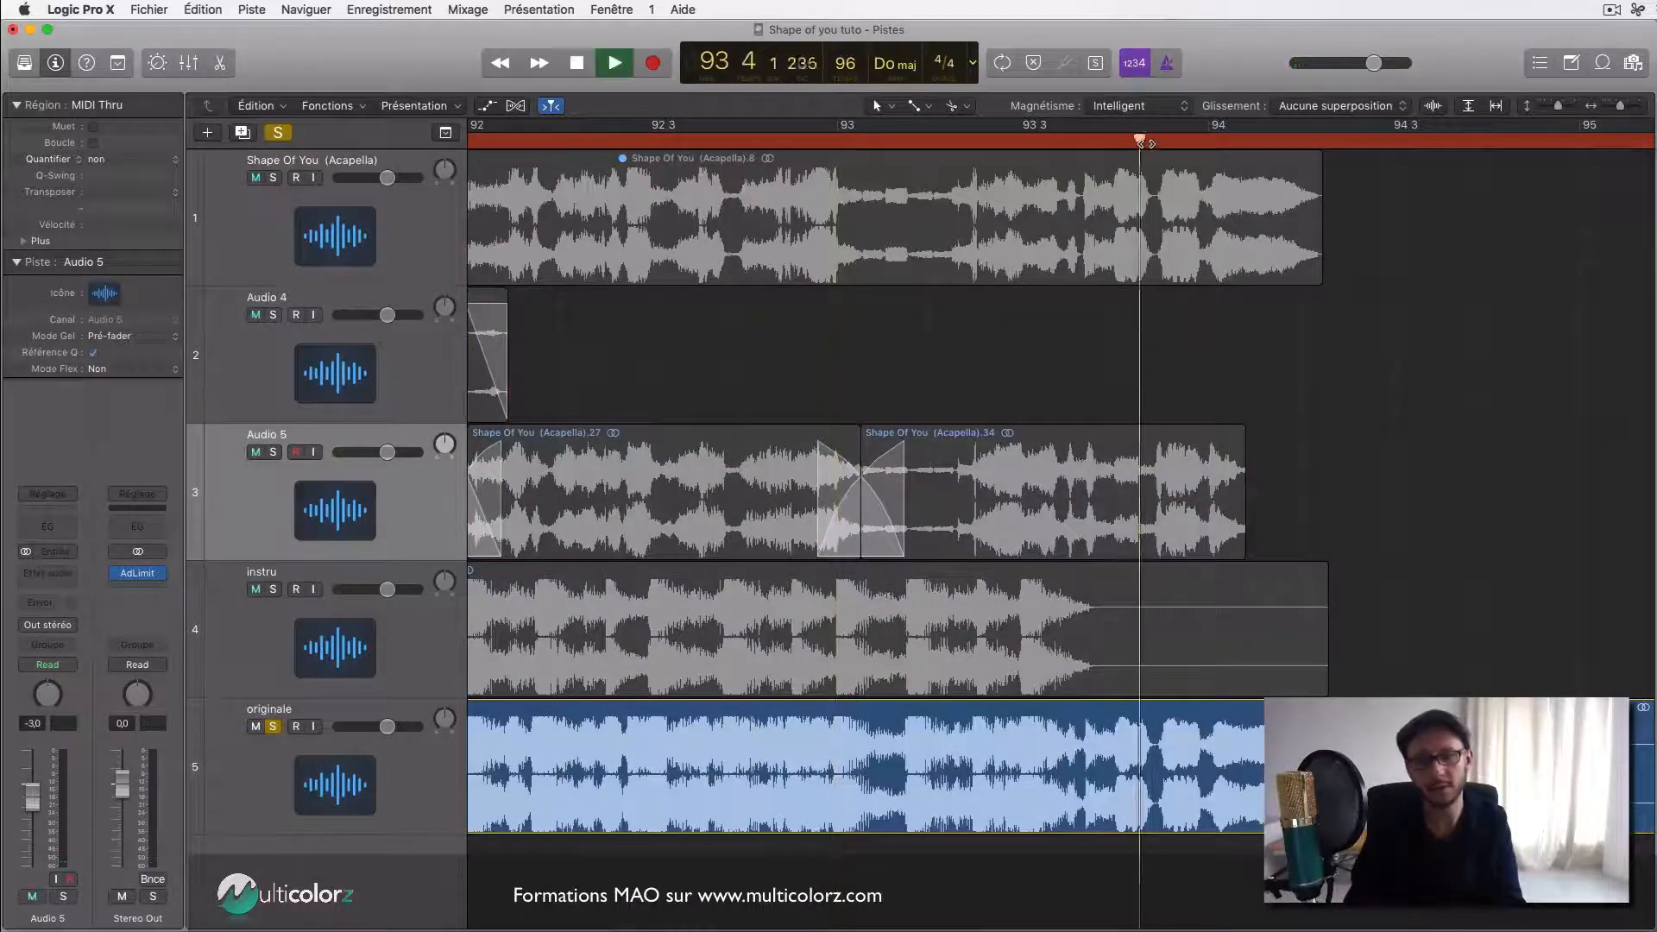
key(space)
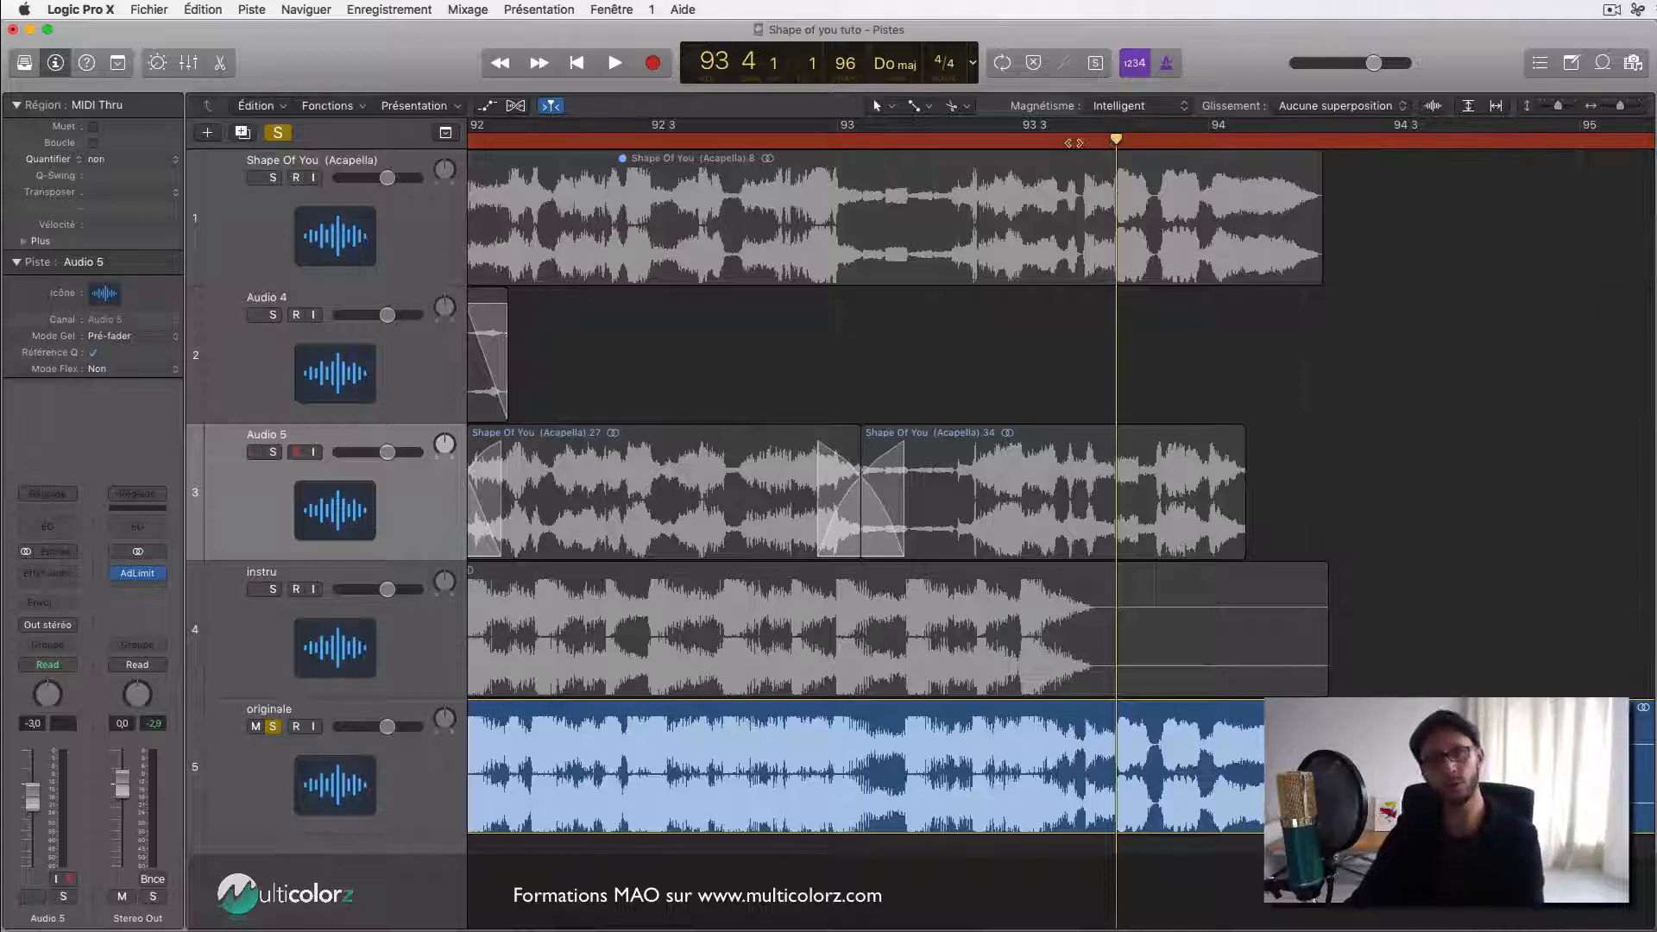
key(space)
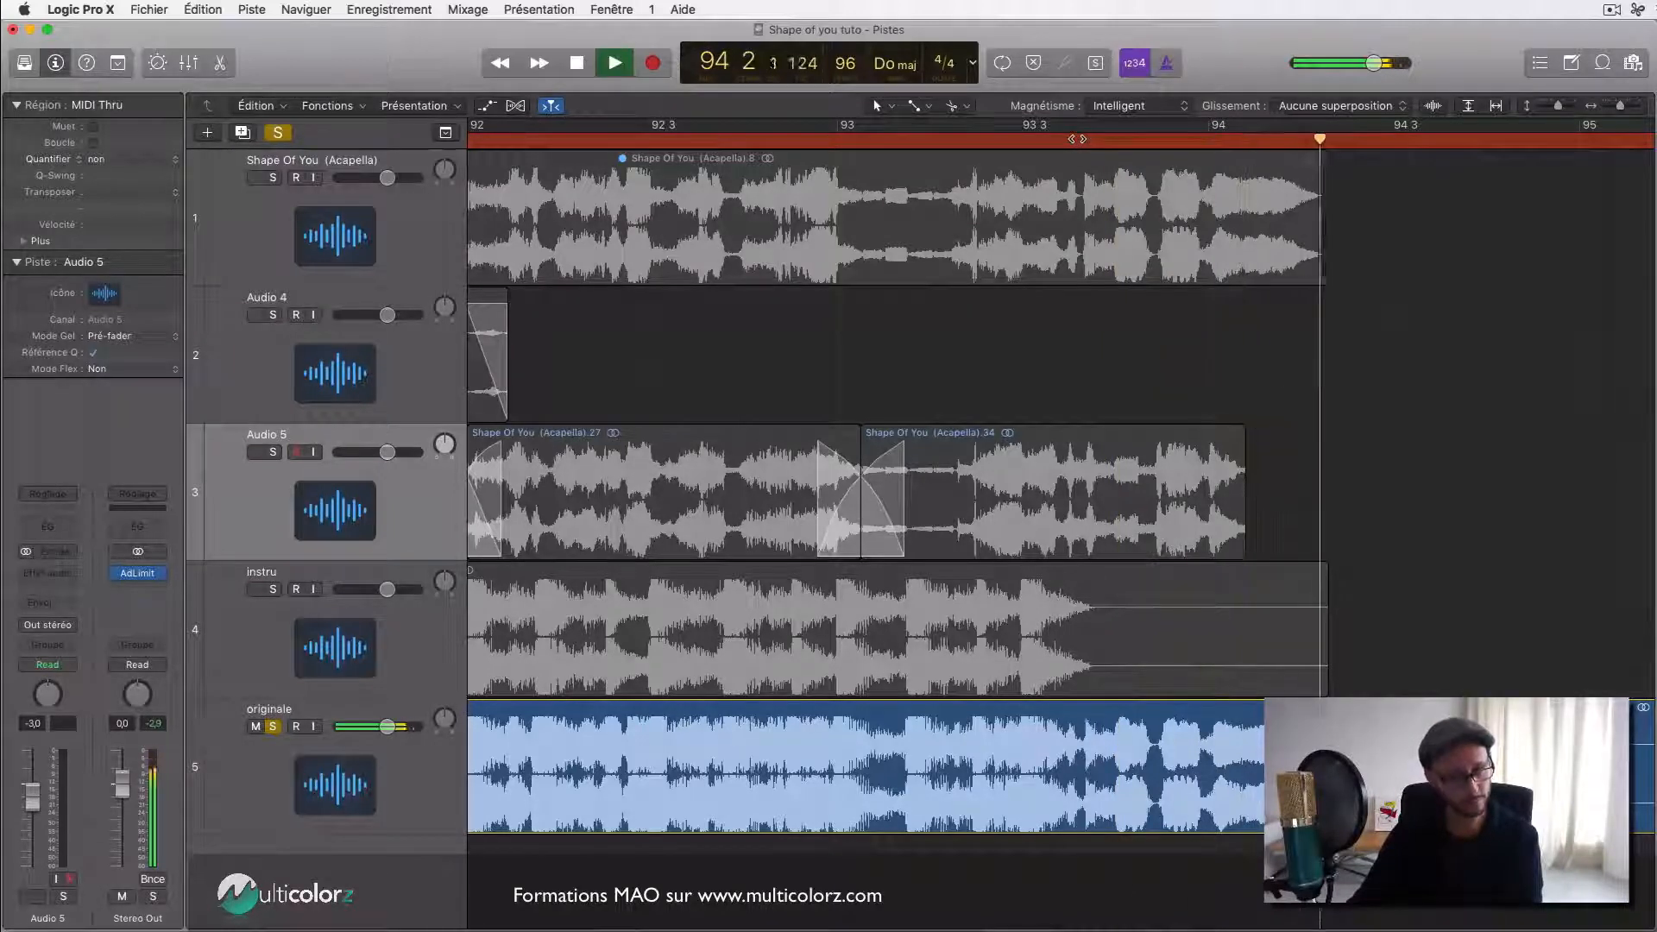
key(space)
click(273, 725)
click(257, 727)
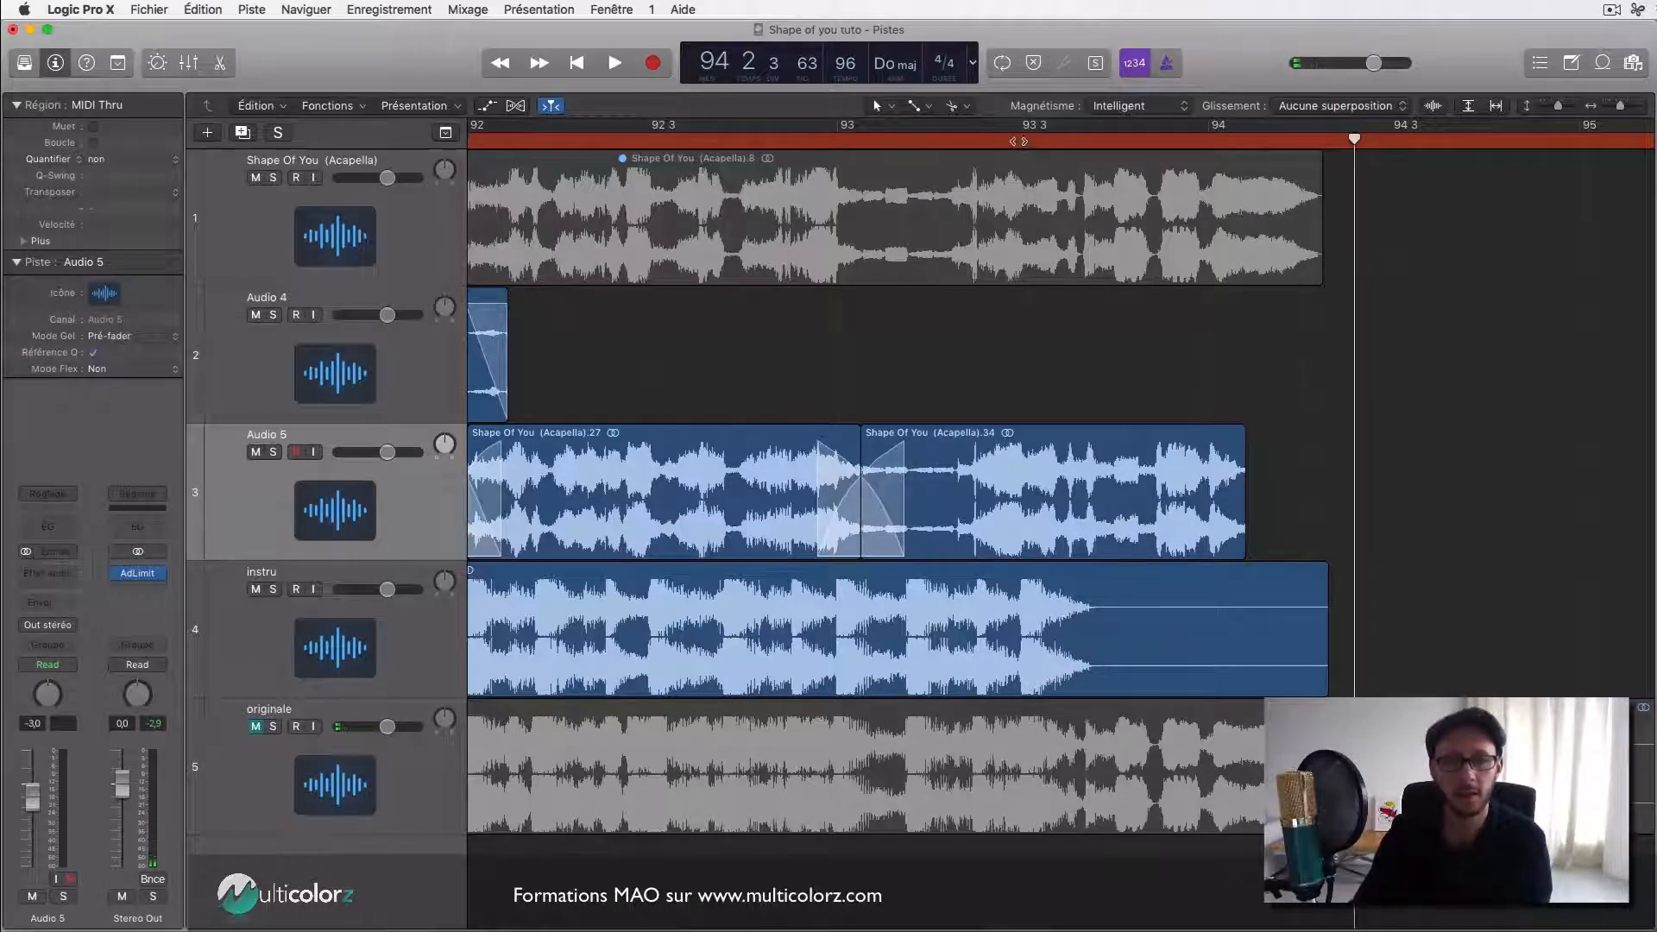
Play back the edited vocal ending with the instrumental from 93 3 to just past bar 94.
click(1018, 141)
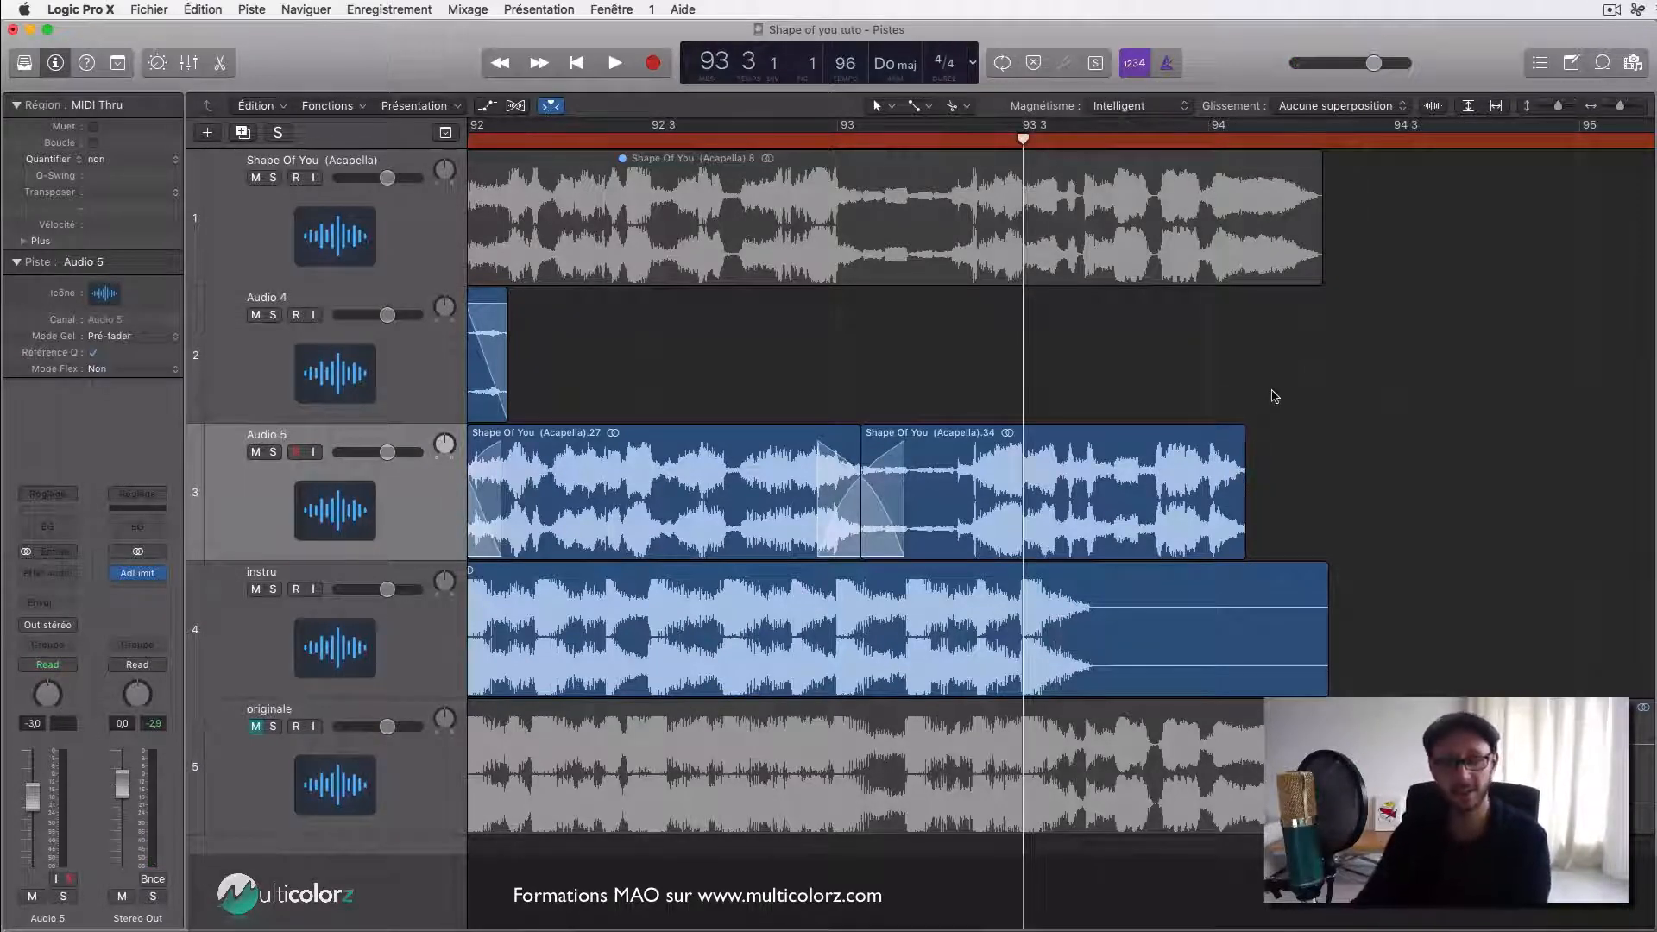
key(space)
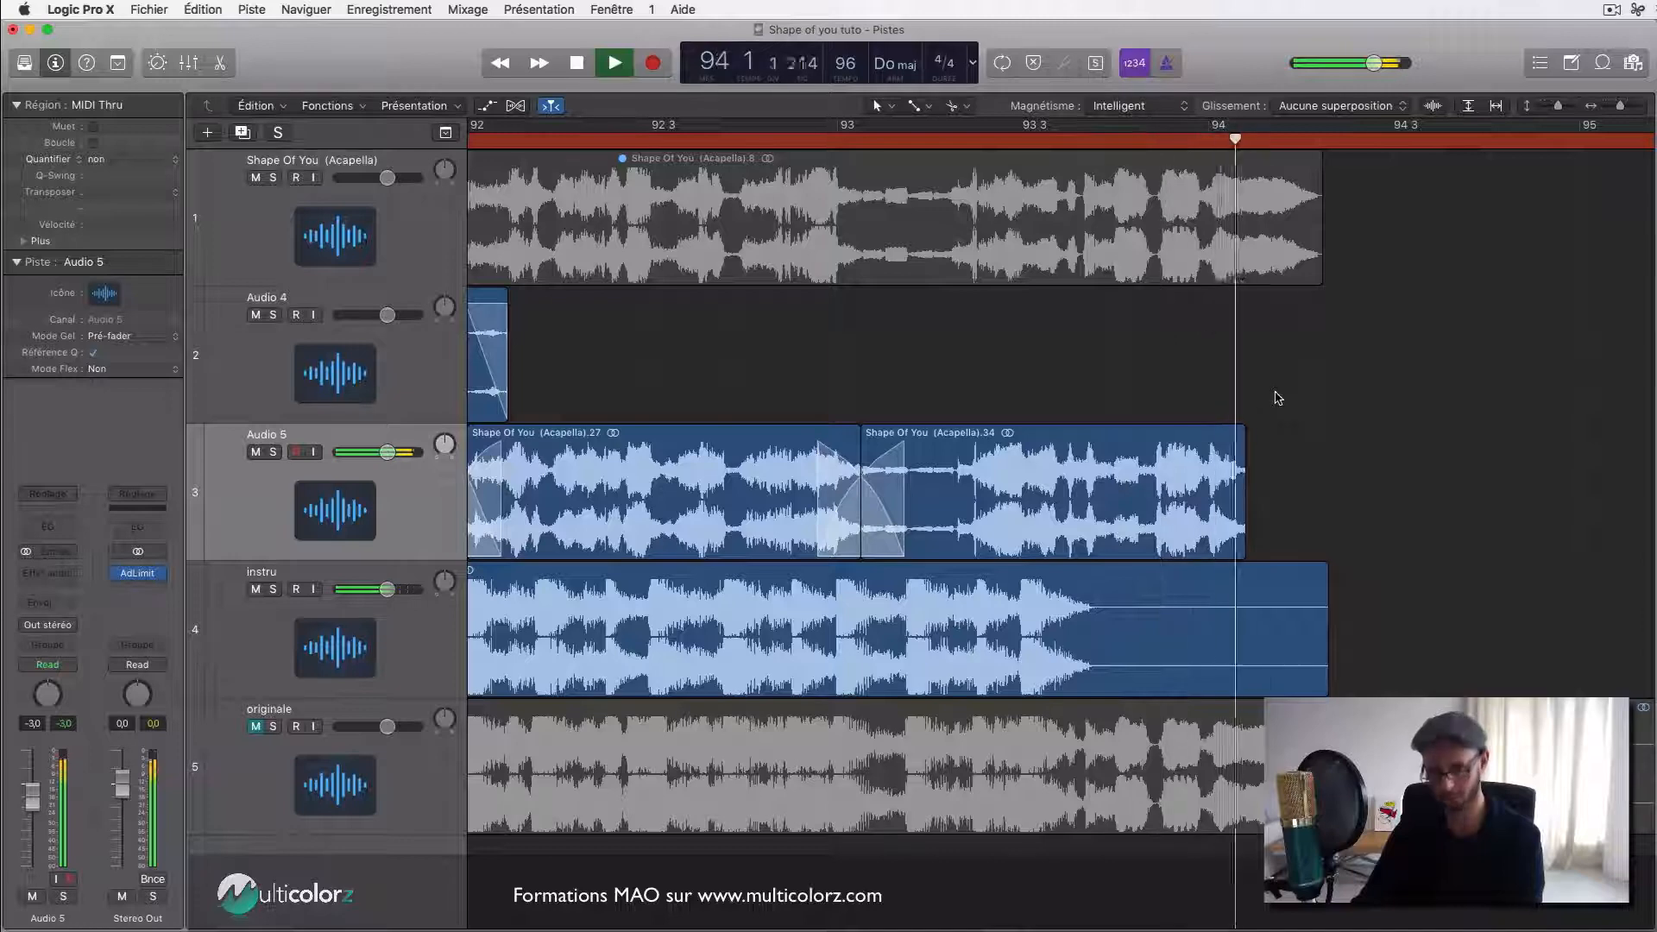
key(space)
Show the Flex controls and enable Flex Time - polyphonique on the Audio 5 track.
click(1213, 141)
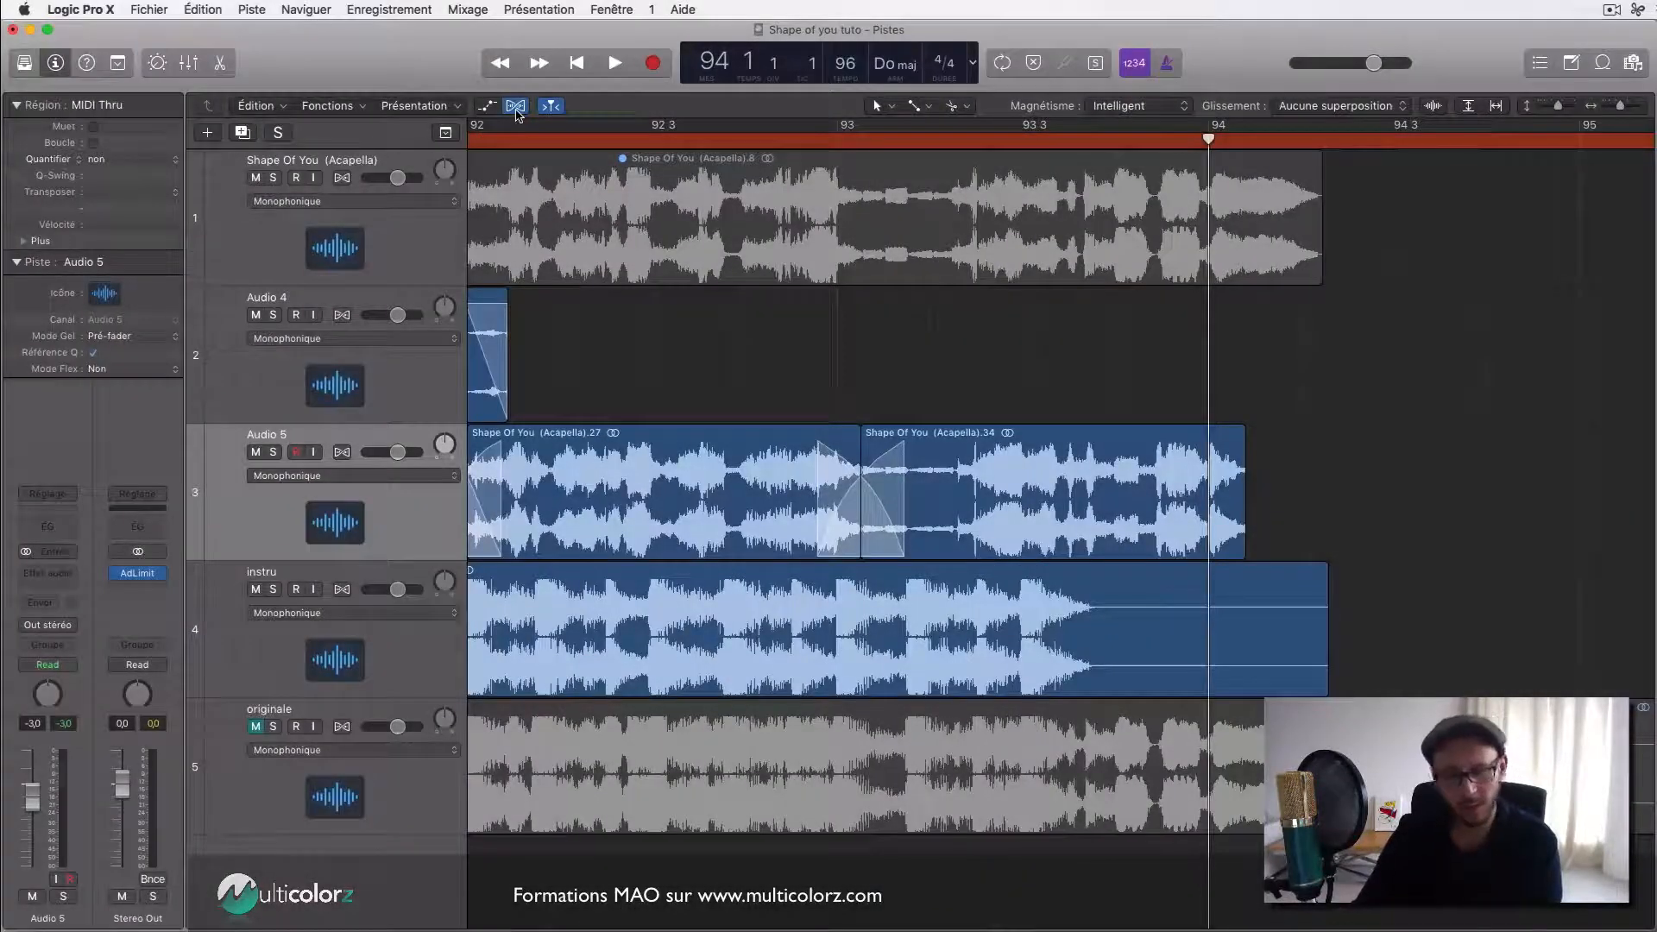
click(427, 503)
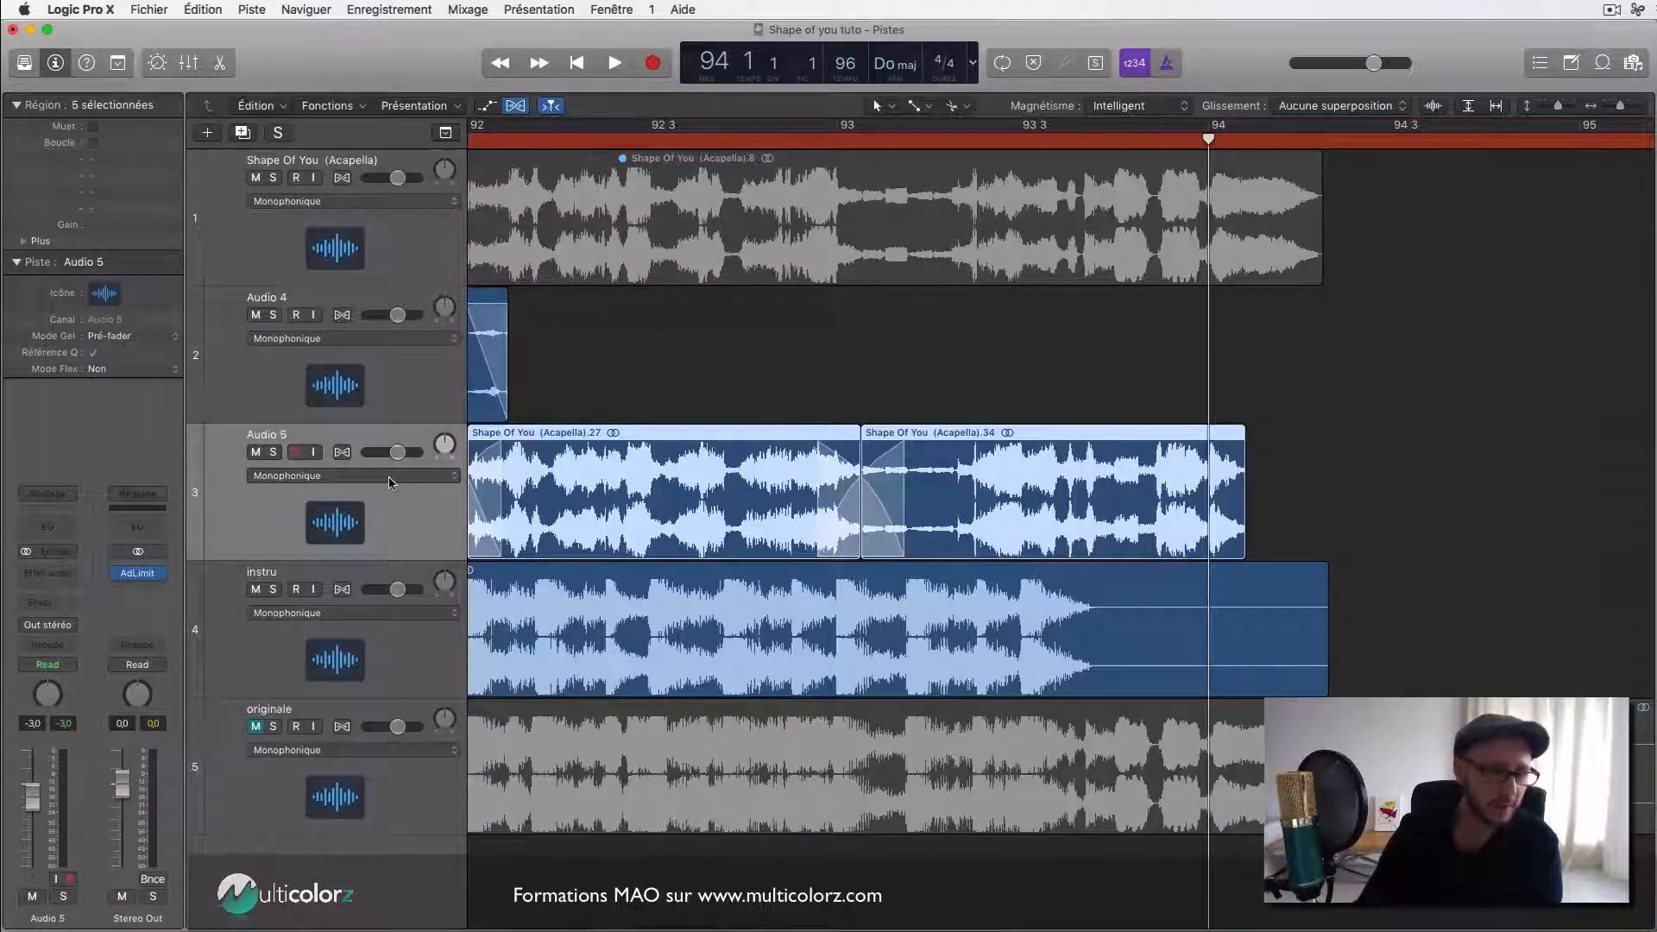
click(391, 482)
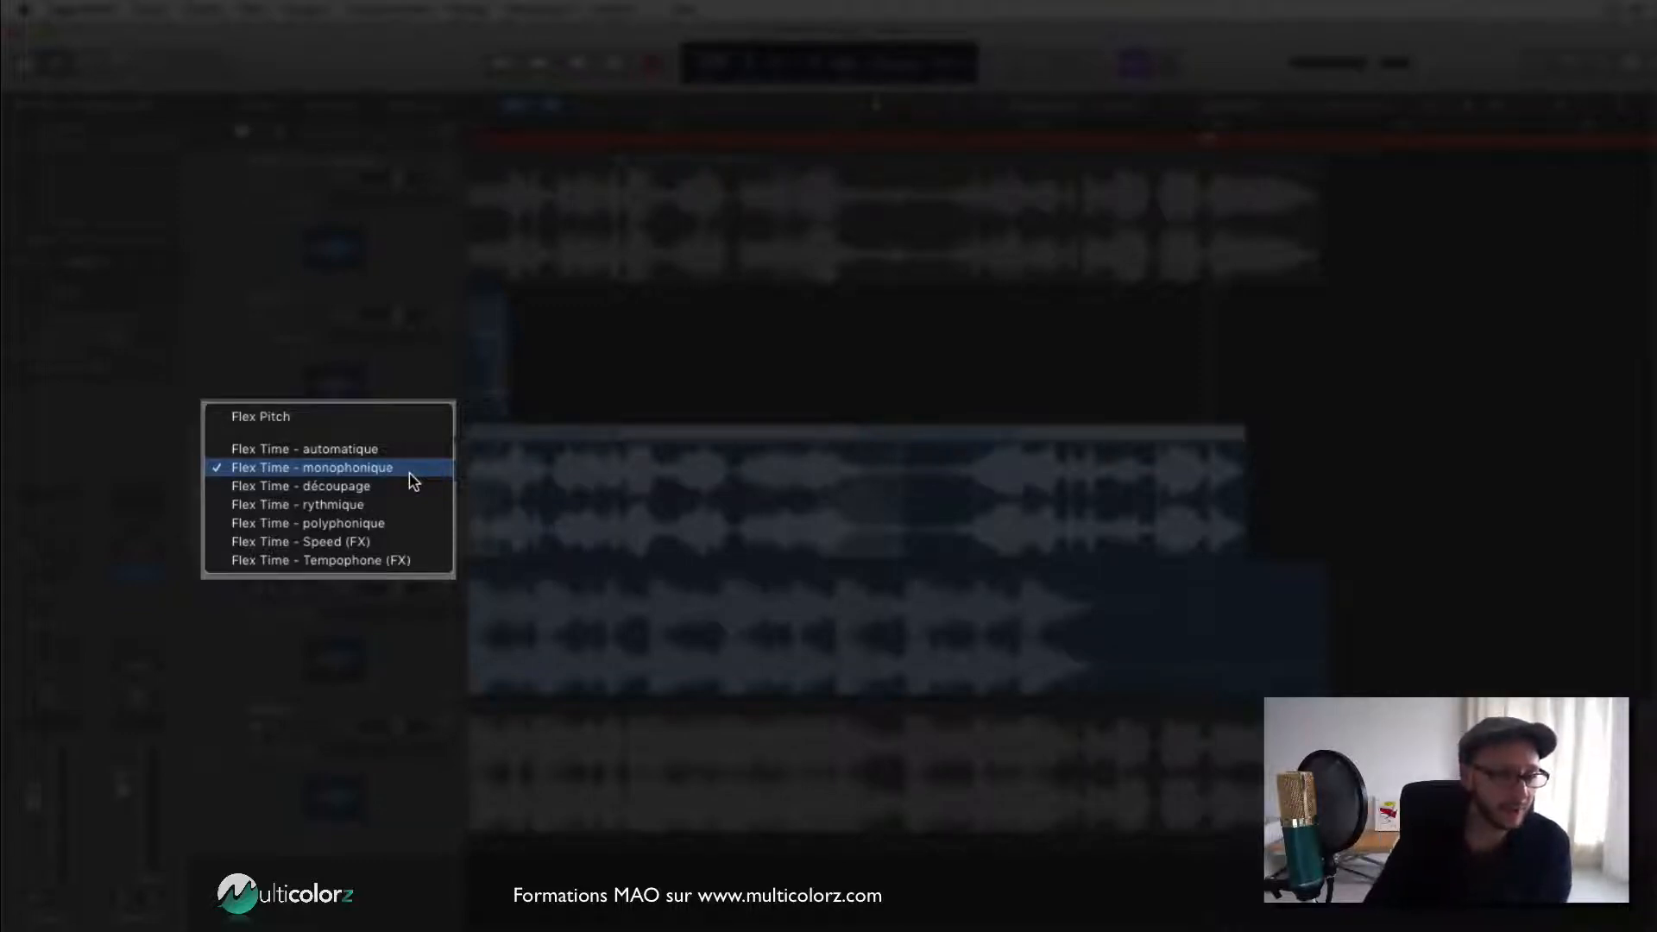
click(404, 525)
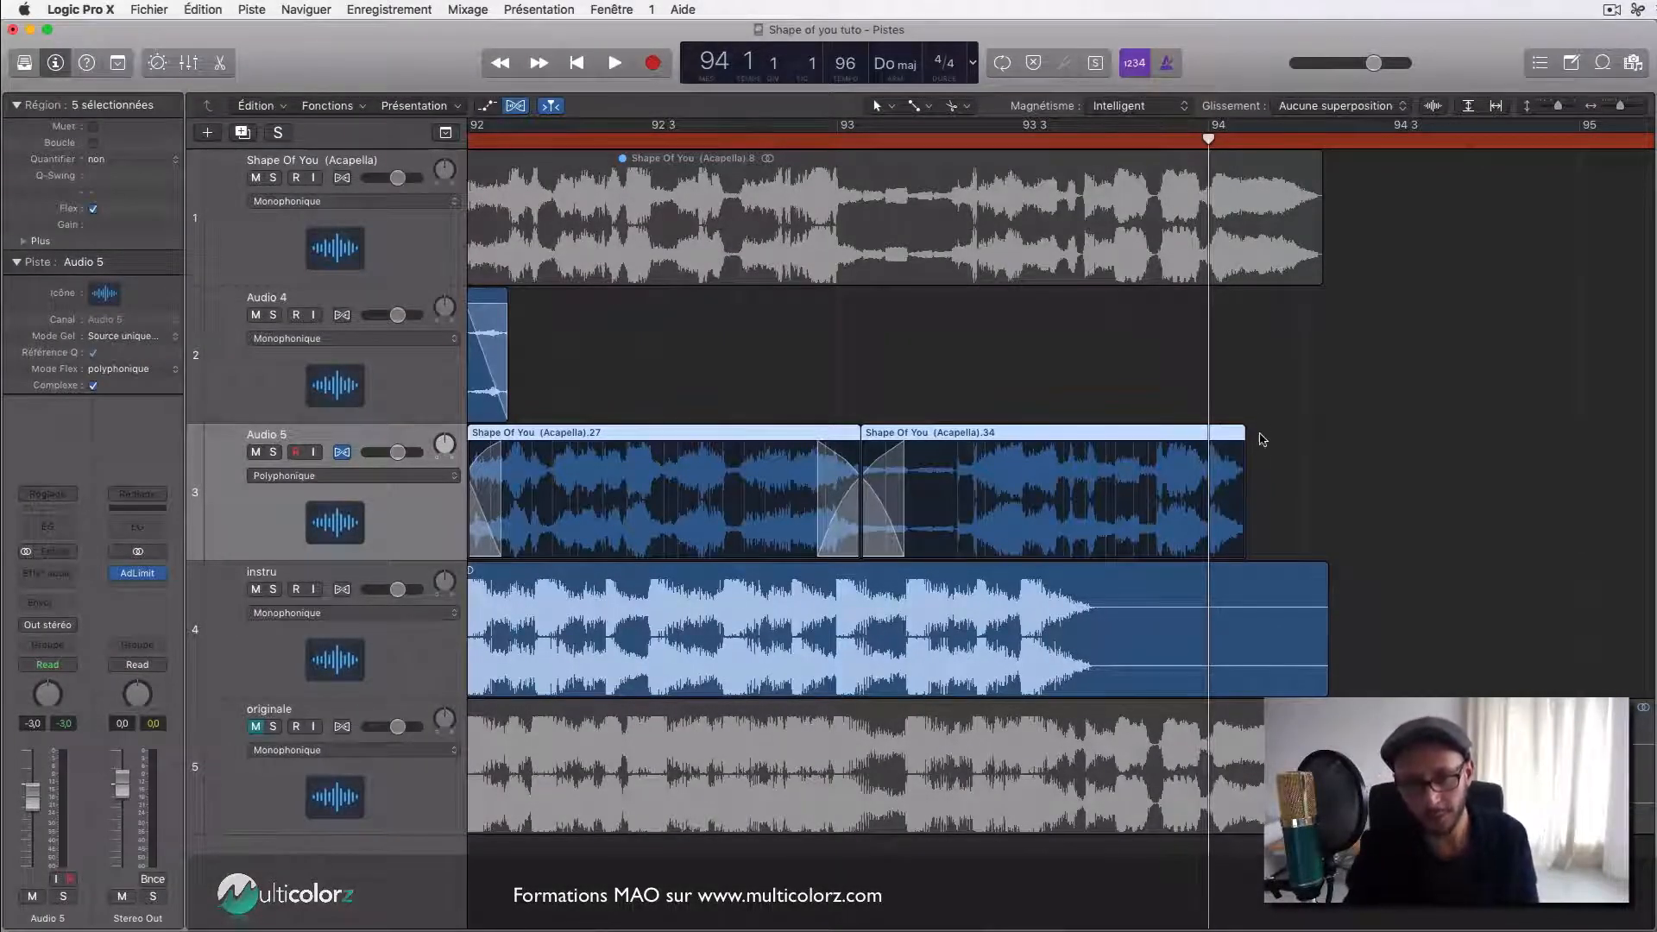
Add a Flex marker exactly at bar 94 on the last Audio 5 region.
key(super+Right)
key(super+Right)
key(super+Right)
key(super+Right)
key(super+Right)
key(super+Right)
key(super+Right)
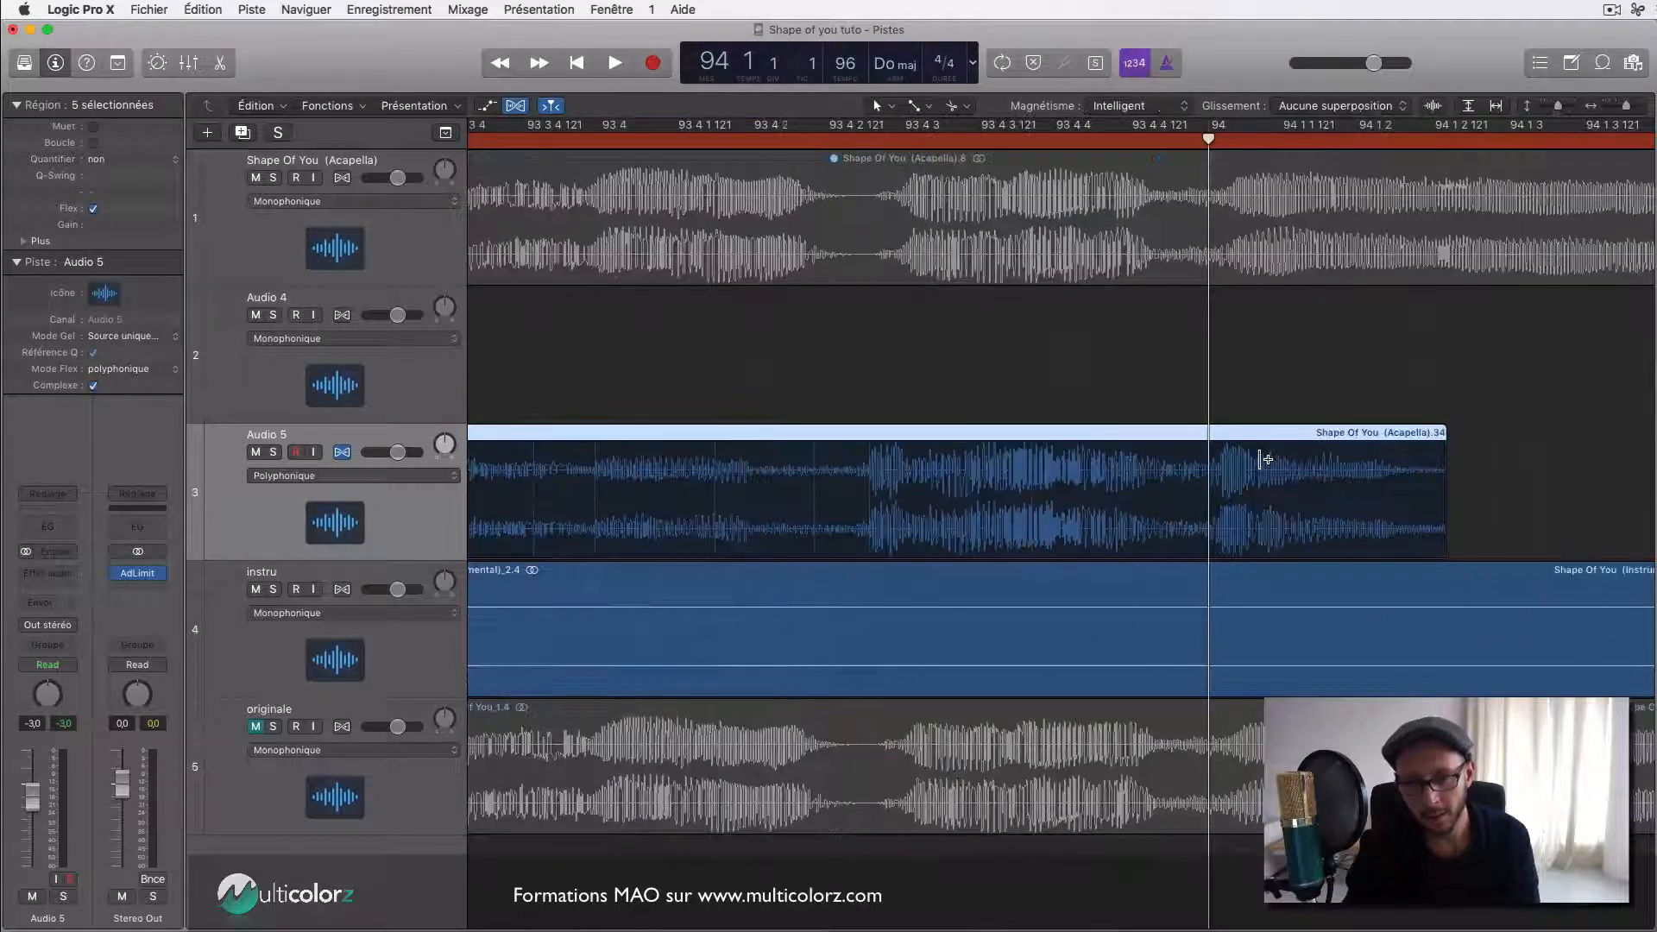
key(super+Right)
key(super+Right)
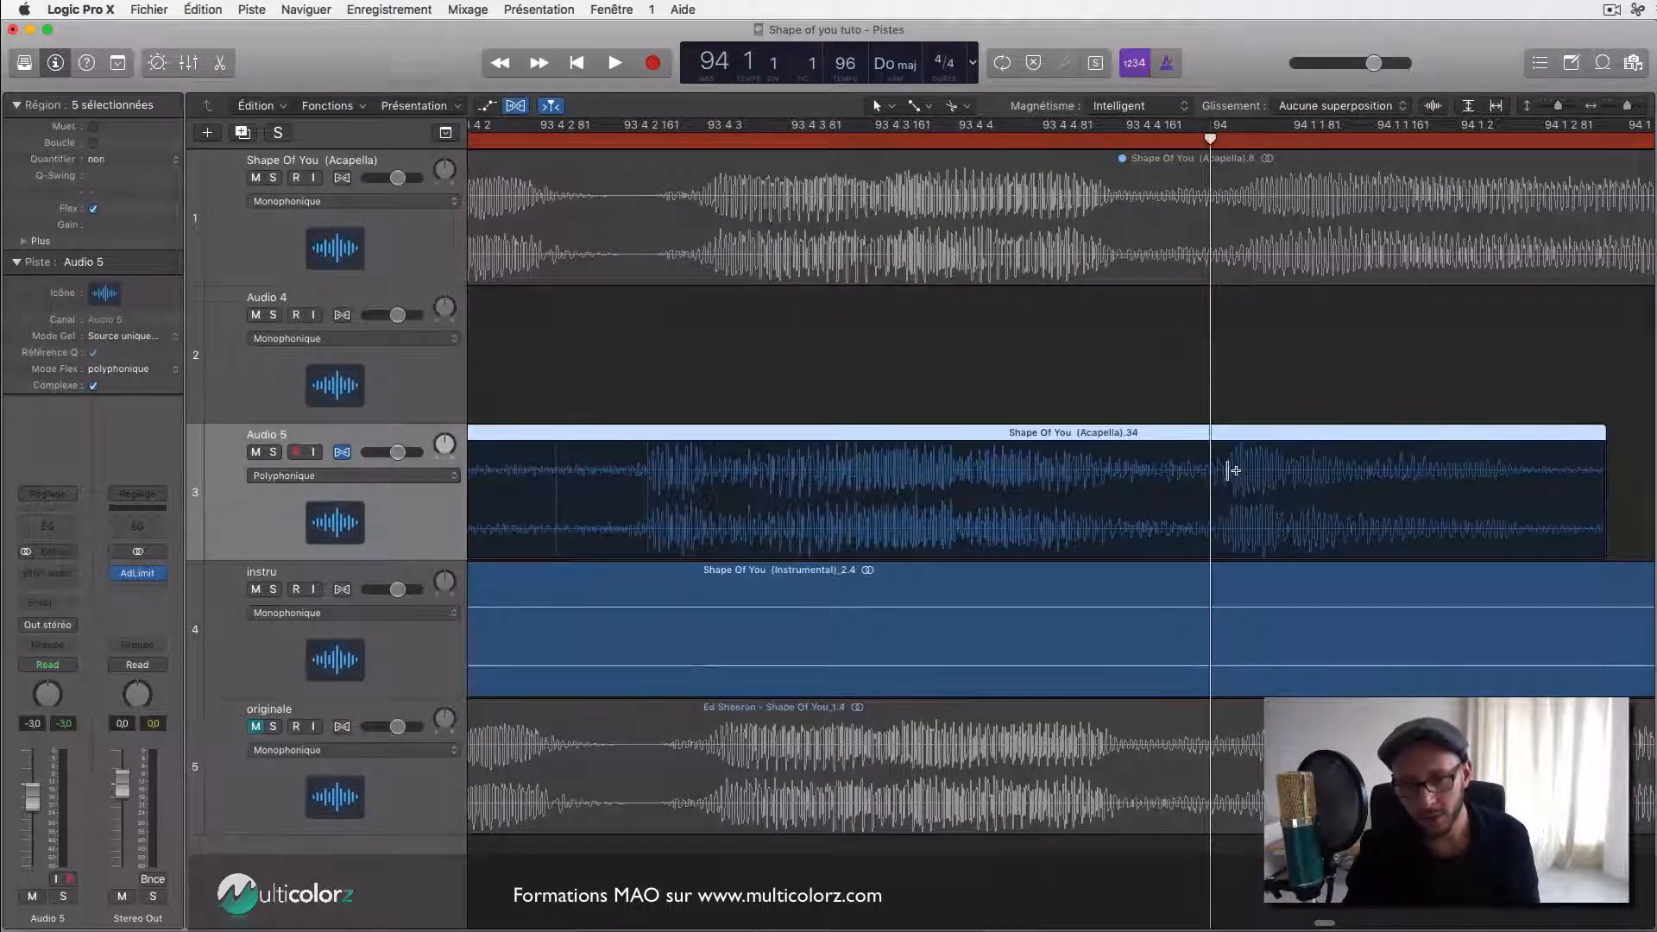
click(1212, 450)
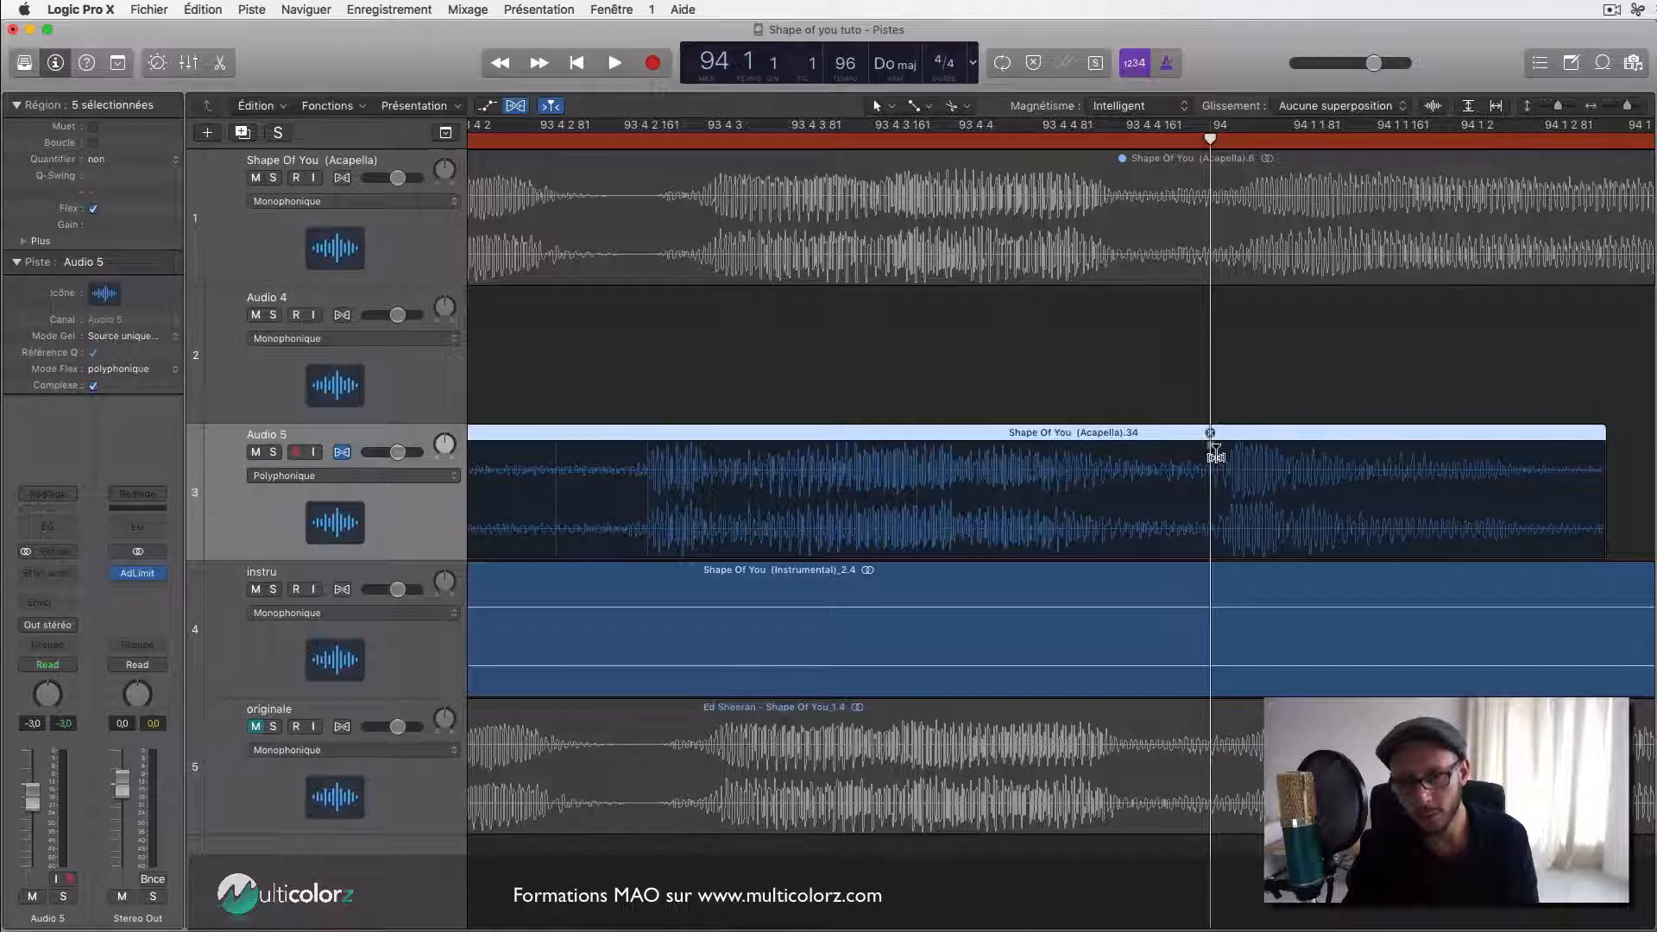
Extend the end of the last Audio 5 region to 94 2.
key(super+Left)
key(super+Left)
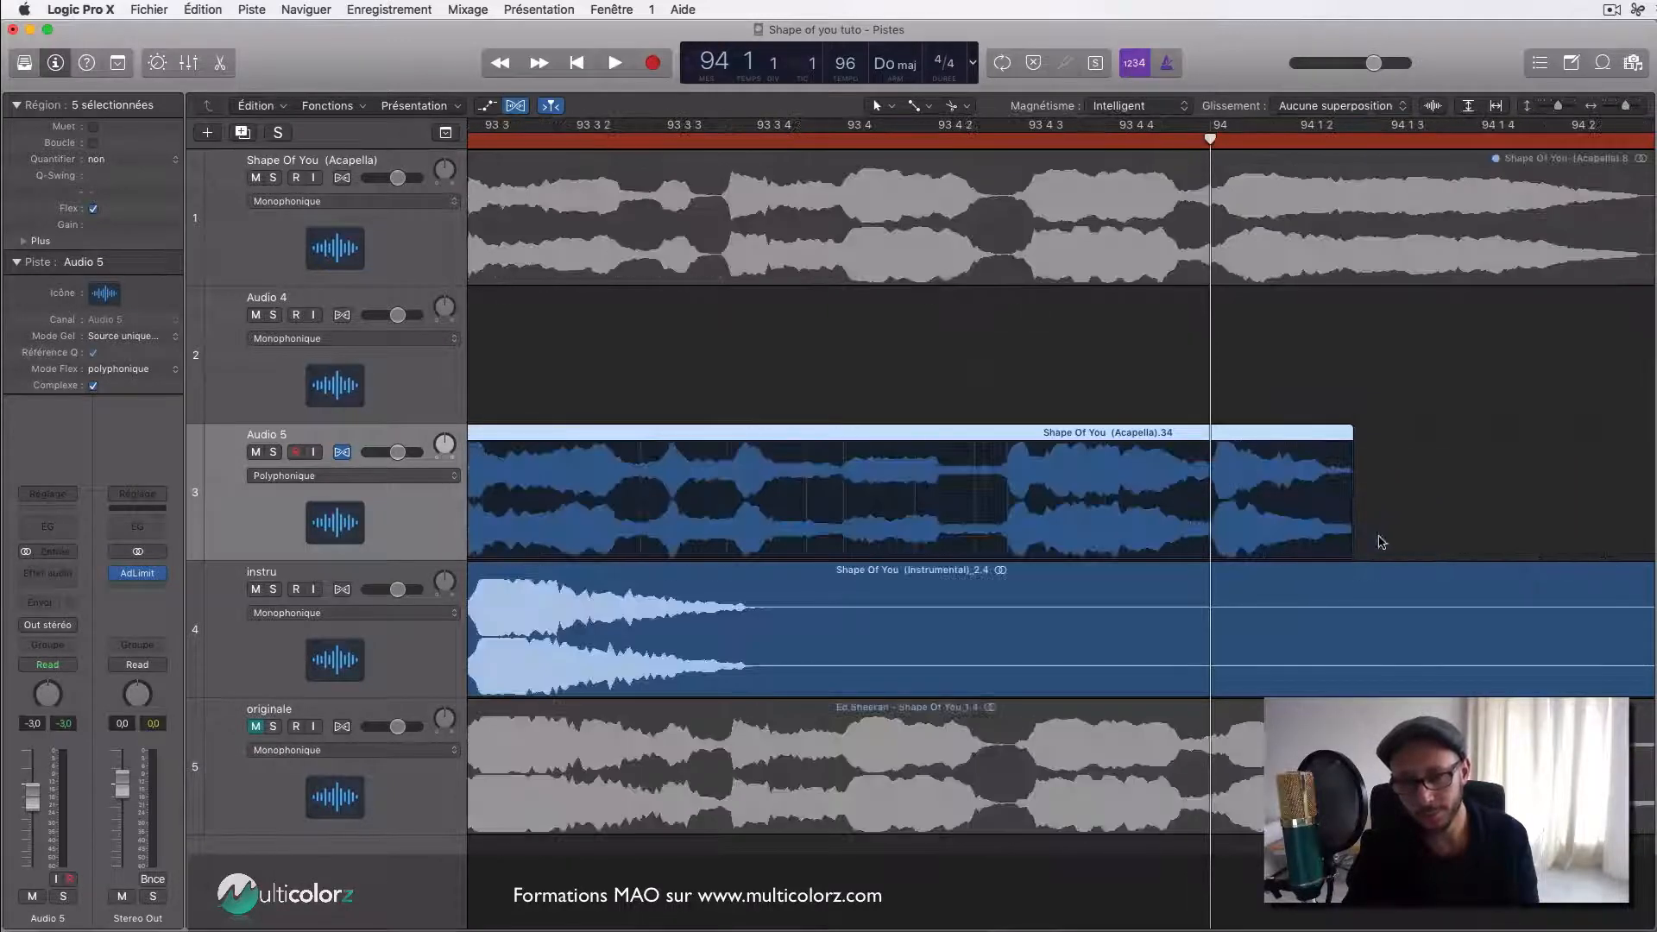
drag(1351, 523, 1570, 509)
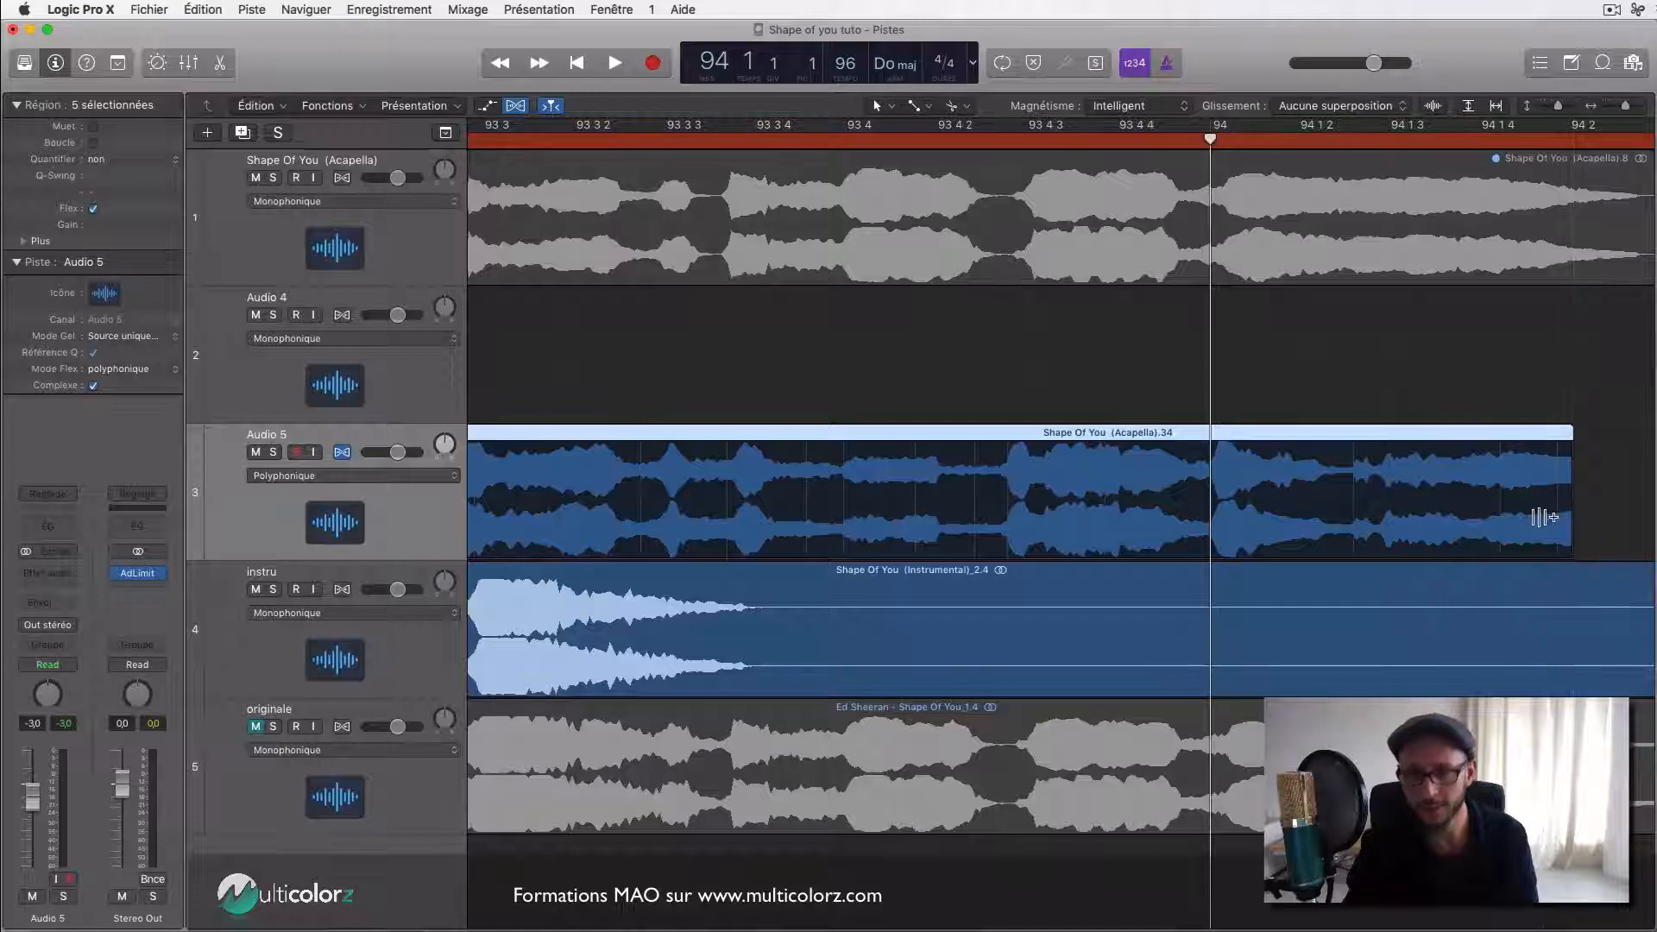
Add a Flex marker between 94 1 2 and 94 1 3 on Audio 5 and stretch the final note to just before 94 1 4.
key(super+Right)
key(super+Right)
key(super+Left)
key(super+Left)
key(super+Left)
scroll(1497, 530, right, 3)
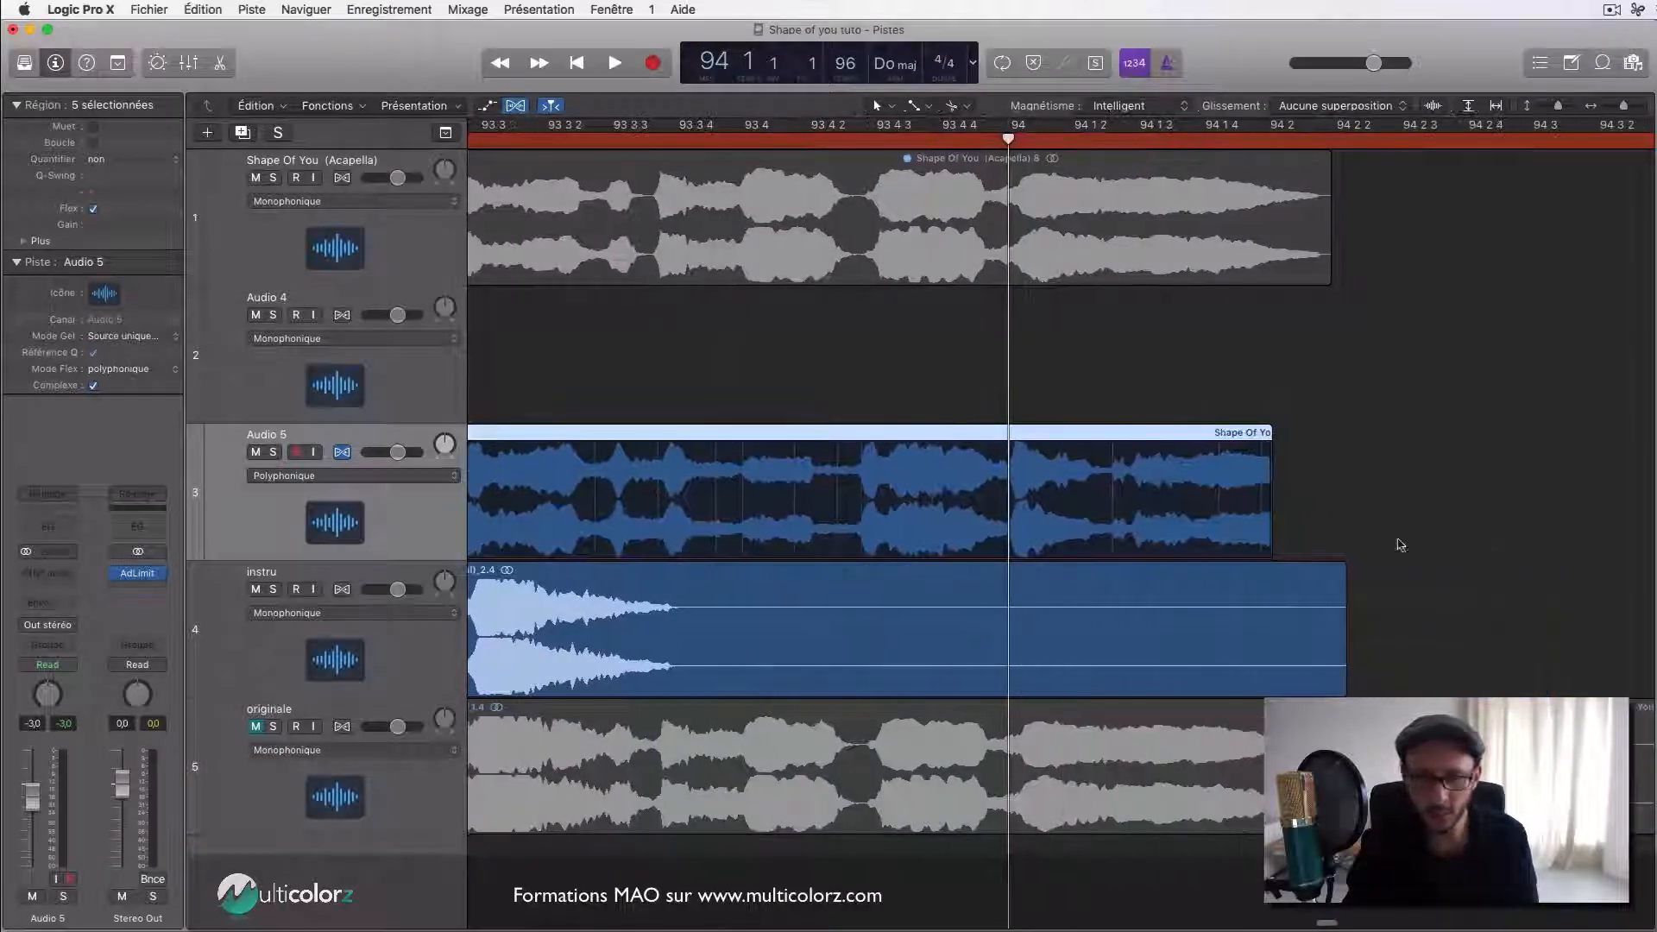
click(1113, 455)
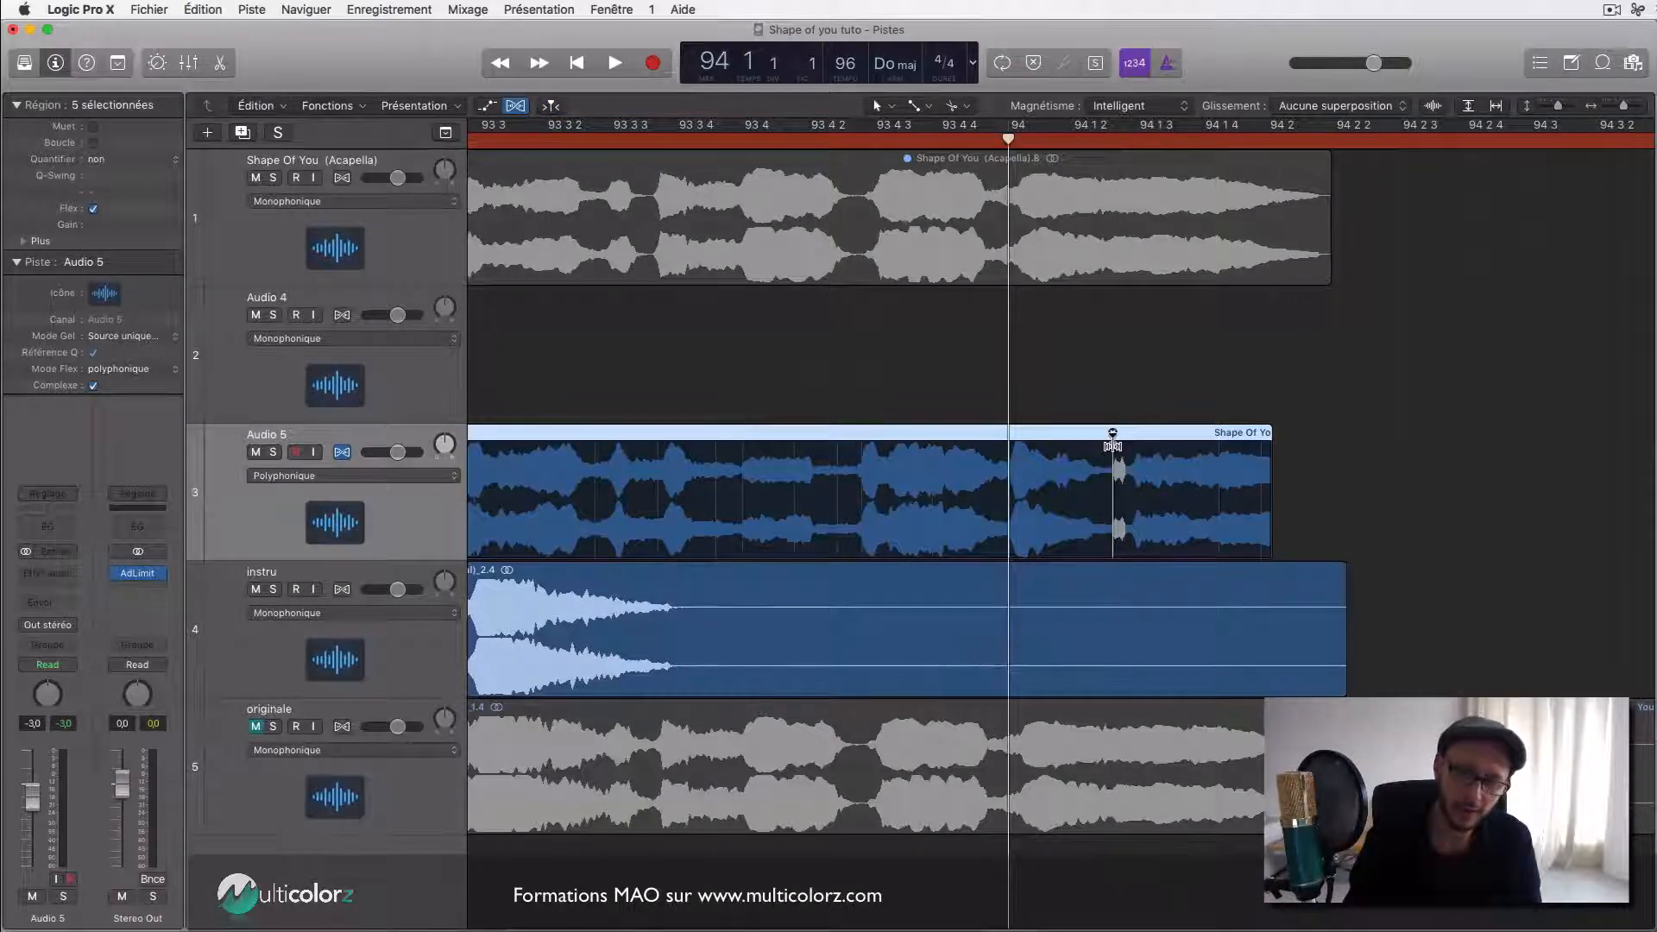
drag(1113, 444, 1195, 444)
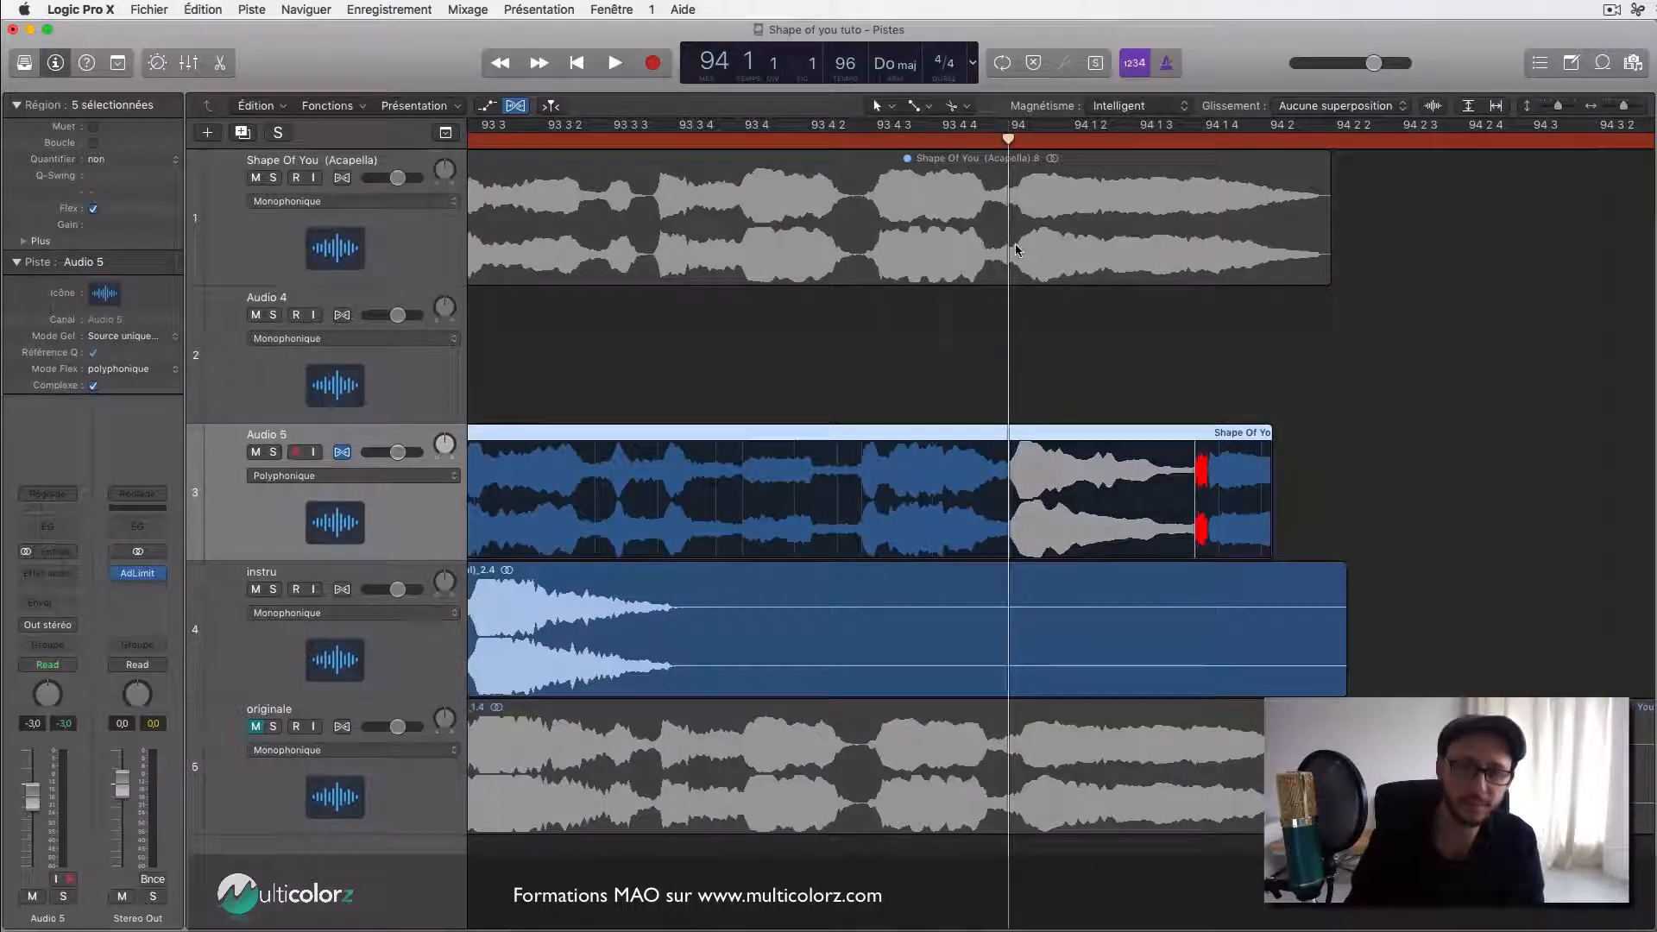
Solo the Audio 5 track and play back its stretched ending from about 93 4 3 to 94 2.
click(900, 154)
click(271, 452)
key(space)
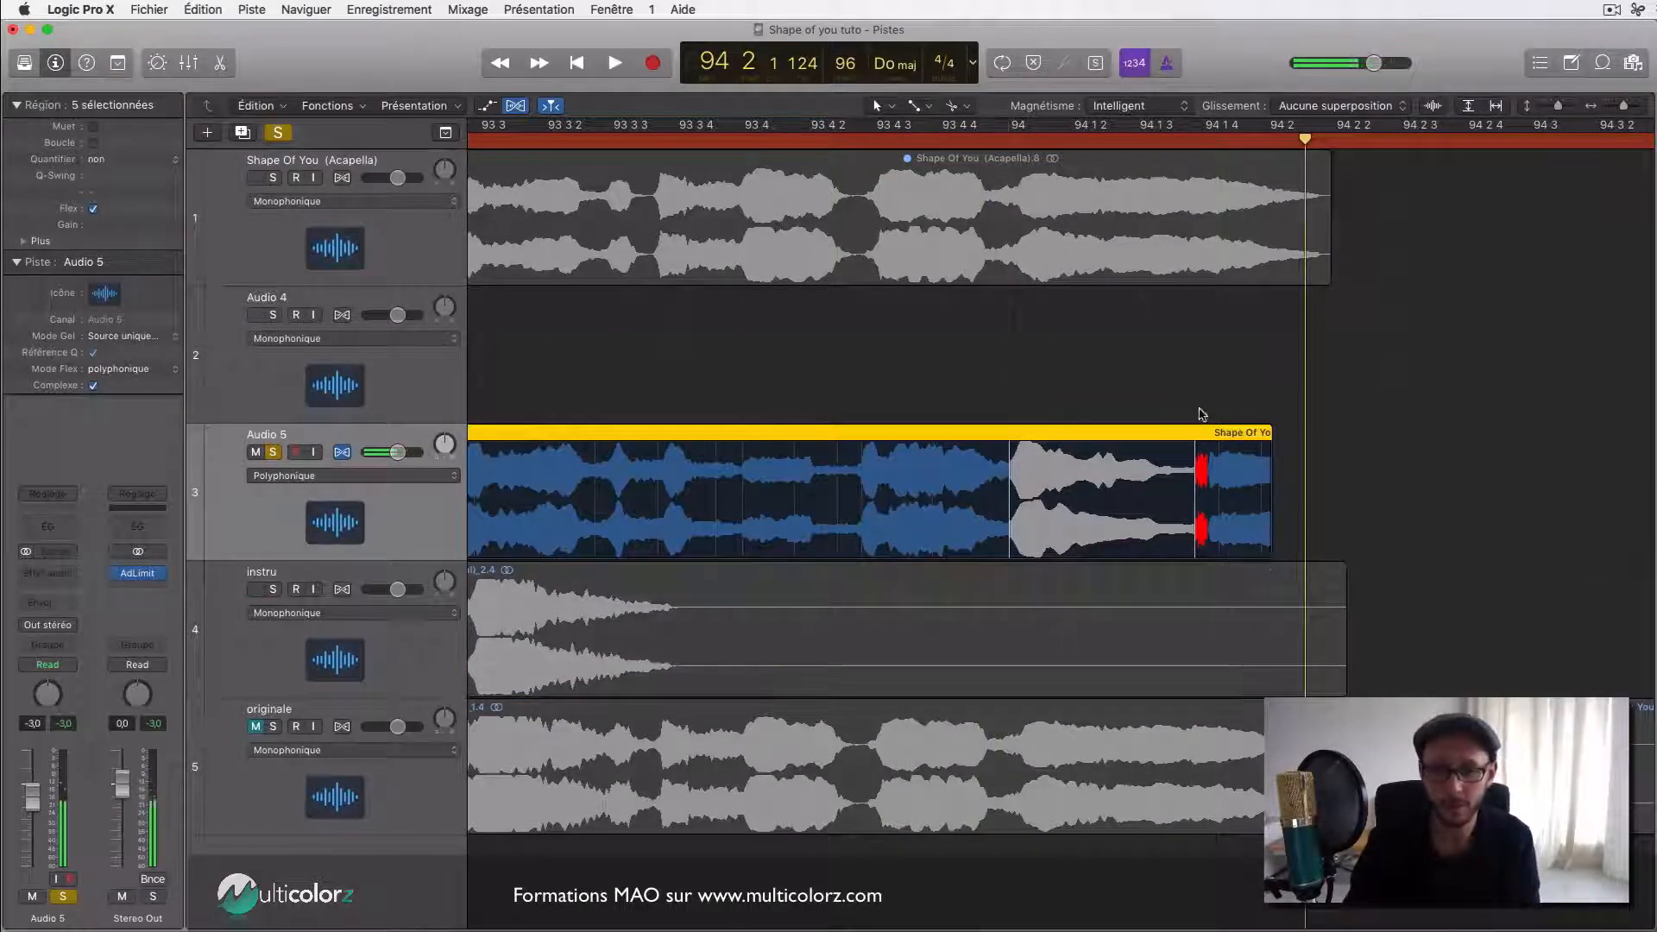
Hide the Flex controls, cut away the Audio 5 remainder after the stretched note, and add a fade-out to the region's end.
click(515, 105)
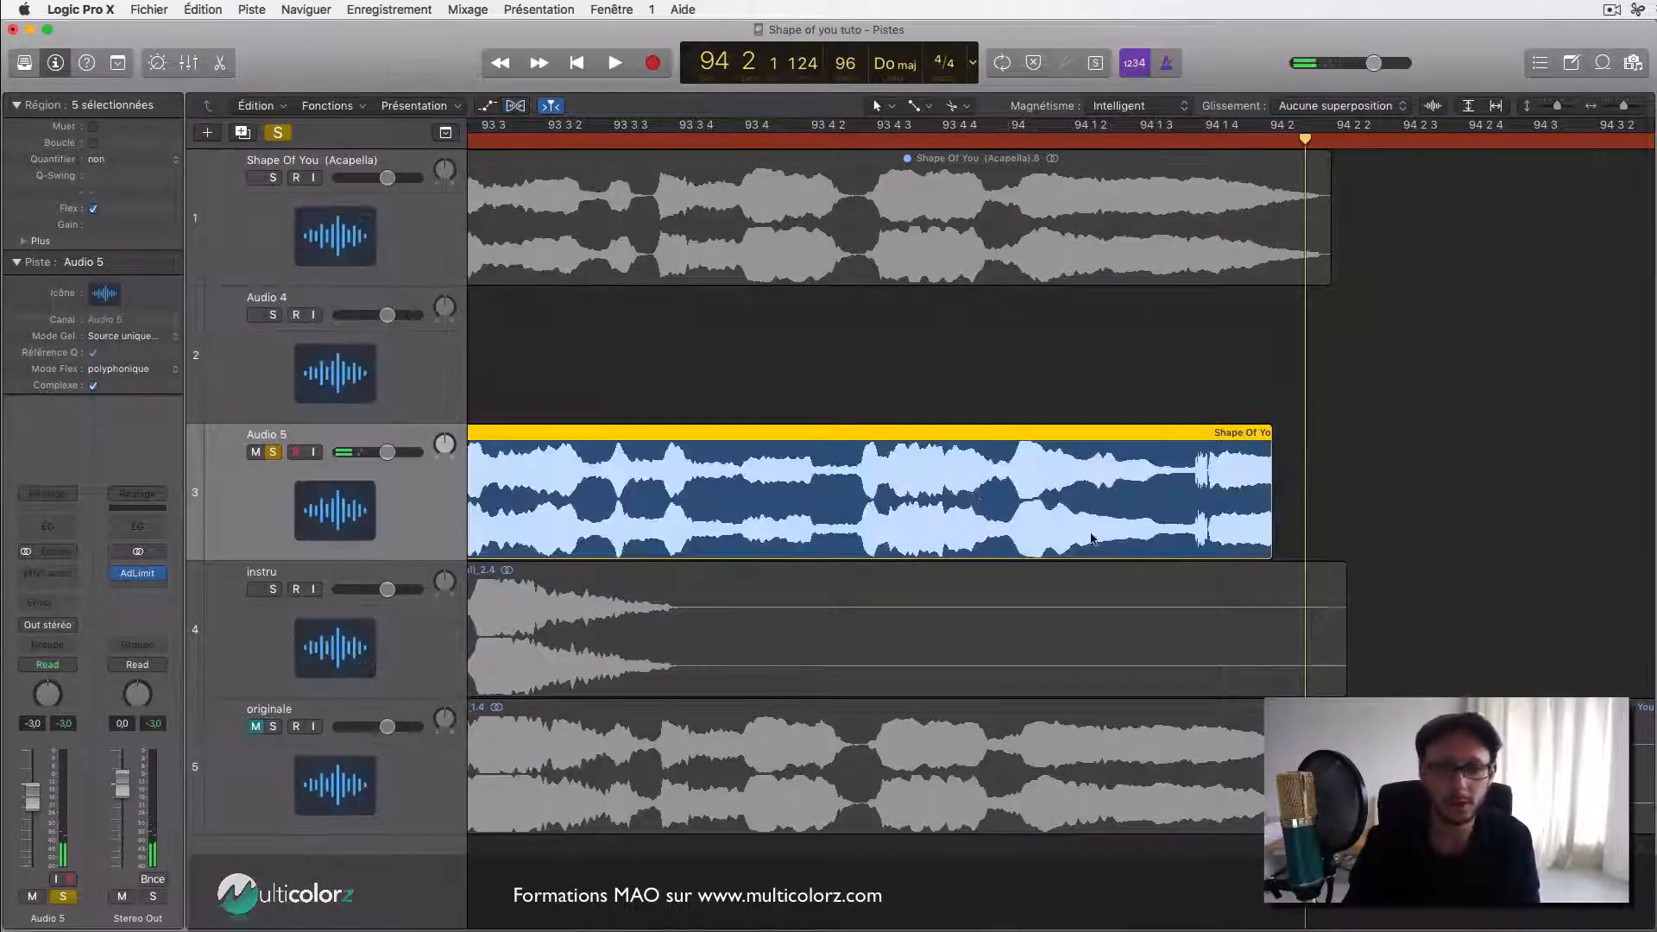
click(1195, 473)
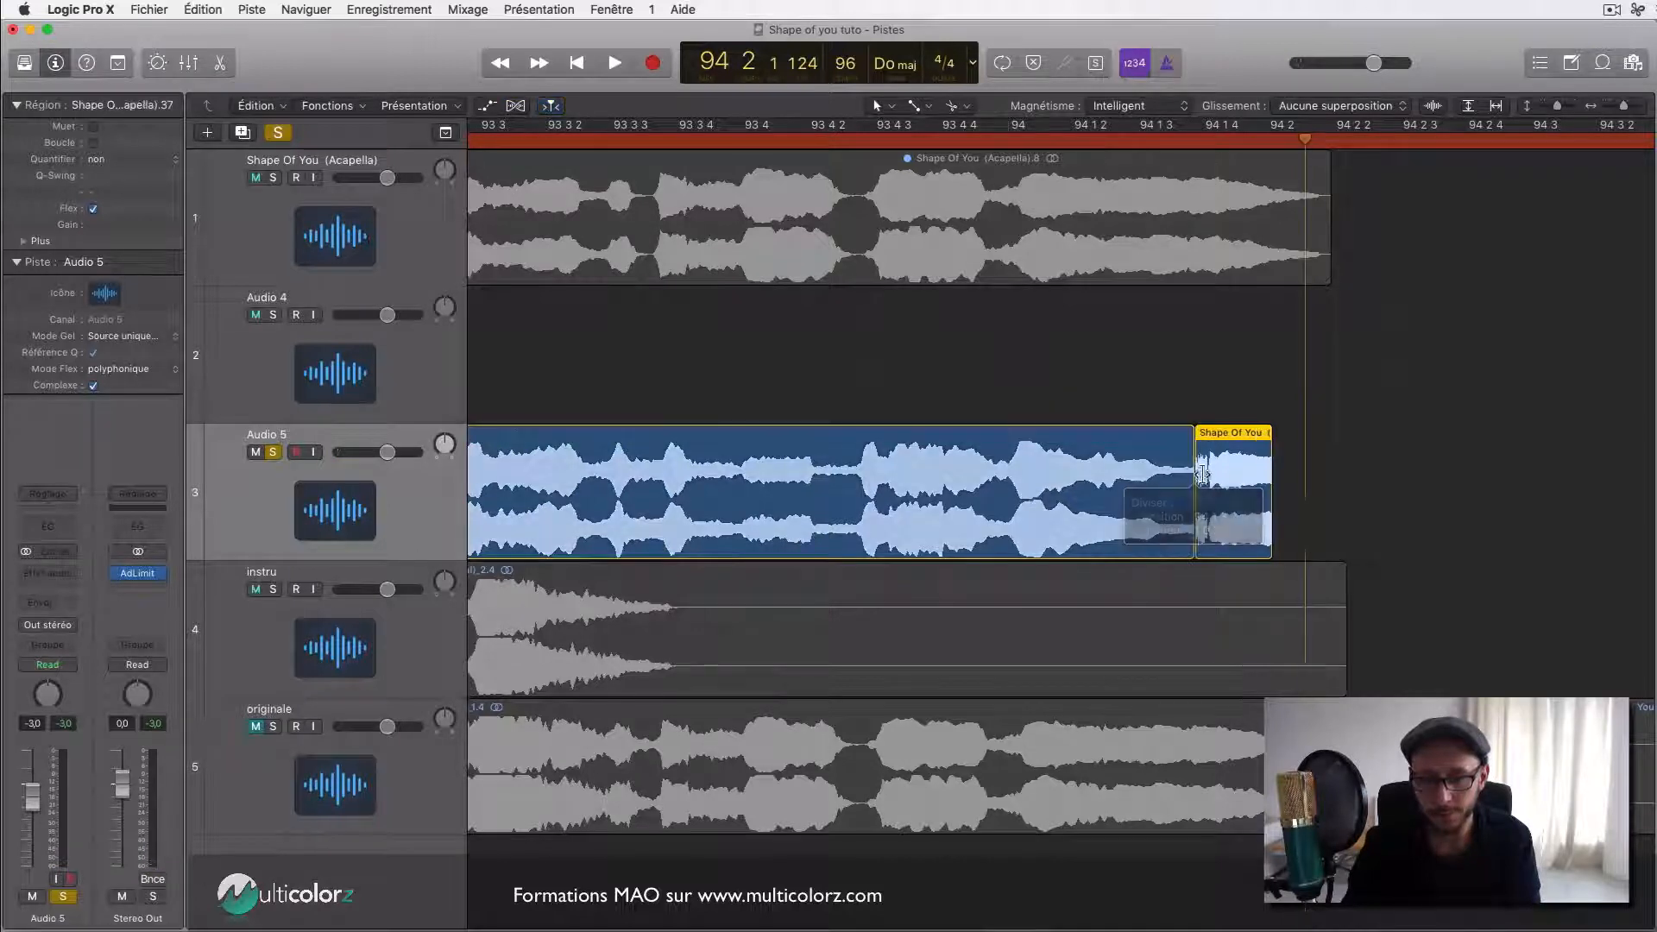
key(Delete)
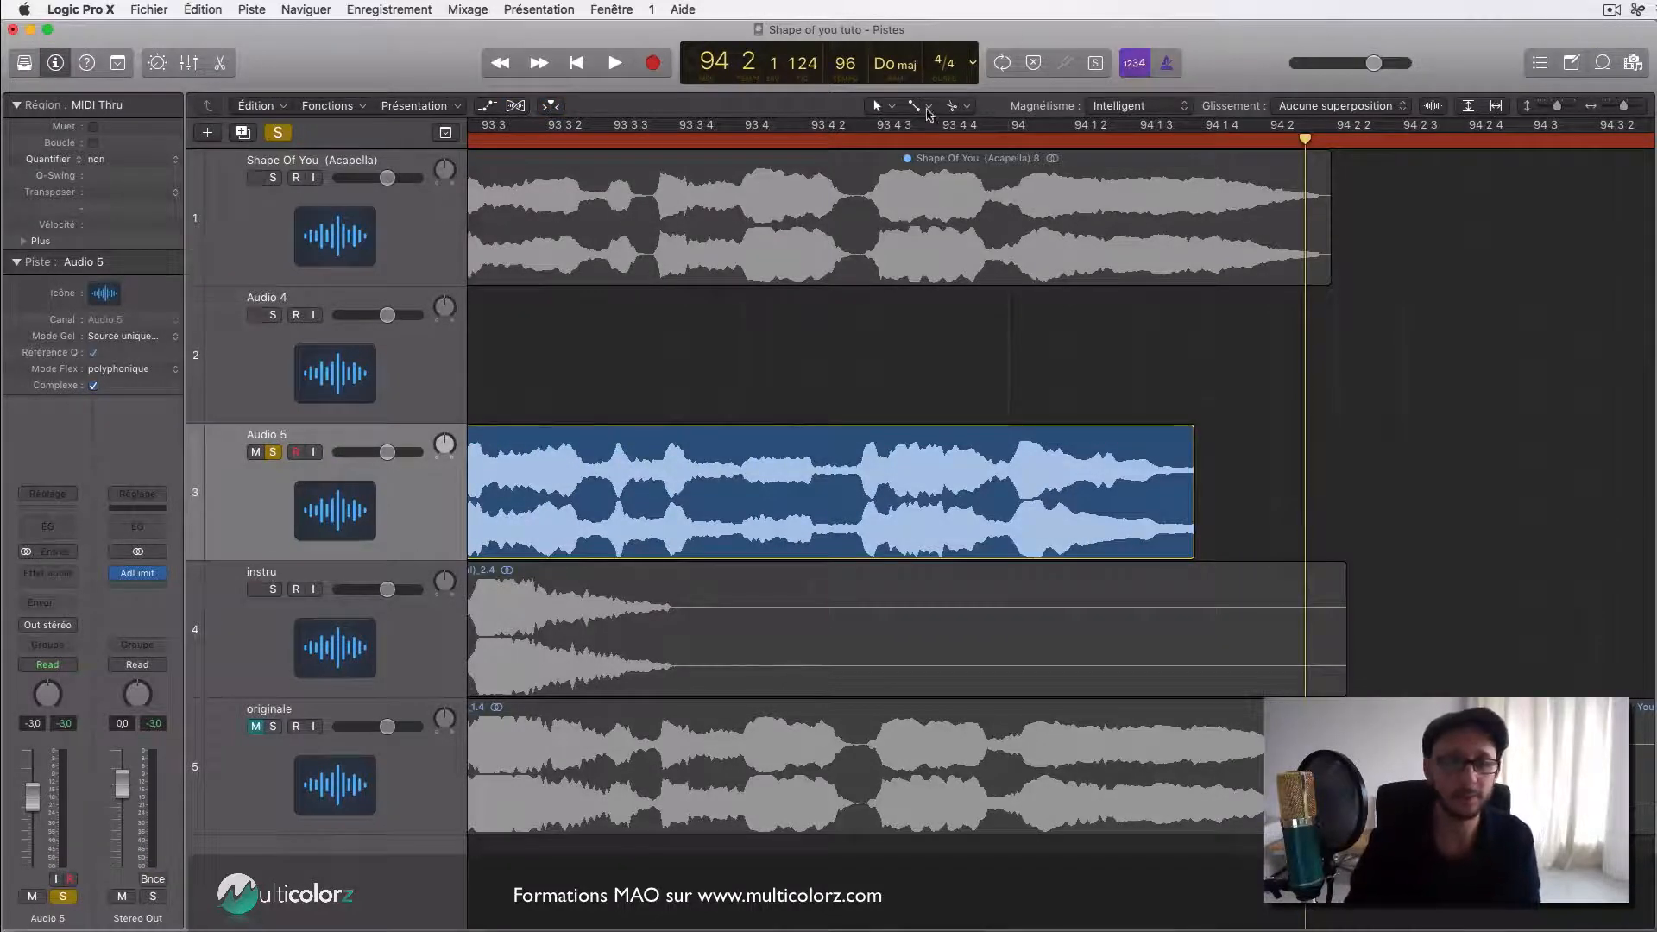
mouse_move(1210, 456)
mouse_down()
mouse_move(1109, 475)
mouse_move(1211, 448)
mouse_up()
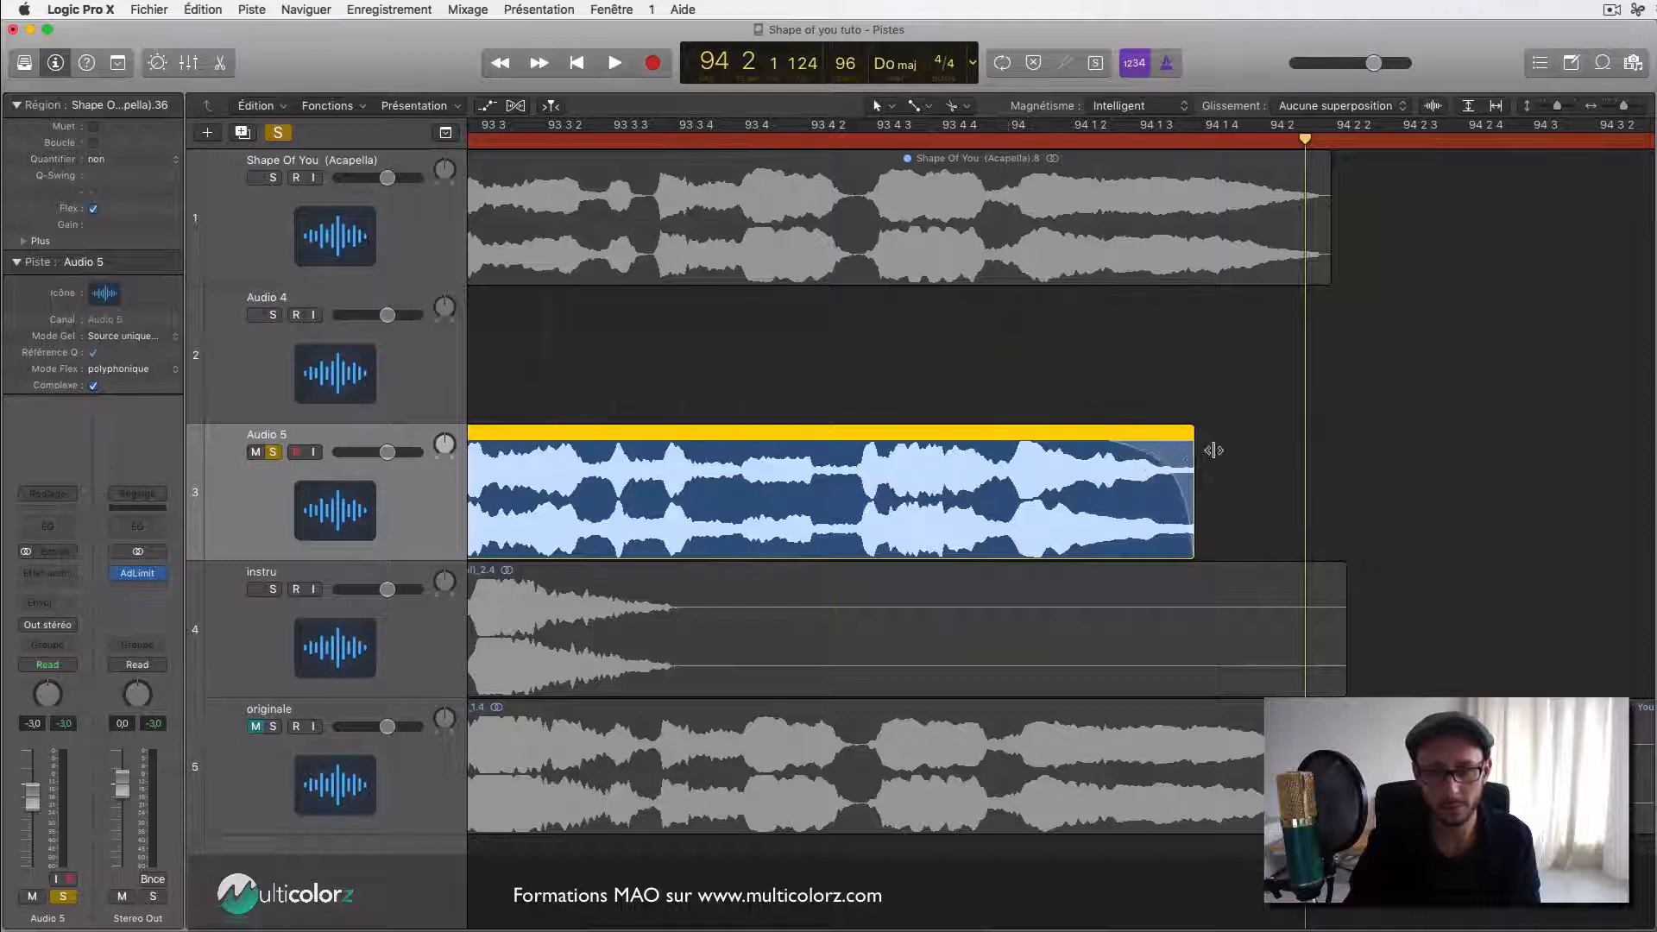
Play back the faded Audio 5 ending from about 93 4 2 to past 94 2, then turn off the track's solo.
click(1134, 369)
click(860, 146)
key(space)
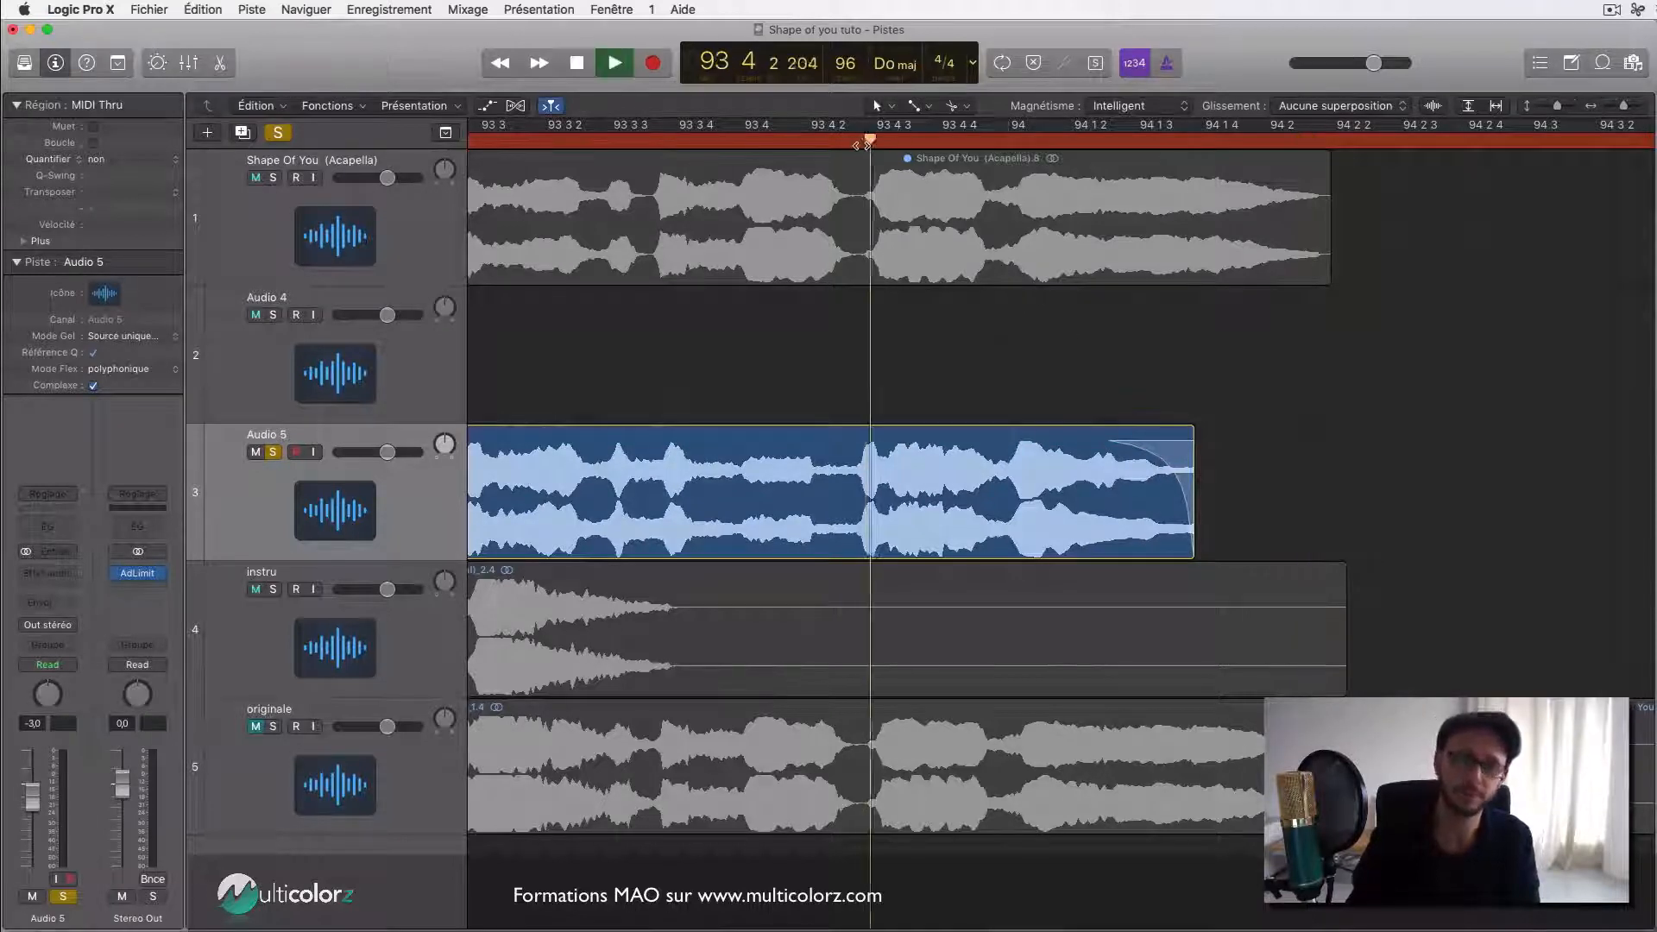
key(space)
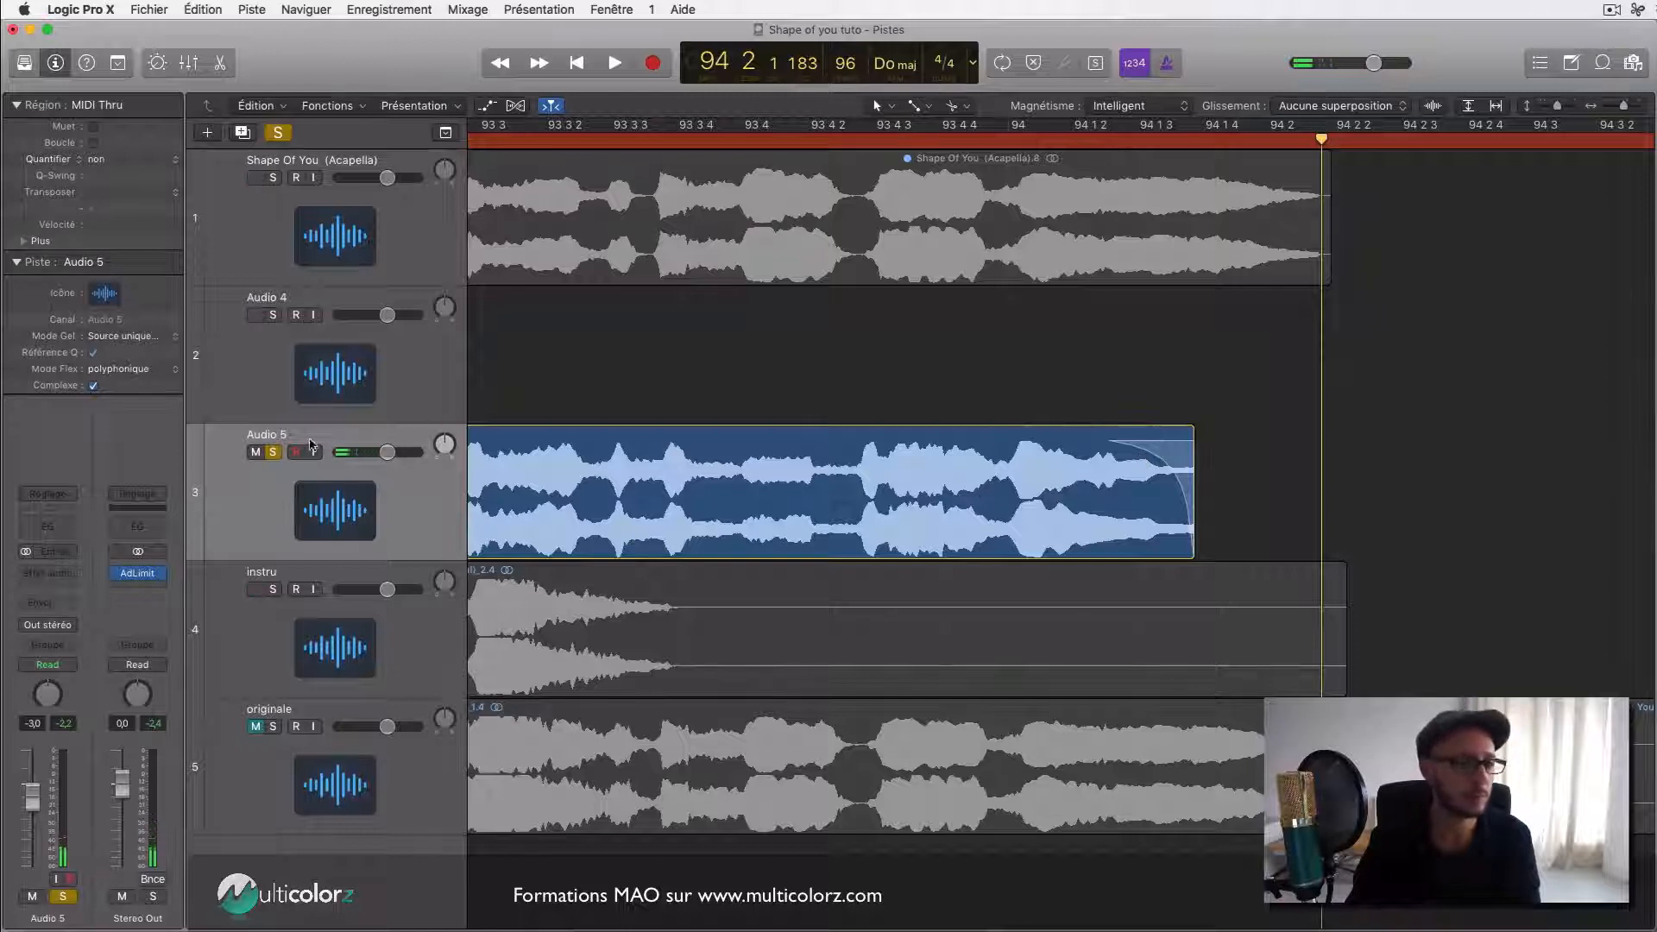
click(271, 452)
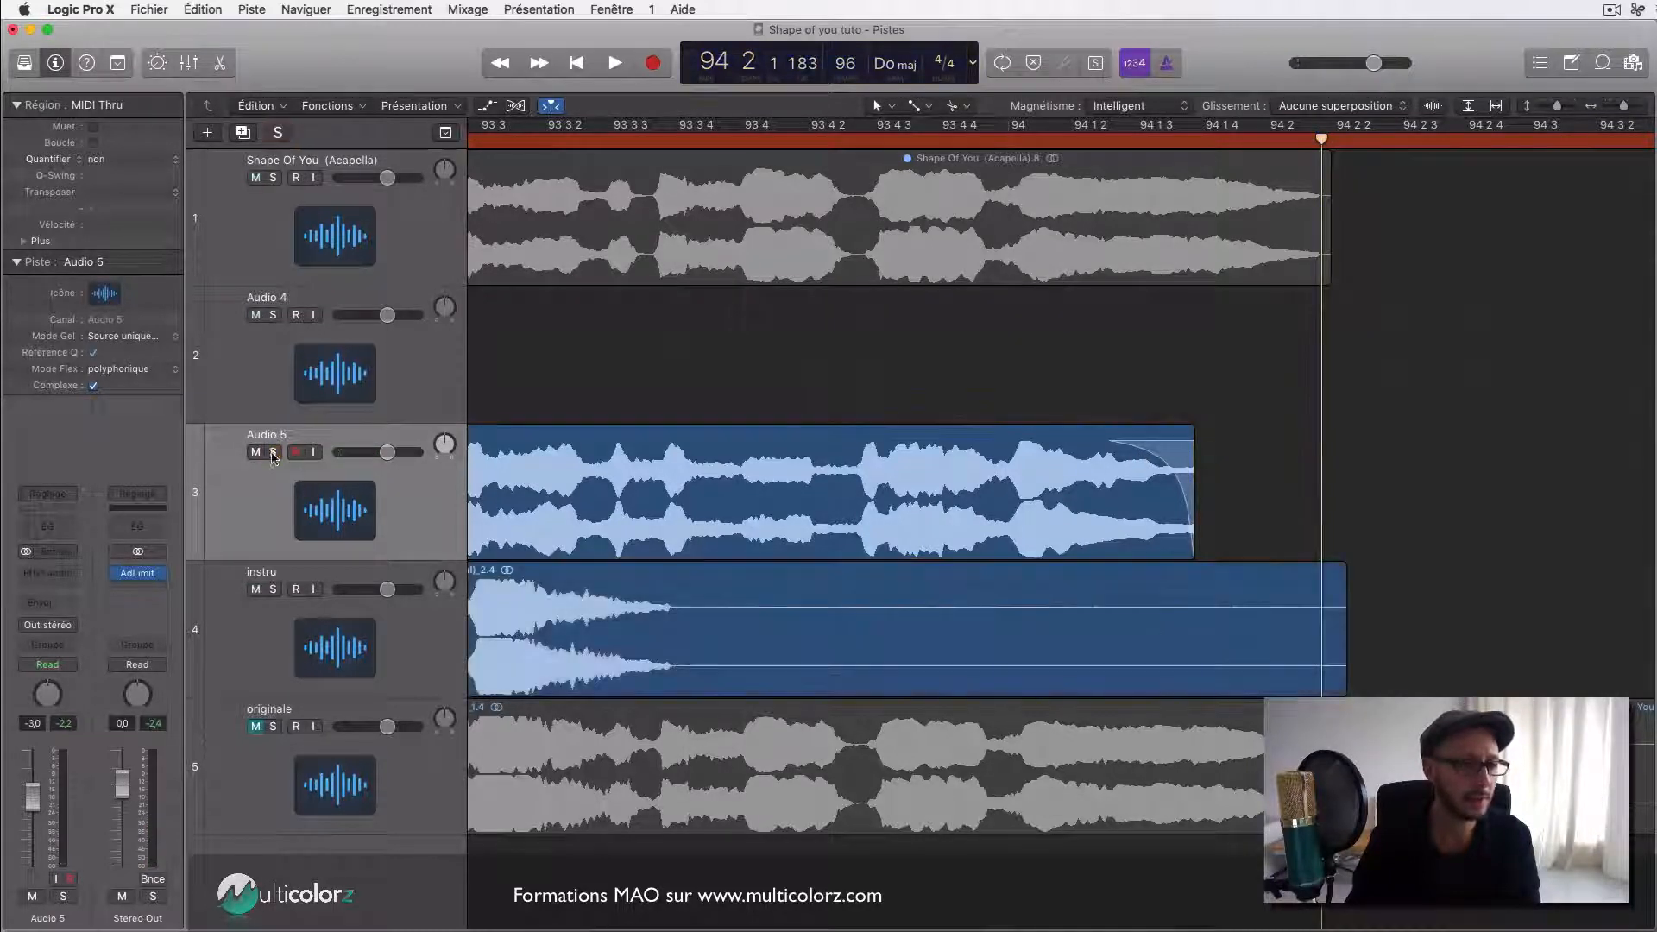
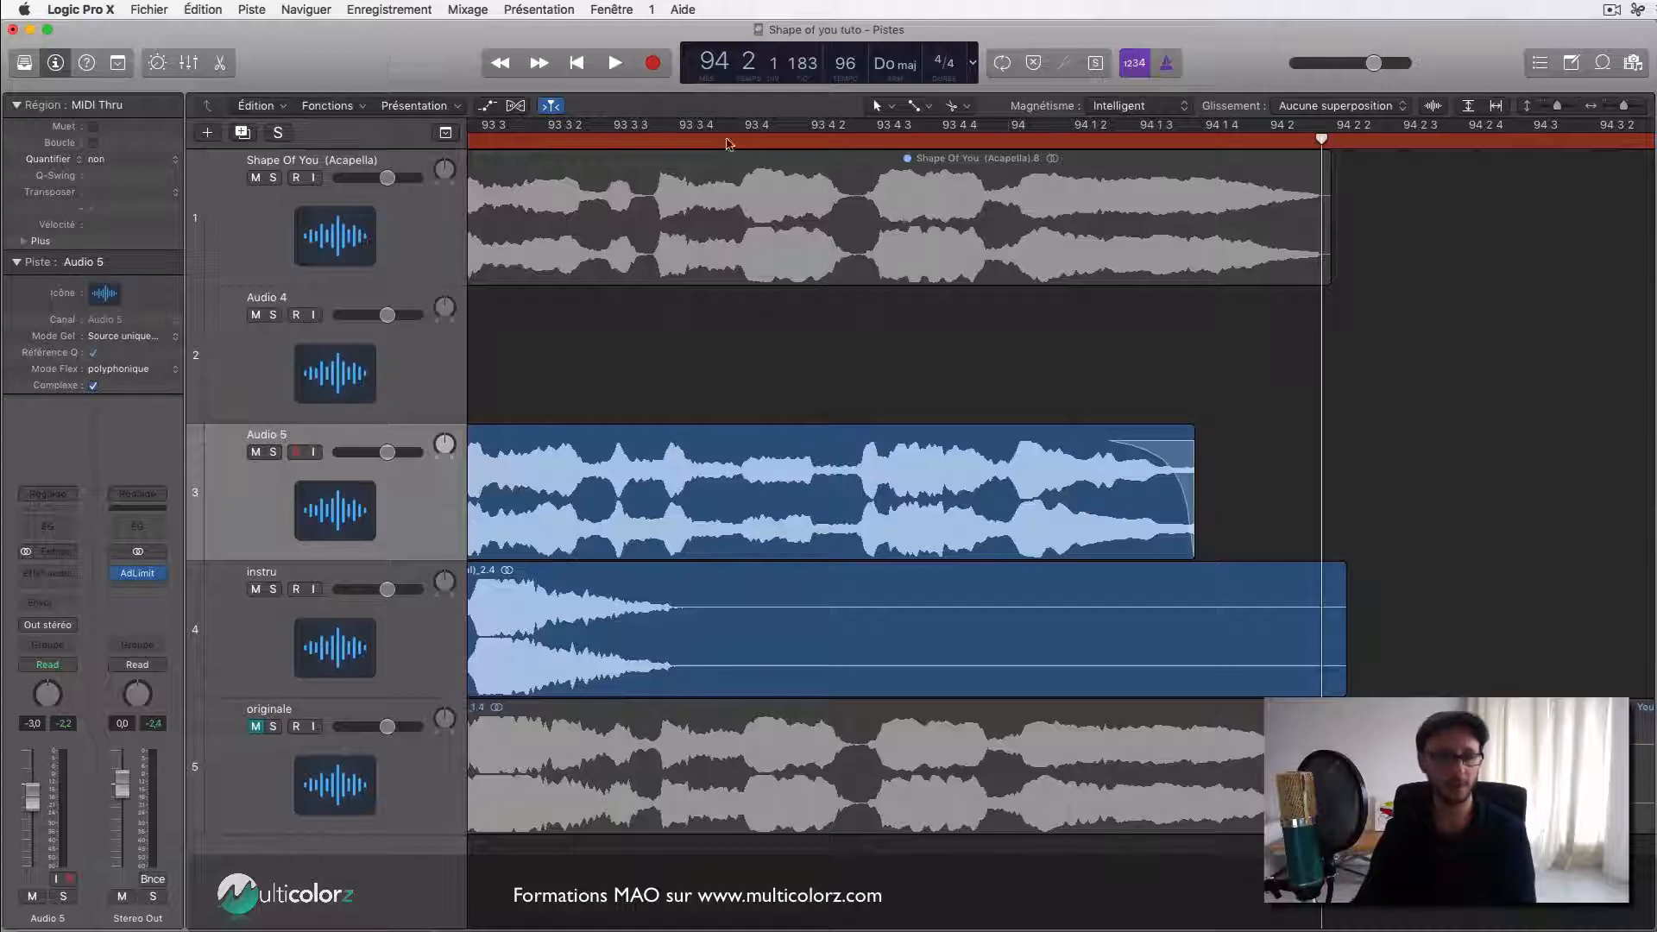
Create four new audio tracks below the originale track.
click(636, 126)
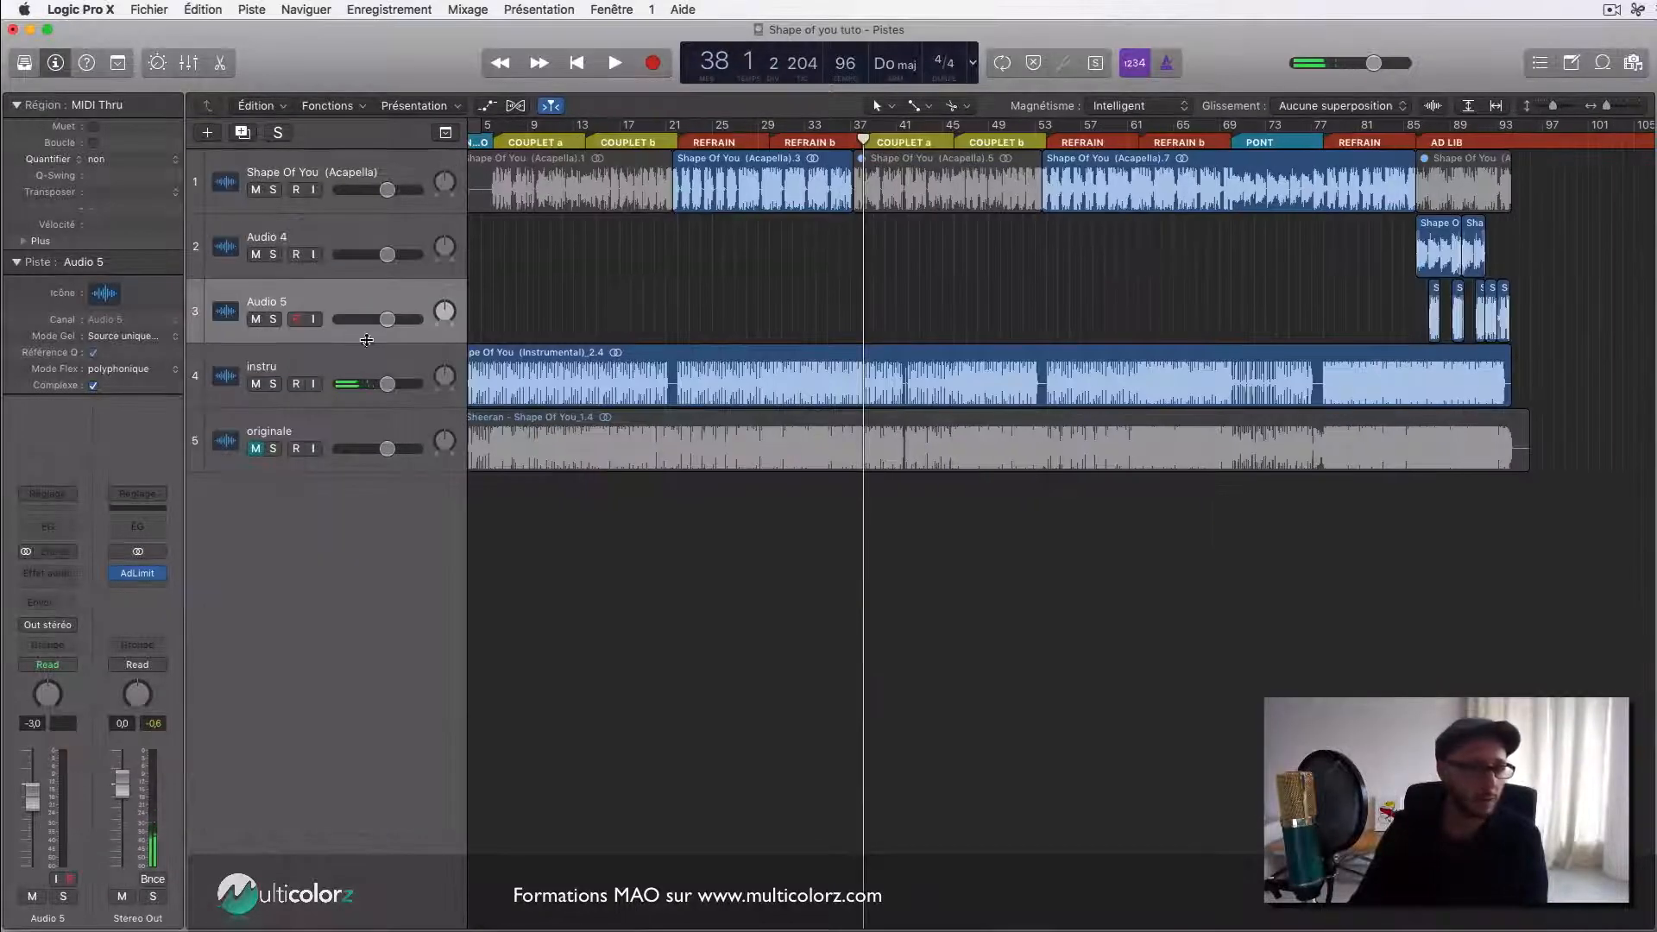
click(347, 405)
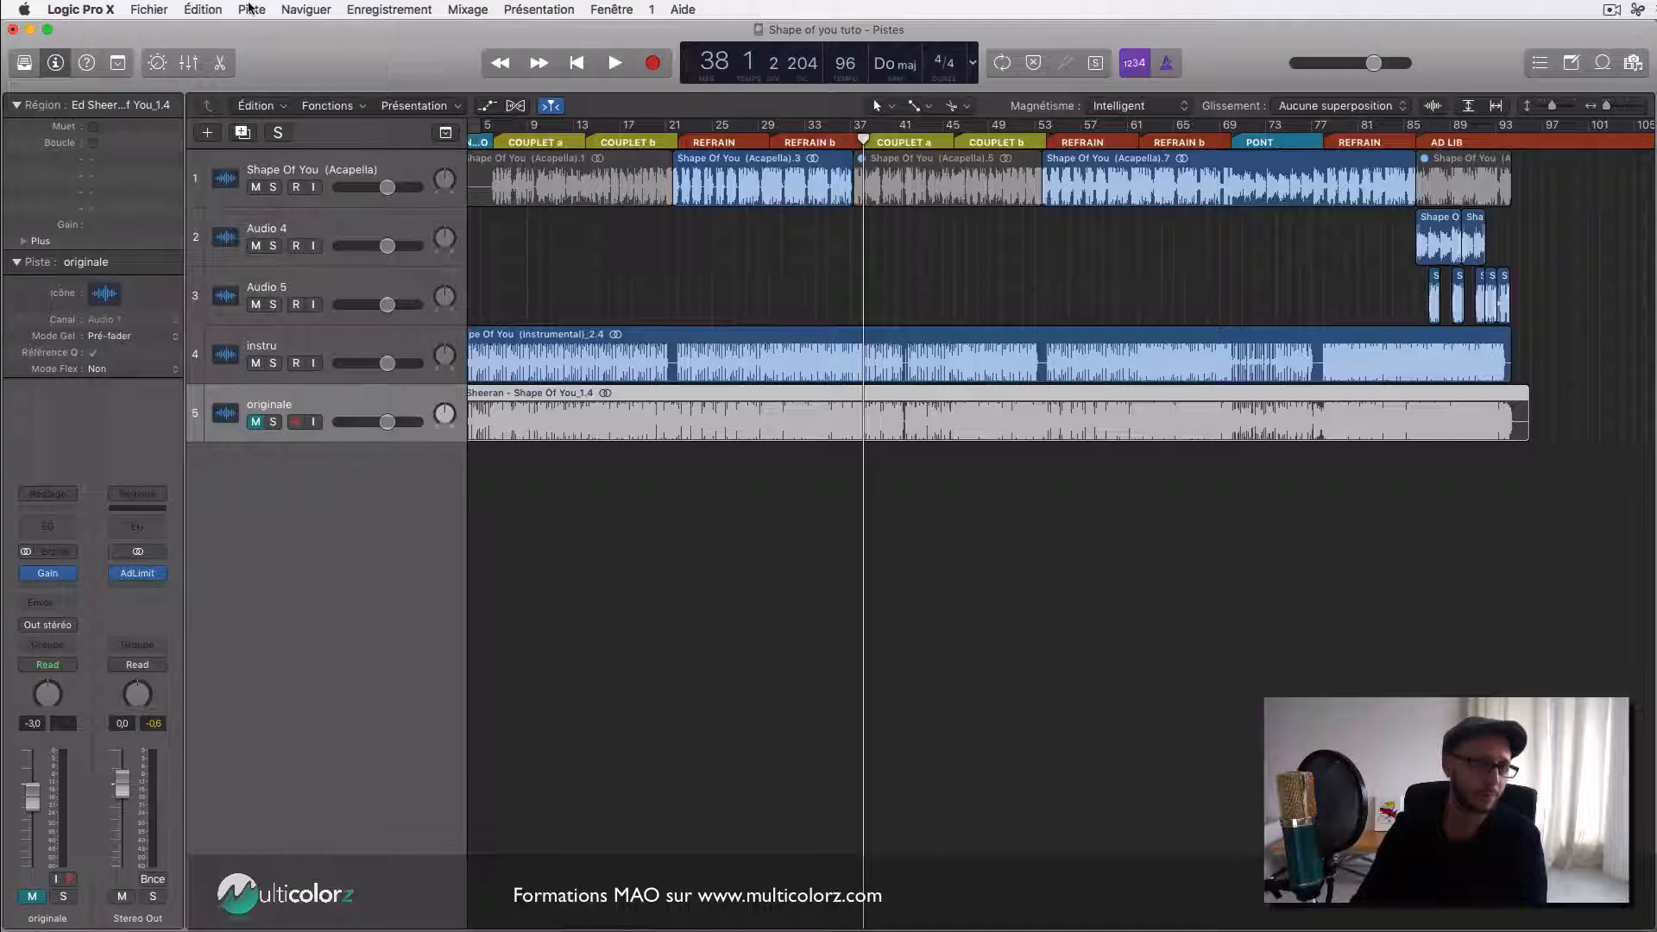
click(250, 10)
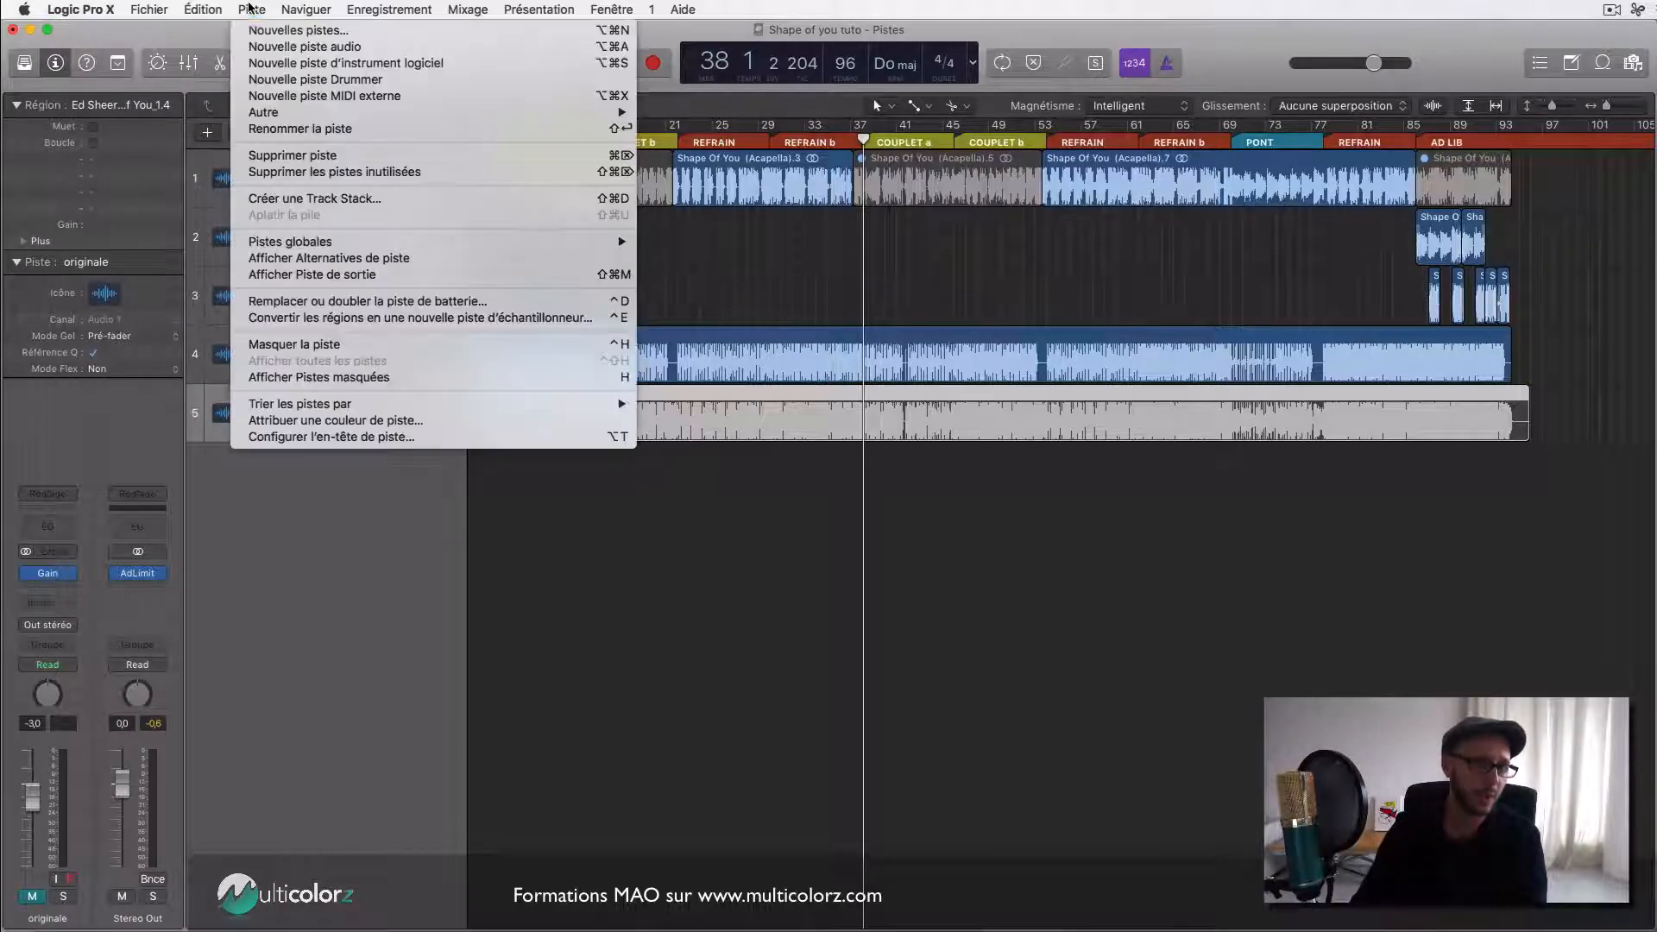
click(259, 47)
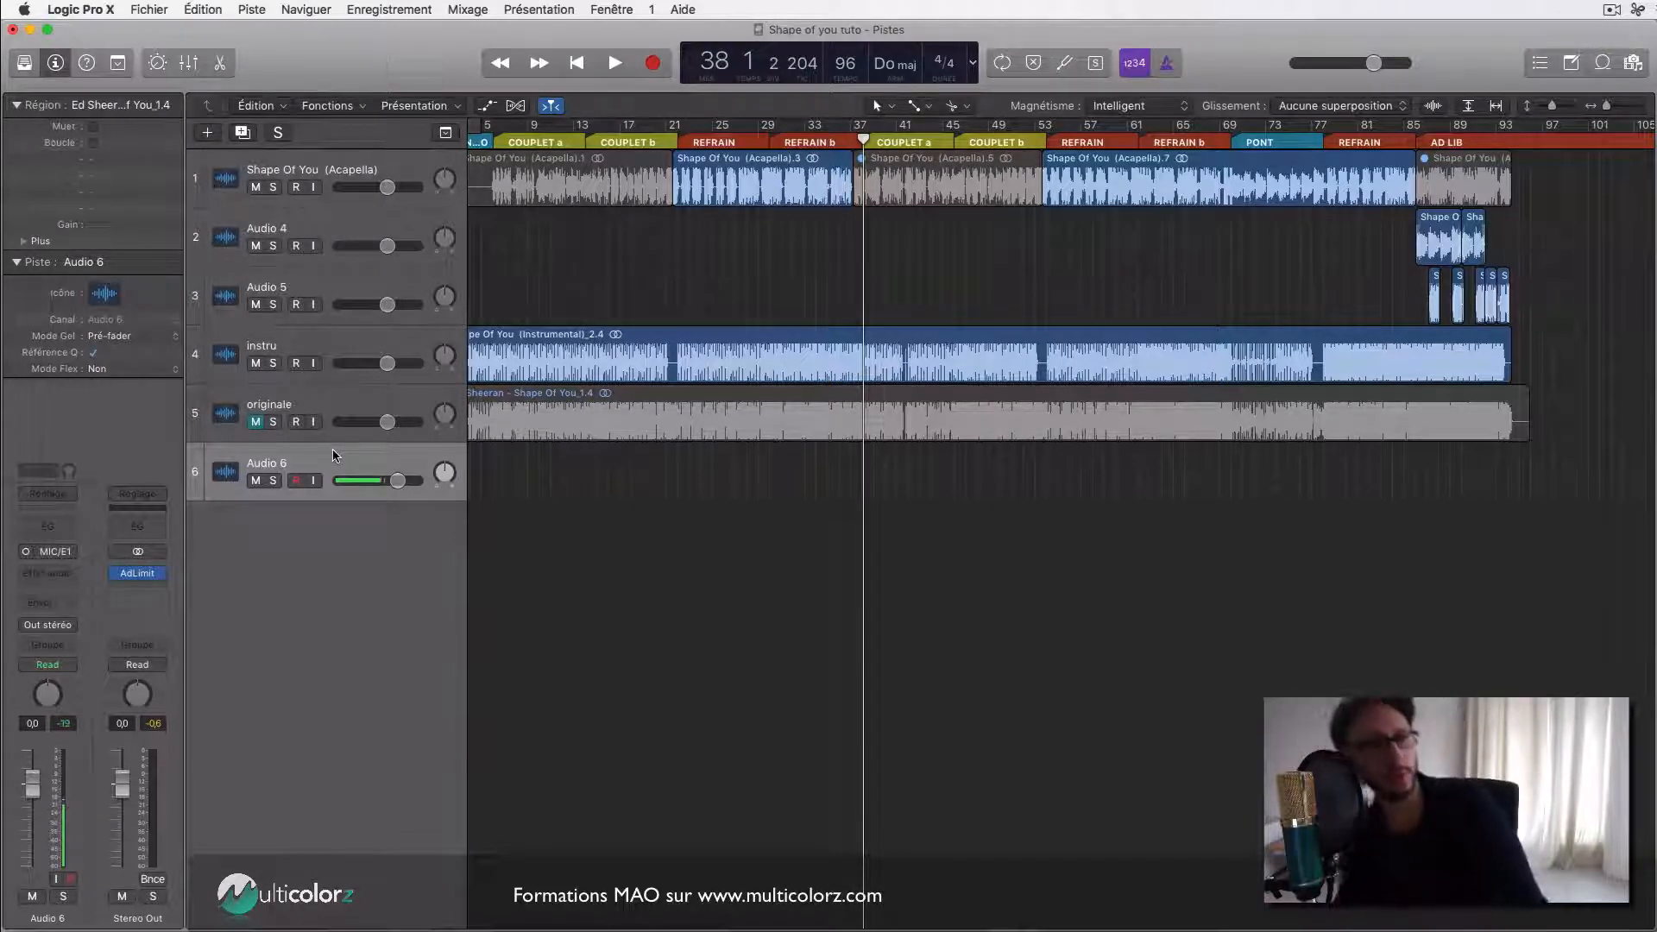
key(alt+super+a)
key(alt+super+a)
key(alt+super+a)
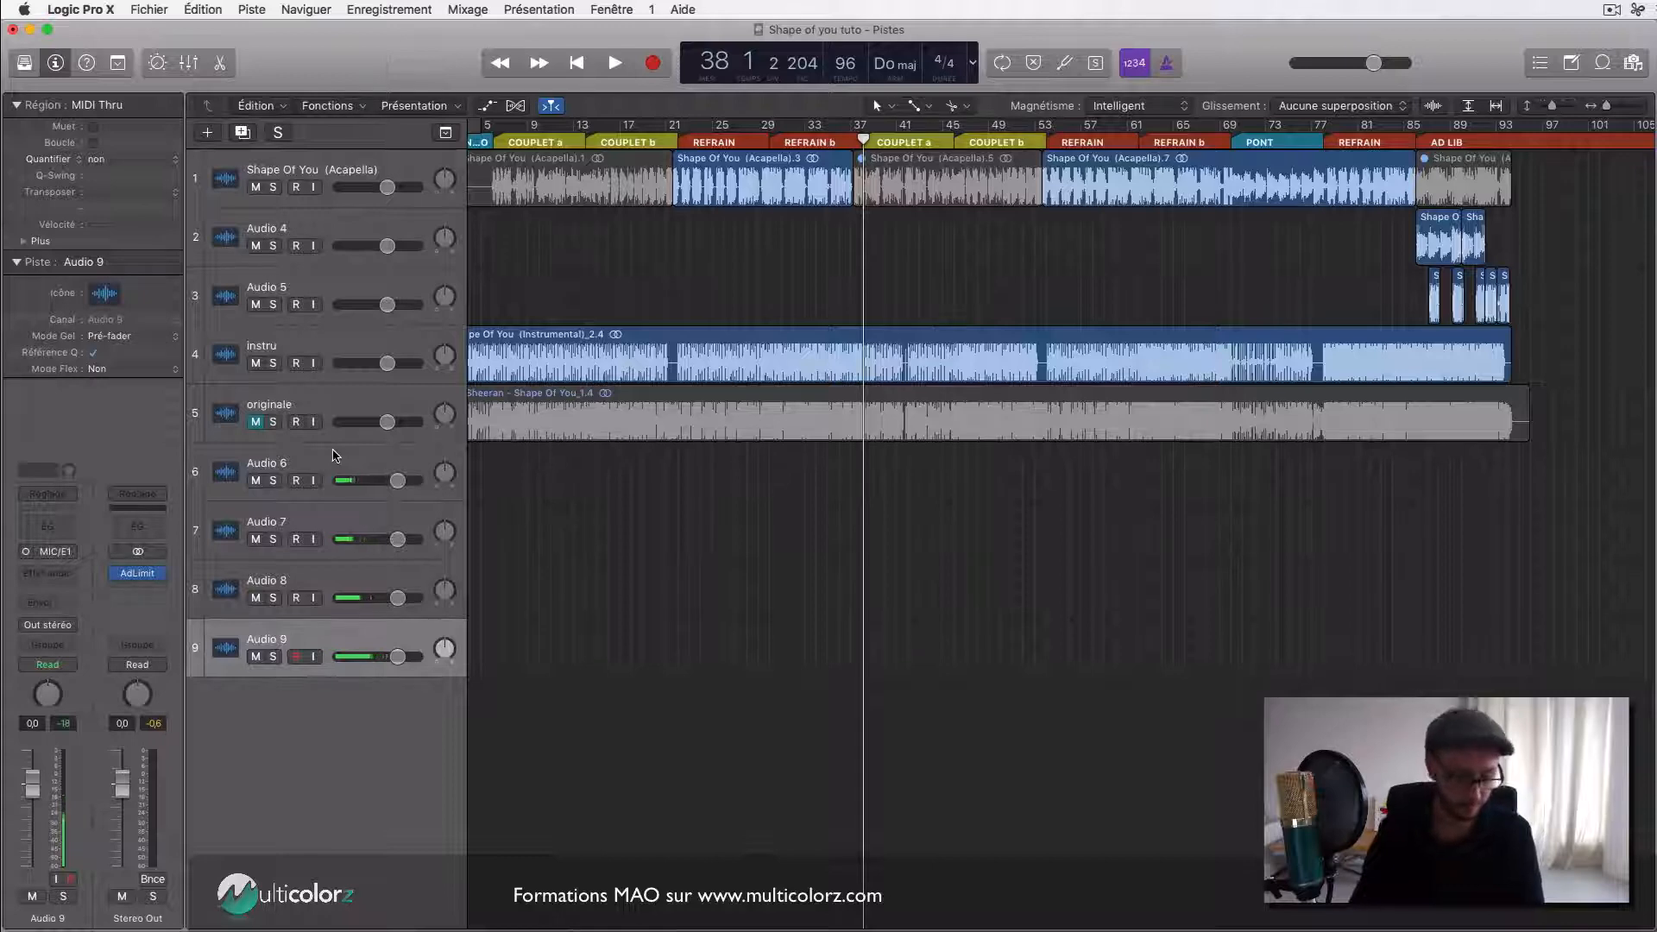
Show the mixer and rename the four new audio channels c 1, c 2, c 3 and c 4.
key(x)
scroll(780, 701, down, 1)
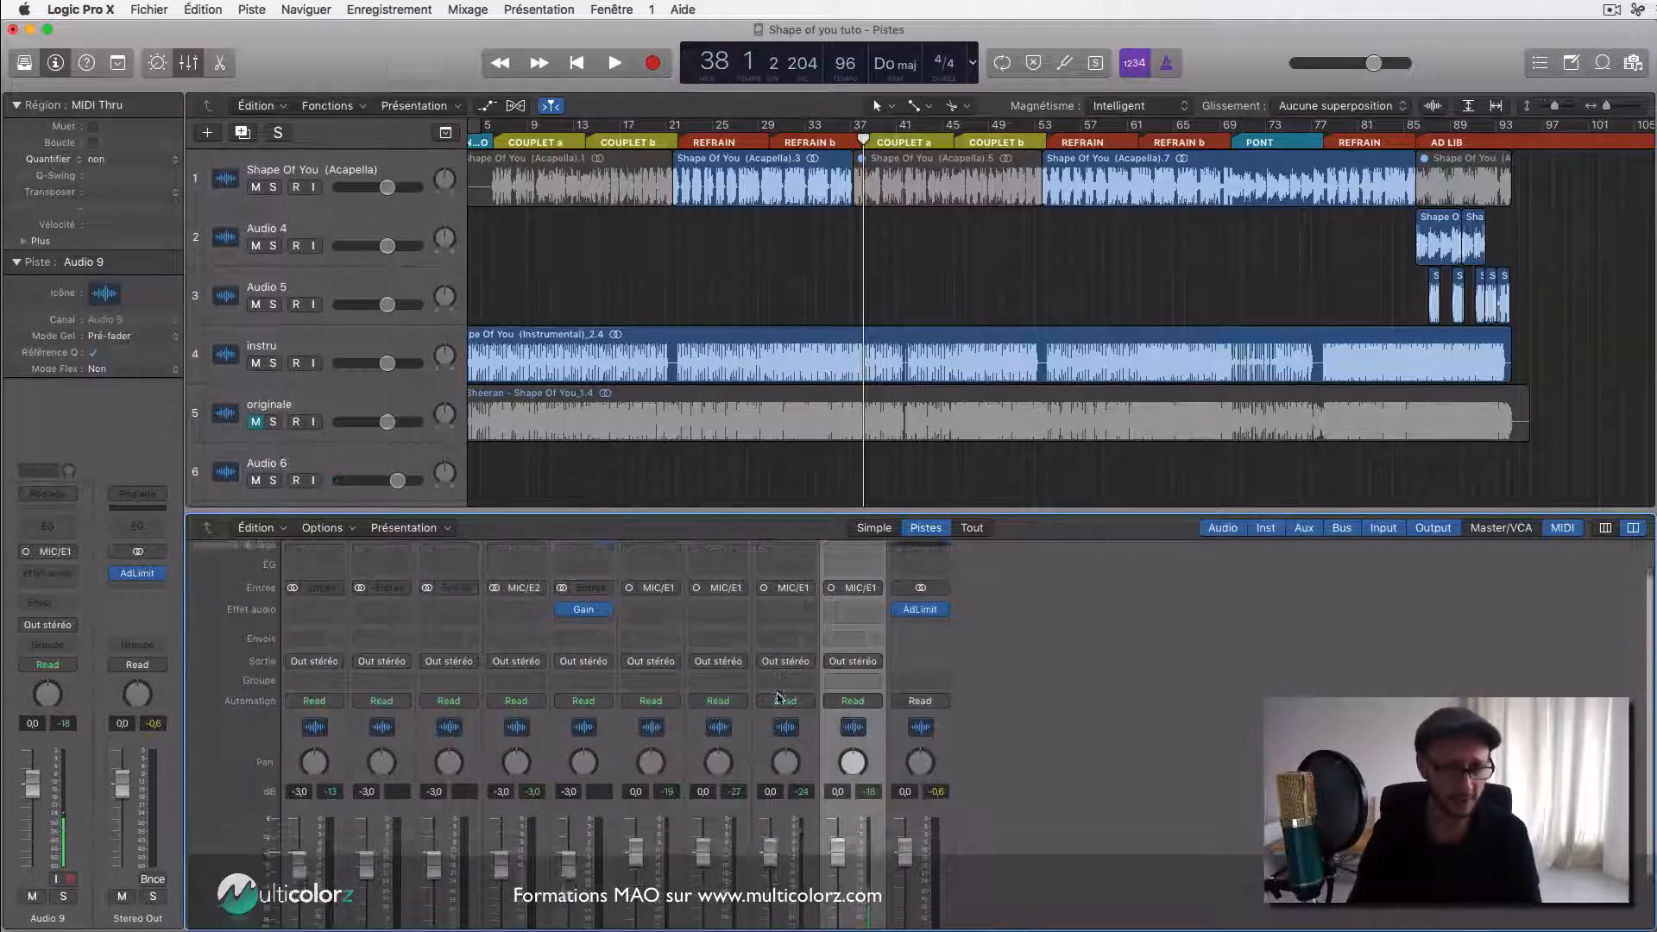
click(664, 918)
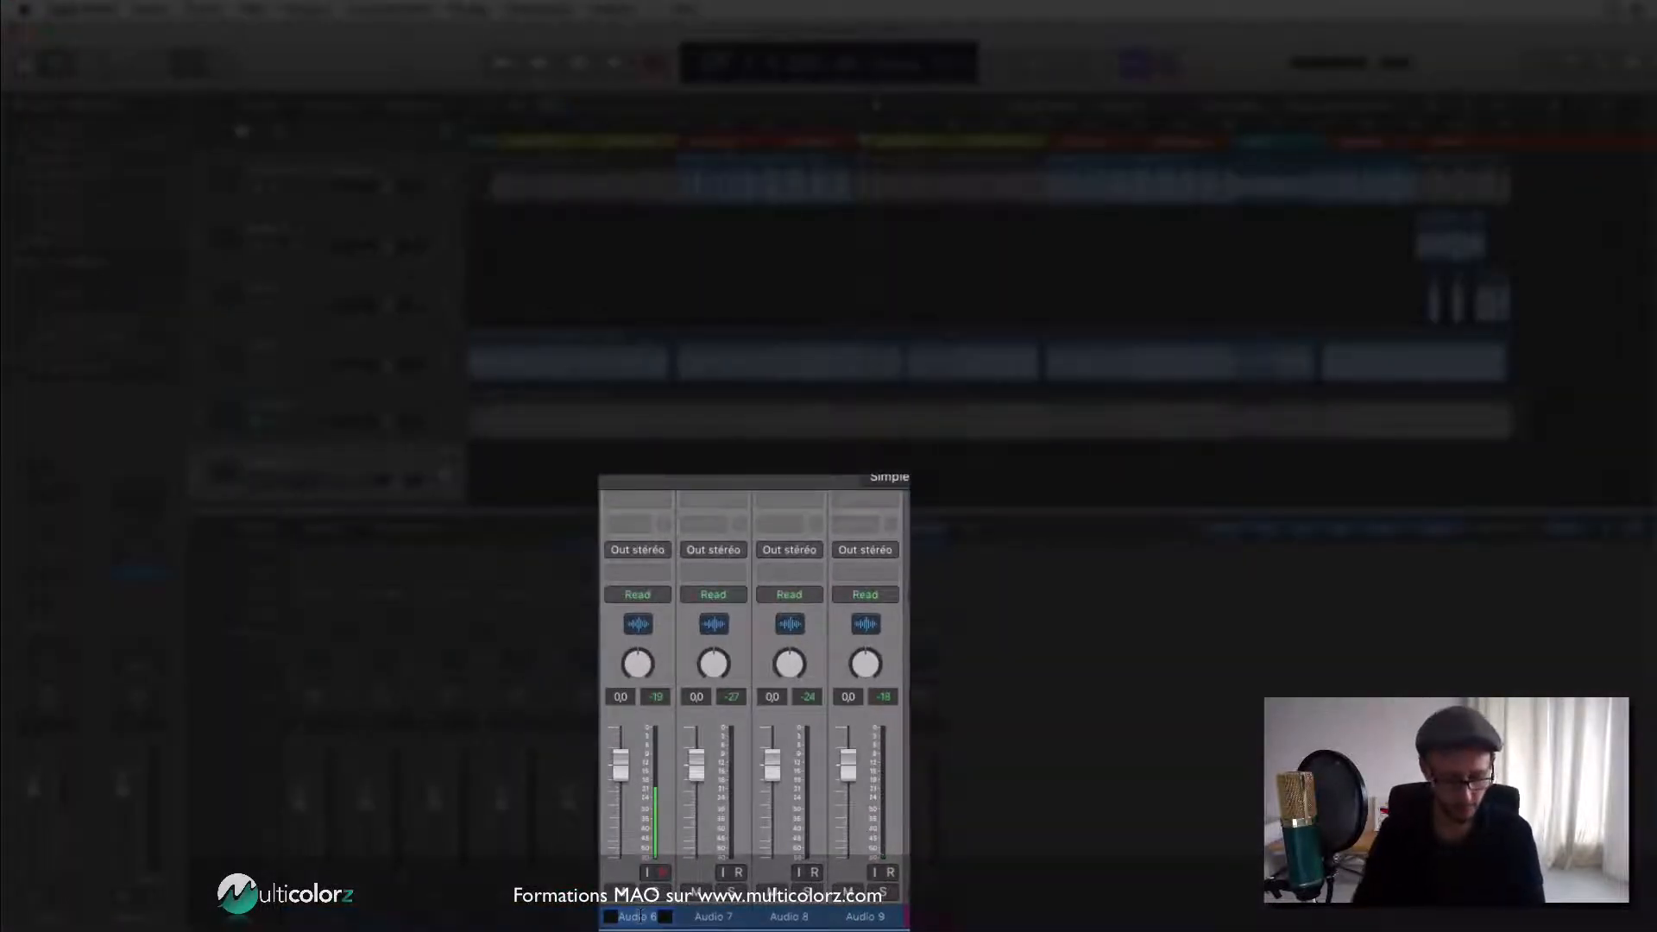
double_click(640, 917)
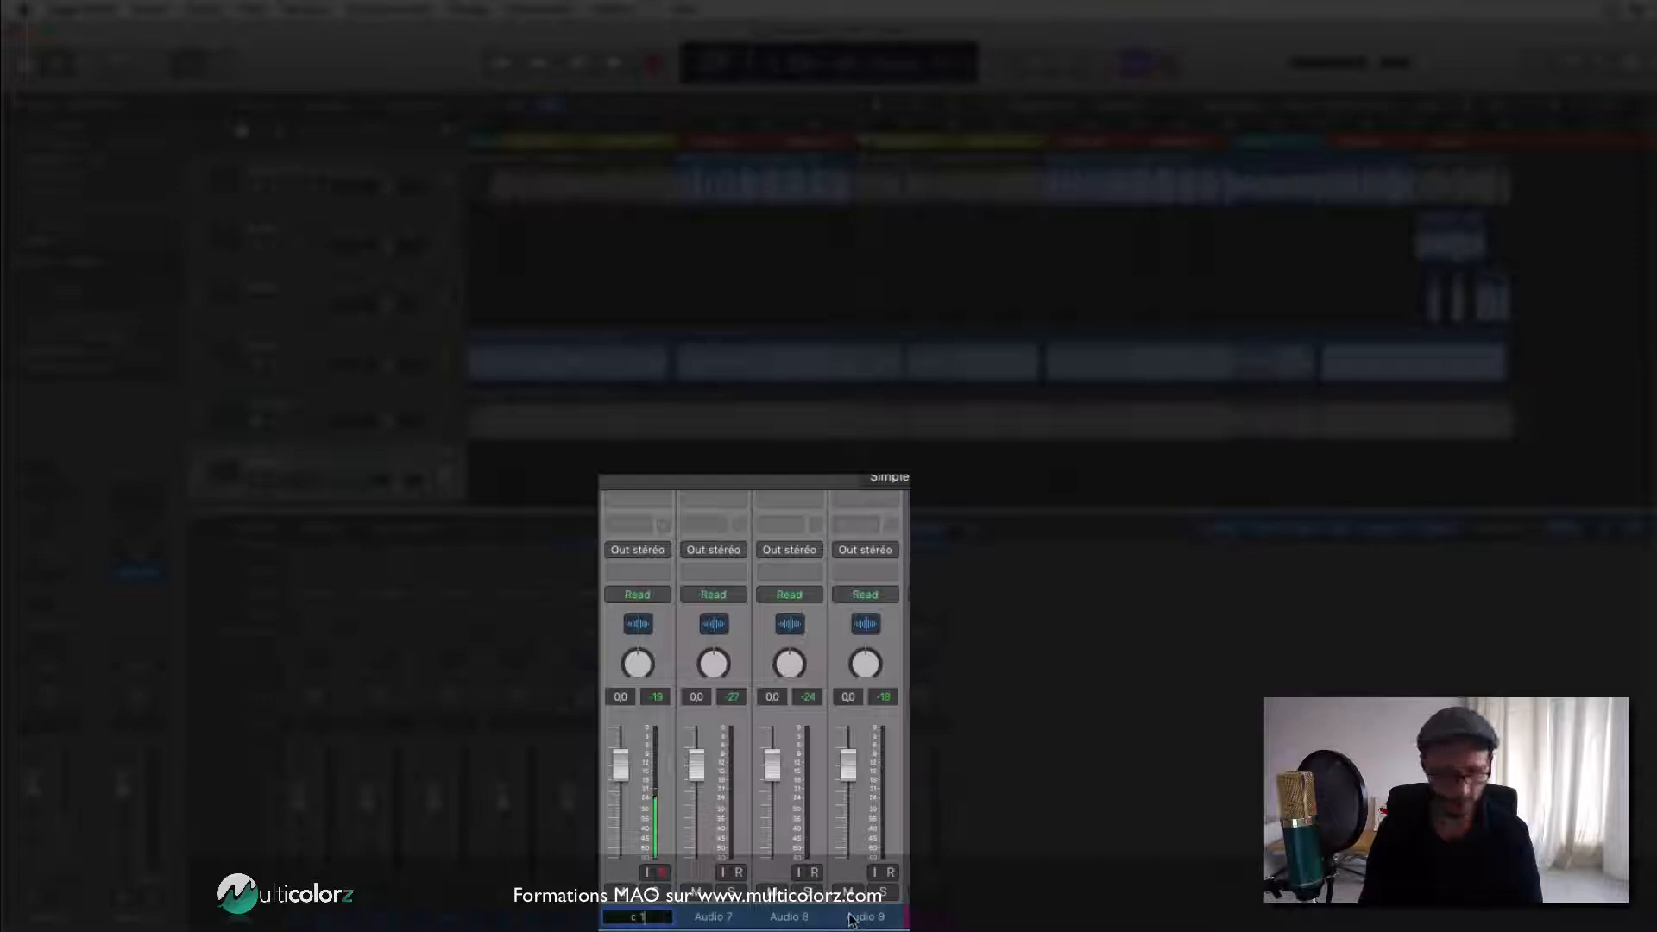
text(c 1)
key(Return)
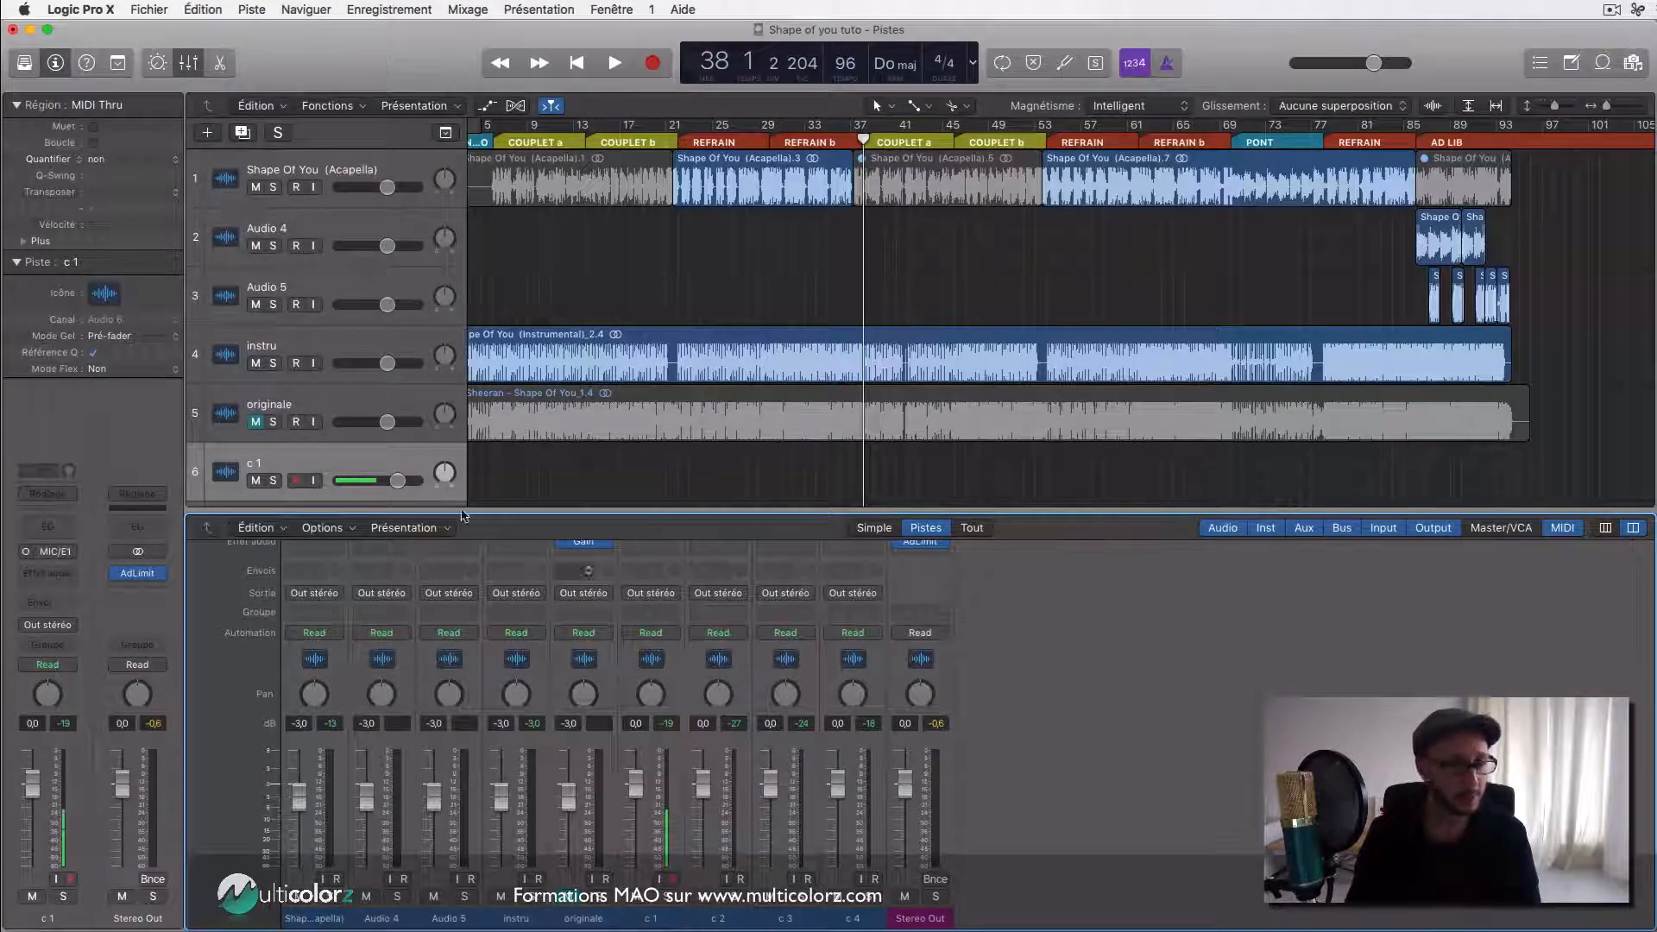
Create two auxiliary channel strips in the mixer.
click(326, 528)
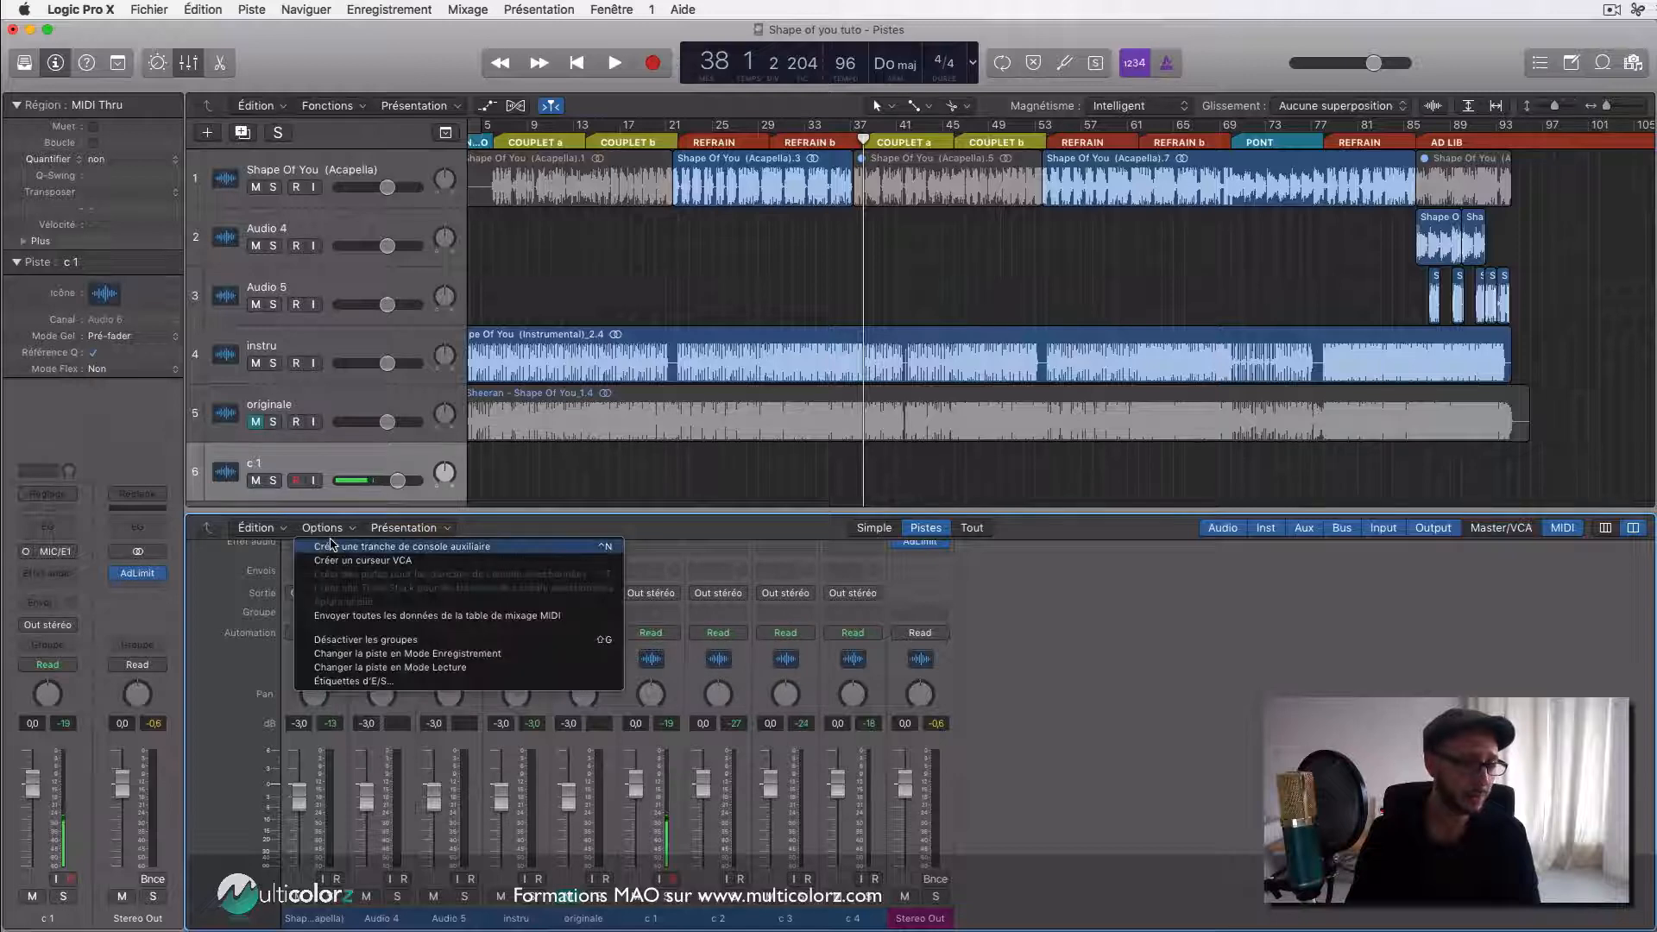
click(328, 548)
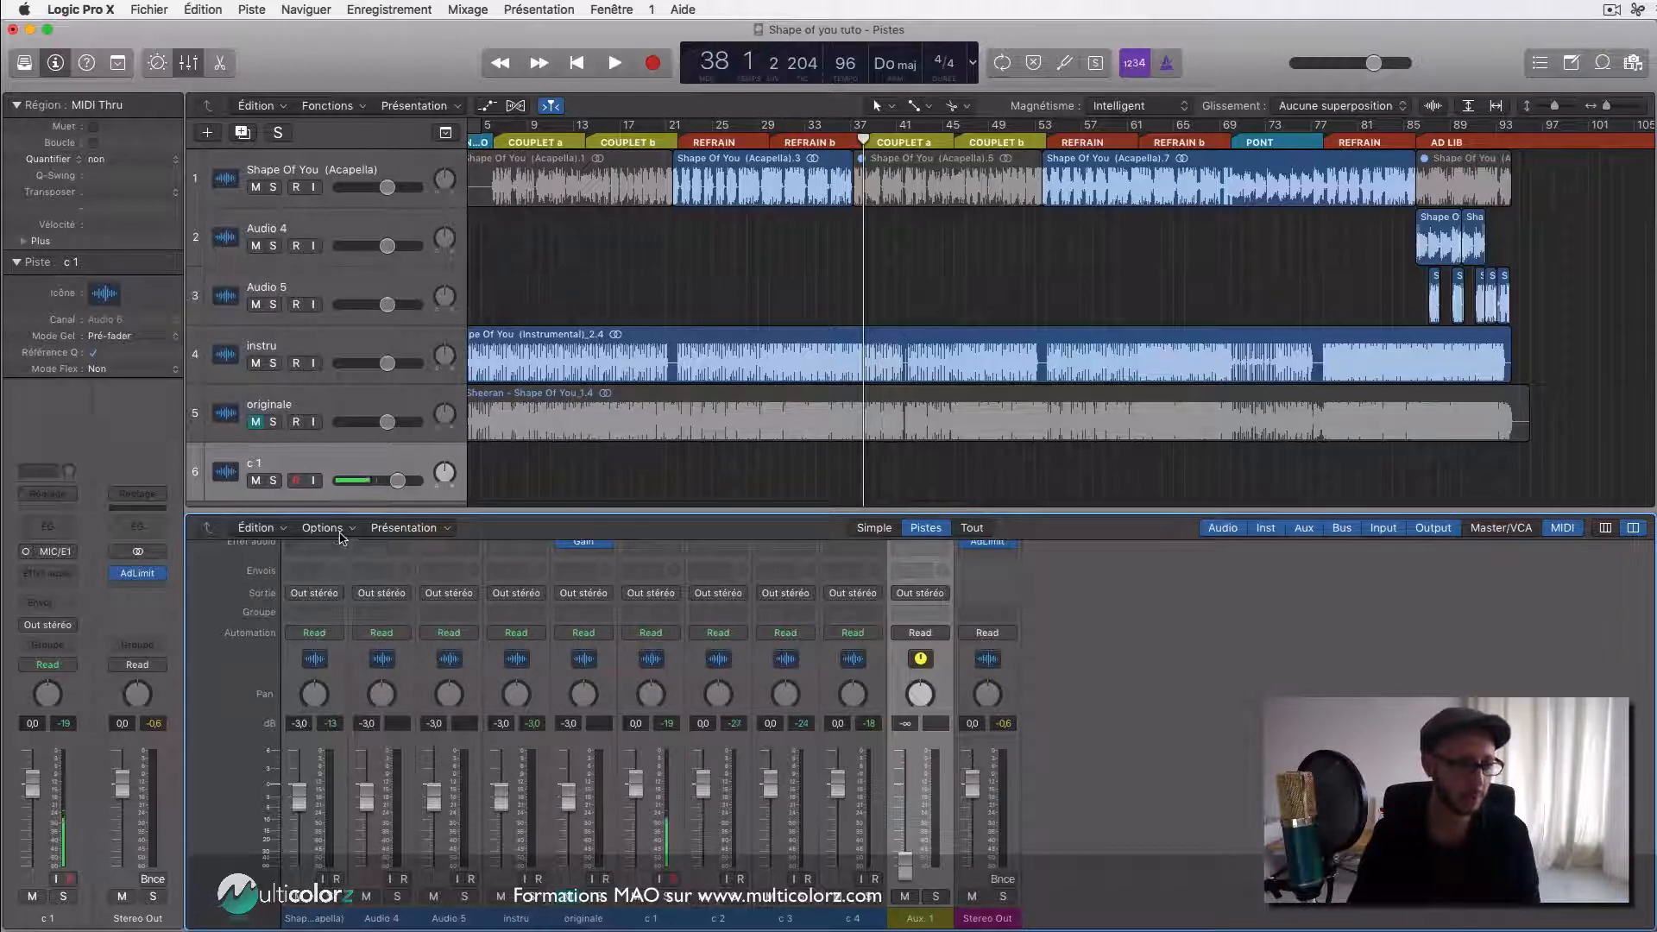
click(341, 528)
click(380, 553)
Rename the first auxiliary channel reverb and the second one delay.
double_click(916, 918)
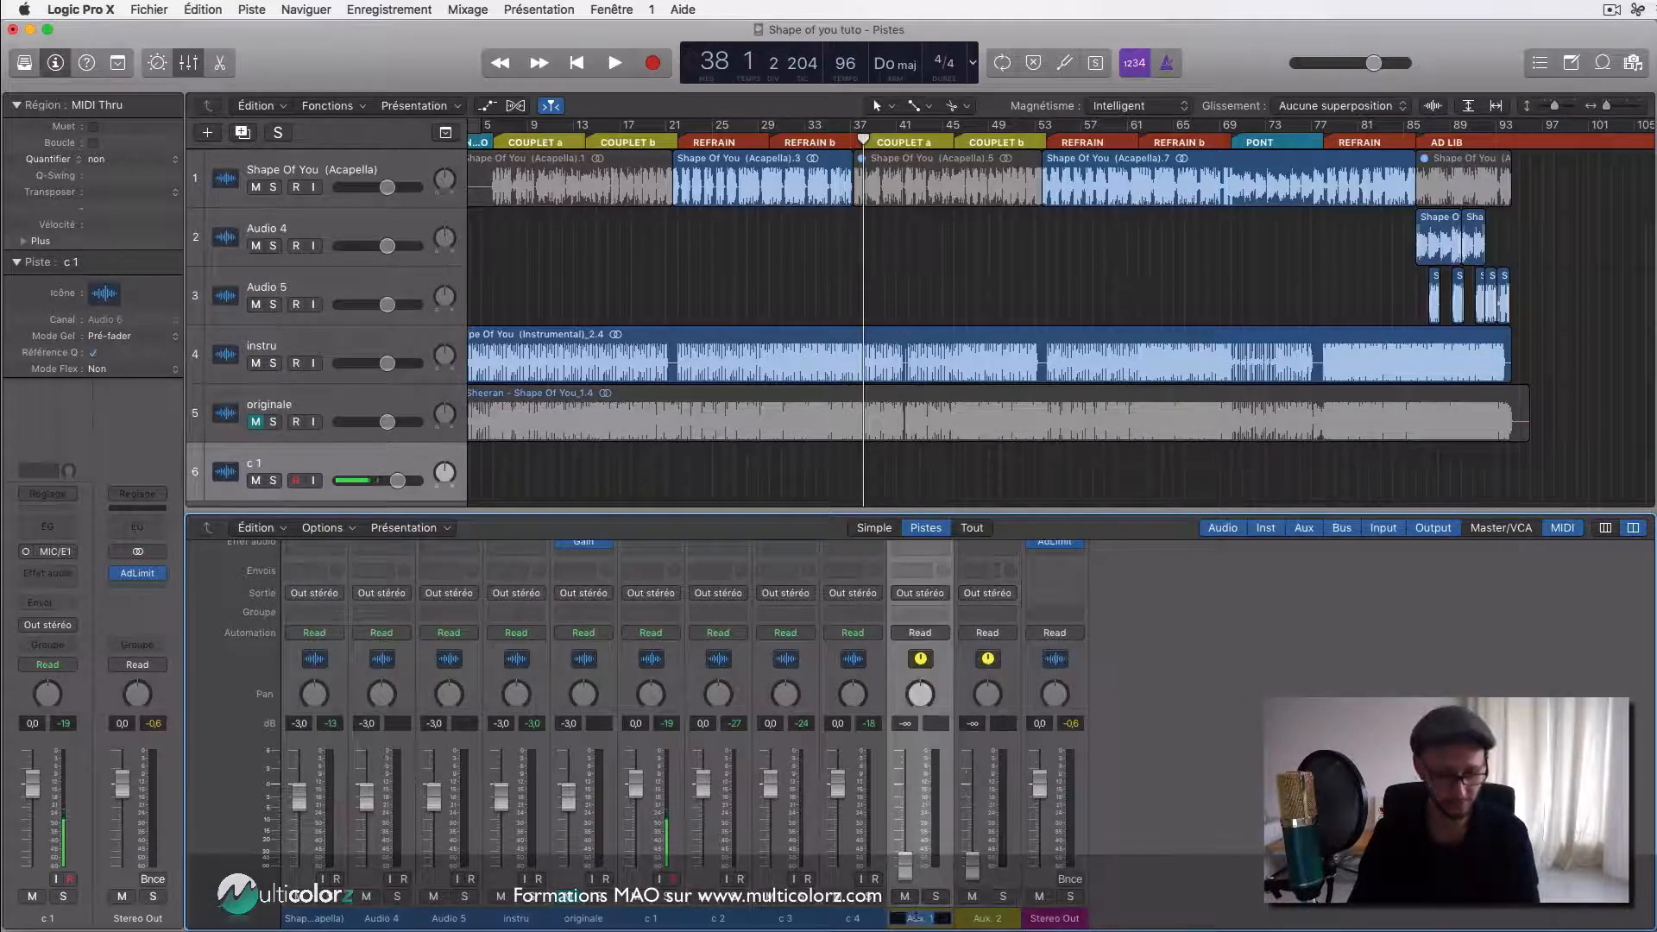
text(reverb)
key(Return)
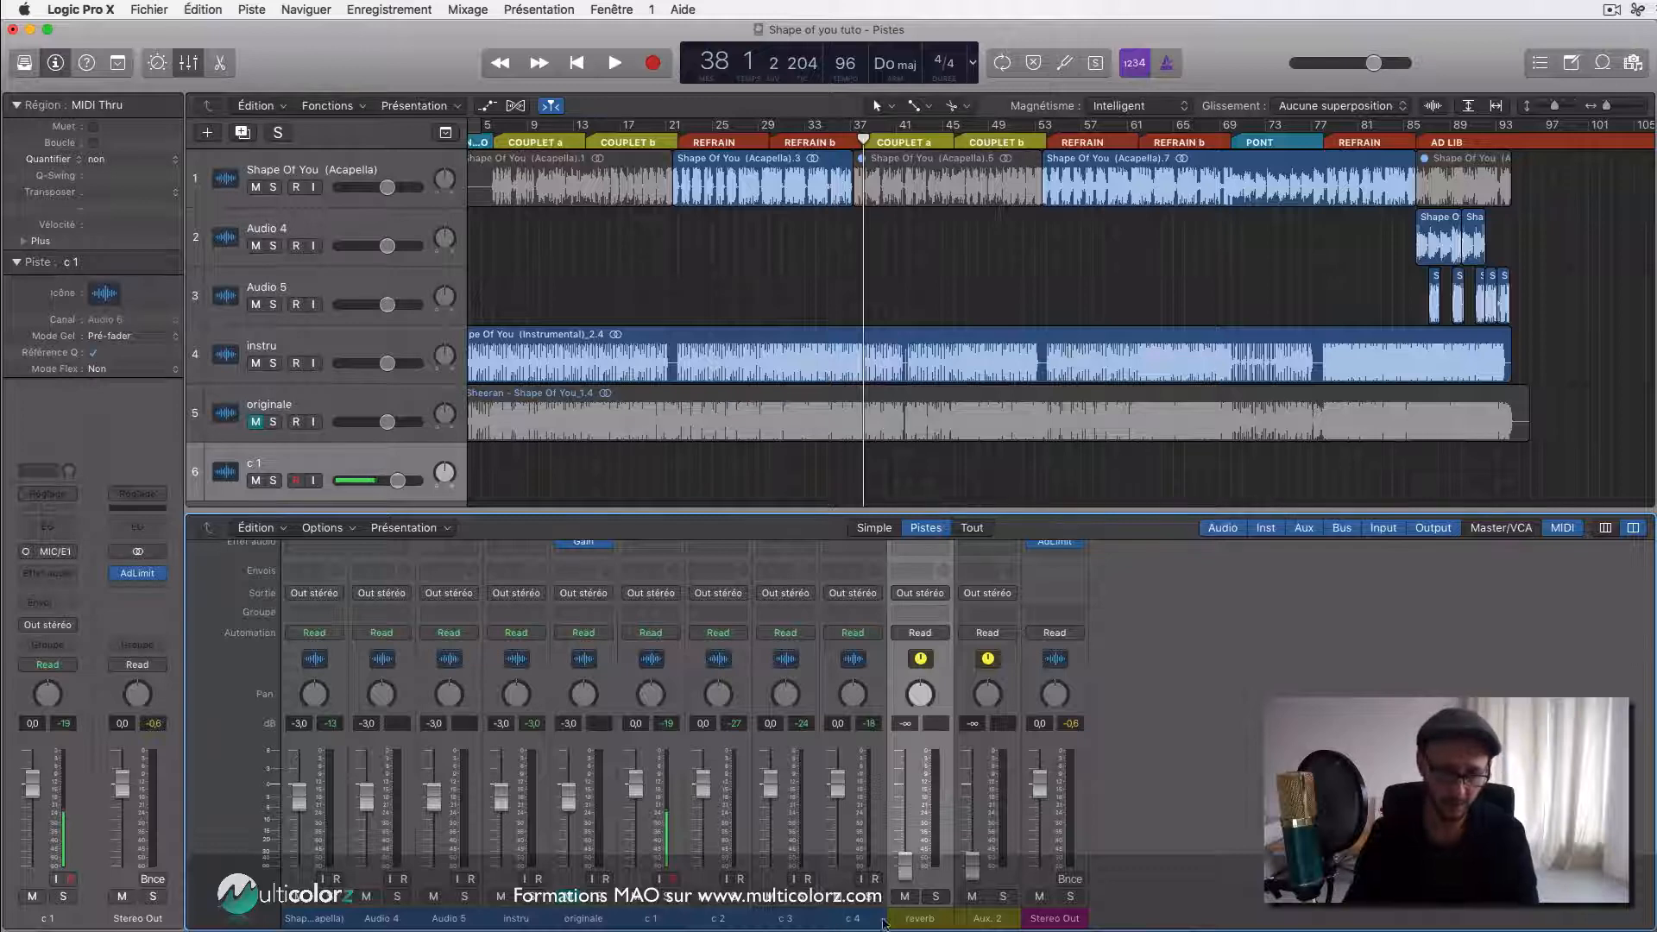
double_click(981, 918)
text(delay)
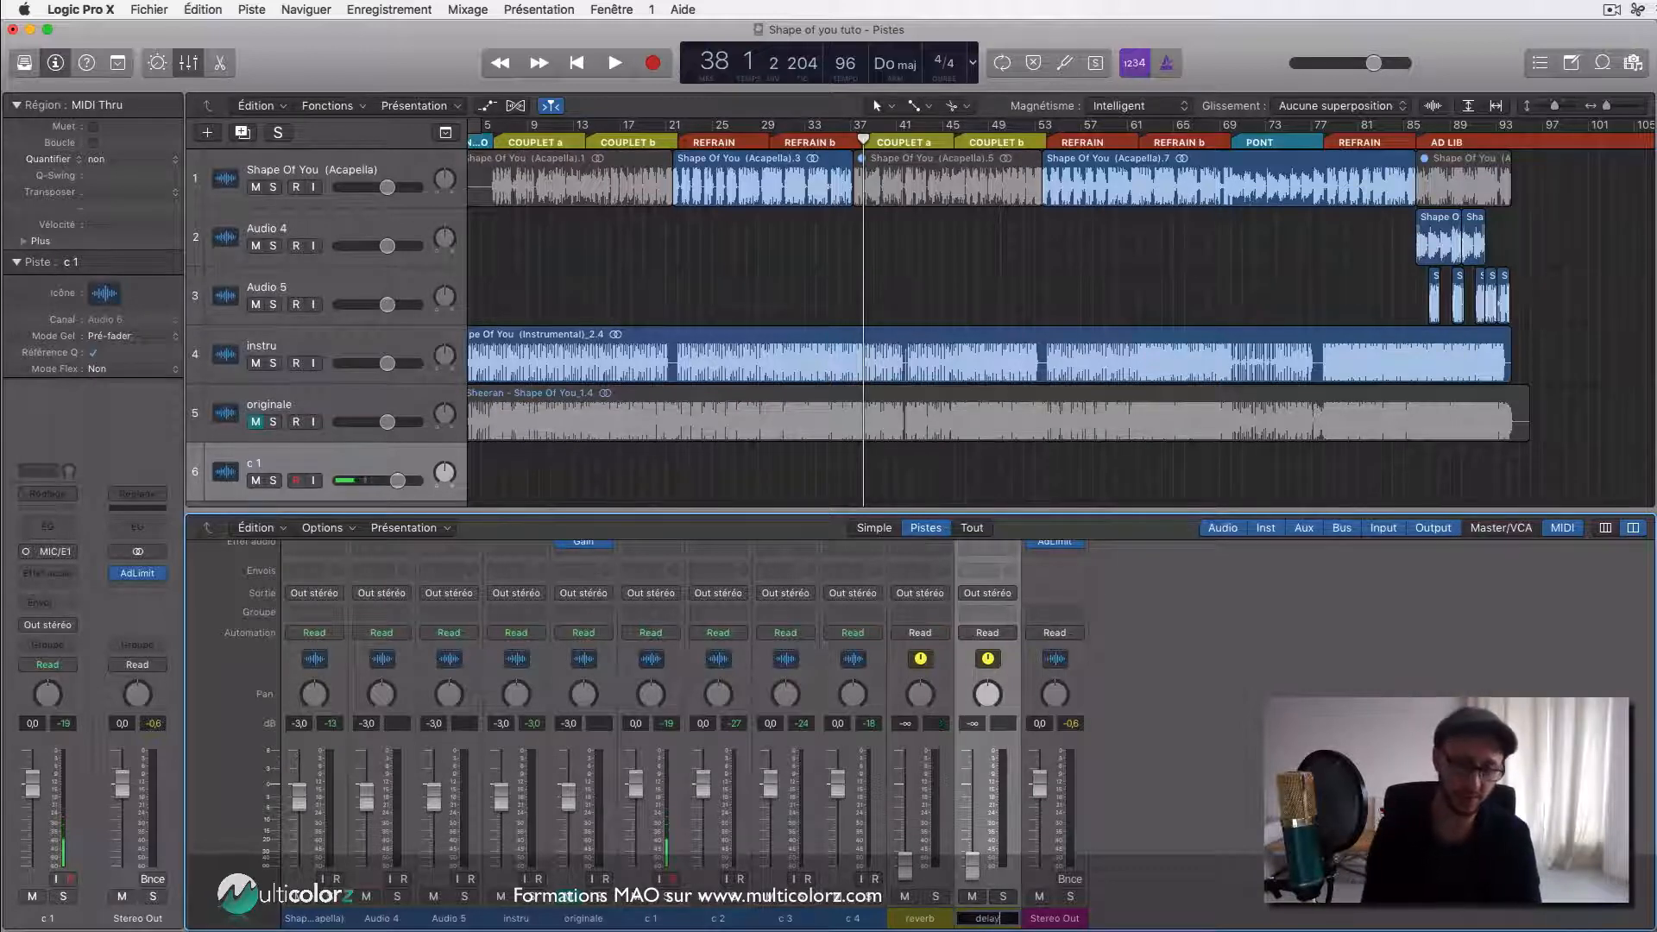
key(Return)
Set the input of the reverb auxiliary to Bus 1 and the input of the delay auxiliary to Bus 2.
scroll(1036, 691, up, 4)
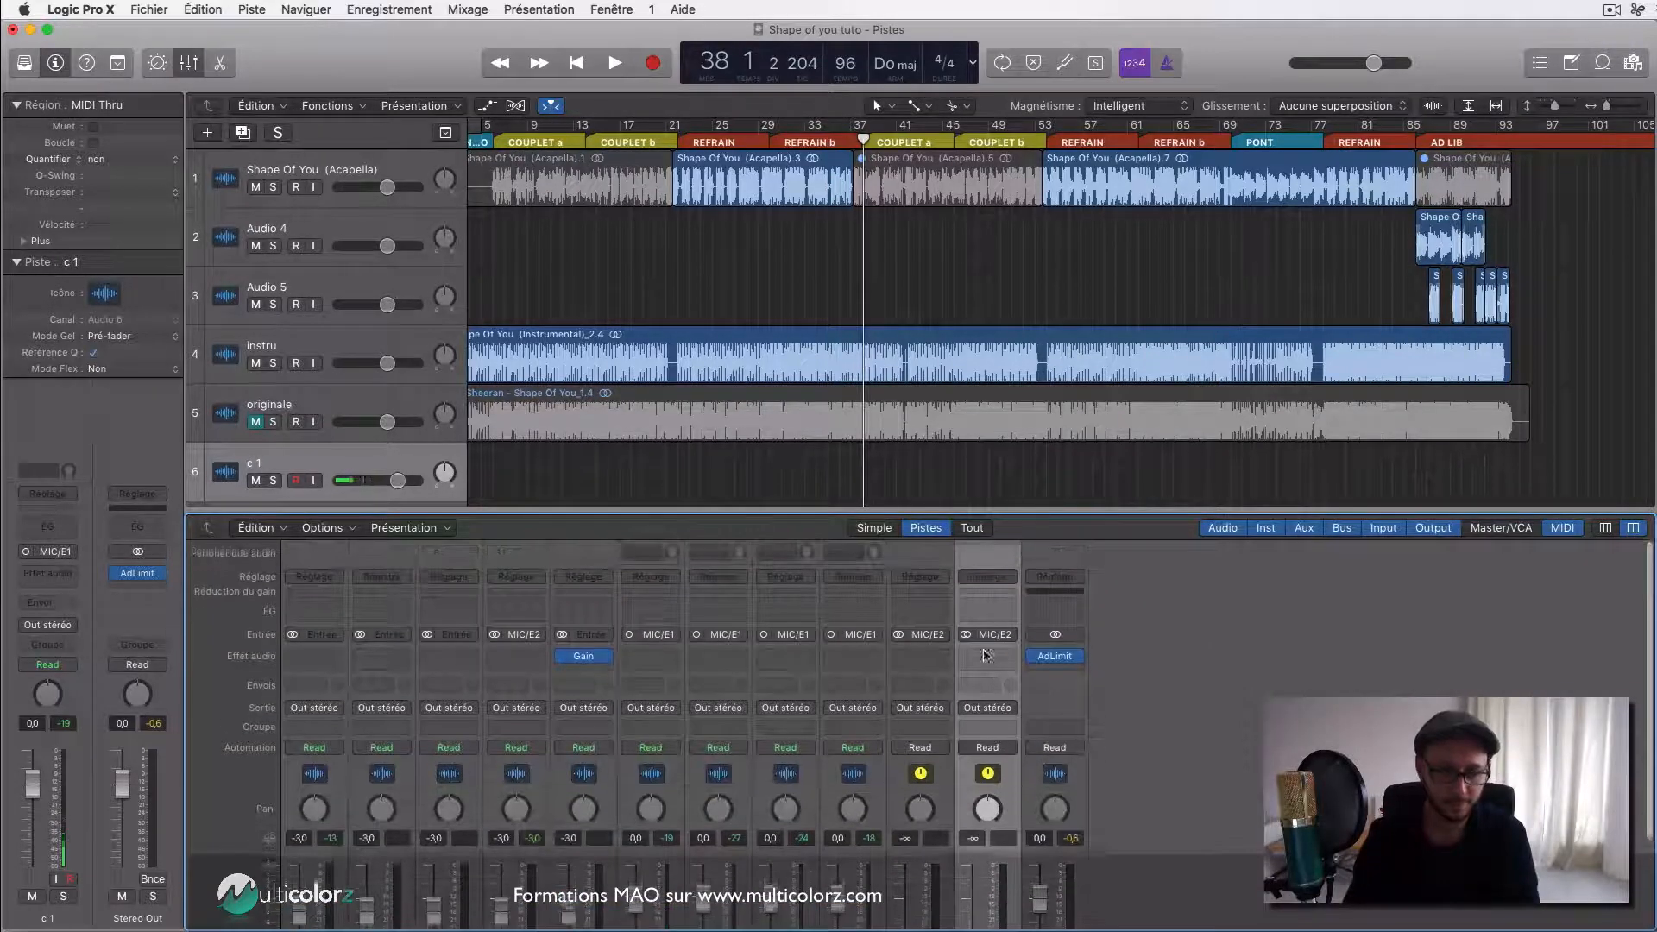
click(929, 634)
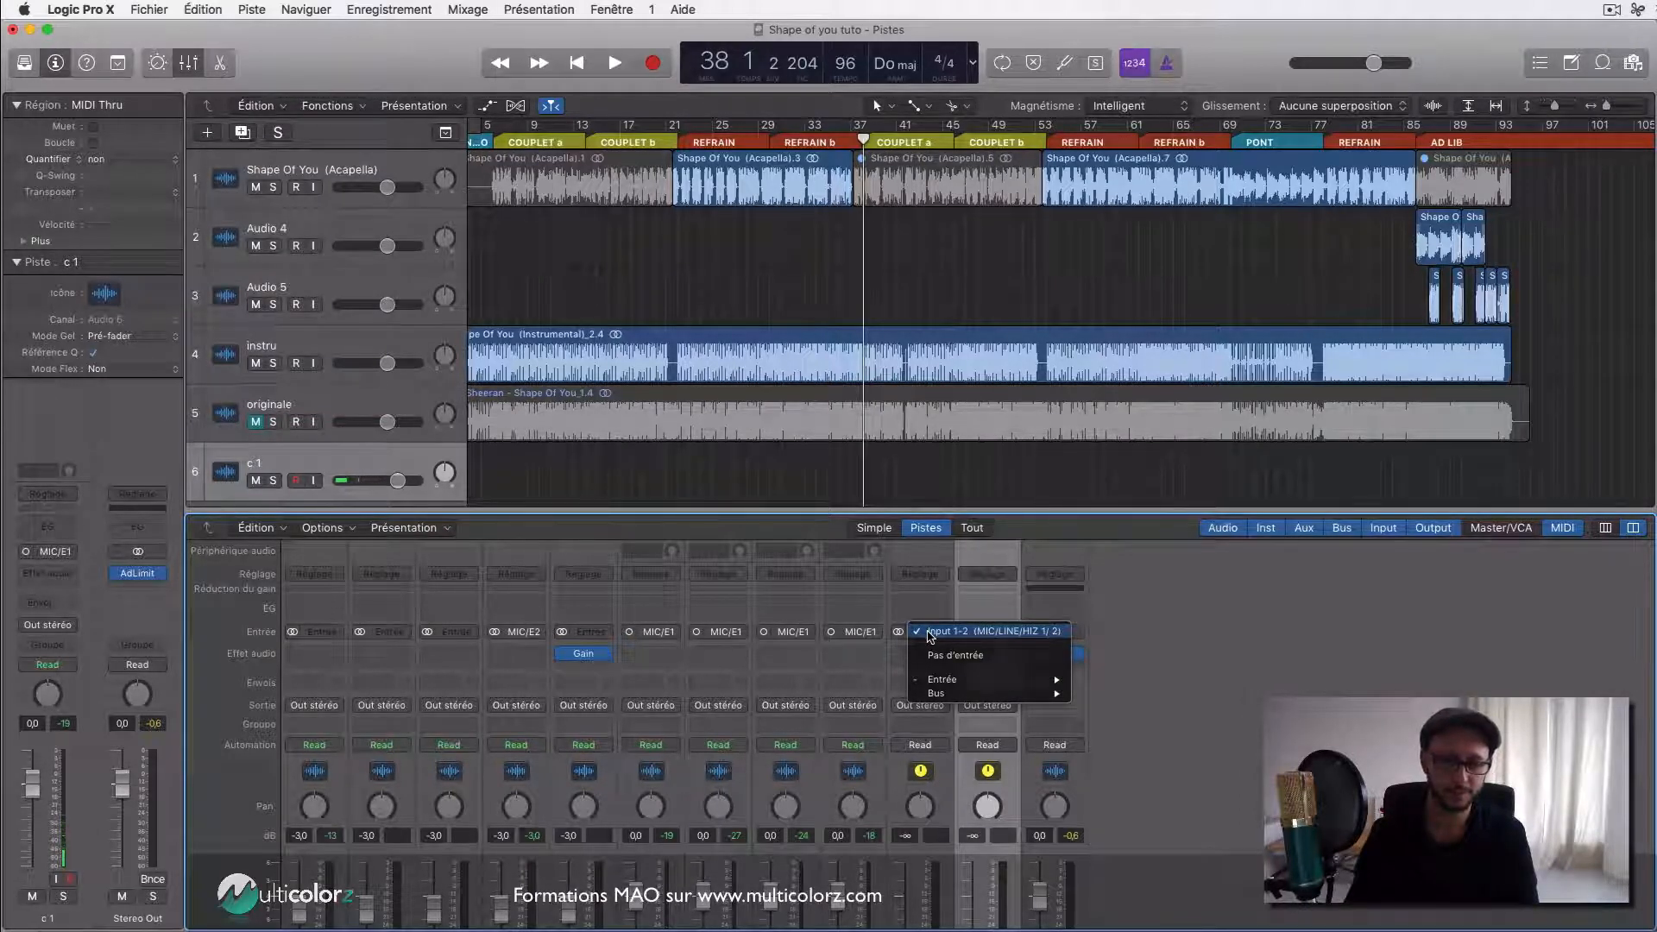
click(929, 634)
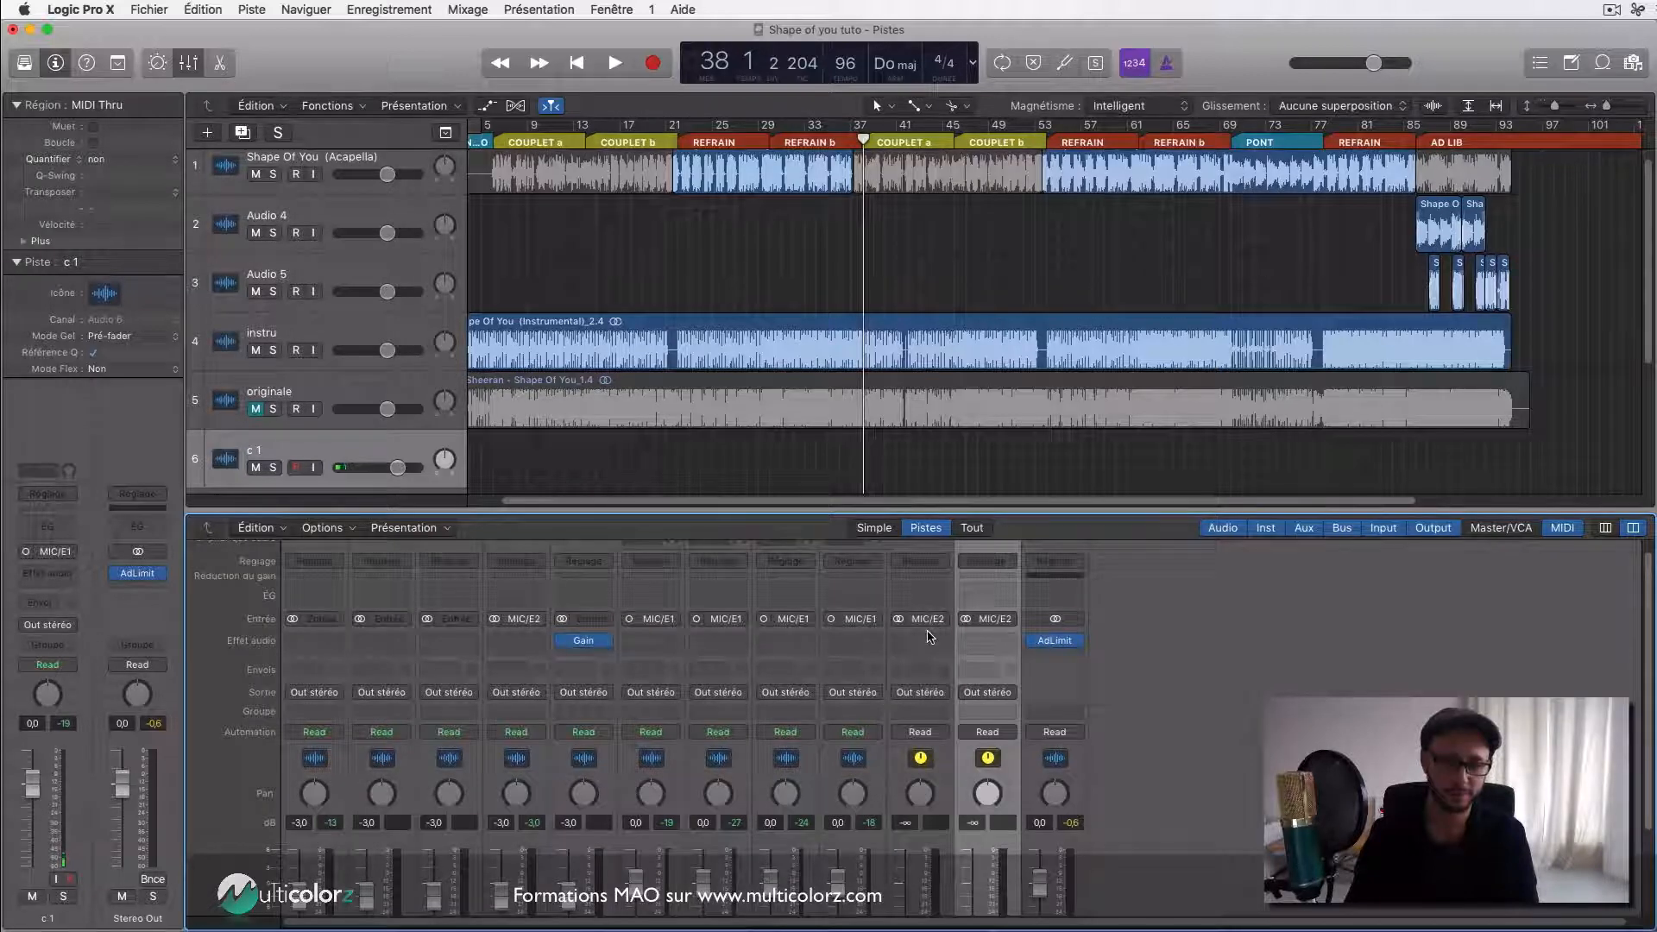
click(924, 622)
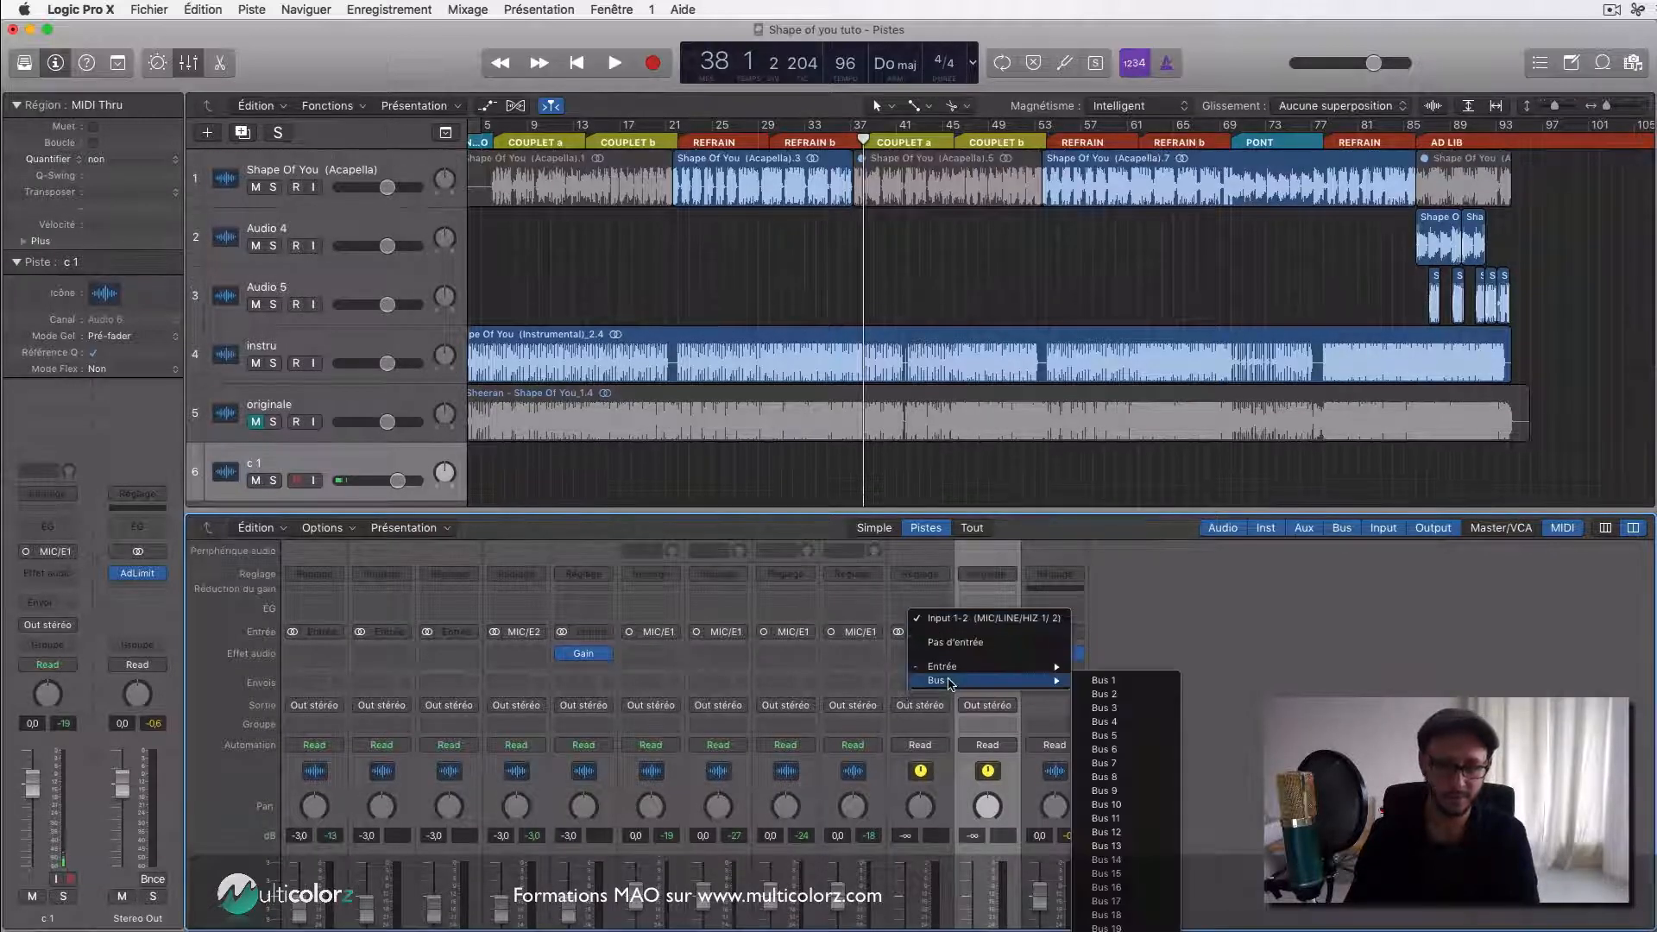
click(958, 618)
click(971, 631)
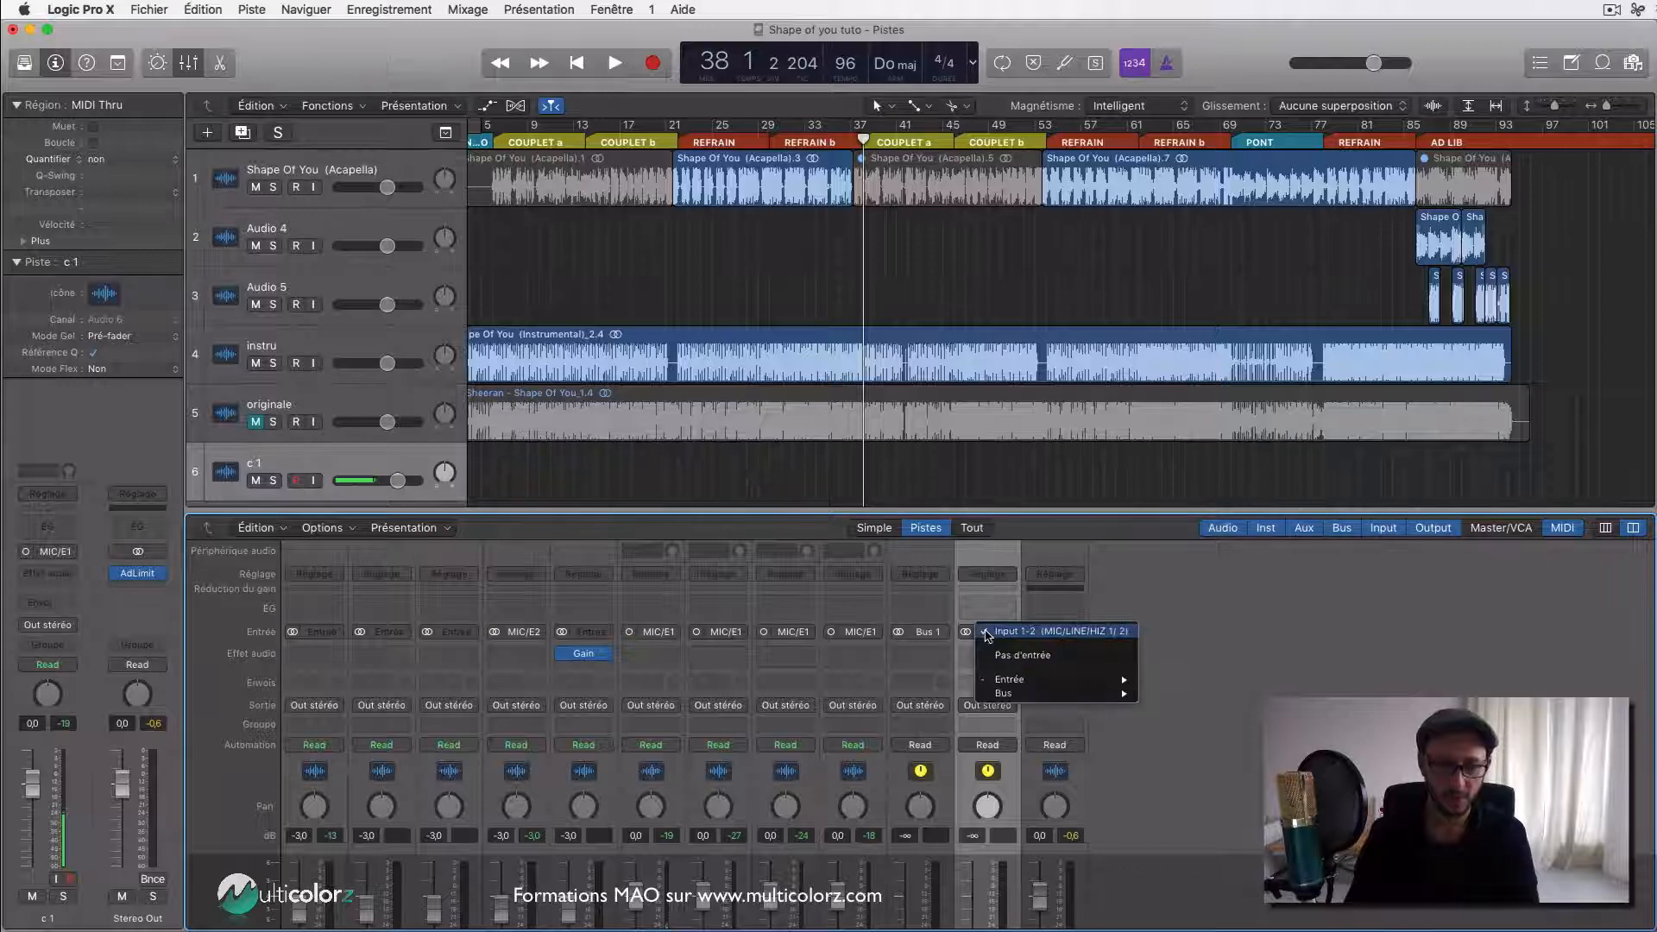
mouse_move(1079, 693)
click(1174, 703)
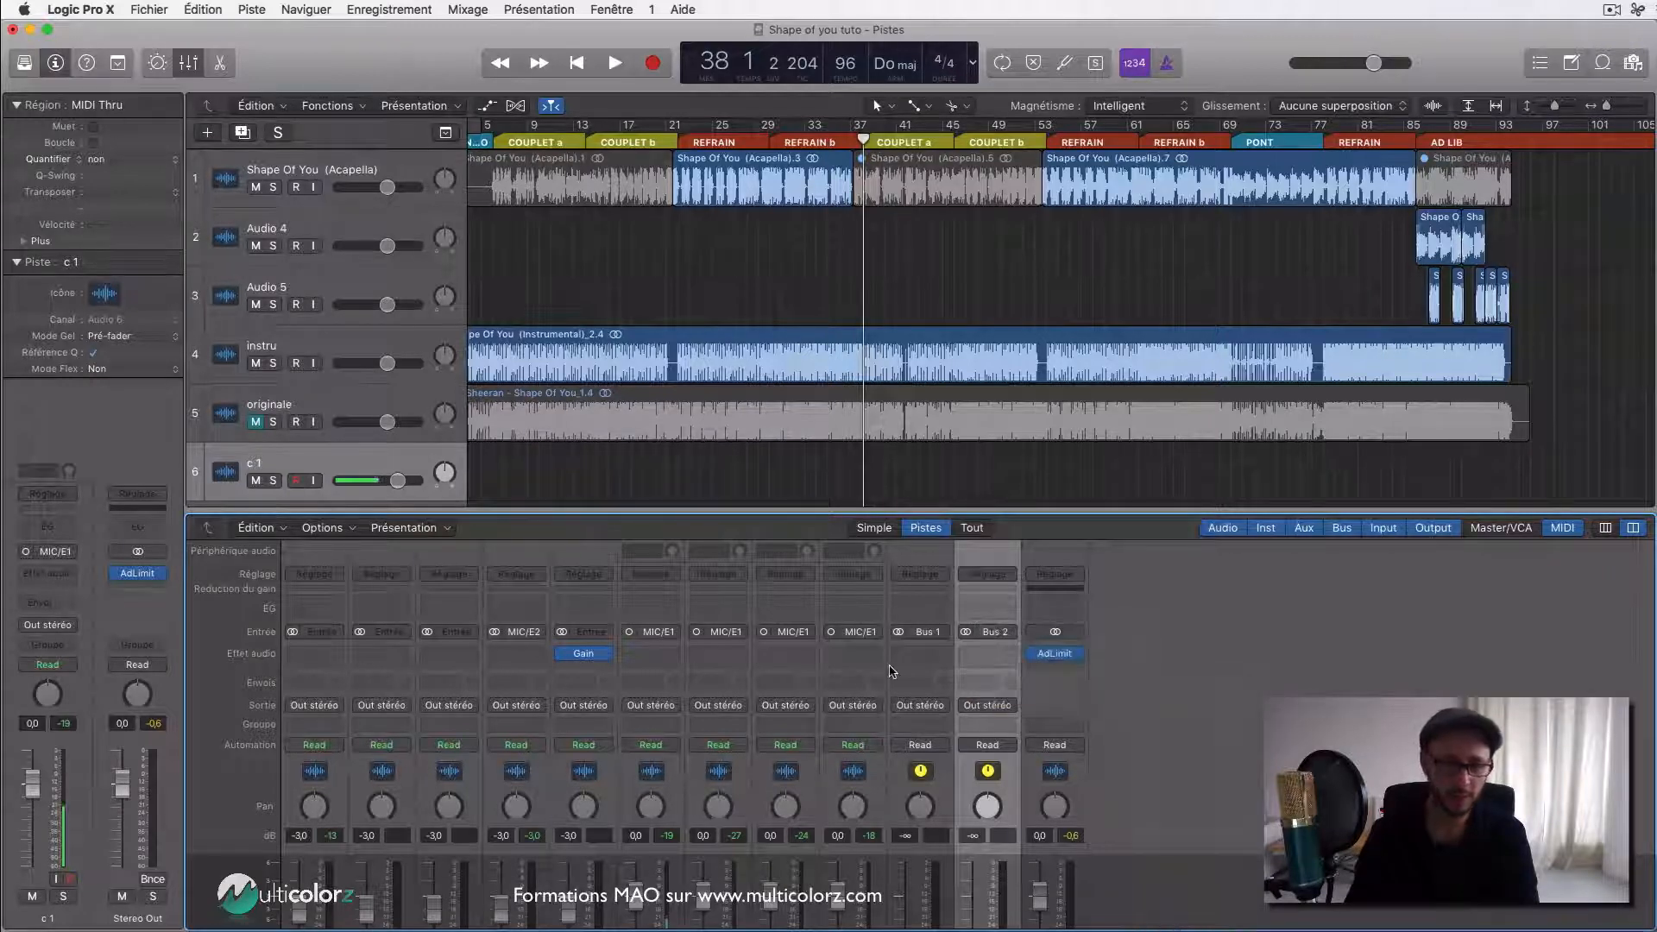
Insert a stereo Space Designer reverb on the reverb auxiliary.
click(928, 654)
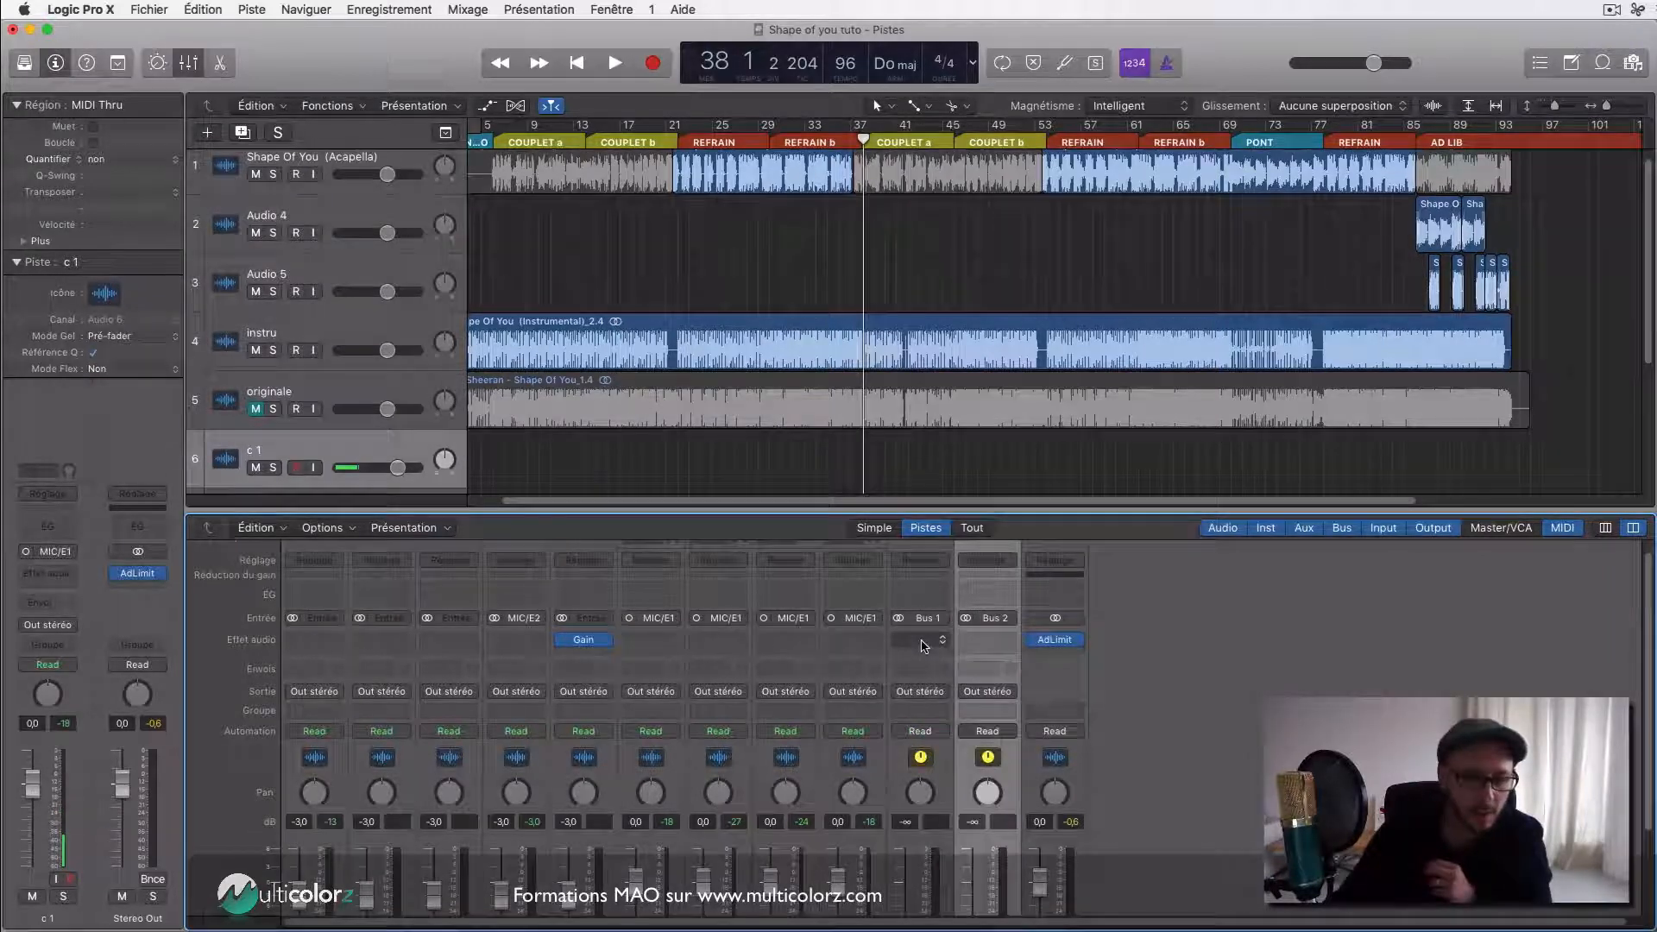
click(928, 641)
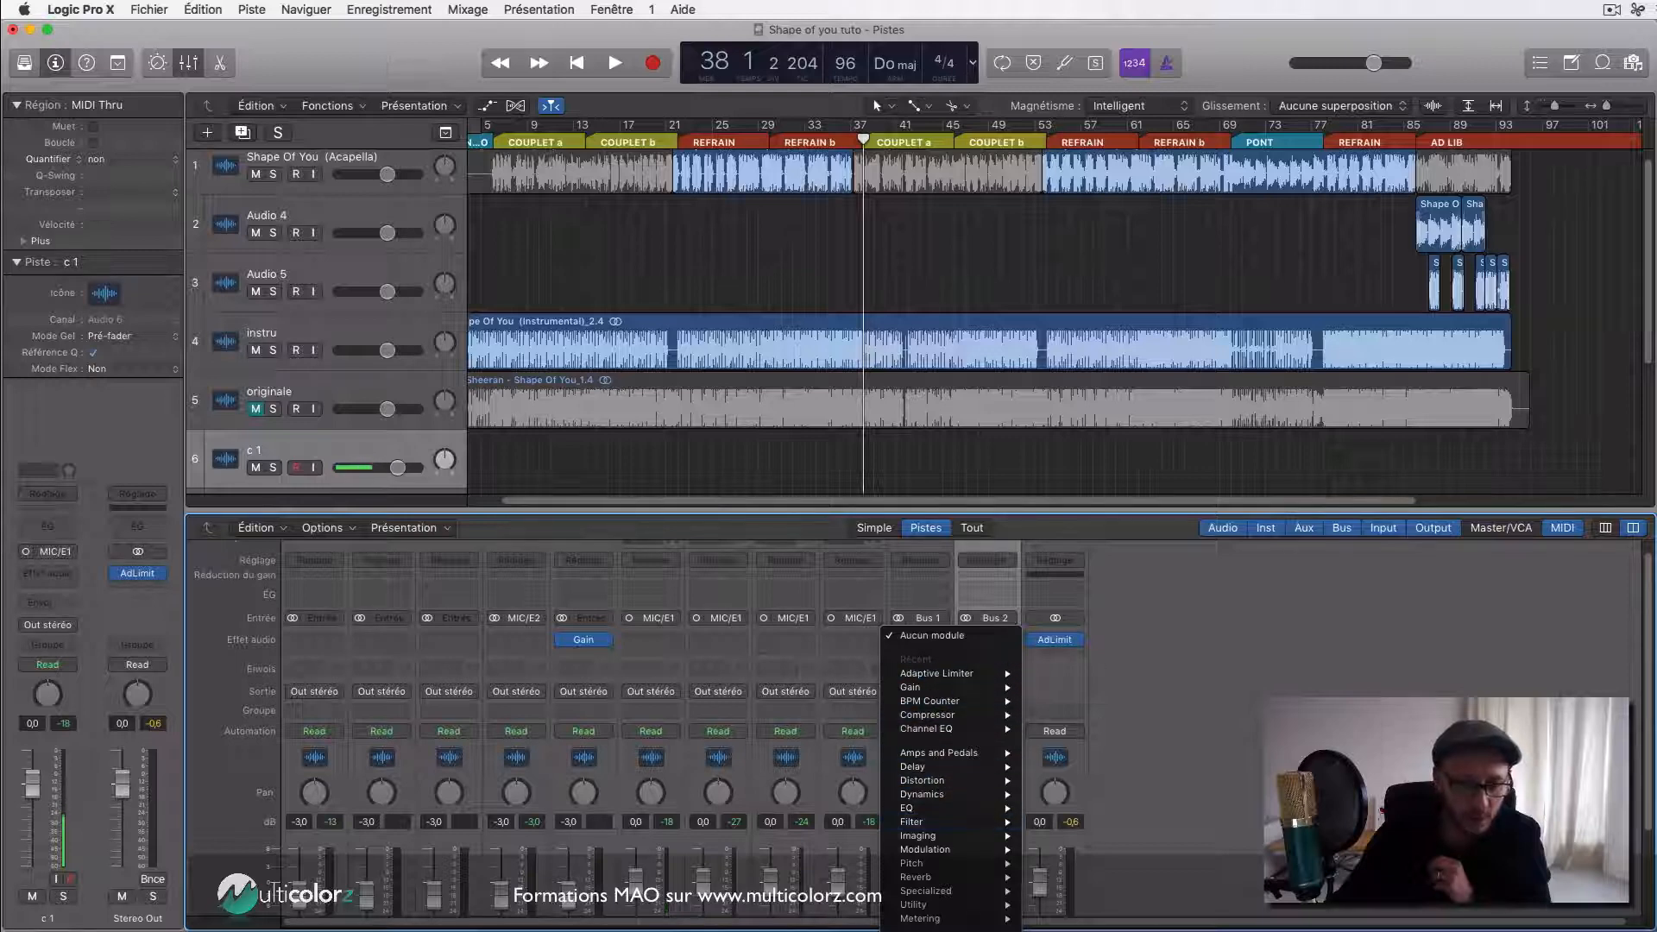
mouse_move(945, 920)
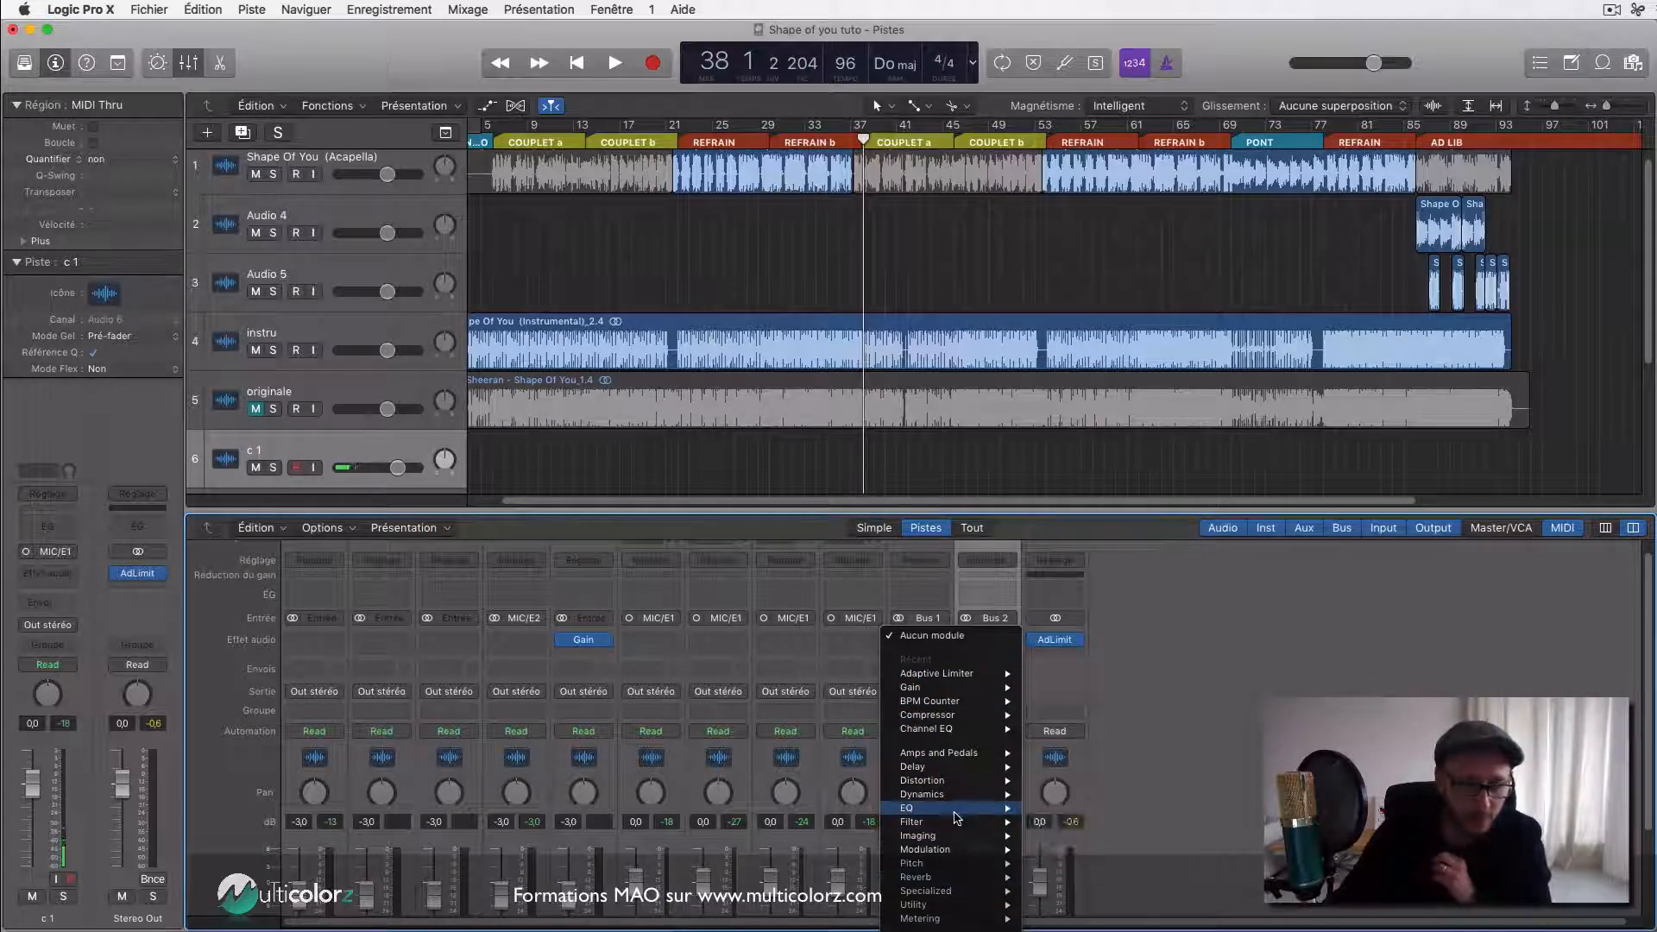
mouse_move(962, 802)
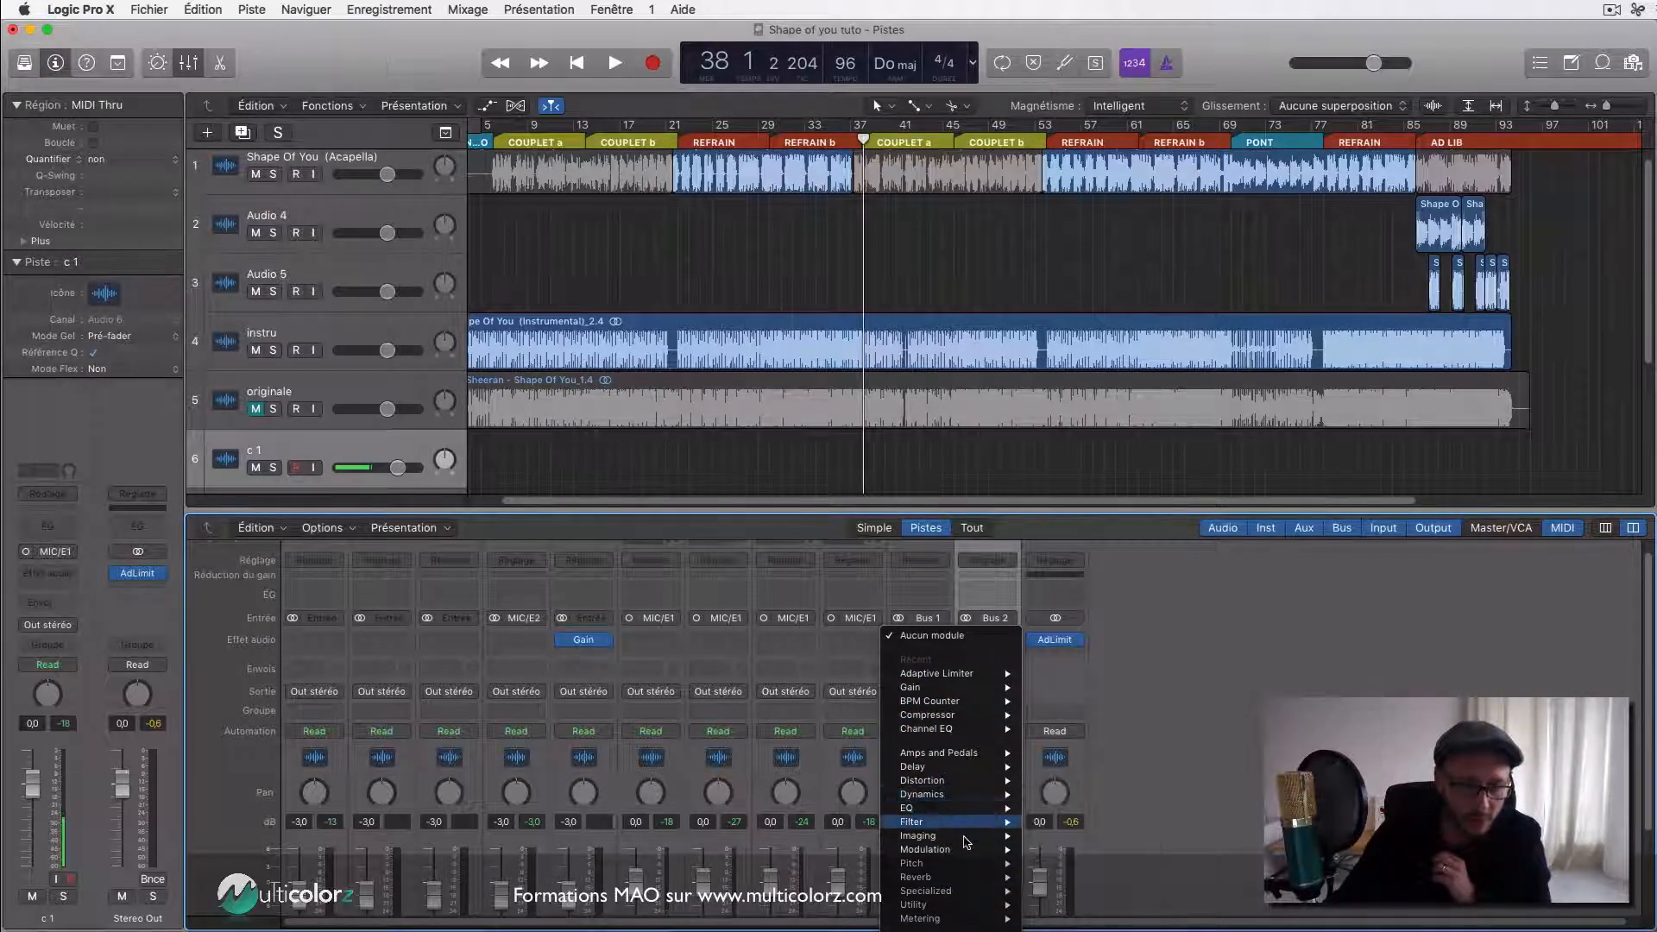
mouse_move(967, 877)
mouse_move(1084, 920)
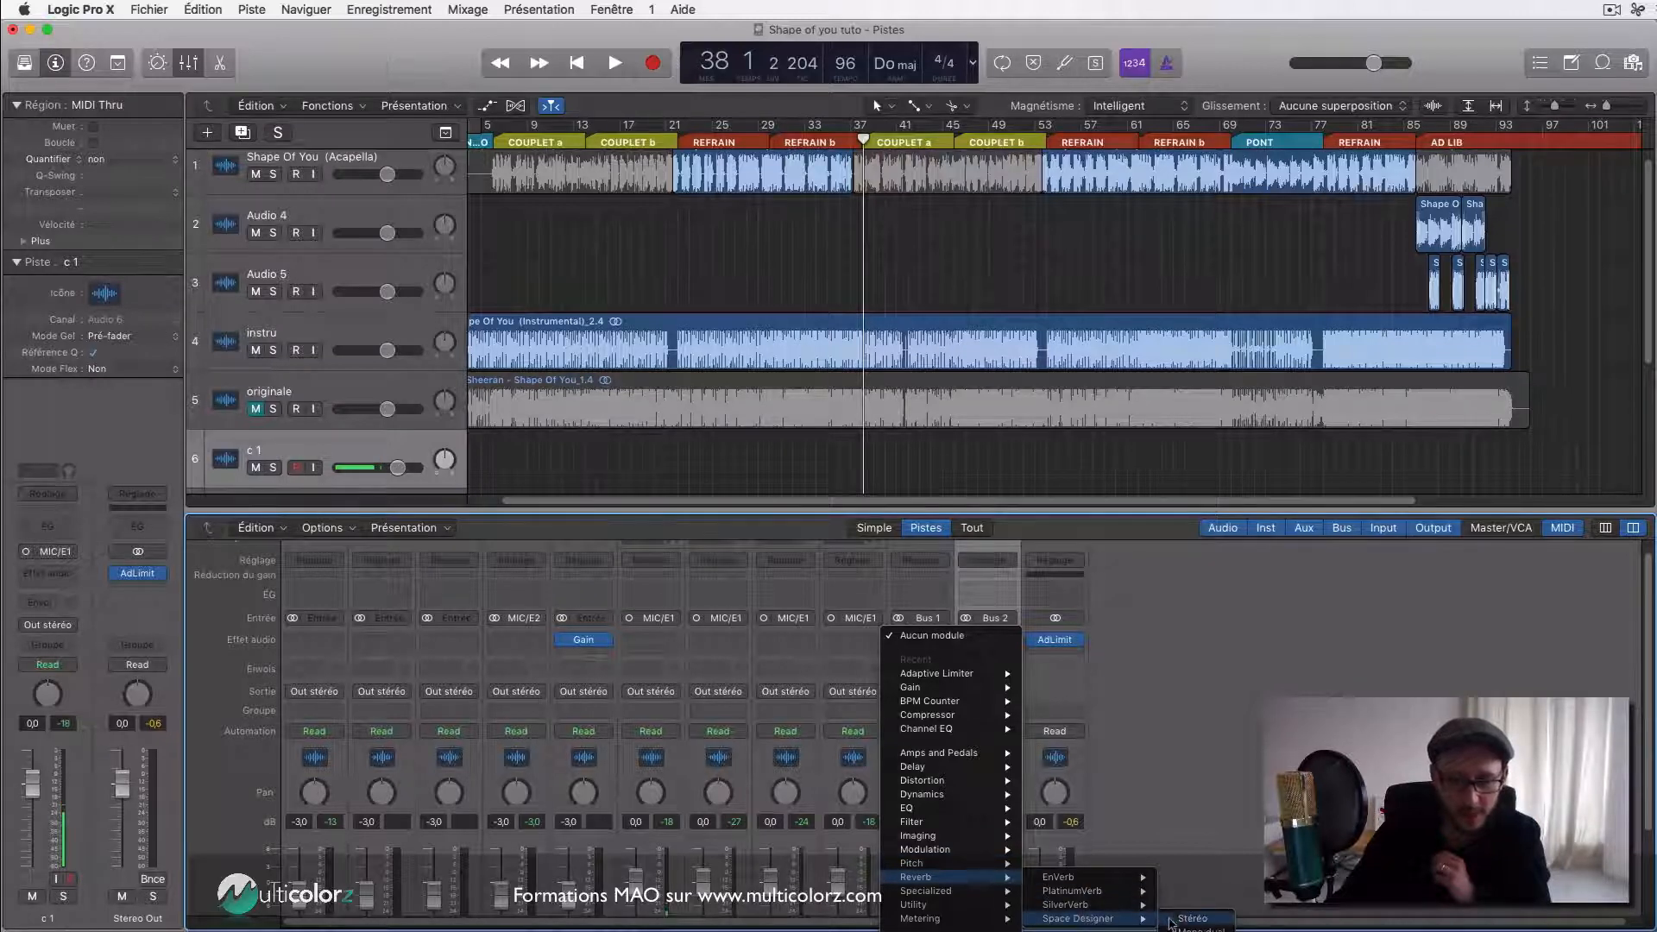
click(1178, 922)
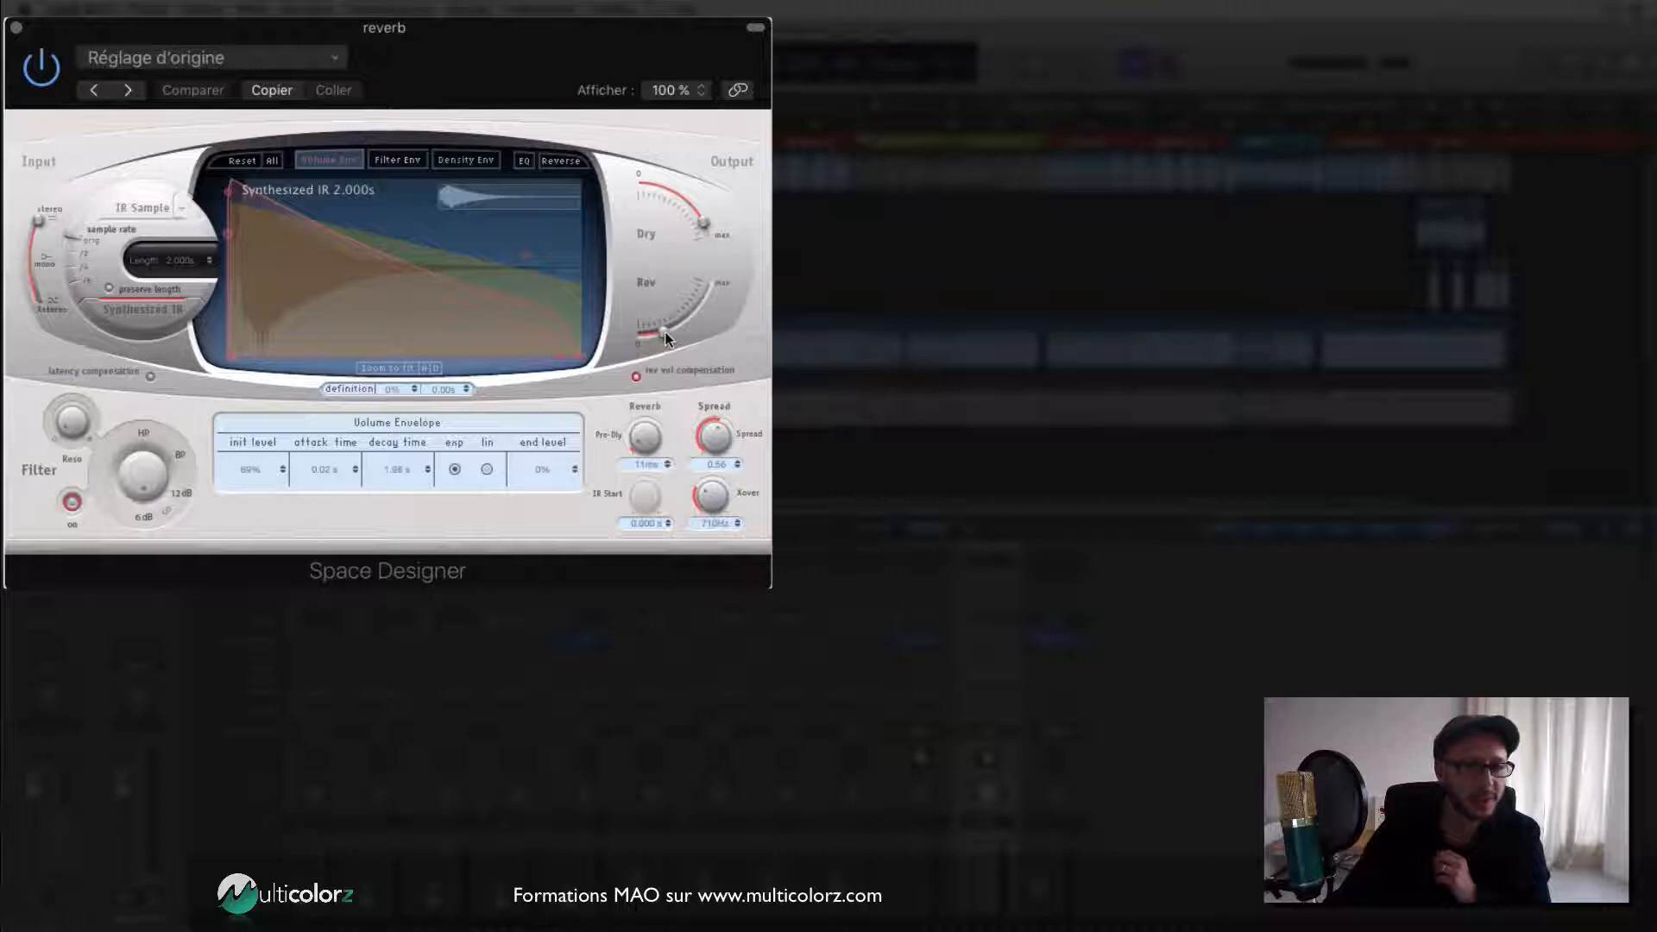
In Space Designer, set Rev to maximum, Dry to mute and the pre-delay to 40 ms, and close the plug-in window.
drag(661, 334, 710, 287)
drag(704, 224, 678, 302)
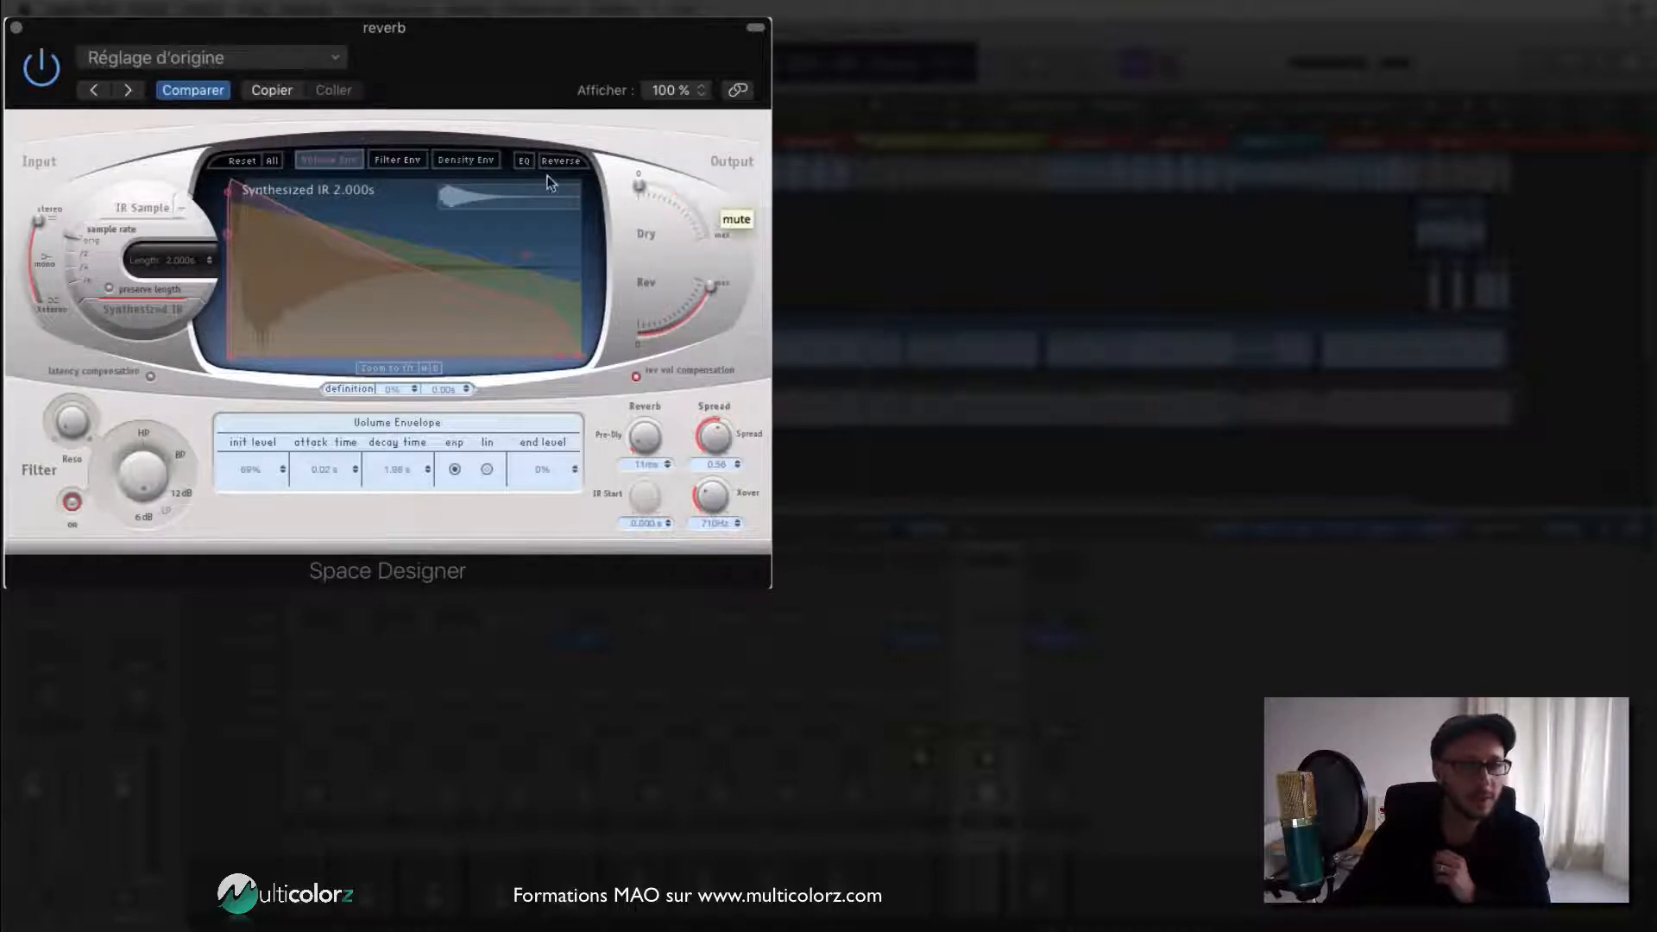
double_click(647, 465)
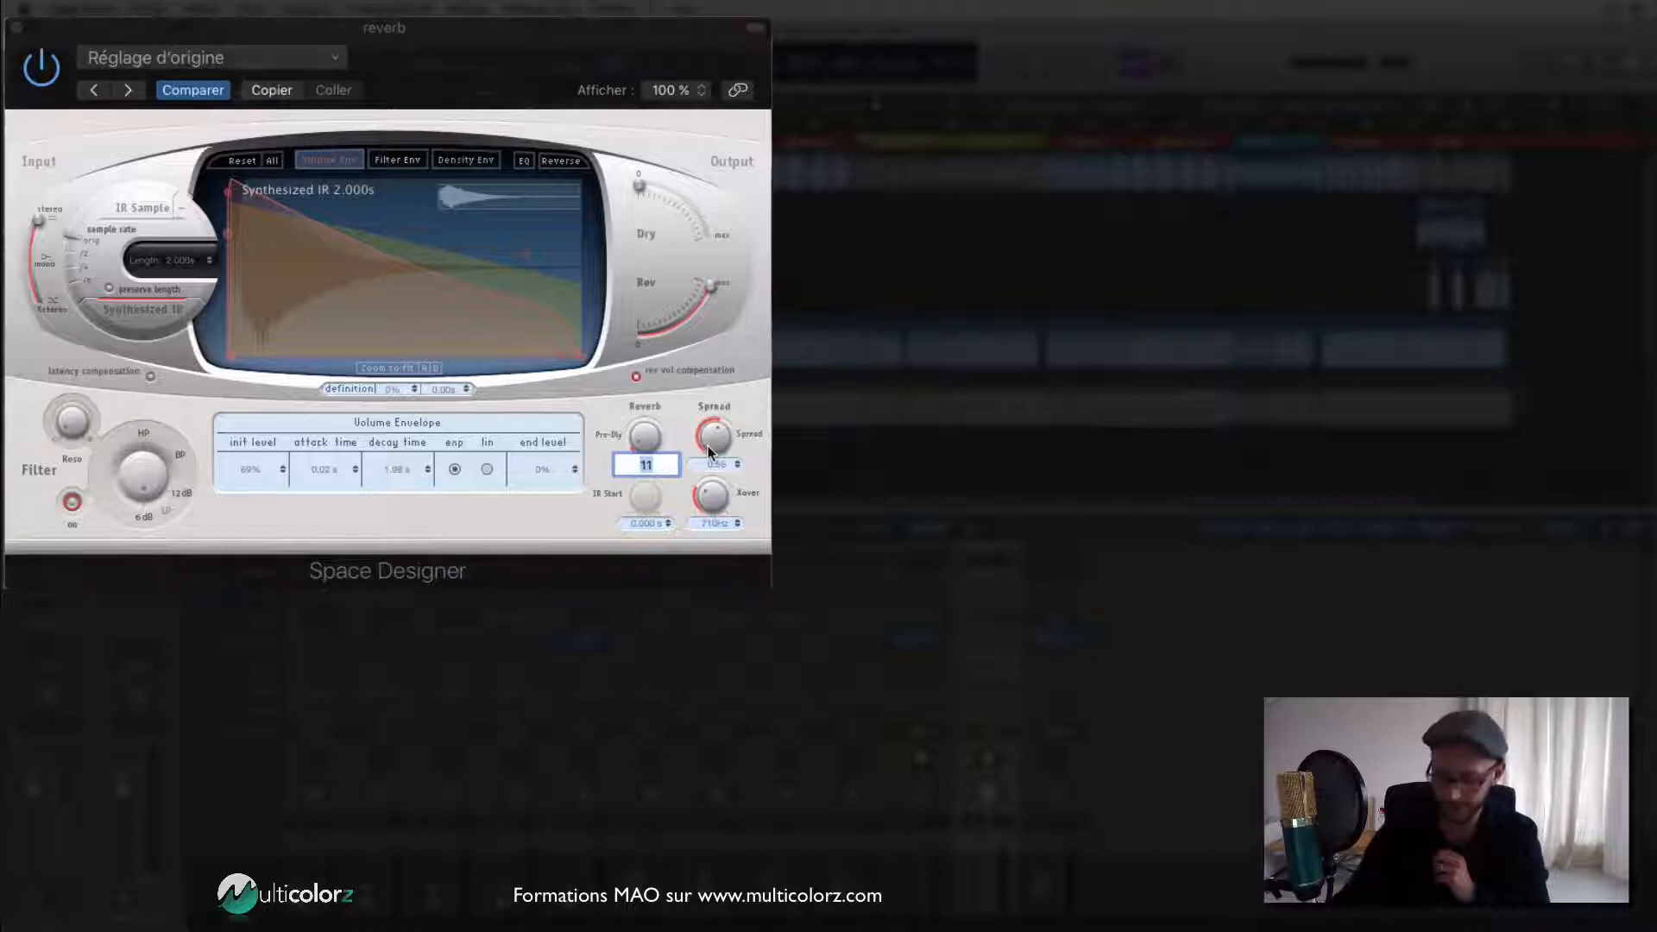
text(40)
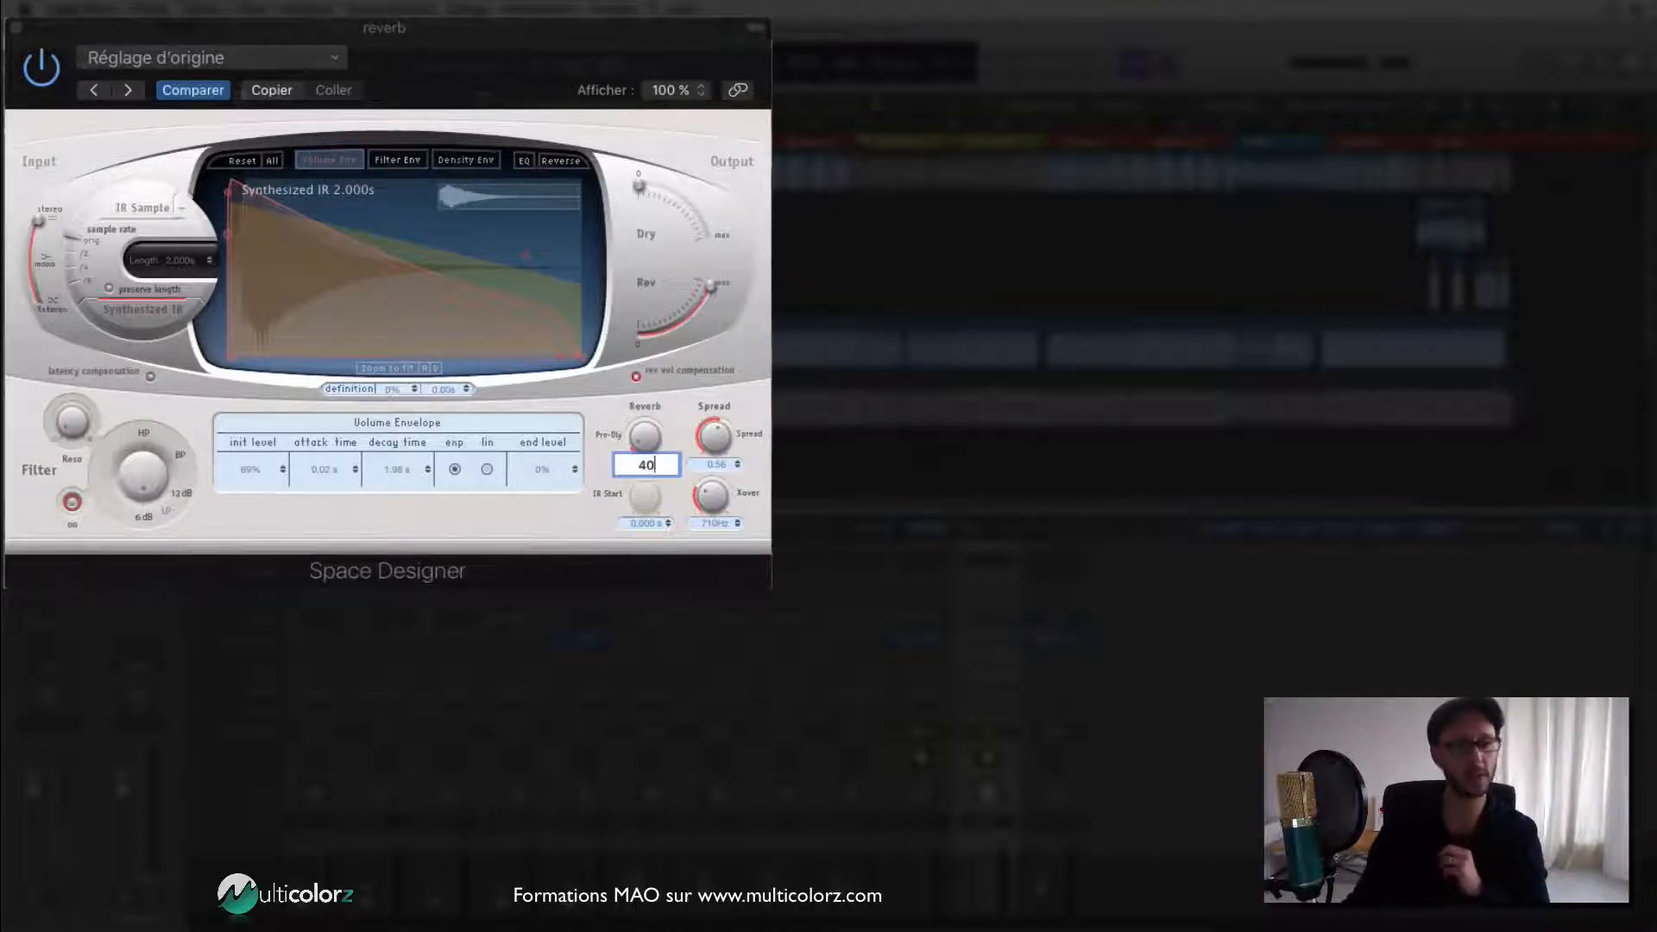
key(Return)
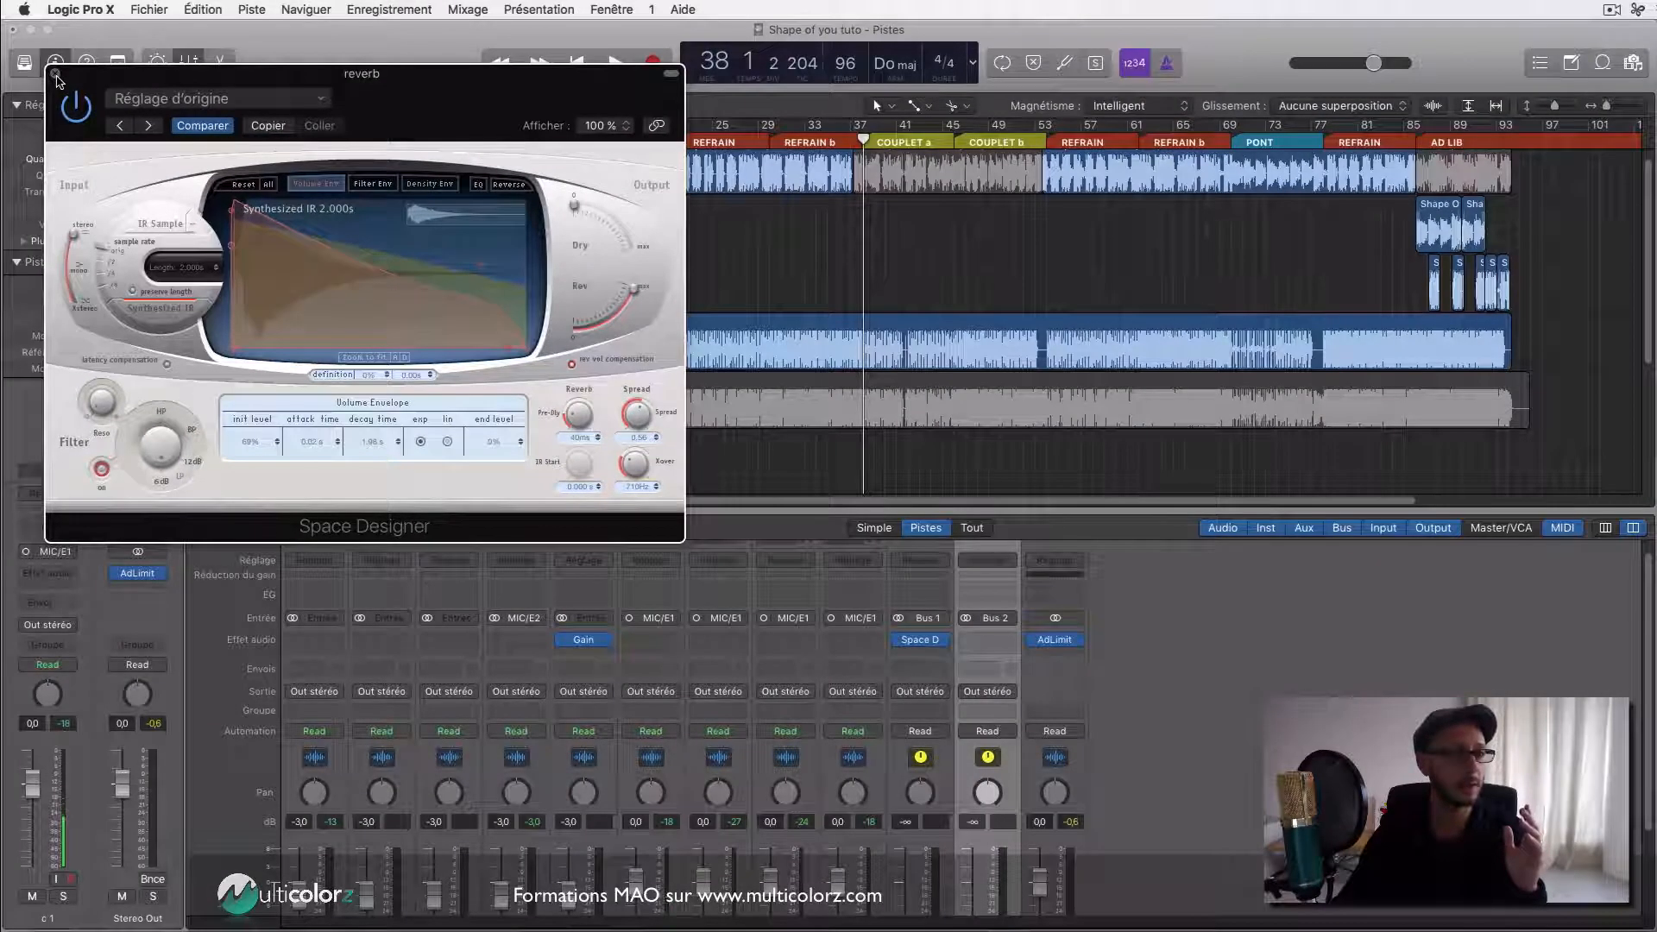
click(56, 74)
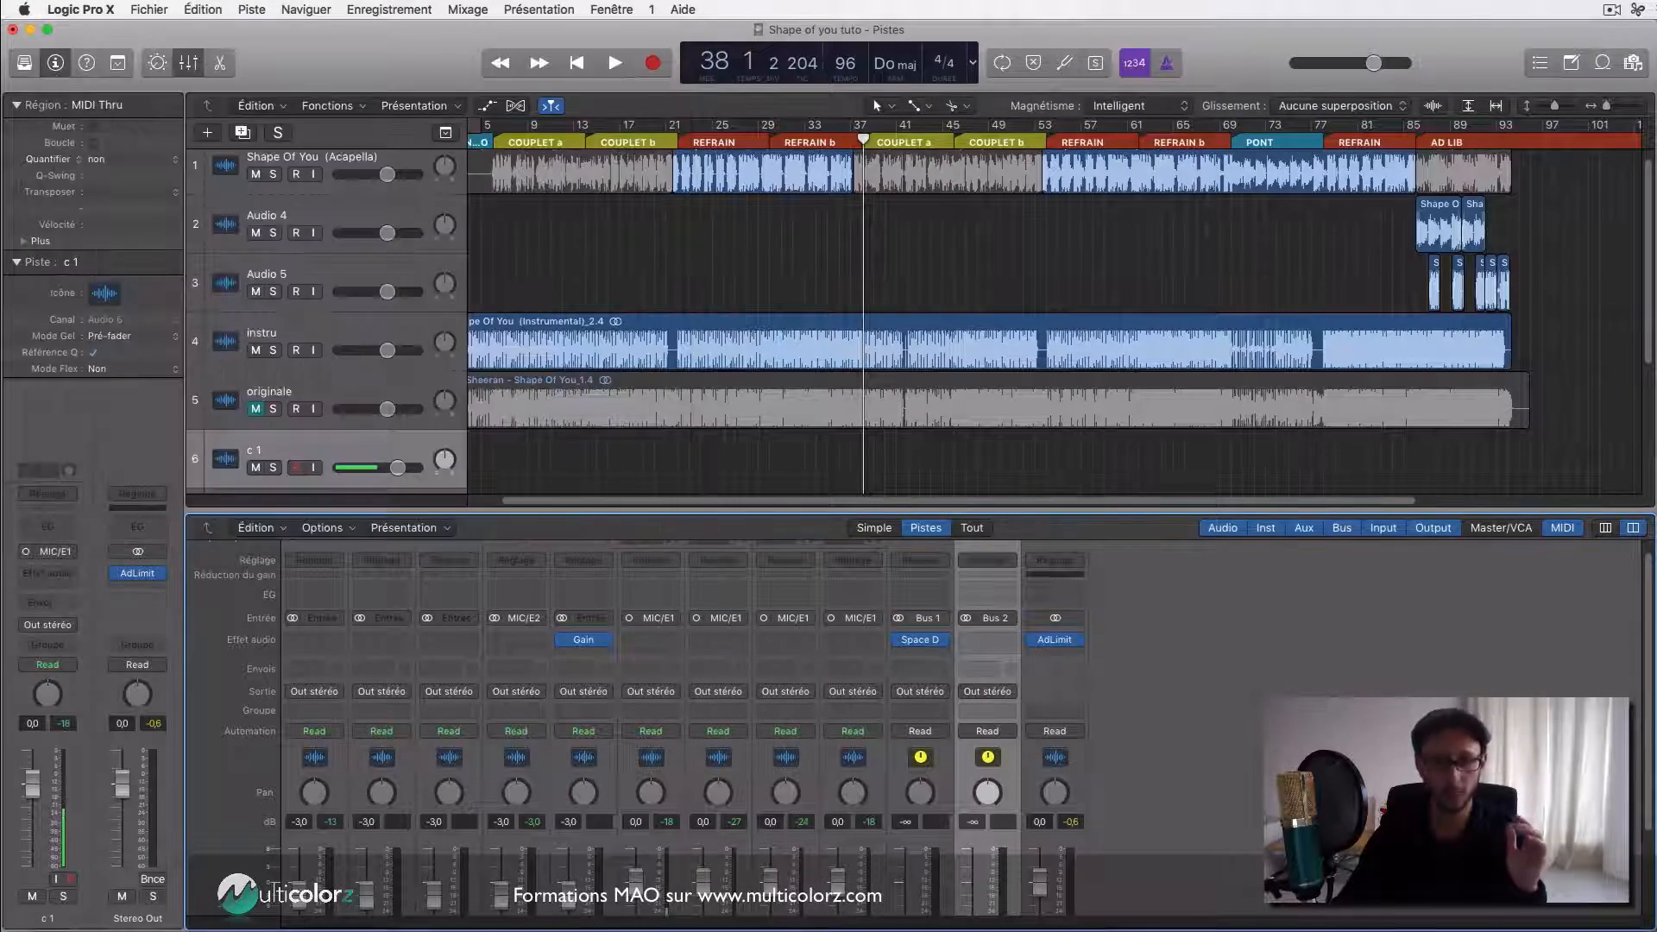
Insert a Tape Delay on the delay auxiliary and close its plug-in window.
scroll(1053, 790, down, 3)
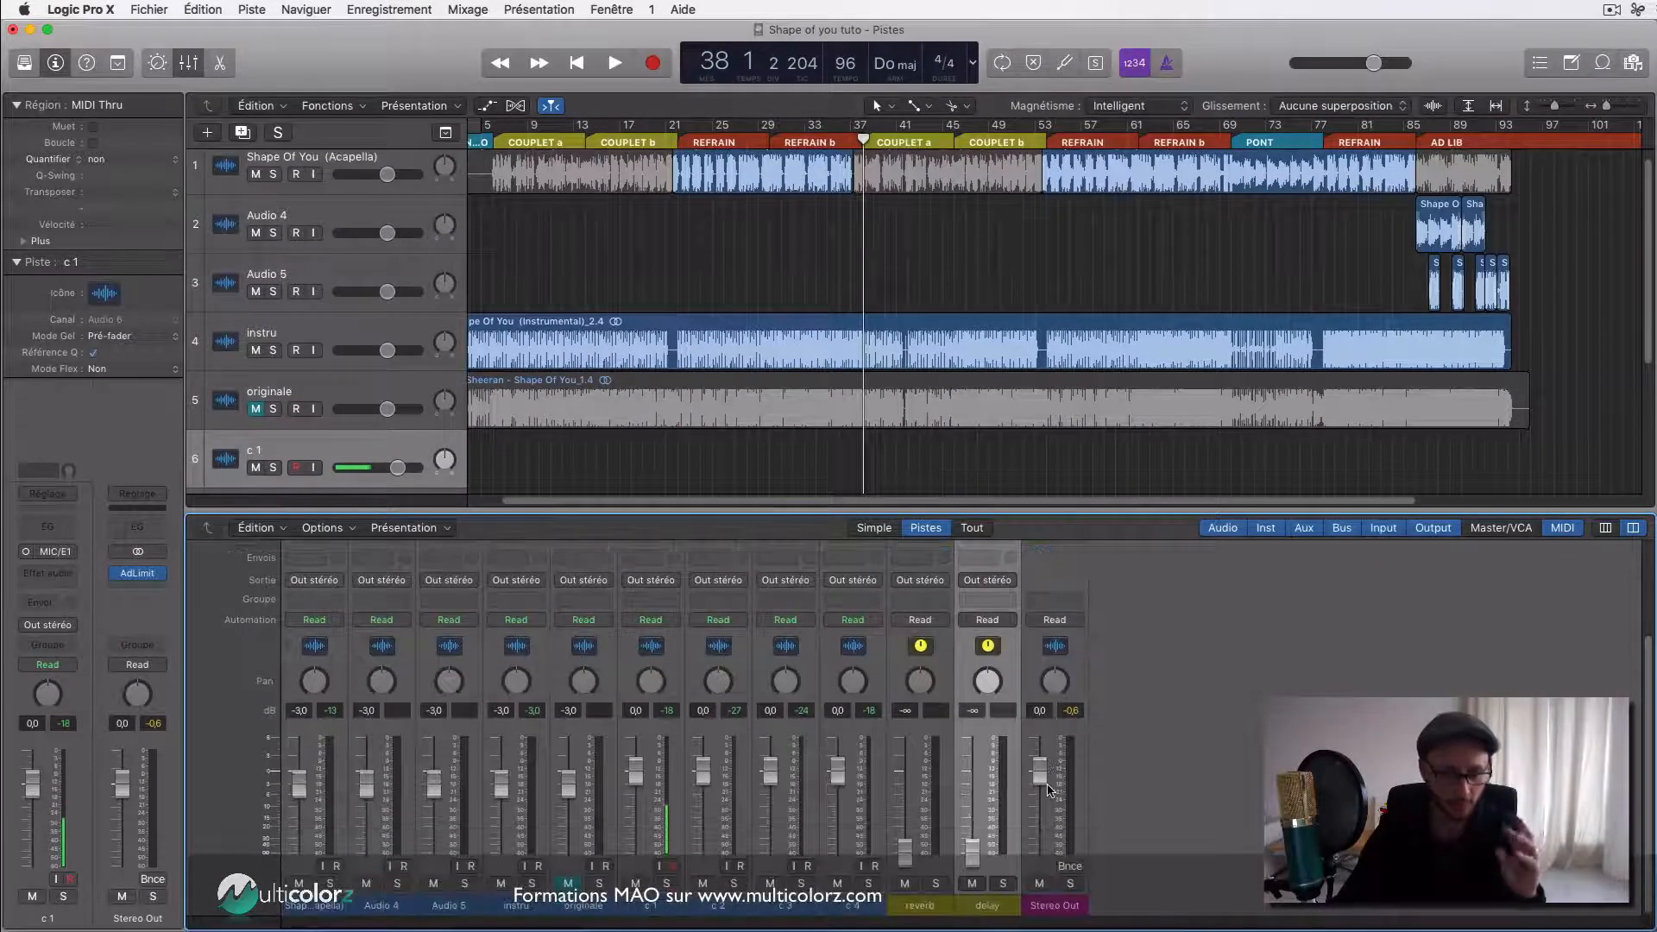
scroll(1036, 787, up, 1)
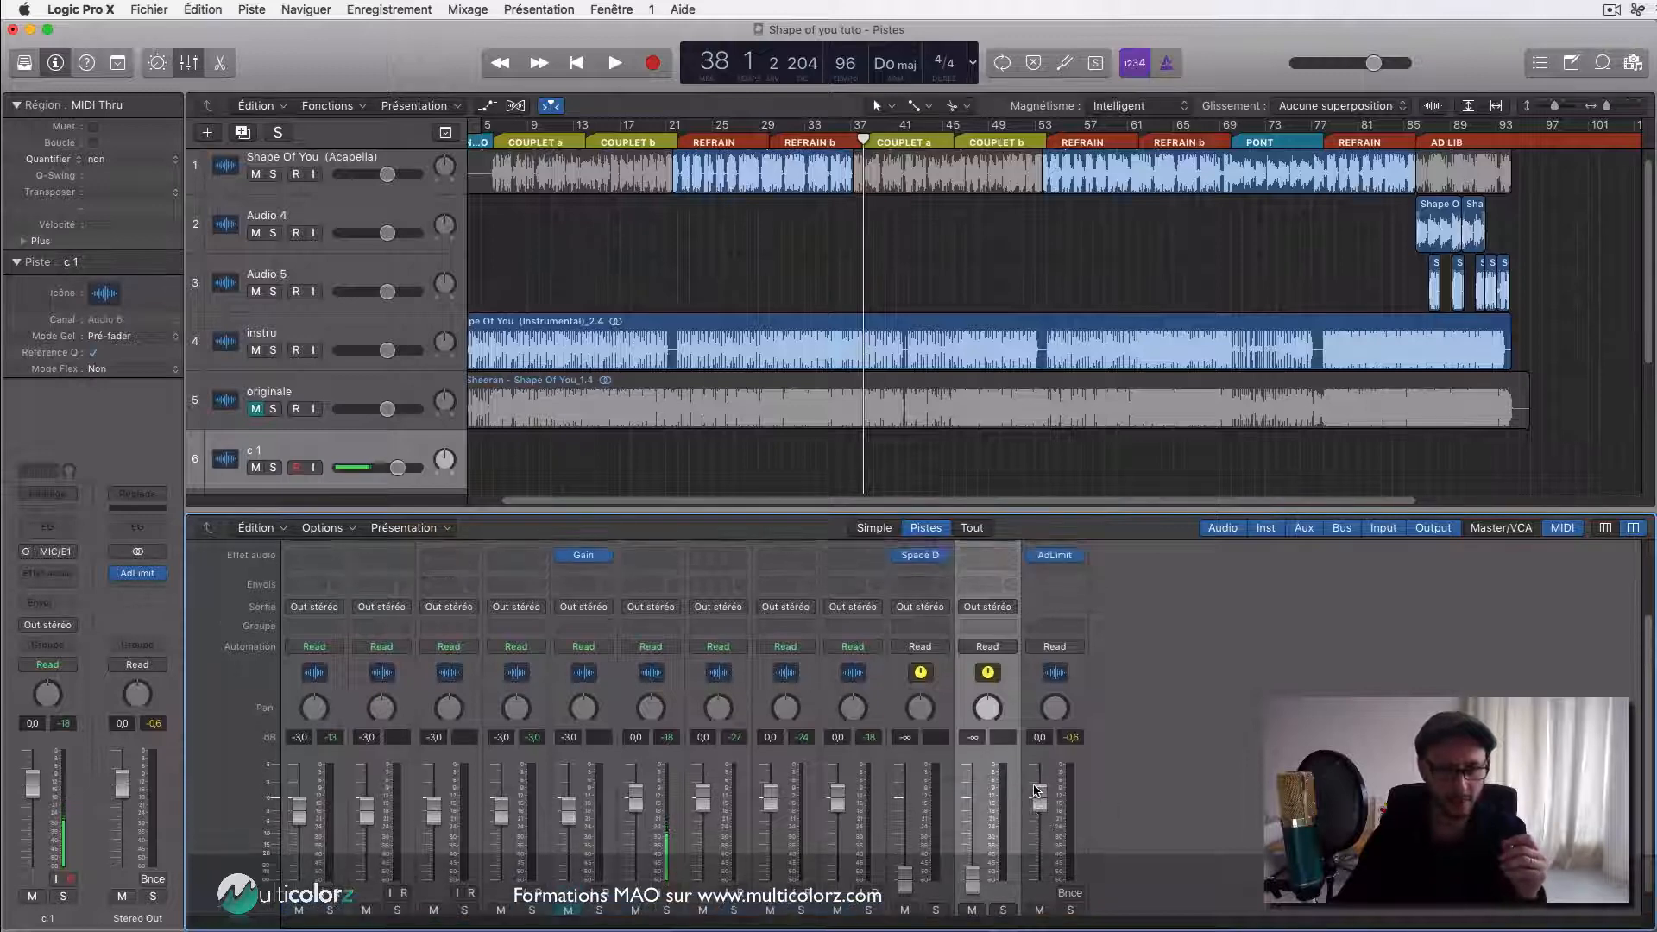
click(988, 559)
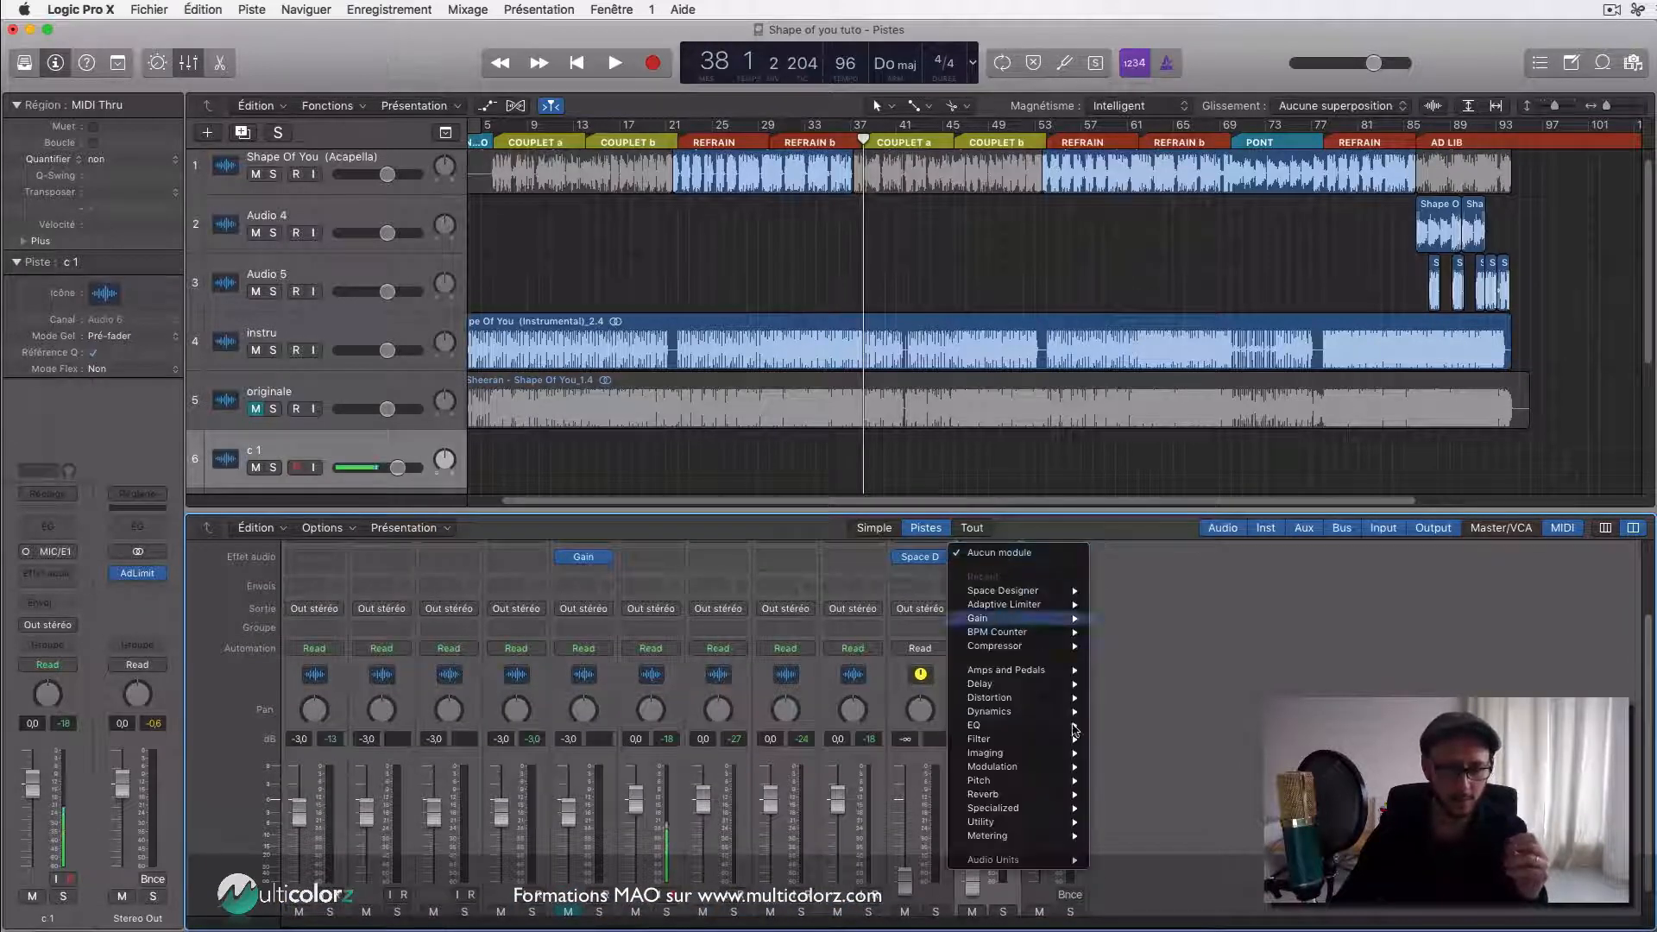
mouse_move(973, 686)
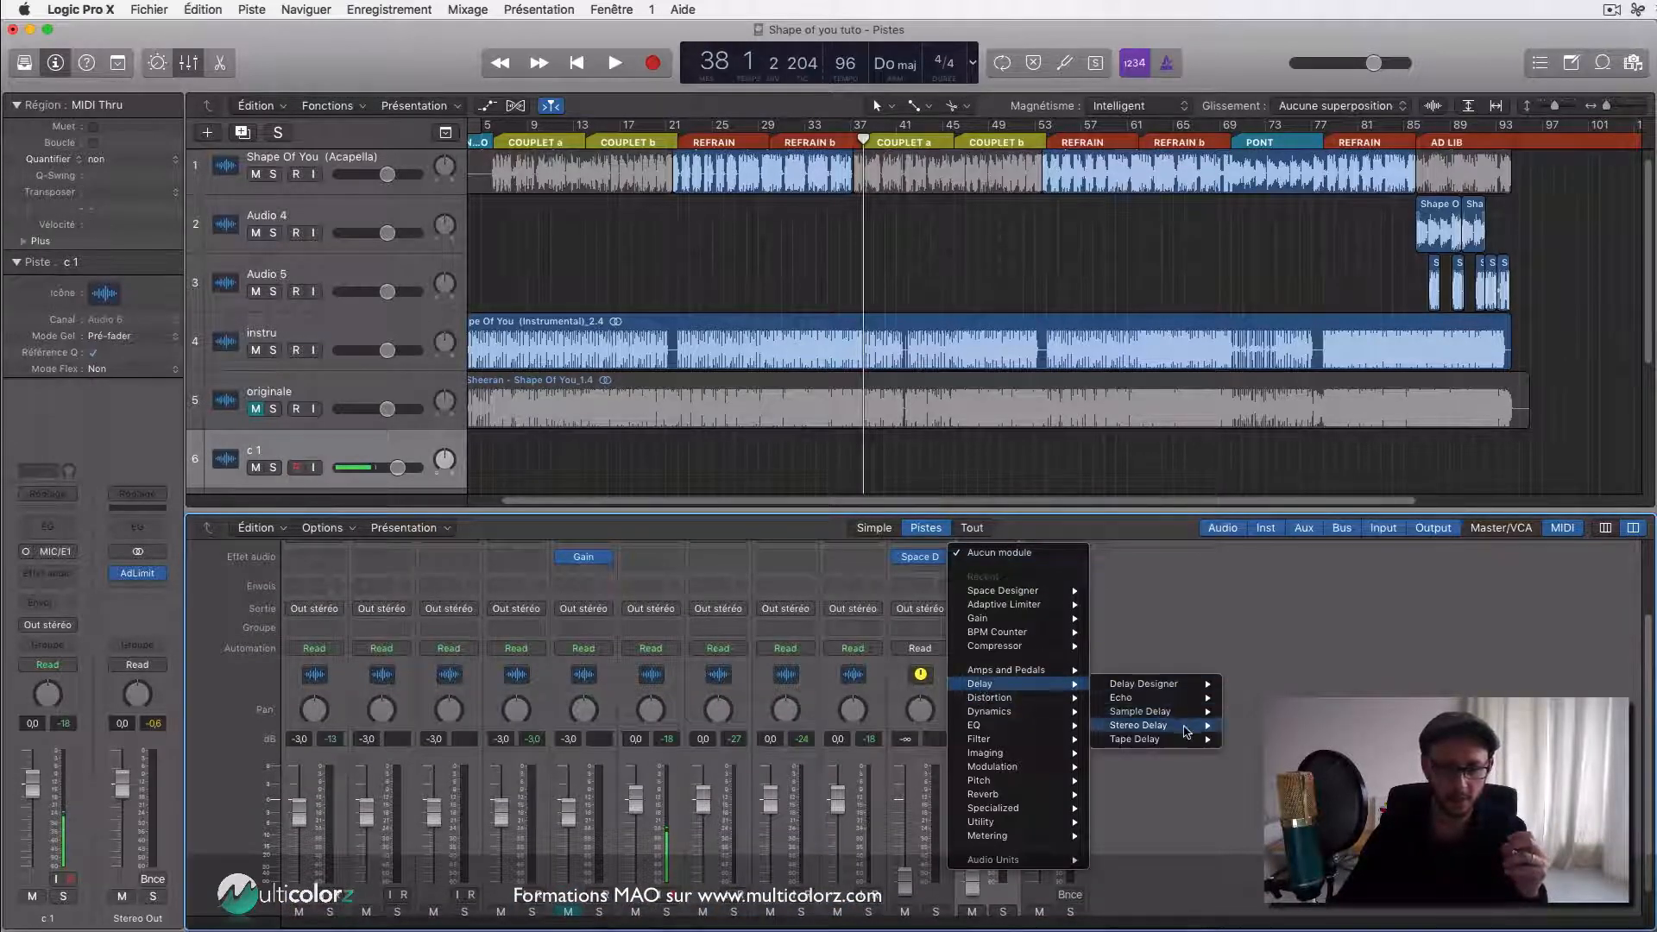
mouse_move(1199, 739)
click(1253, 740)
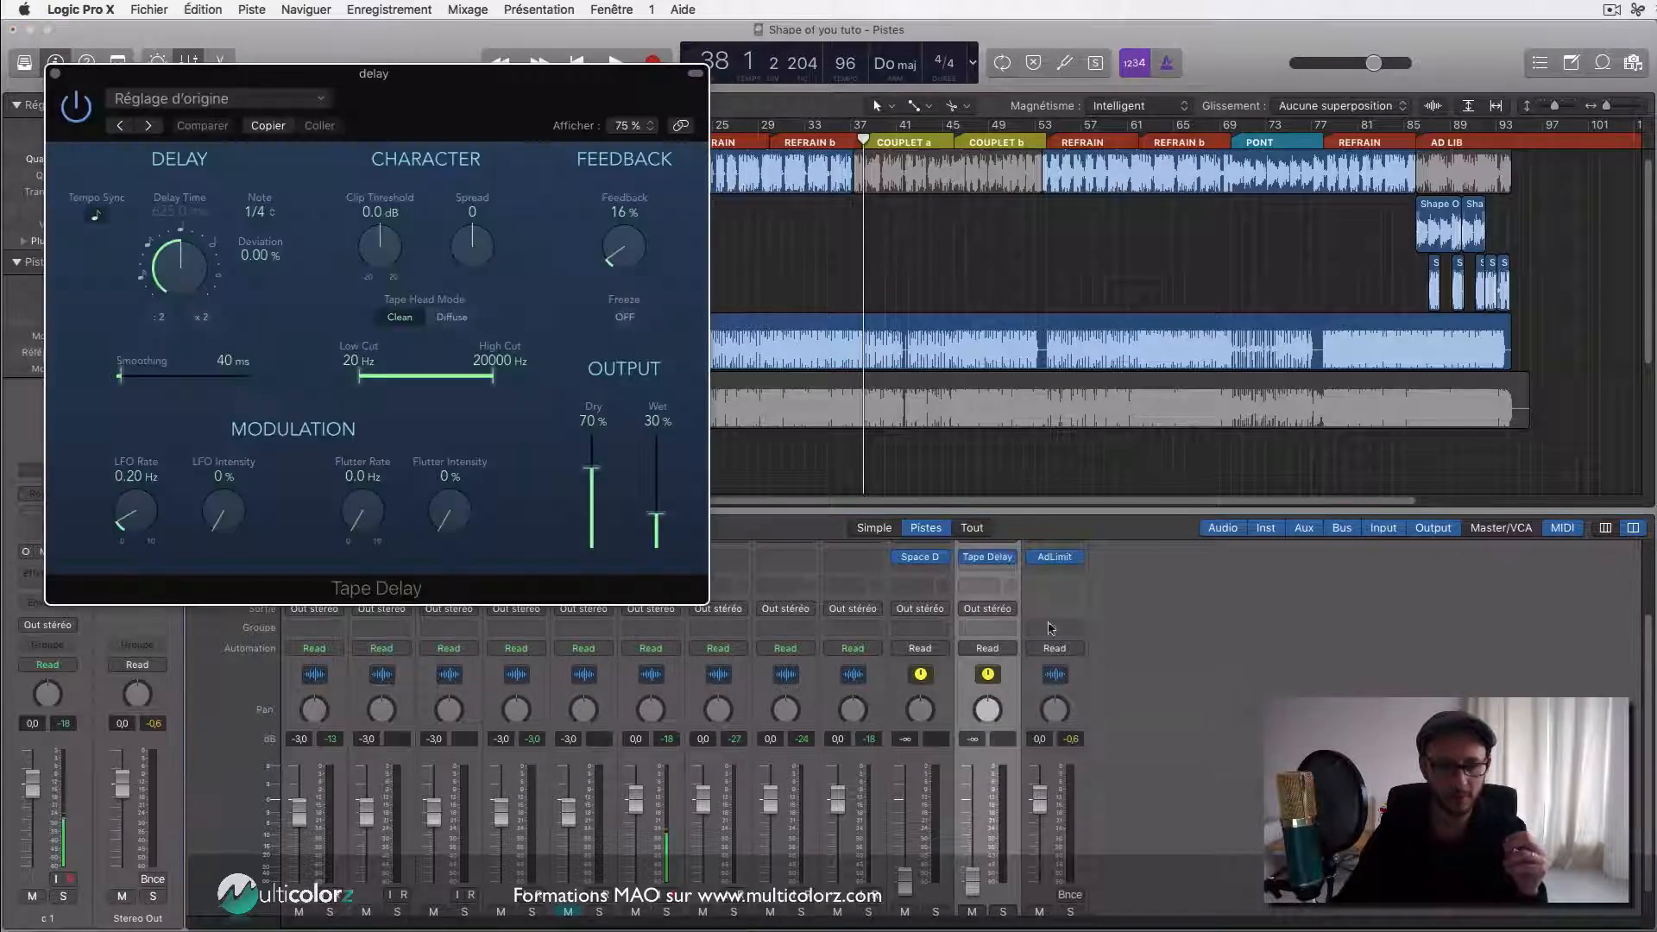
click(984, 559)
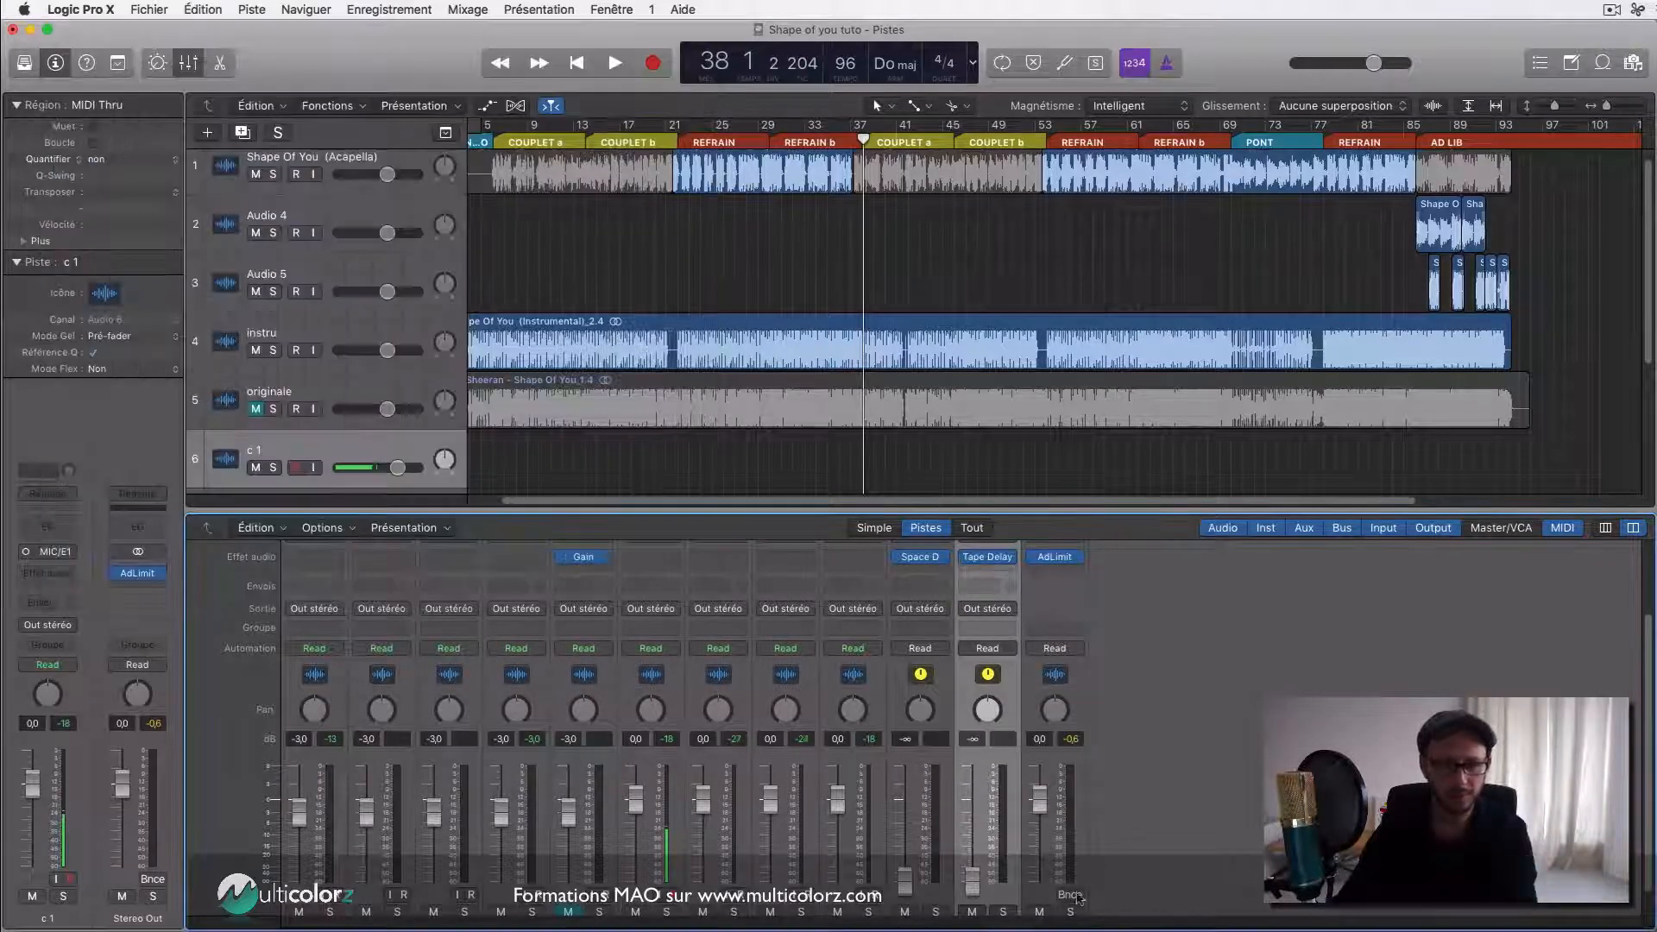
Reset the volume faders of the delay and reverb auxiliaries to 0.0 dB.
alt+click(975, 886)
scroll(958, 820, down, 1)
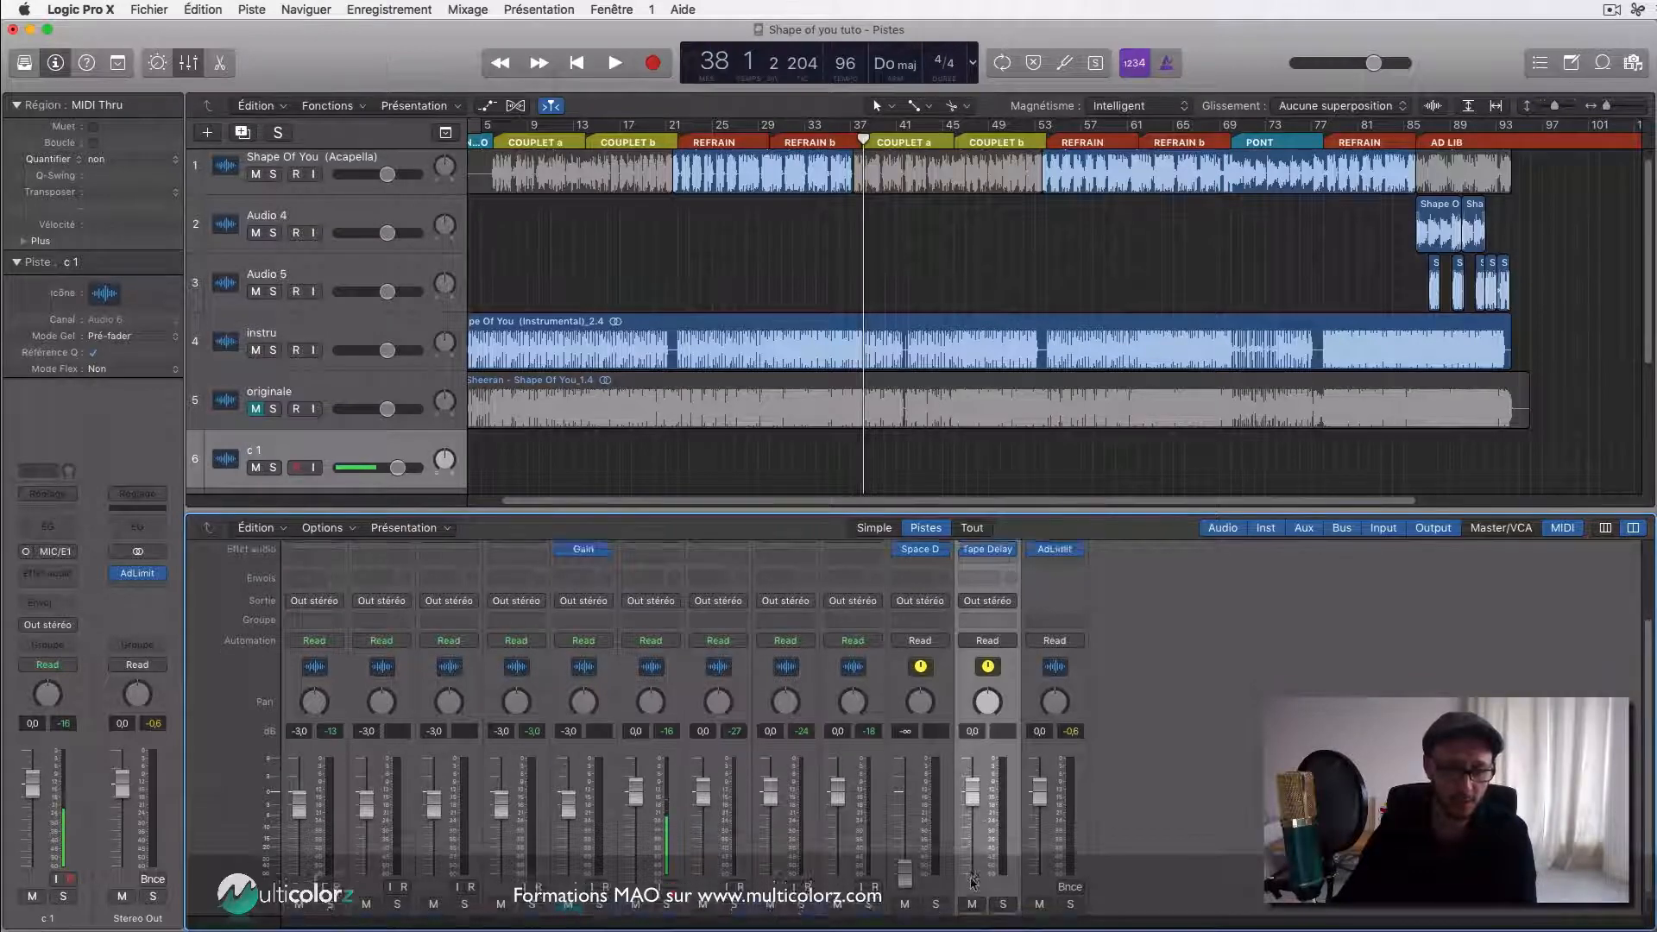
alt+click(907, 857)
scroll(908, 856, up, 3)
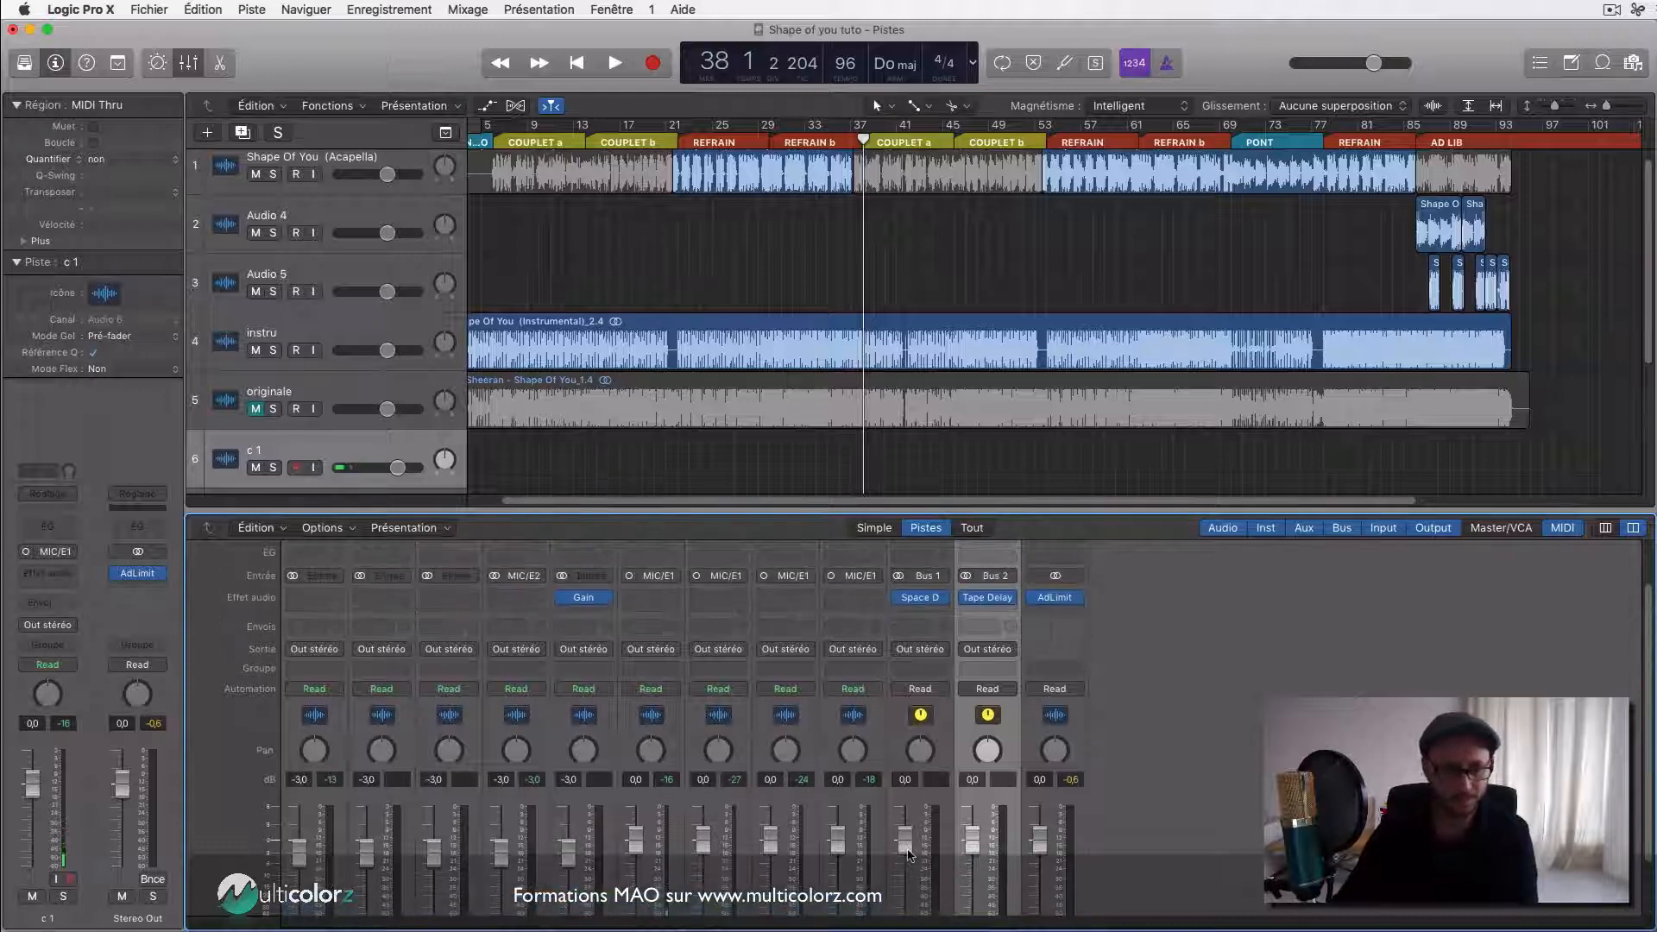
click(1173, 811)
scroll(1173, 811, down, 3)
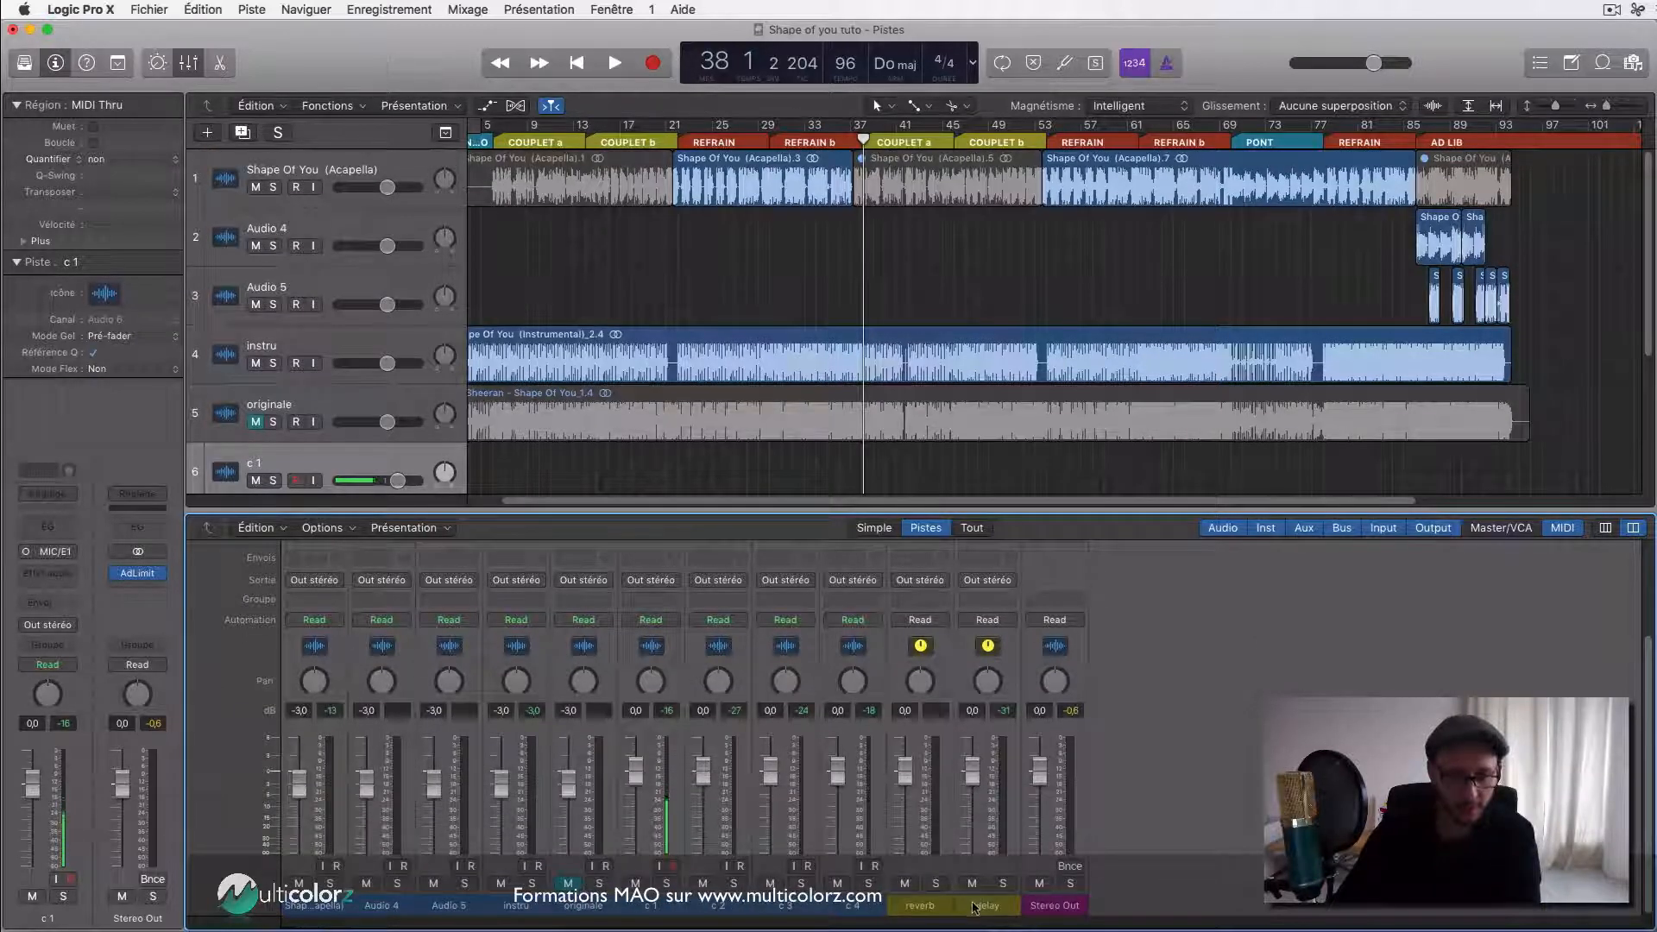
scroll(975, 898, up, 3)
Hide the mixer and group tracks c 1 to c 4 into a summing Track Stack (Pile de sommation).
key(x)
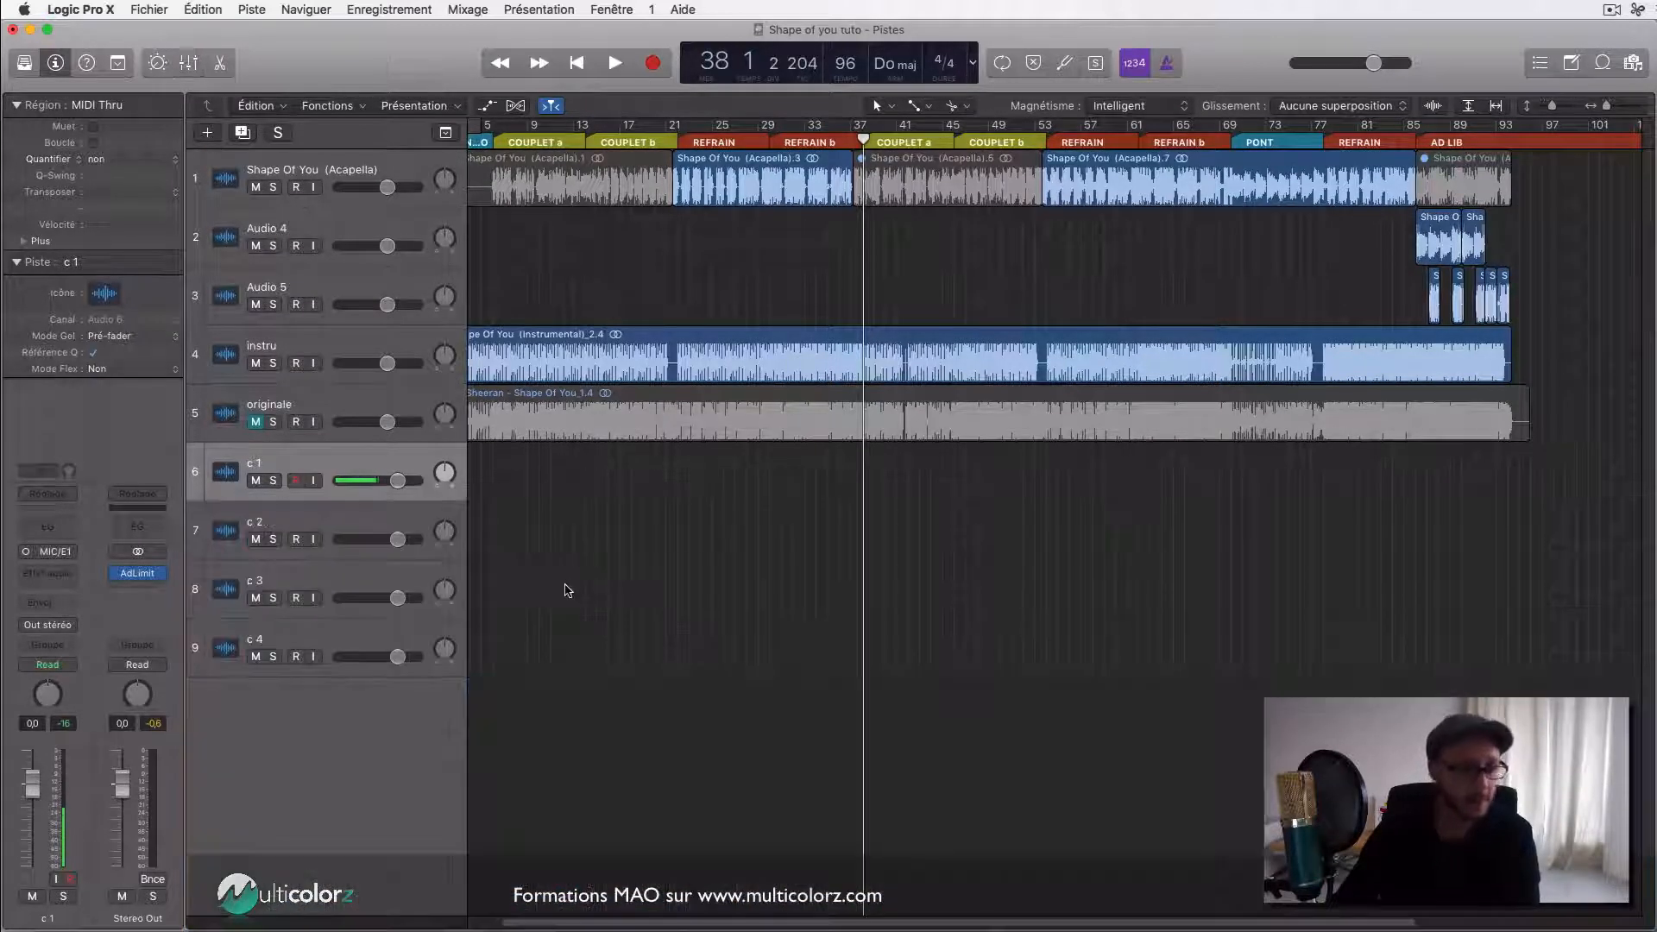
shift+click(352, 638)
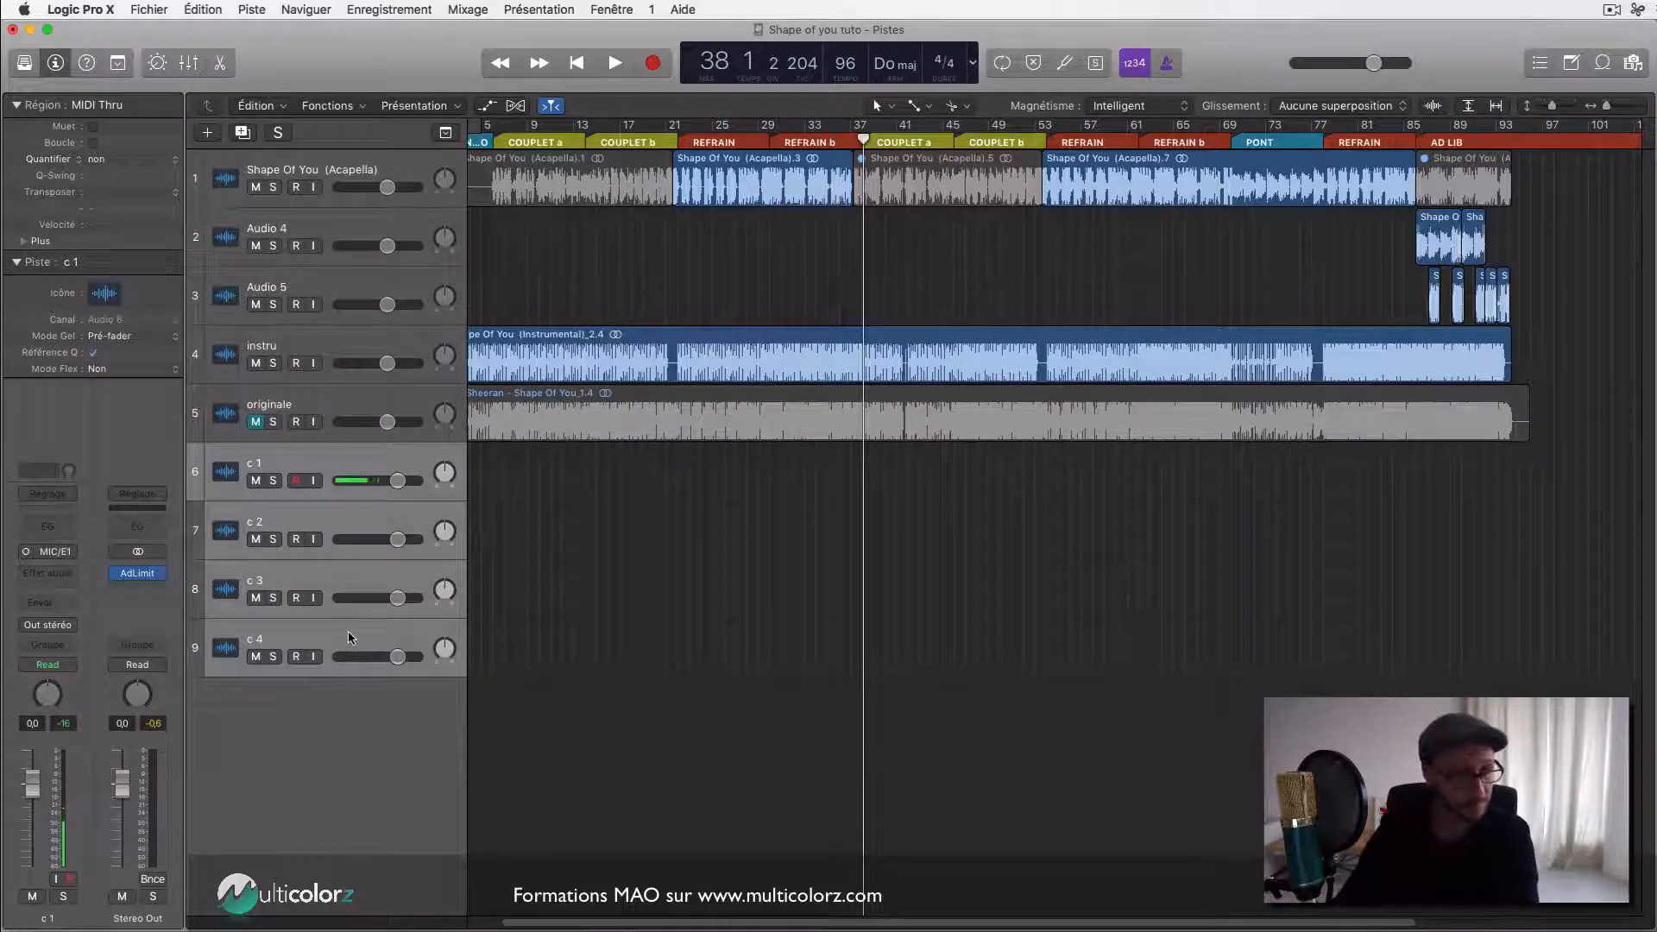
right_click(334, 454)
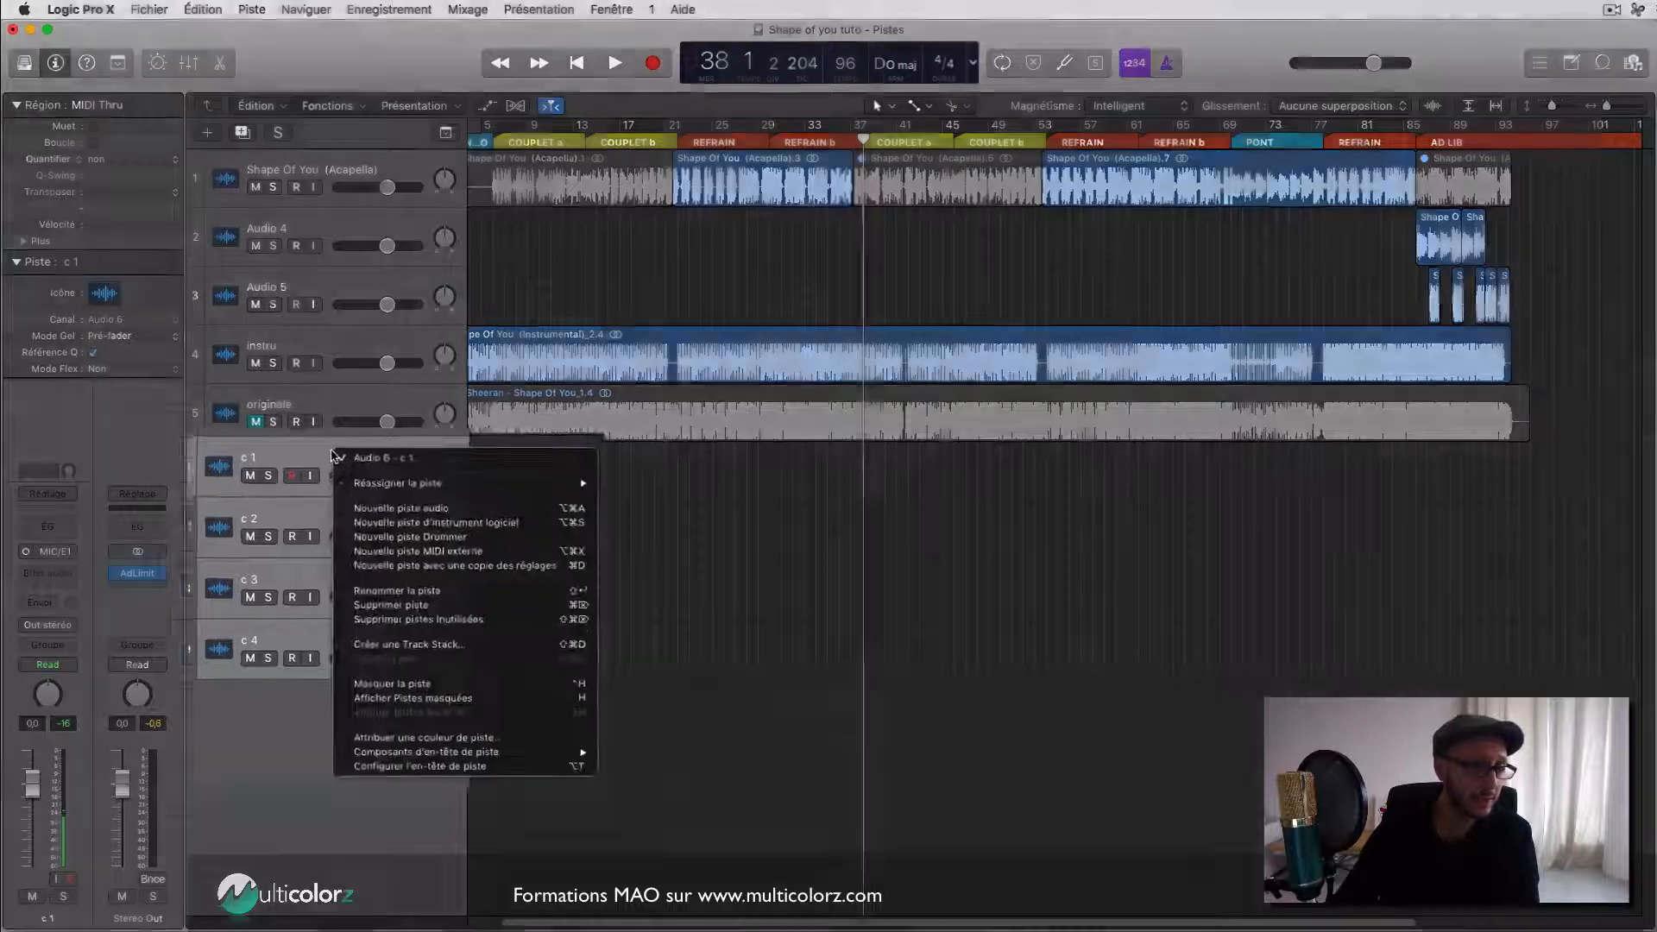
click(521, 656)
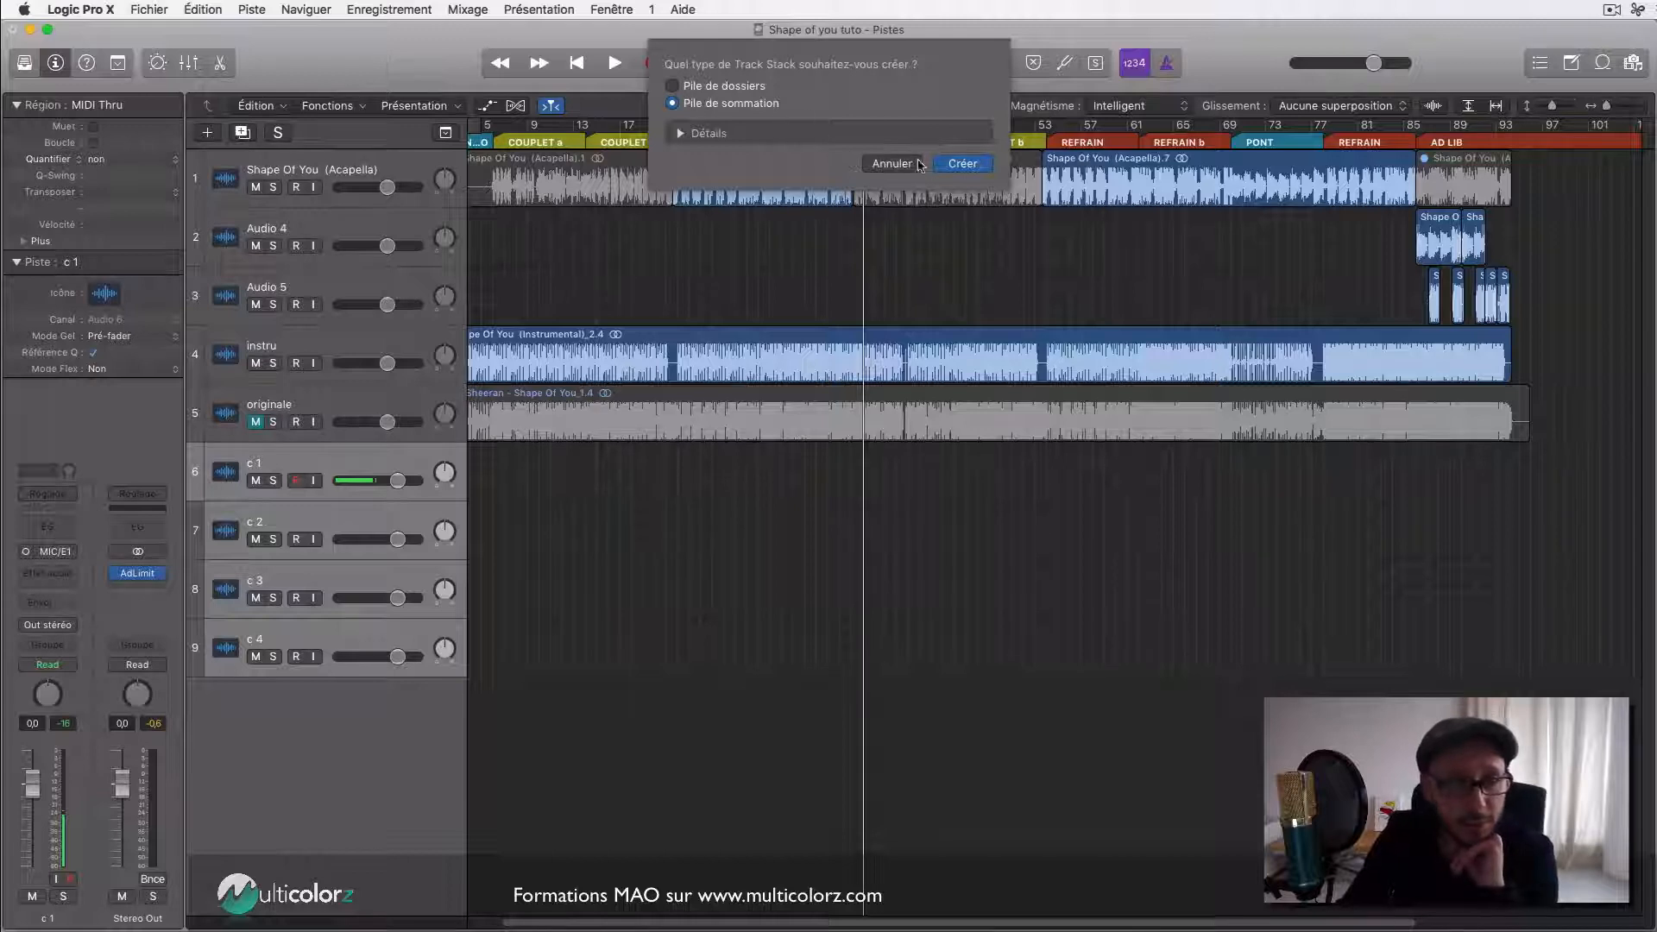
click(962, 164)
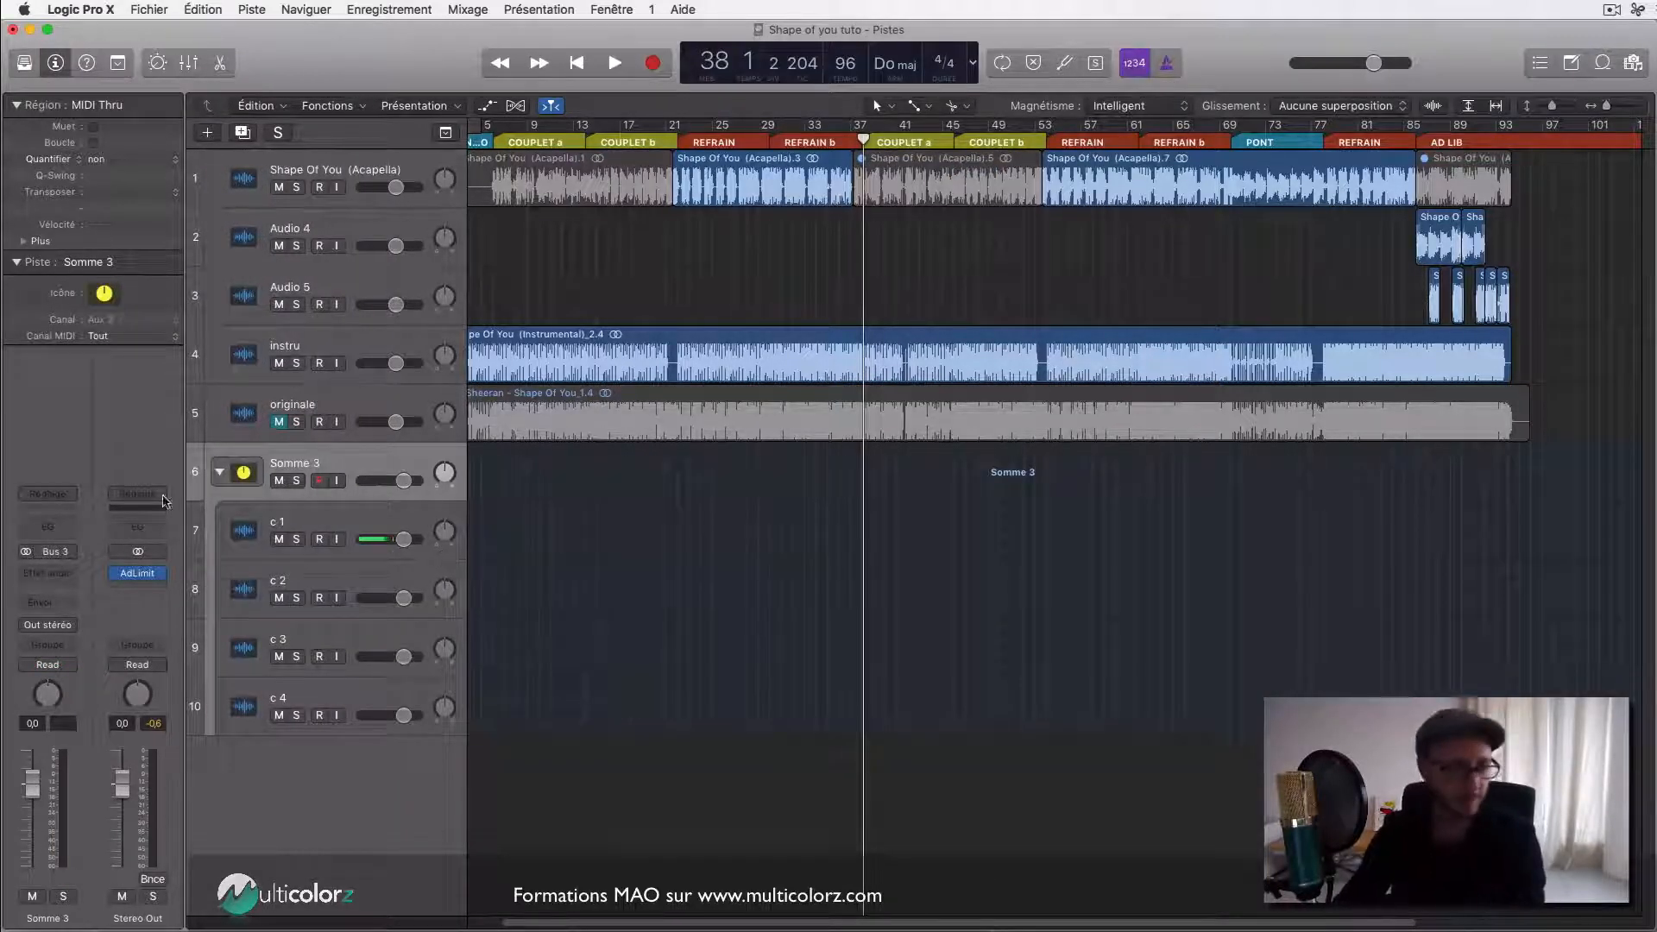
click(221, 472)
click(221, 472)
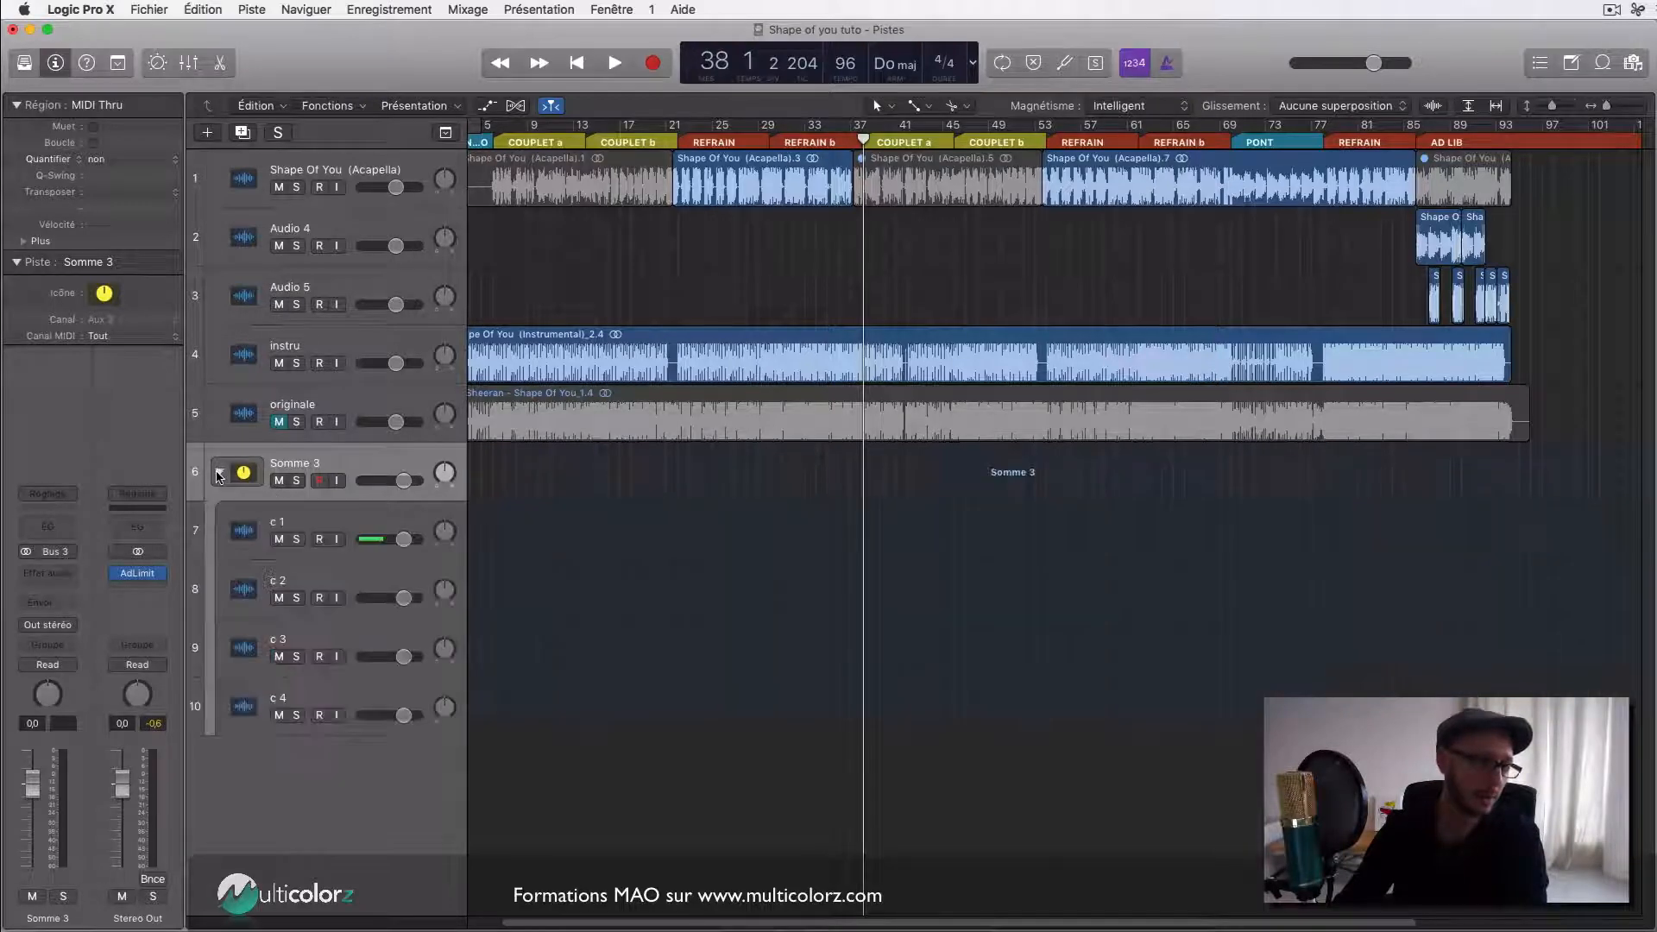
Show the mixer and enlarge its area so the channel strips fit from input to fader.
key(x)
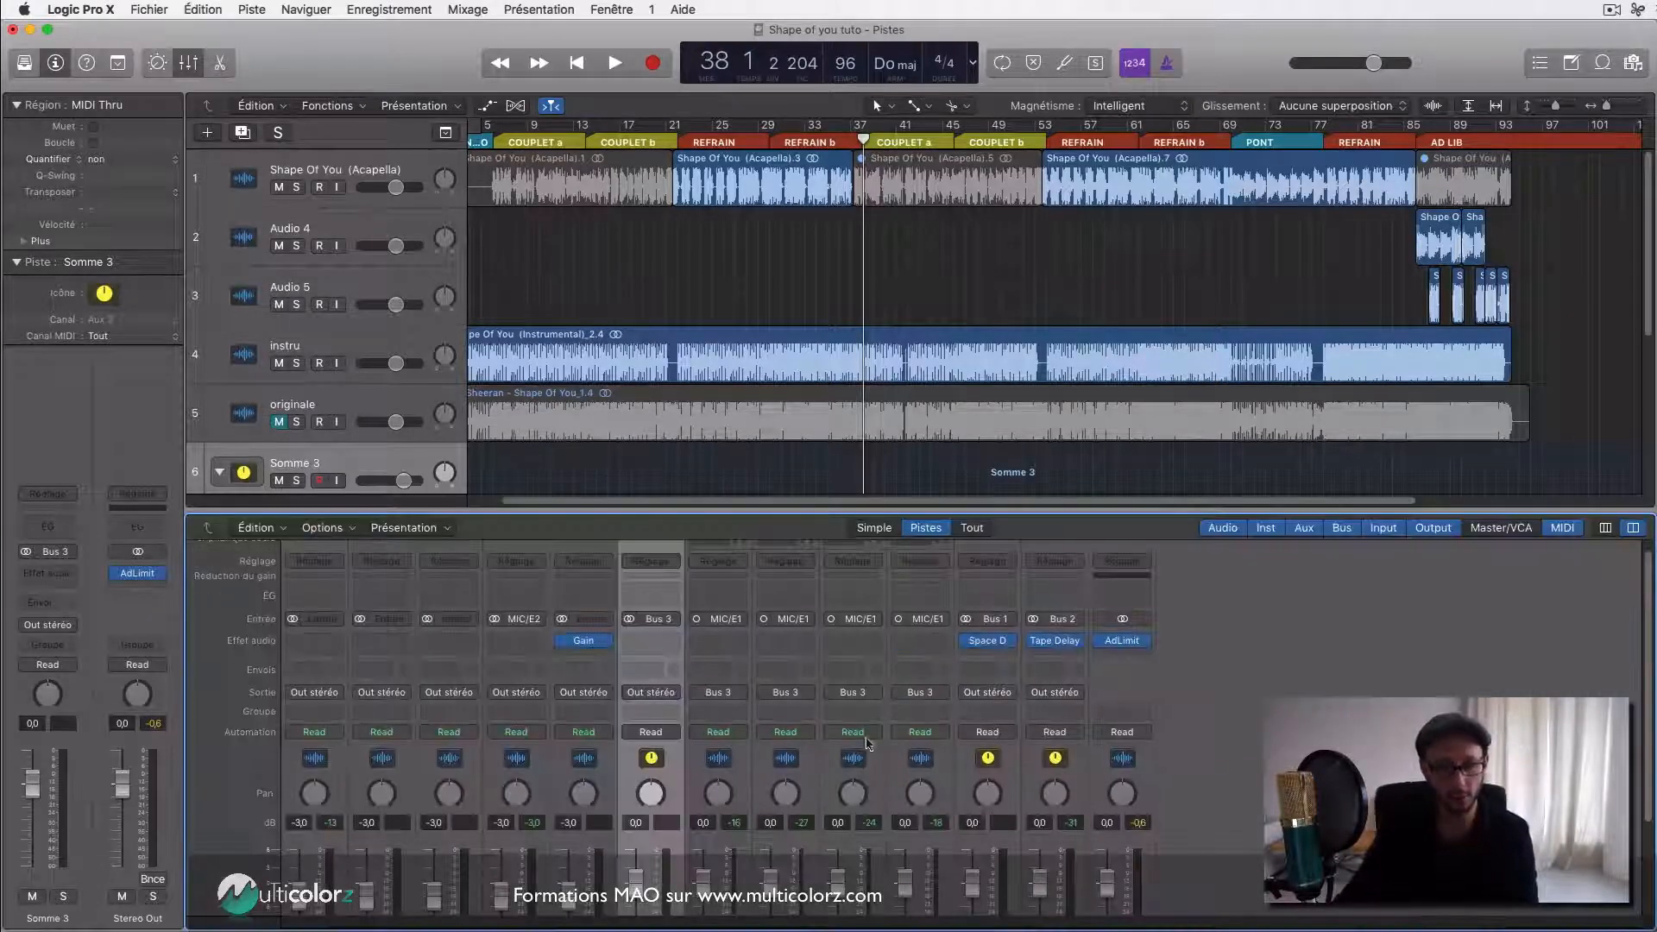
scroll(1165, 857, down, 3)
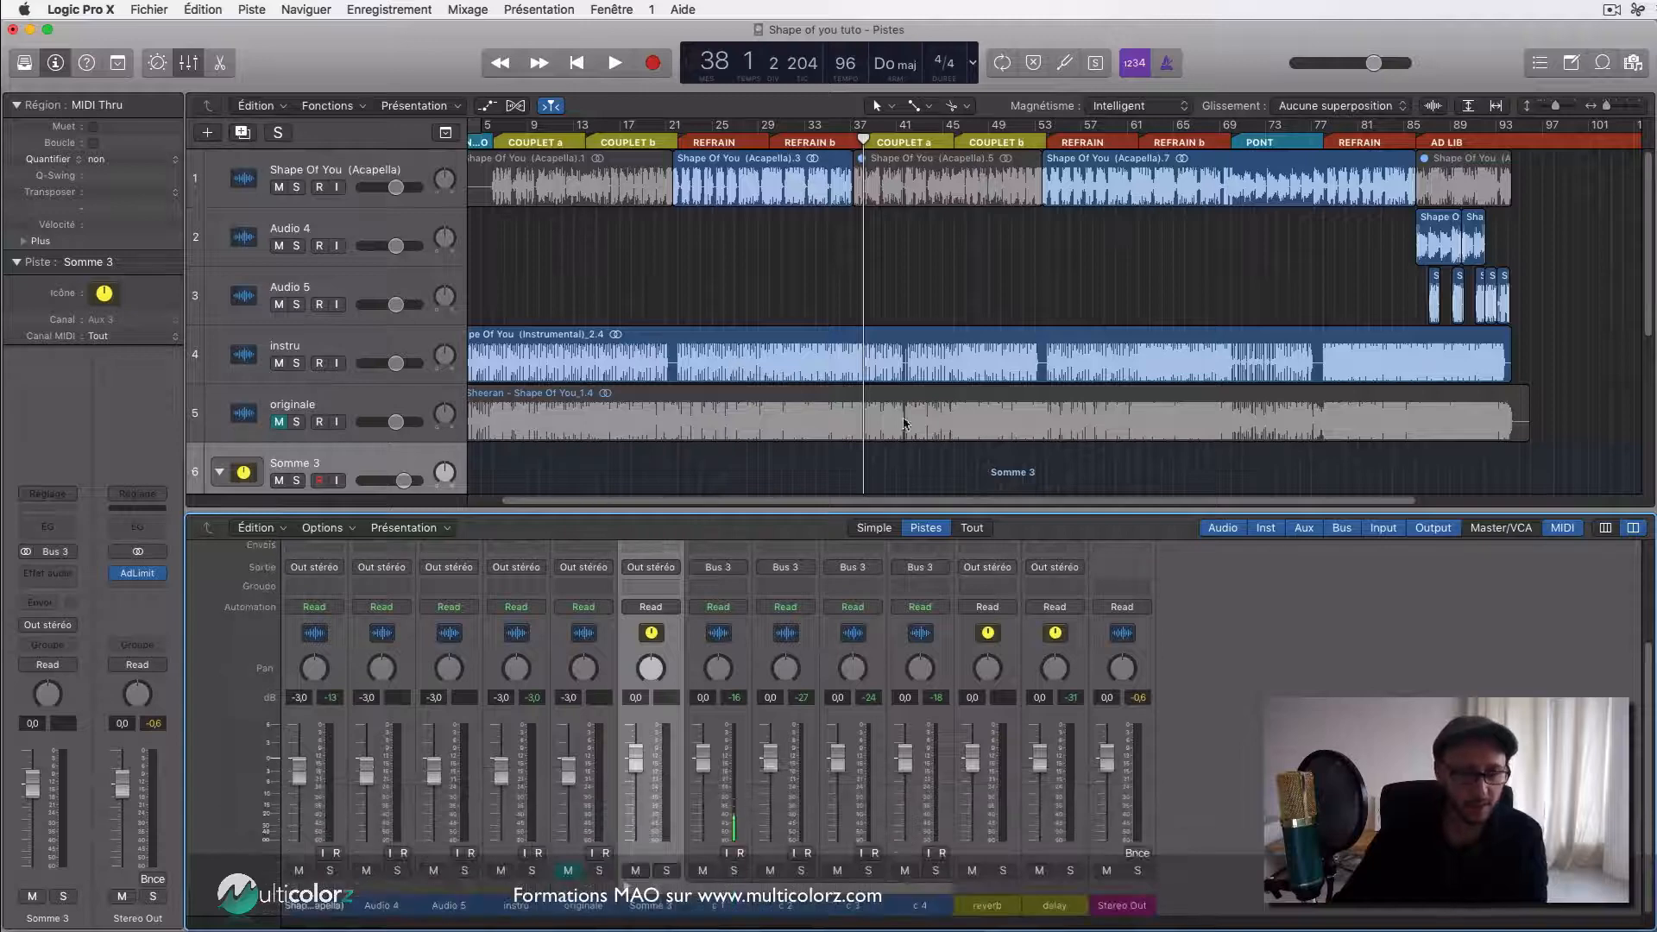
drag(918, 509, 893, 320)
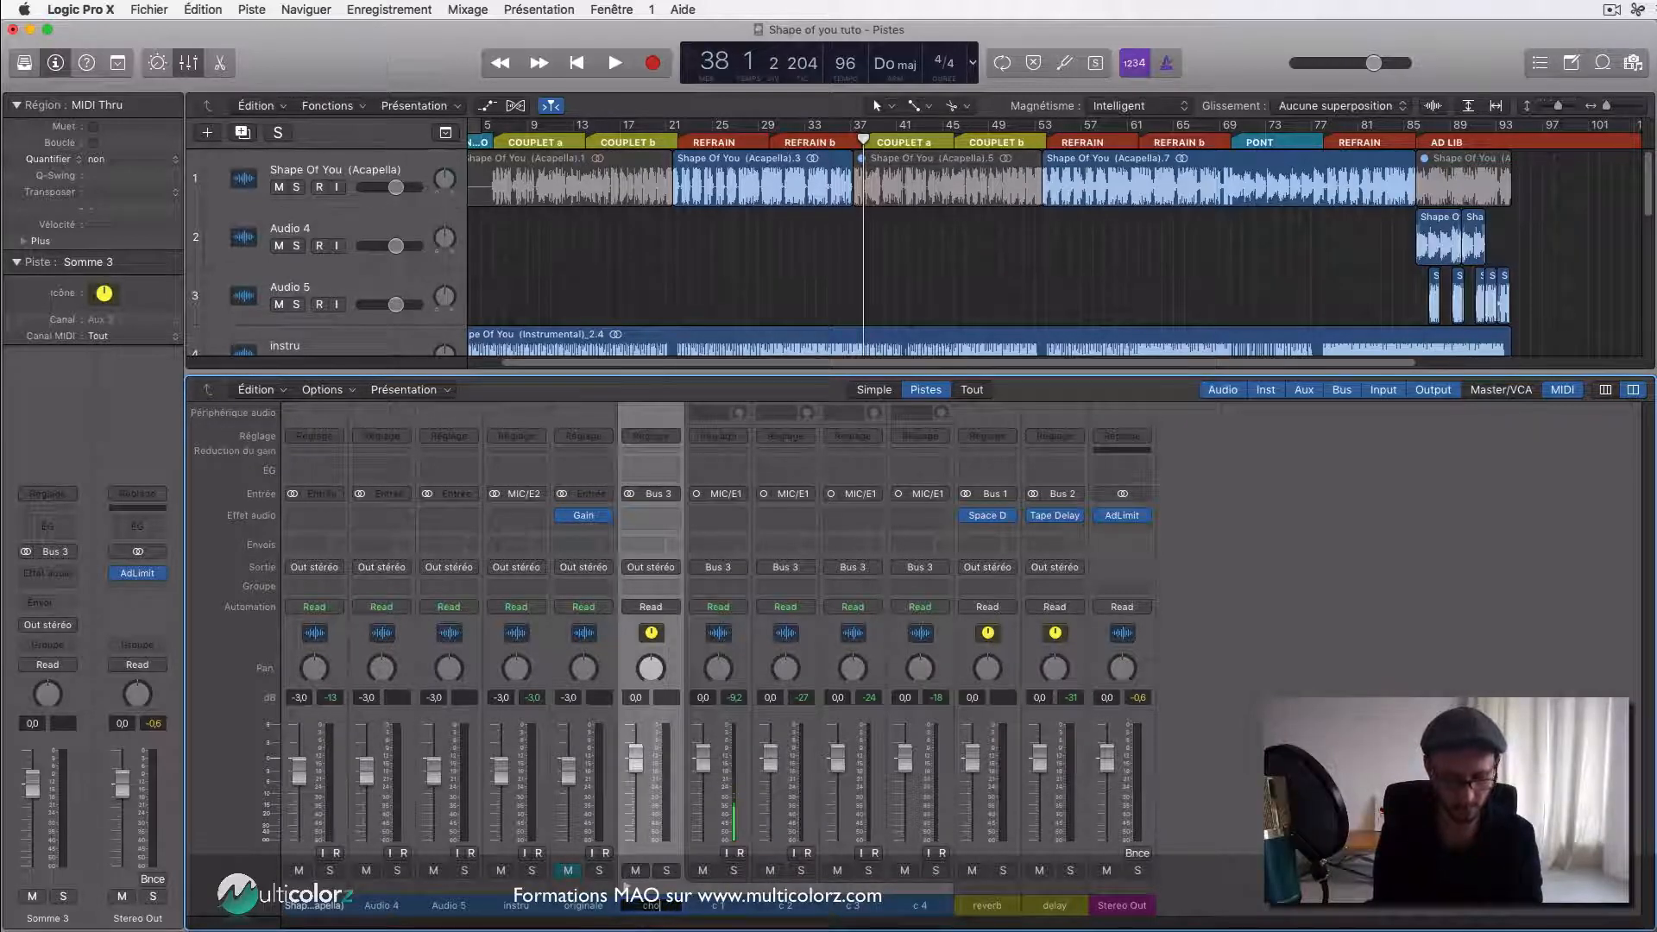
Name the summing stack channel choeurs and give it a Bus 1 send at about -12.8 dB.
text(eurs)
key(Return)
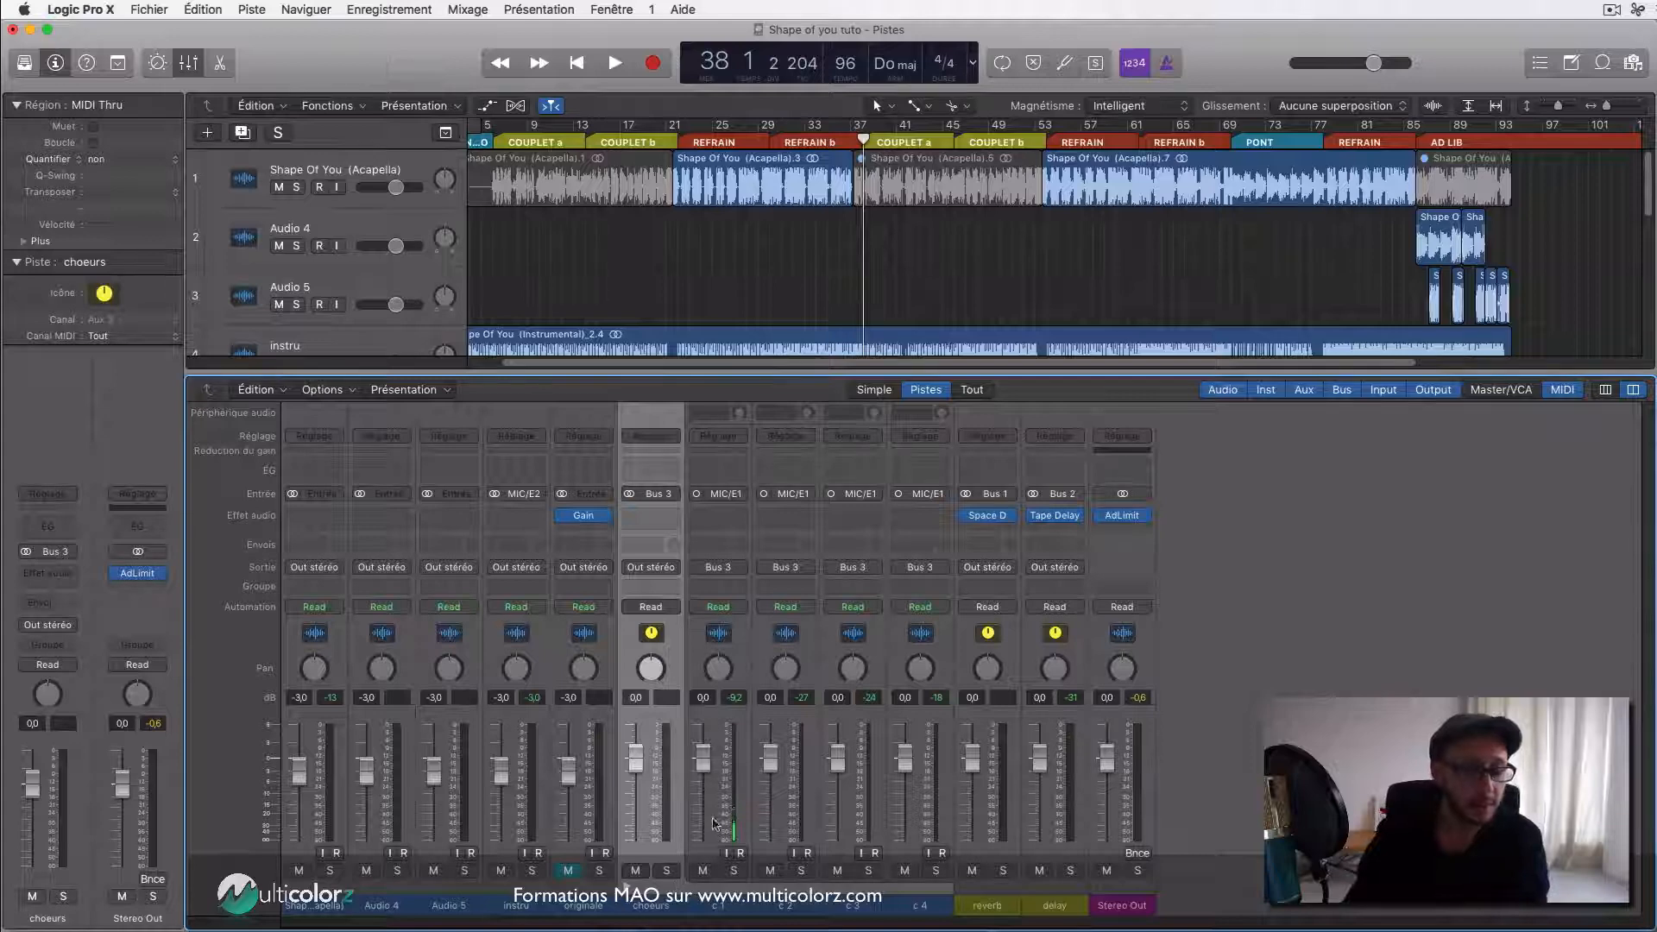
click(650, 546)
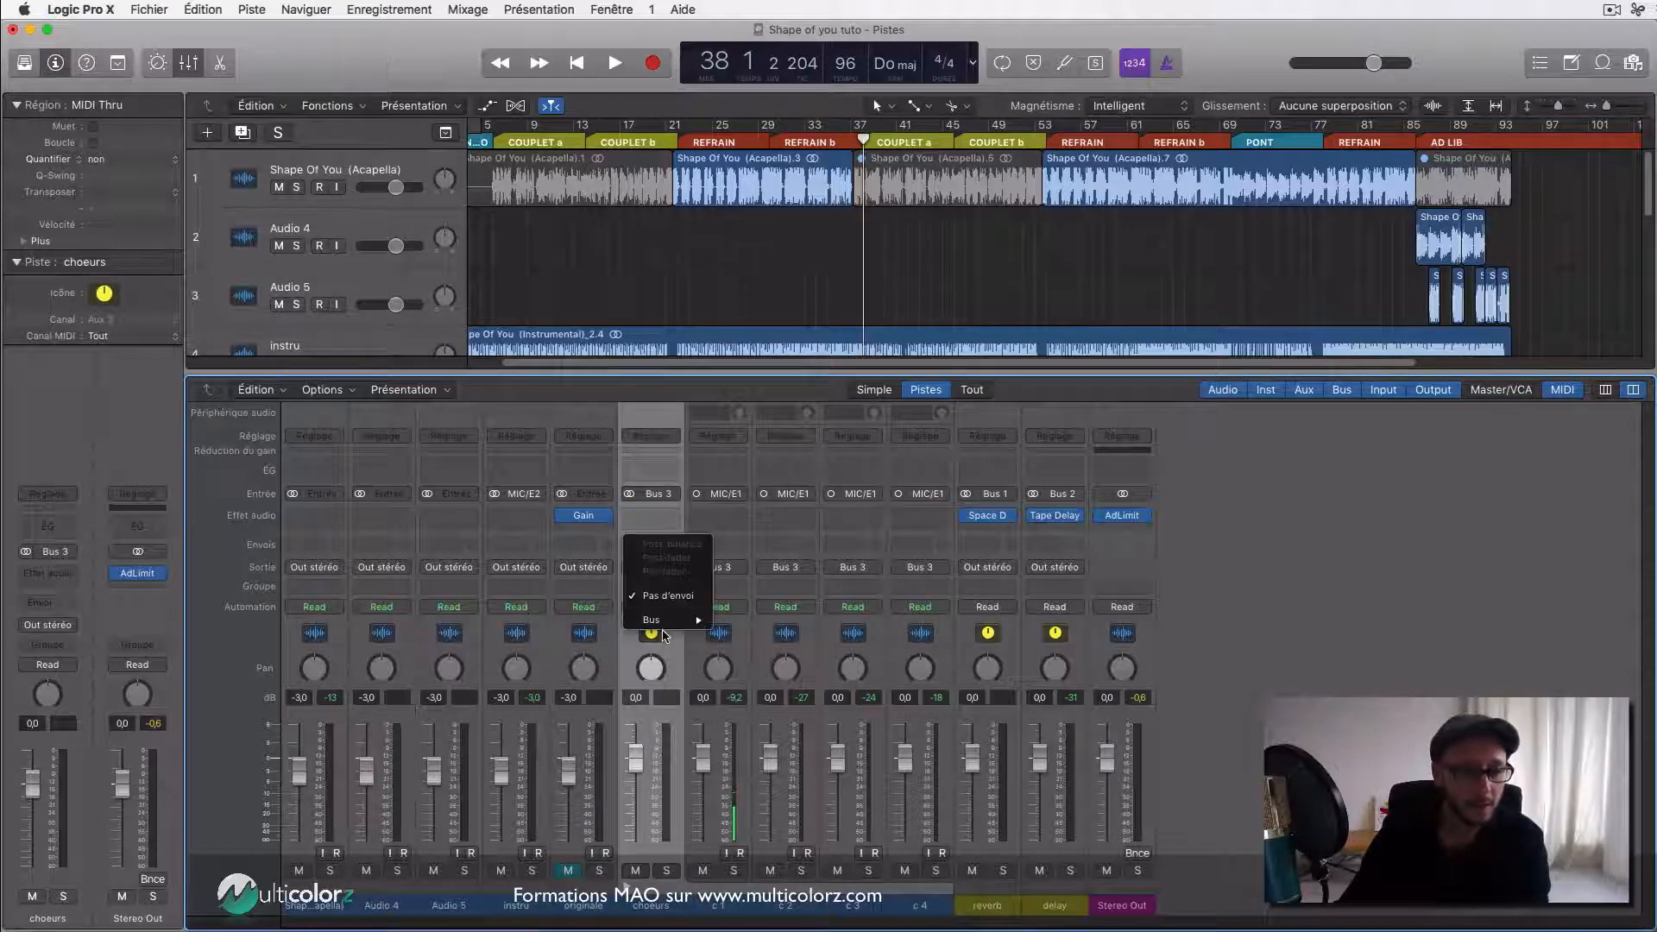
mouse_move(663, 620)
click(755, 618)
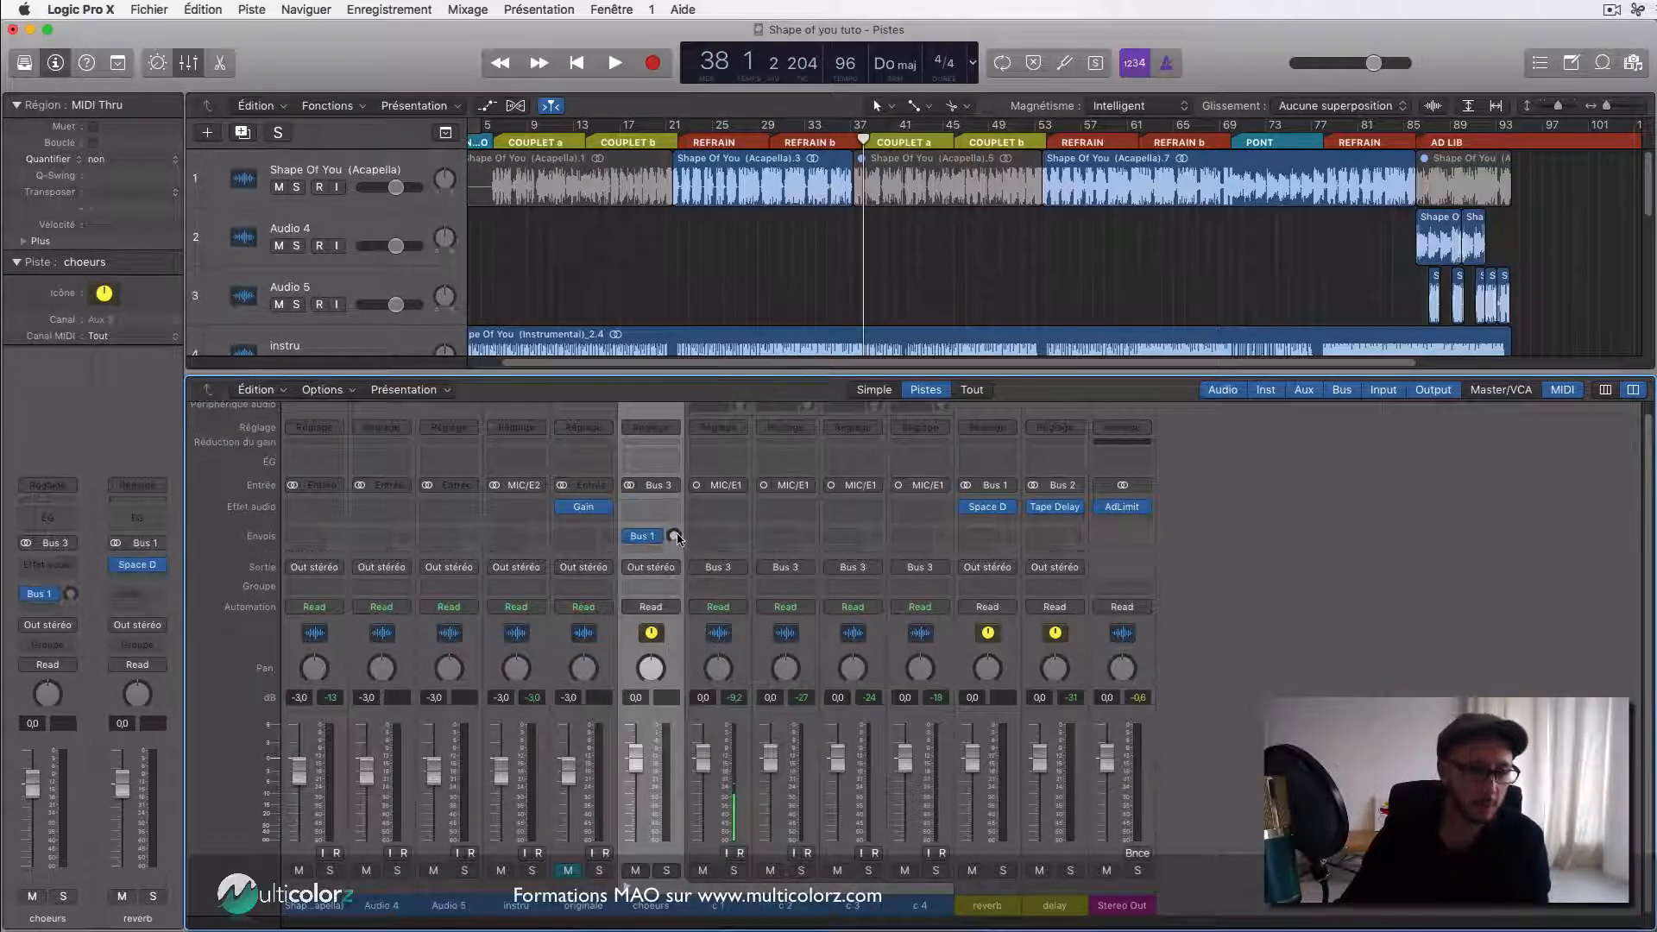
drag(676, 496, 677, 466)
Add a Bus 2 send to the choeurs channel at about -20.5 dB.
click(653, 545)
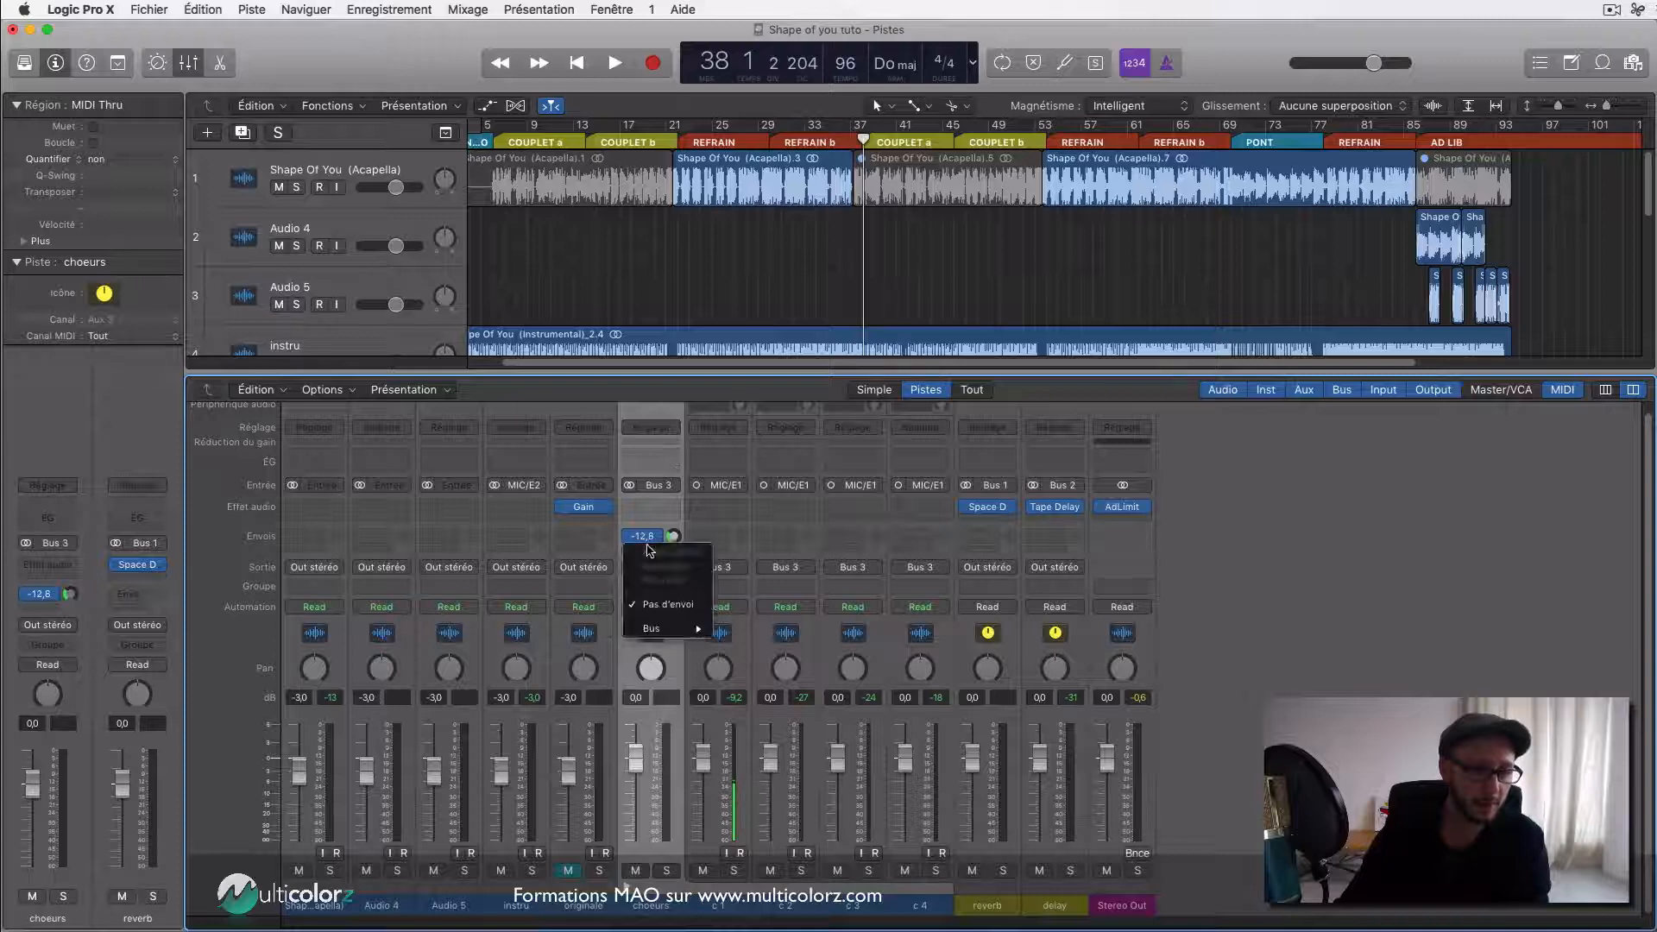
mouse_move(682, 628)
click(755, 643)
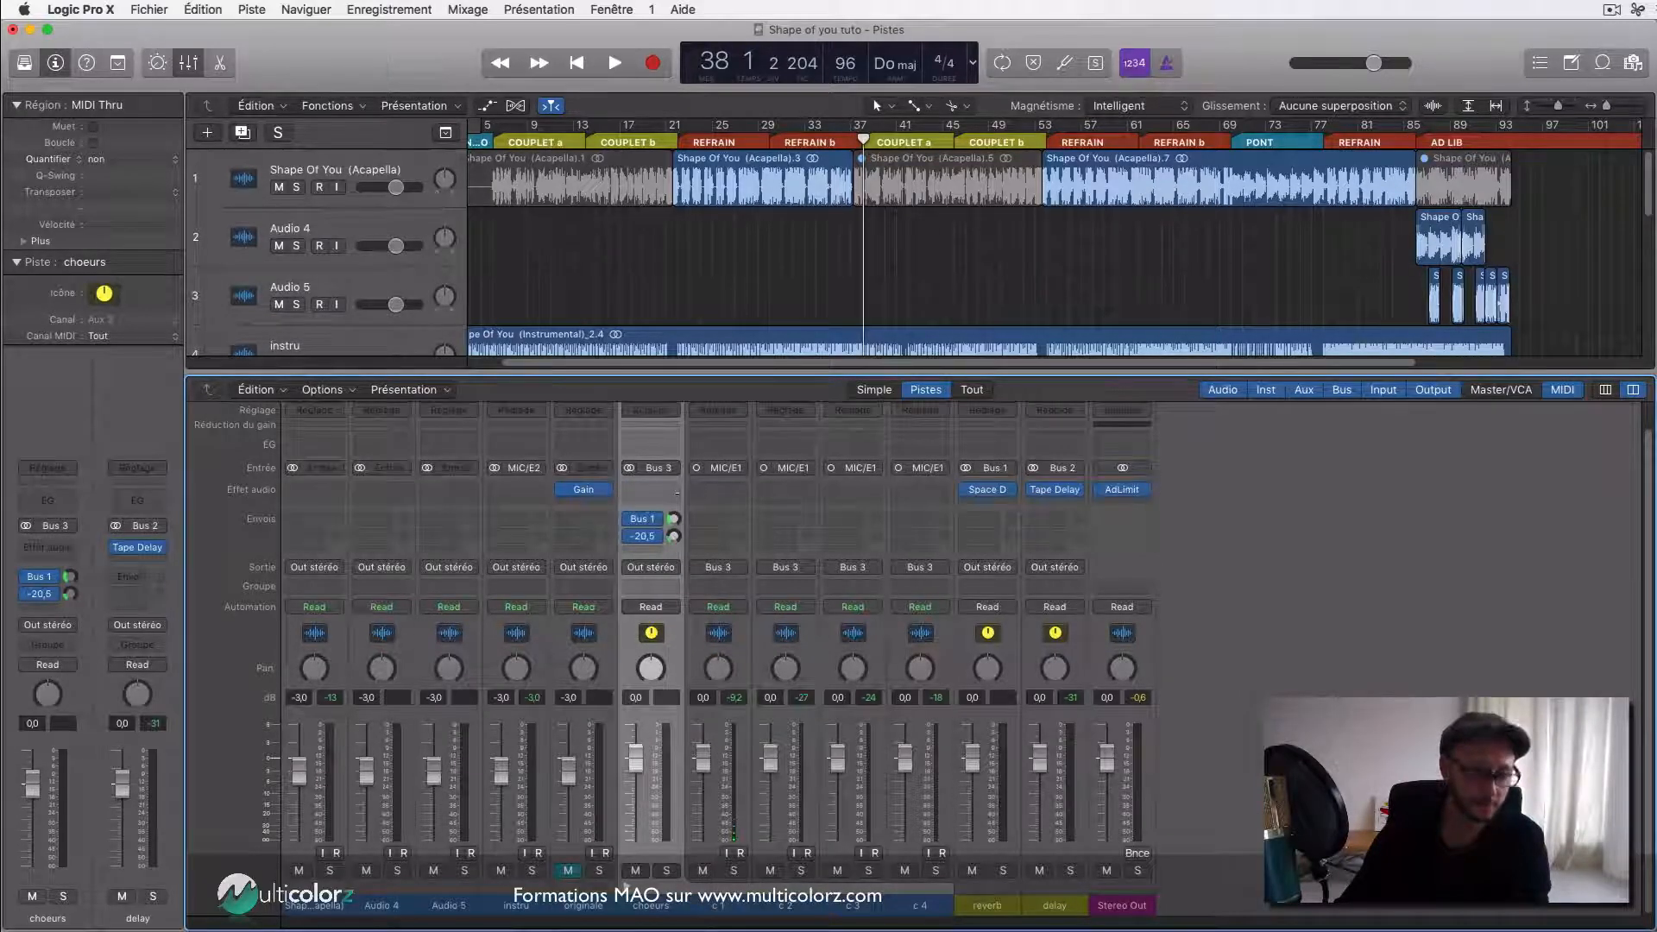
Insert a Channel EQ on choeurs with a low cut, a -3 dB dip at 245 Hz, +2.5 dB at 2550 Hz and +2 dB at 7800 Hz.
scroll(670, 466, up, 1)
click(670, 469)
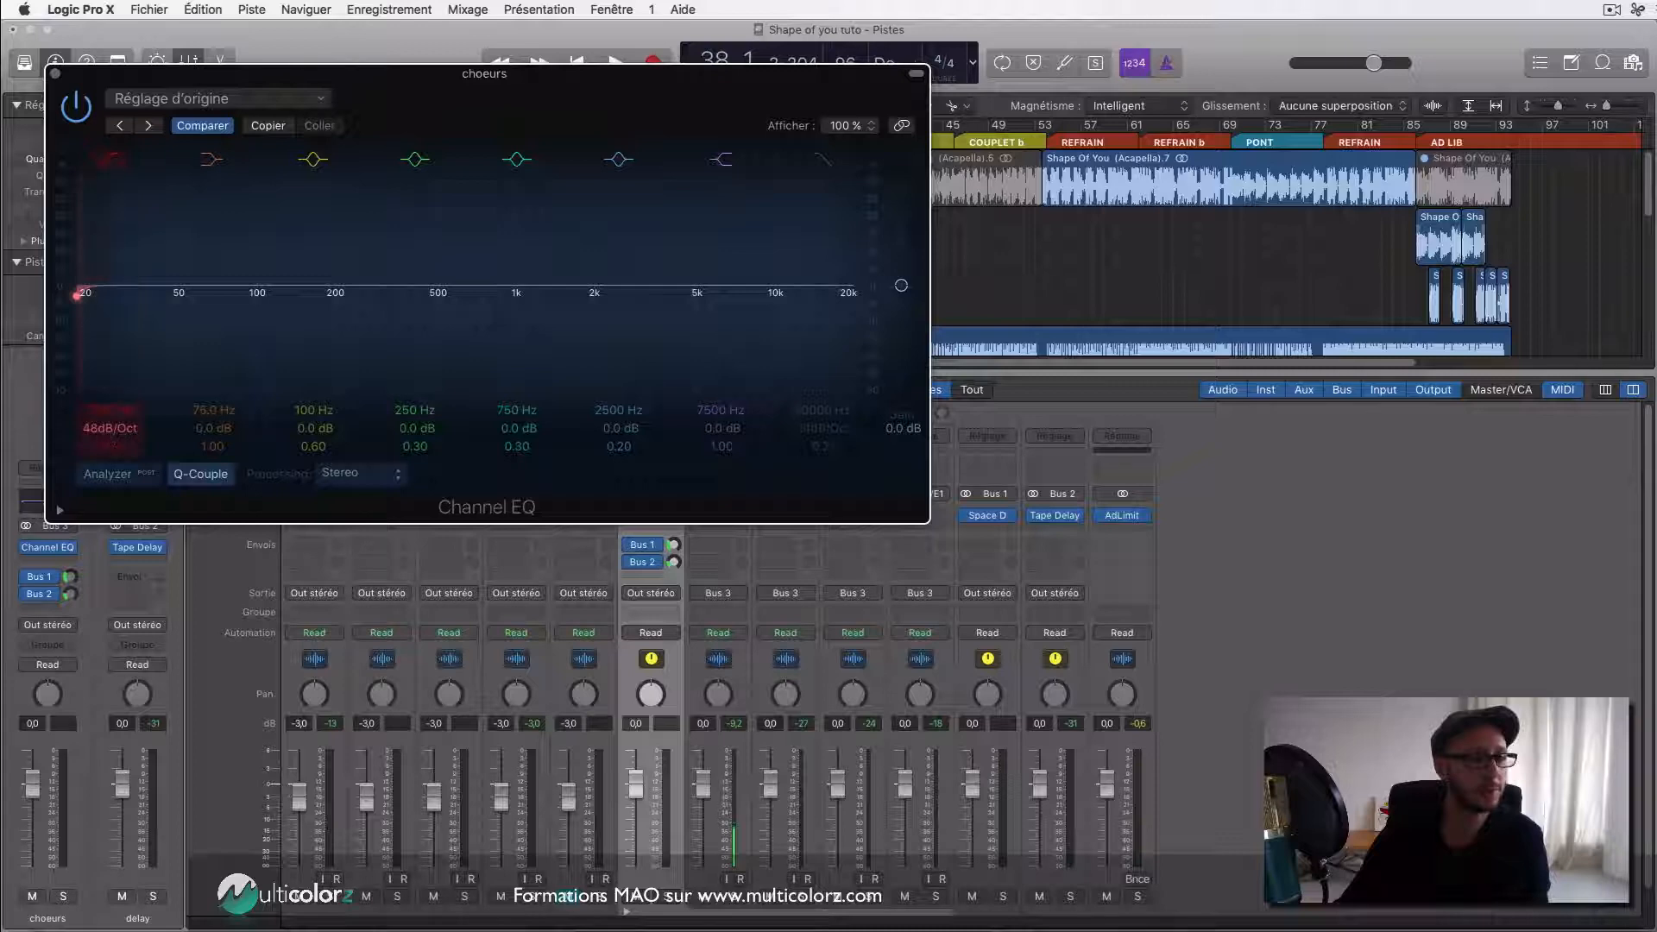
drag(86, 322, 244, 325)
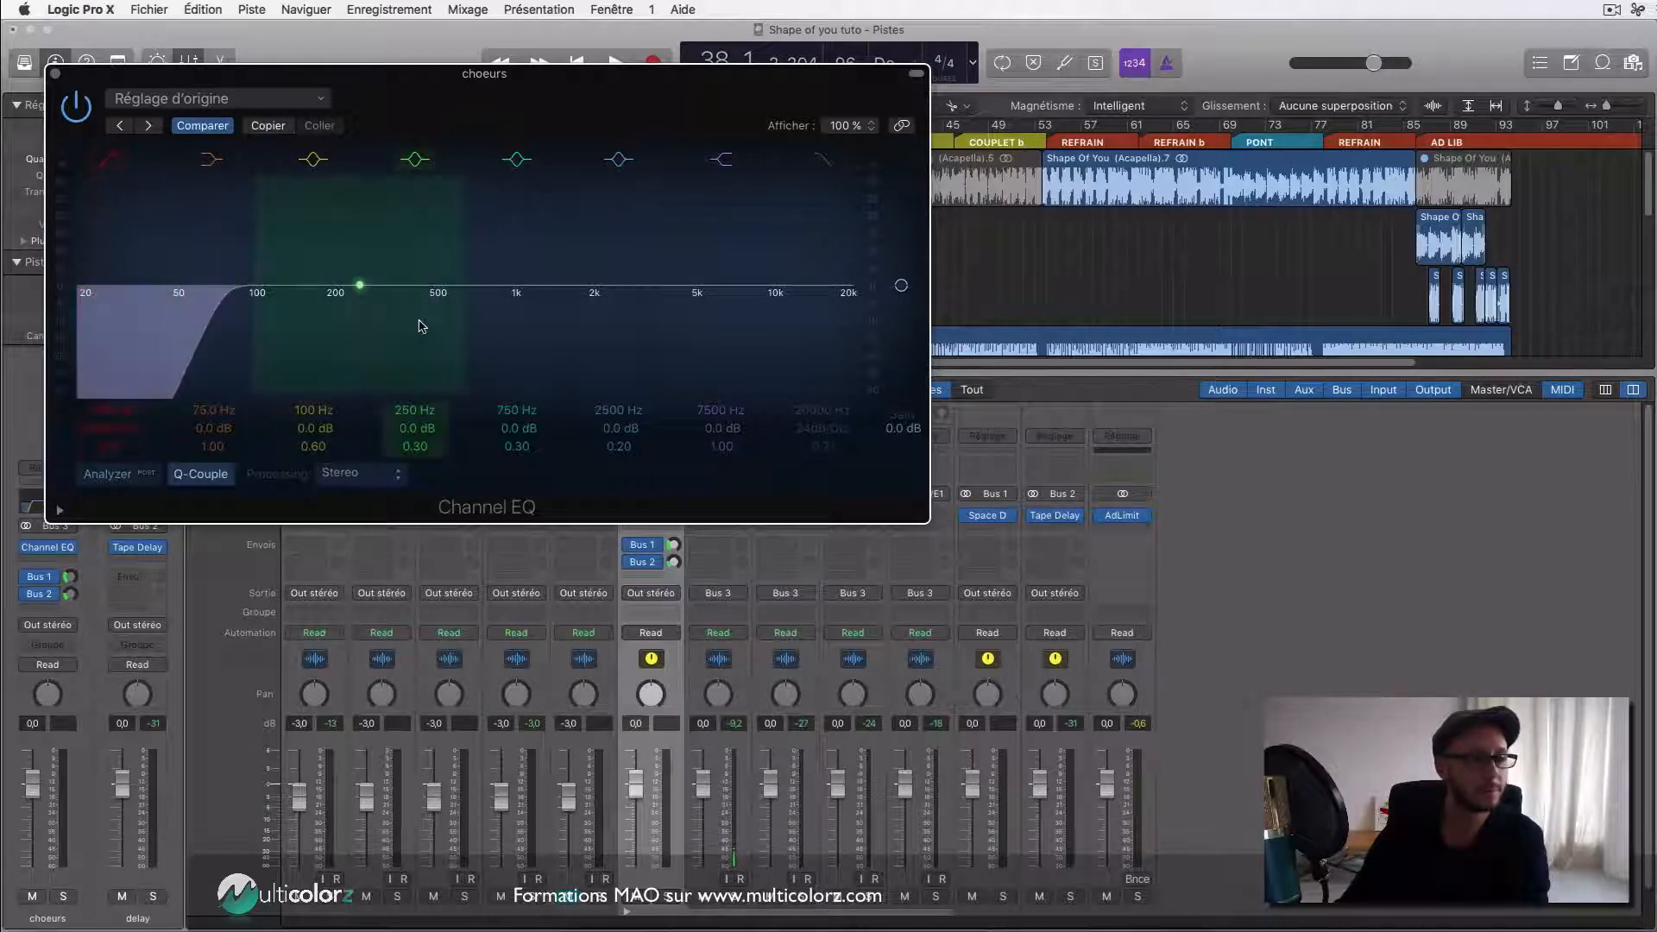
drag(422, 322, 431, 334)
drag(605, 267, 606, 255)
drag(795, 230, 796, 222)
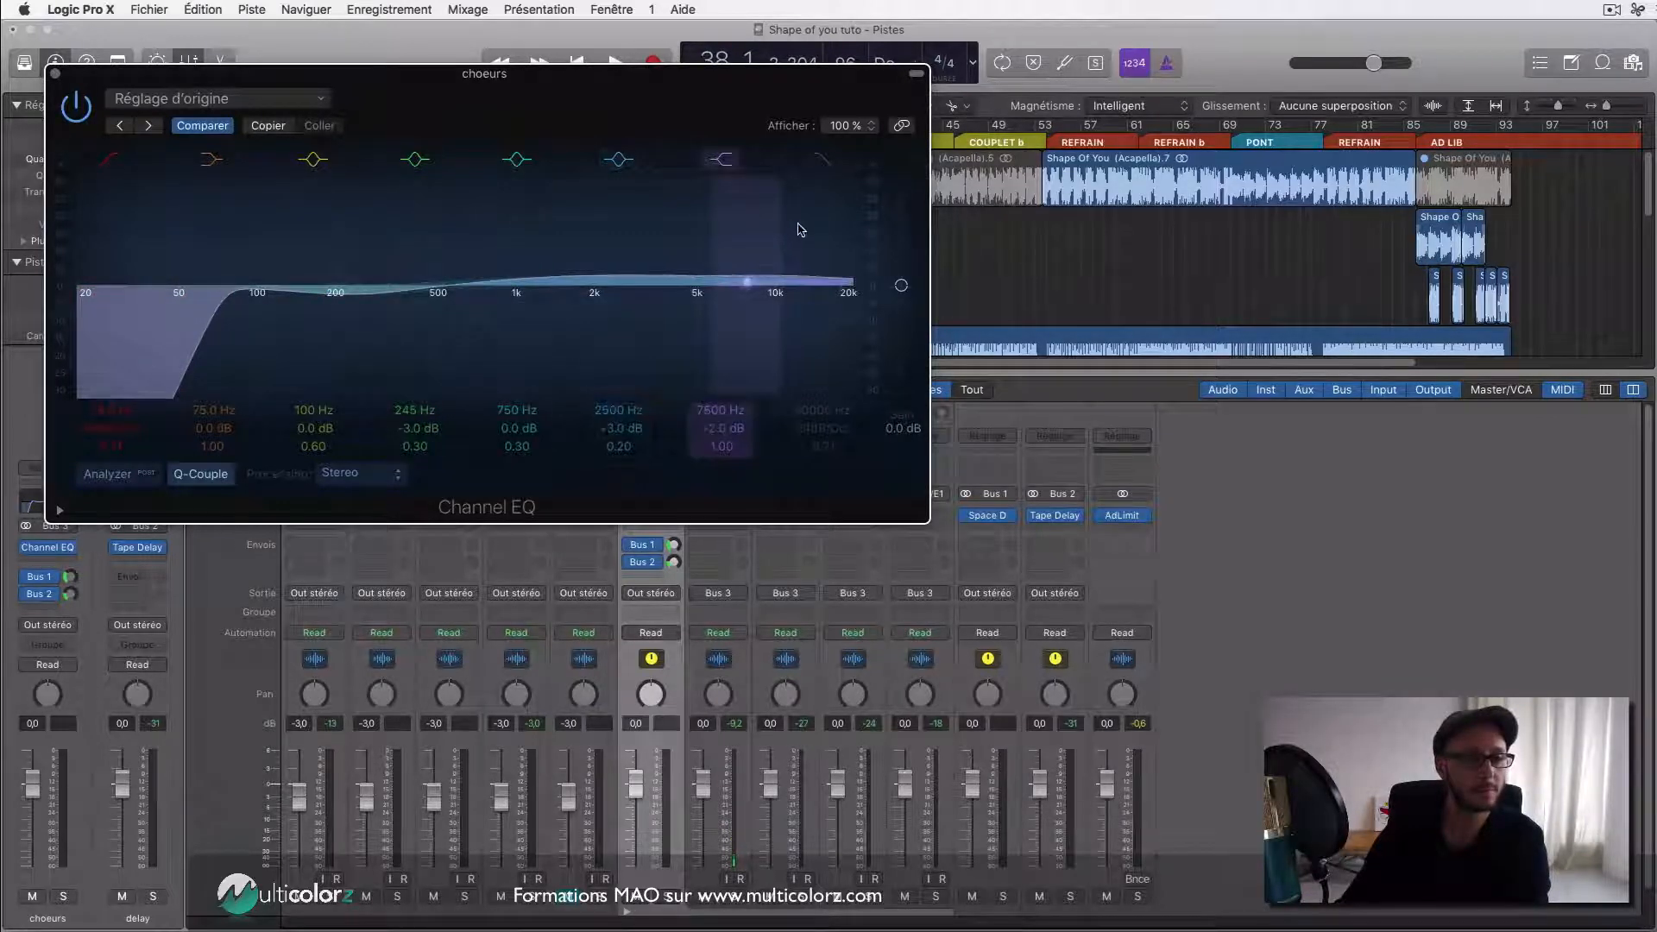
drag(613, 339, 615, 342)
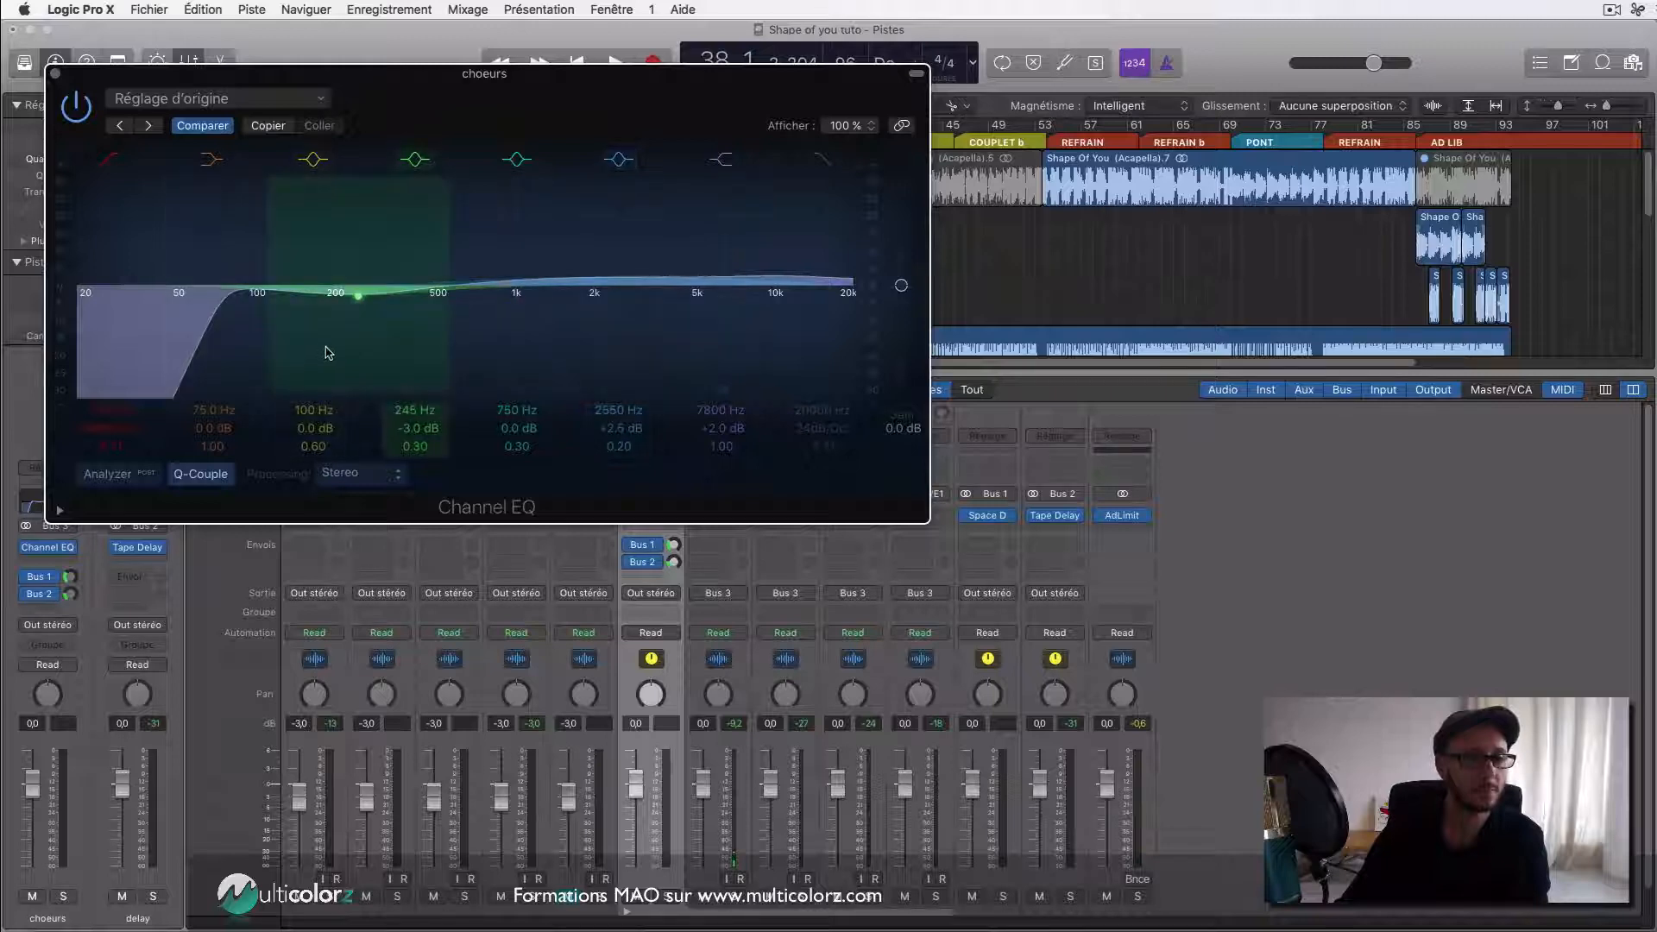
Tighten the low-mid EQ dip to about -4.5 dB at 270 Hz with Q 0.83, and close the plug-in window.
drag(406, 445, 395, 421)
drag(345, 326, 359, 336)
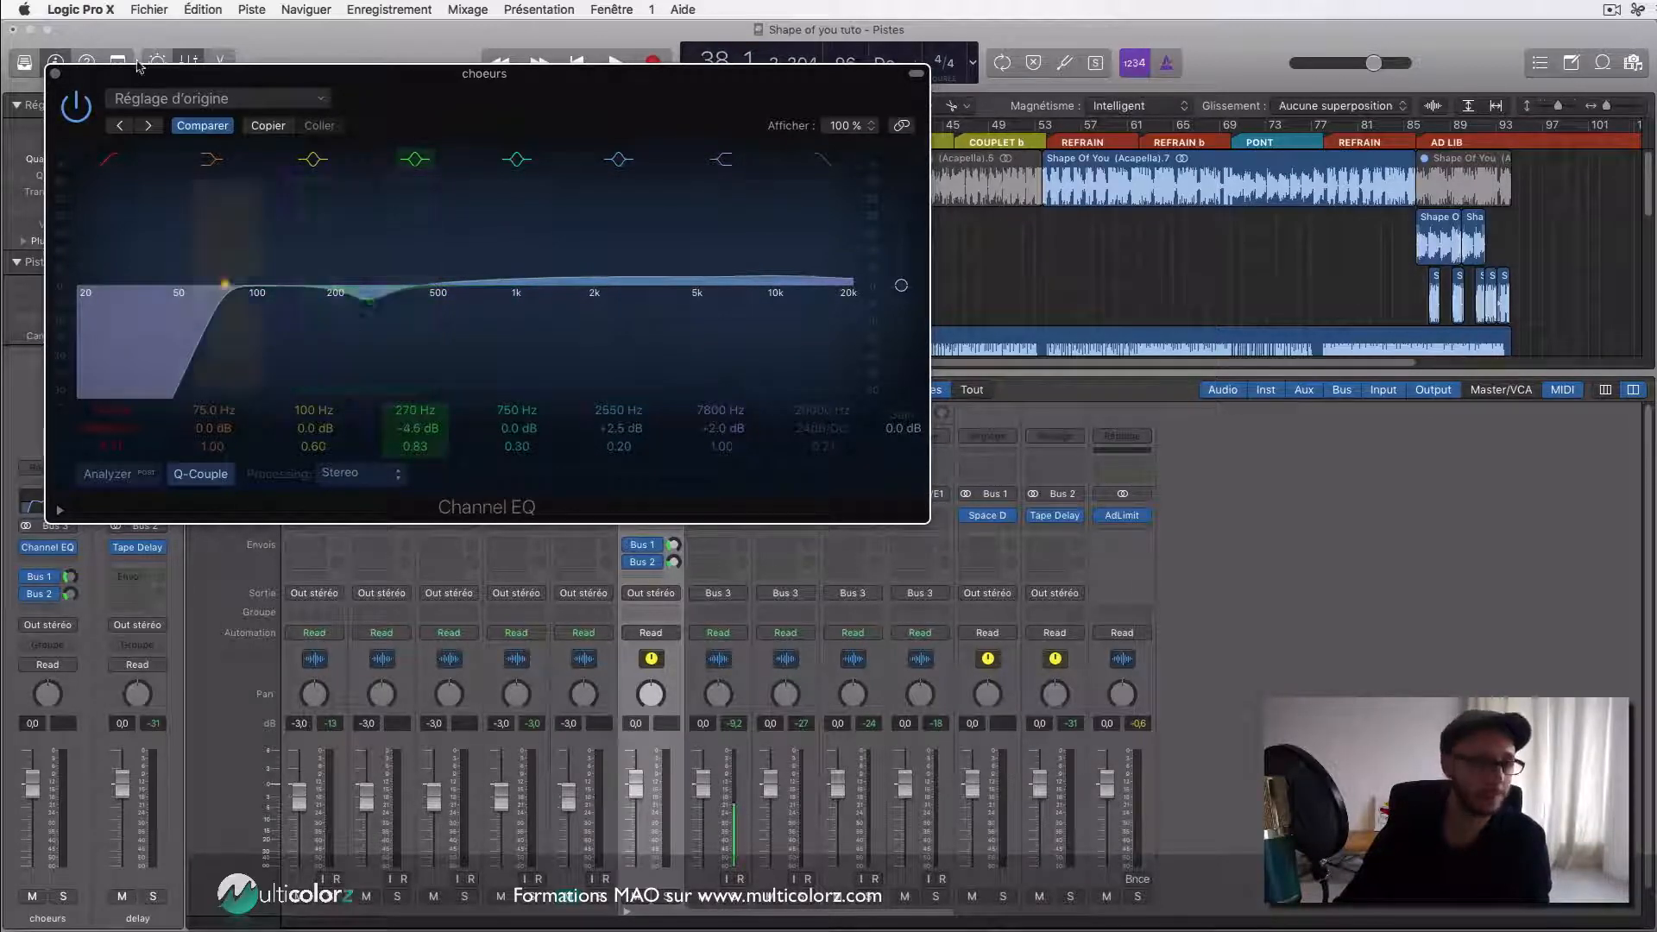
click(56, 75)
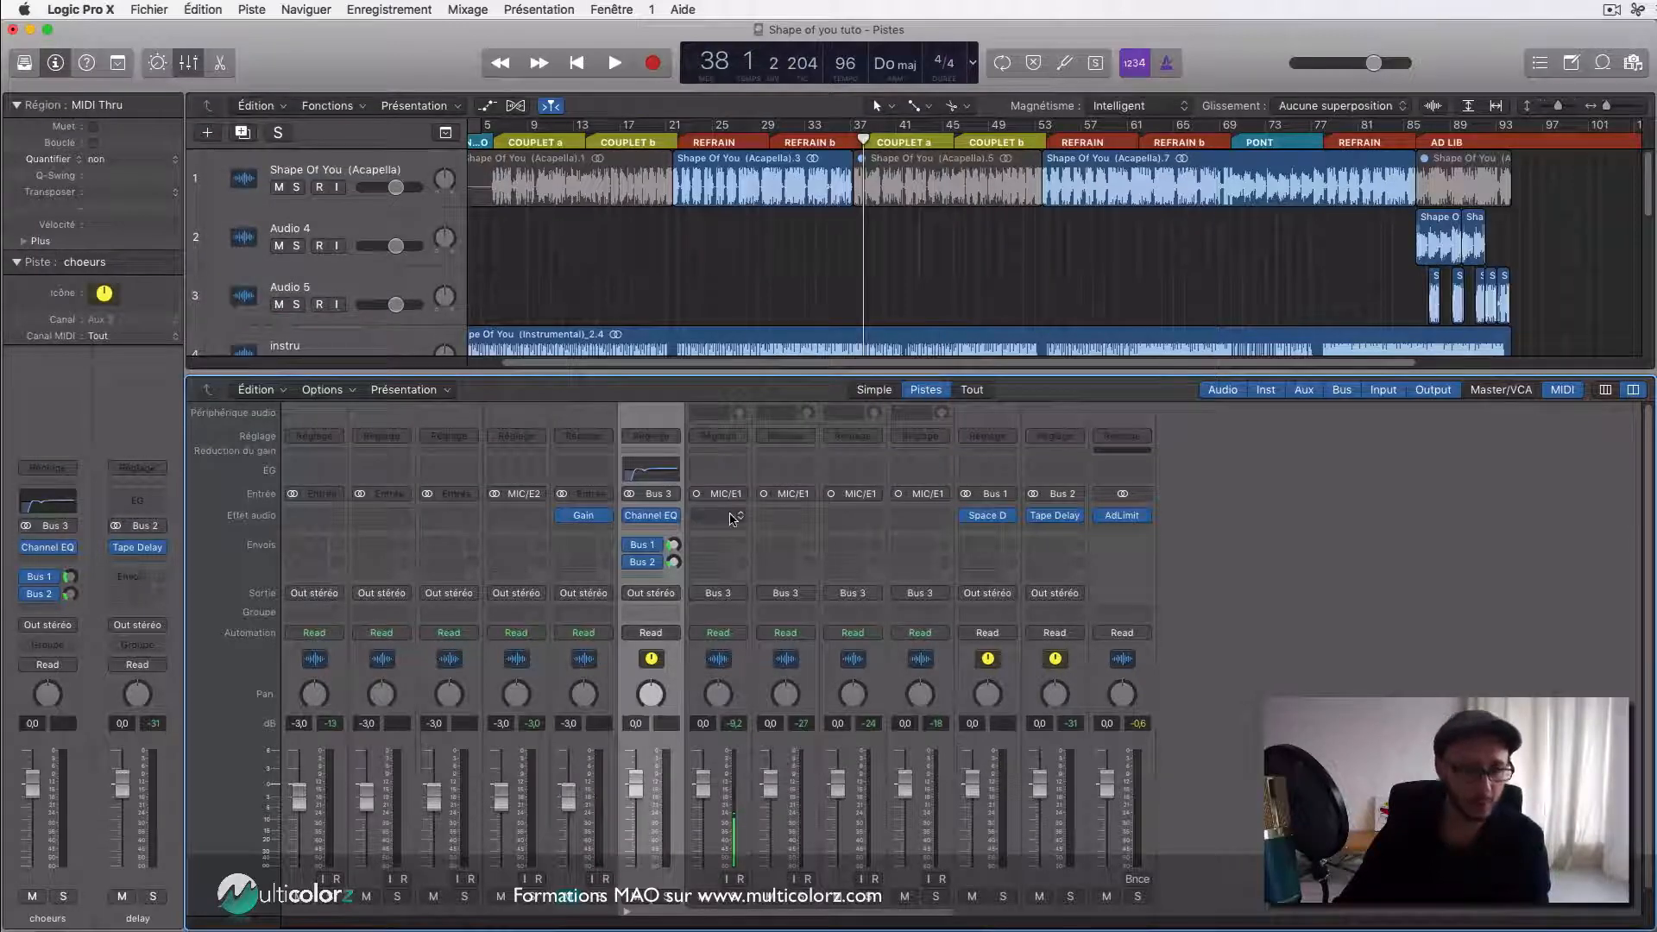
Insert a Compressor after the Channel EQ on choeurs and load its Classic Vocal preset.
click(662, 518)
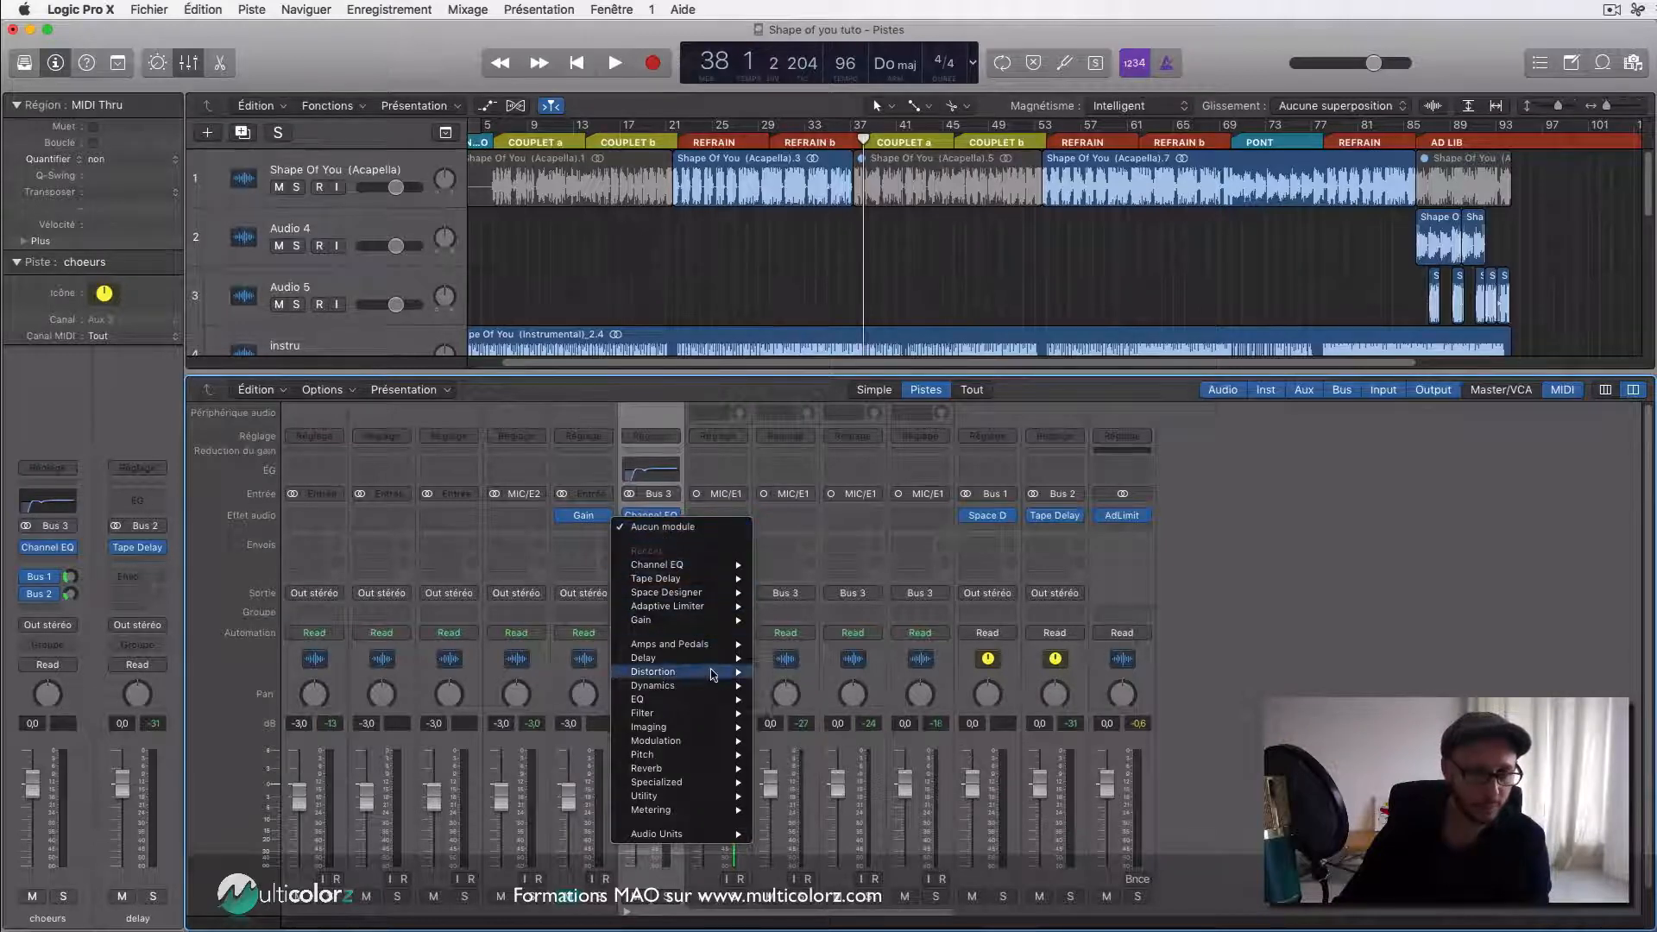
mouse_move(711, 680)
click(874, 699)
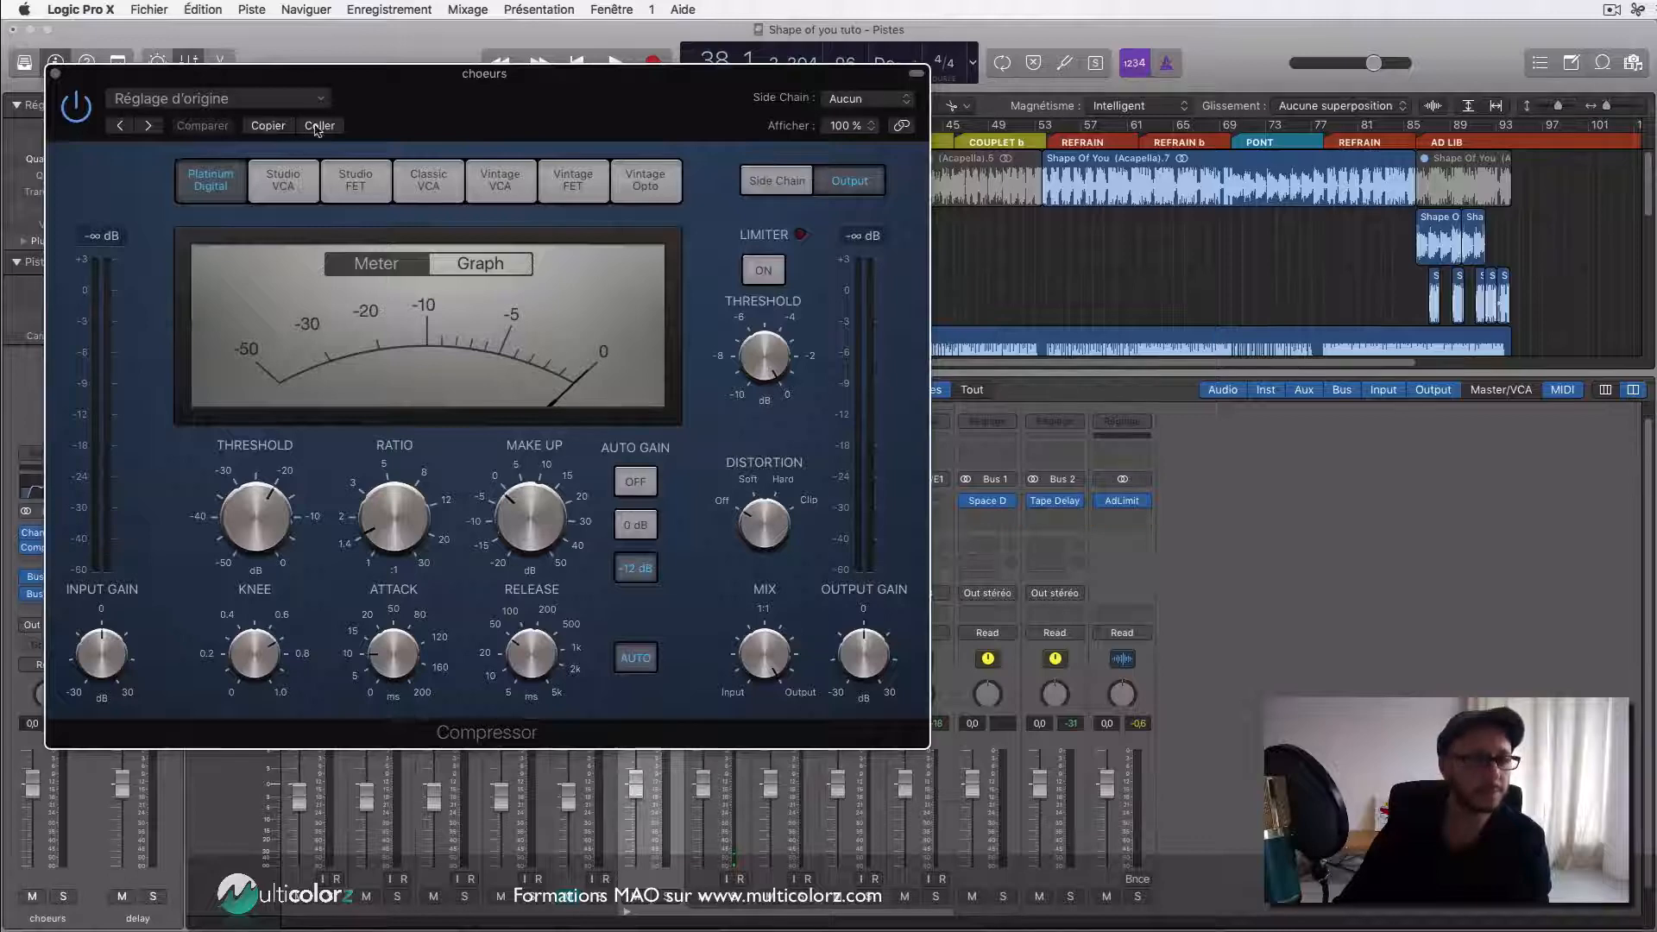
click(260, 102)
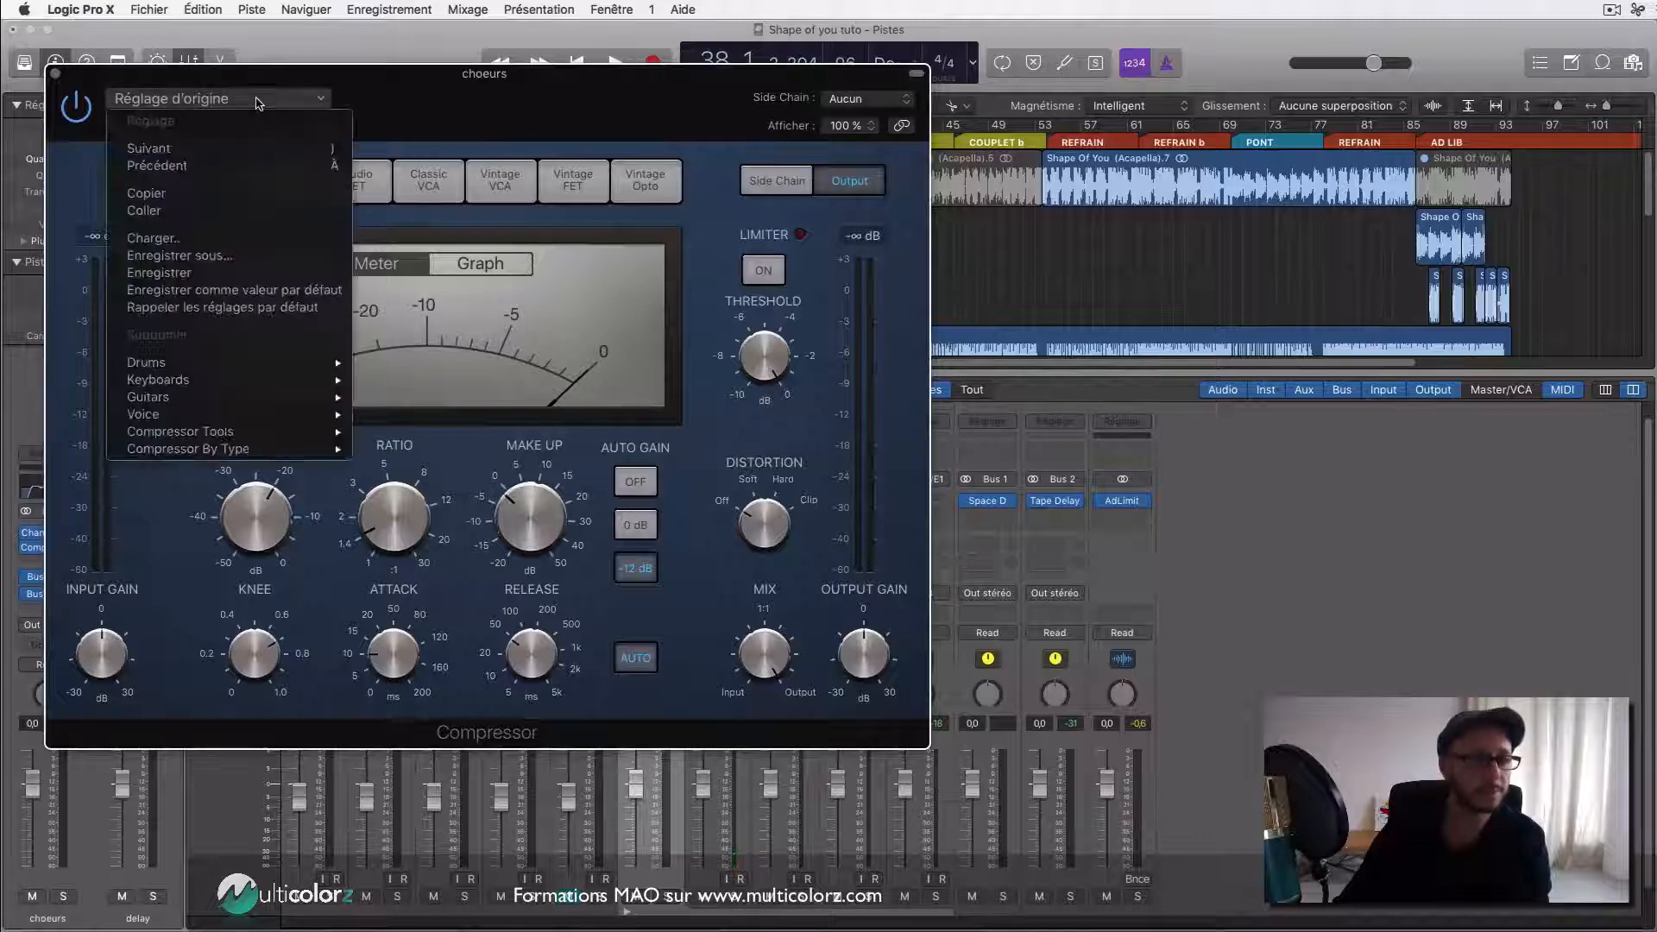
mouse_move(285, 415)
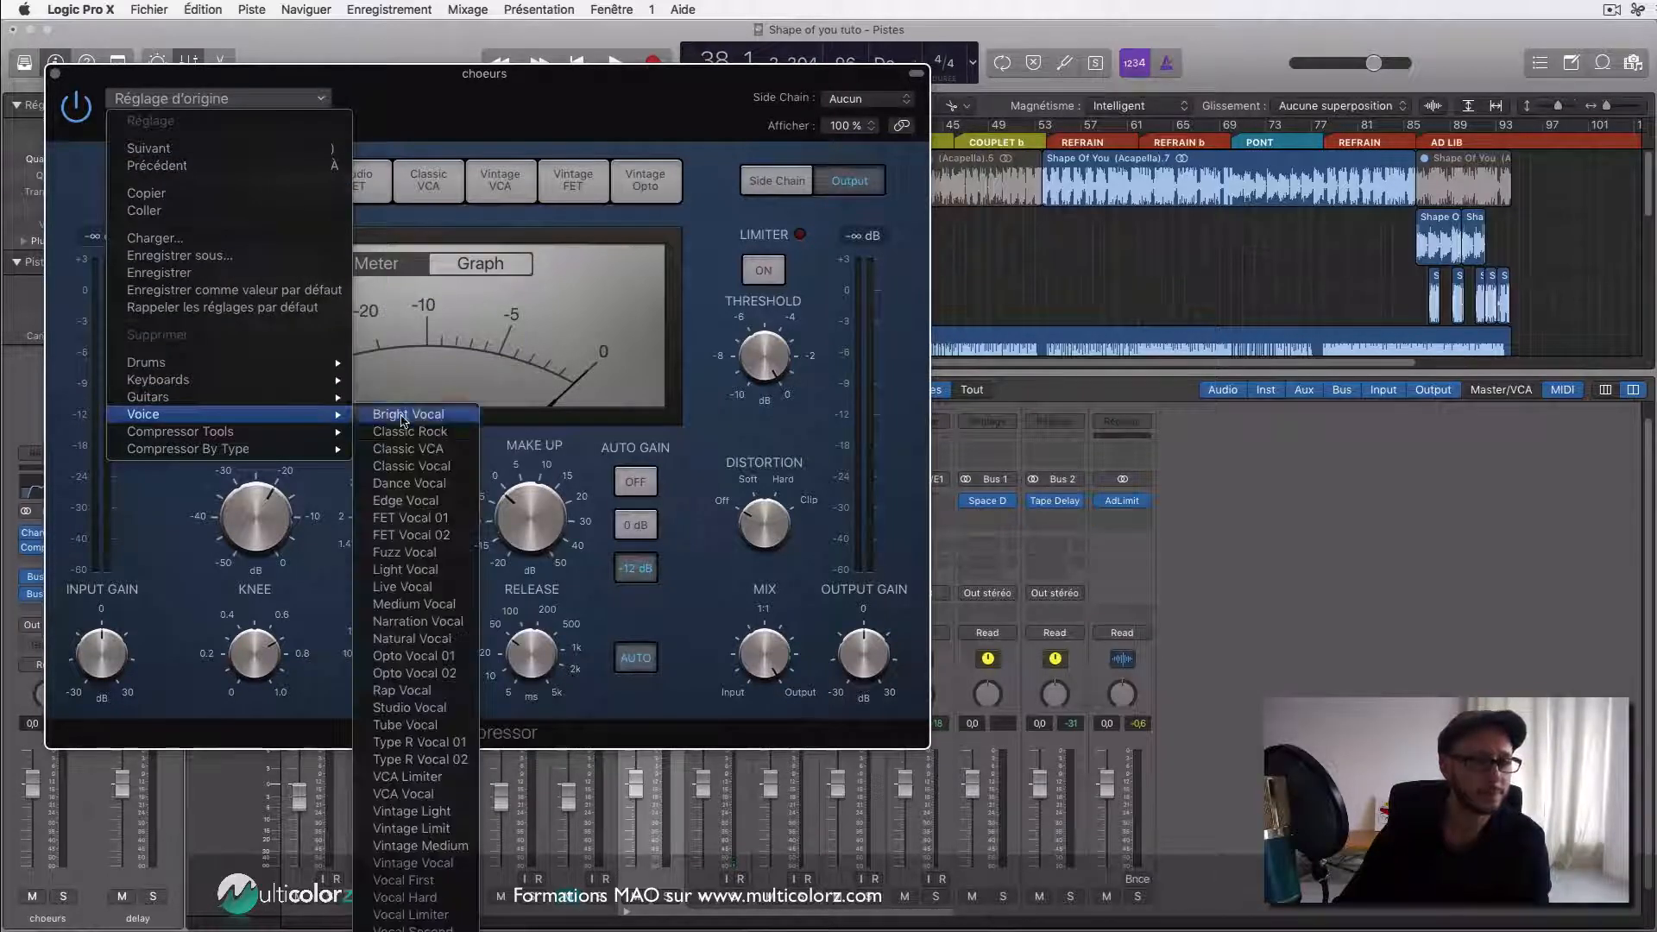
click(411, 466)
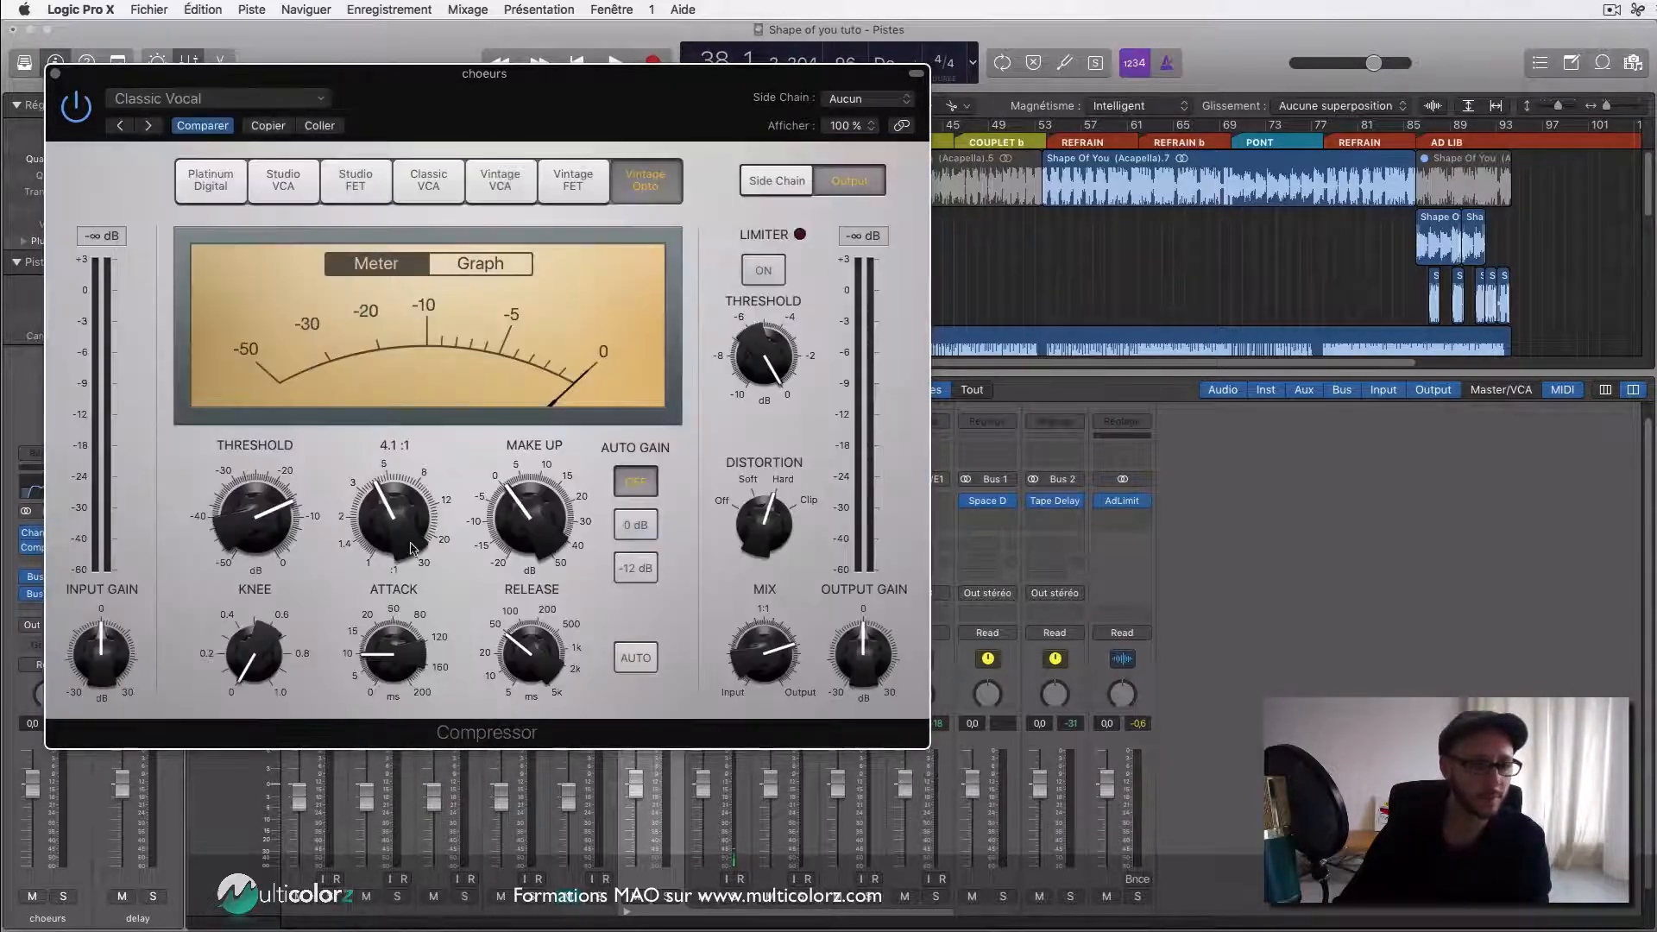
Raise the compressor's knee to 1.0, enable its limiter and close the plug-in window.
drag(265, 643, 165, 71)
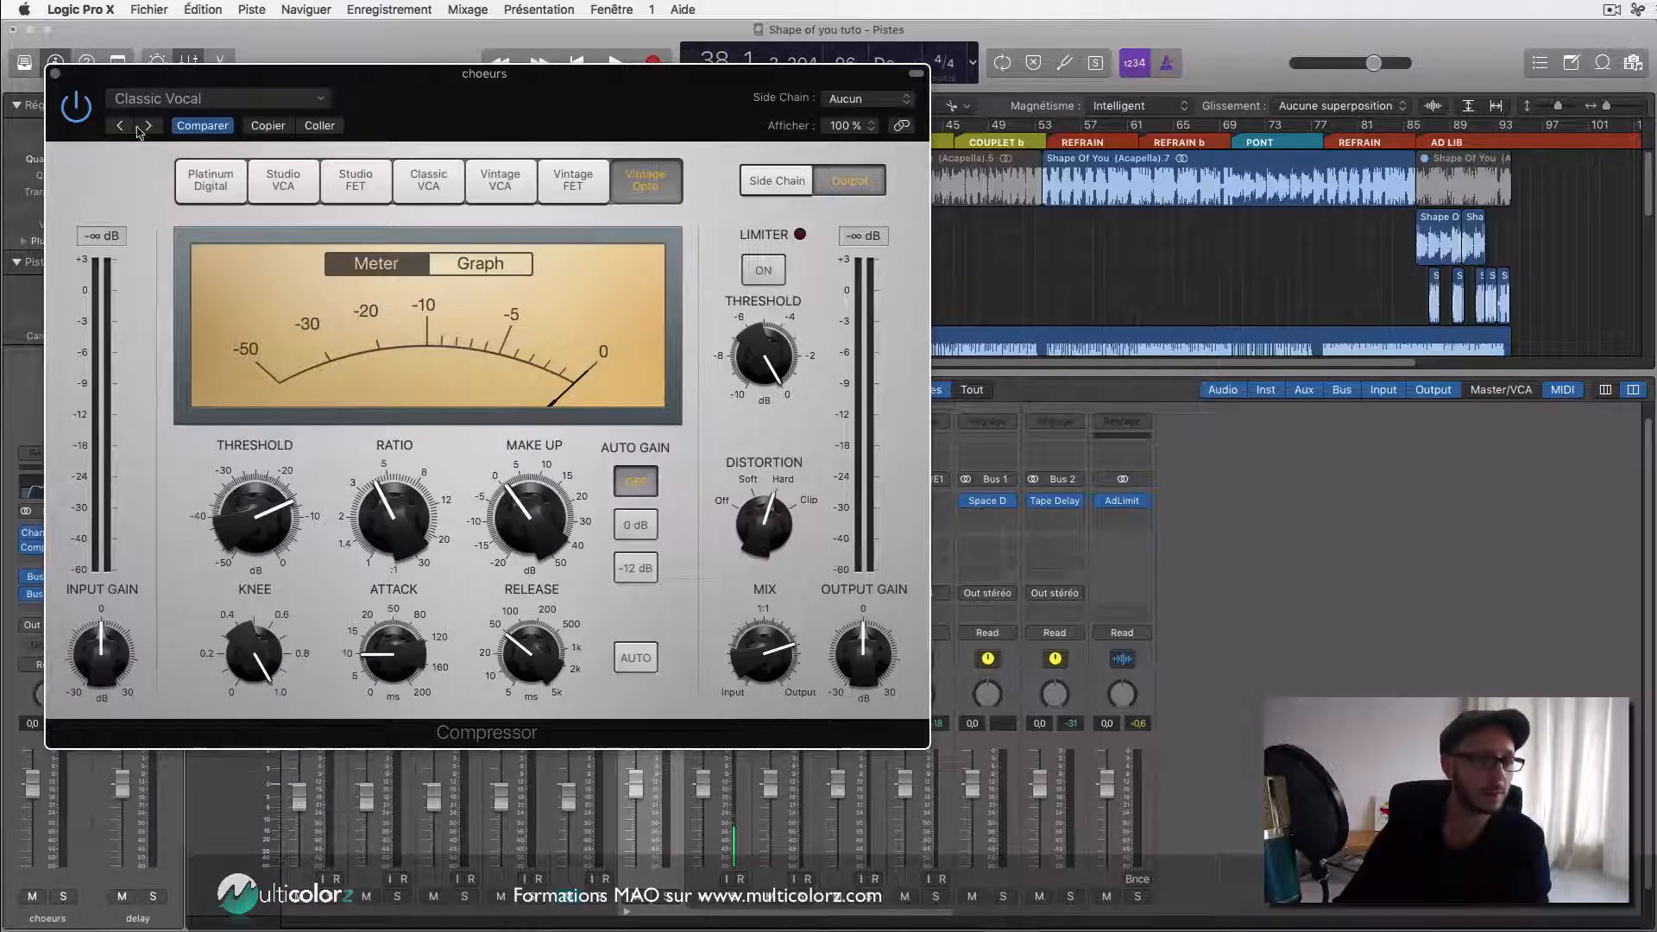
click(764, 270)
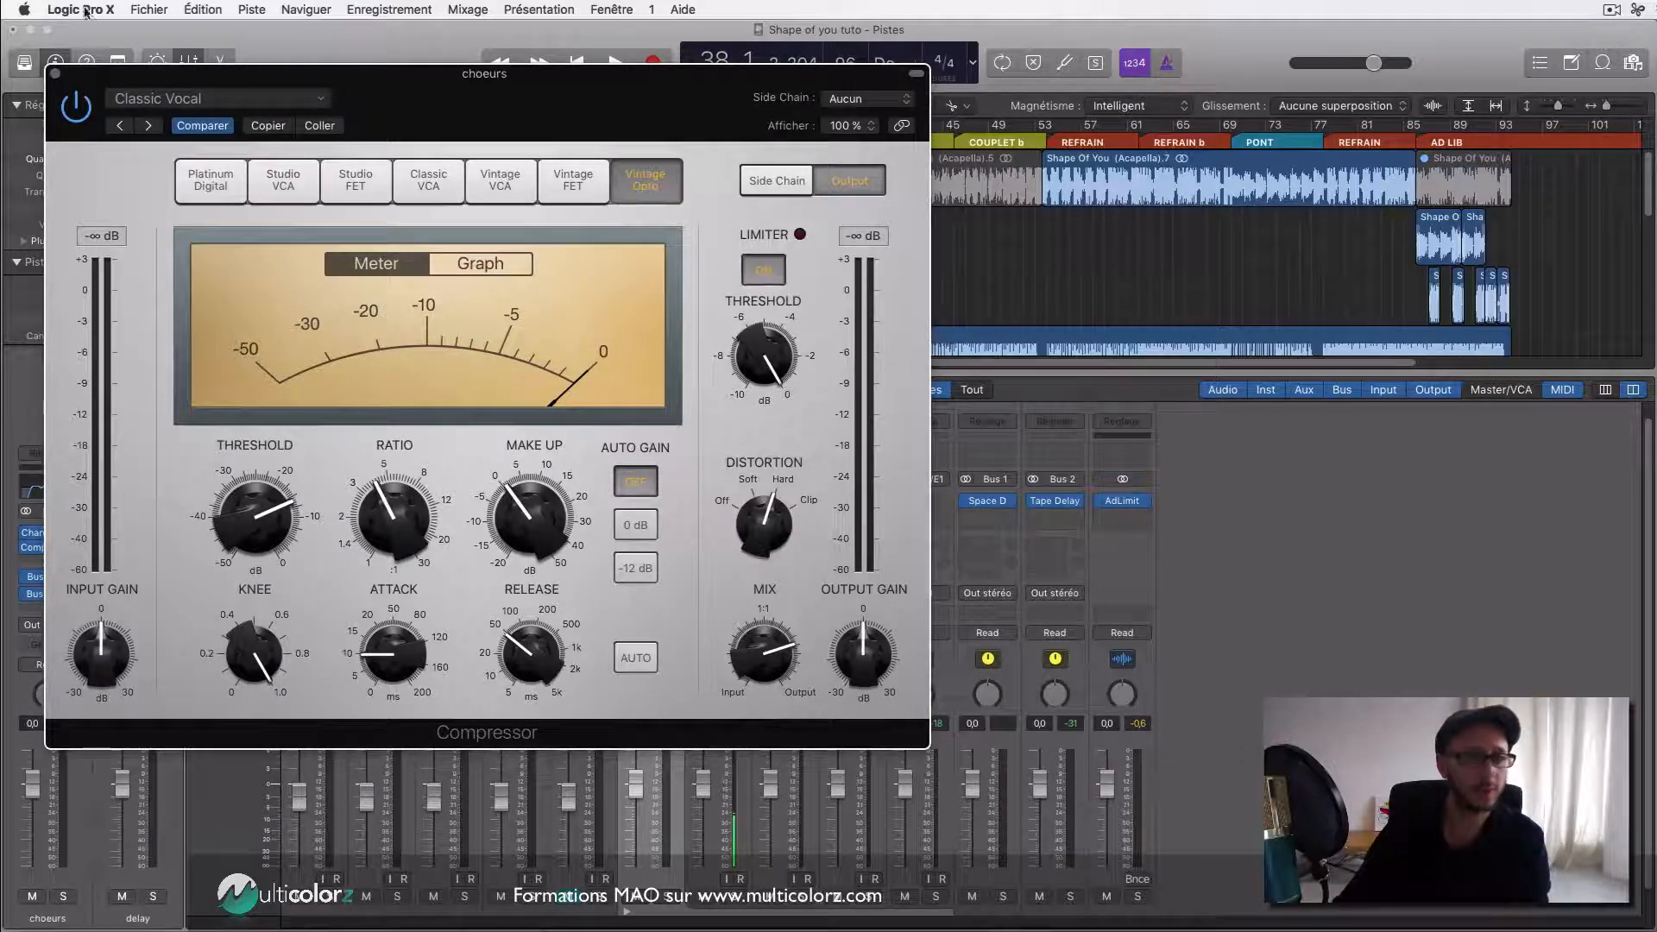
click(55, 74)
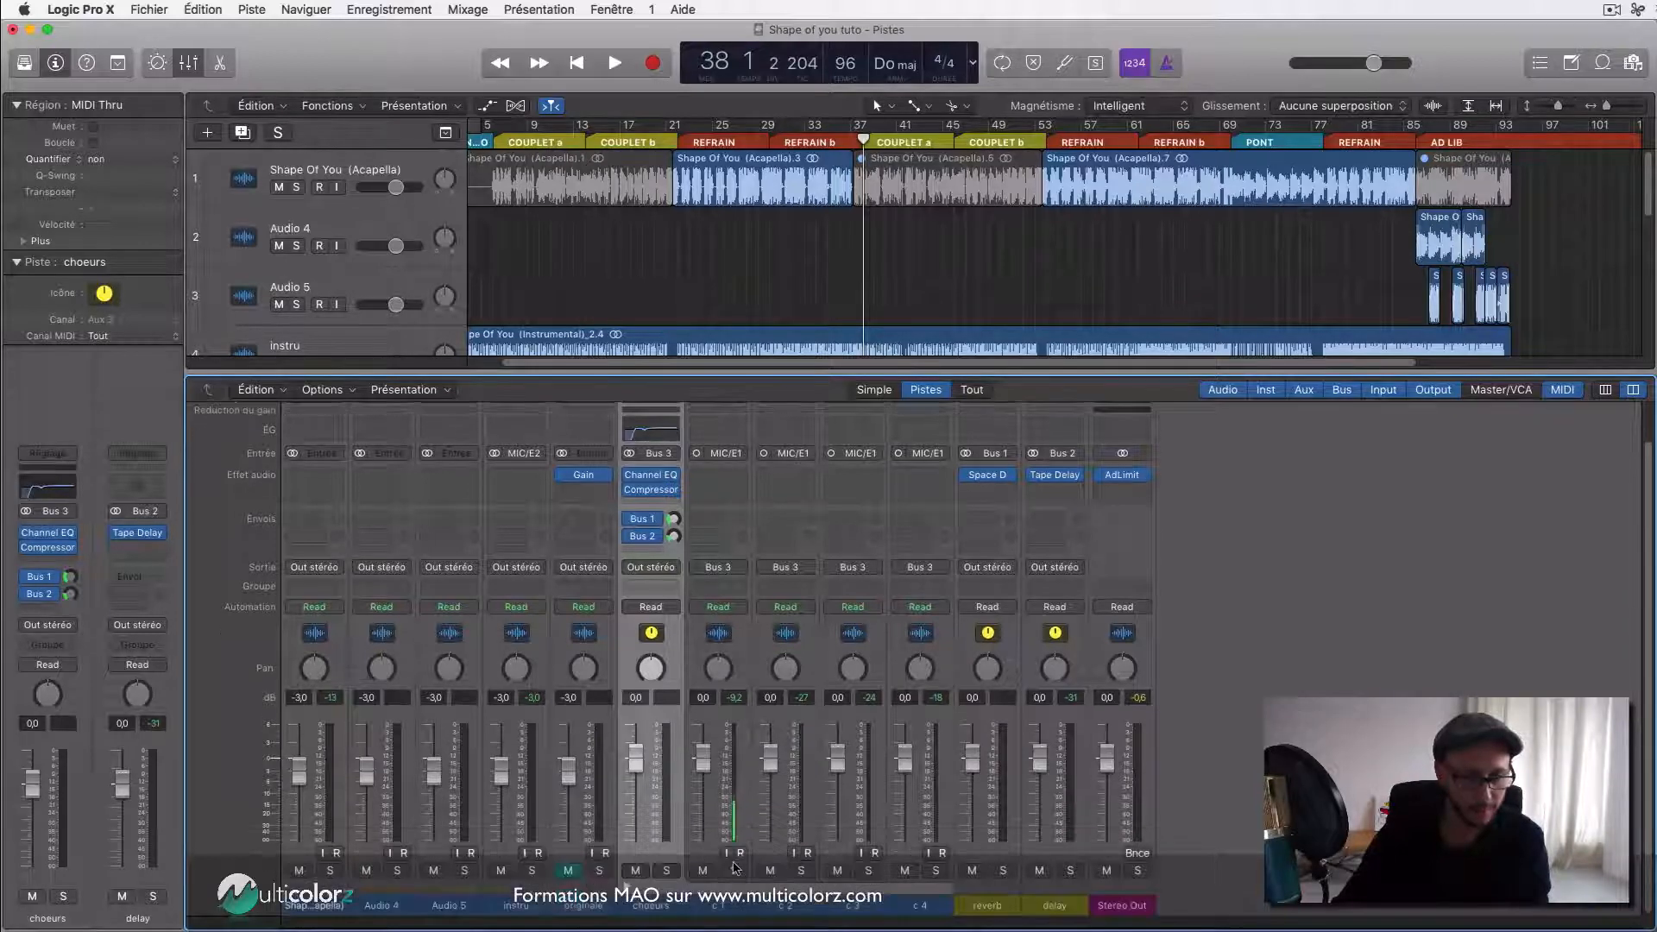
Hide the mixer and record a short backing vocal on c 1 from bar 6 with the metronome turned off.
key(x)
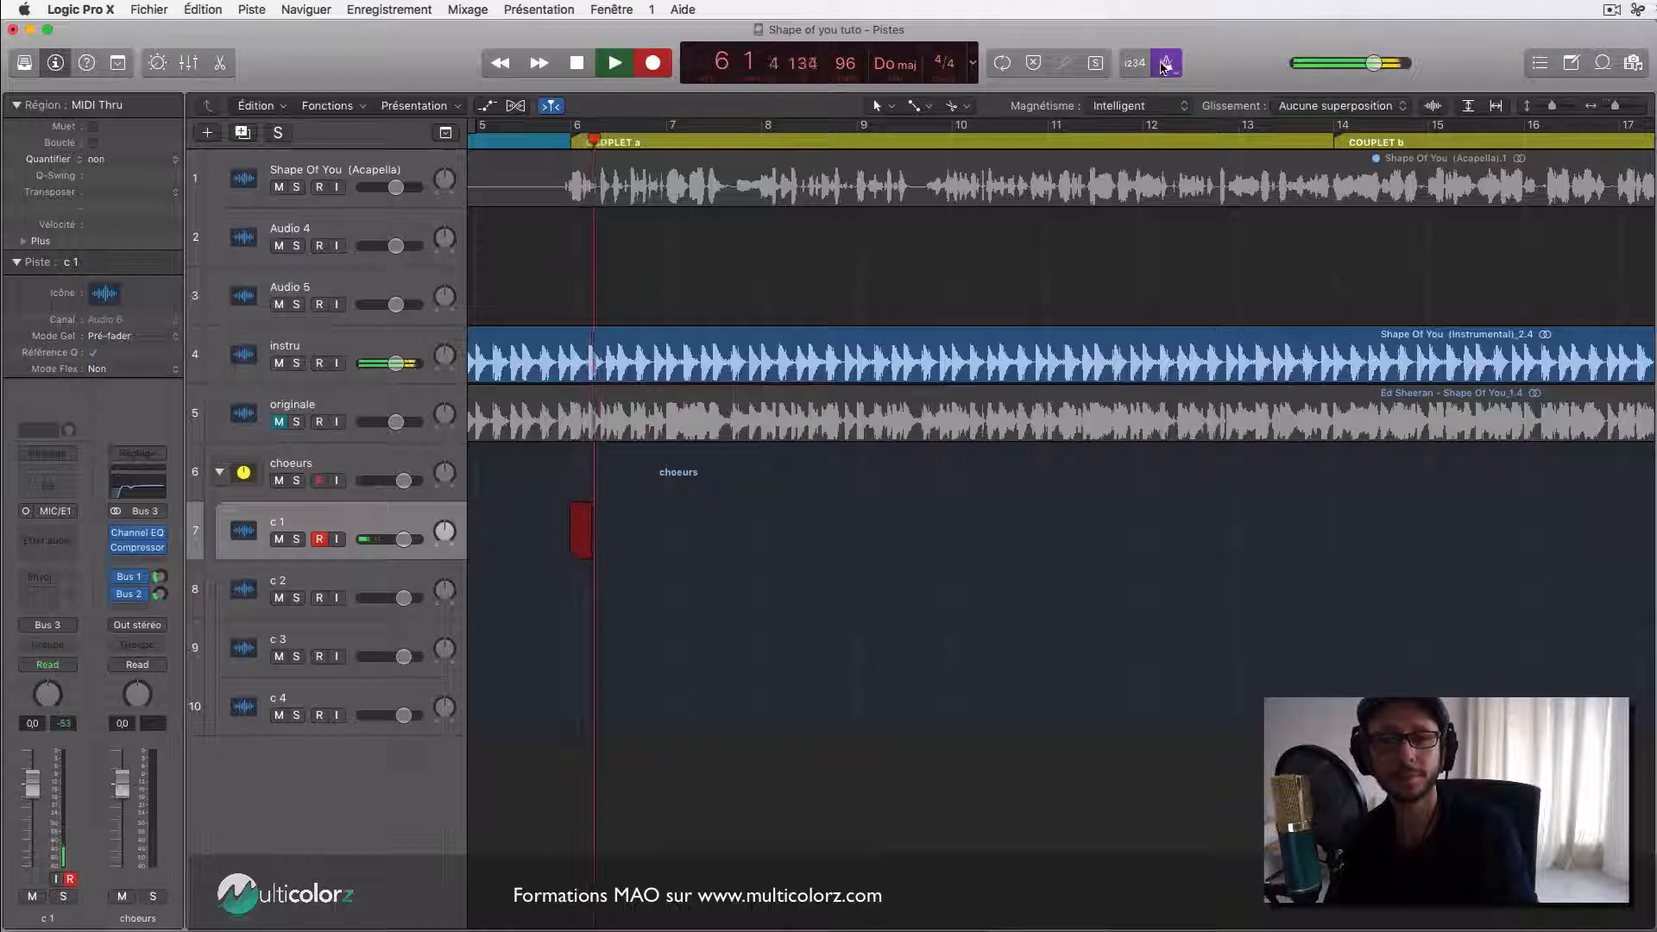
click(1166, 63)
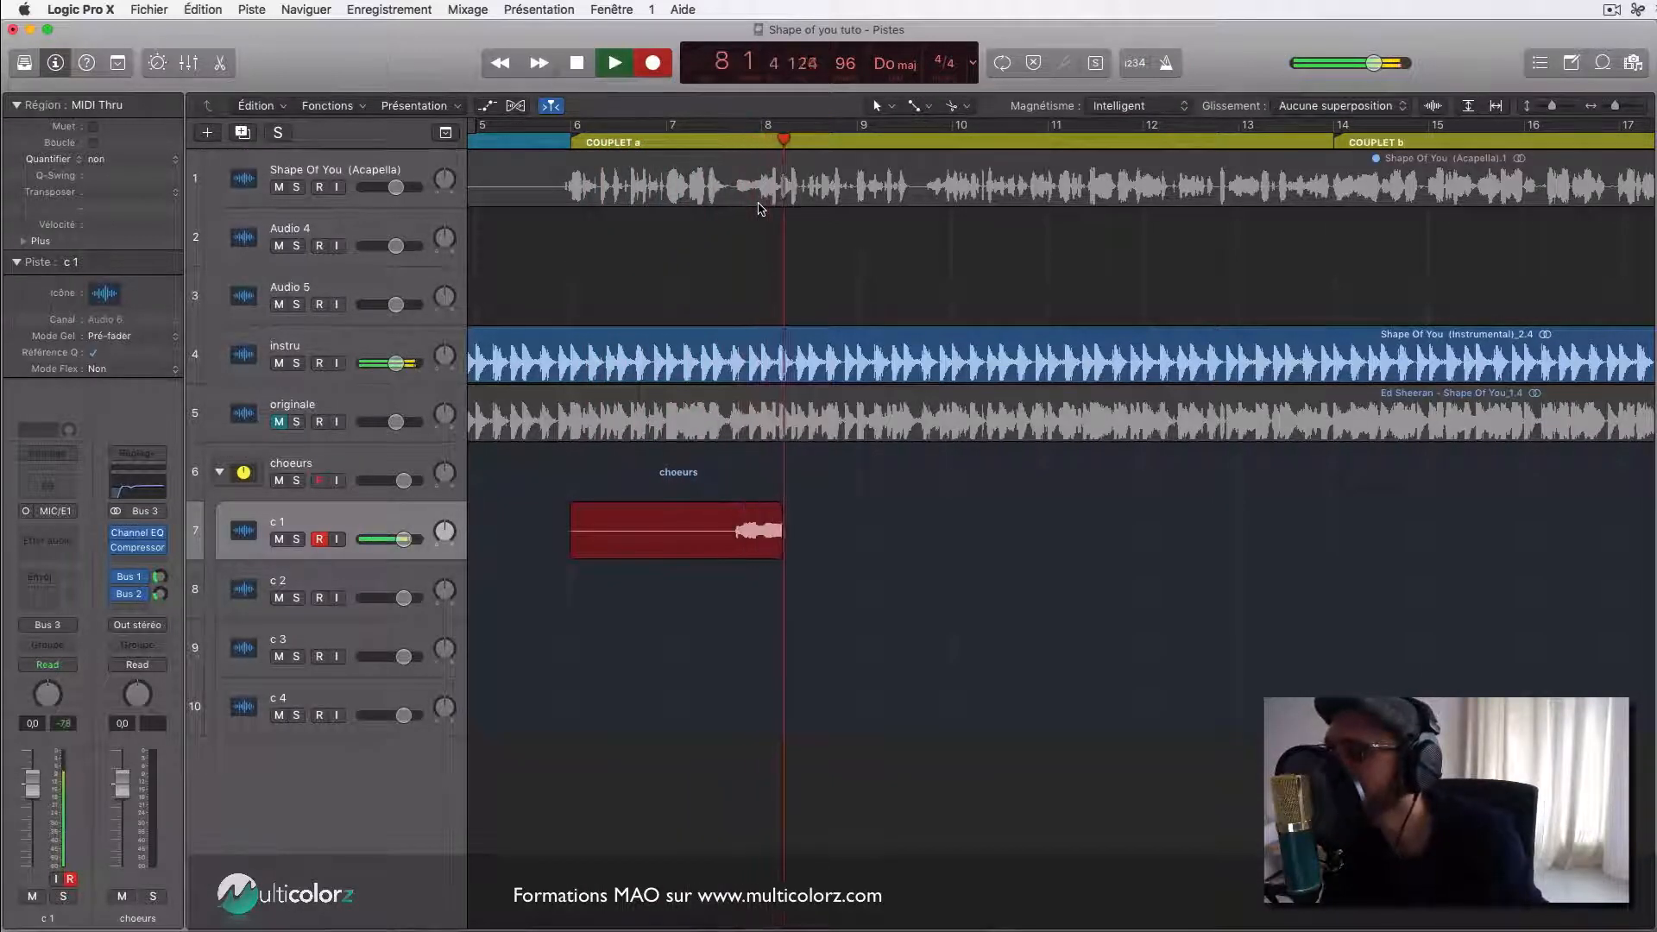
key(space)
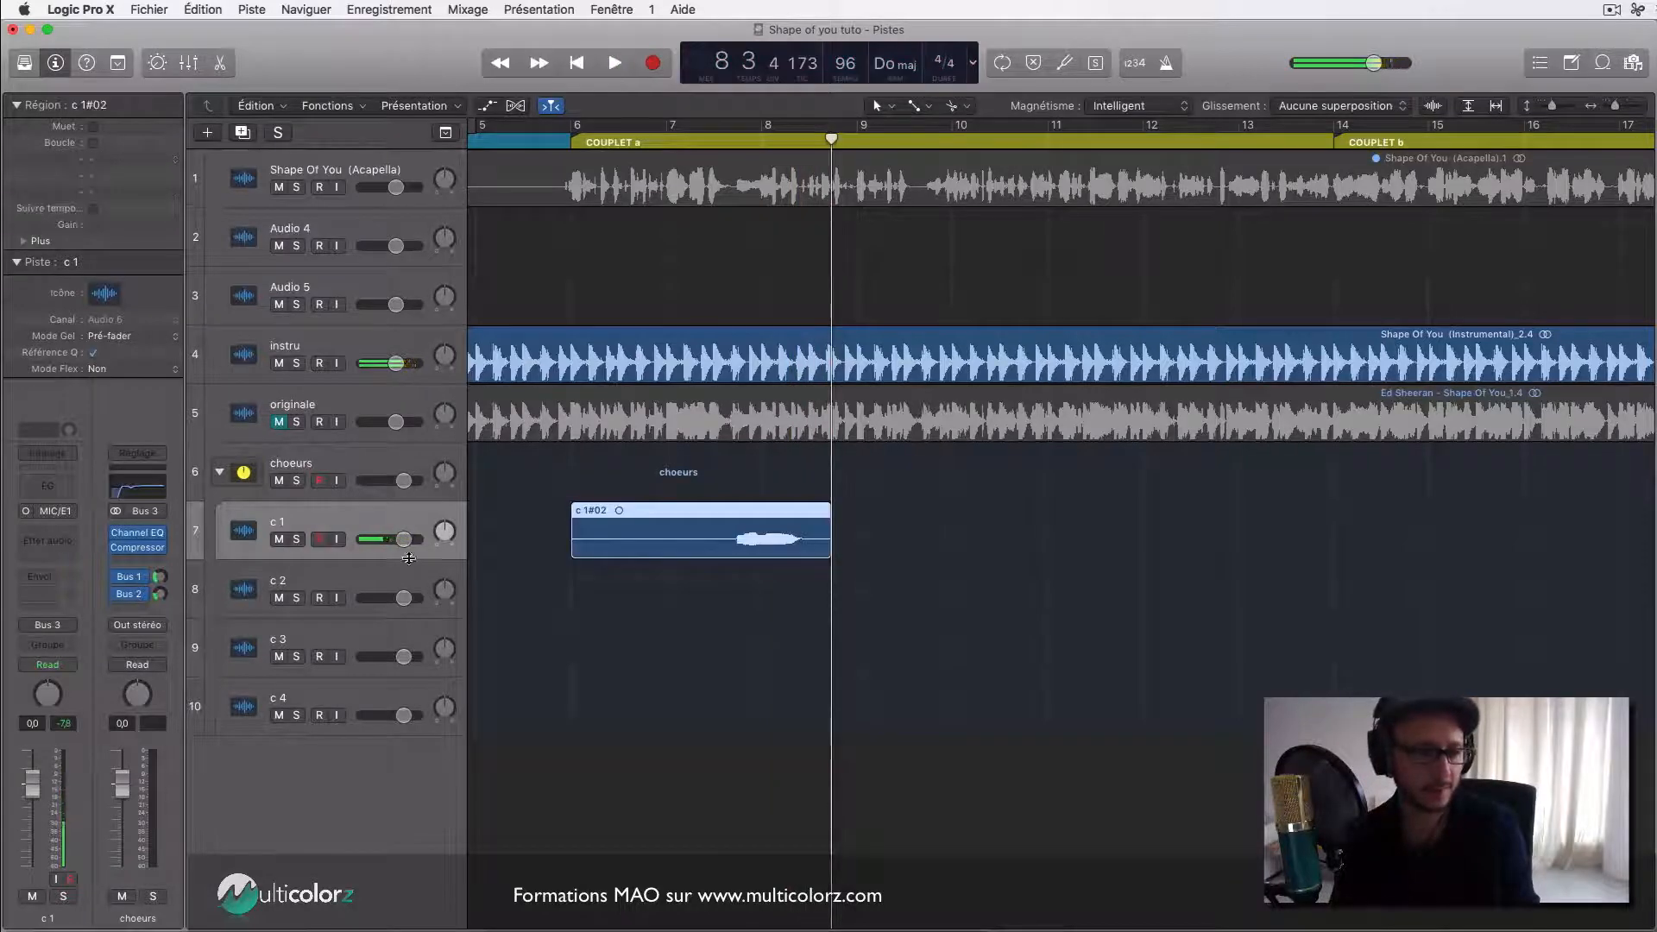
Record a doubling take of the backing vocal on c 2, starting from bar 6.
key(Down)
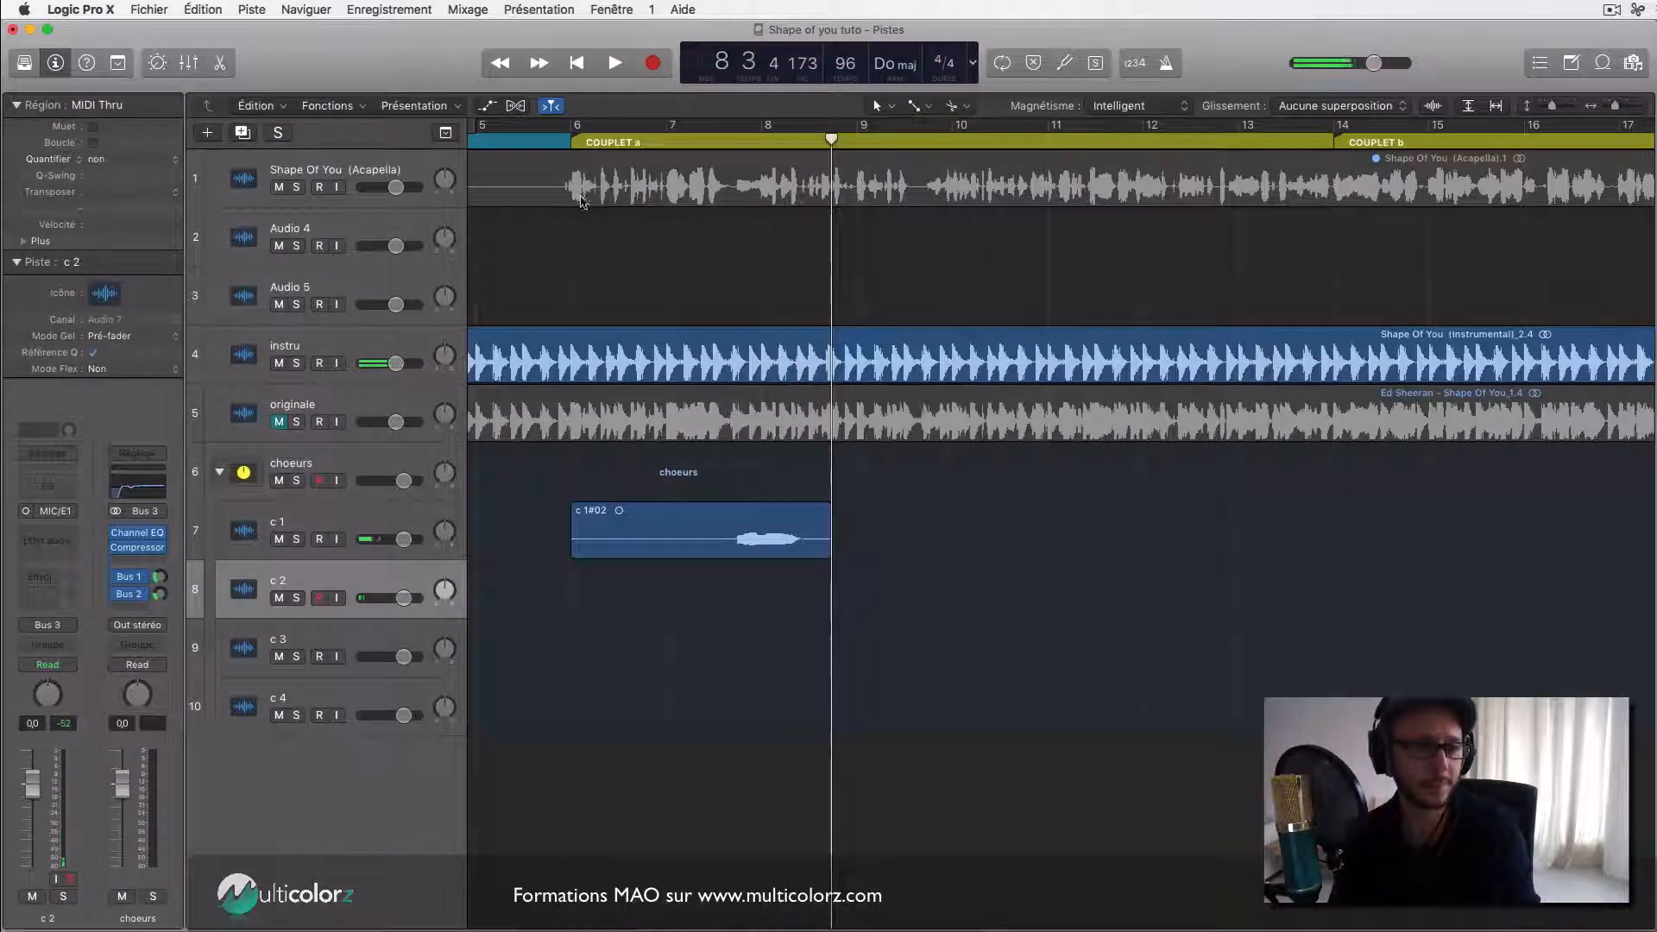
click(573, 131)
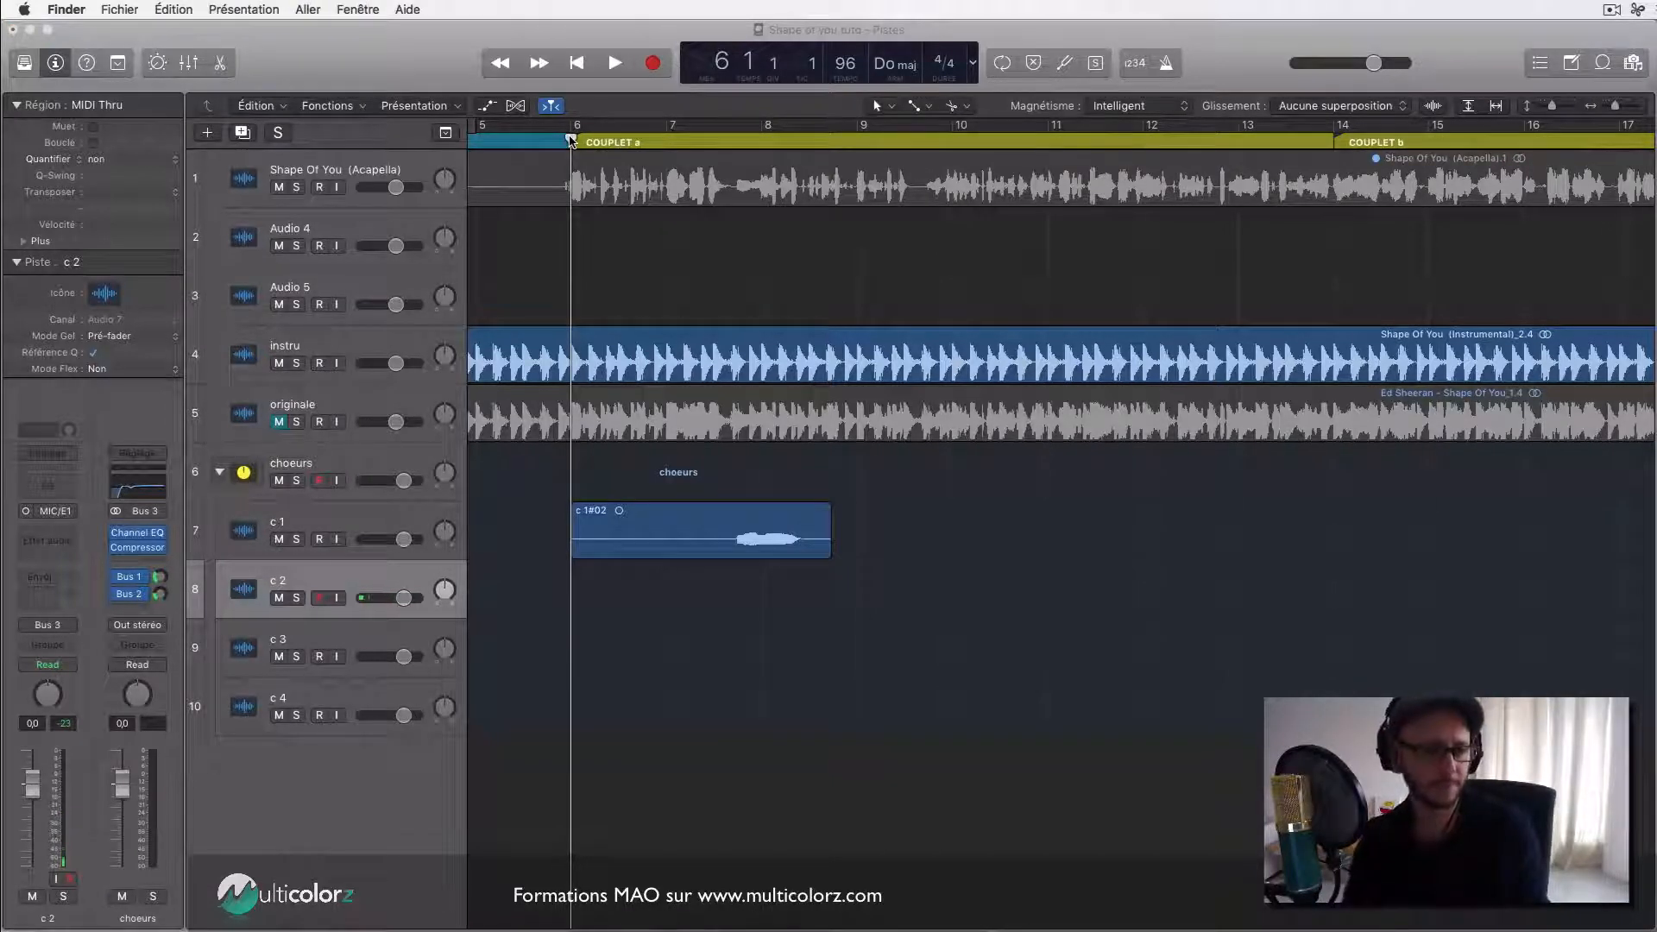
click(656, 609)
key(r)
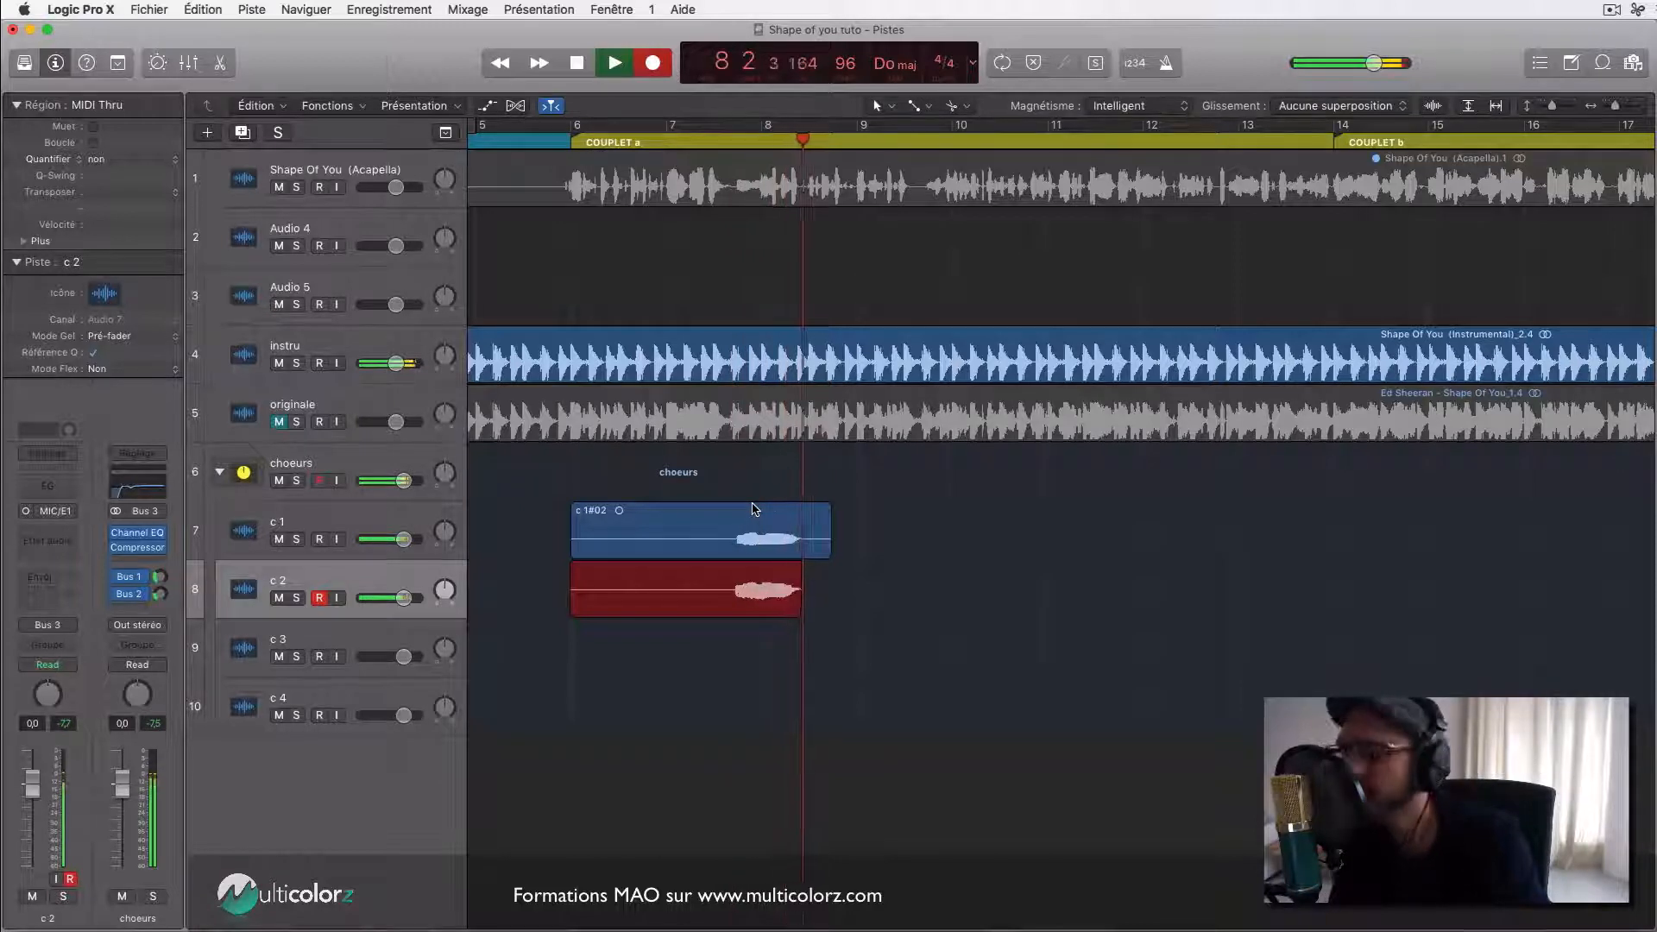
key(space)
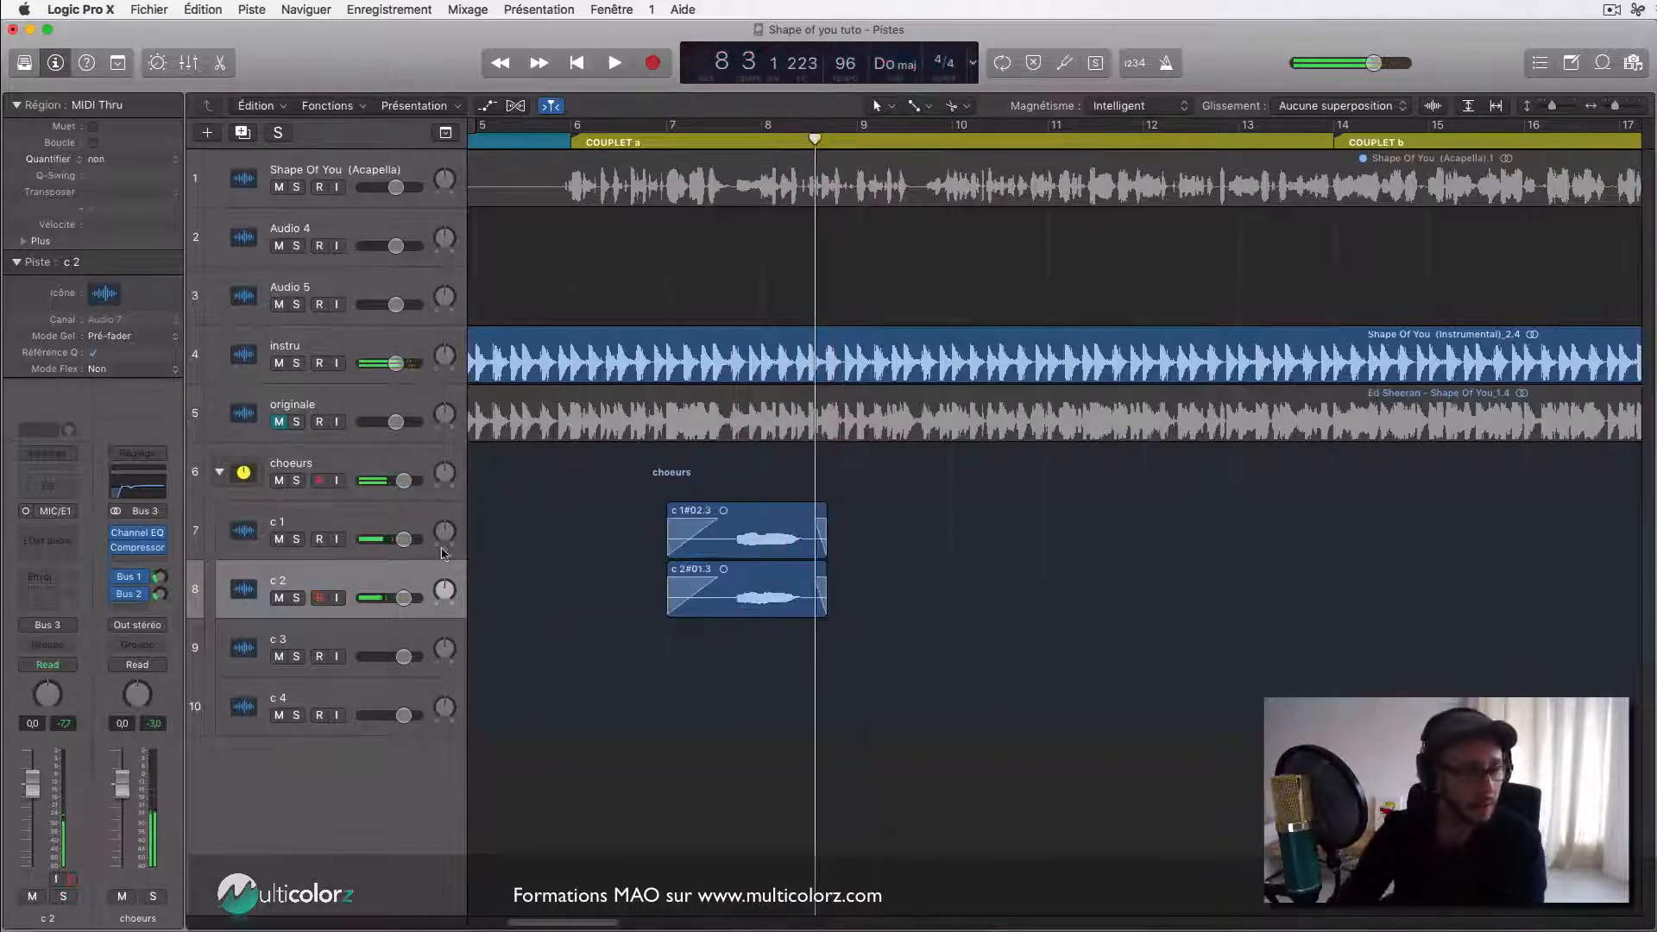
Pan c 1 to -49 and c 2 to +50, and lower both faders together to -8.8 dB in the mixer.
drag(448, 535, 448, 569)
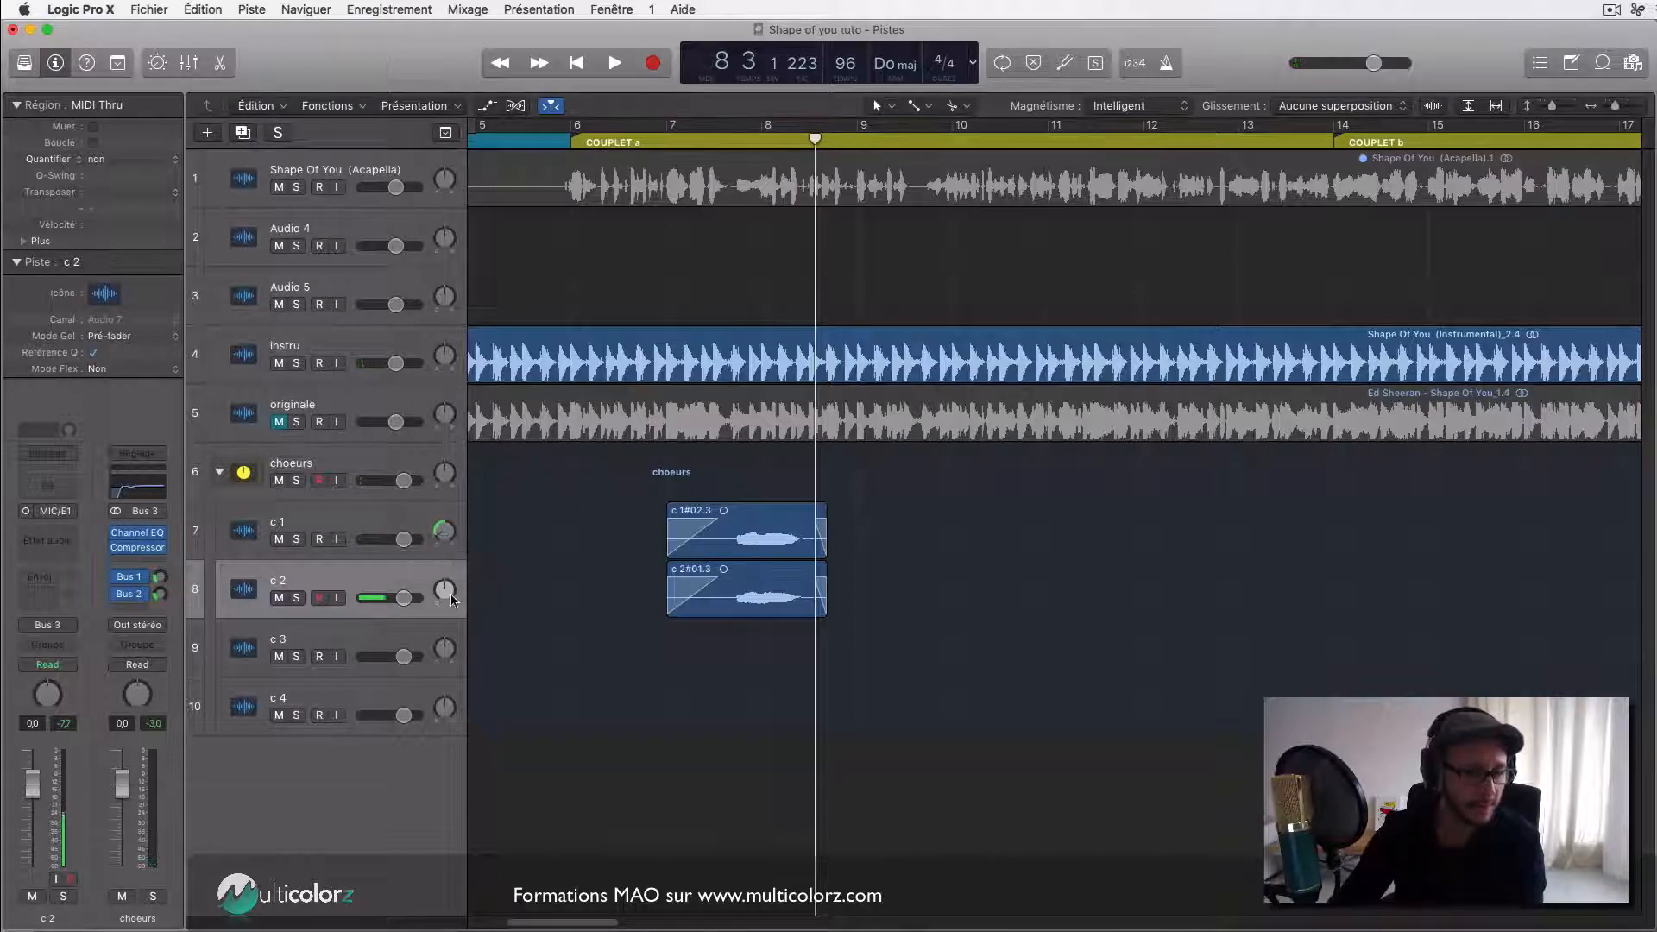
drag(451, 595, 451, 556)
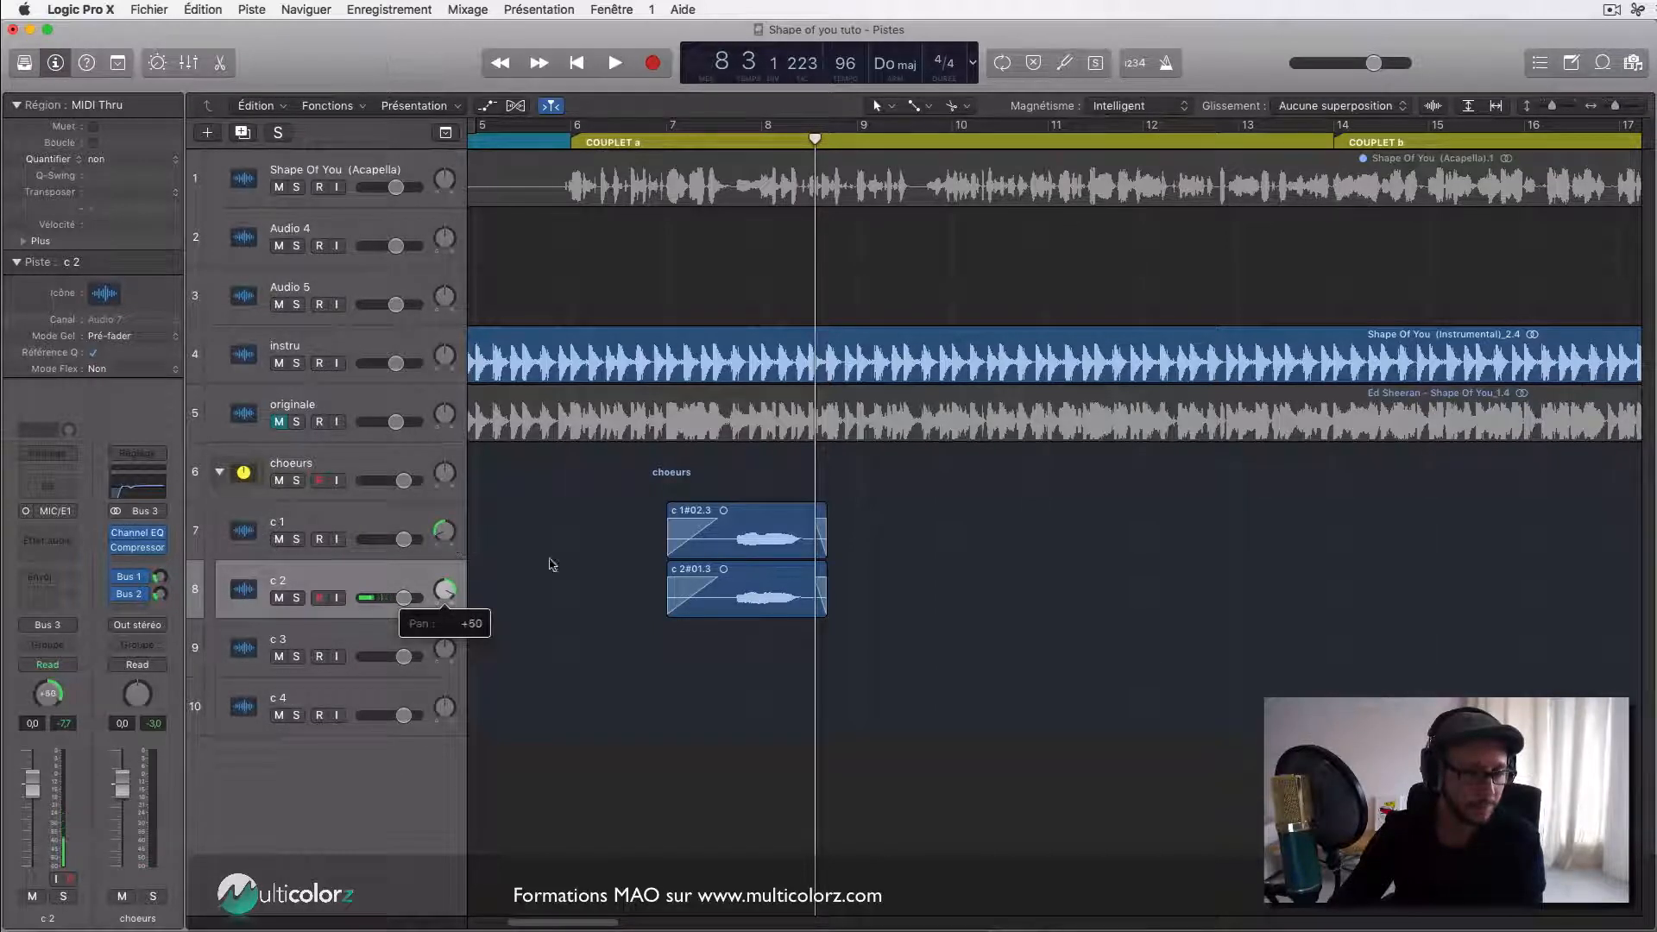
key(x)
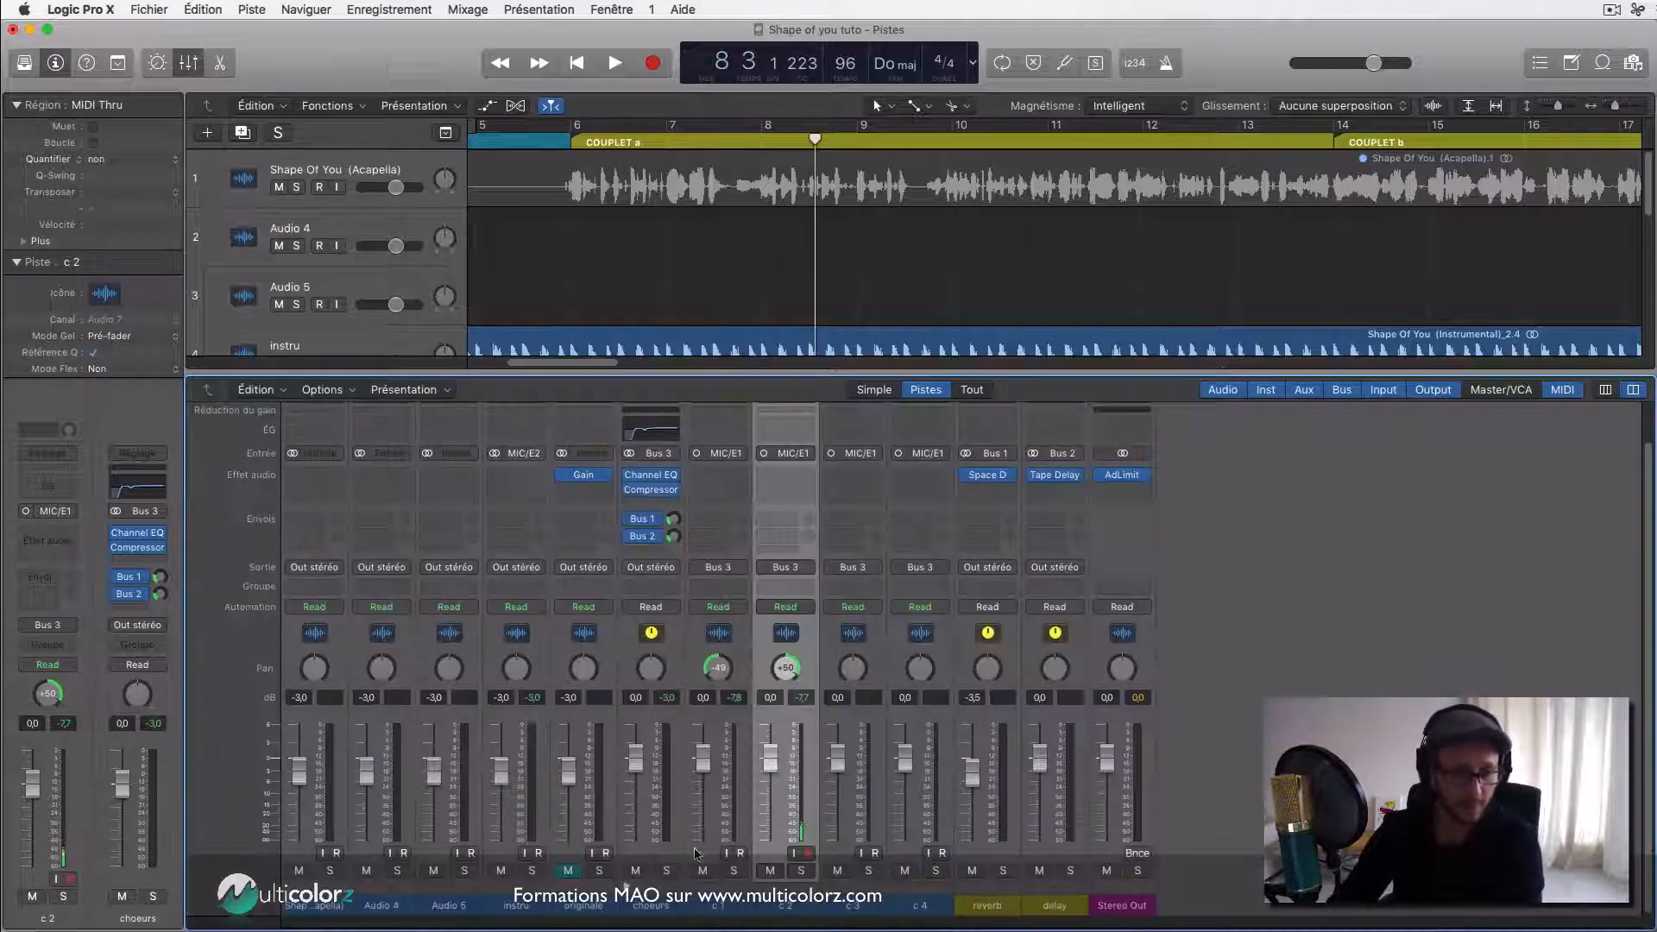
shift+click(744, 906)
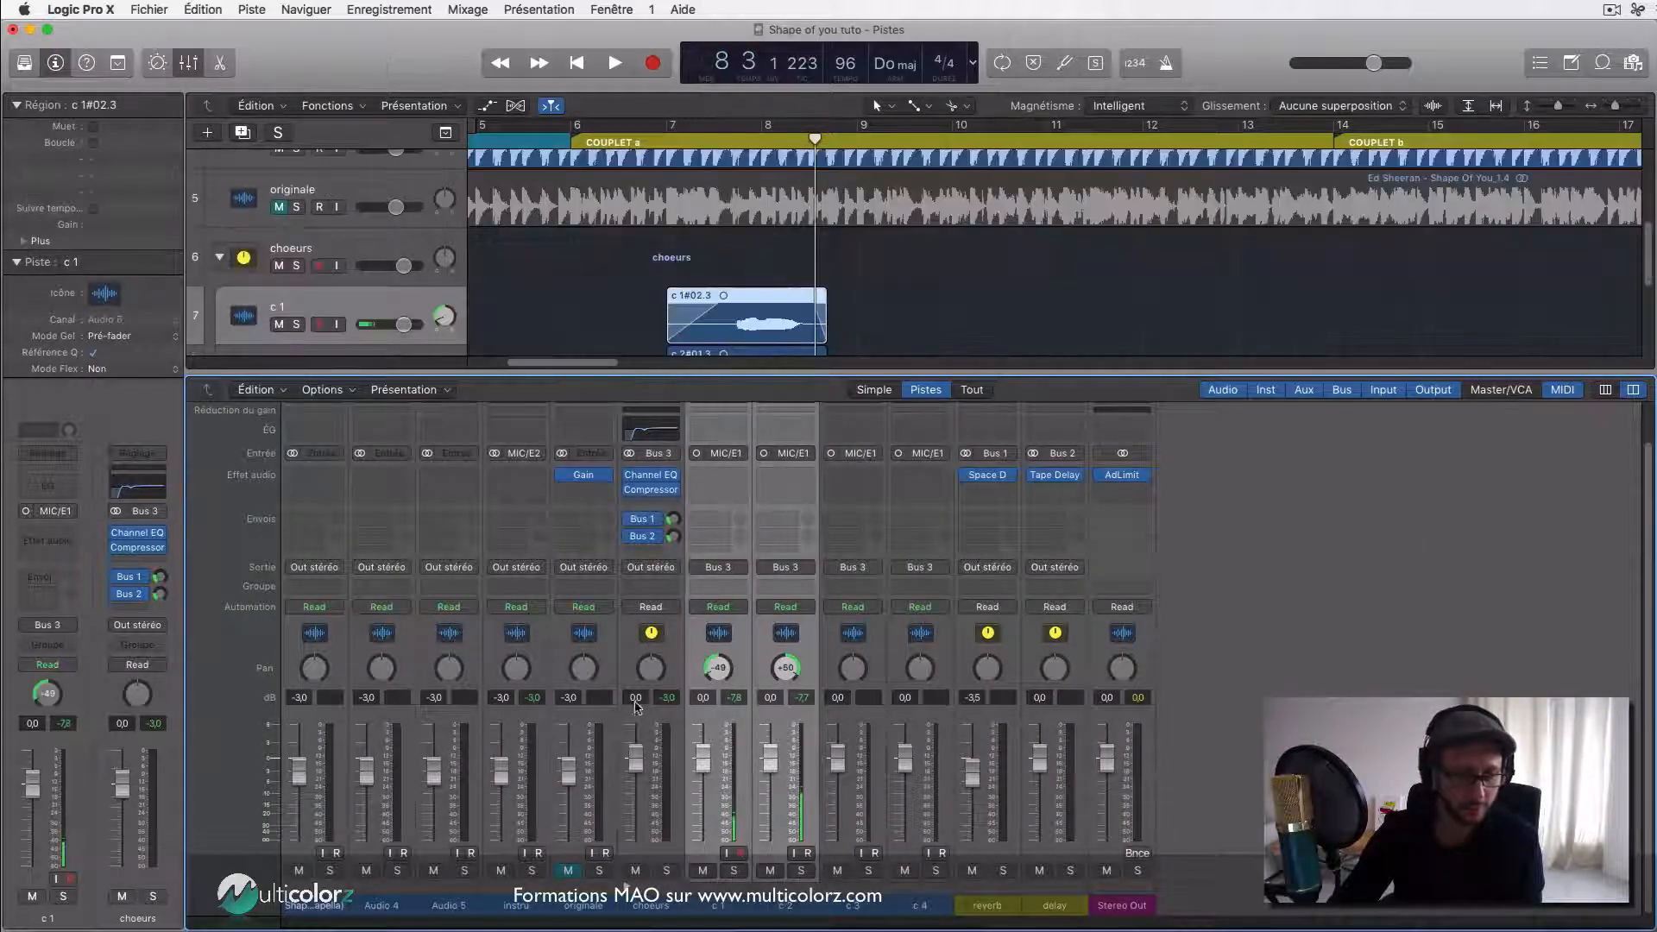
drag(705, 762, 715, 821)
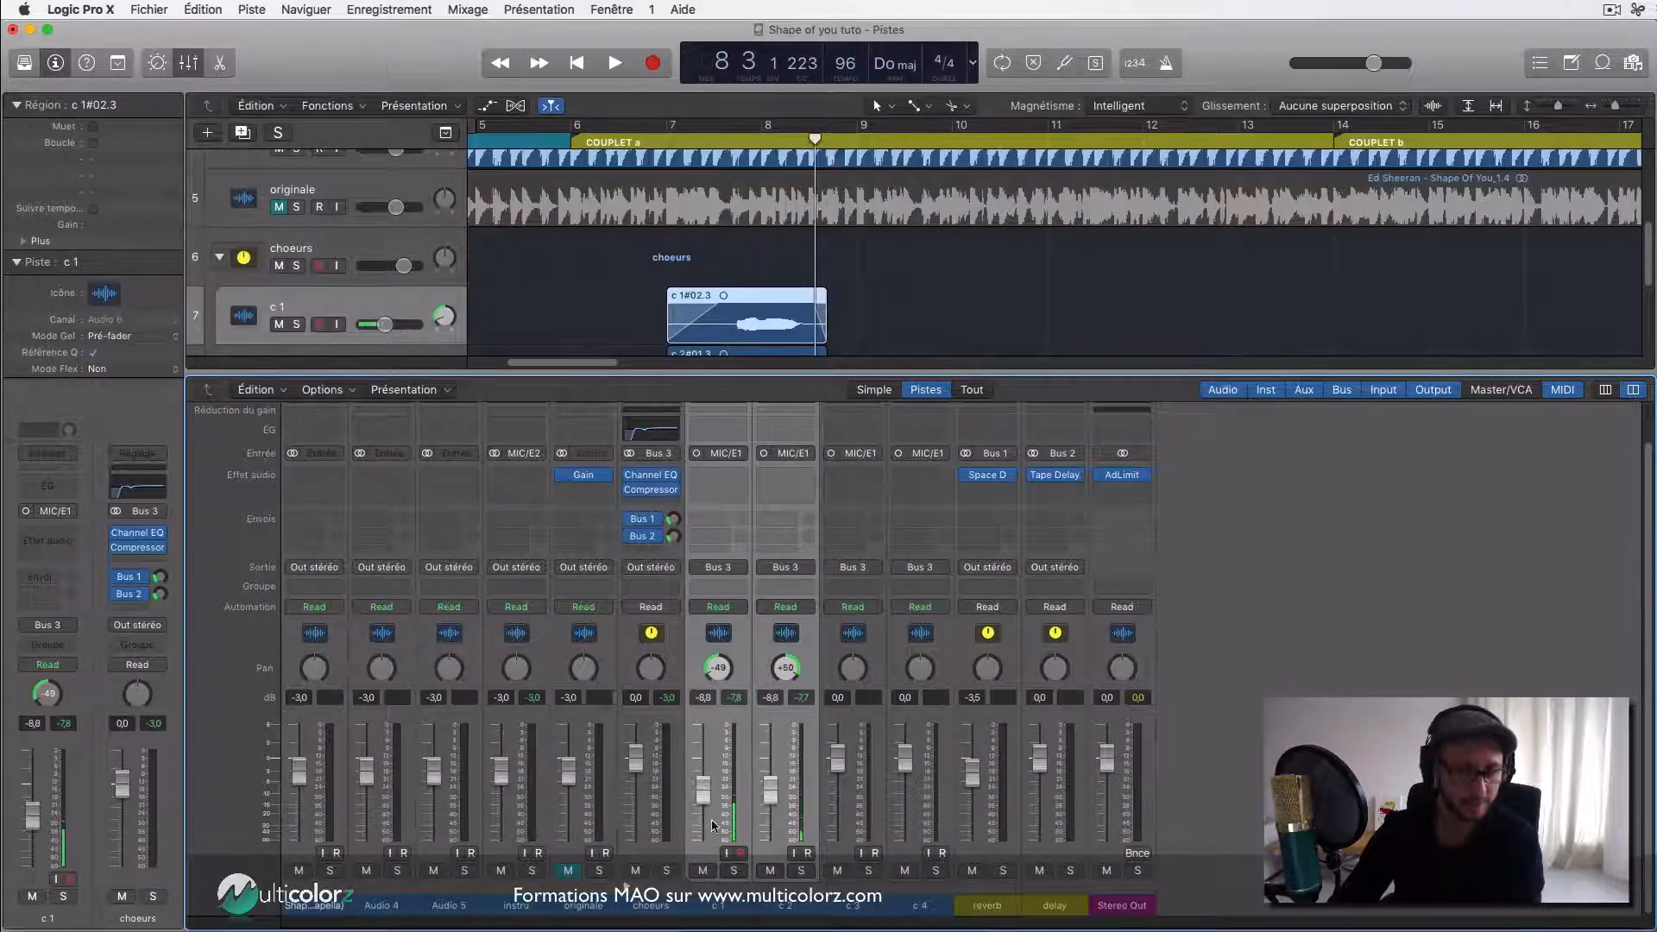
Hide the mixer and record a backing vocal on c 1 from bar 17 to bar 22.
key(x)
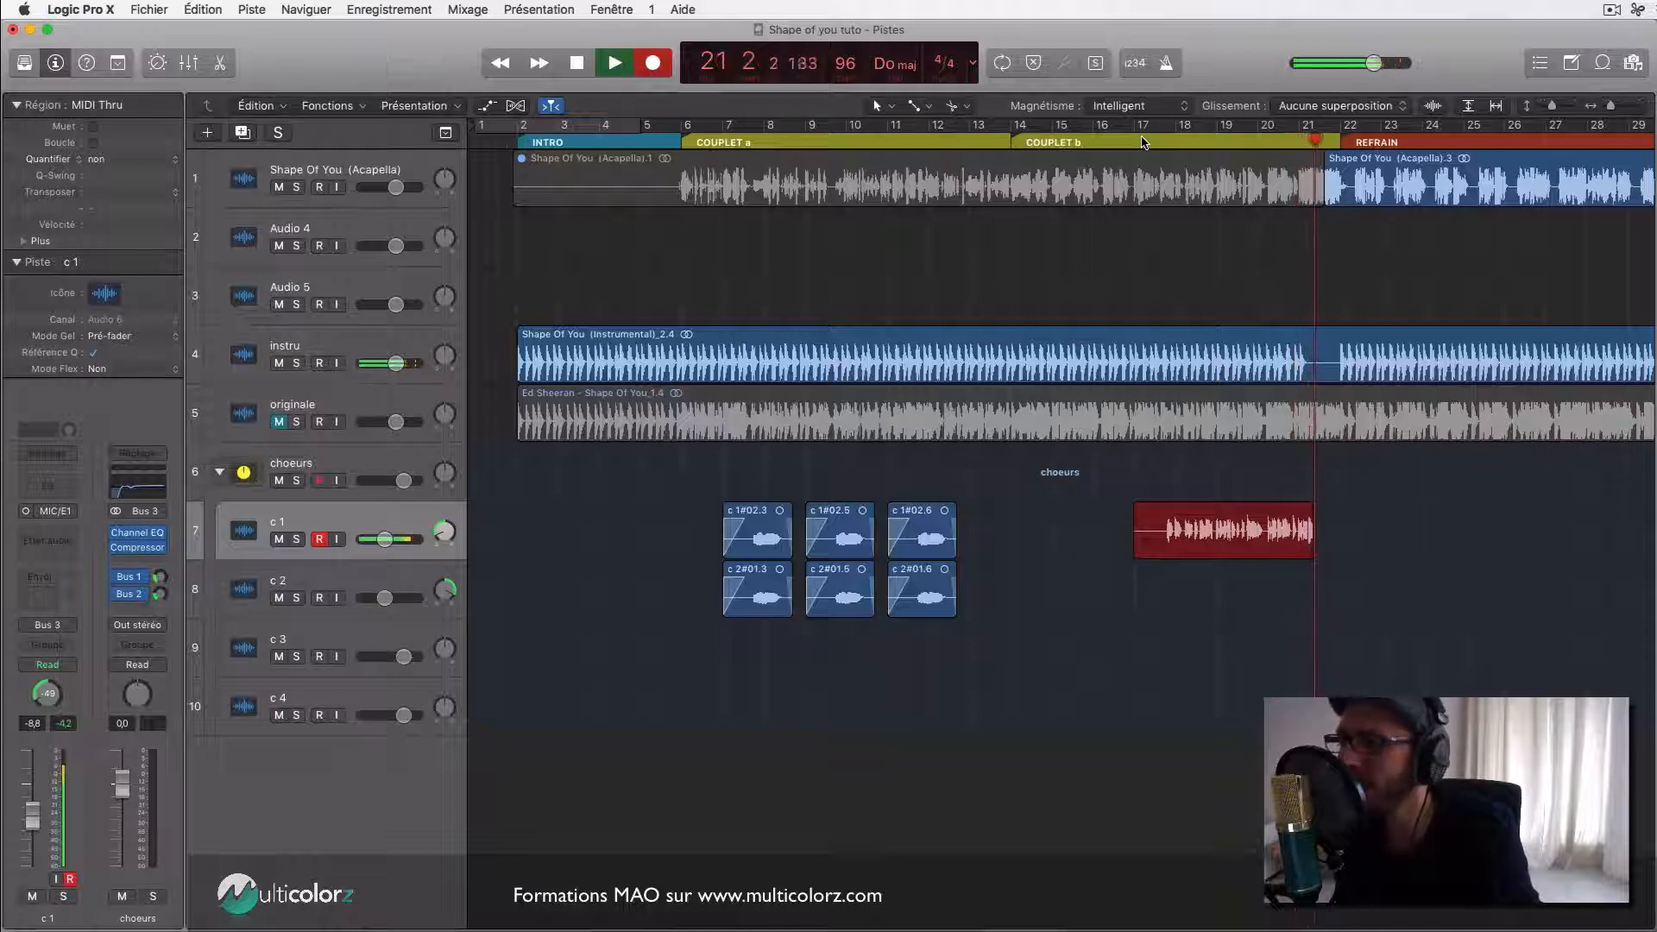
key(space)
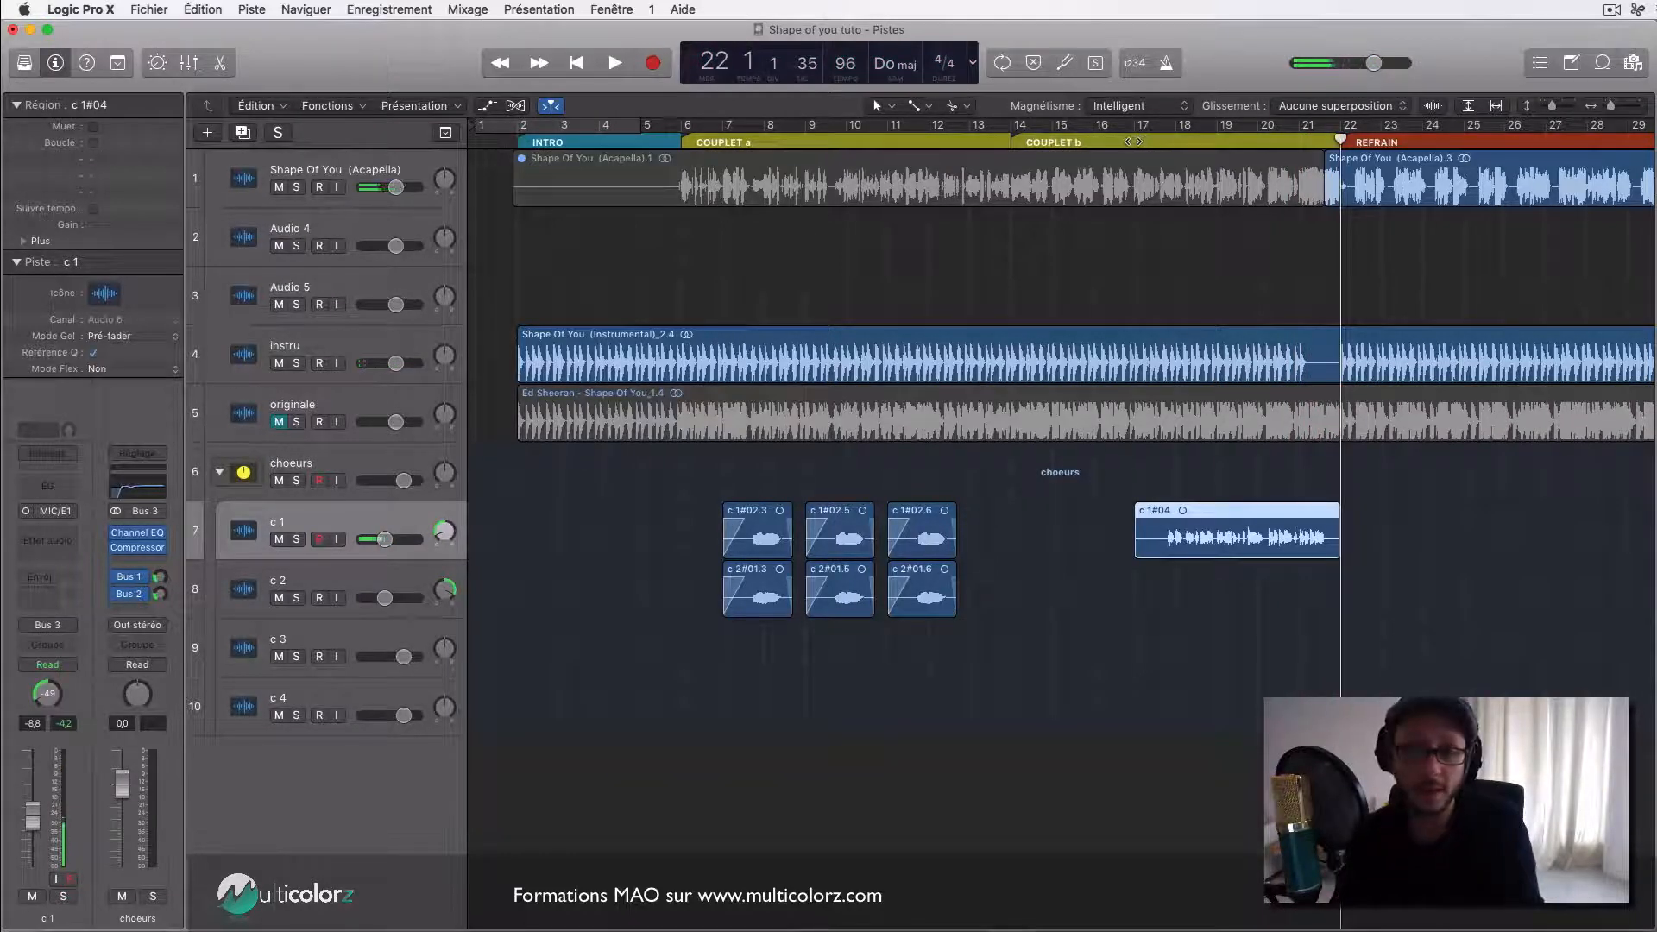
Record a doubling take of the backing vocal on c 2 from bar 17 to bar 22.
click(1134, 141)
click(350, 578)
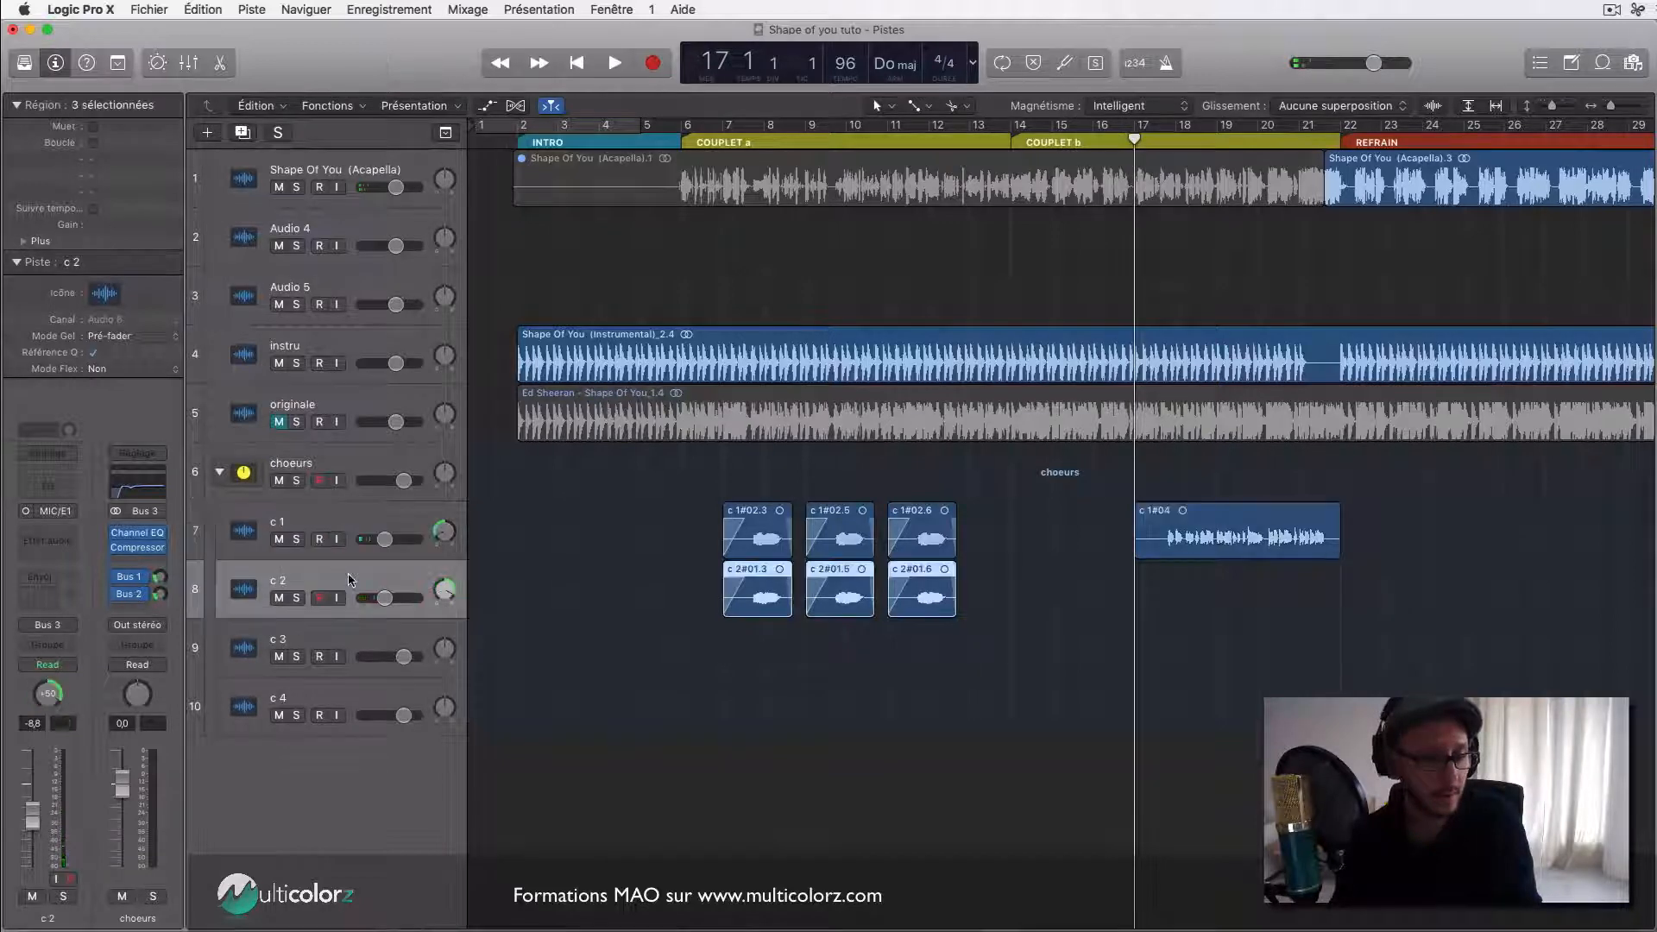
key(r)
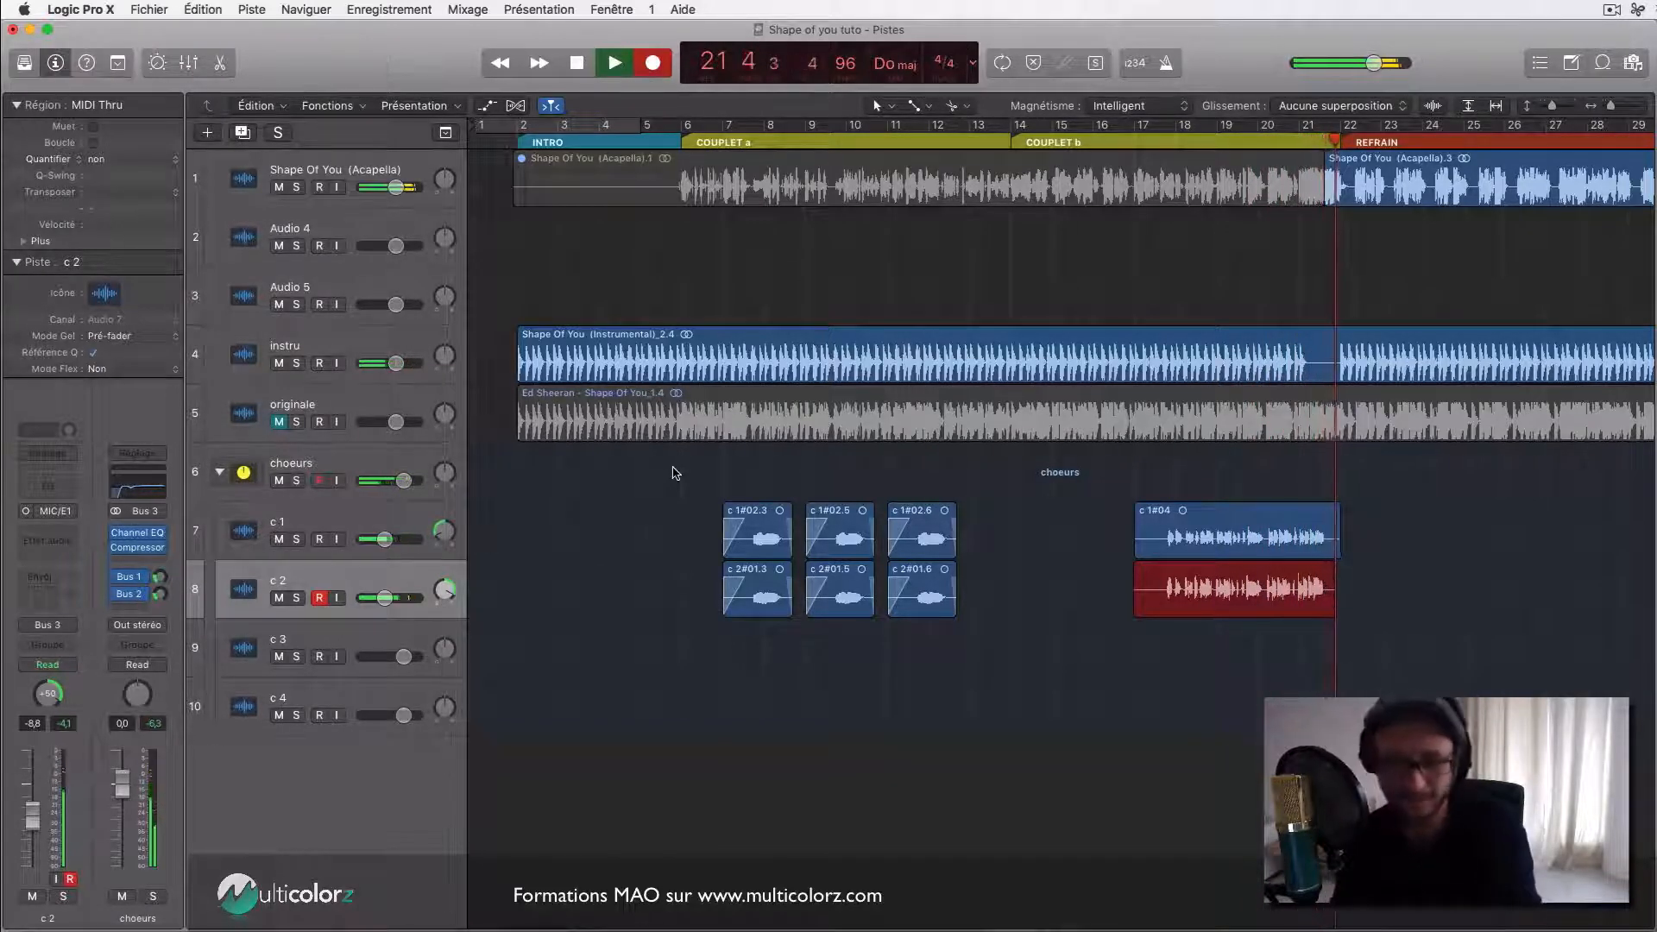
key(space)
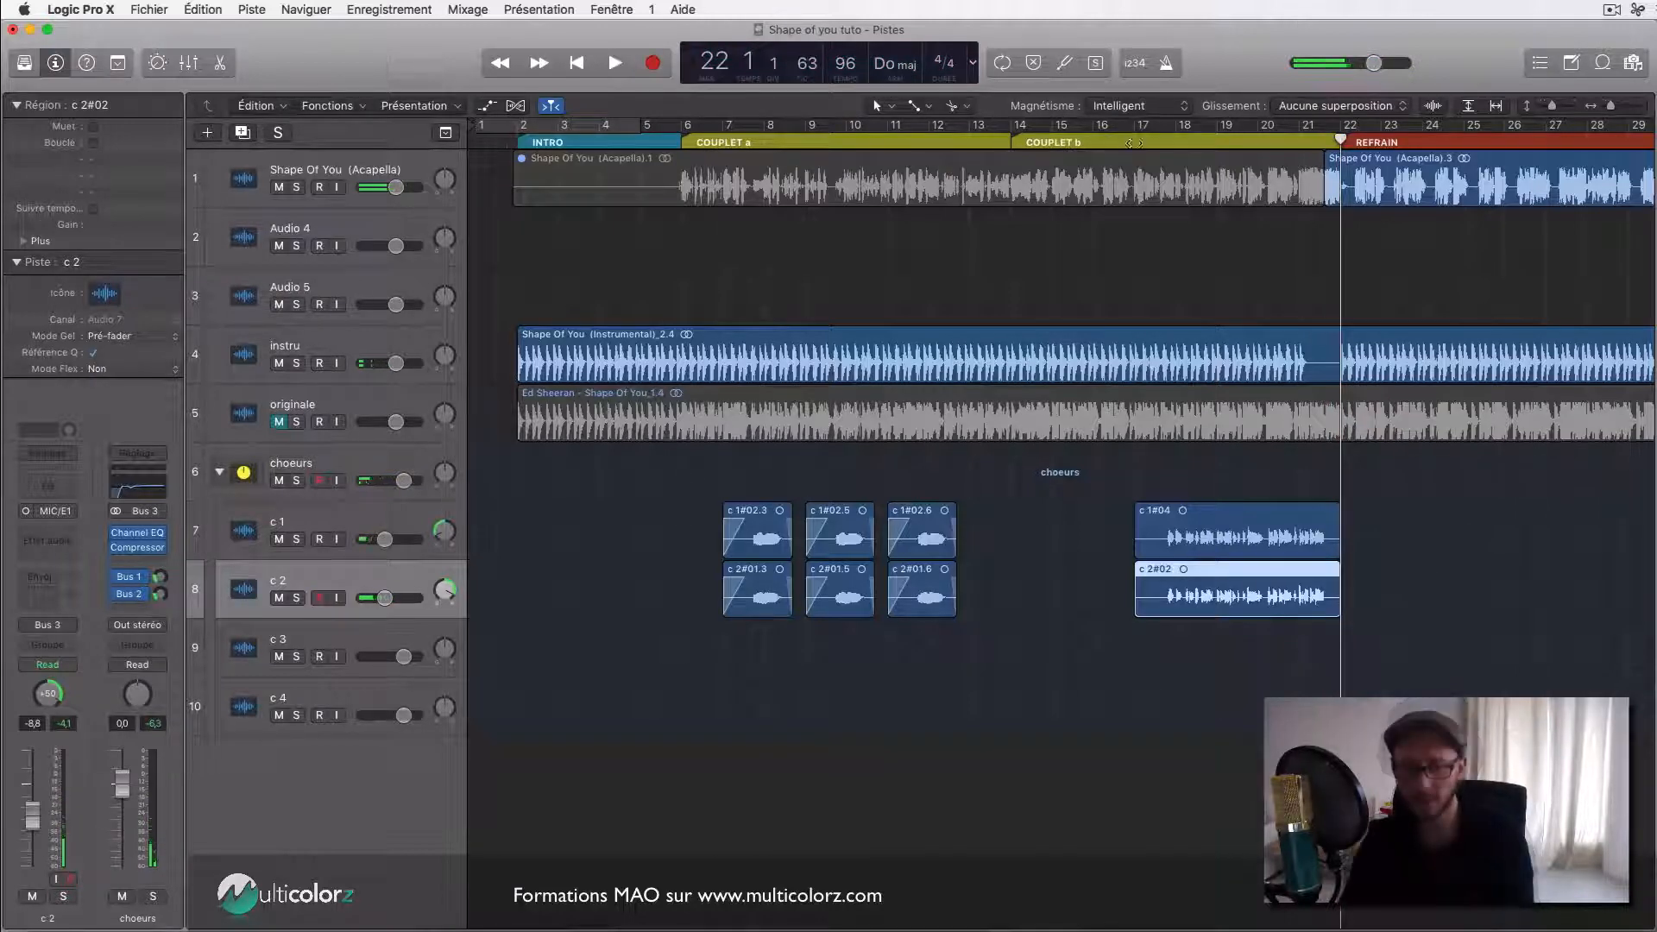
Trim the new c 1 and c 2 takes before bar 22 around the sung phrases, with fades at both ends.
key(z)
click(1441, 530)
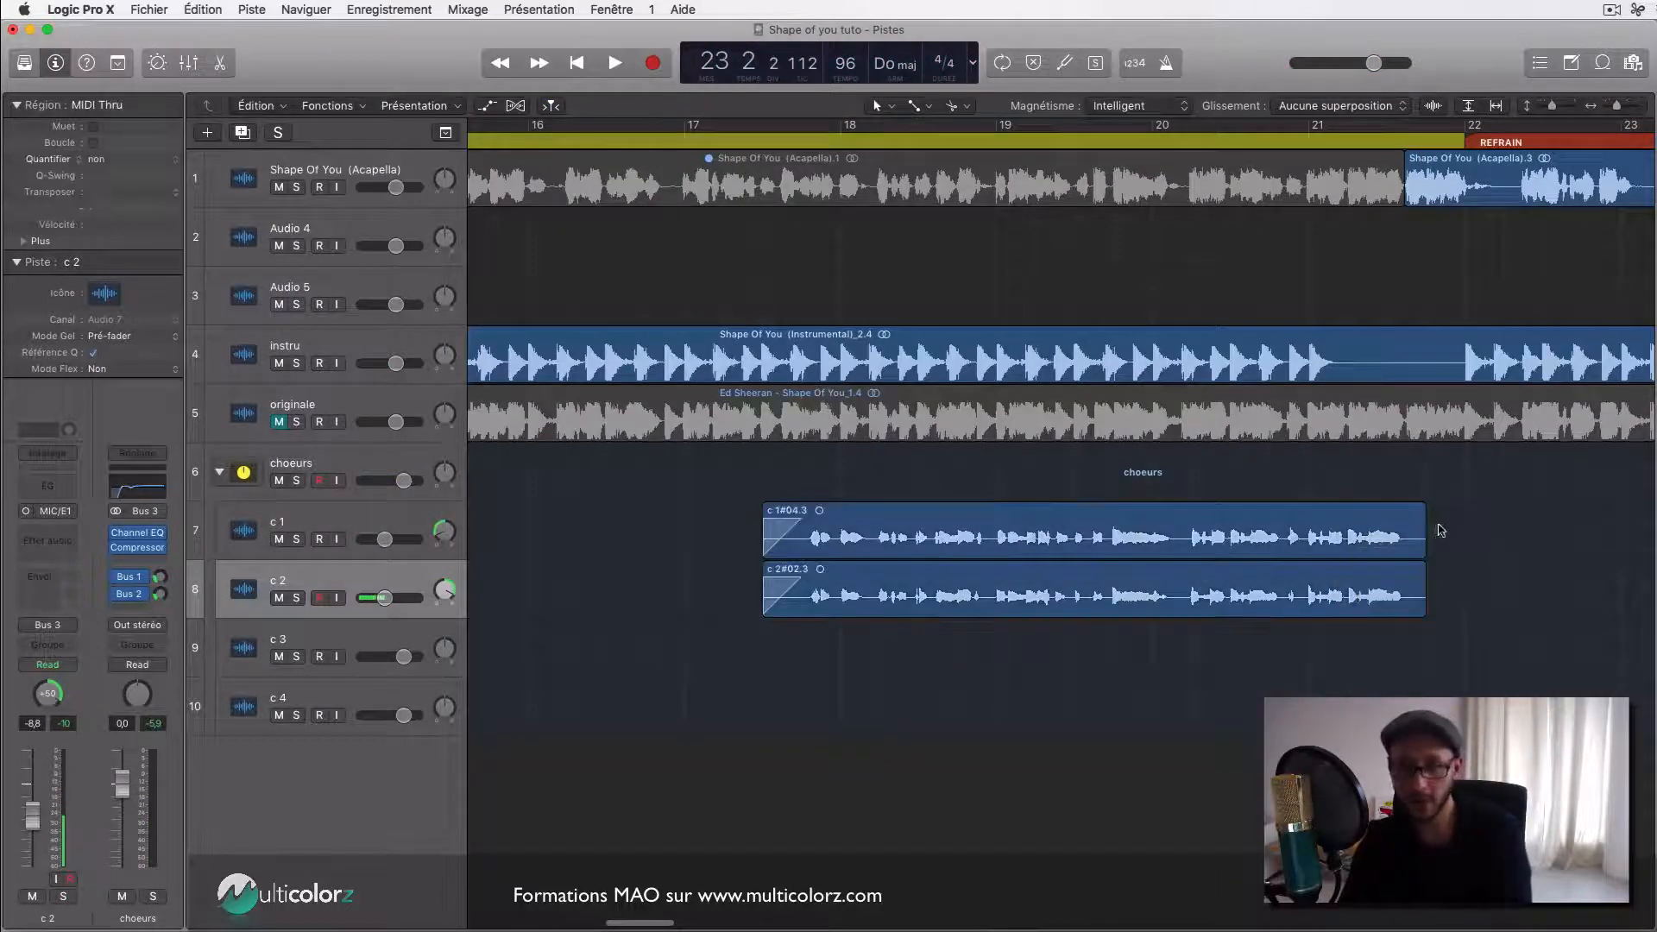
mouse_move(1440, 530)
mouse_down()
mouse_move(1401, 557)
mouse_move(1457, 552)
mouse_up()
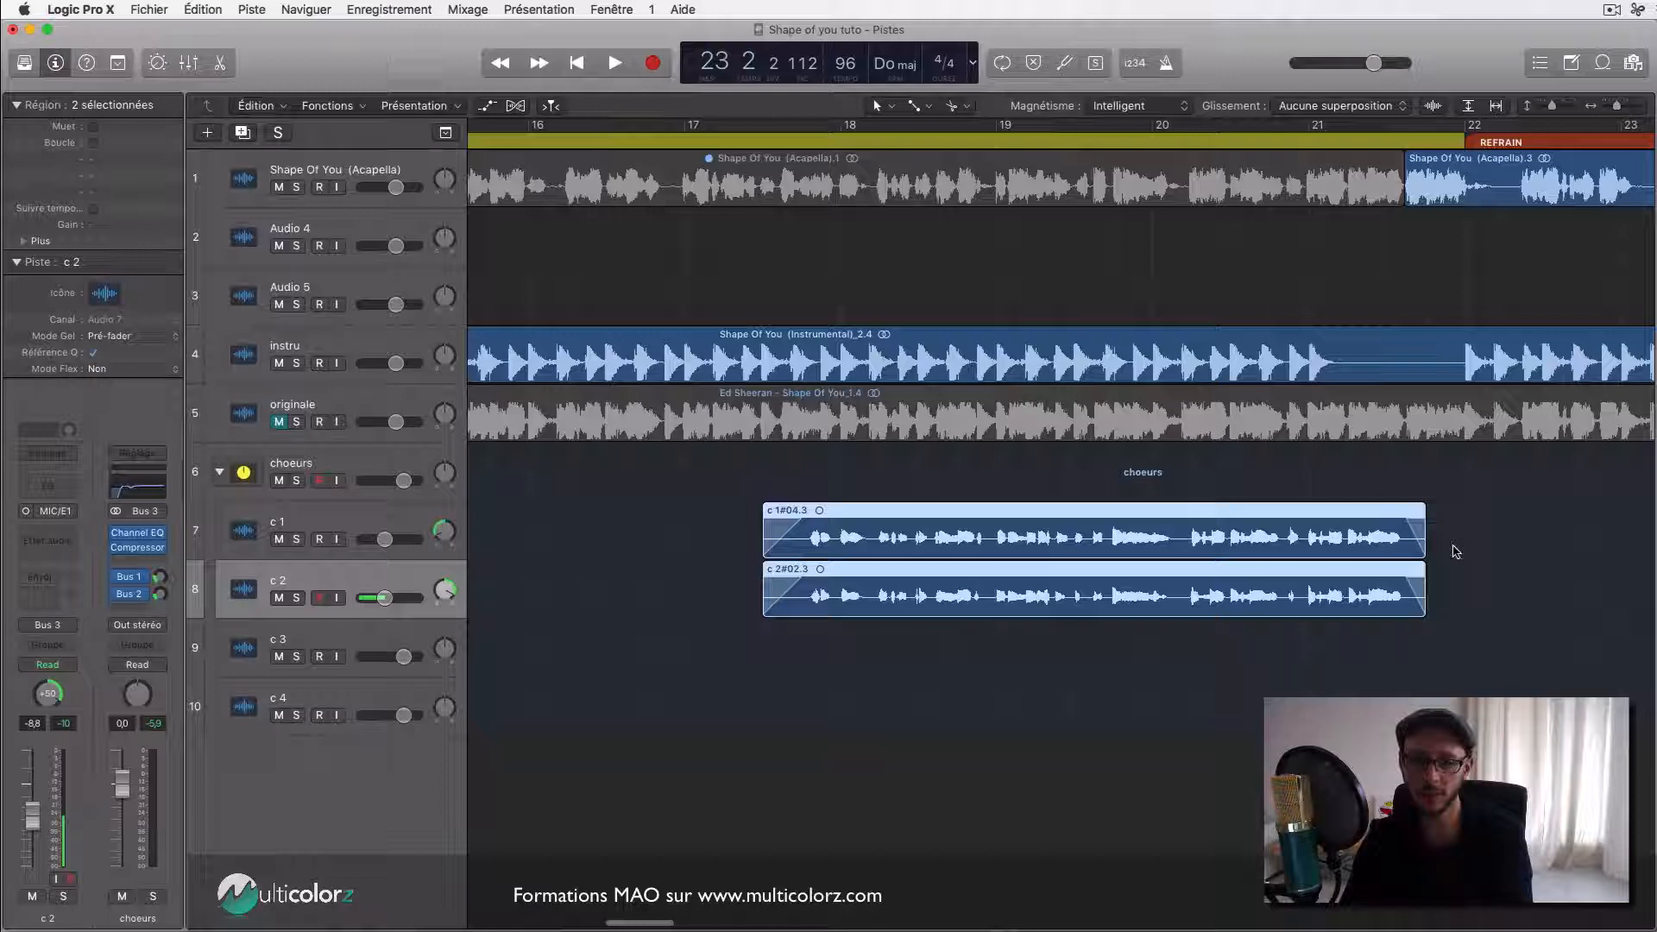
click(1469, 600)
Copy all eight c 1 and c 2 backing vocal regions to the matching places in the second COUPLET a and COUPLET b.
key(super+Left)
key(super+Left)
key(super+Left)
key(super+Left)
key(super+Left)
key(super+Left)
scroll(1369, 635, right, 2)
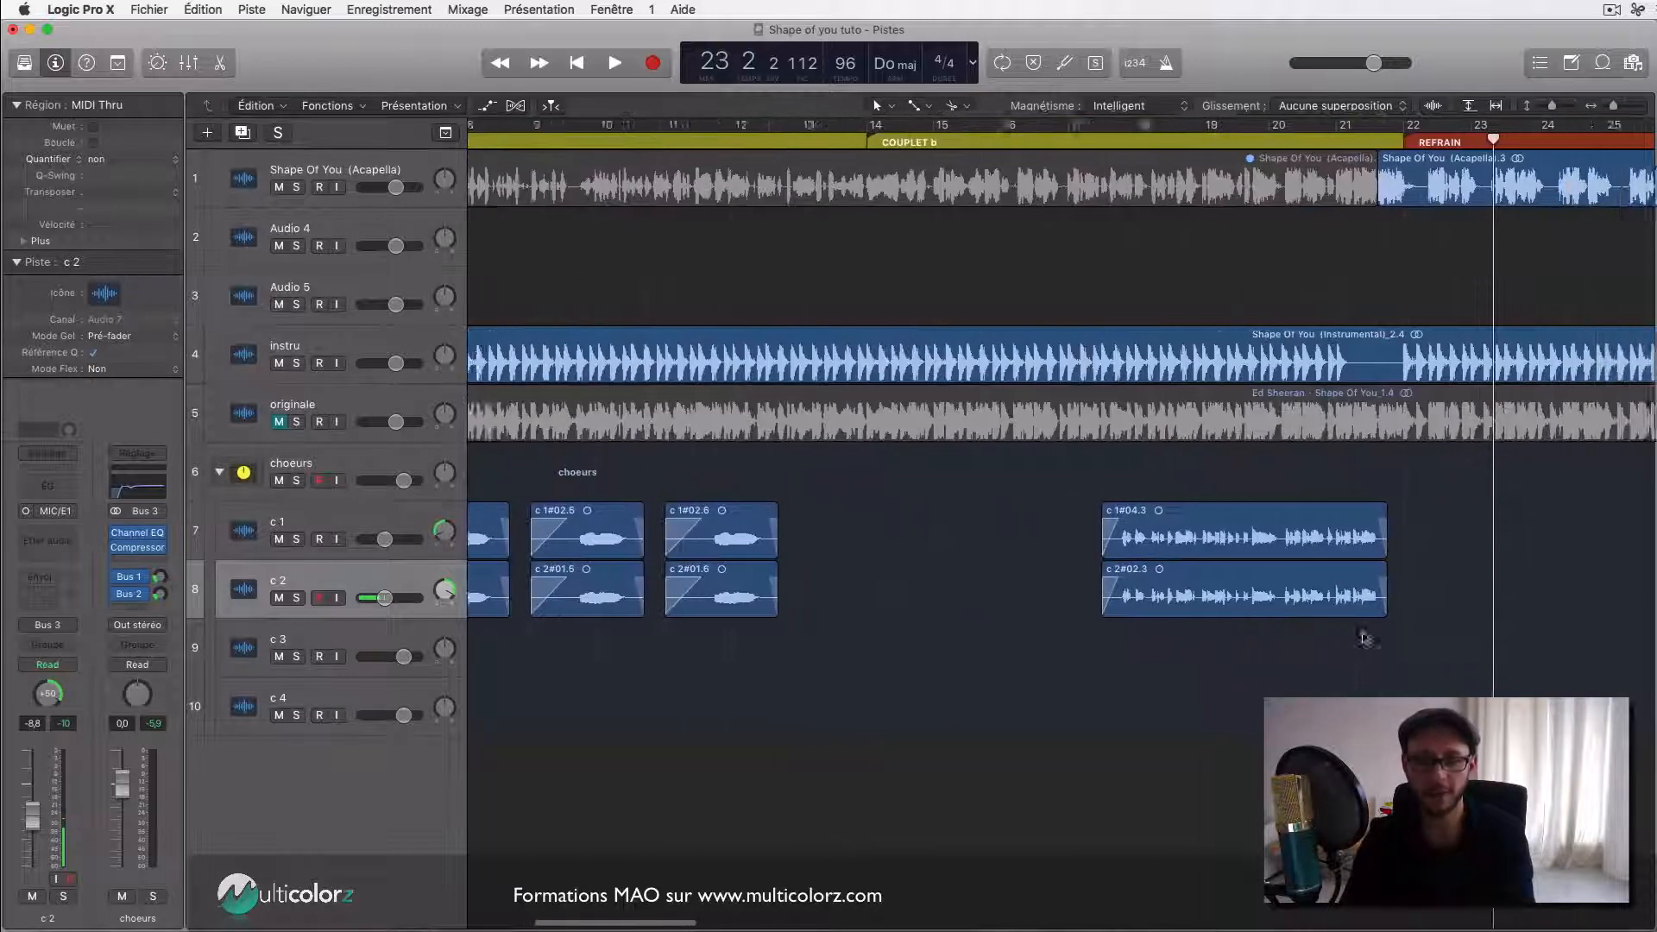
scroll(1363, 638, right, 2)
key(super+Left)
key(super+Left)
key(super+Left)
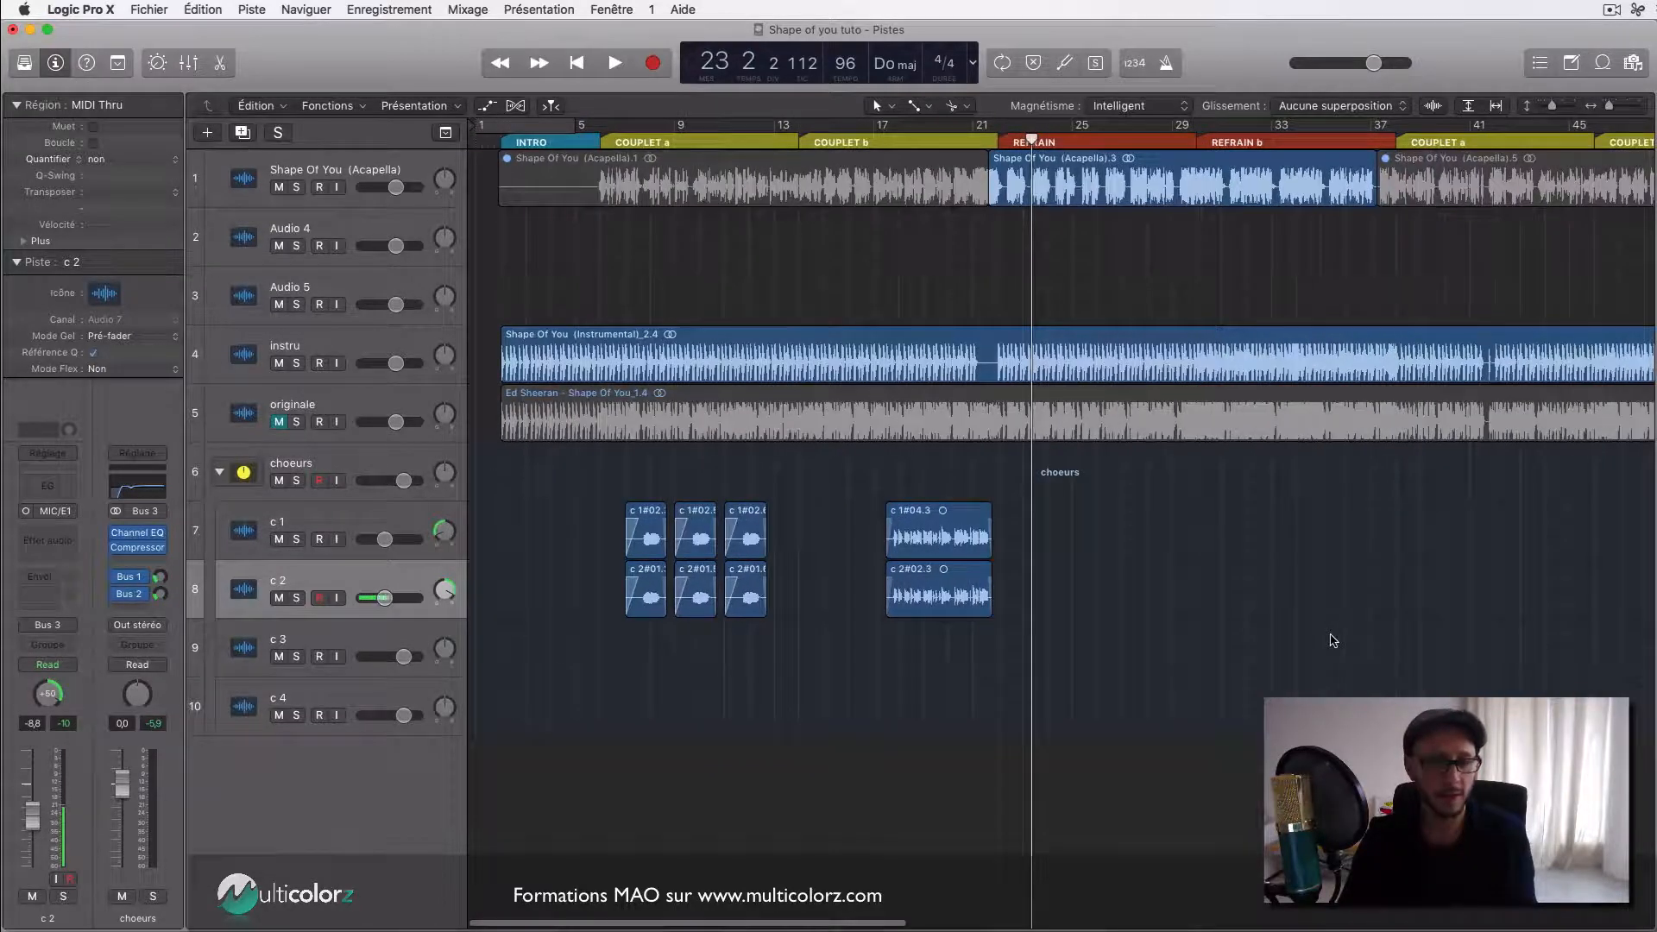
key(super+Left)
key(super+Left)
key(super+Left)
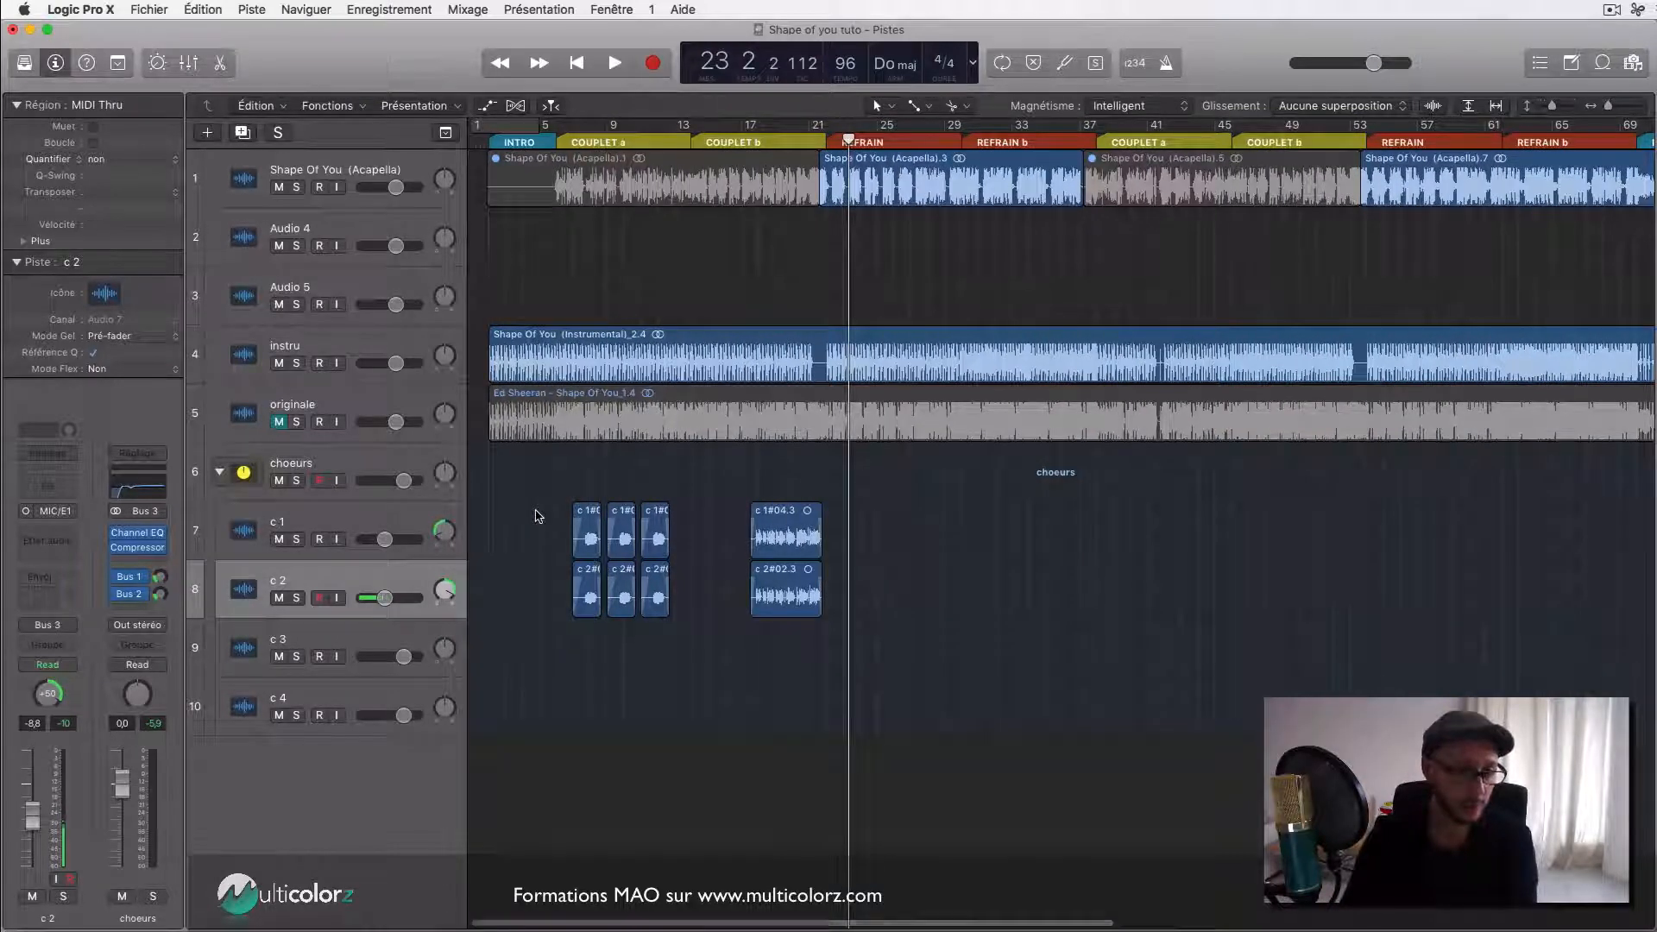
drag(537, 513, 784, 609)
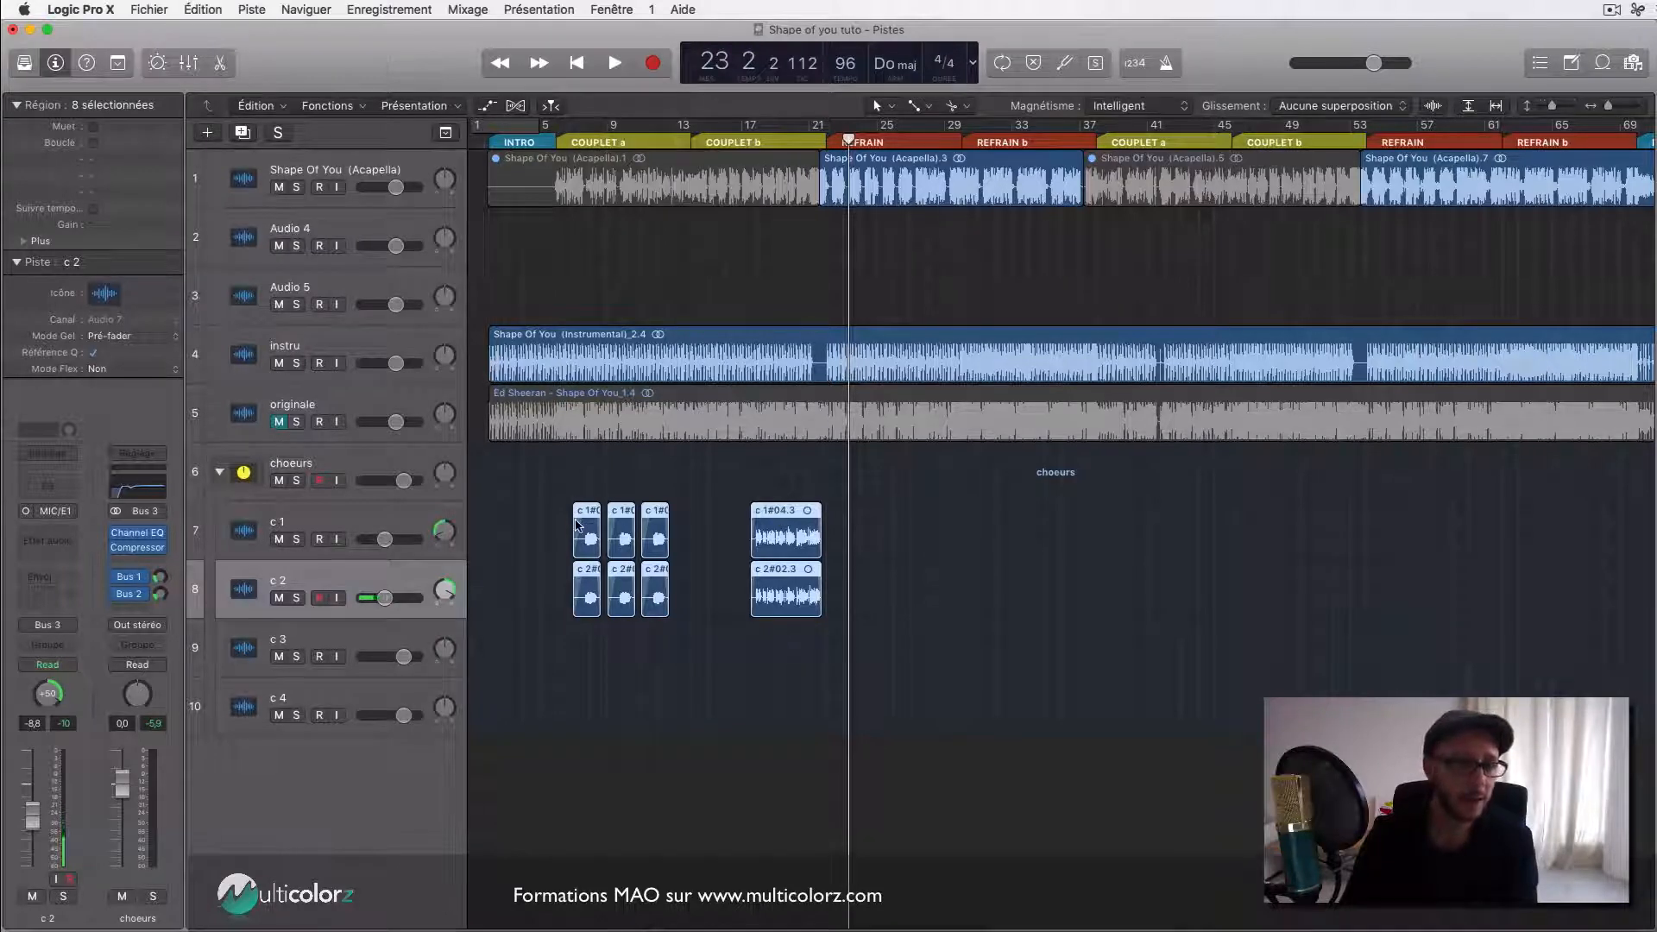
click(550, 142)
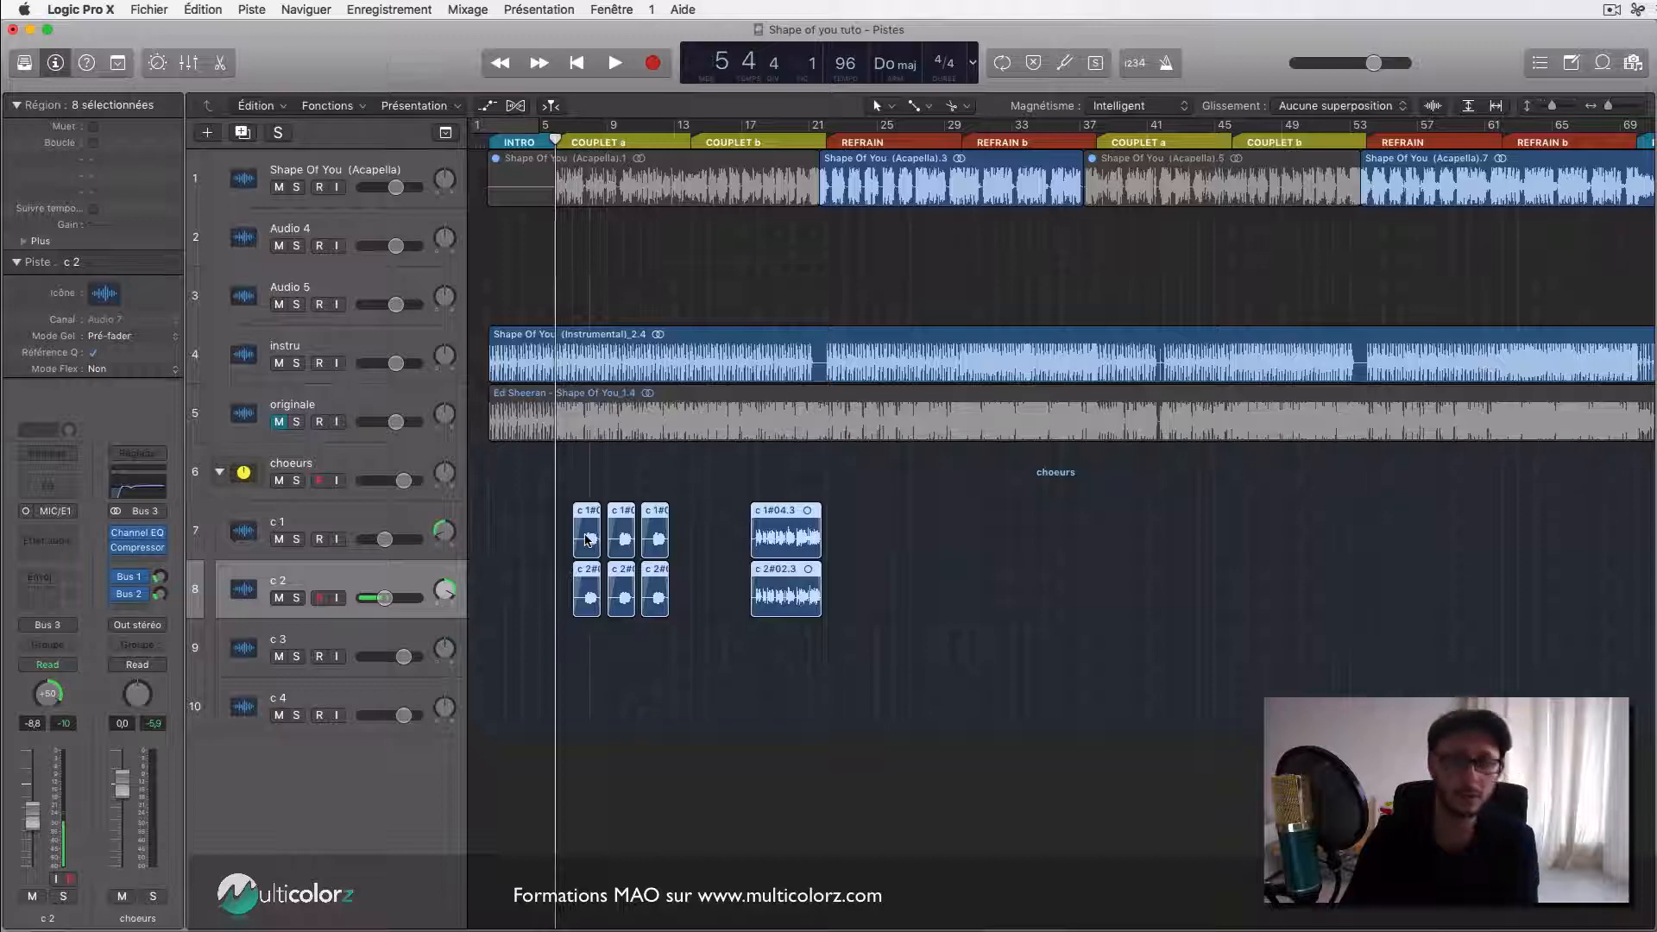
drag(587, 539, 1133, 548)
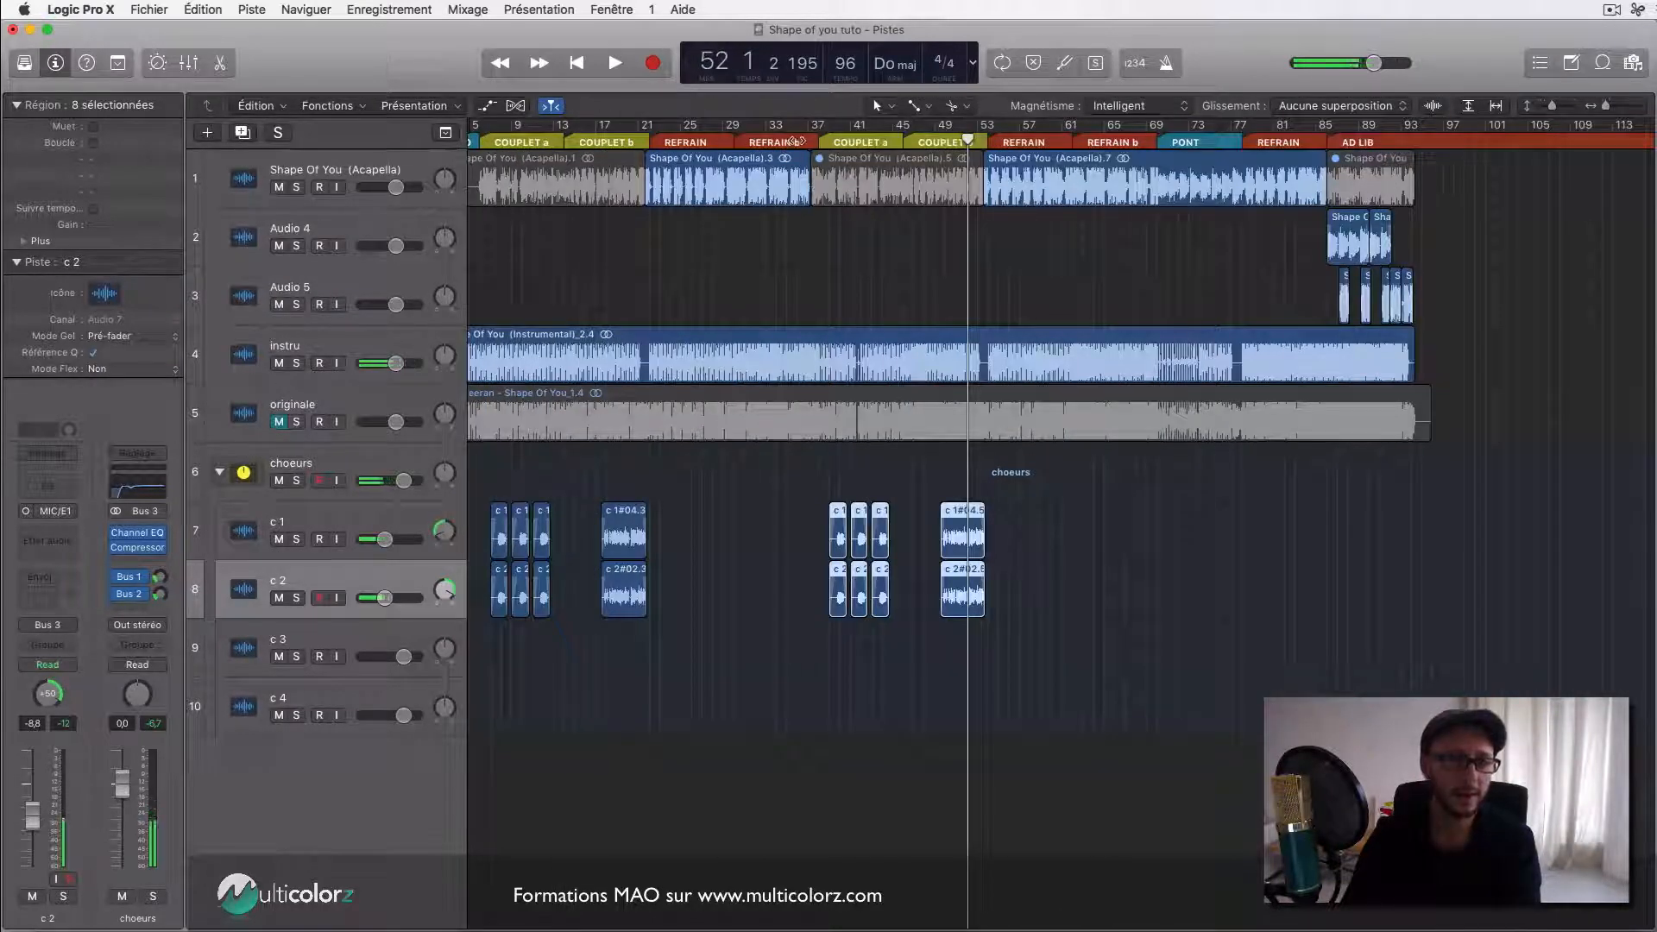
Solo the originale track to listen from bar 36 into the second COUPLET a, and return it to muted and unsoloed.
click(796, 141)
key(super+Right)
key(super+Right)
key(super+Right)
key(super+Right)
key(super+Right)
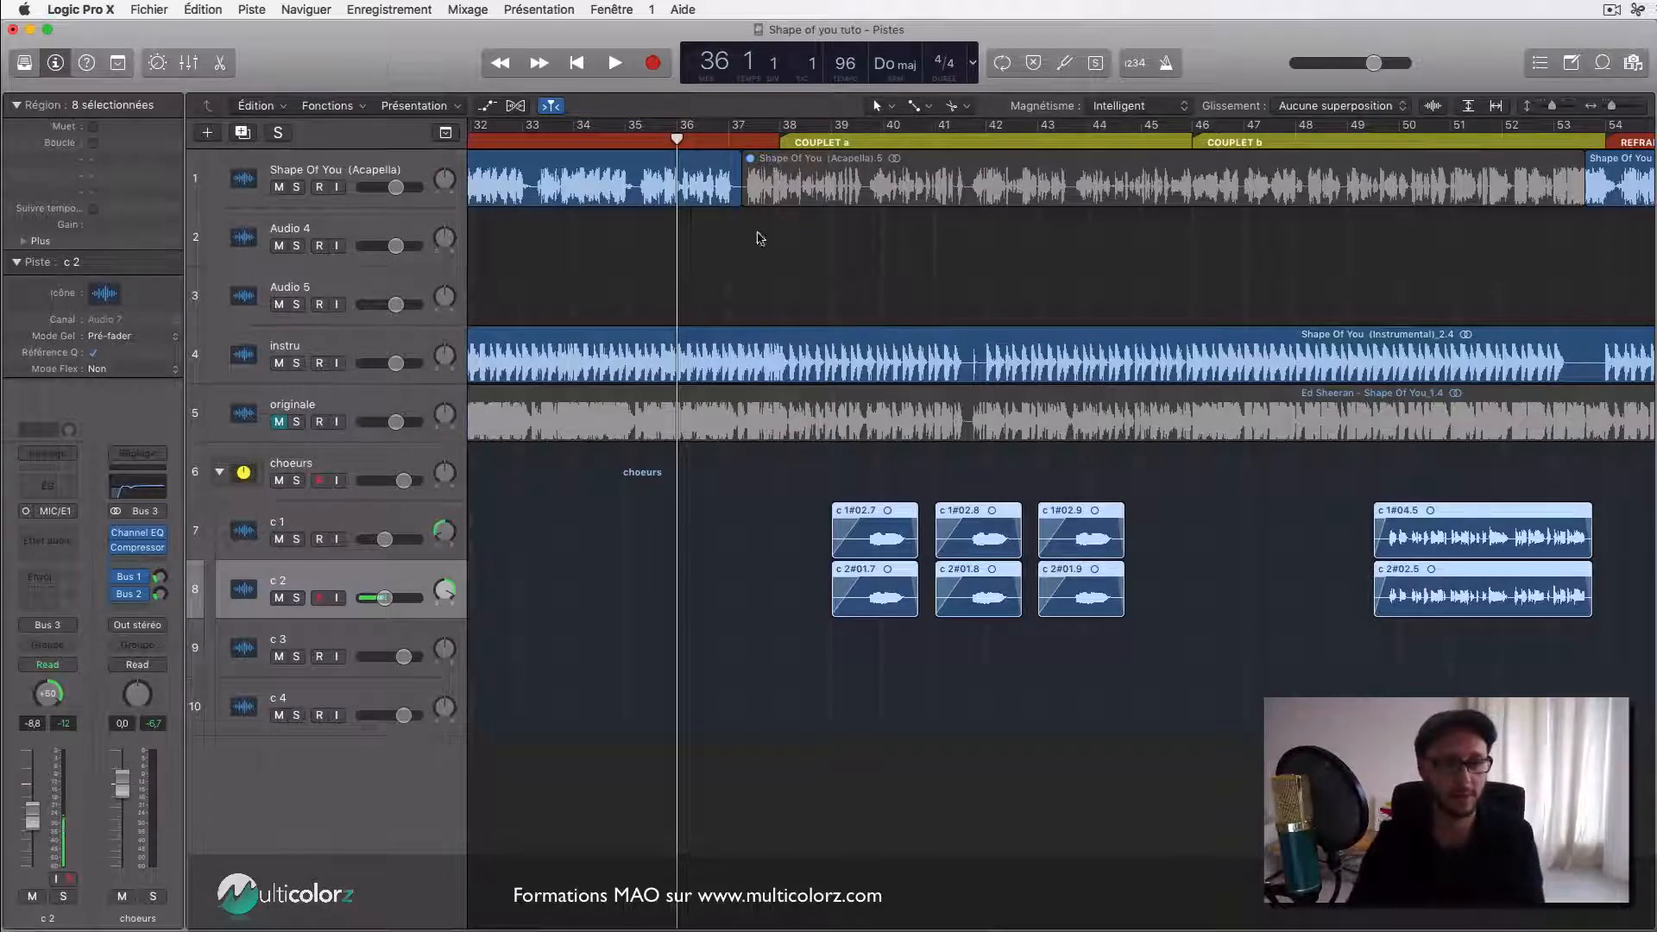
click(378, 407)
click(296, 421)
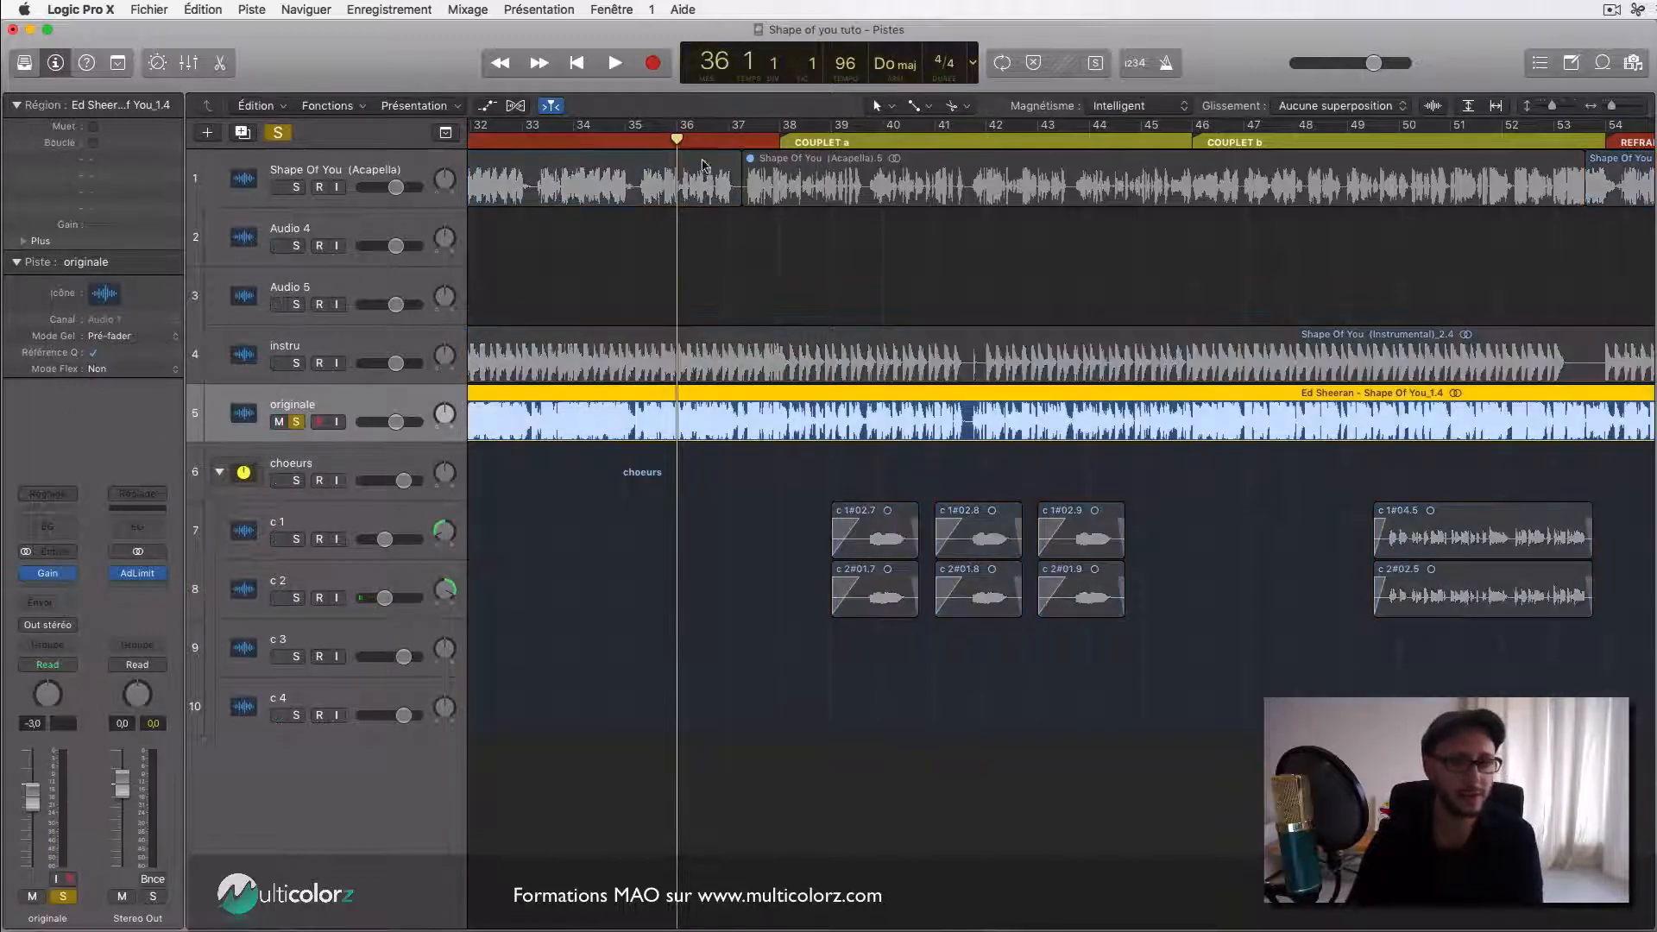
key(space)
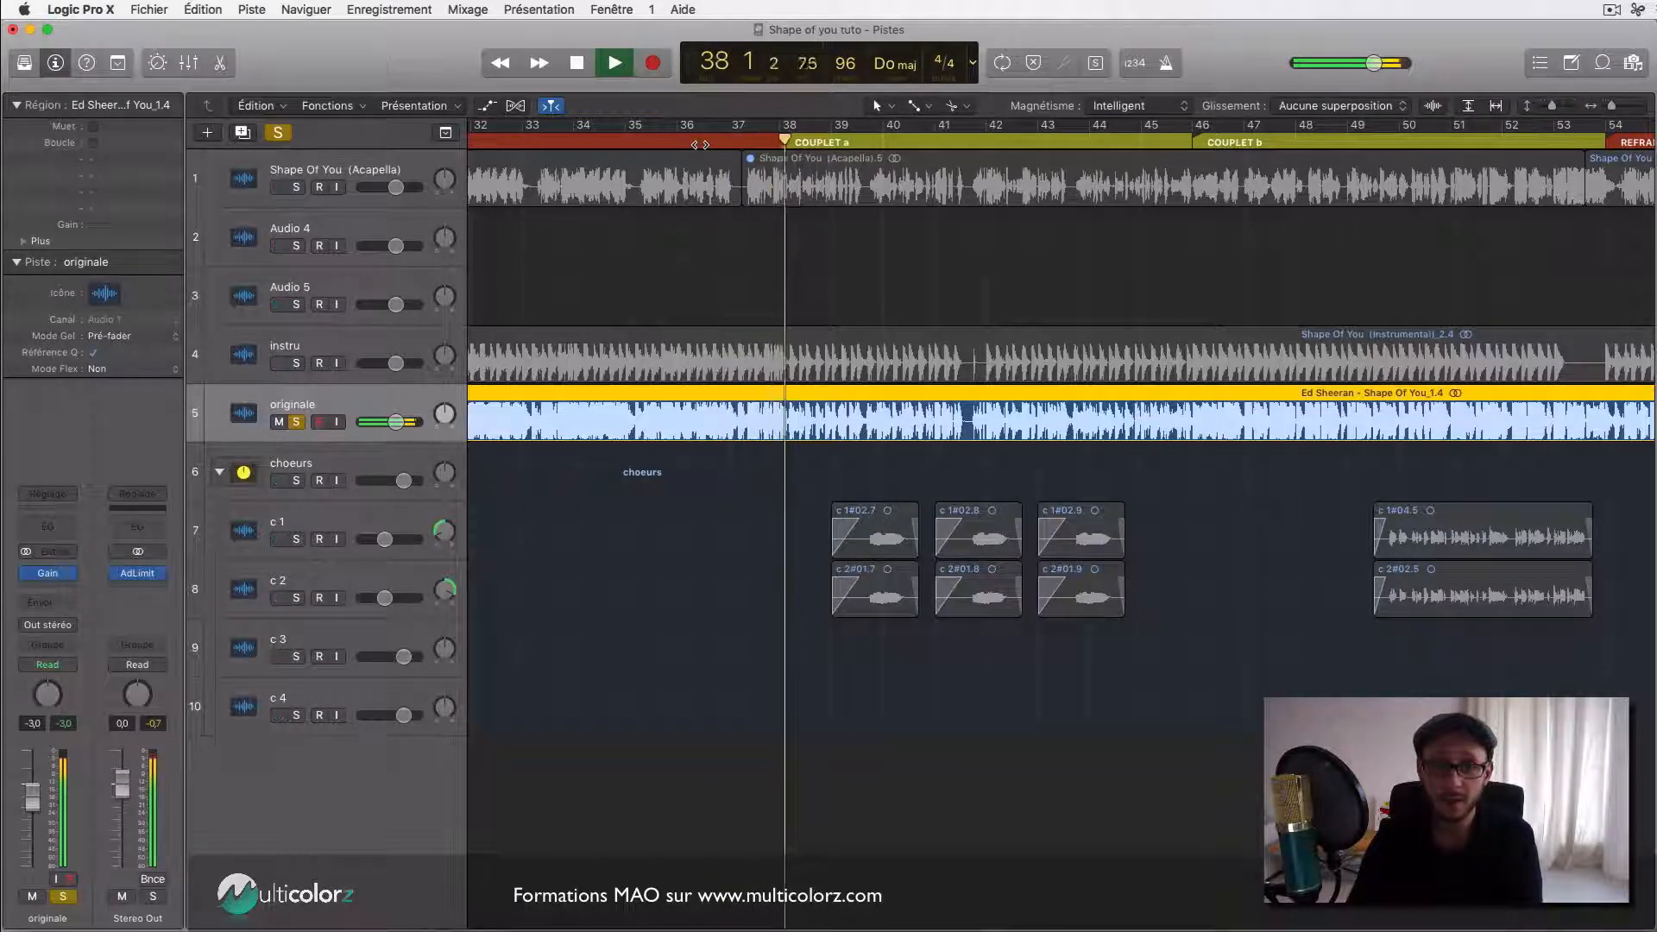
key(space)
click(278, 421)
click(296, 421)
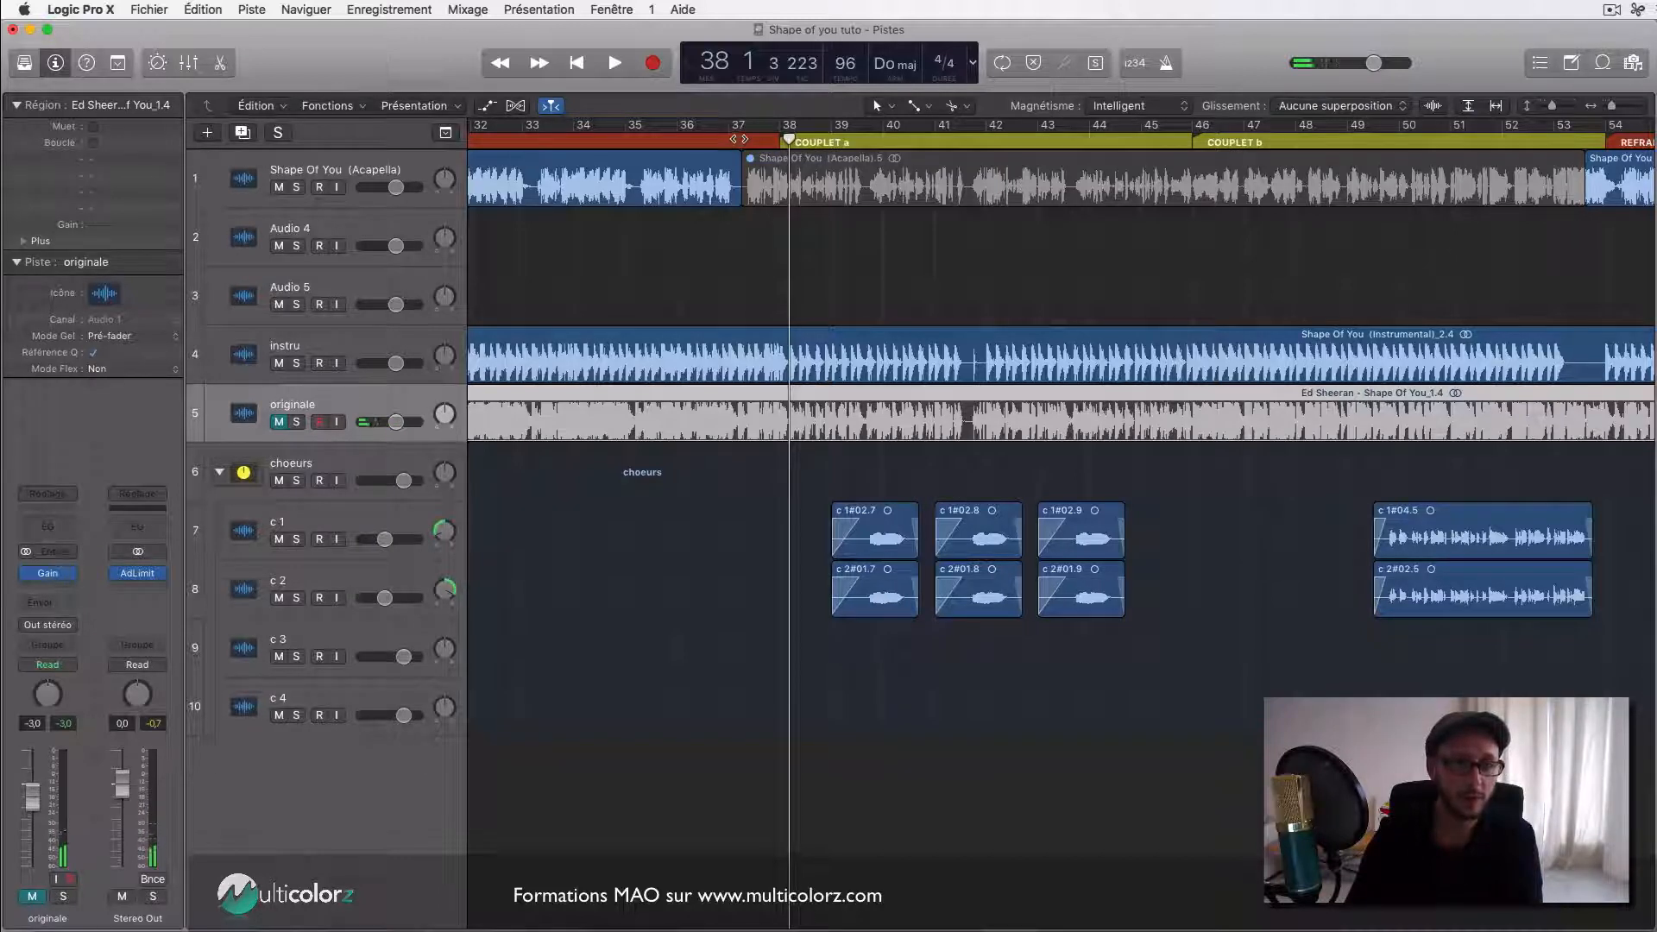
Play the arrangement from bar 37 and set a cycle range from bar 37 to bar 39.
click(731, 139)
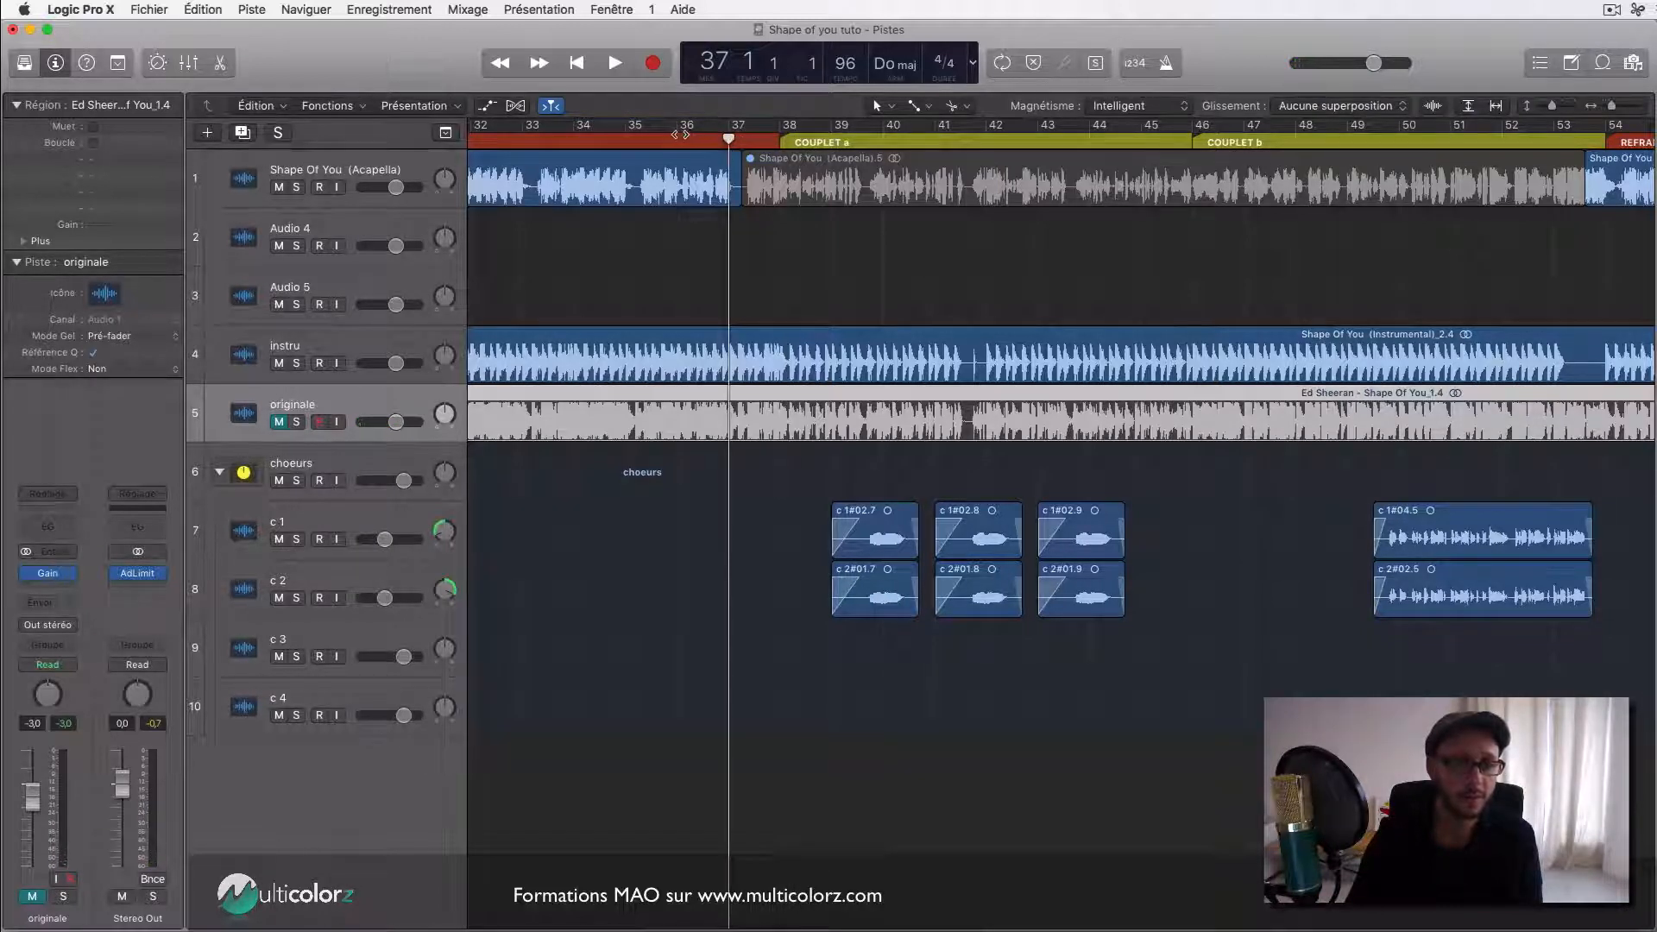
click(731, 139)
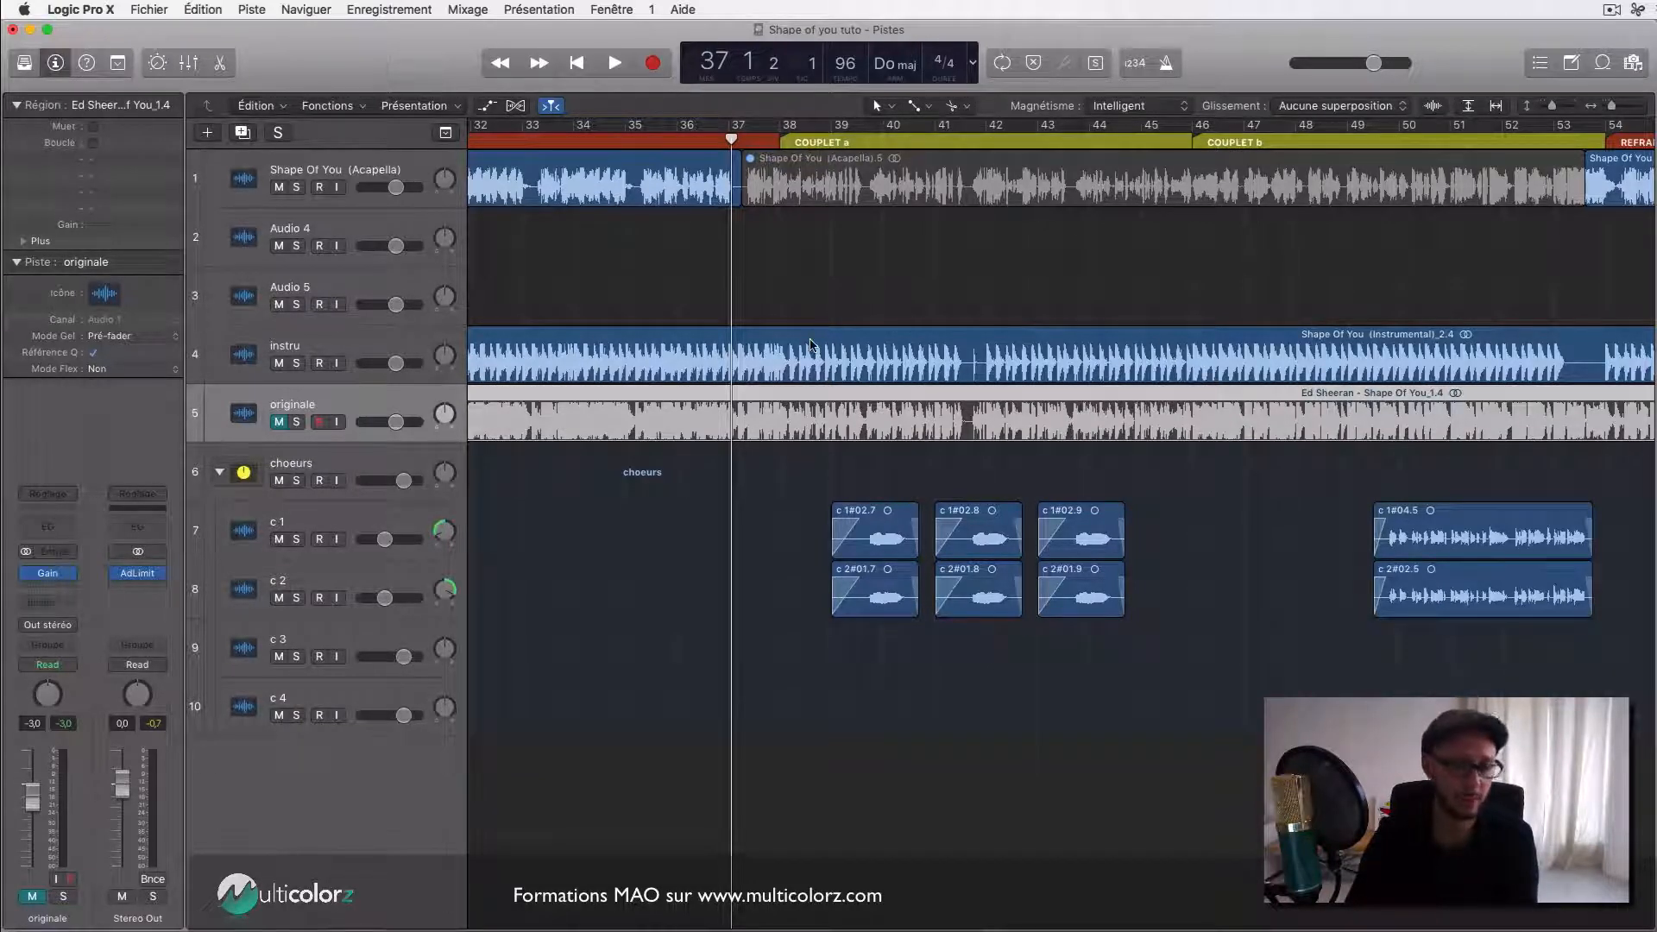
key(super+Right)
key(super+Right)
key(super+Right)
key(super+Right)
key(super+Right)
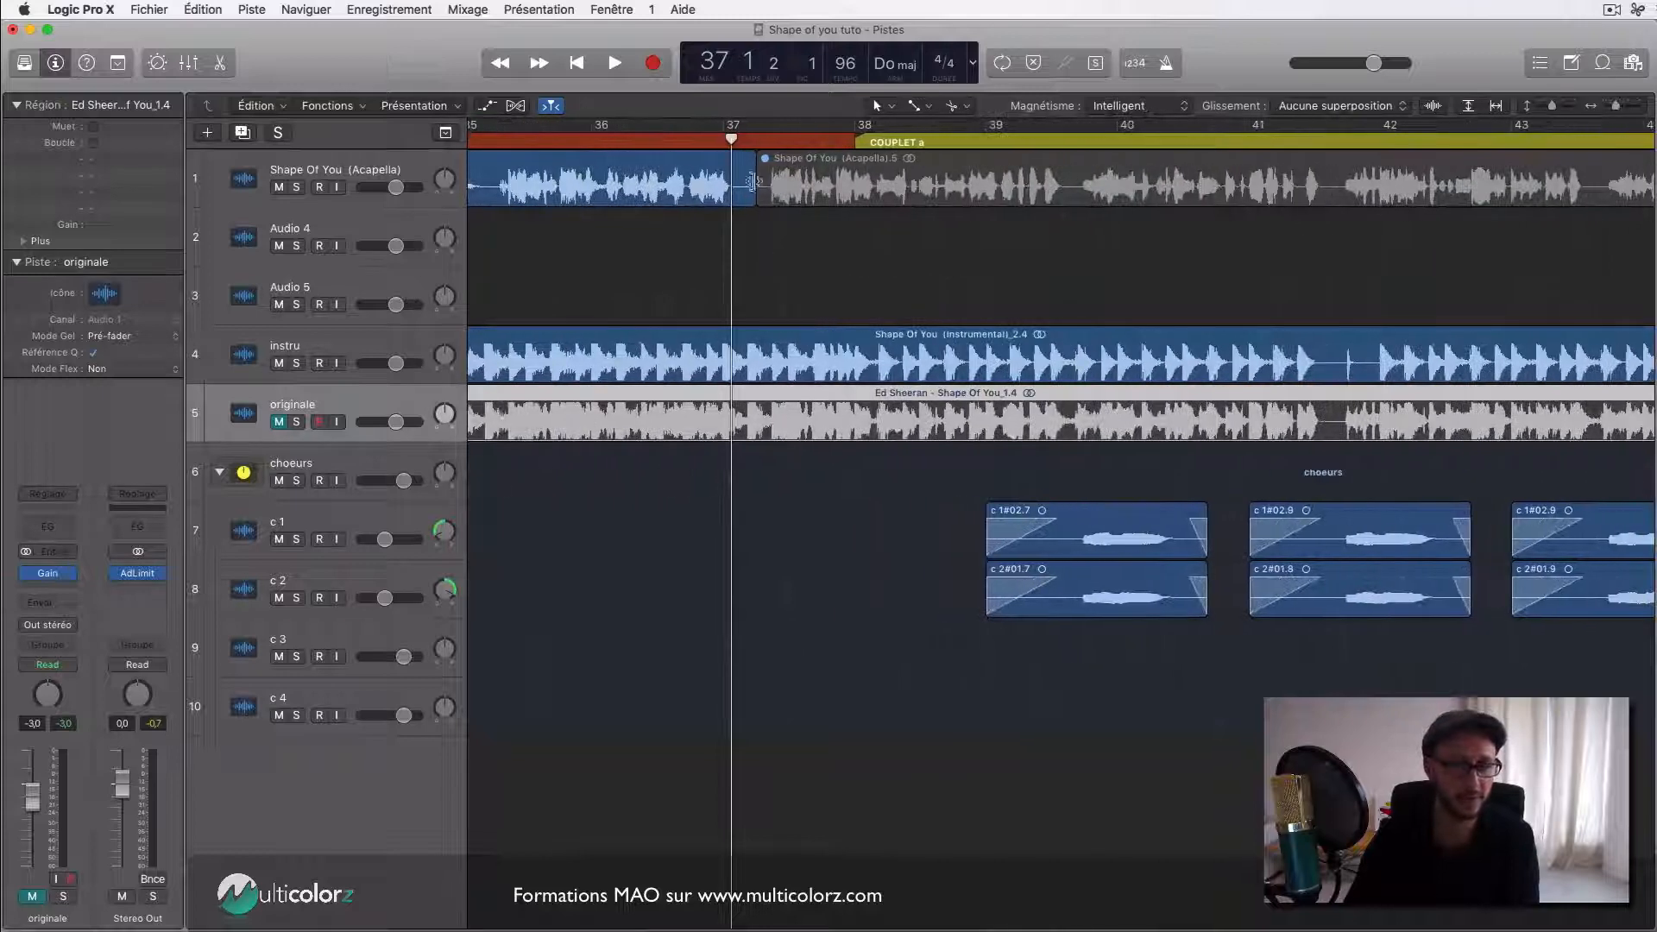
key(space)
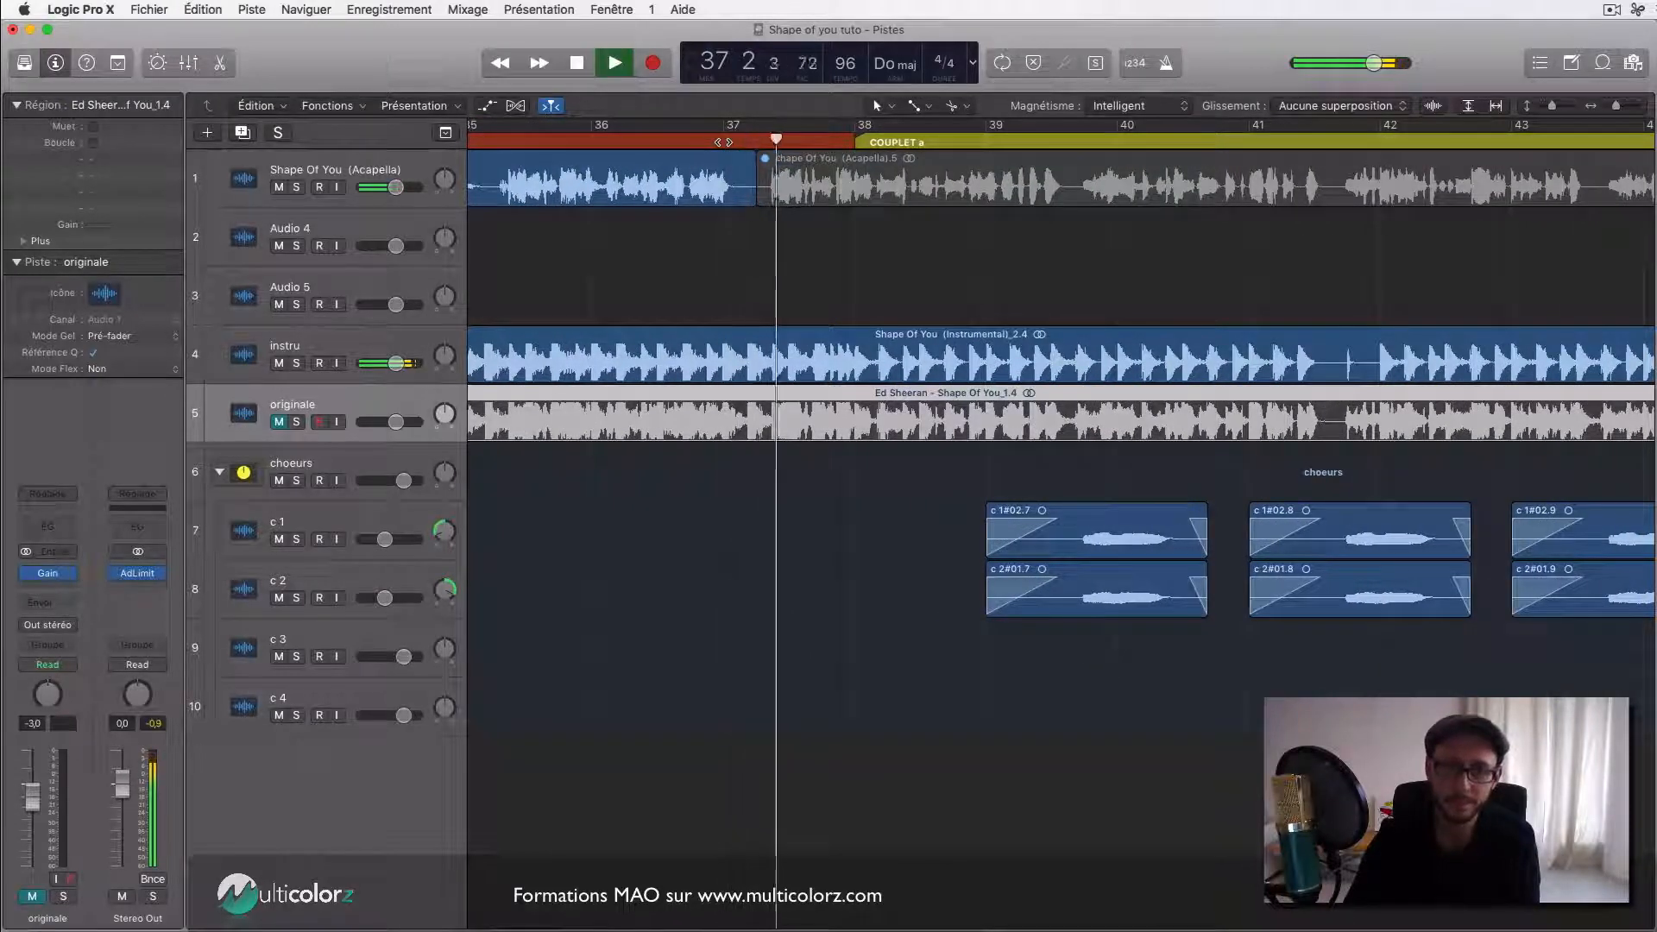
key(space)
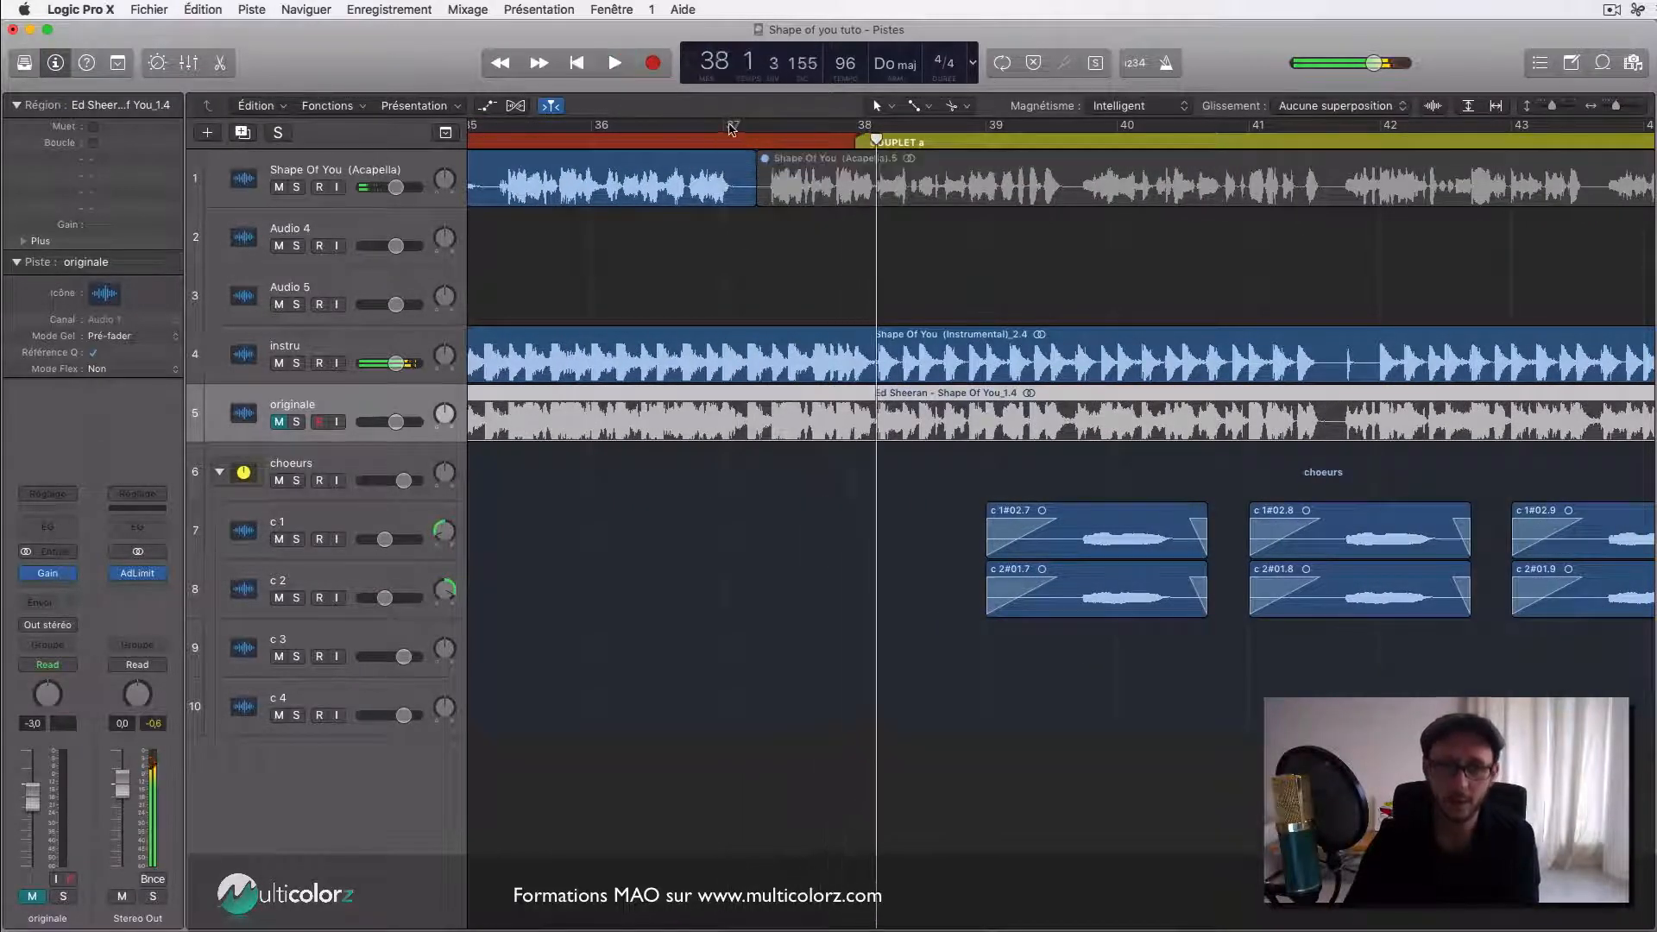
drag(725, 130, 986, 131)
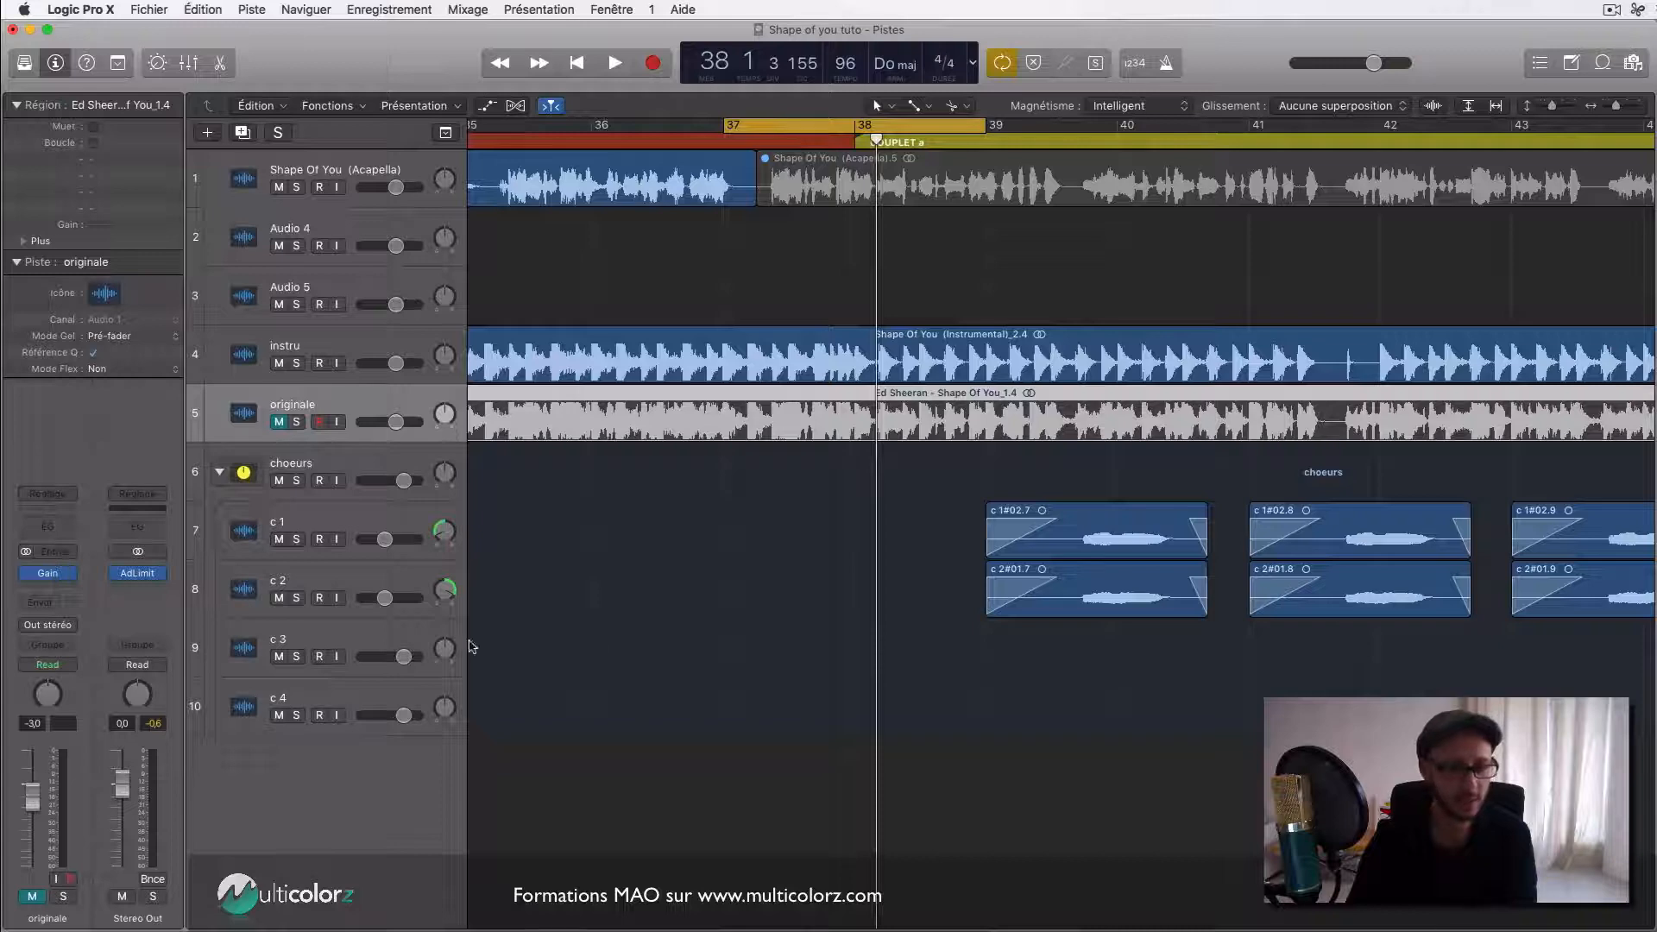
Pan c 3 to -20 and c 4 to +22, and lower both faders together to -7.6 dB in the mixer.
click(354, 518)
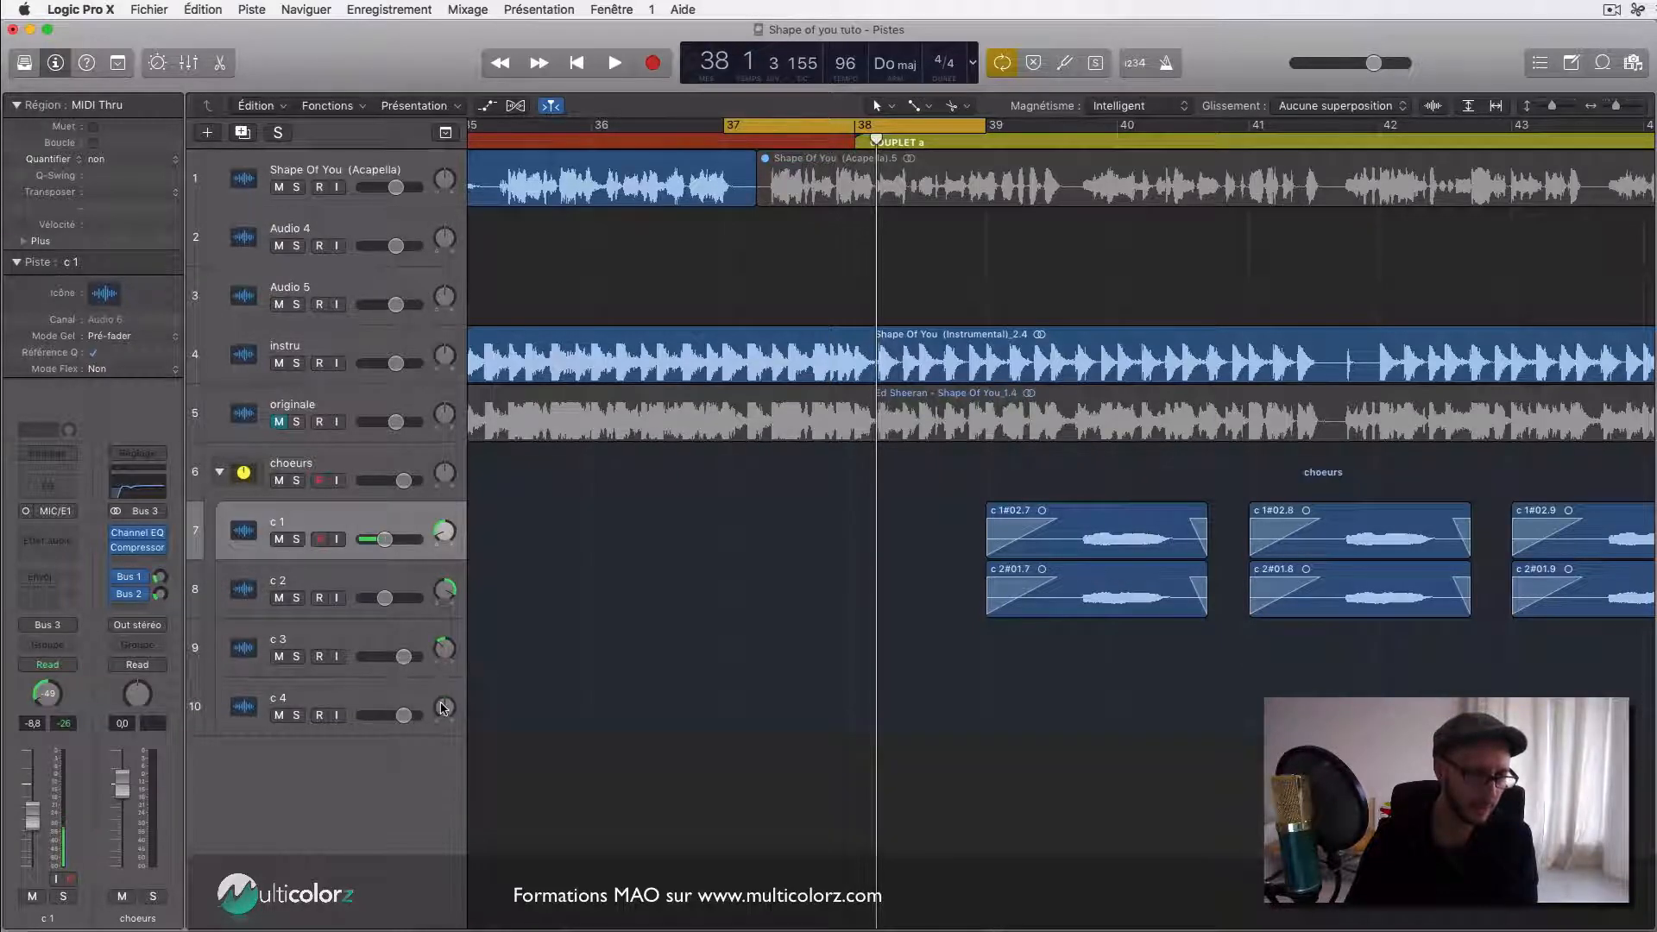
drag(444, 707, 444, 689)
key(x)
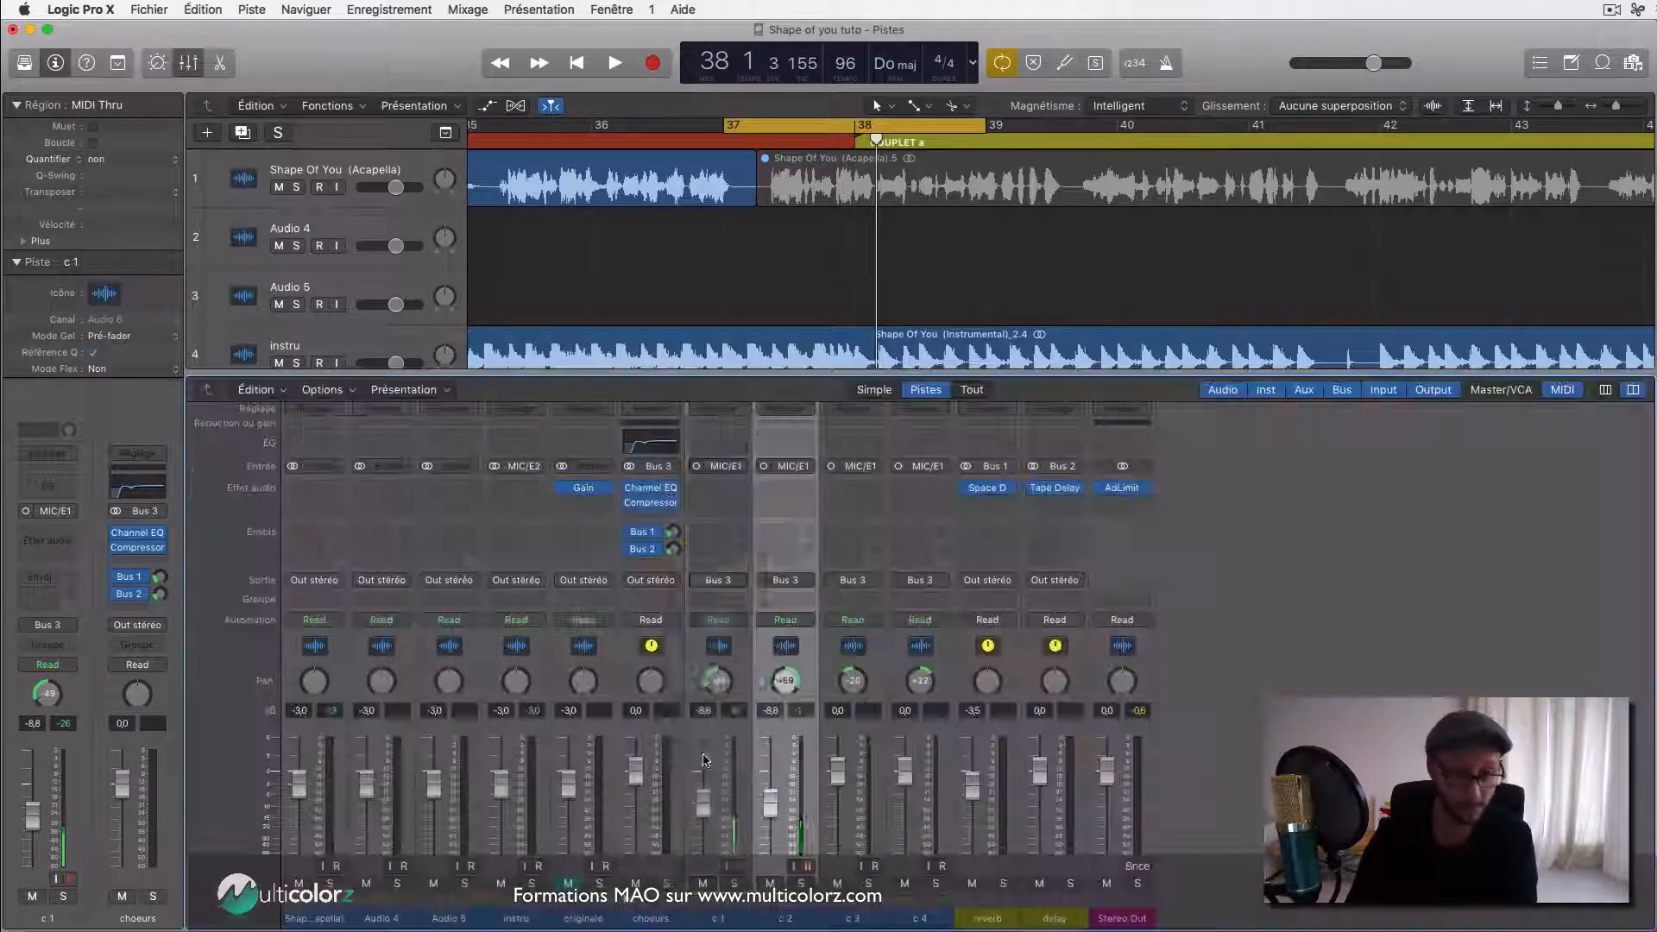
click(869, 917)
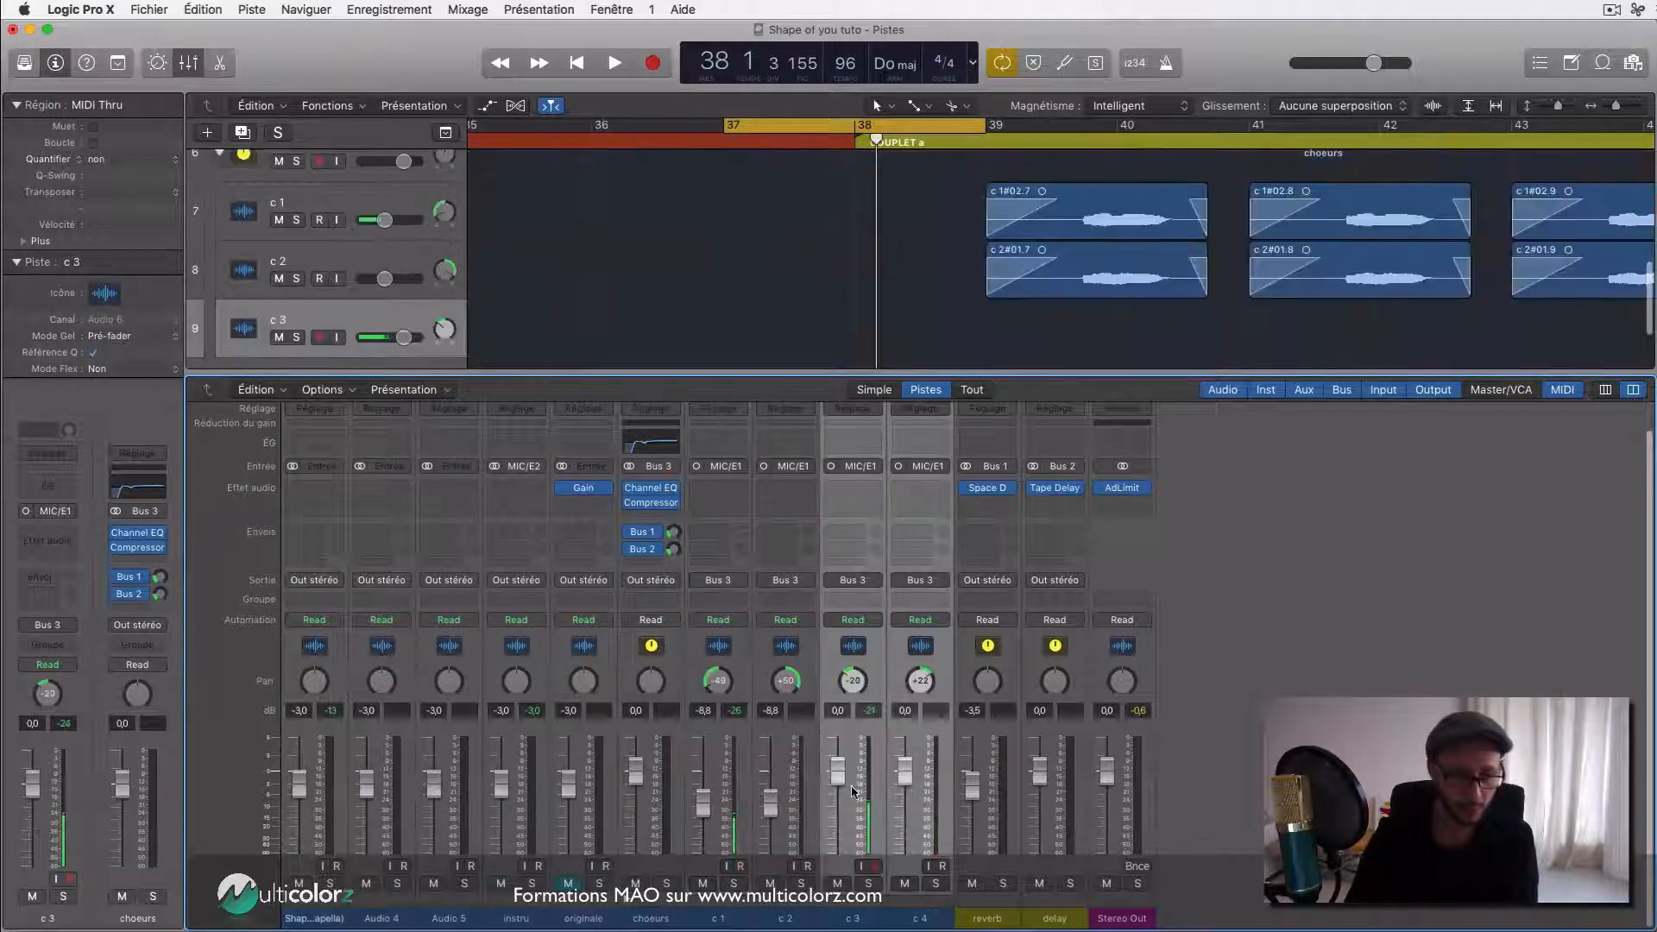
drag(837, 787, 839, 797)
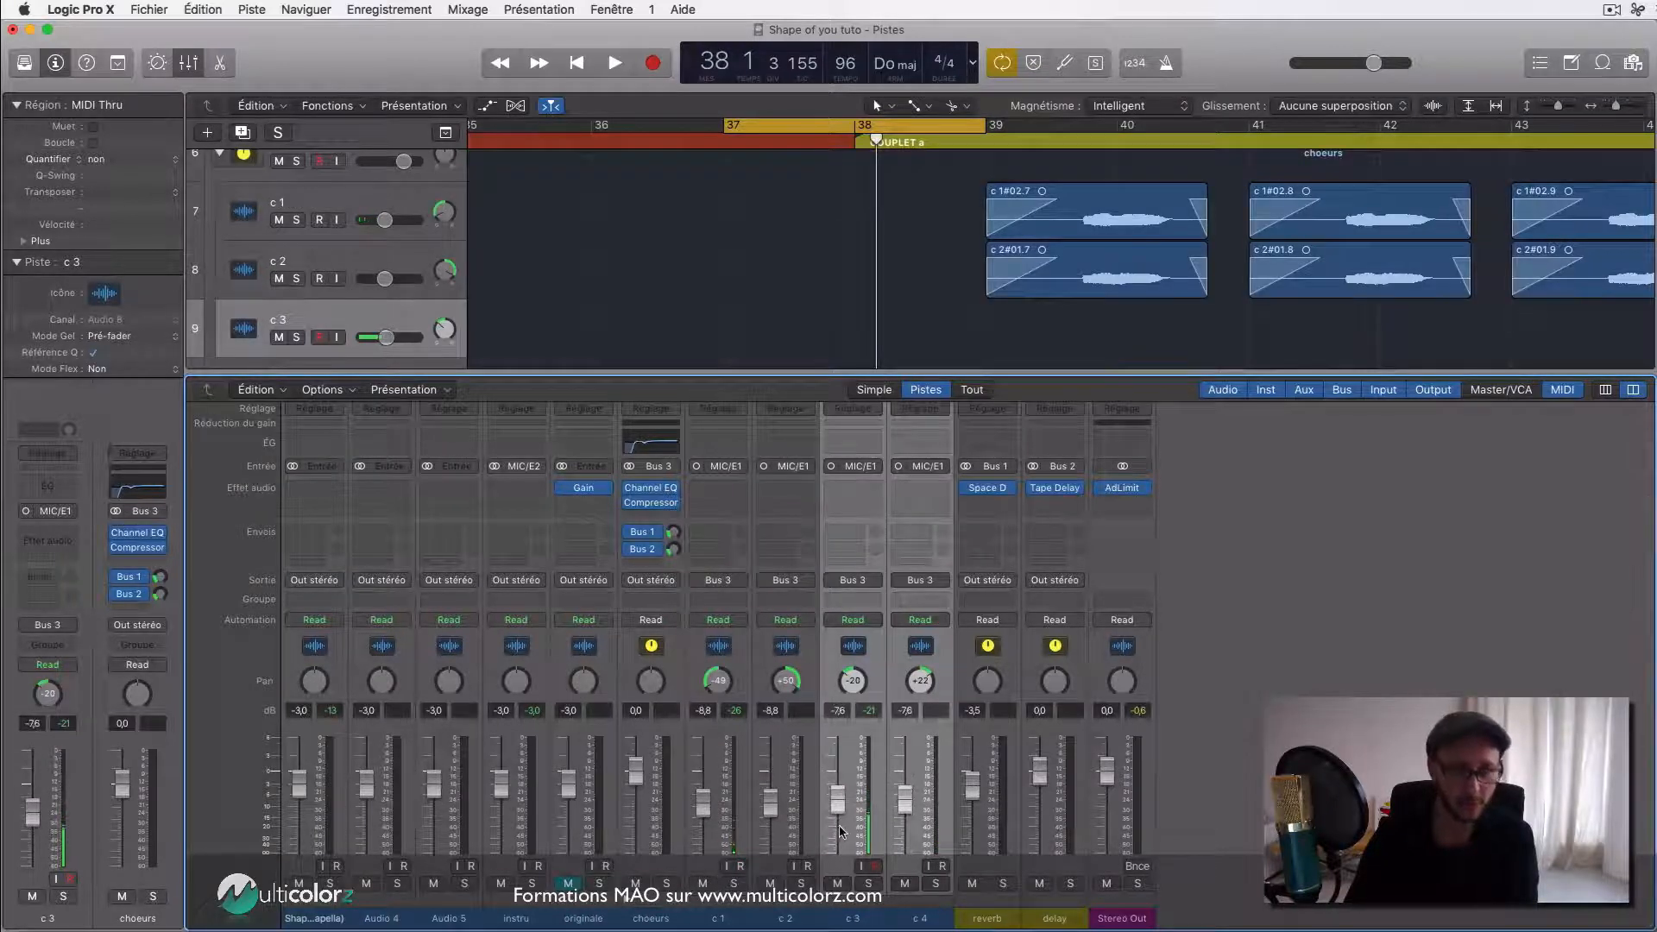
key(x)
key(x)
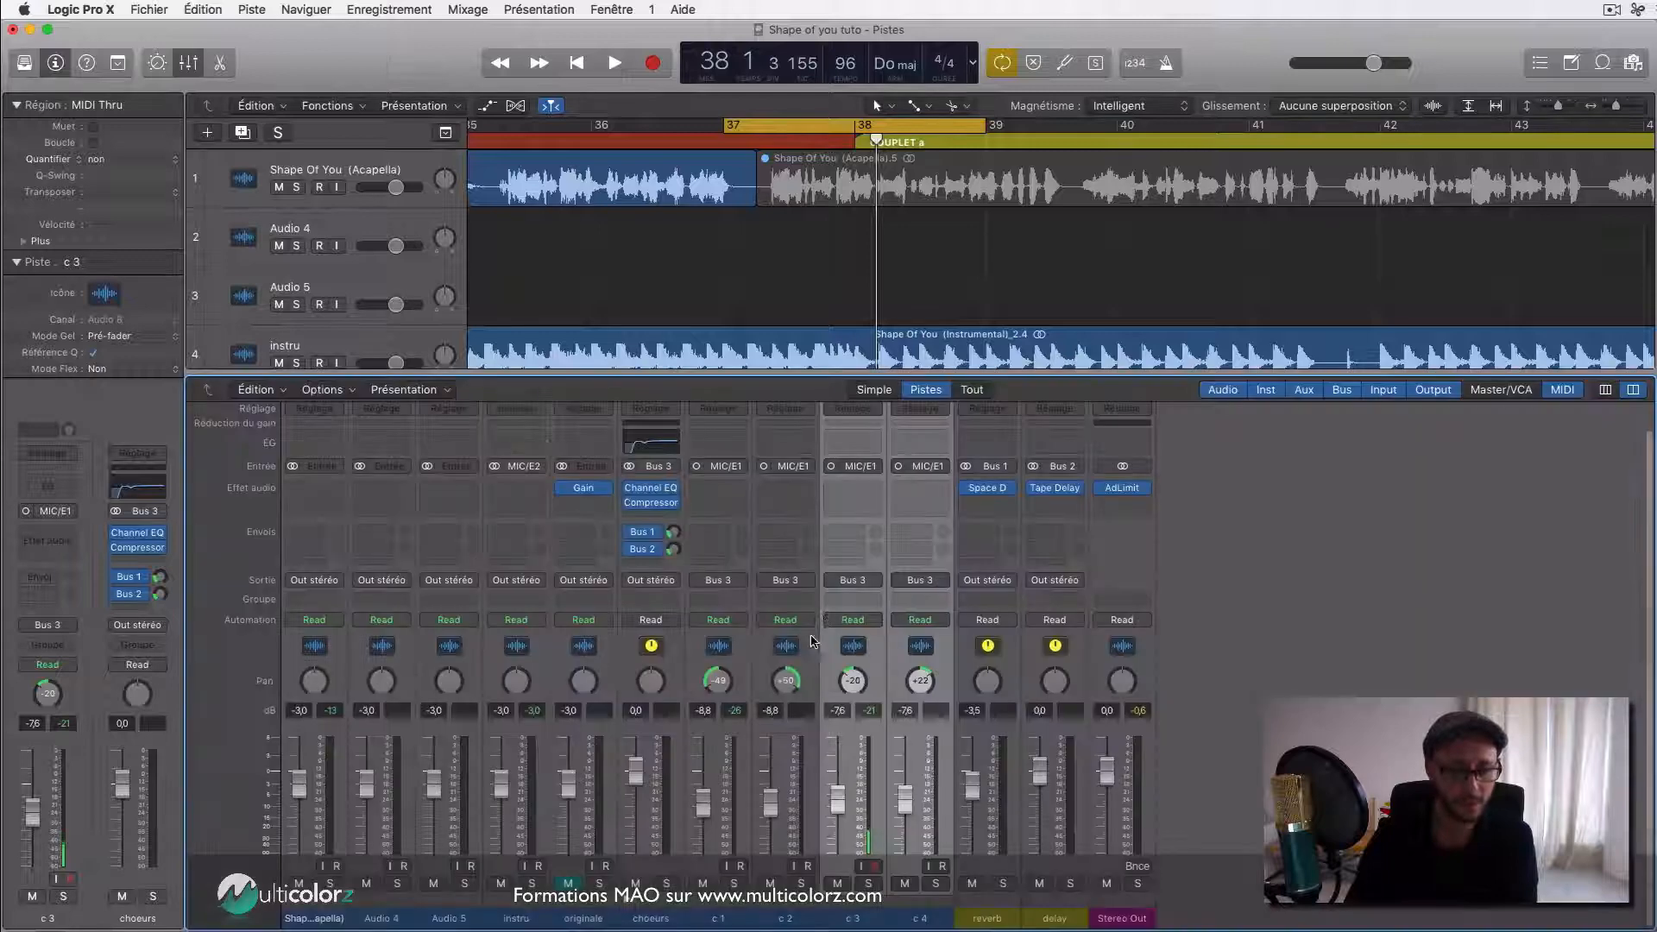
key(x)
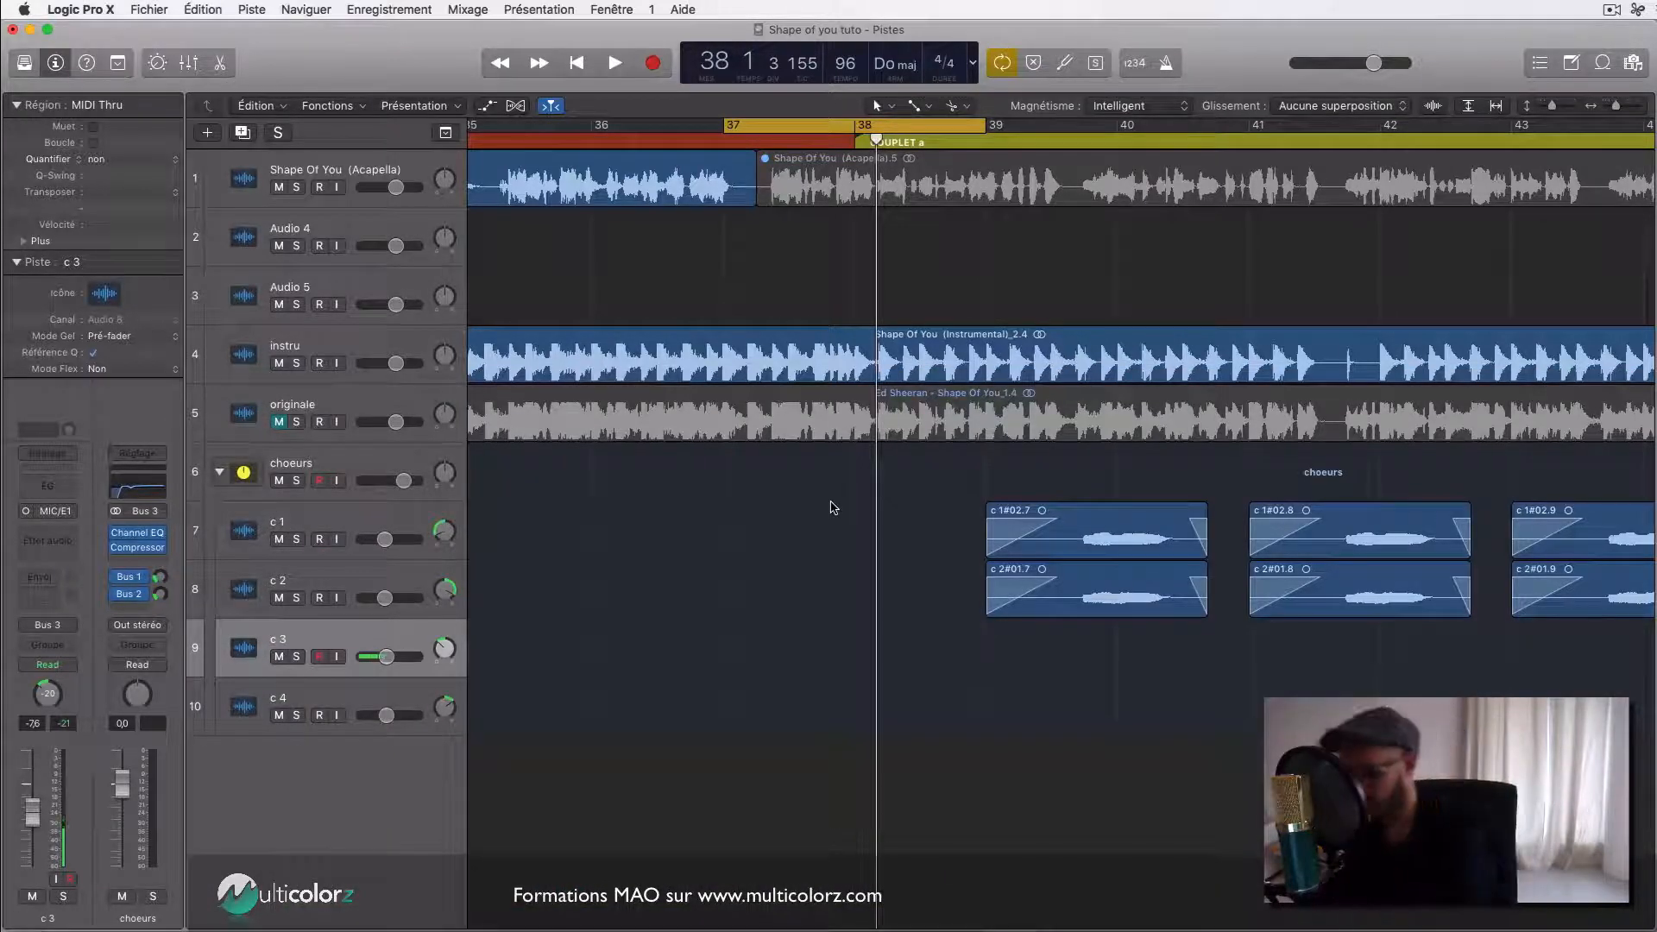
Record a short backing vocal on c 1 from bar 37, and double it with a second take on c 2.
click(376, 518)
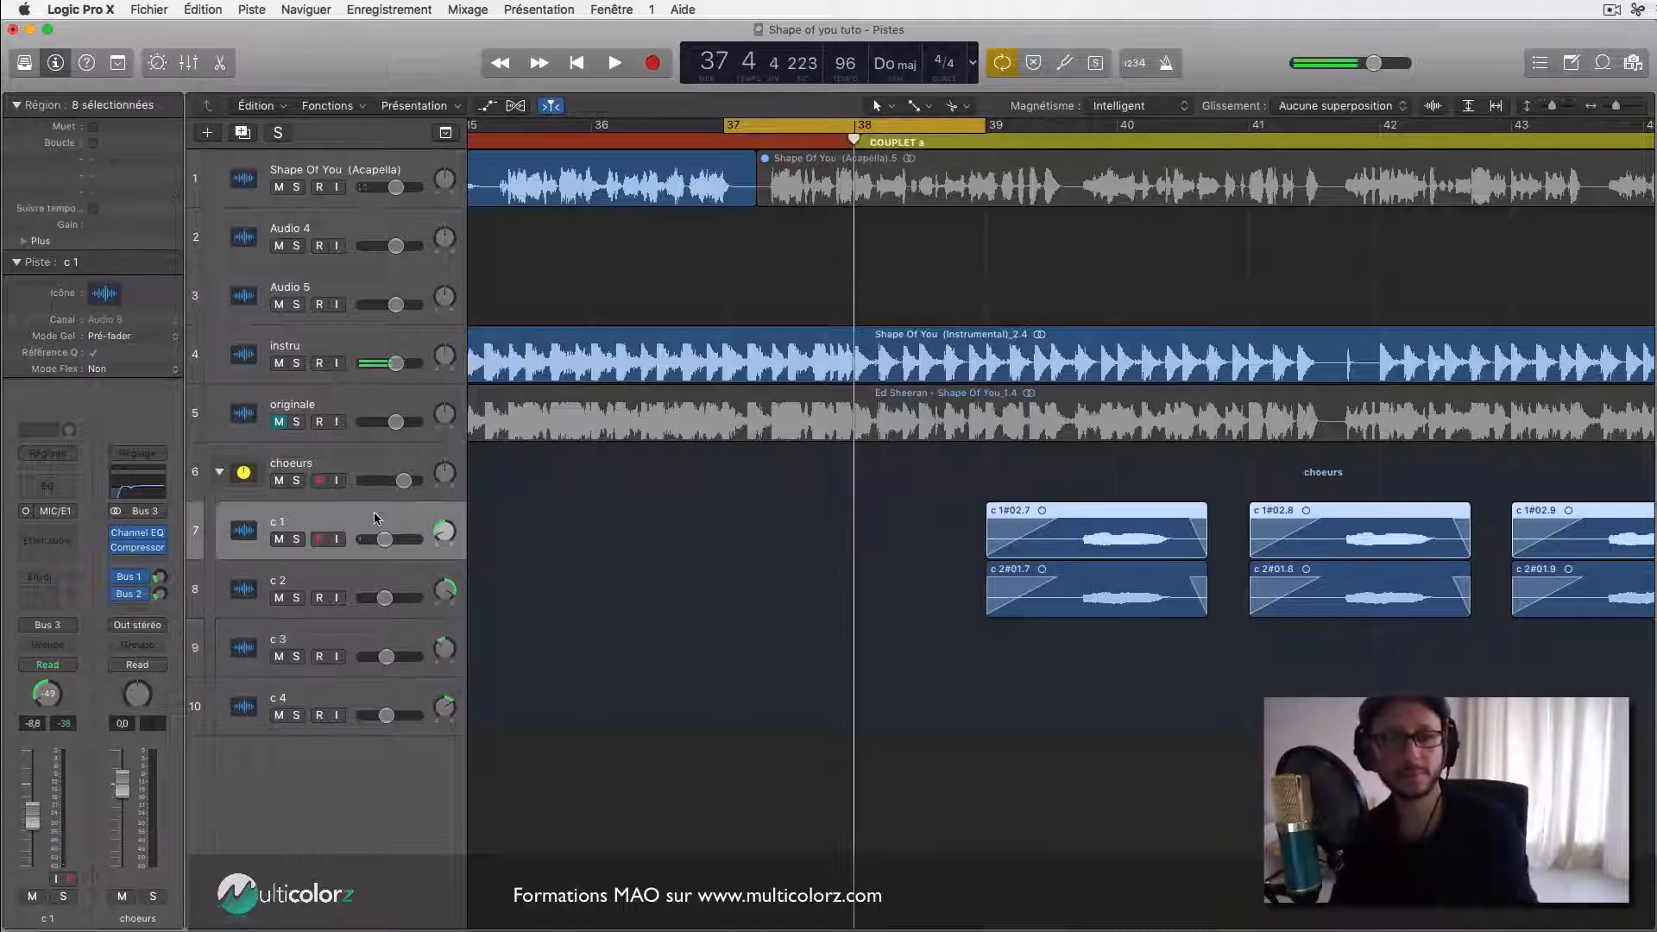
key(r)
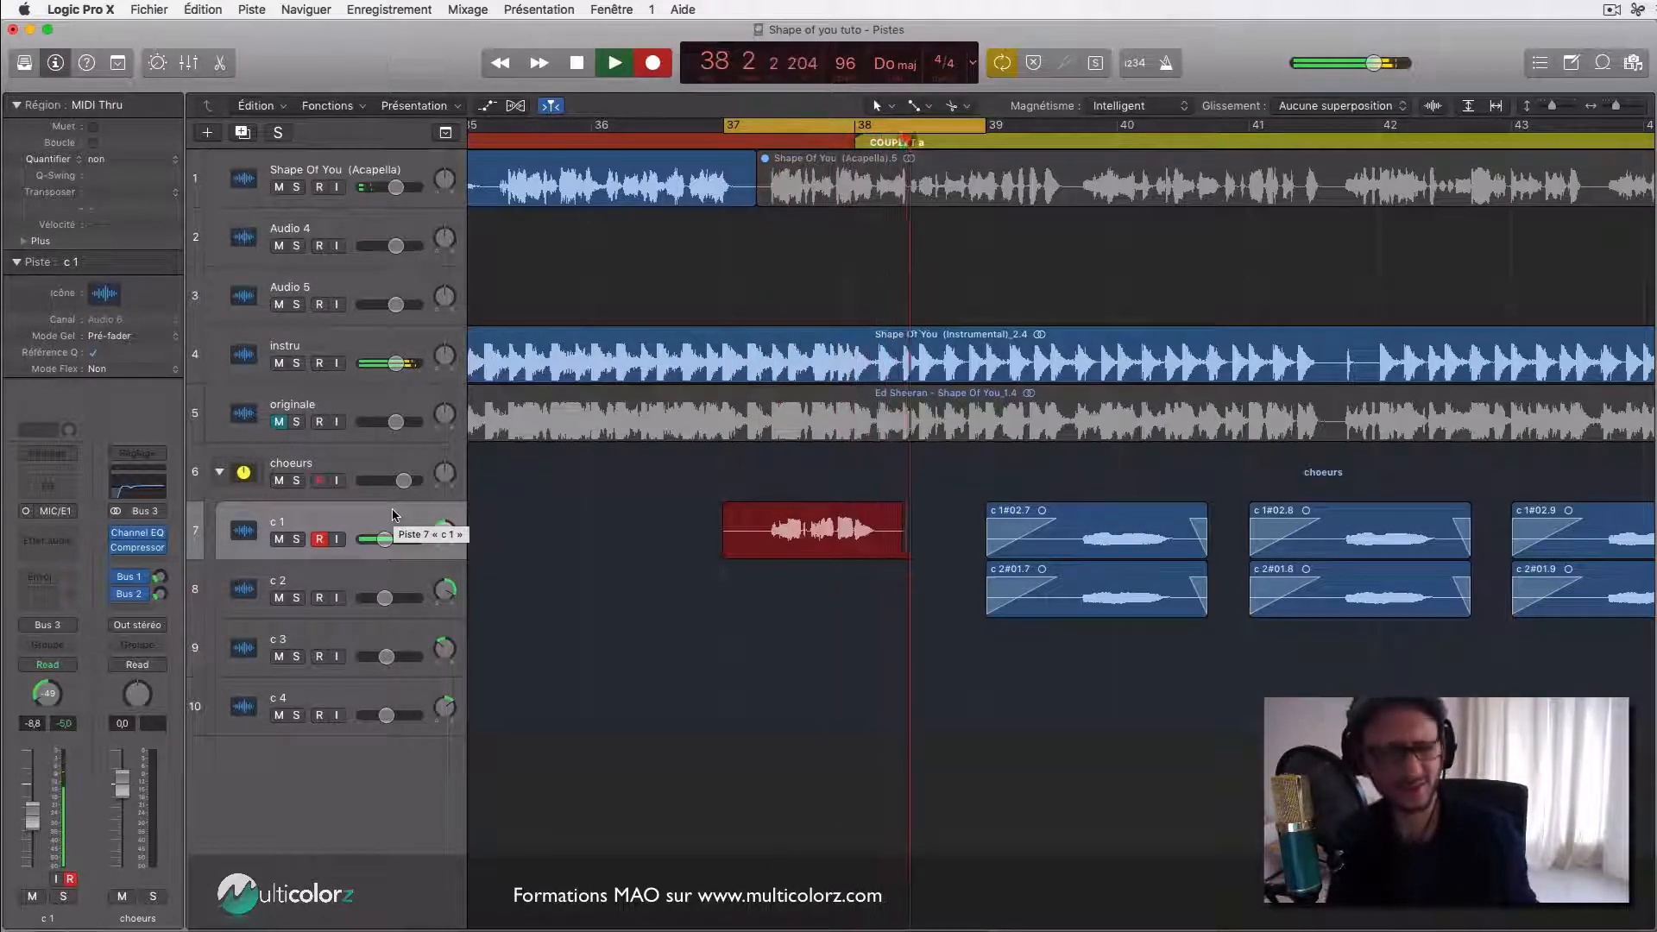
key(space)
key(Down)
key(r)
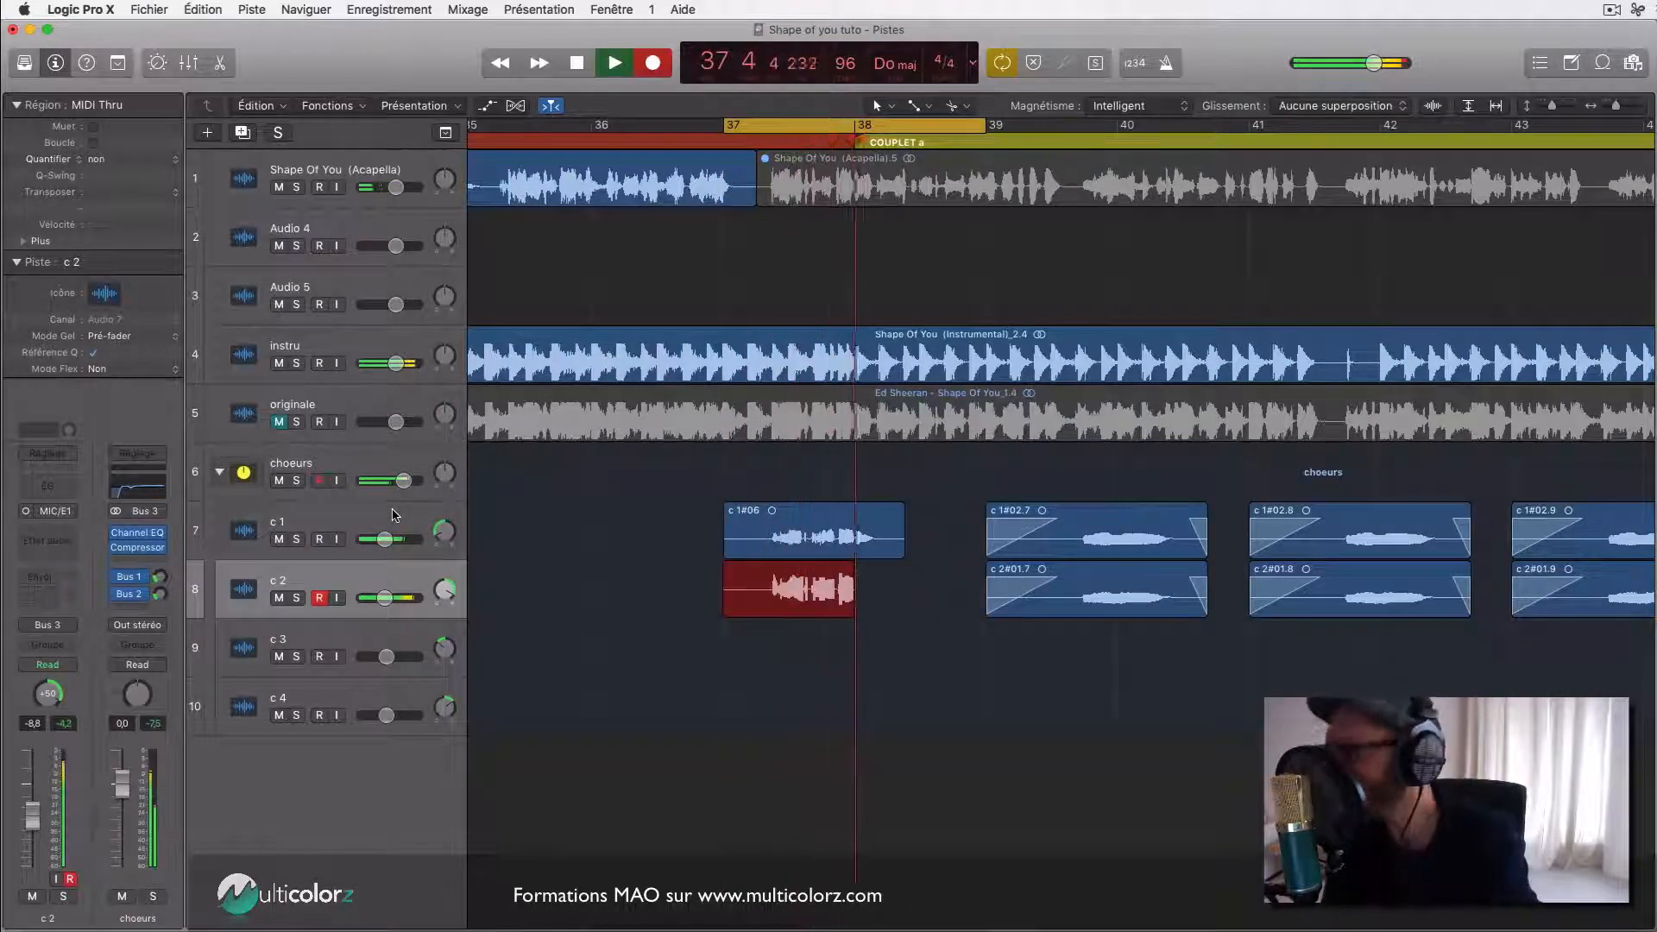
key(space)
Record two more takes of the phrase from bar 37 on c 3 and c 4, and select all four takes.
key(Down)
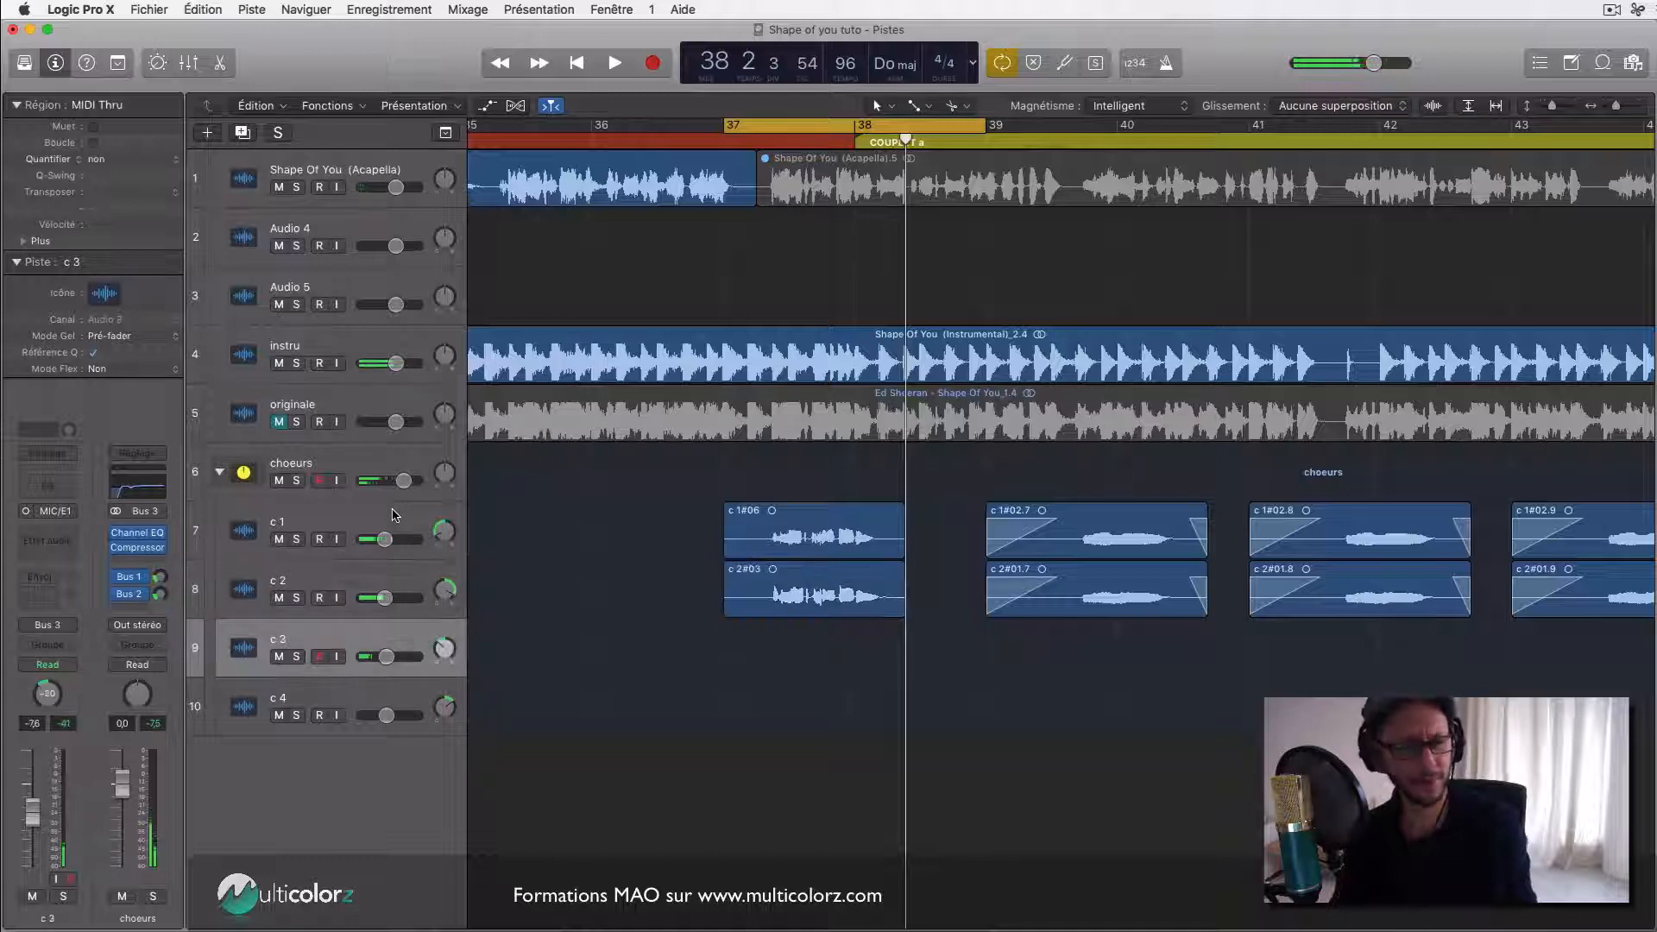
key(r)
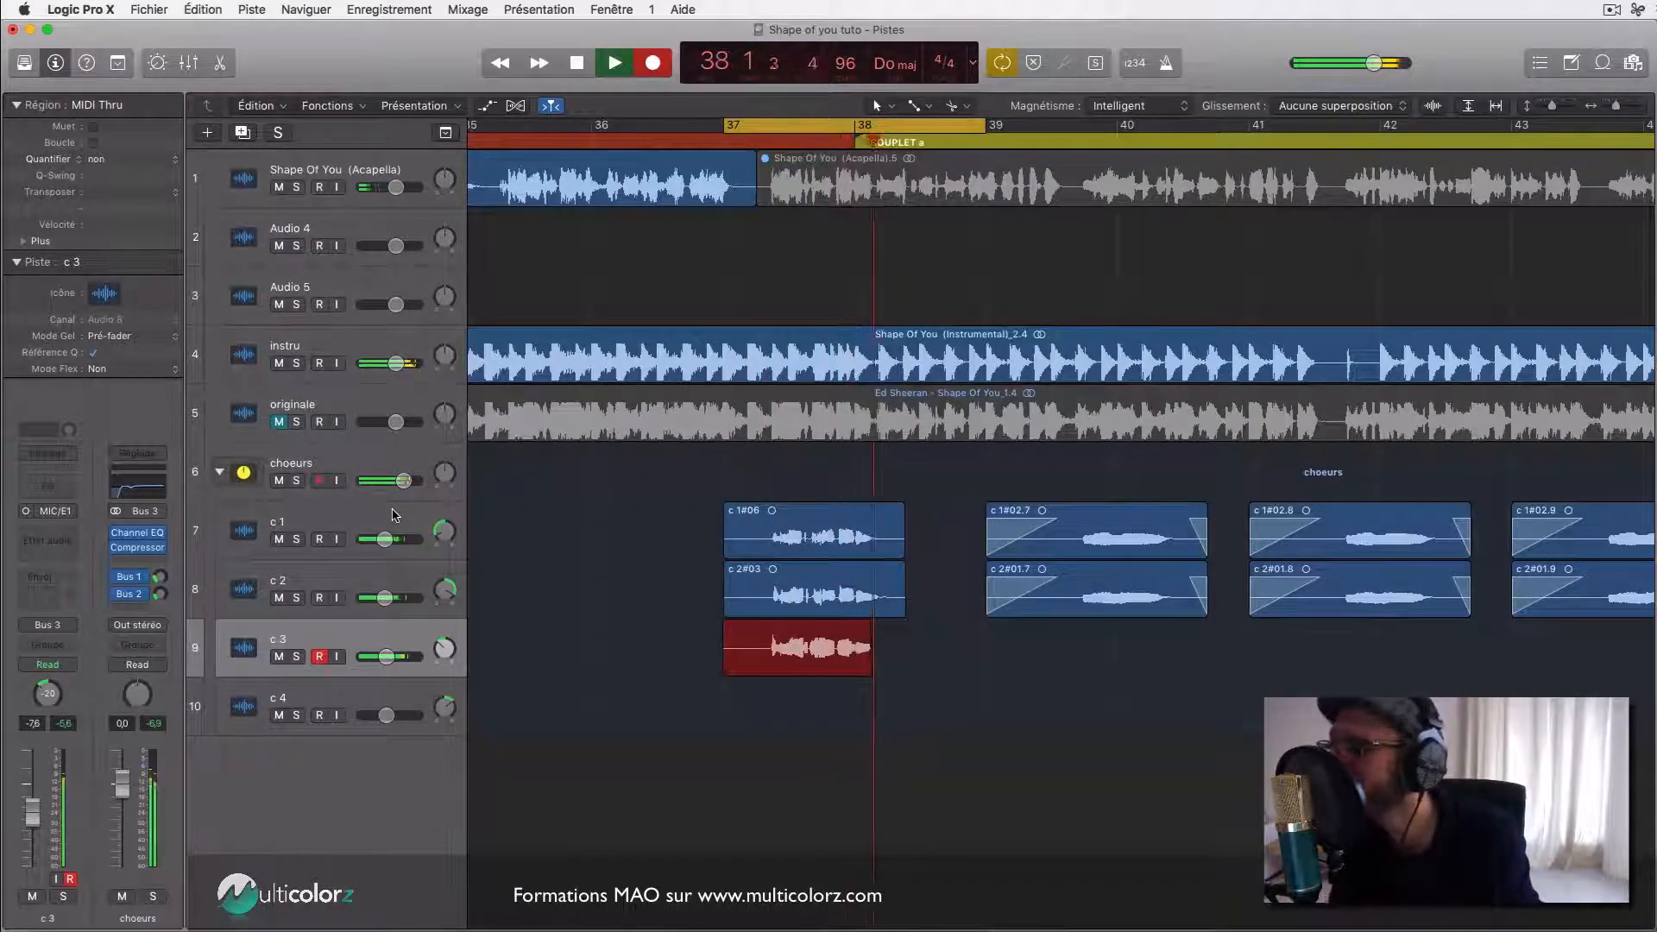
key(space)
key(Down)
key(r)
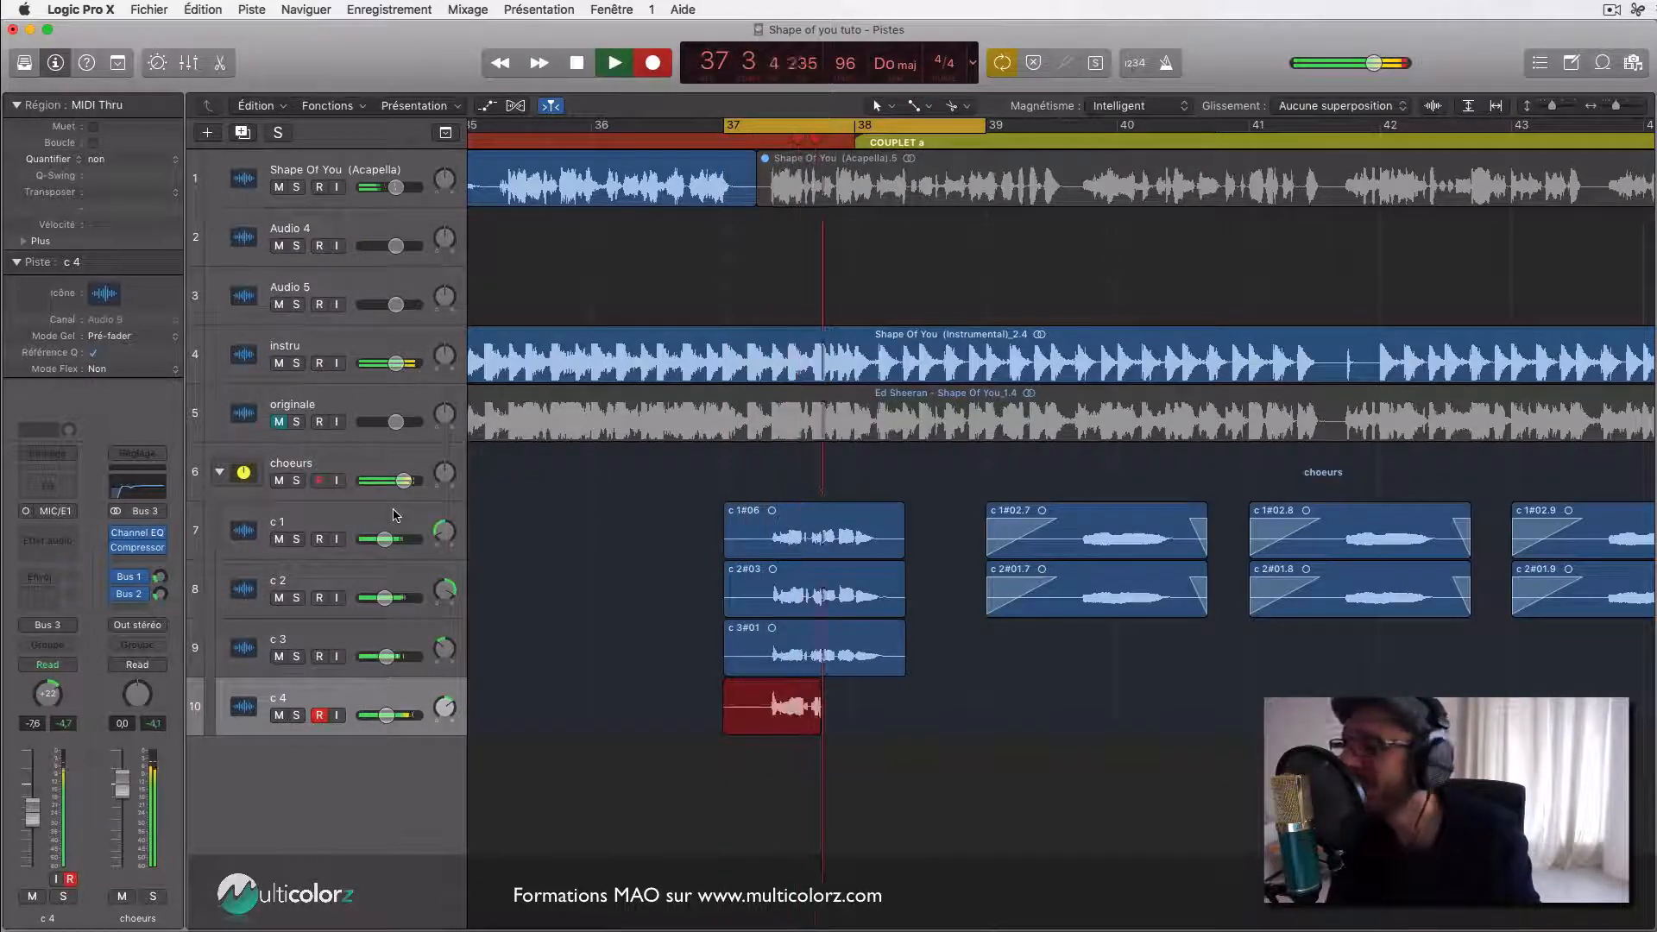
key(space)
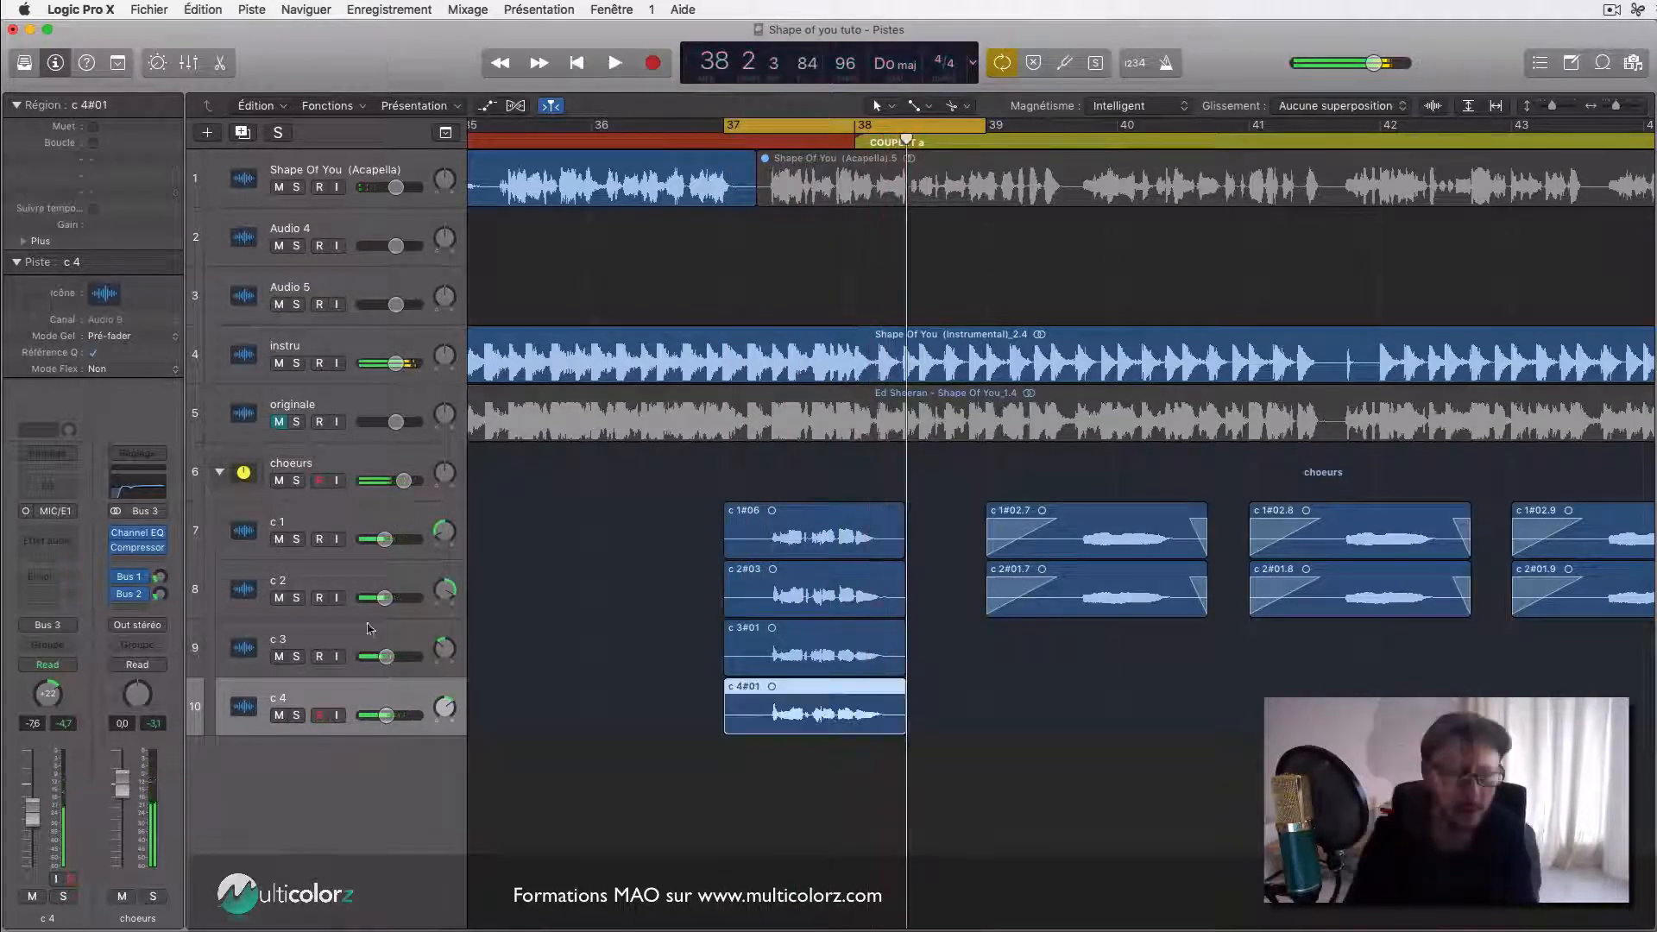
drag(700, 525, 725, 721)
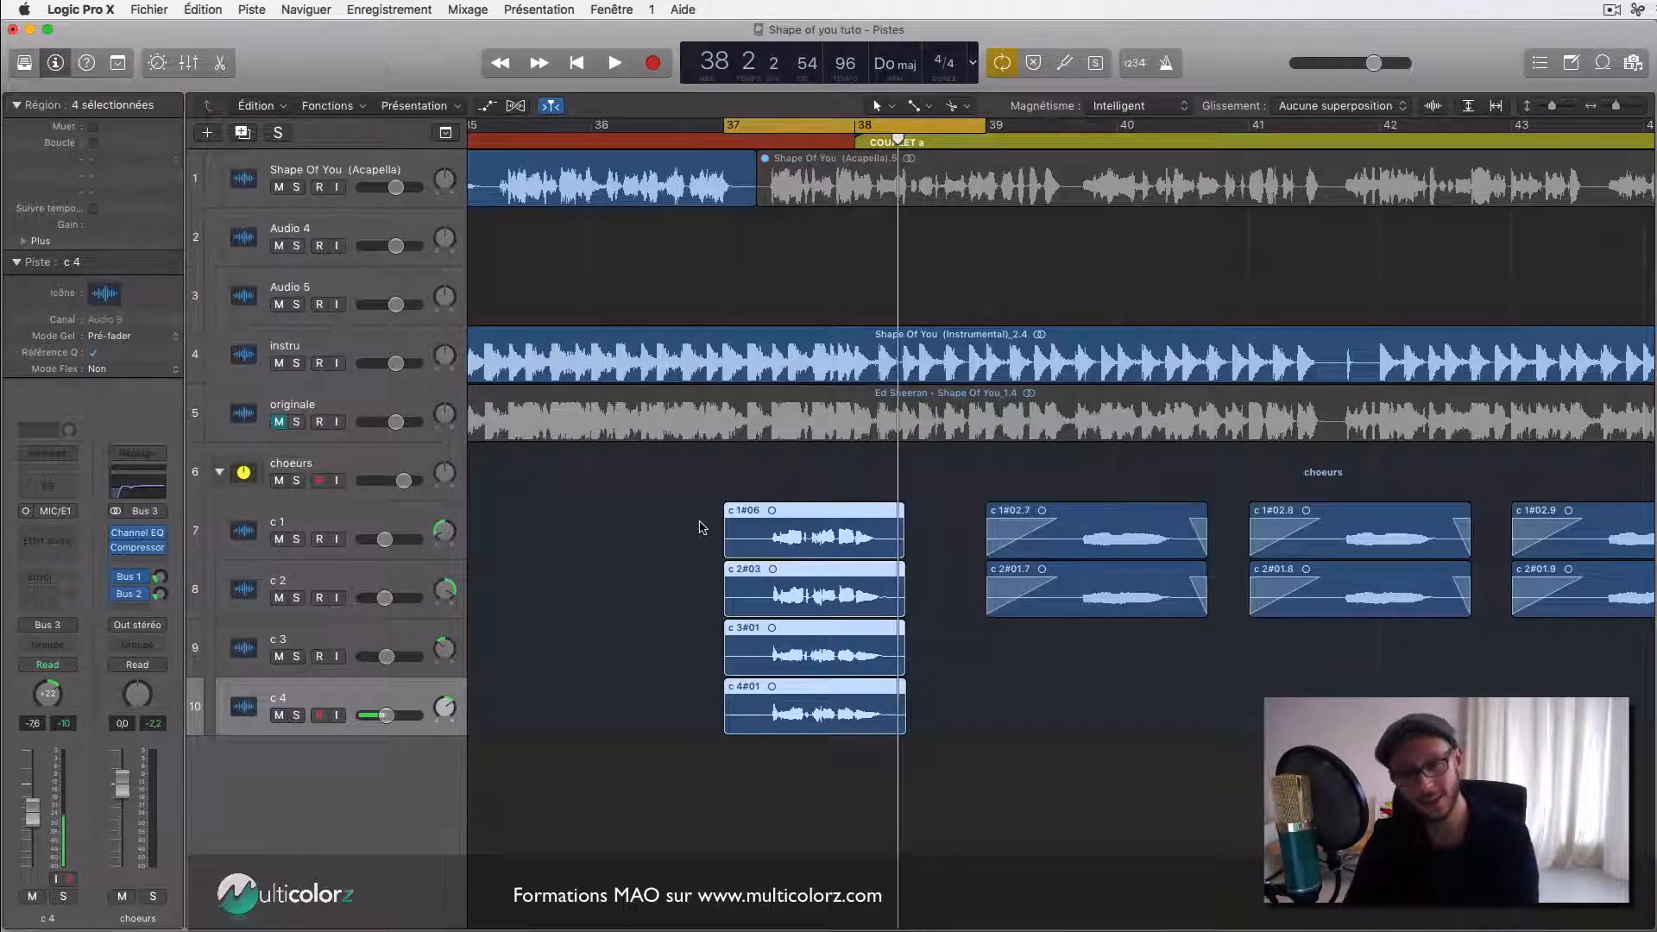
Select the four takes at bar 37 on c 1 to c 4 and add fade-ins and fade-outs to all of them.
drag(701, 526, 786, 545)
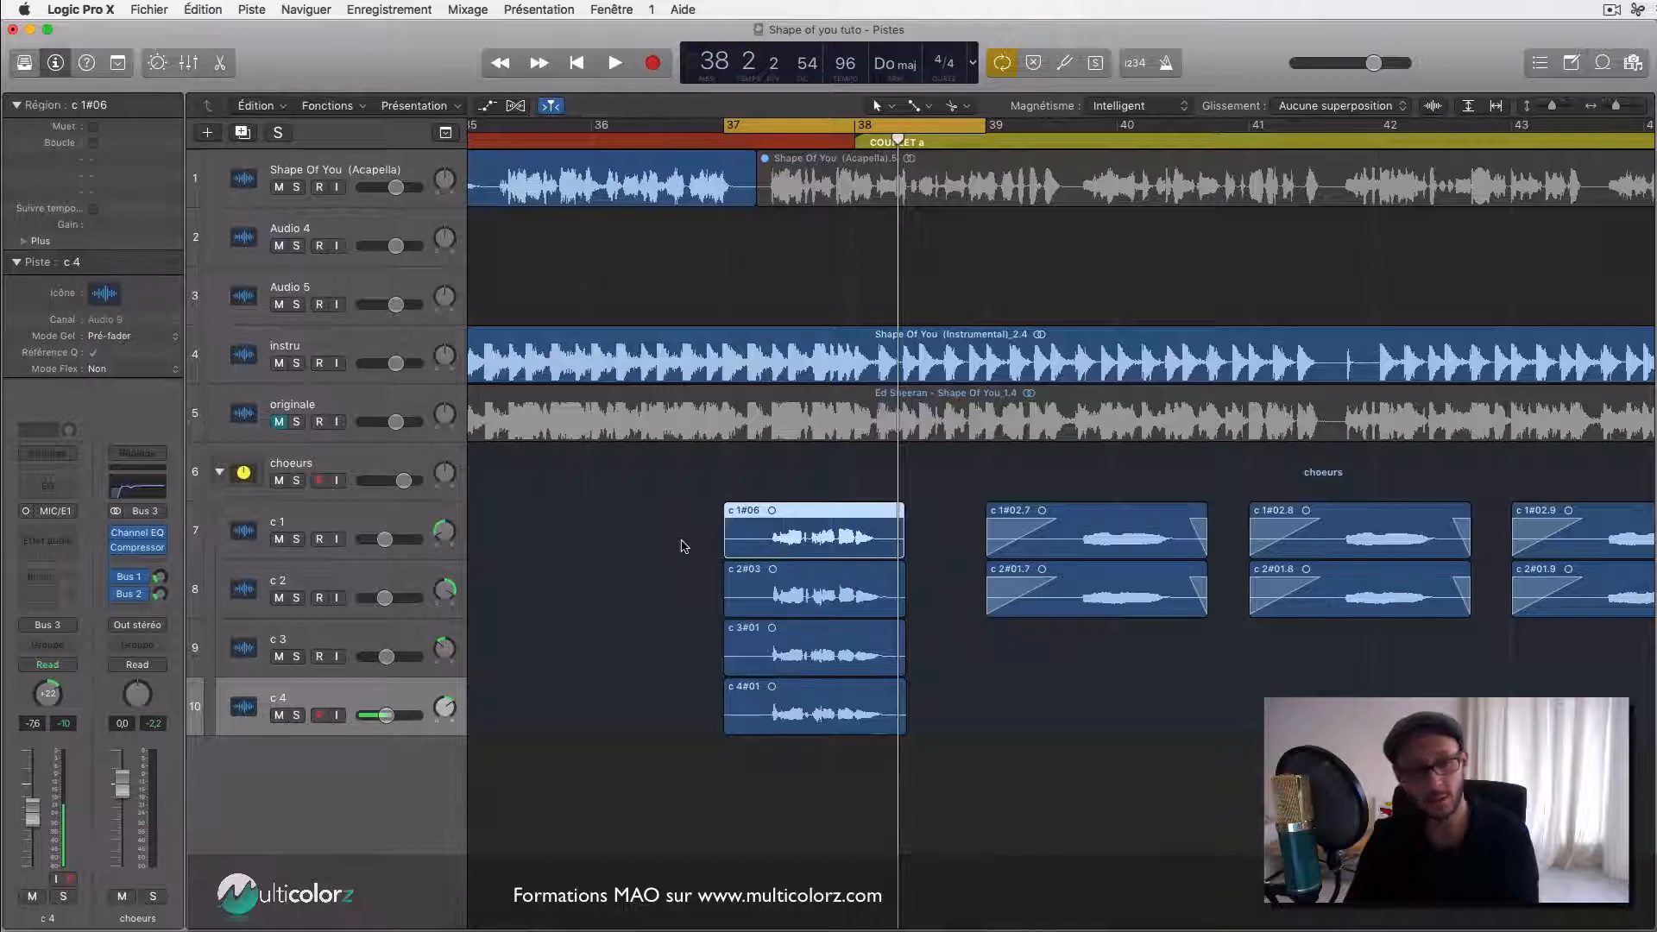
drag(681, 490, 798, 750)
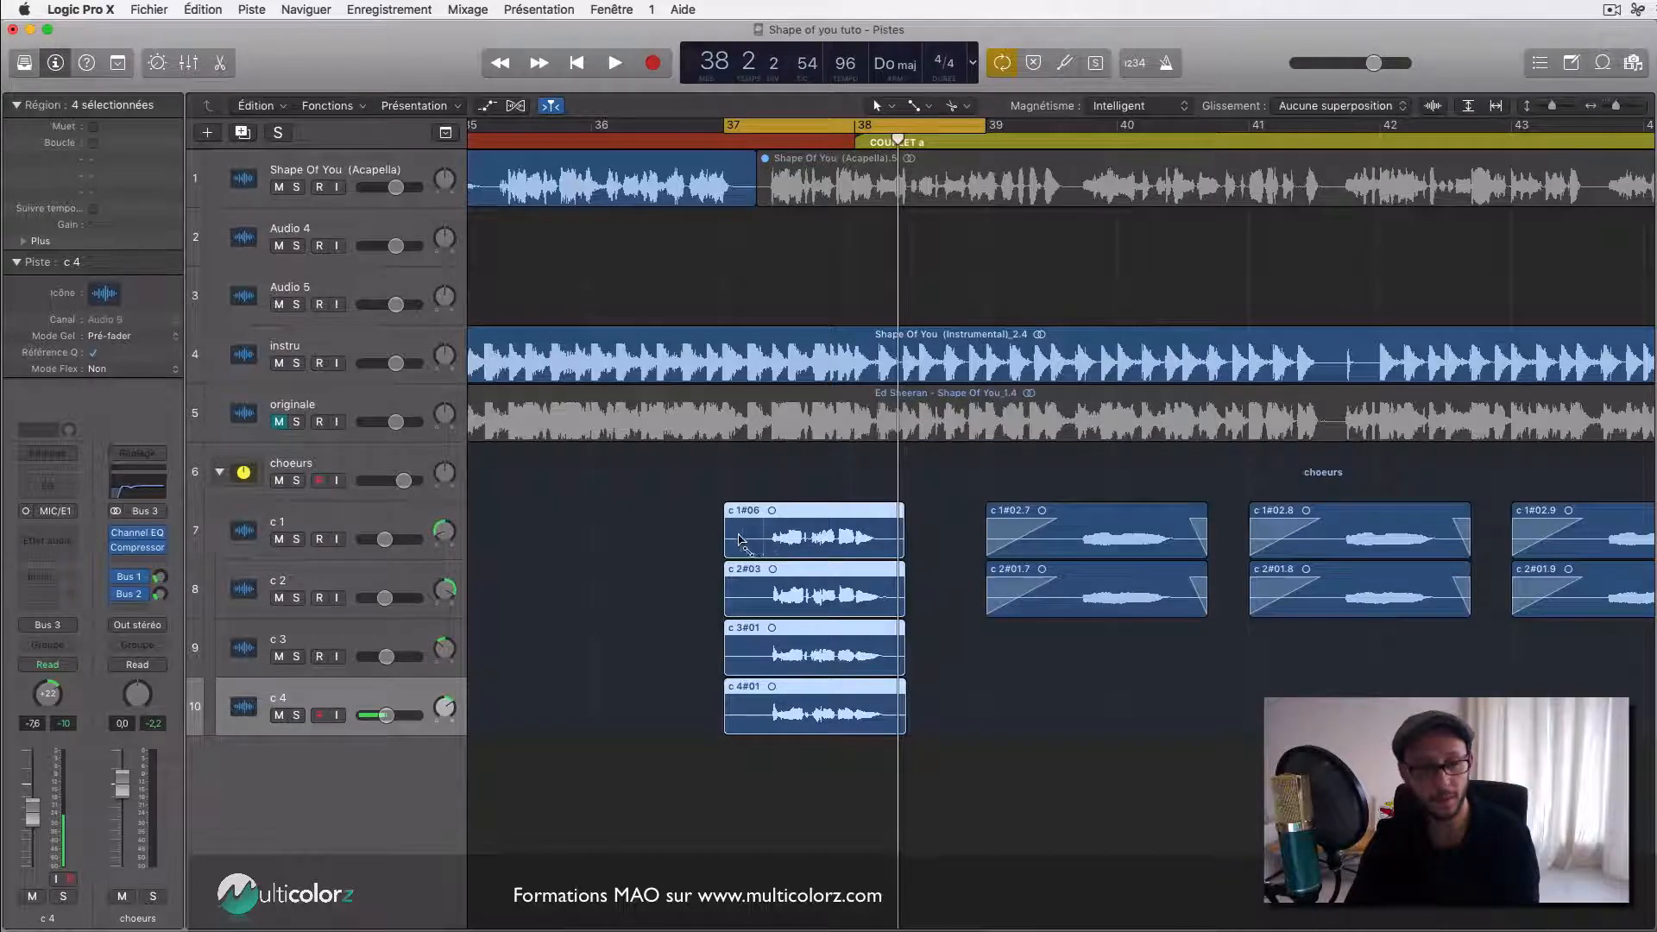
drag(763, 542, 715, 535)
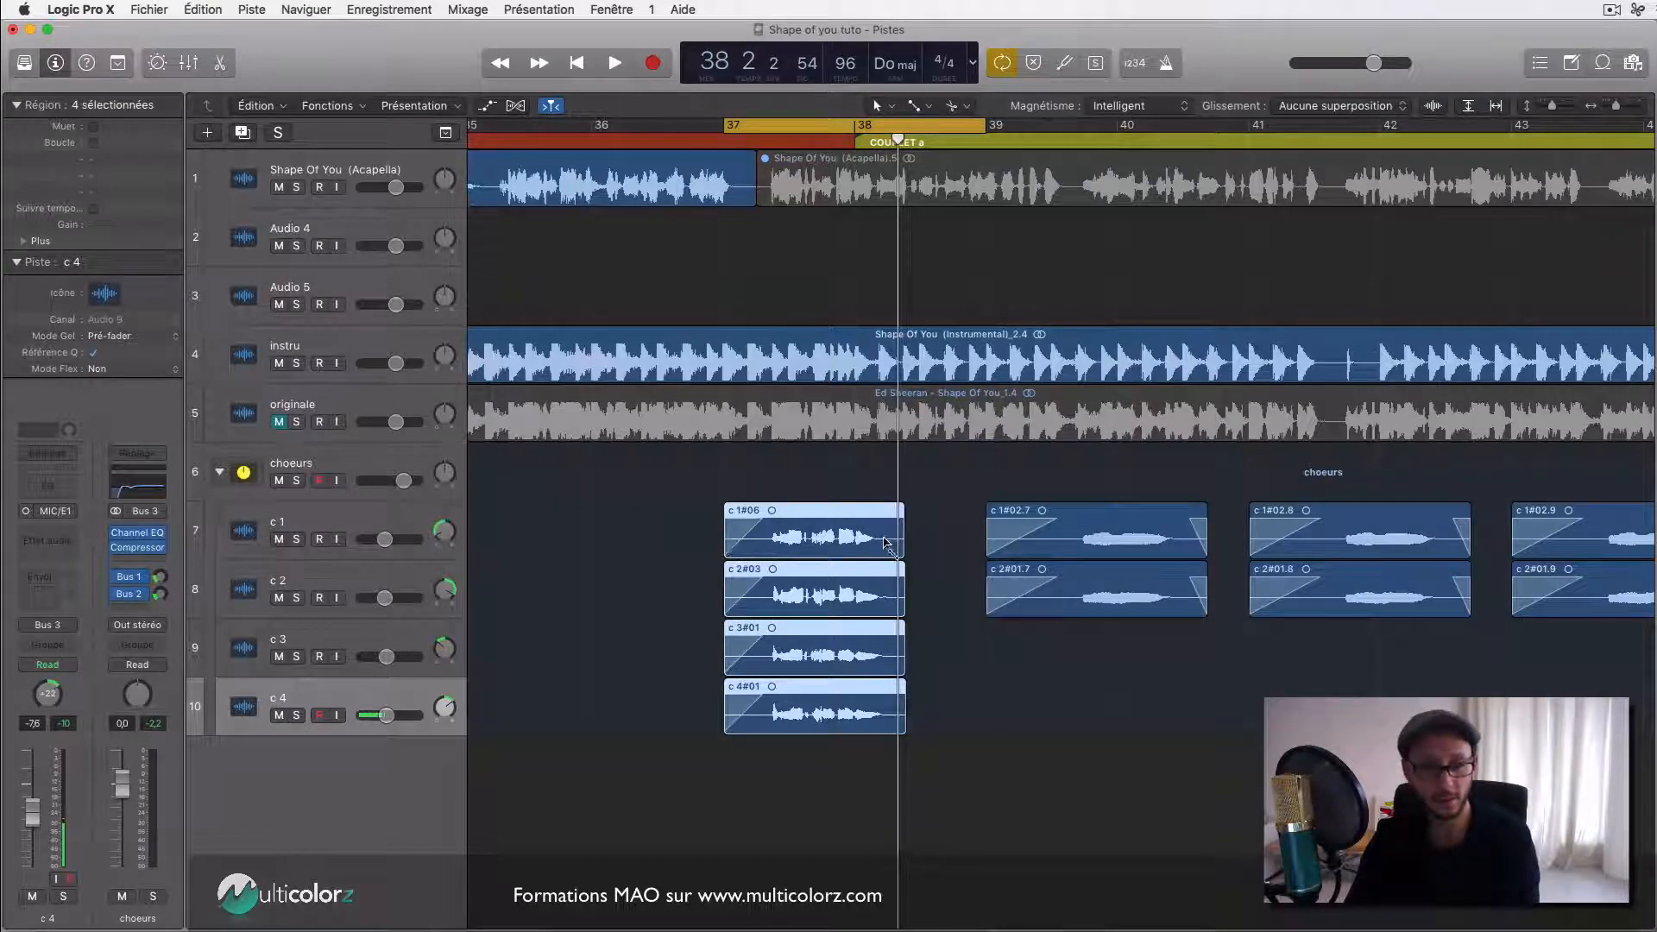
drag(916, 542, 915, 540)
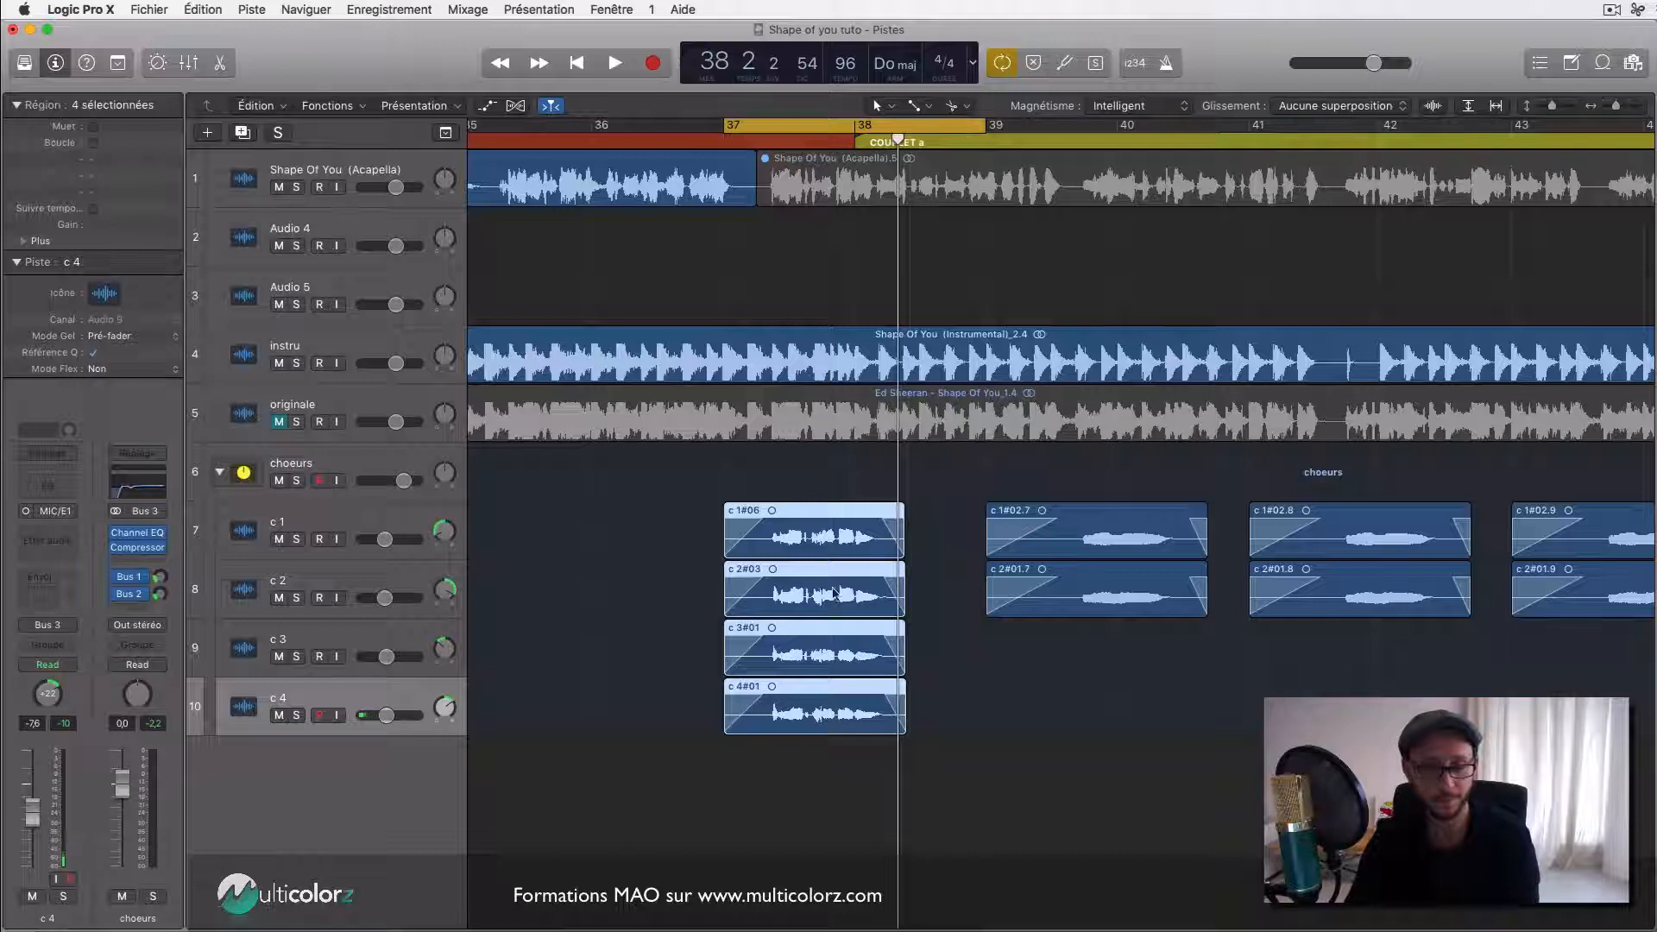
click(691, 555)
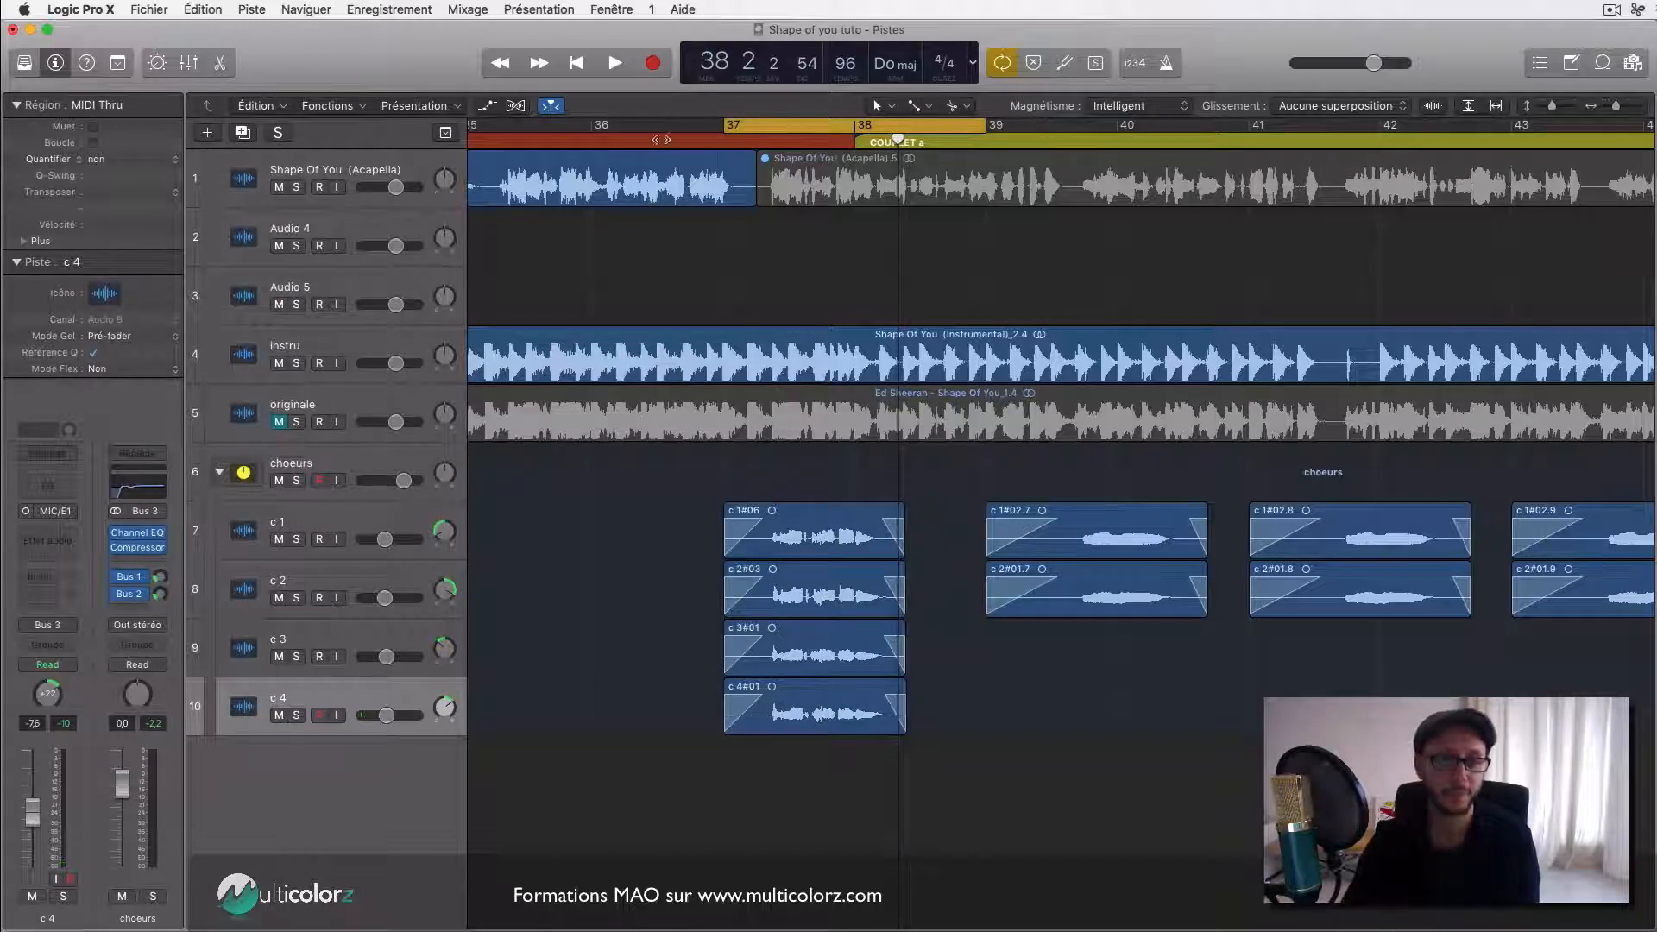
Turn off the cycle and play the arrangement from just before bar 37 to hear the four layered takes.
click(661, 140)
click(753, 124)
key(space)
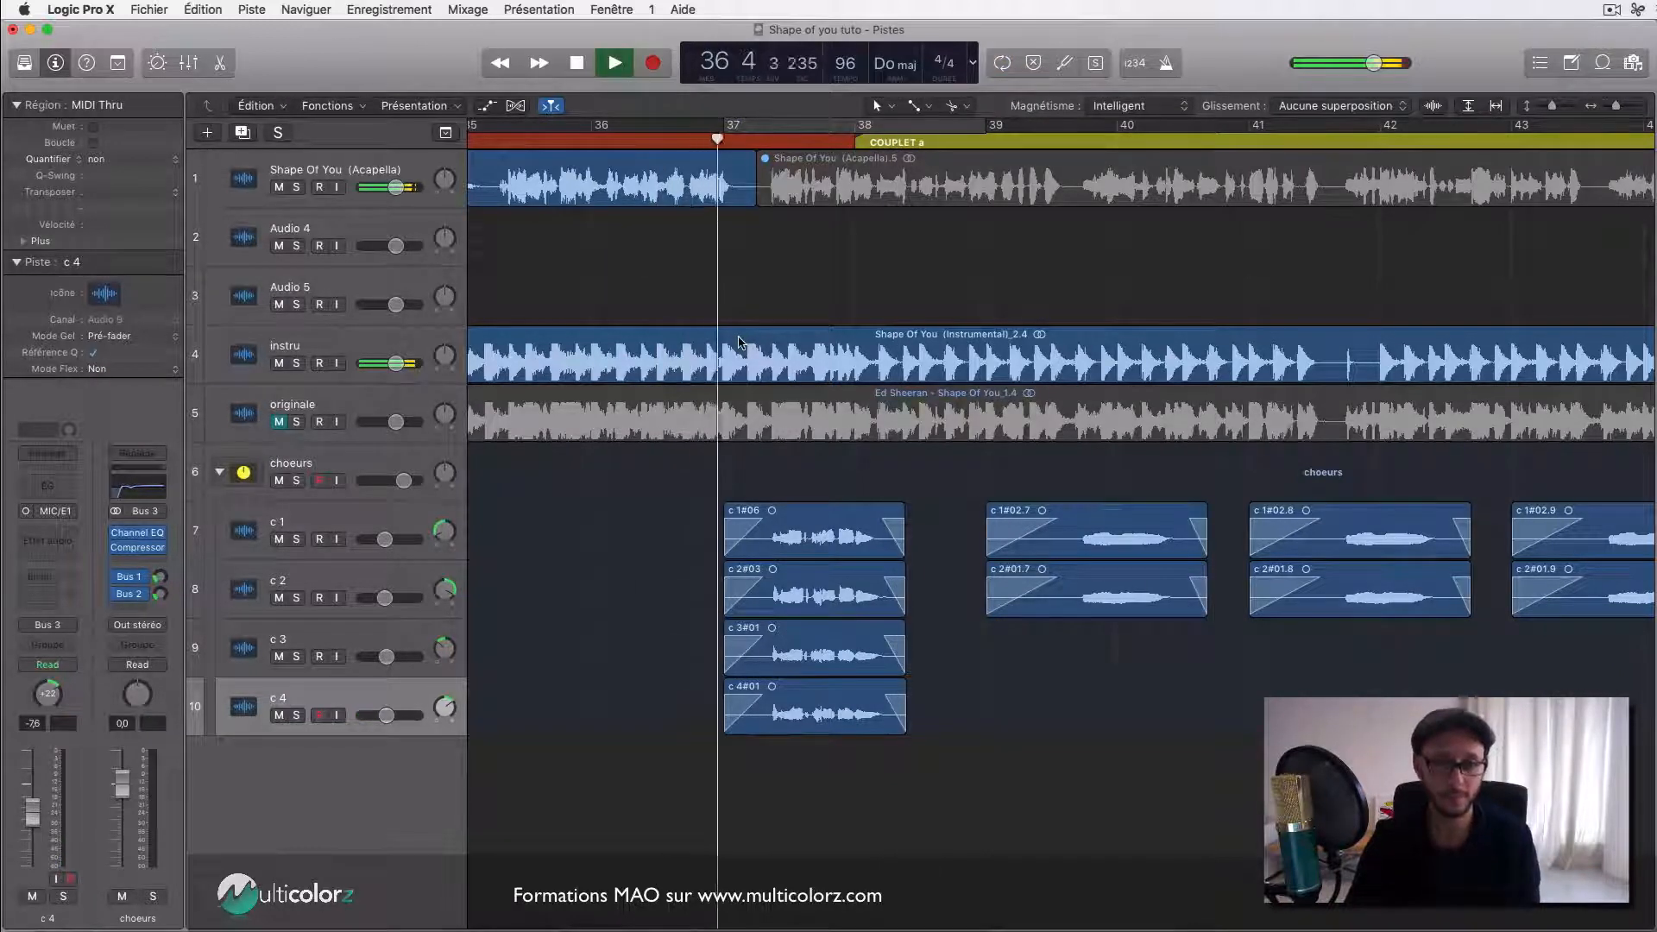
Copy the four takes from bar 37 to bar 93 at the end of the AD LIB section.
key(super+Left)
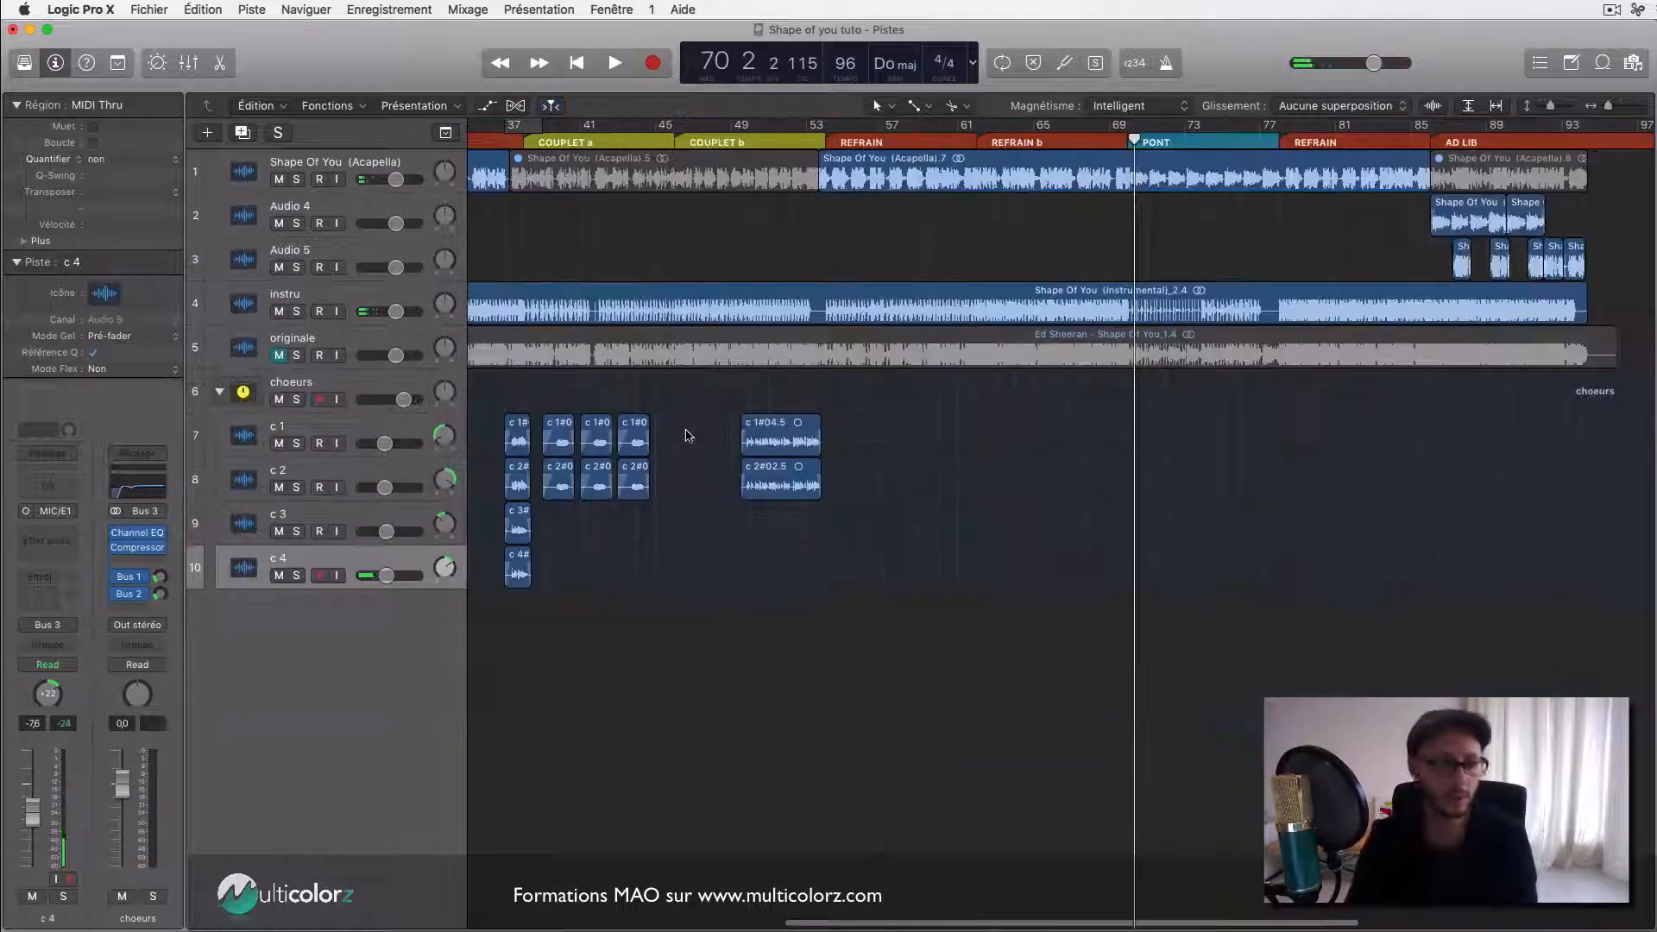
drag(509, 602, 1576, 447)
click(1565, 136)
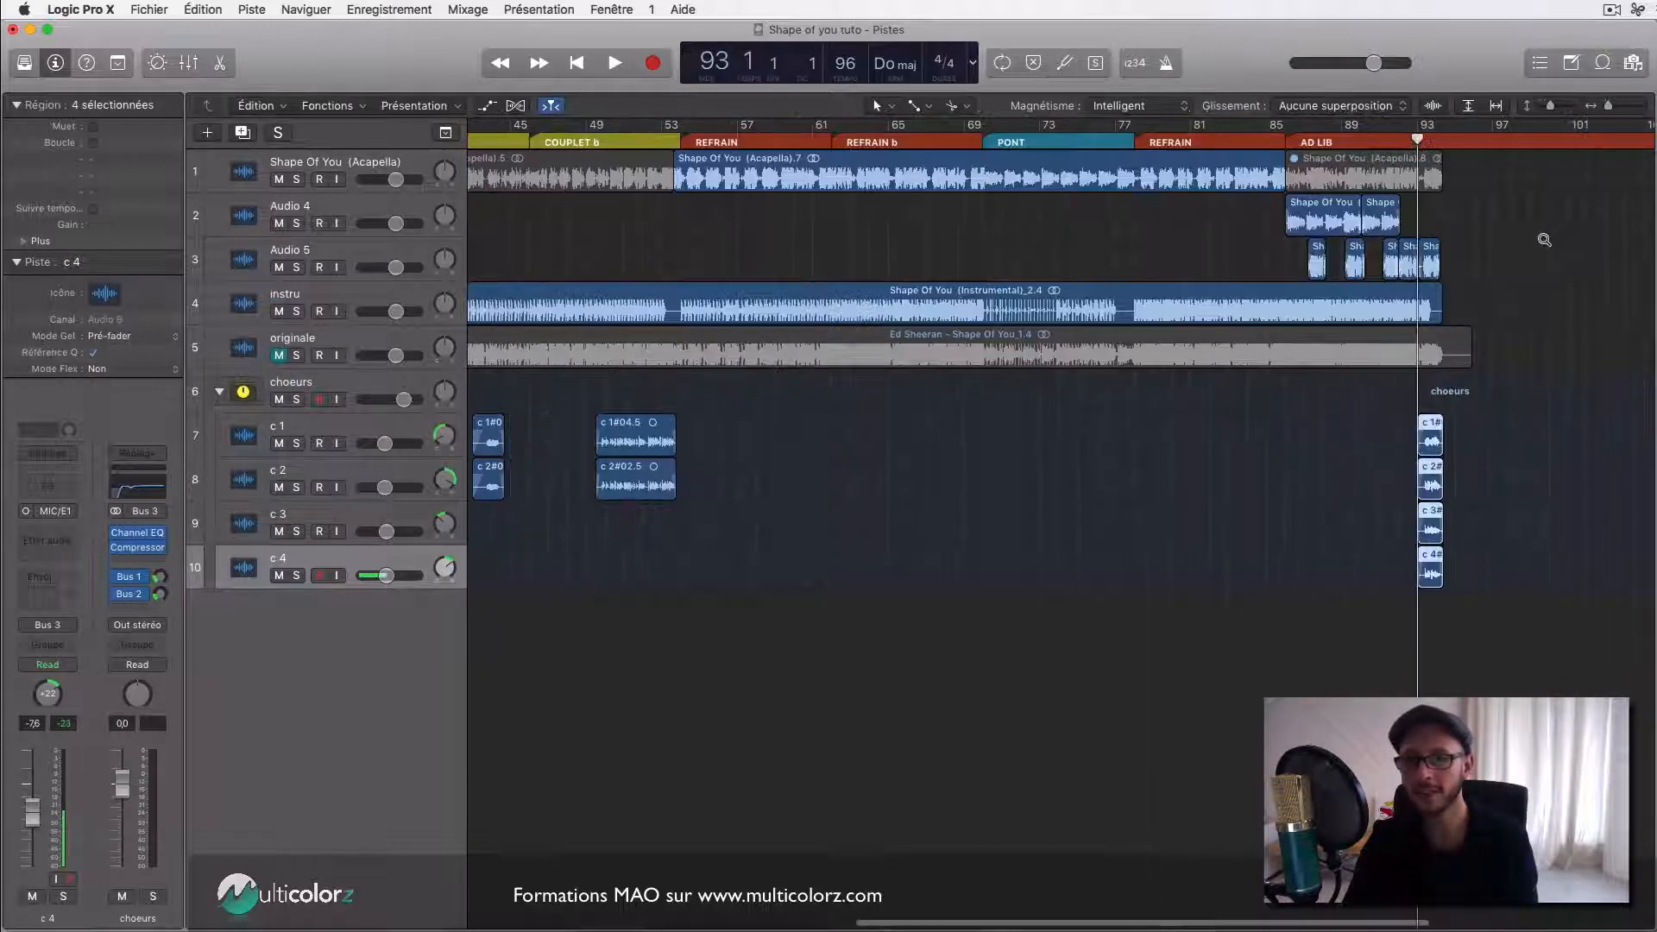
Play the end of the song from bar 93 to check the copied backing vocals against the ad lib.
key(super+Right)
key(super+Right)
key(super+Right)
key(super+Right)
key(super+Right)
key(super+Right)
key(super+Right)
key(super+Right)
key(super+Right)
key(super+Right)
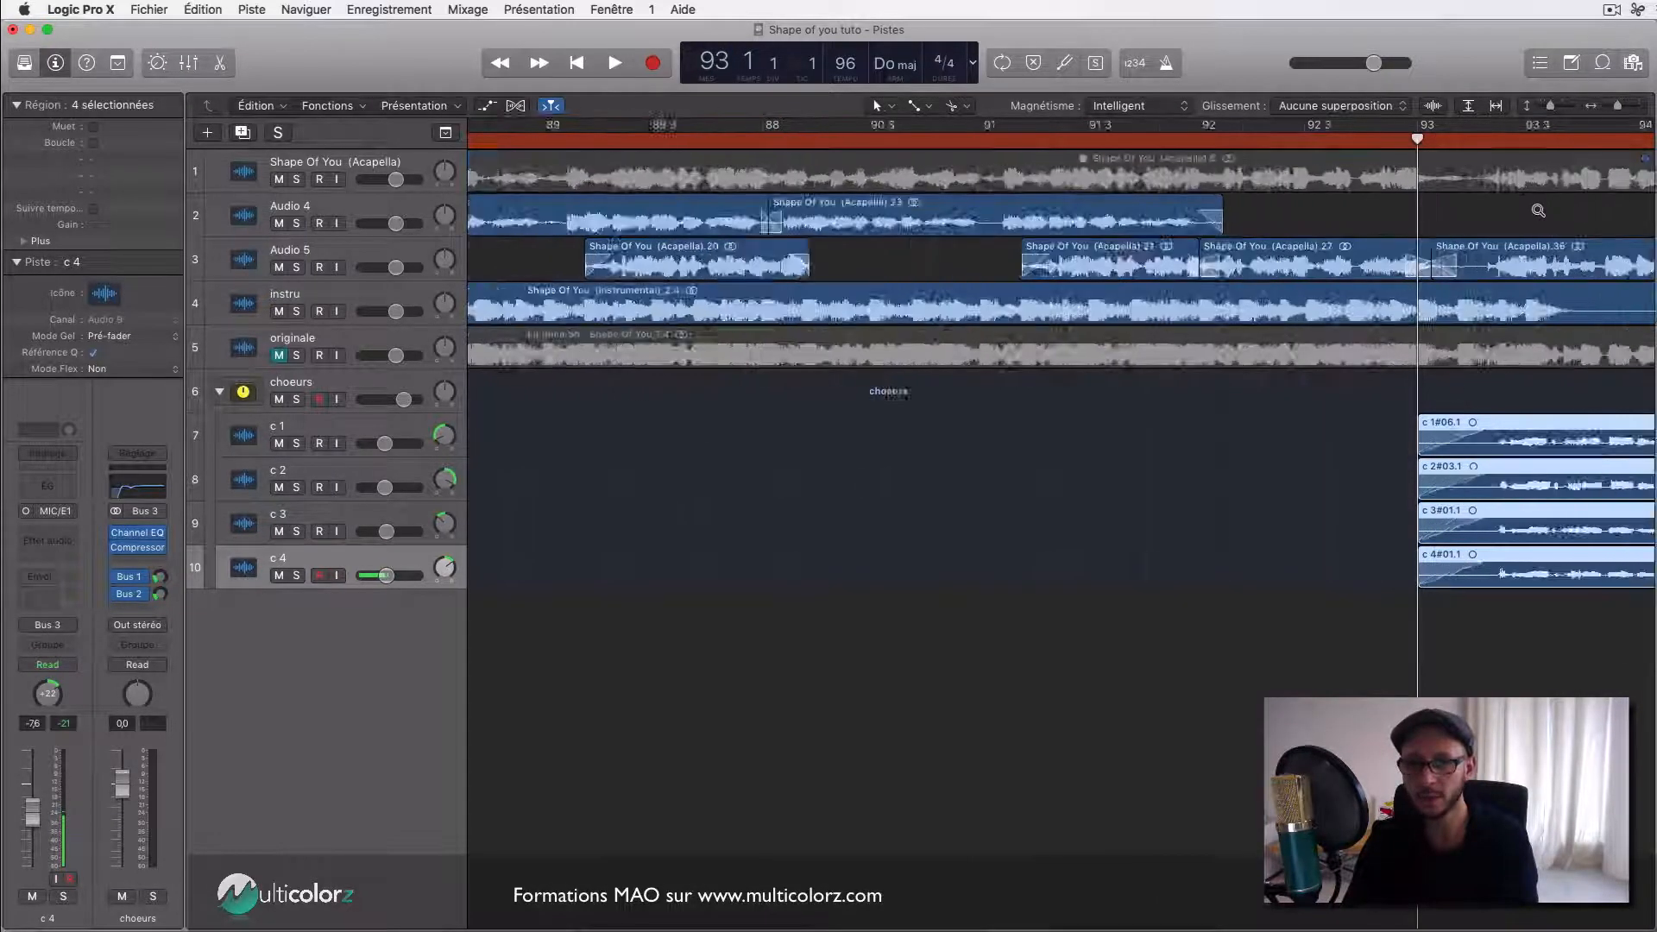
scroll(1555, 306, right, 10)
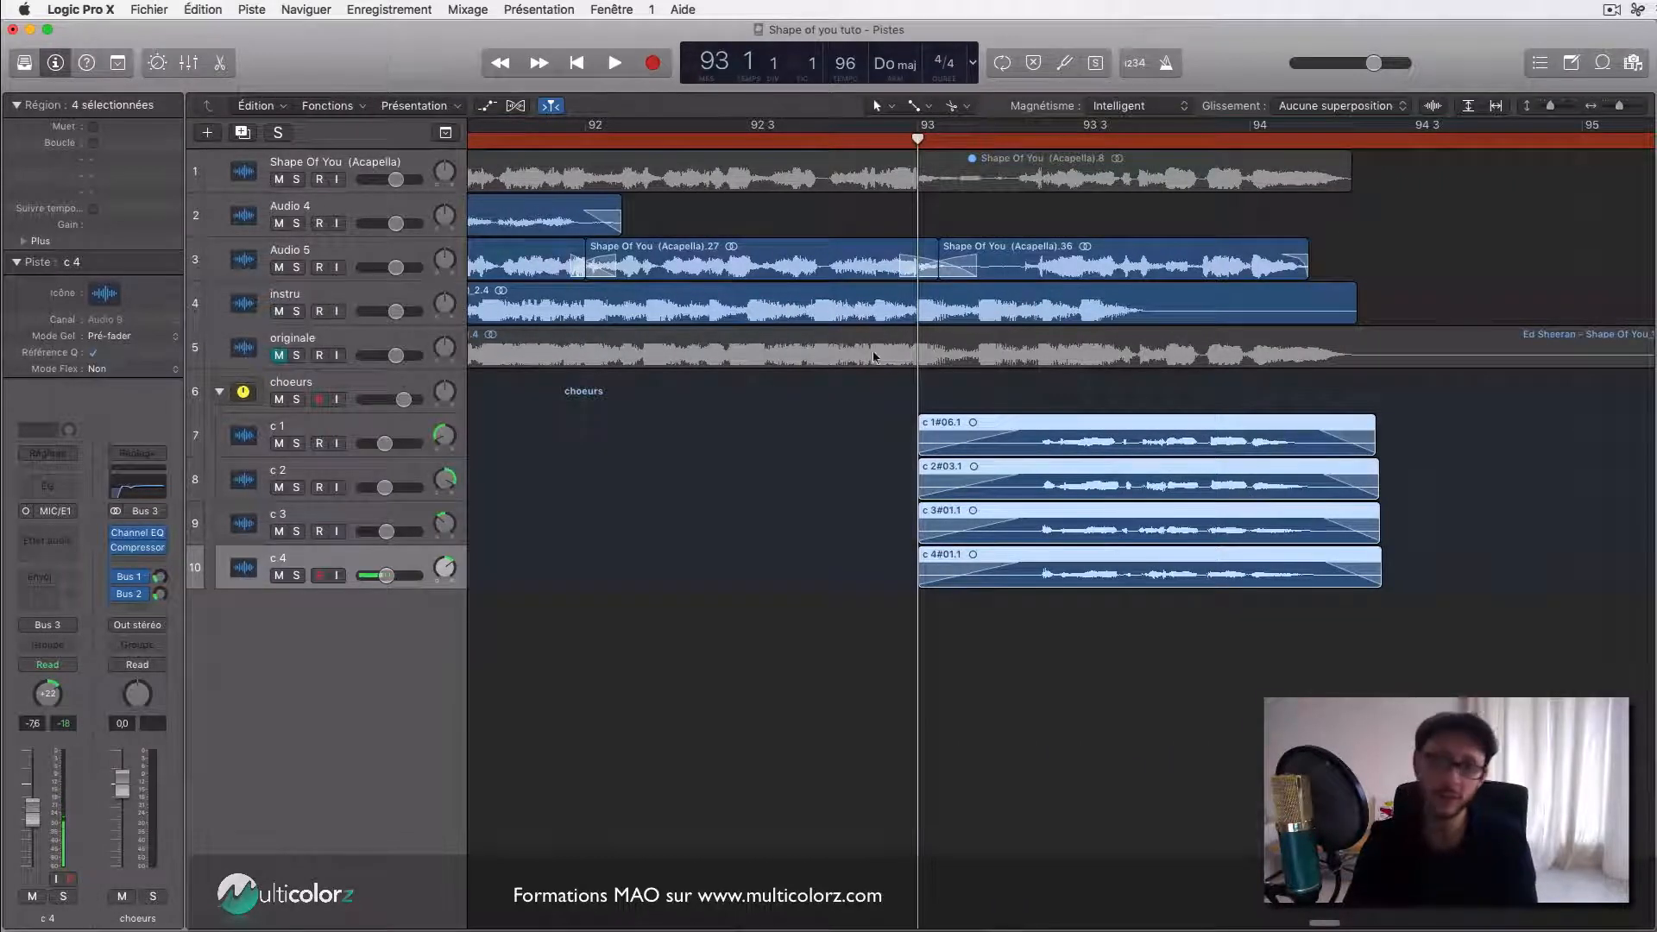
click(845, 407)
key(space)
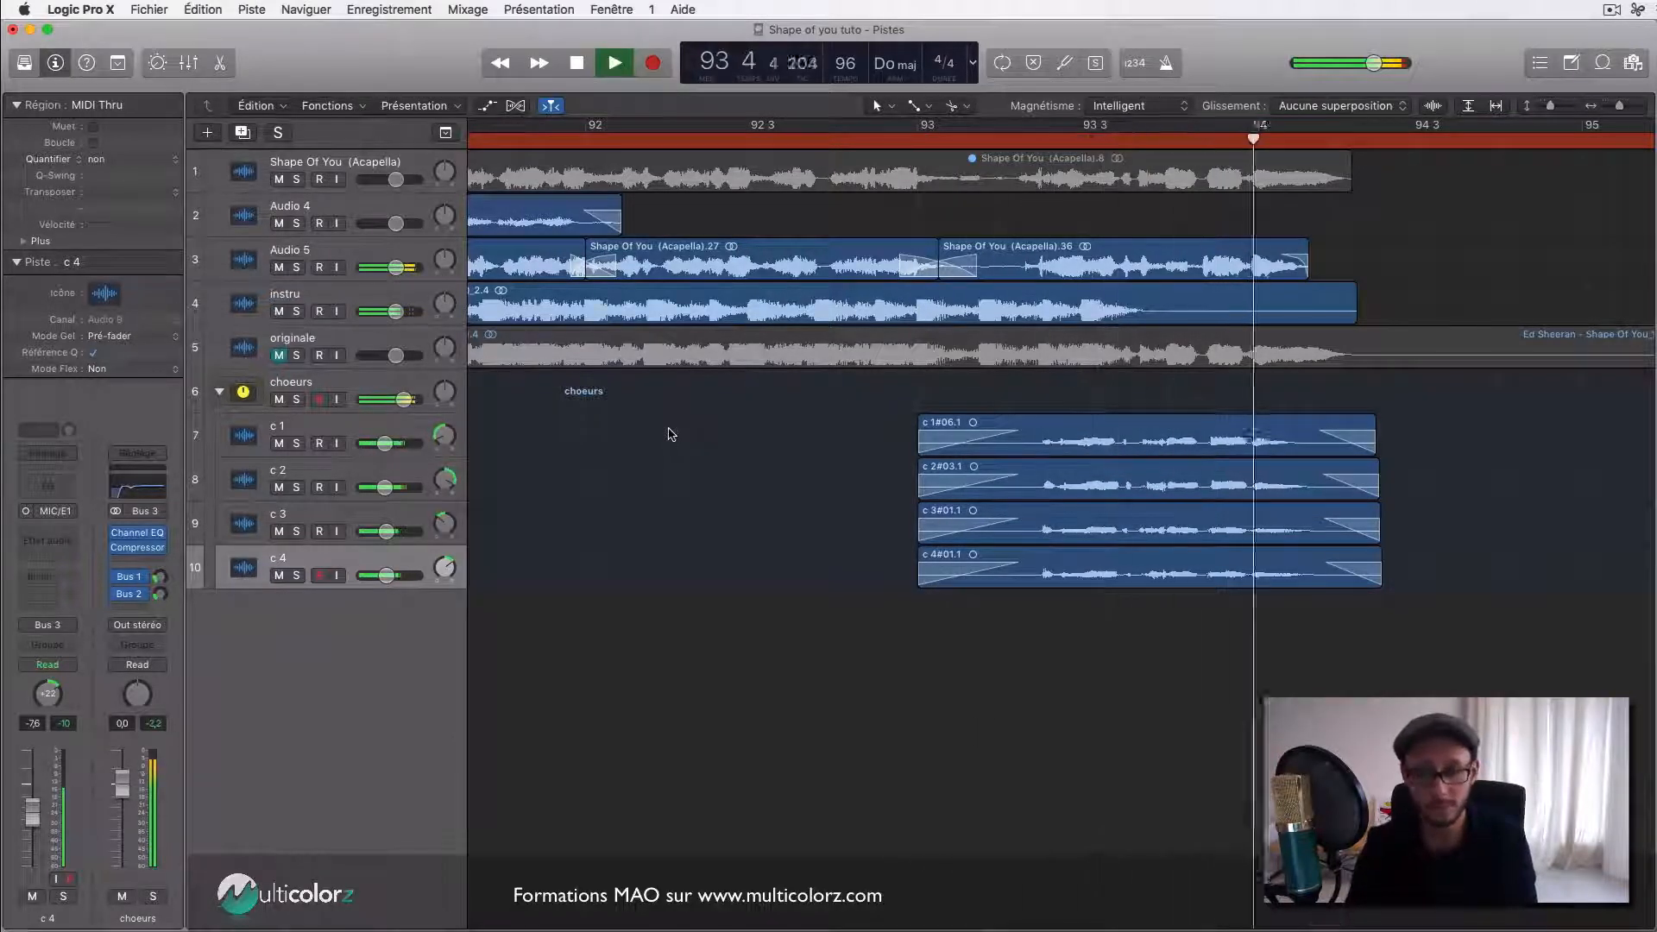
key(space)
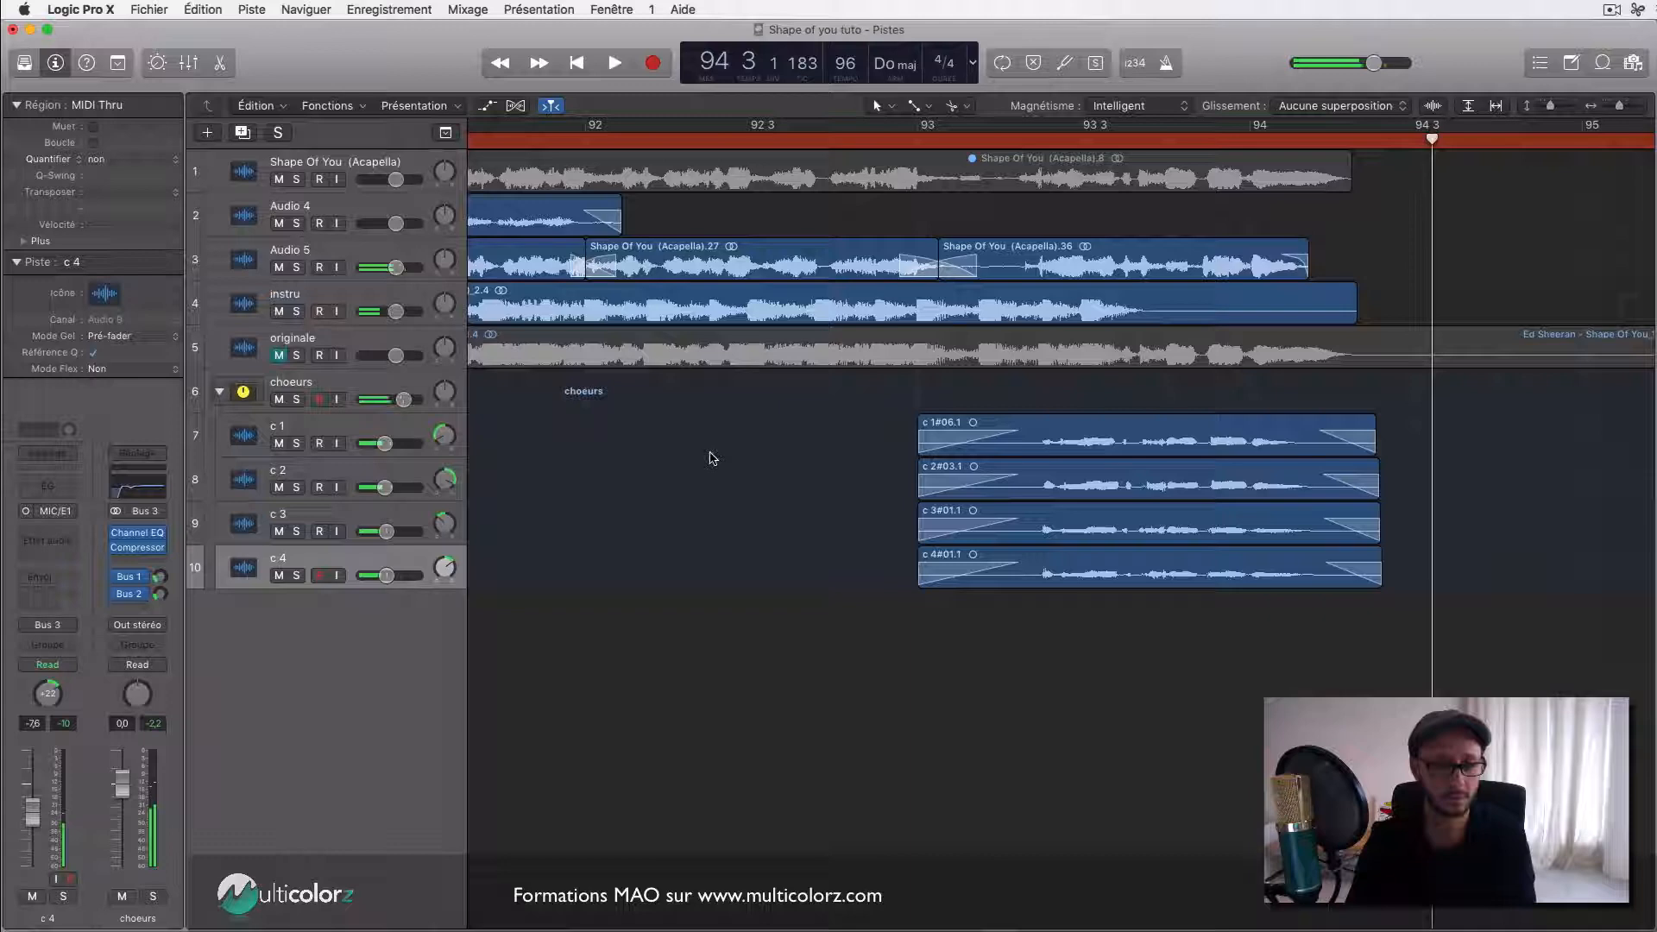
Lower the choeurs stack's fader to -2.3 dB and slightly reduce its Bus 1 send in the mixer.
ctrl+alt+click(762, 432)
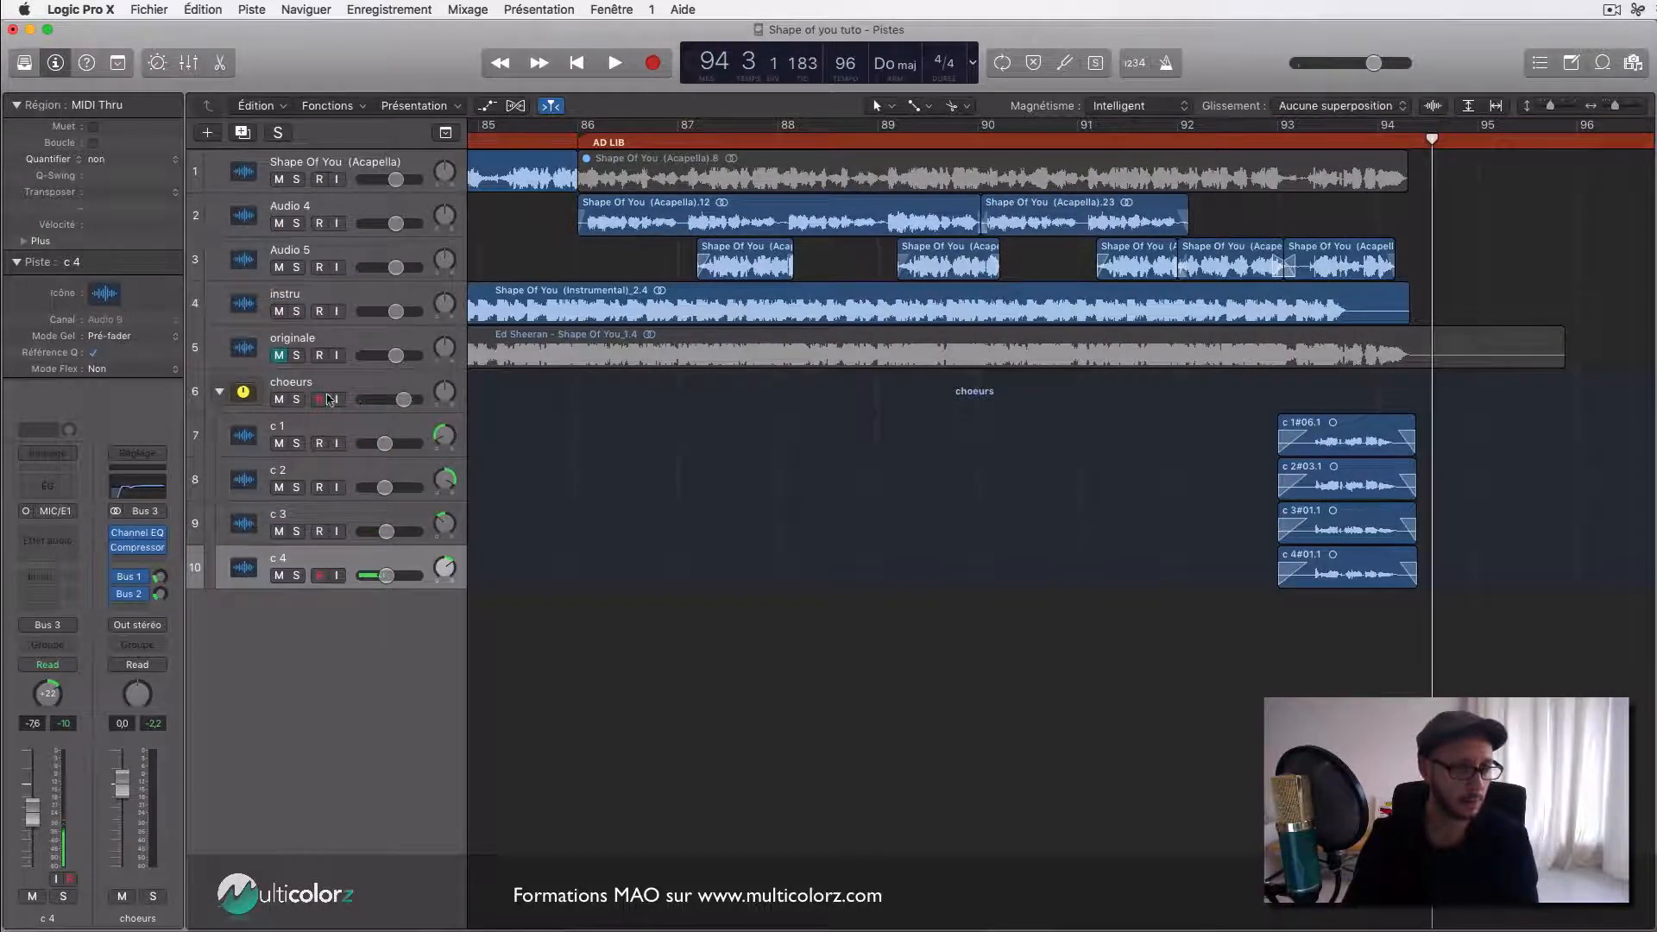
key(x)
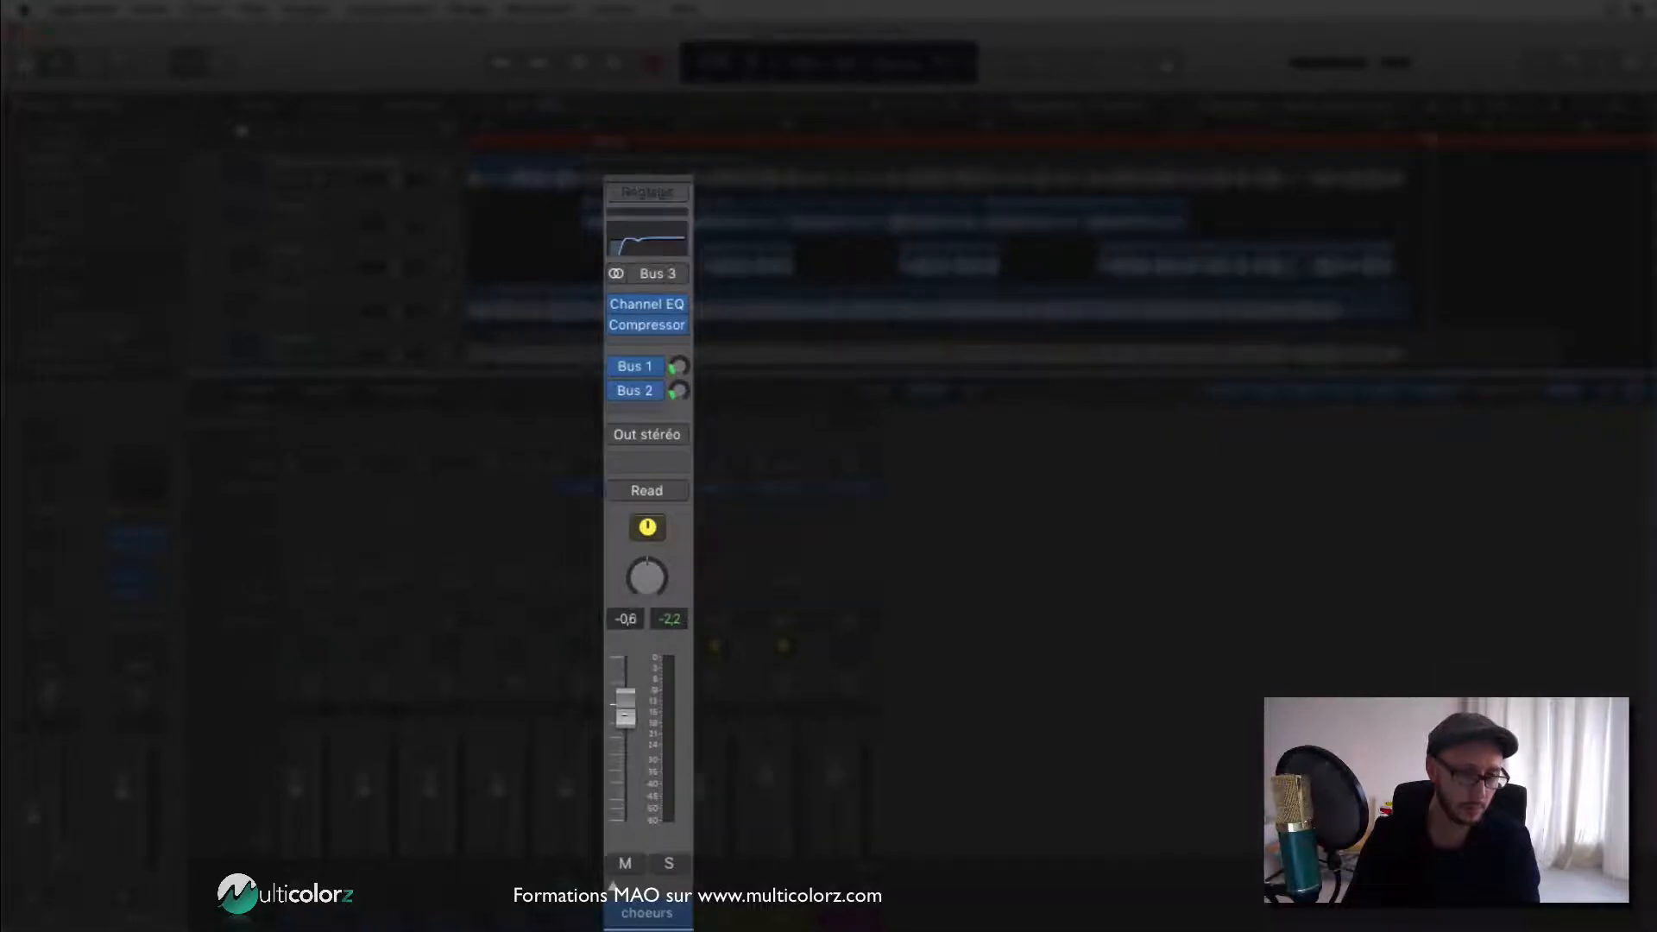
drag(625, 706, 625, 715)
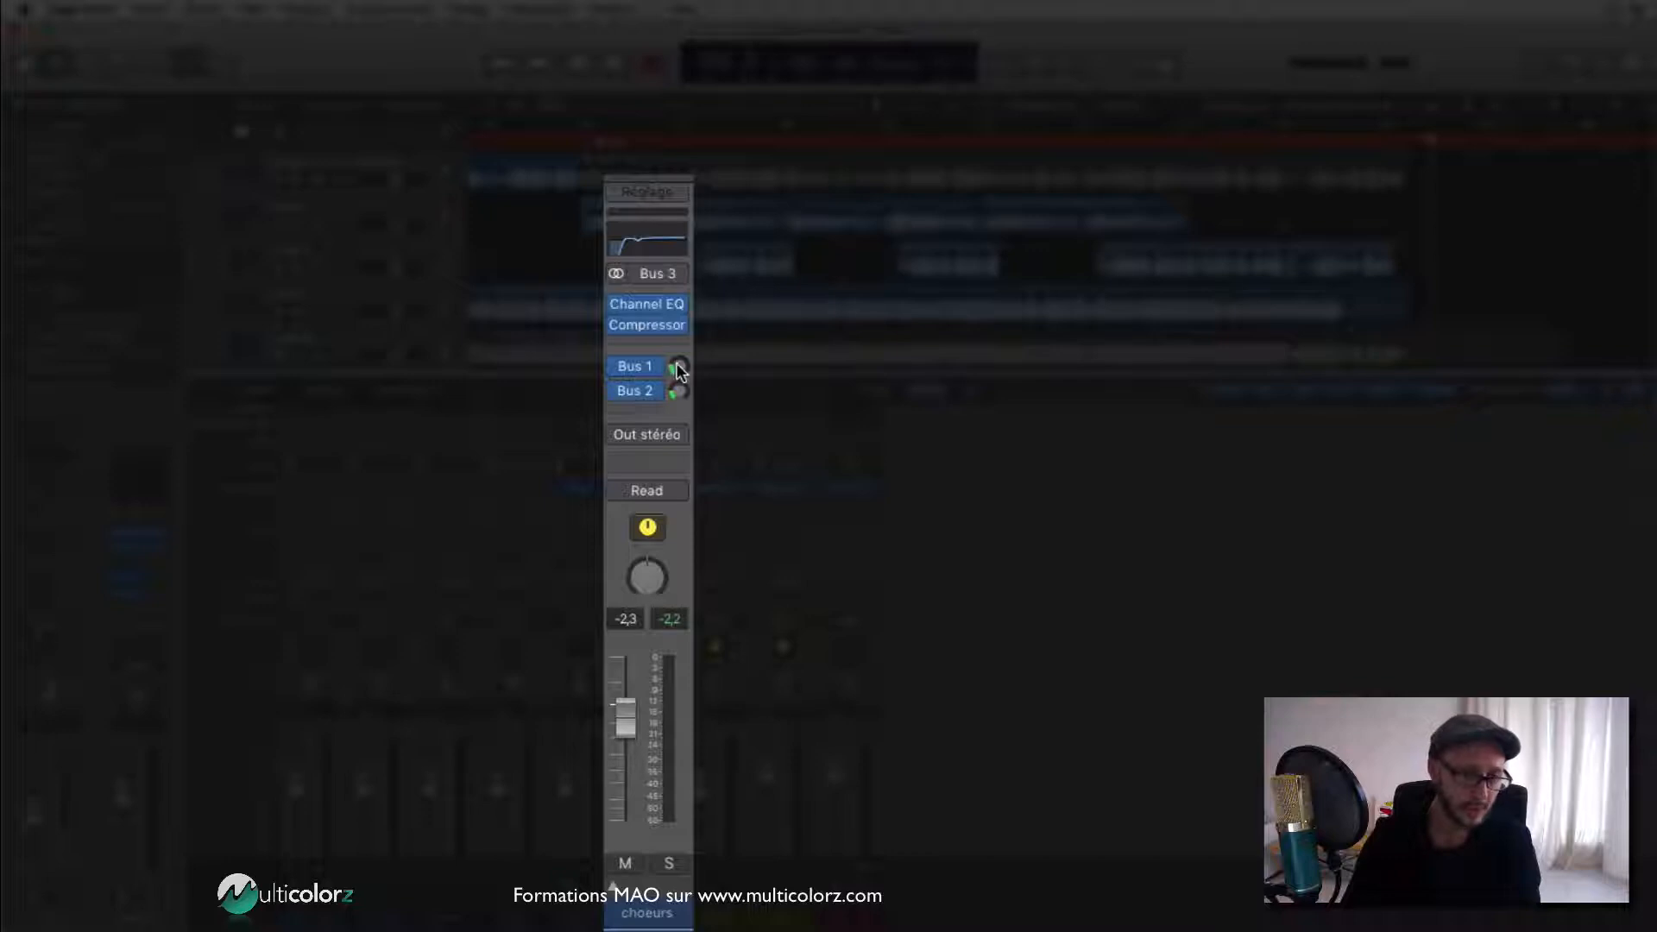
drag(679, 369, 679, 373)
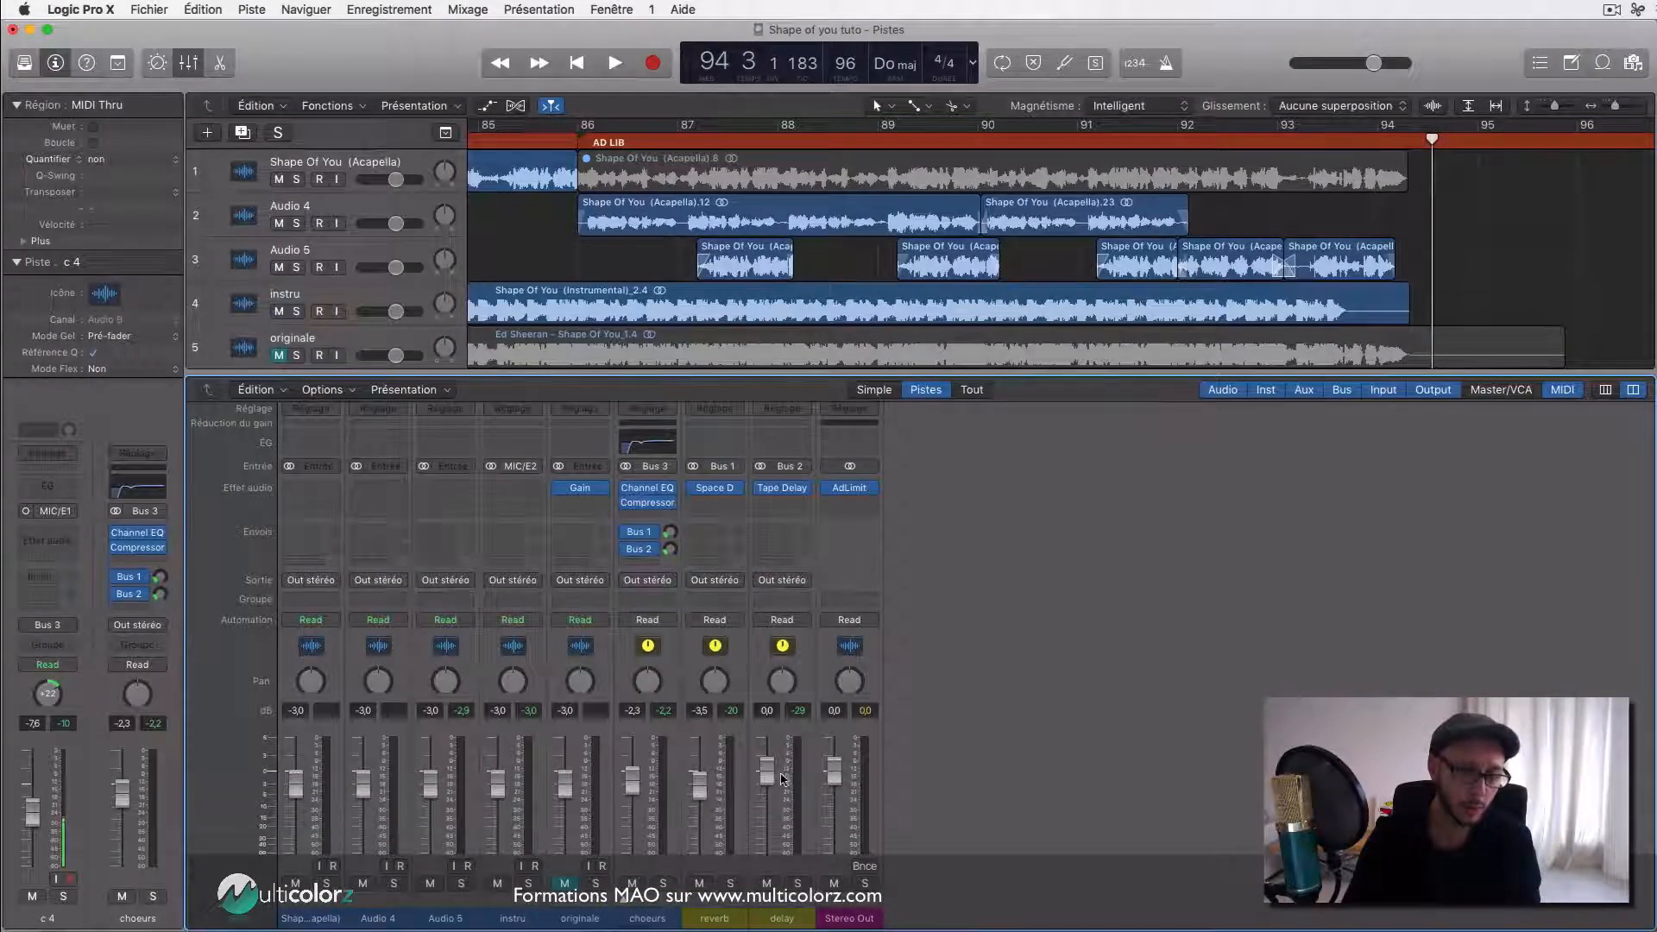
key(x)
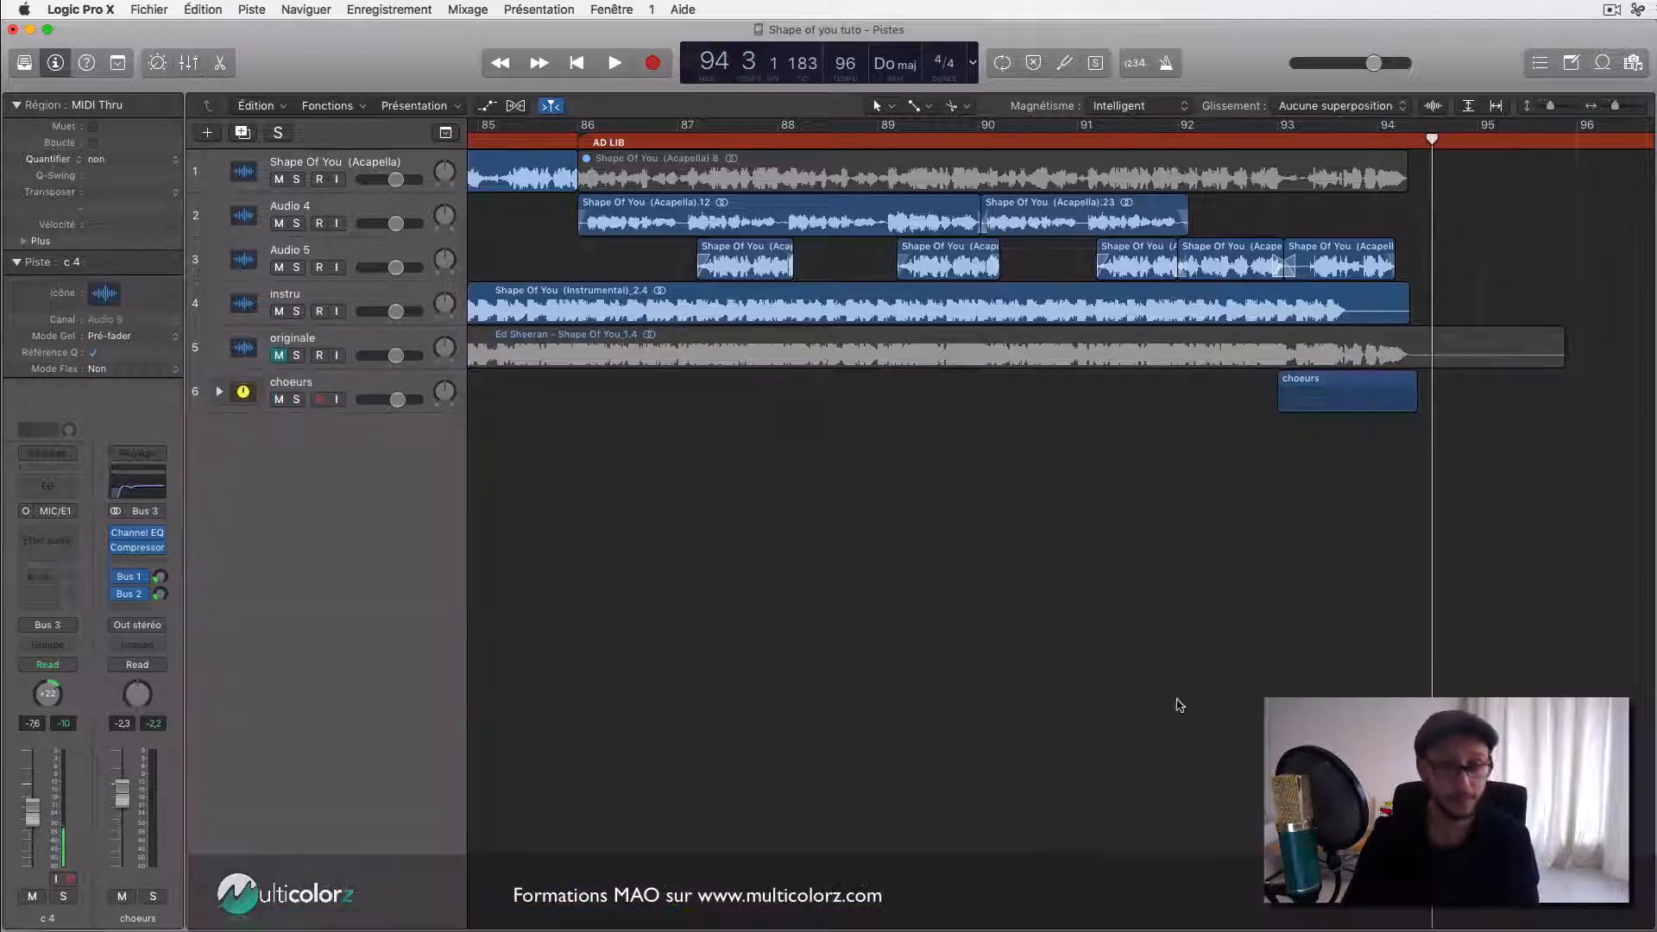
Move the project end marker to about bar 96, and set the cycle range over the whole song from bar 1.
ctrl+alt+click(959, 684)
ctrl+alt+click(960, 684)
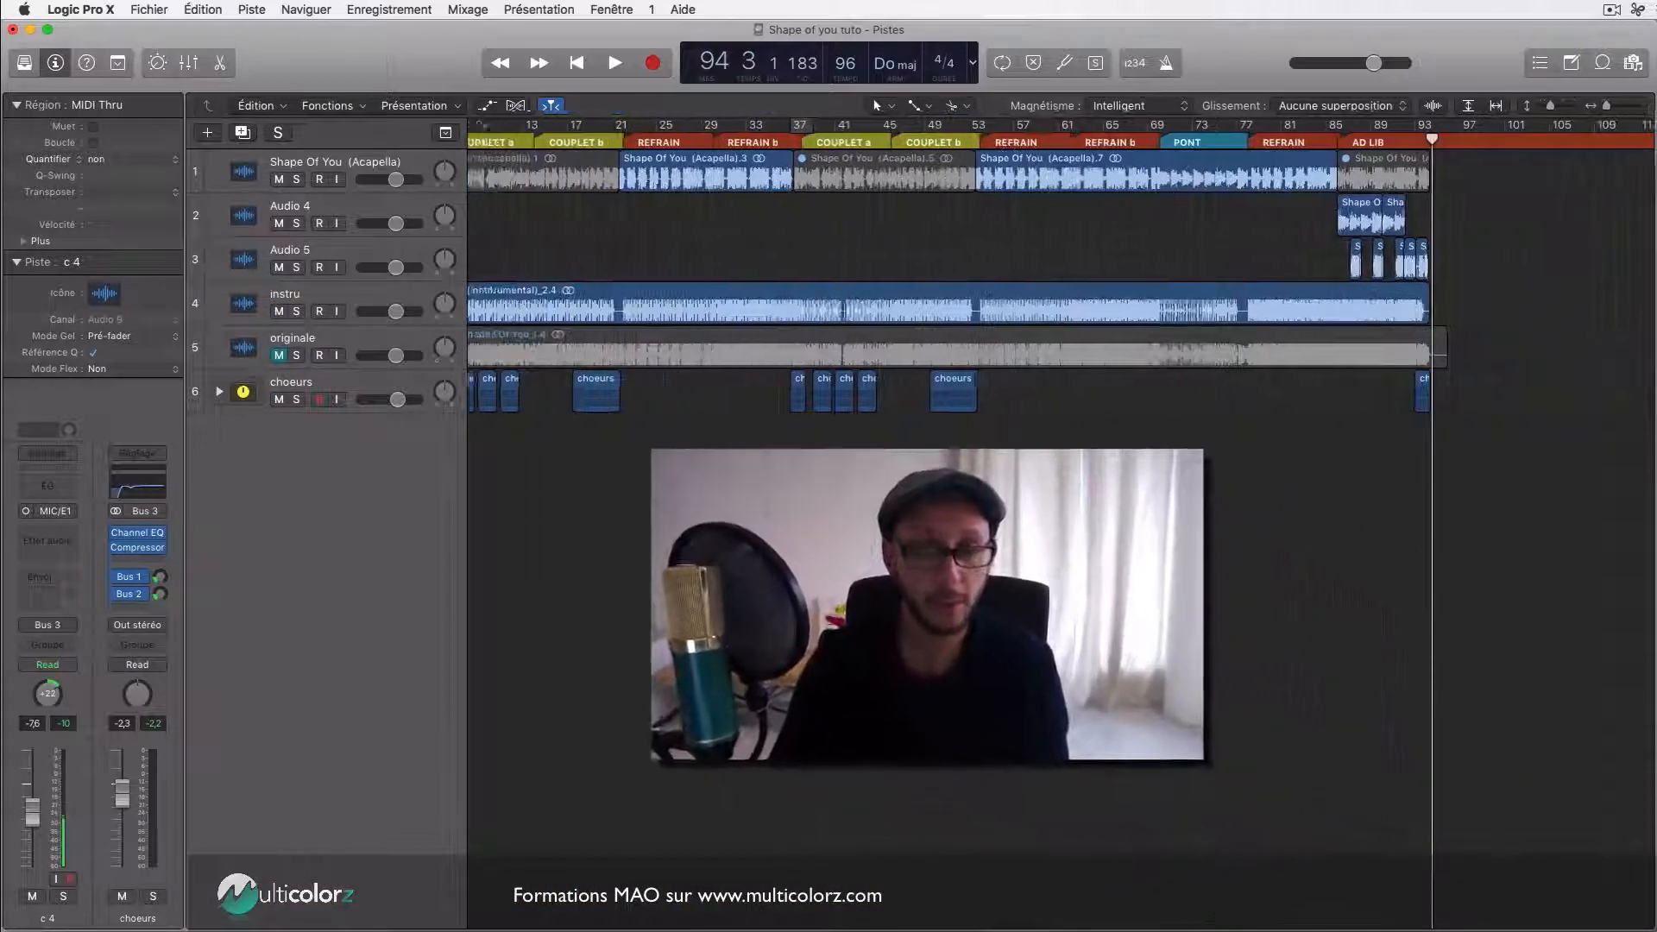
key(super+Left)
key(super+Left)
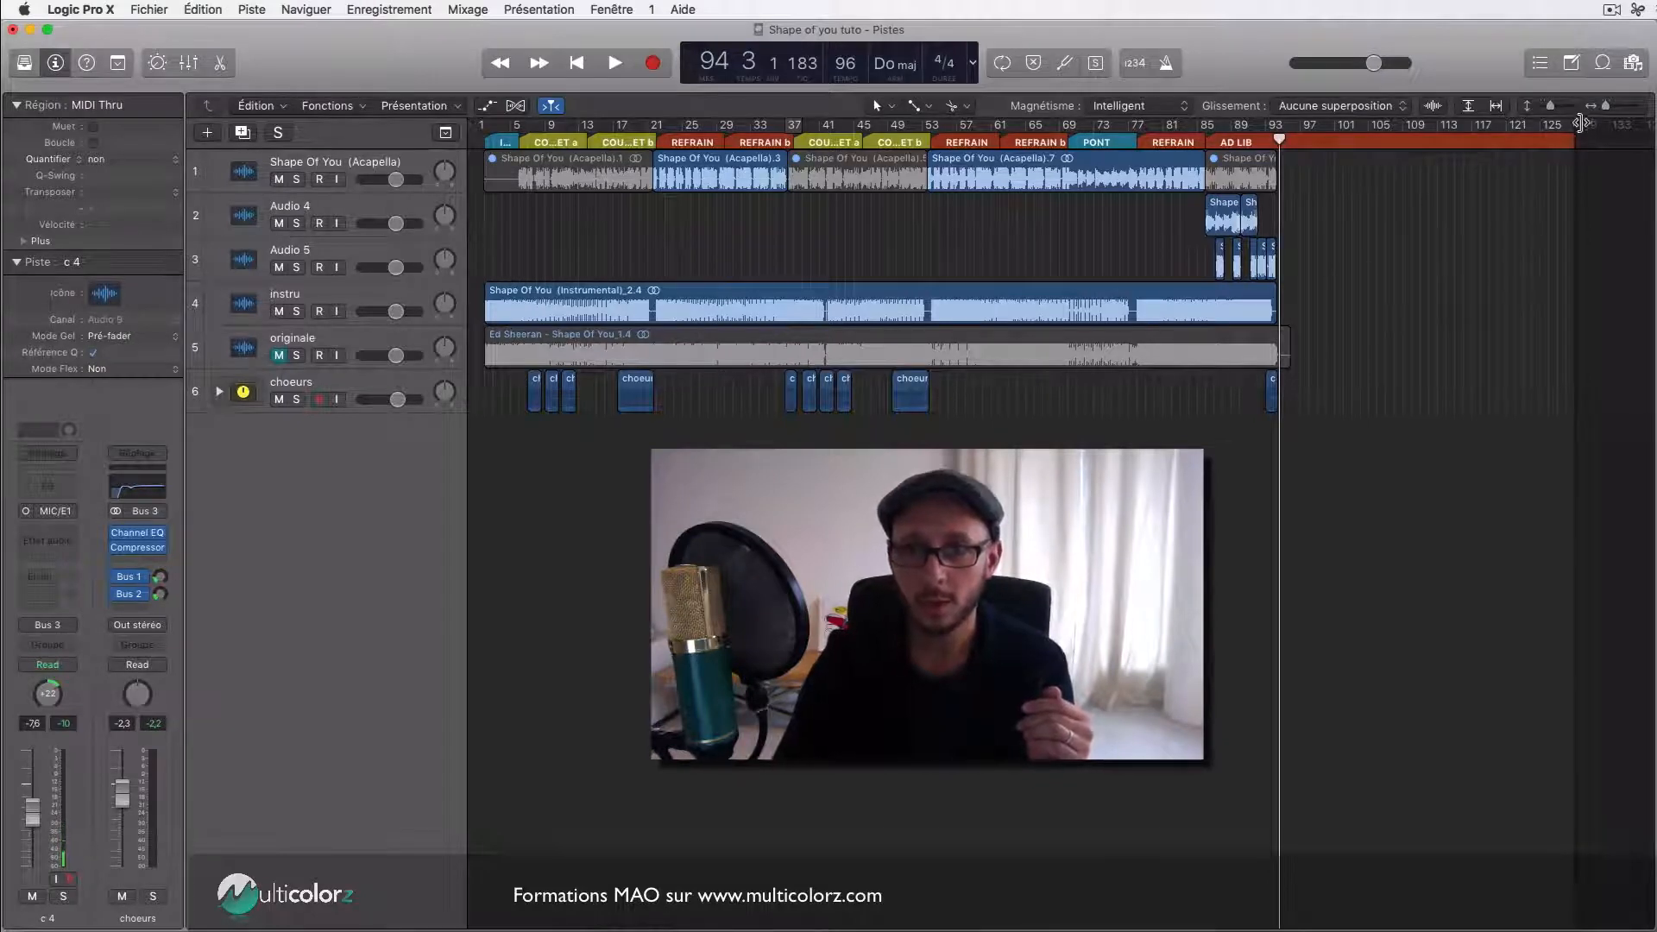
drag(1579, 125, 1321, 153)
click(1550, 123)
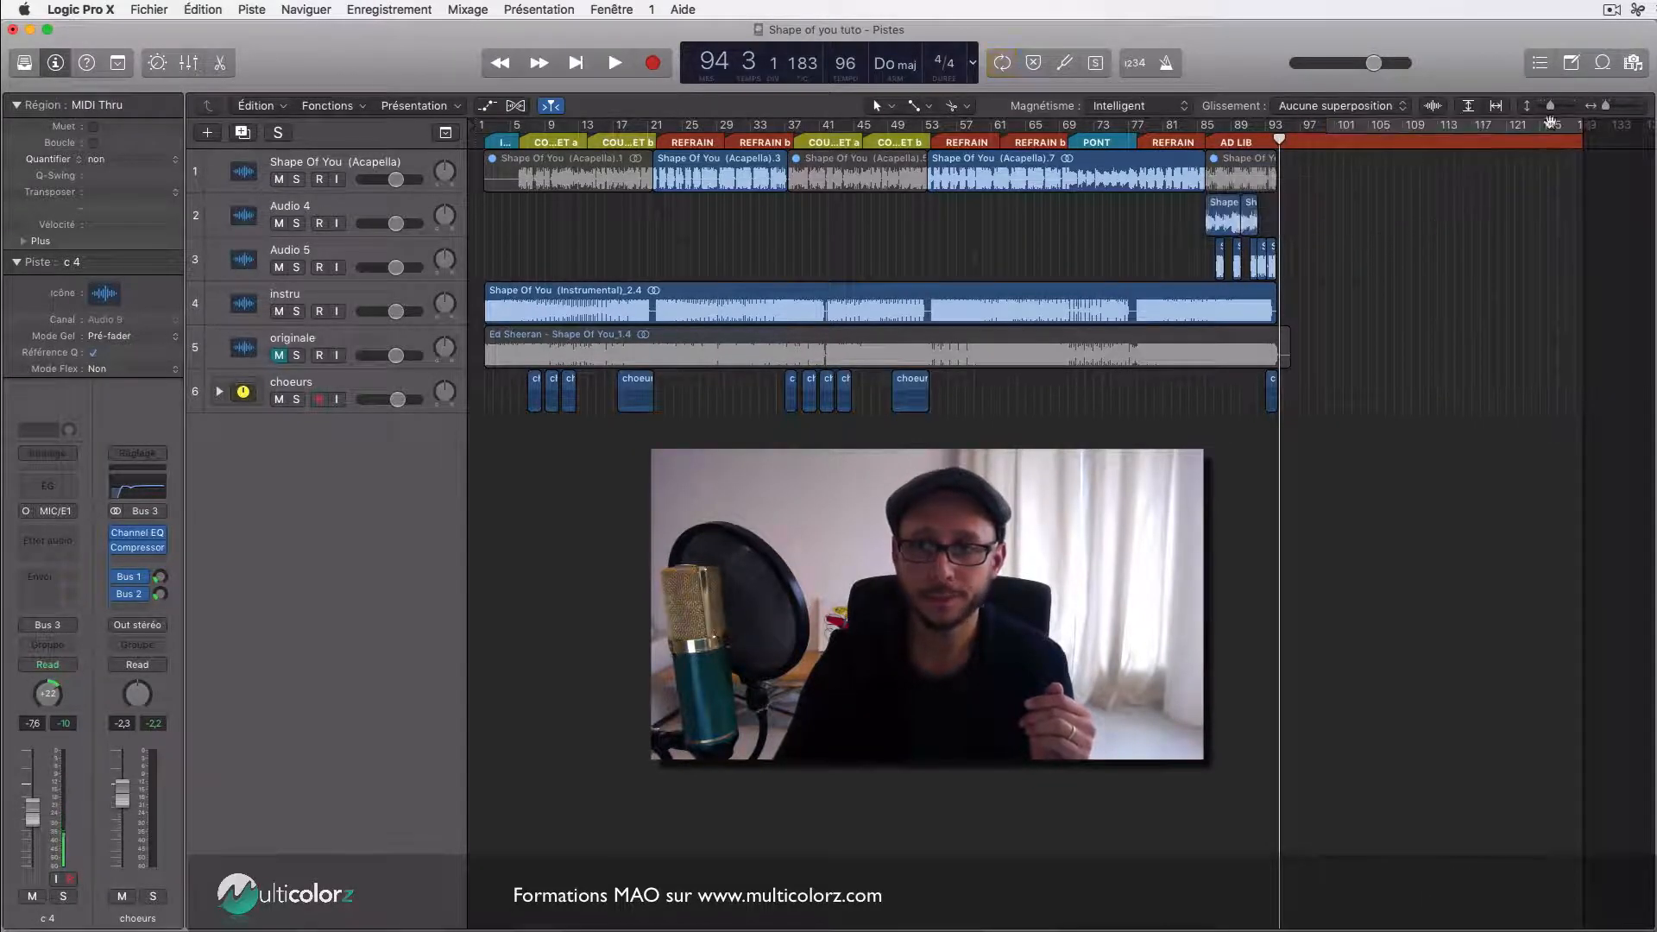
drag(1582, 124, 1298, 135)
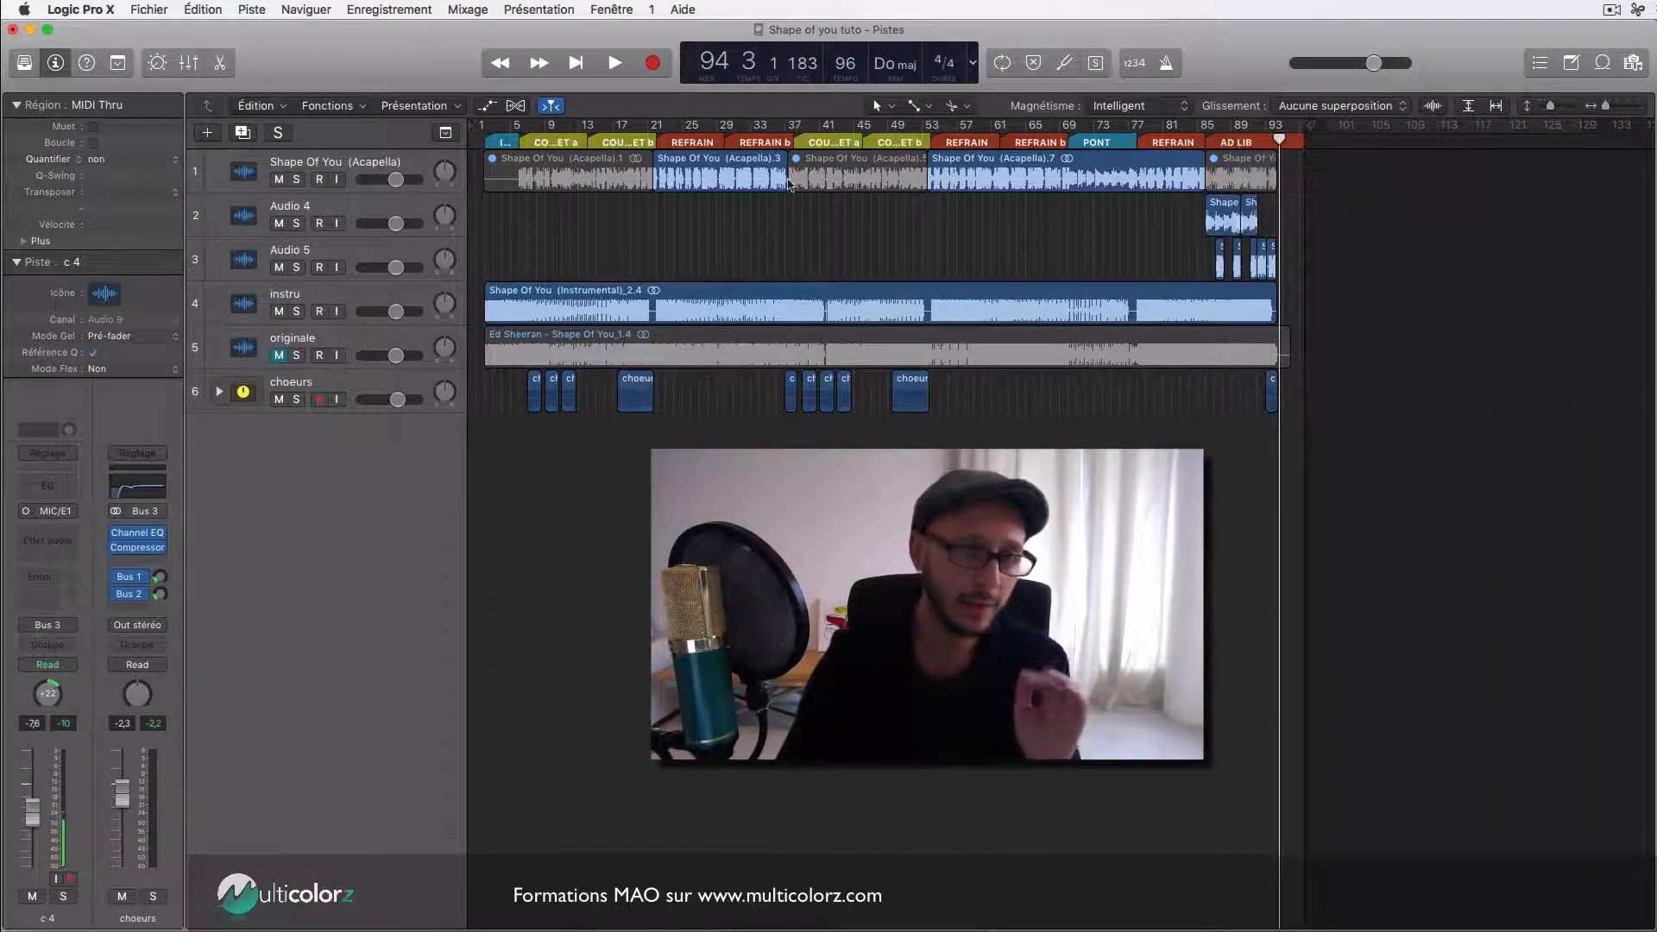
drag(482, 129, 1302, 167)
scroll(1084, 441, up, 4)
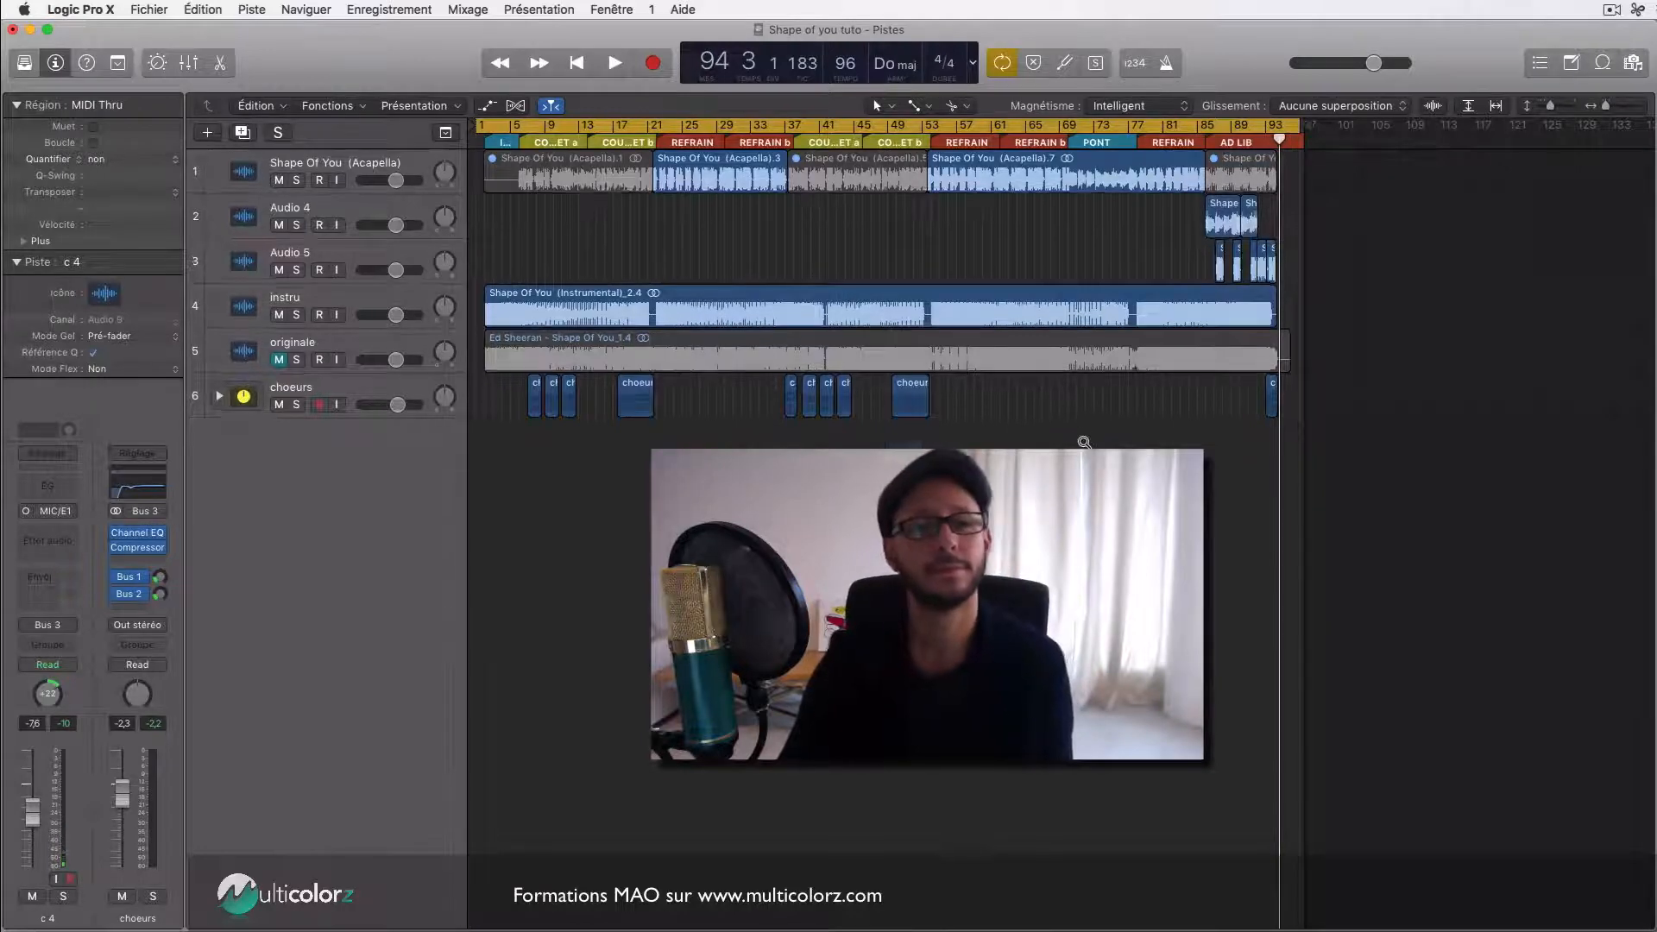